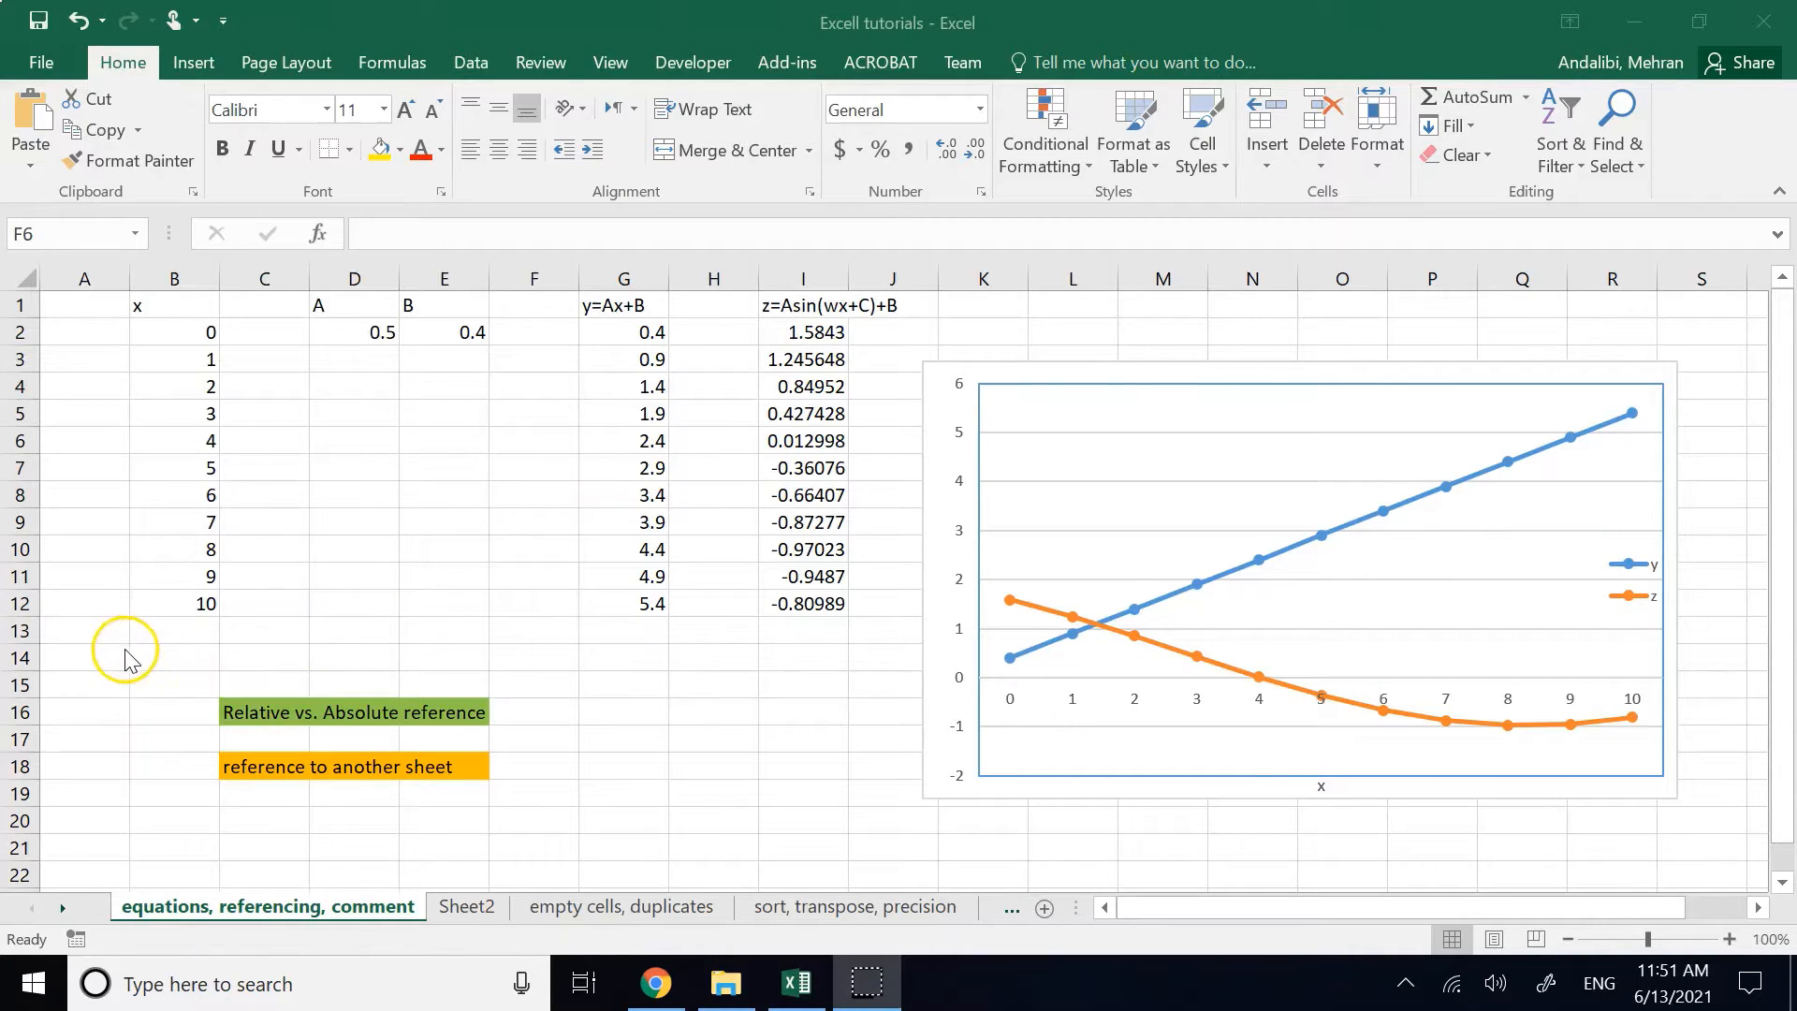
left_click(154, 658)
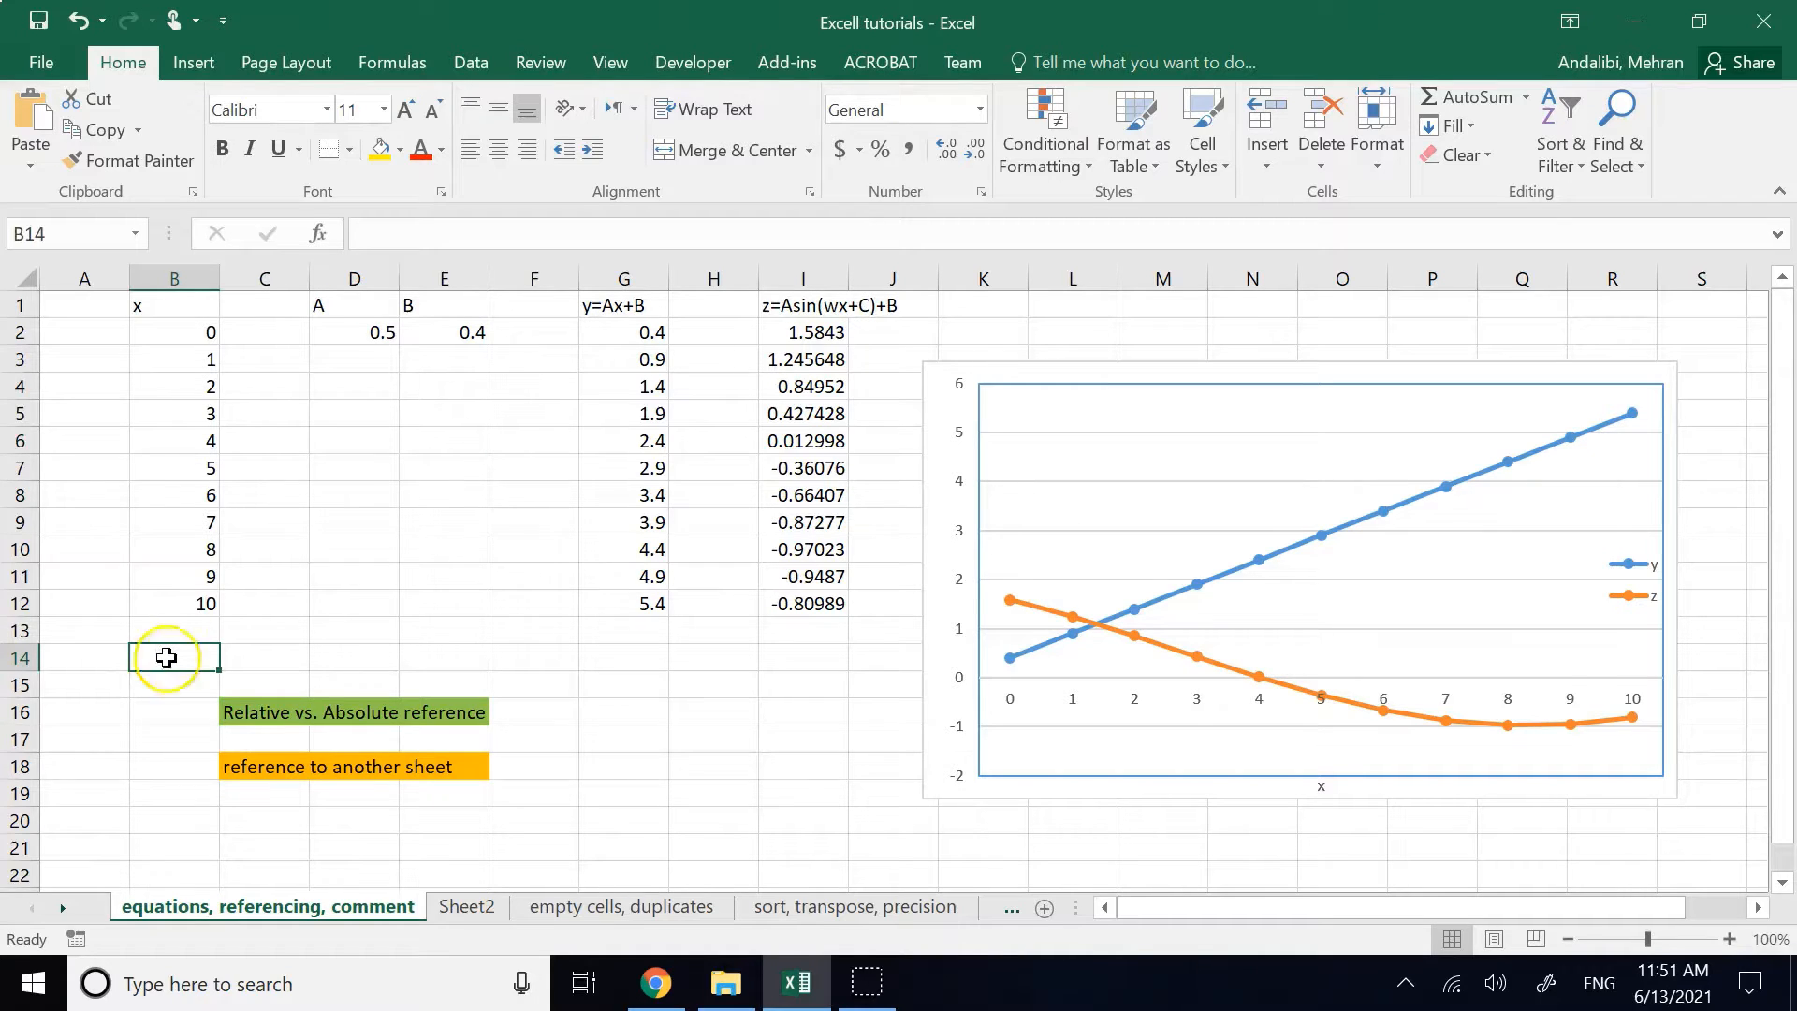
left_click(859, 741)
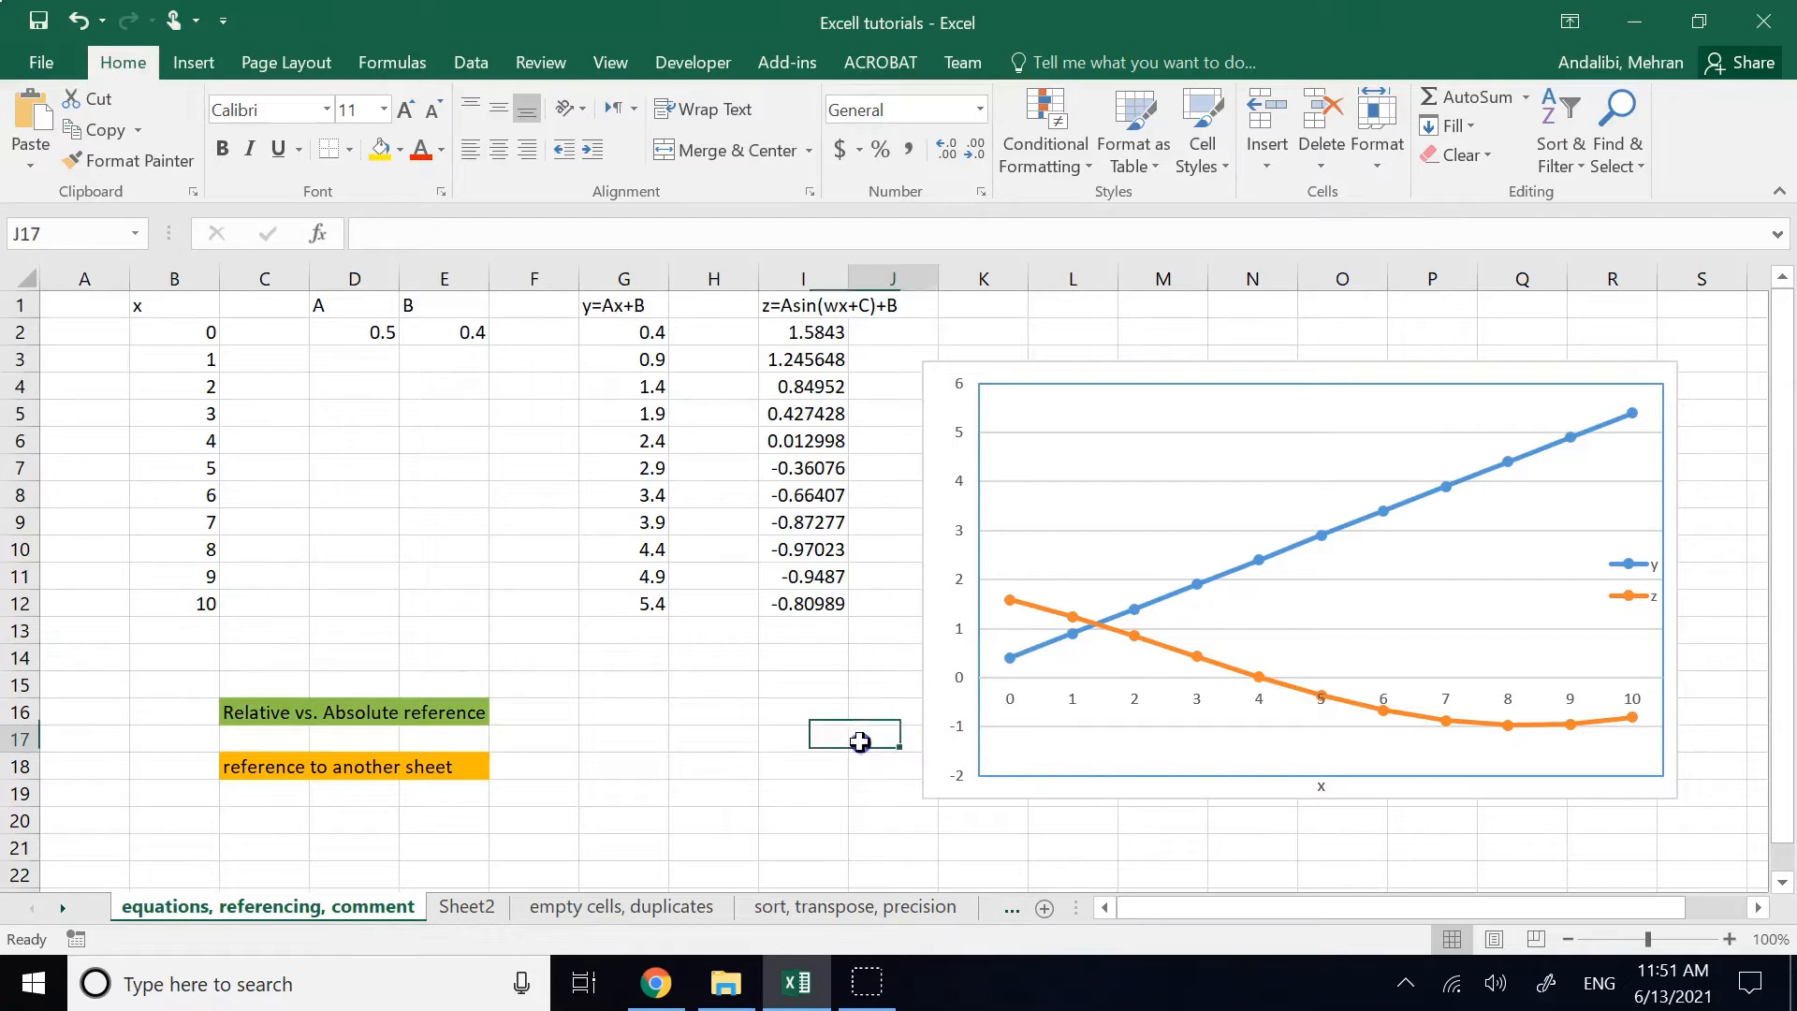
left_click(938, 684)
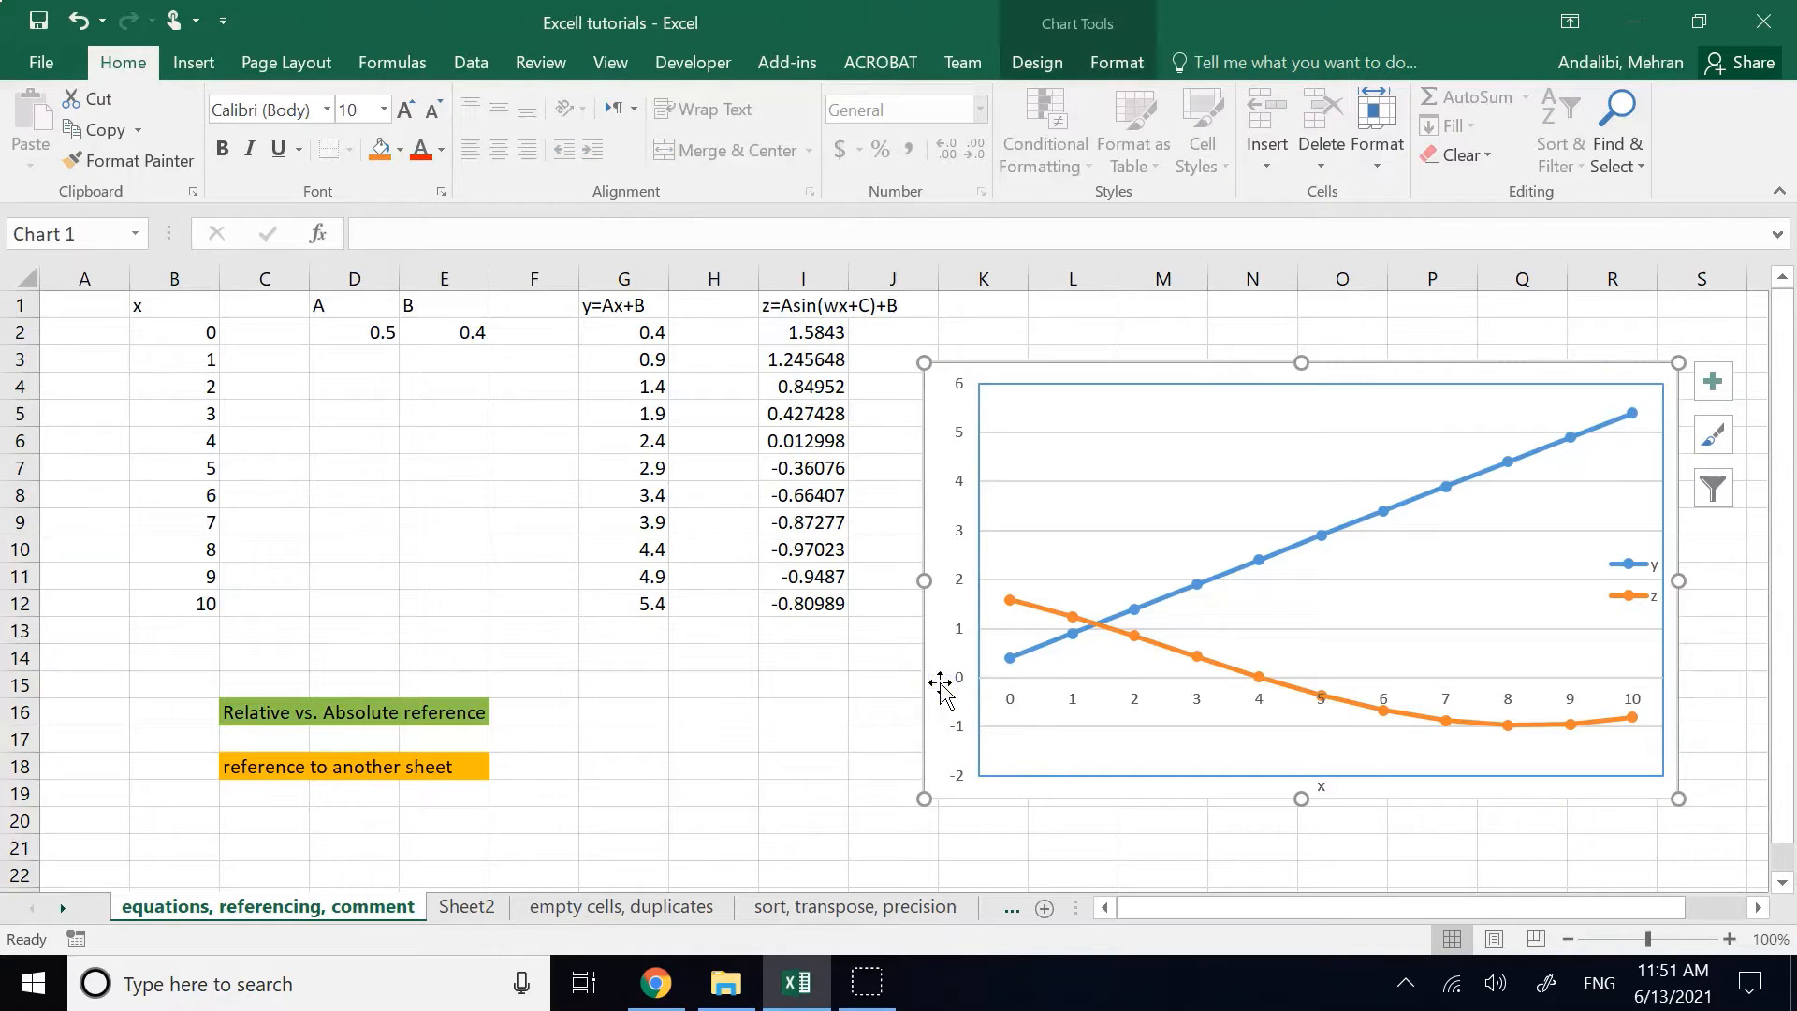
left_click(777, 776)
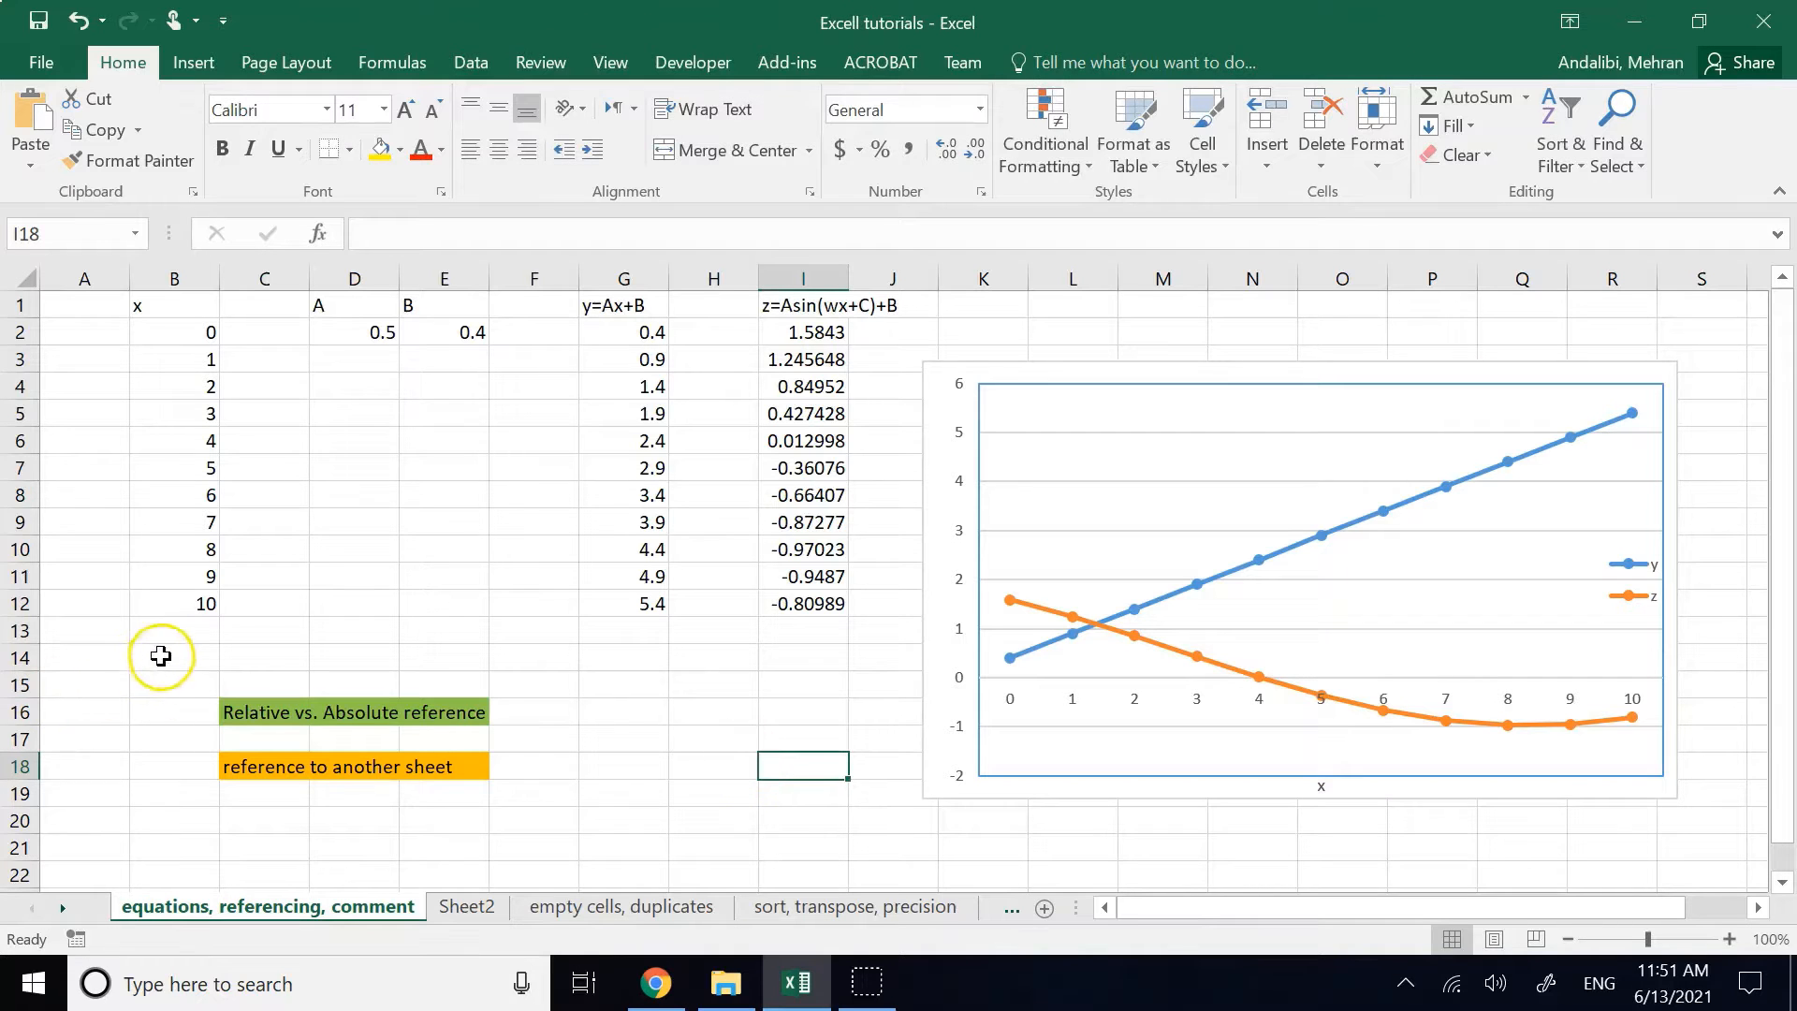
left_click_drag(154, 655, 870, 653)
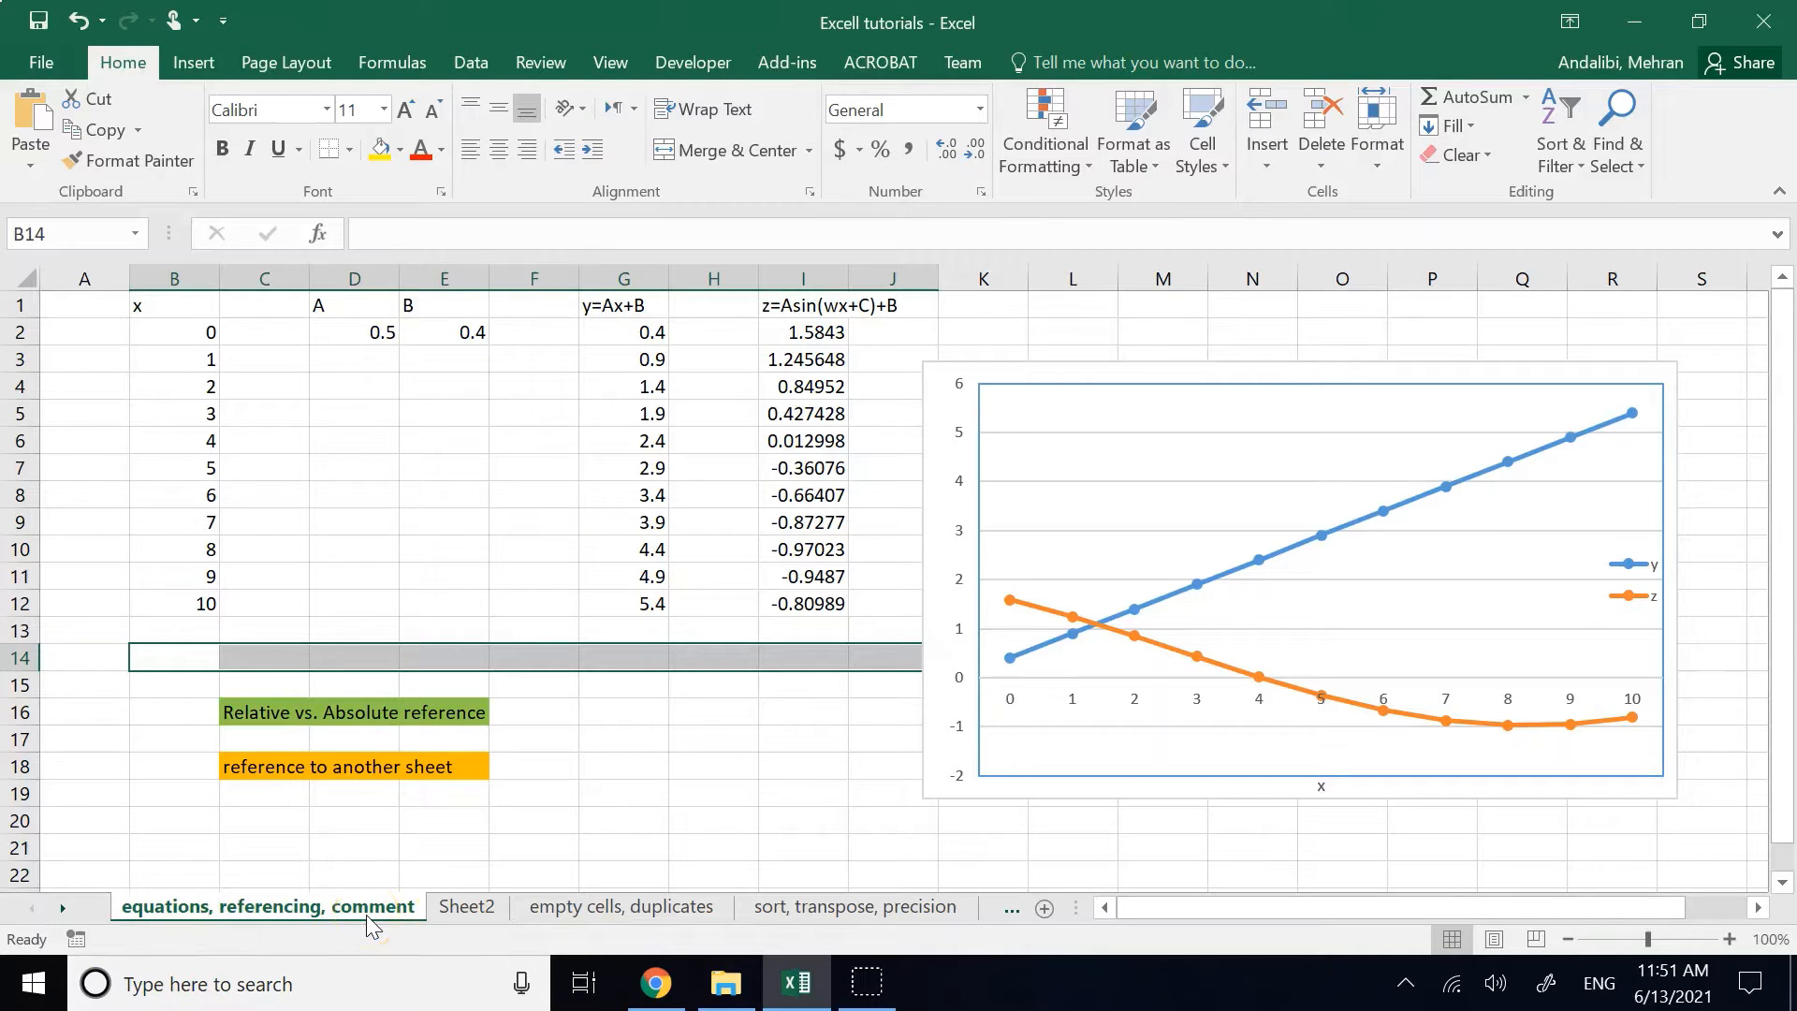
- Look through the workbook's worksheets from "empty cells, duplicates" to "Intro to Macros and VBA", and bring the first sheet tabs back into view
left_click(566, 913)
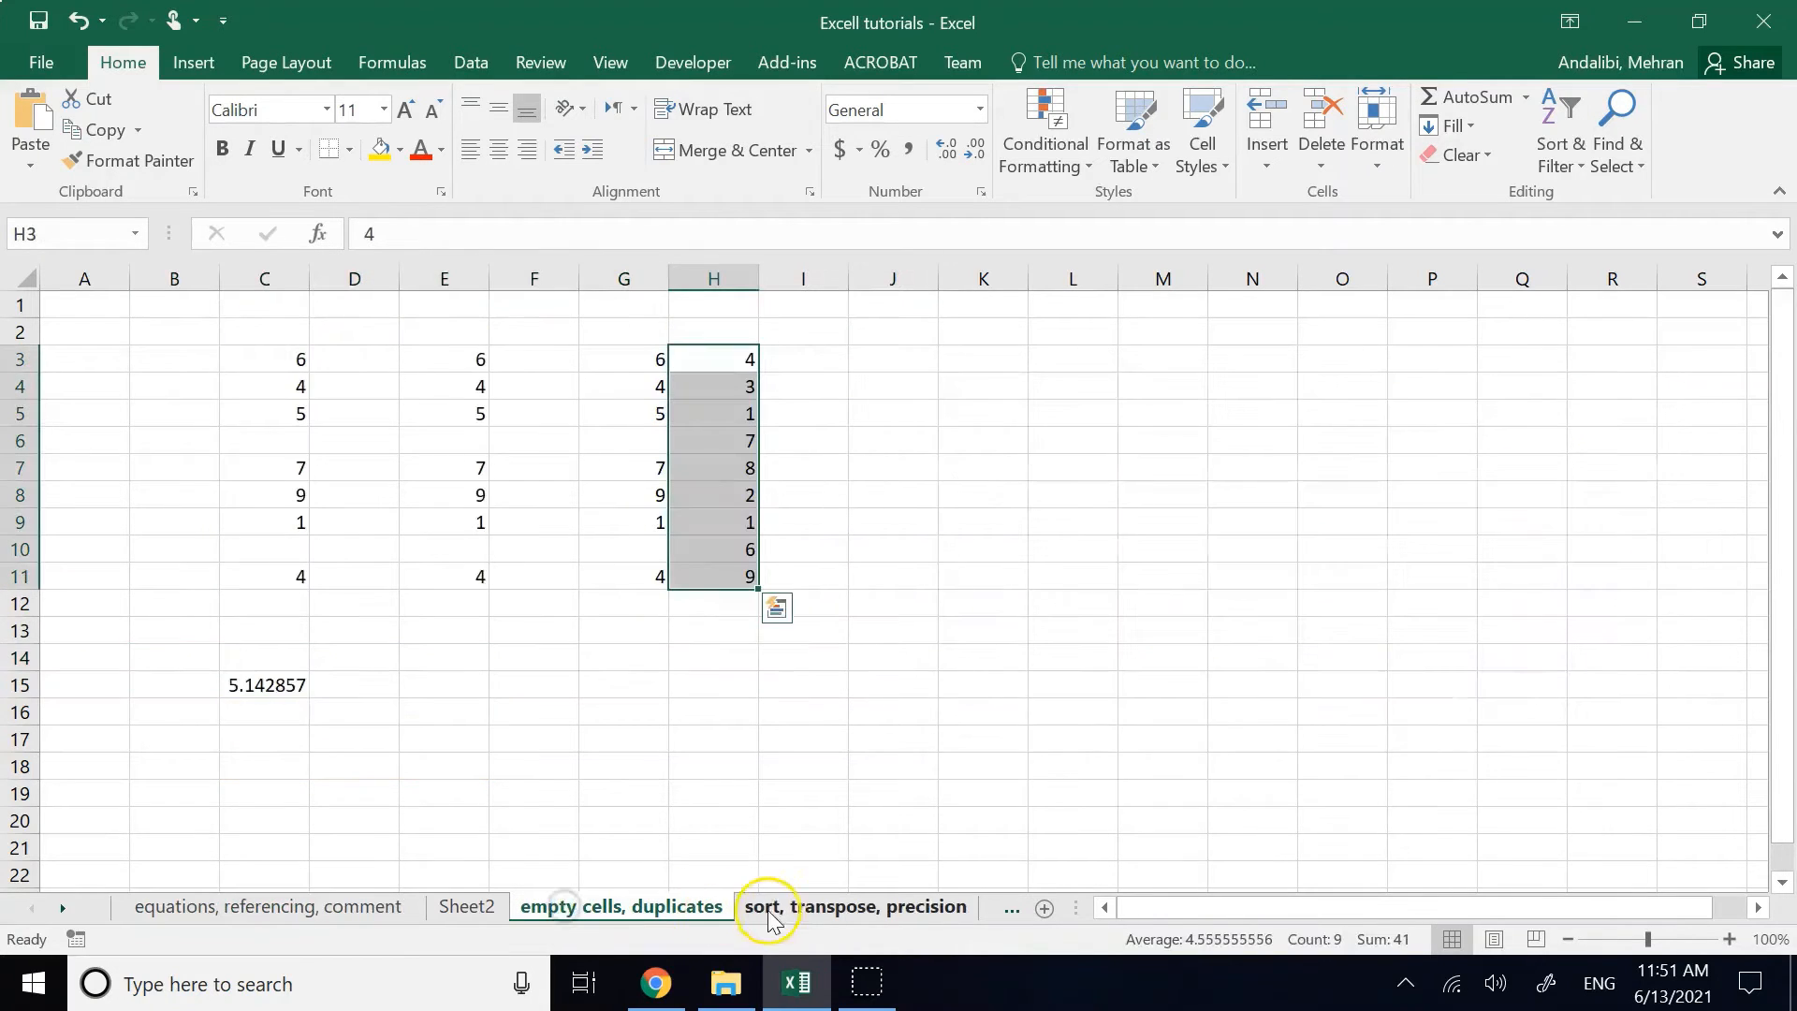
left_click(812, 908)
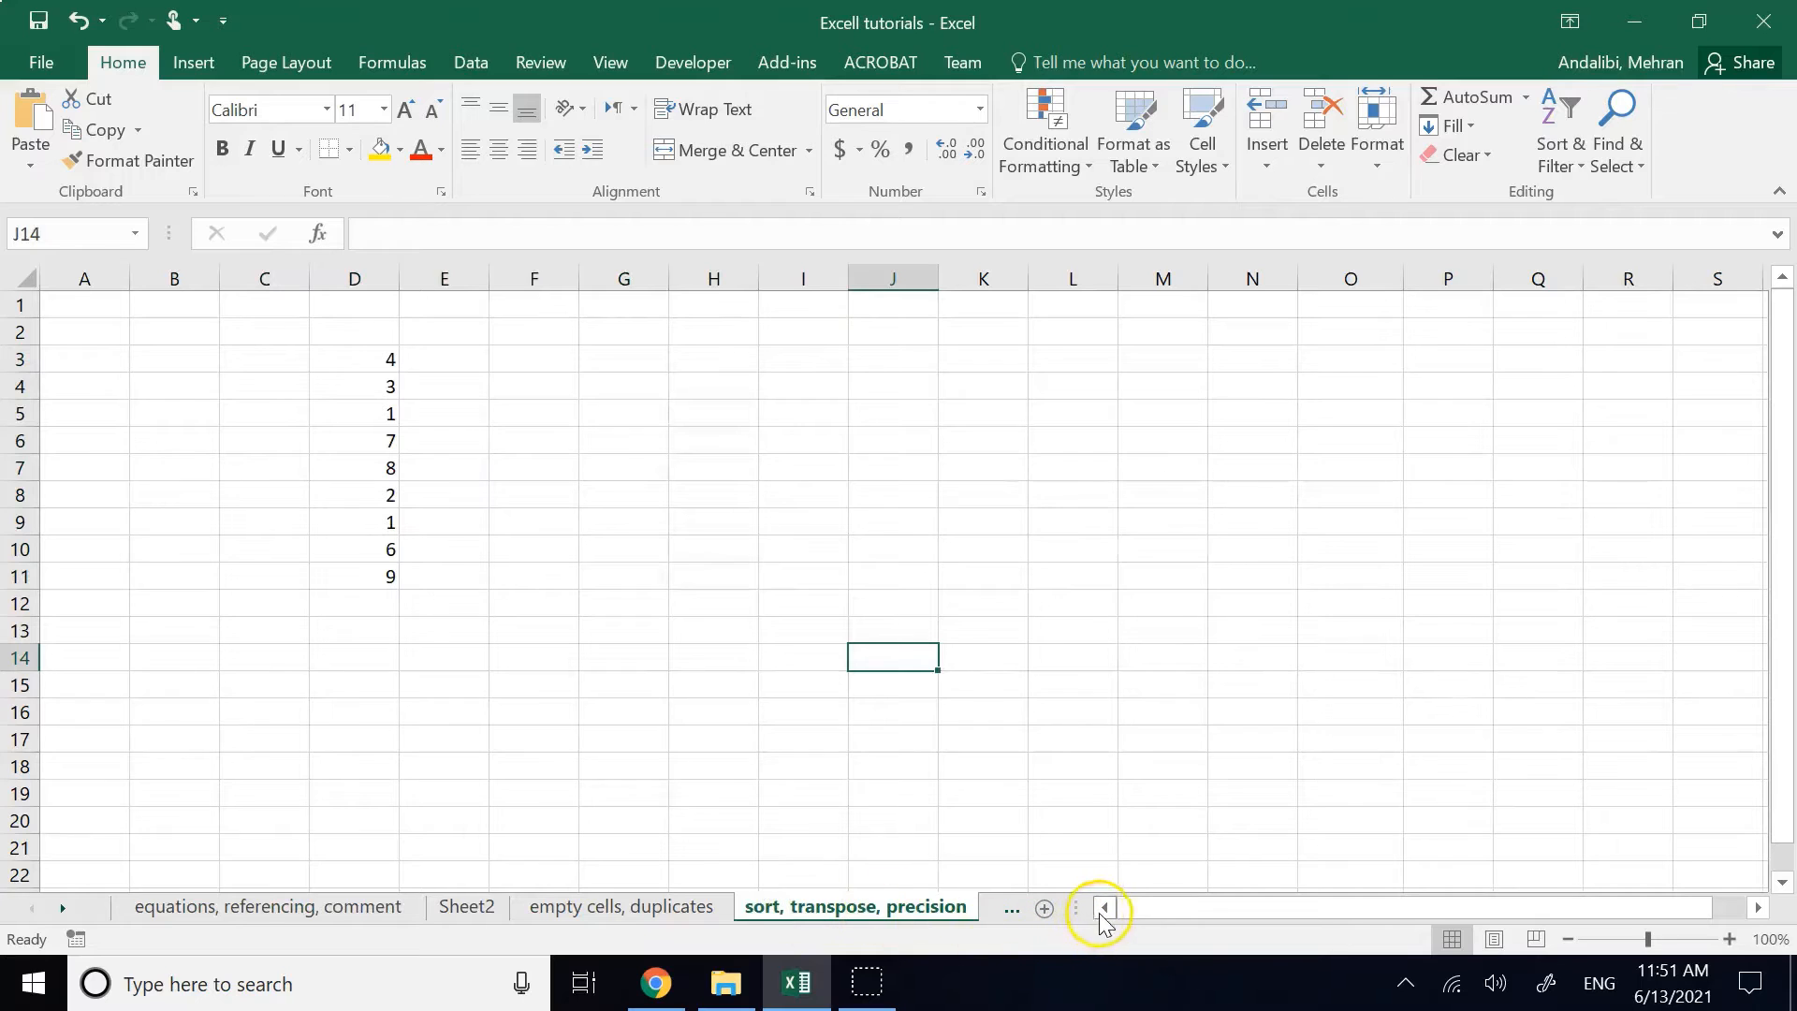
left_click(61, 905)
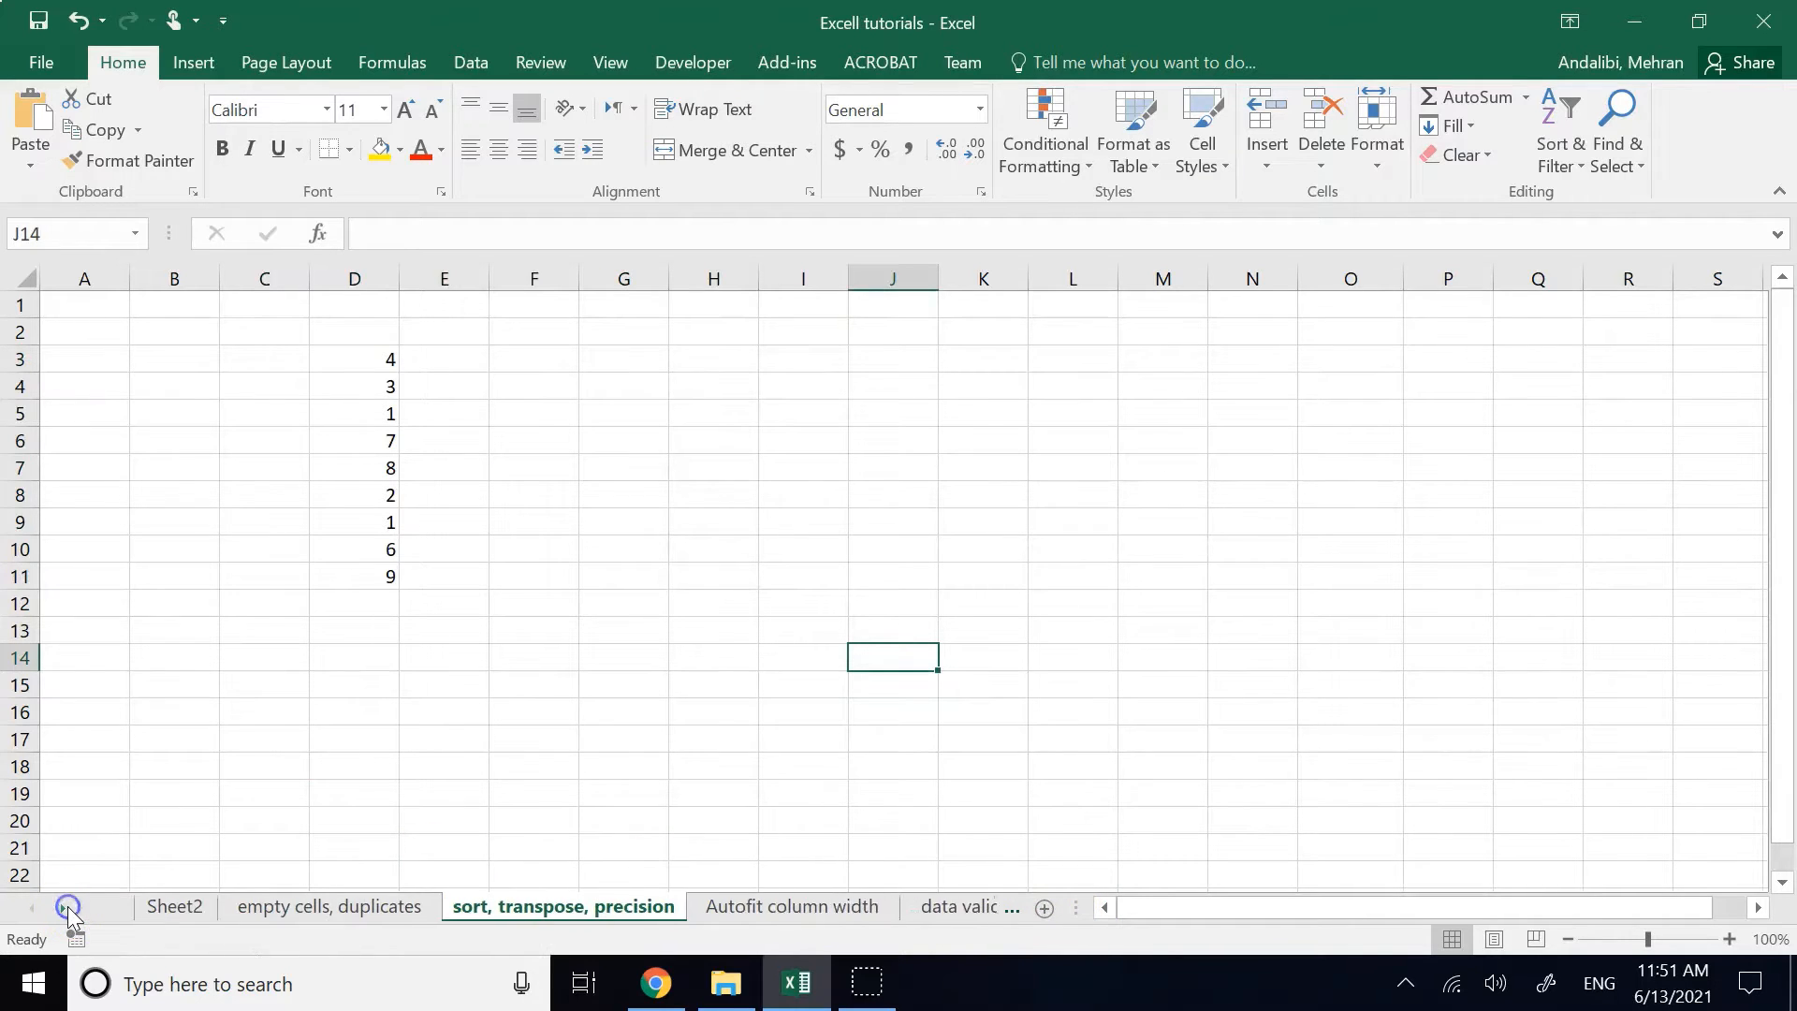
left_click(67, 905)
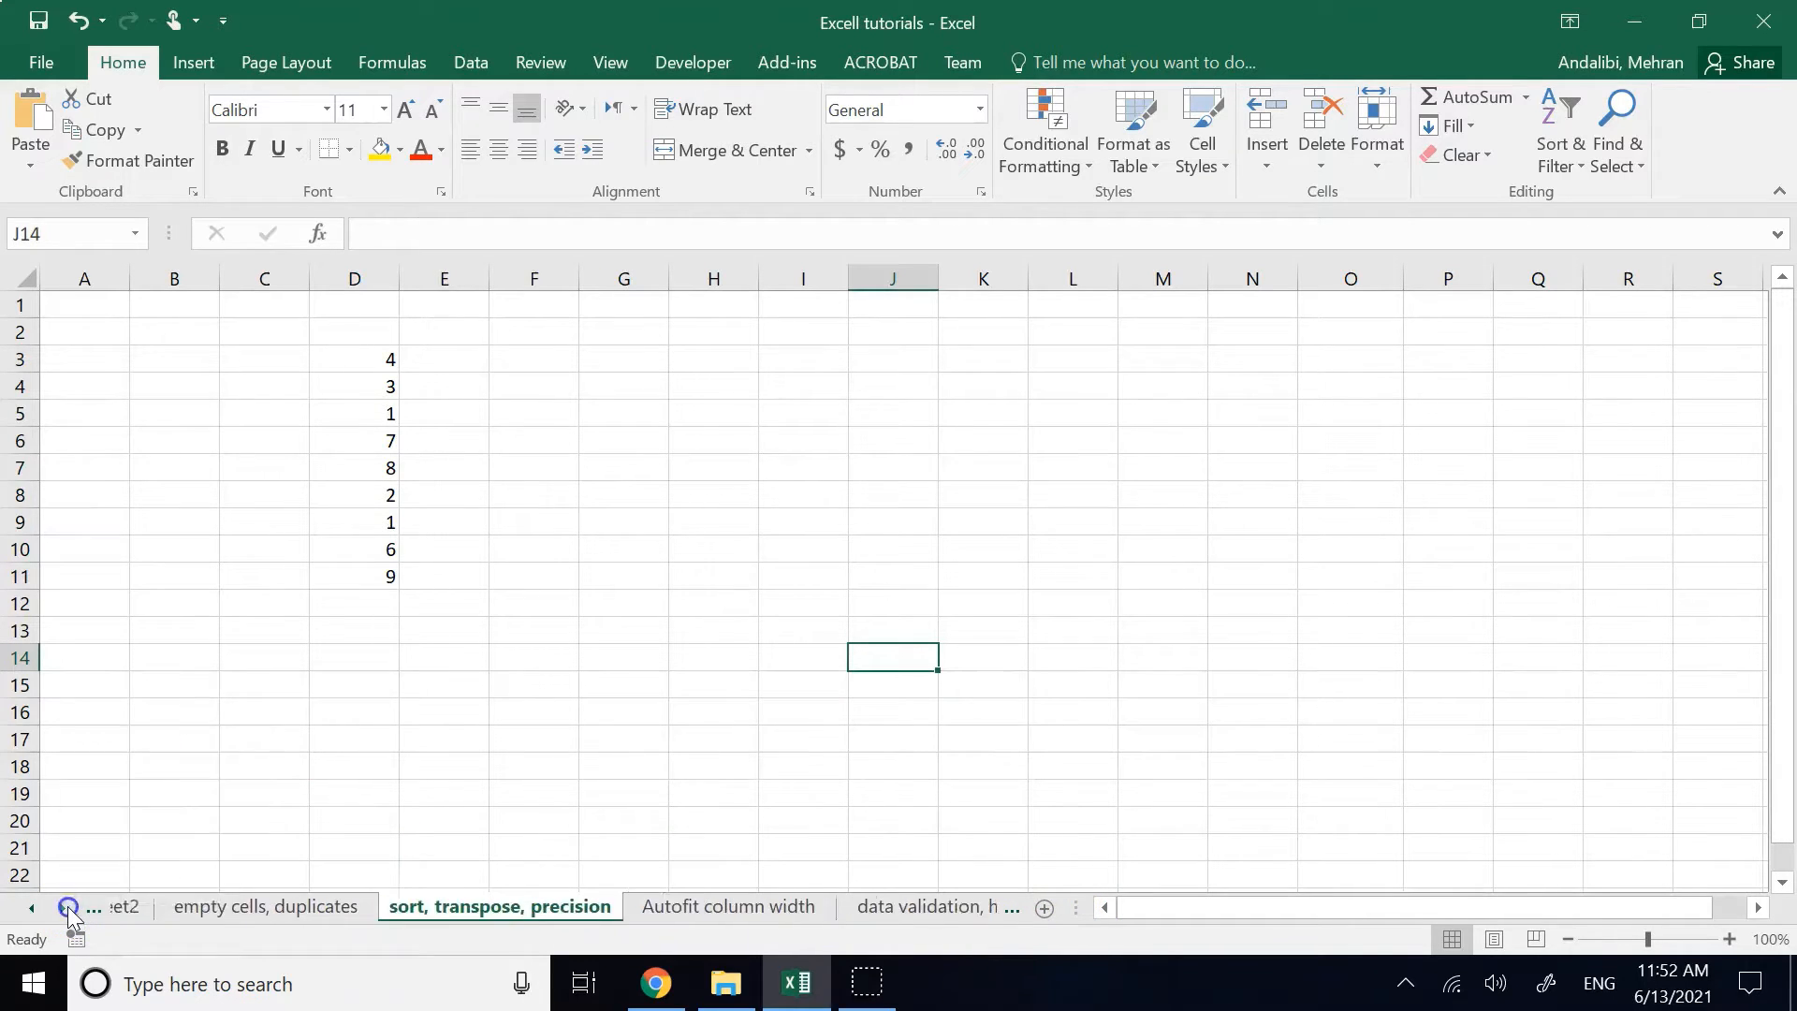
left_click(68, 905)
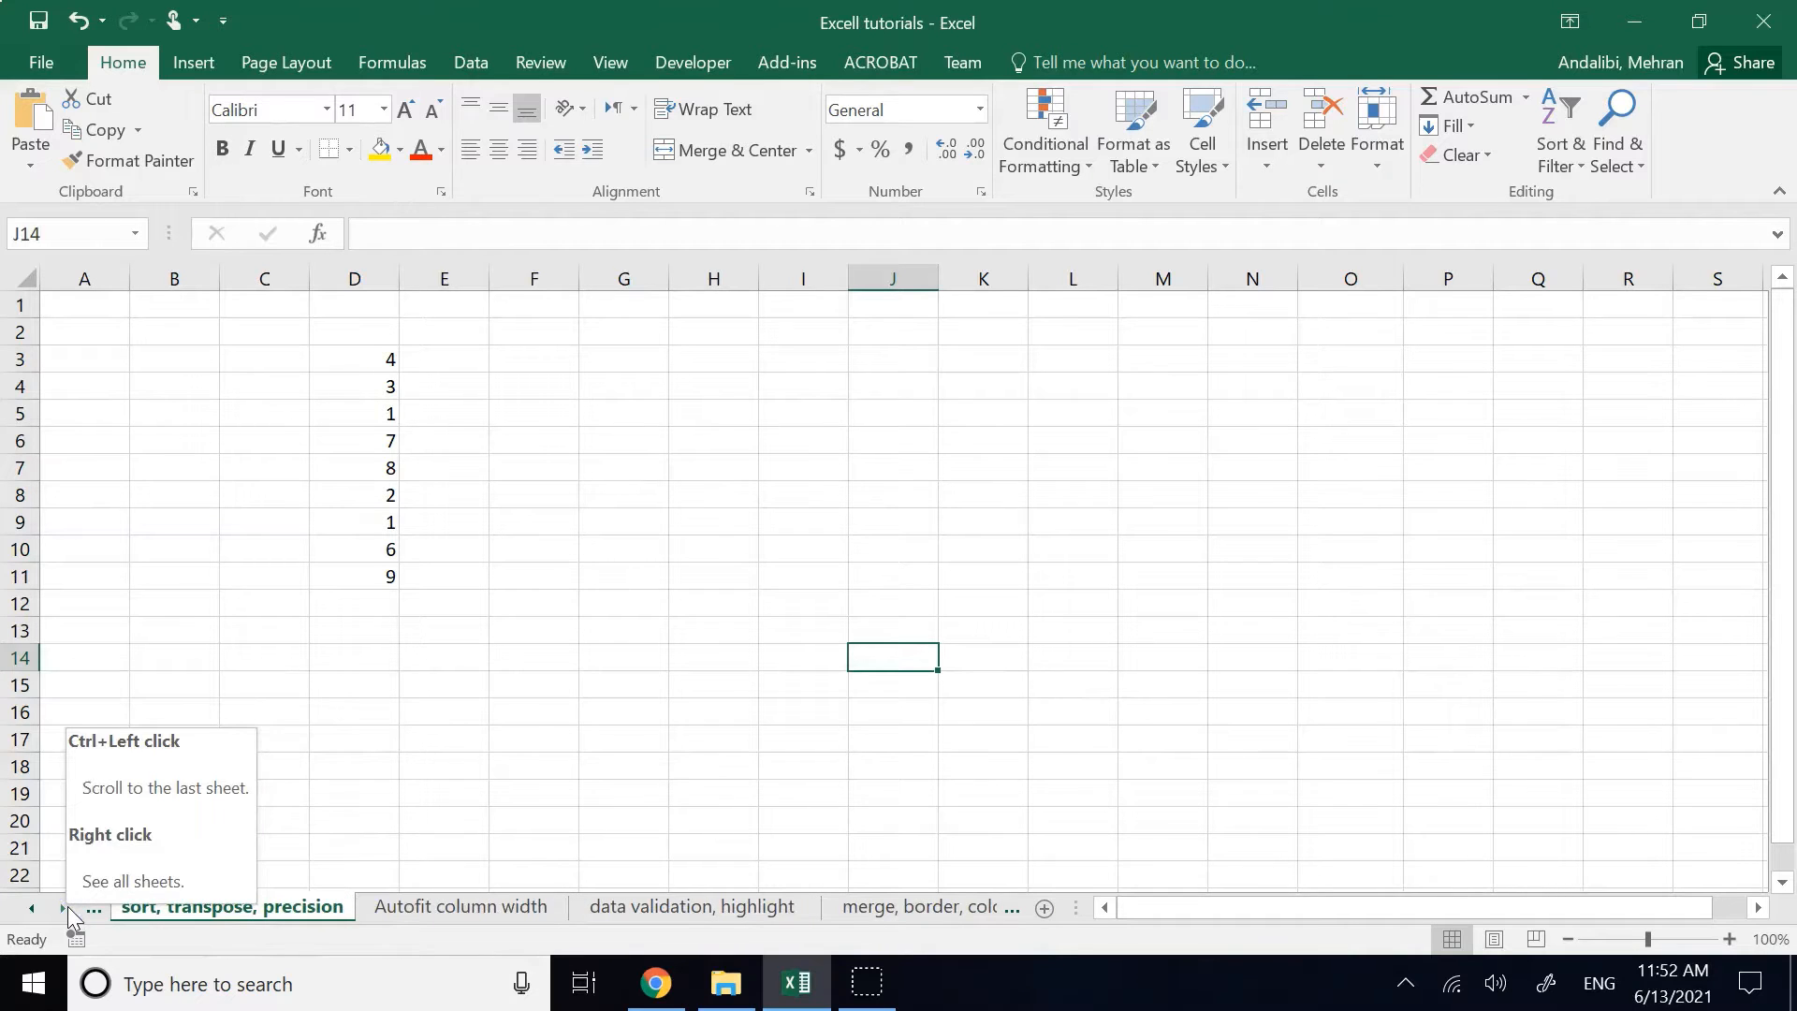
left_click(68, 906)
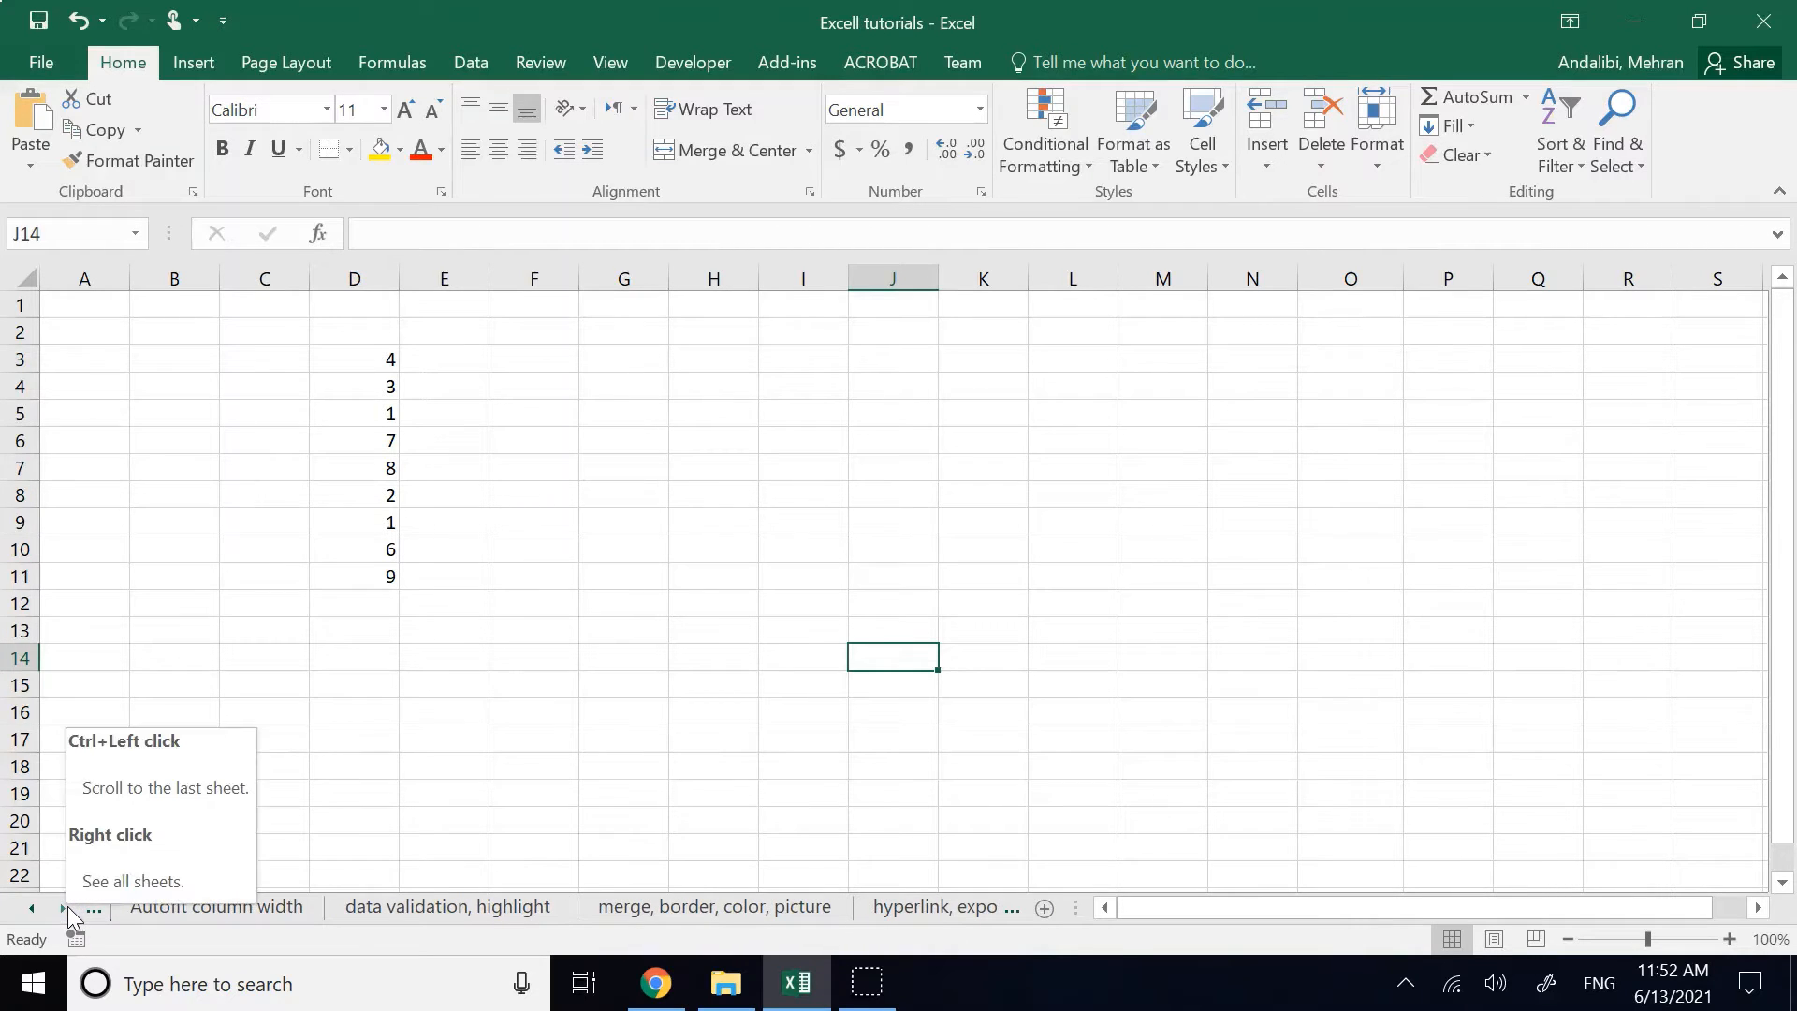
left_click(68, 906)
left_click(67, 906)
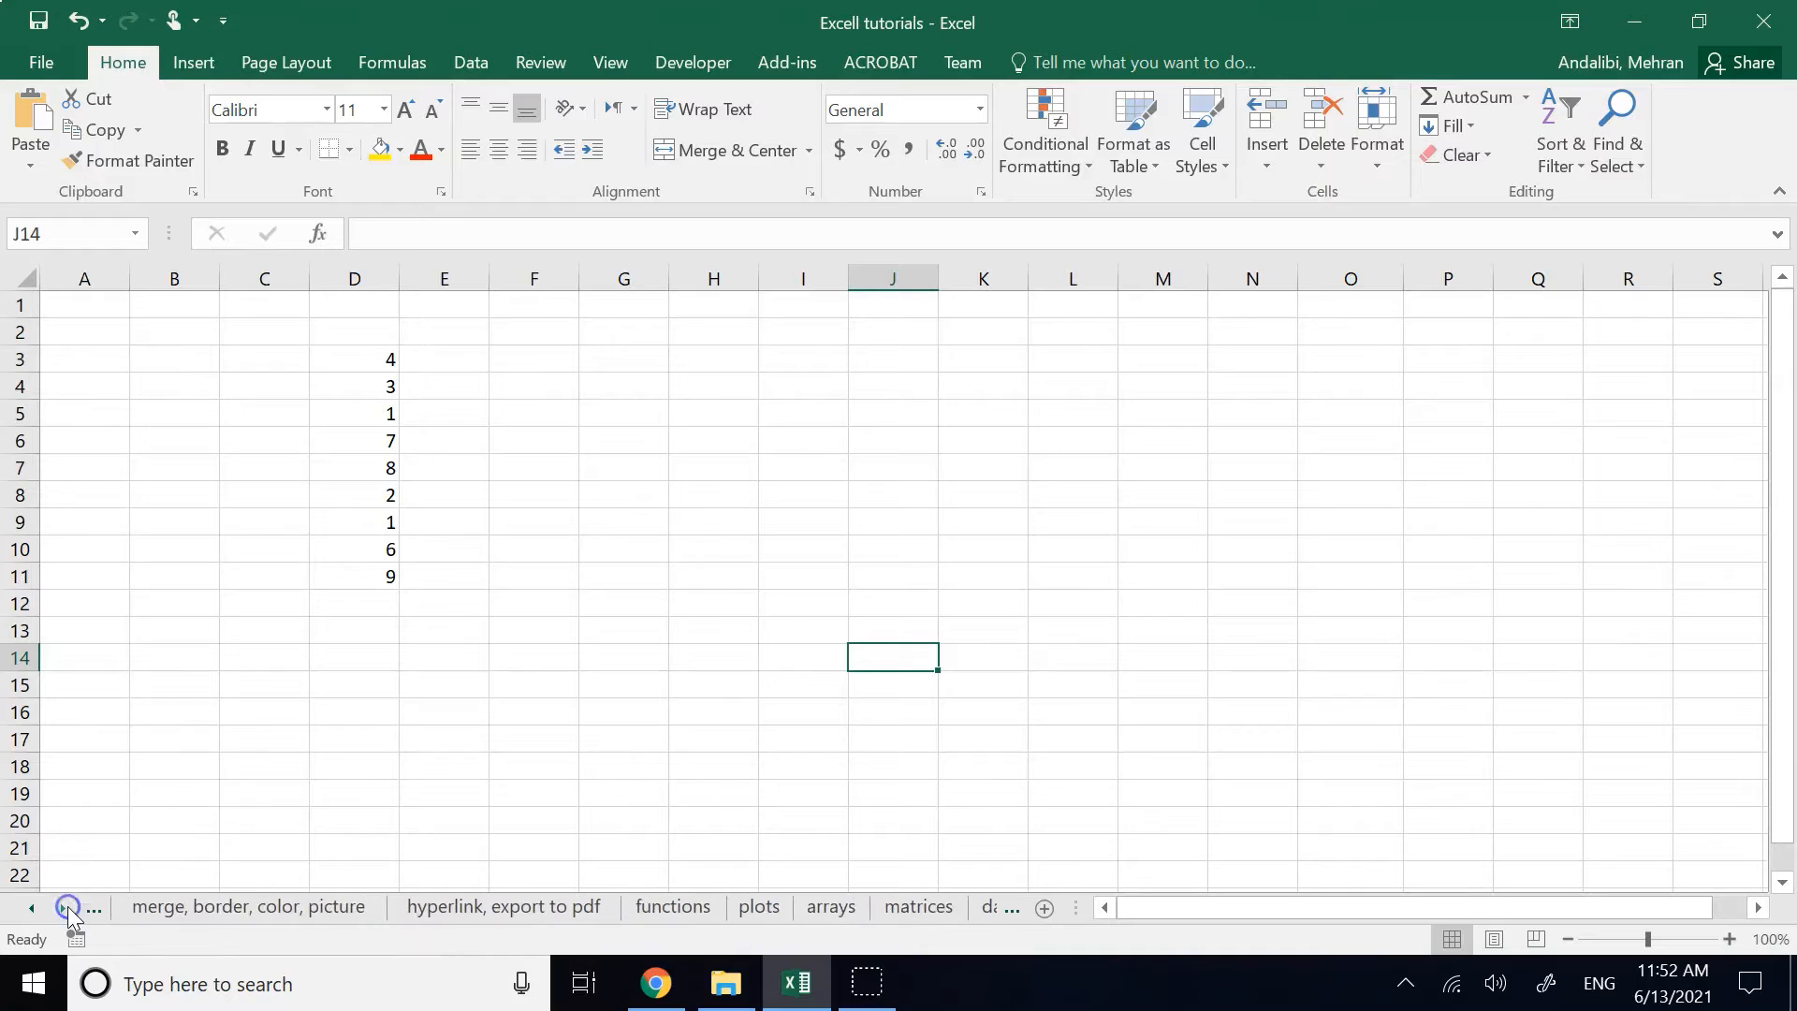
left_click(68, 905)
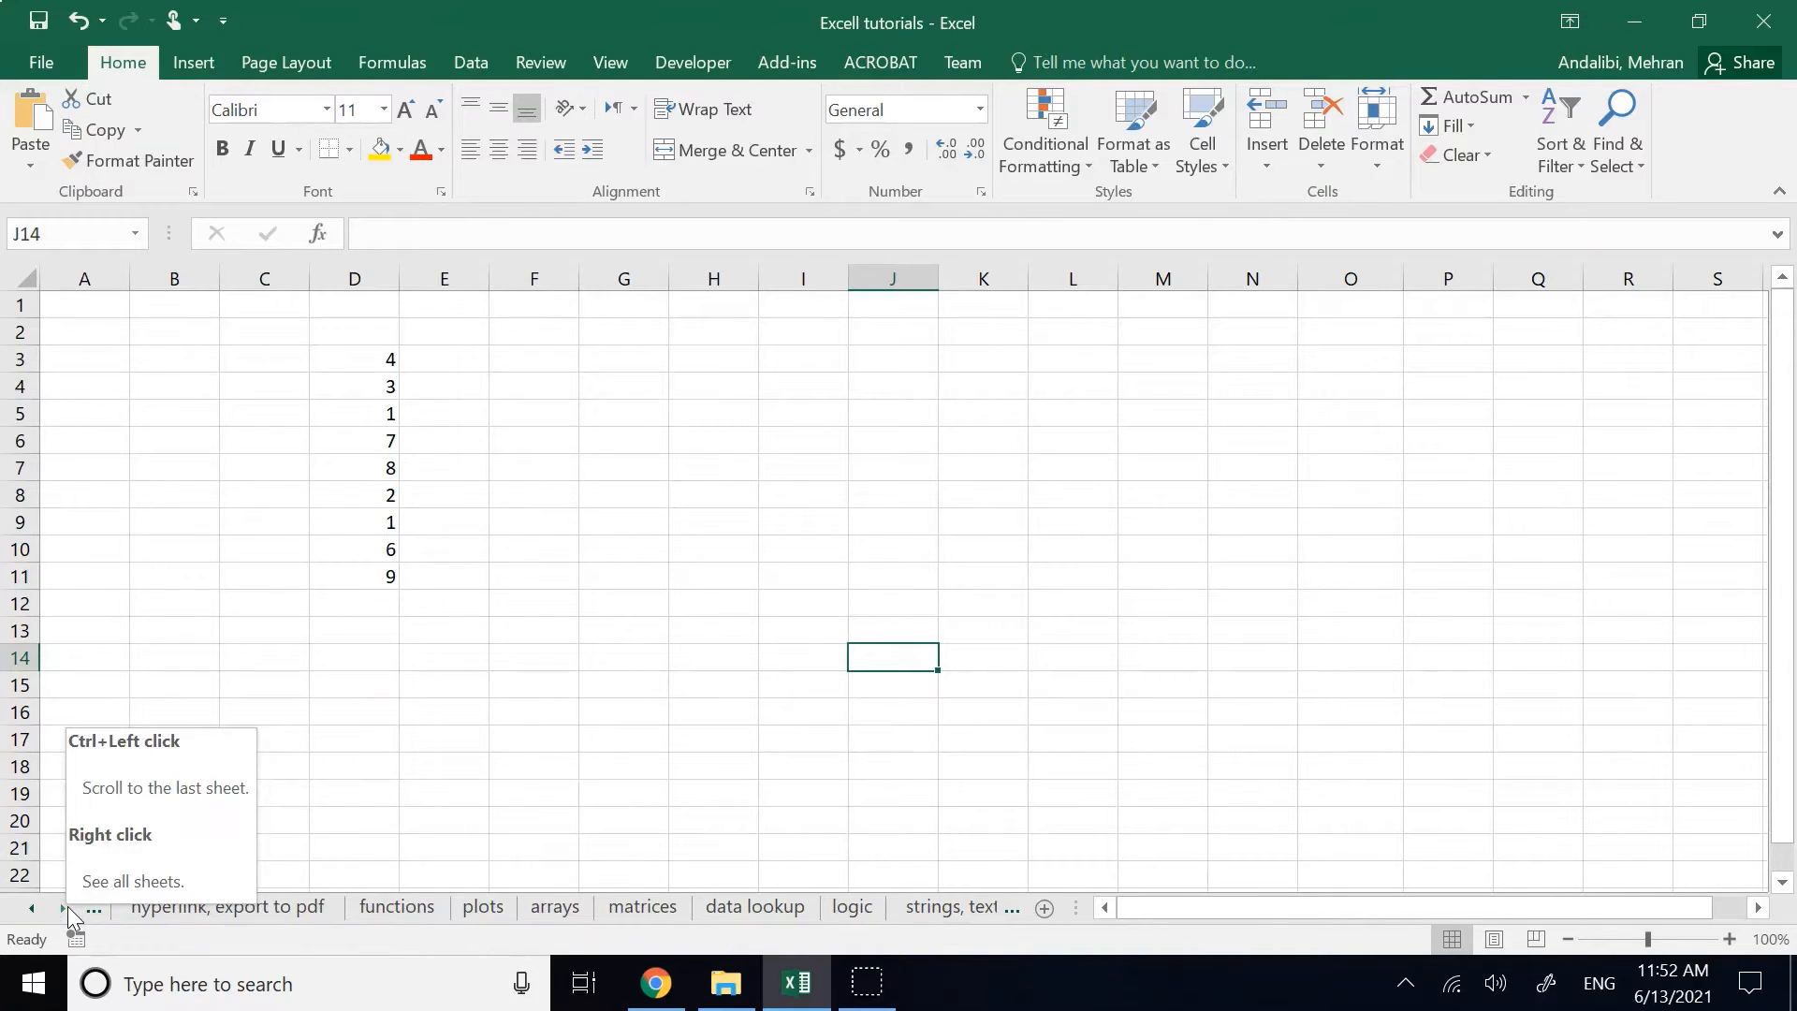
left_click(67, 906)
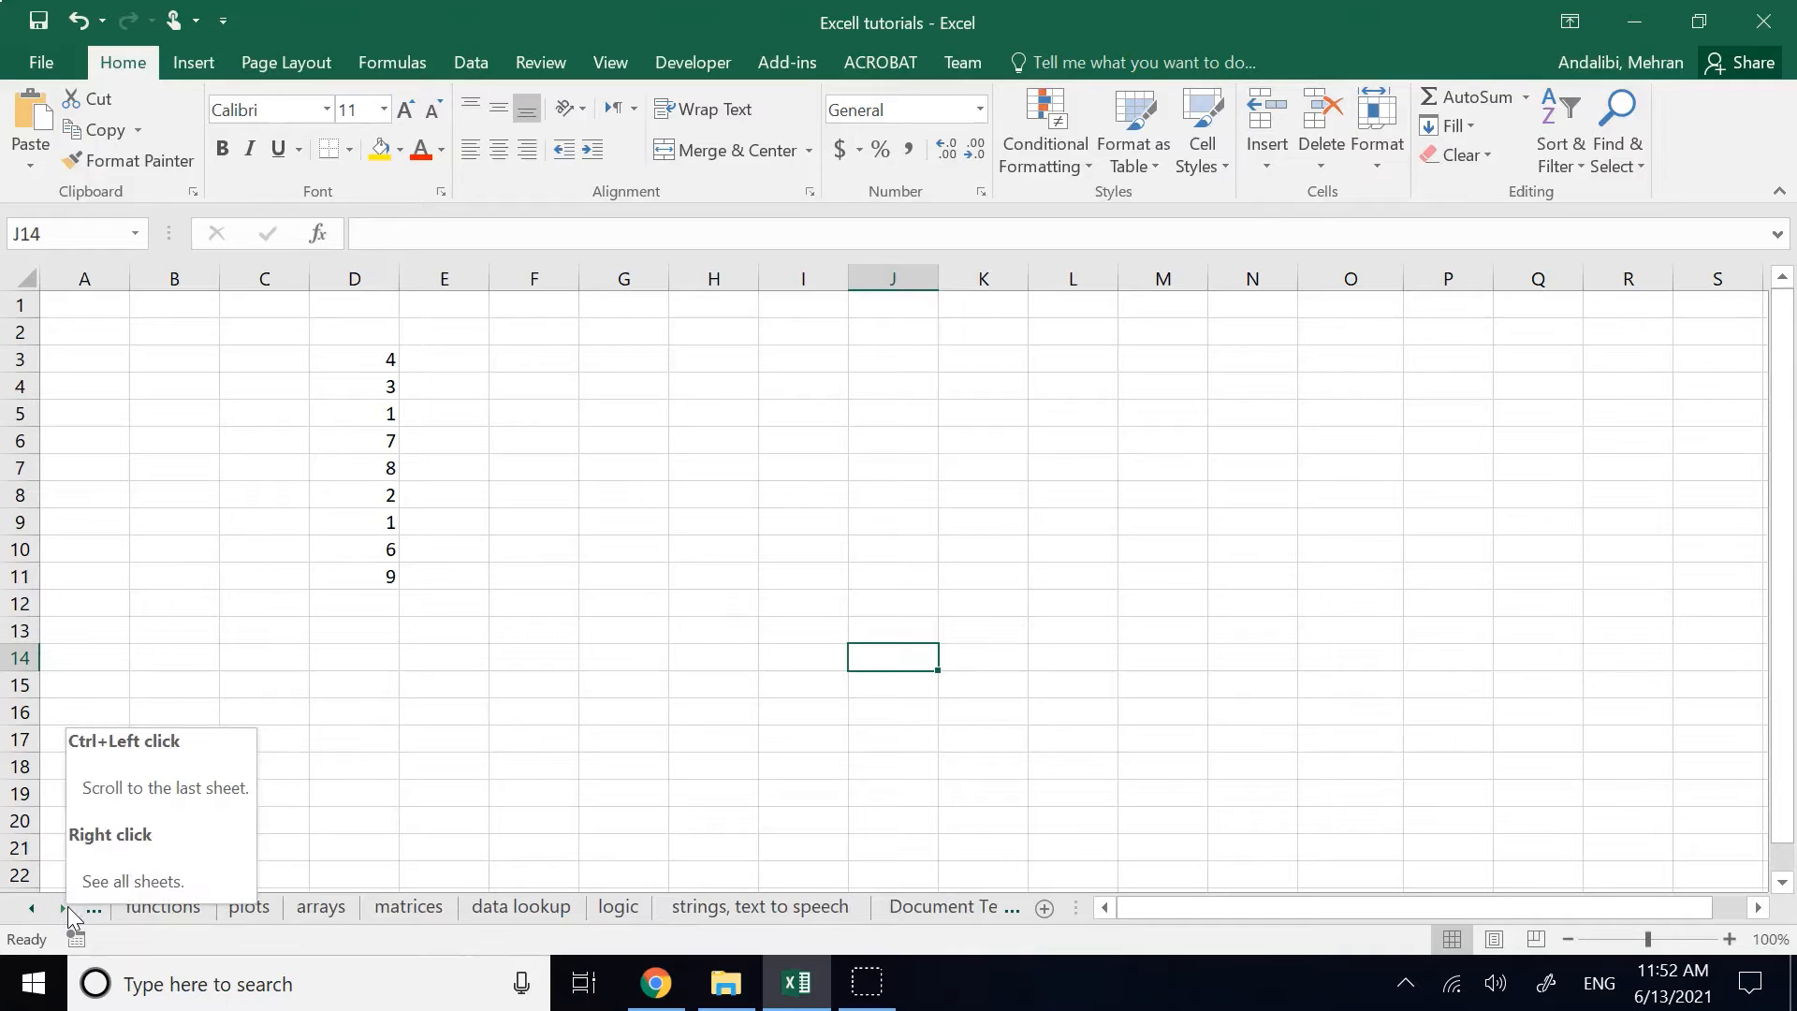
left_click(67, 906)
left_click(67, 905)
left_click(64, 906)
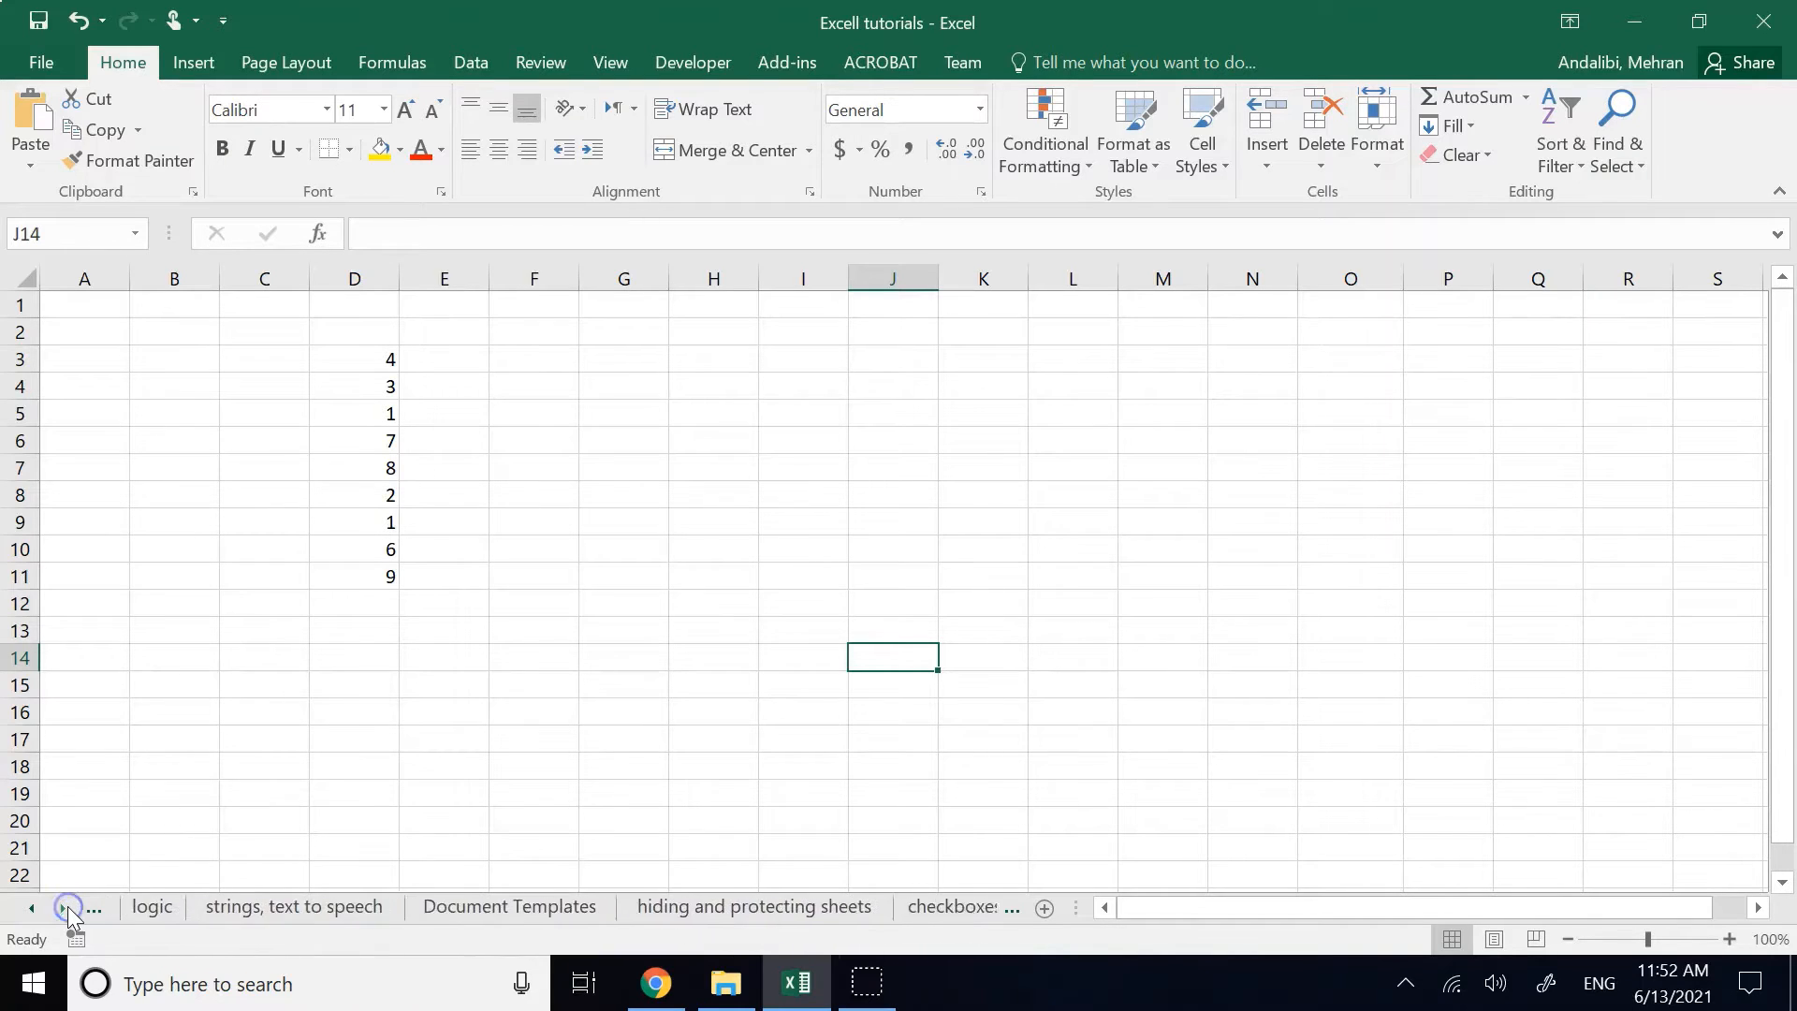
left_click(64, 906)
left_click(63, 906)
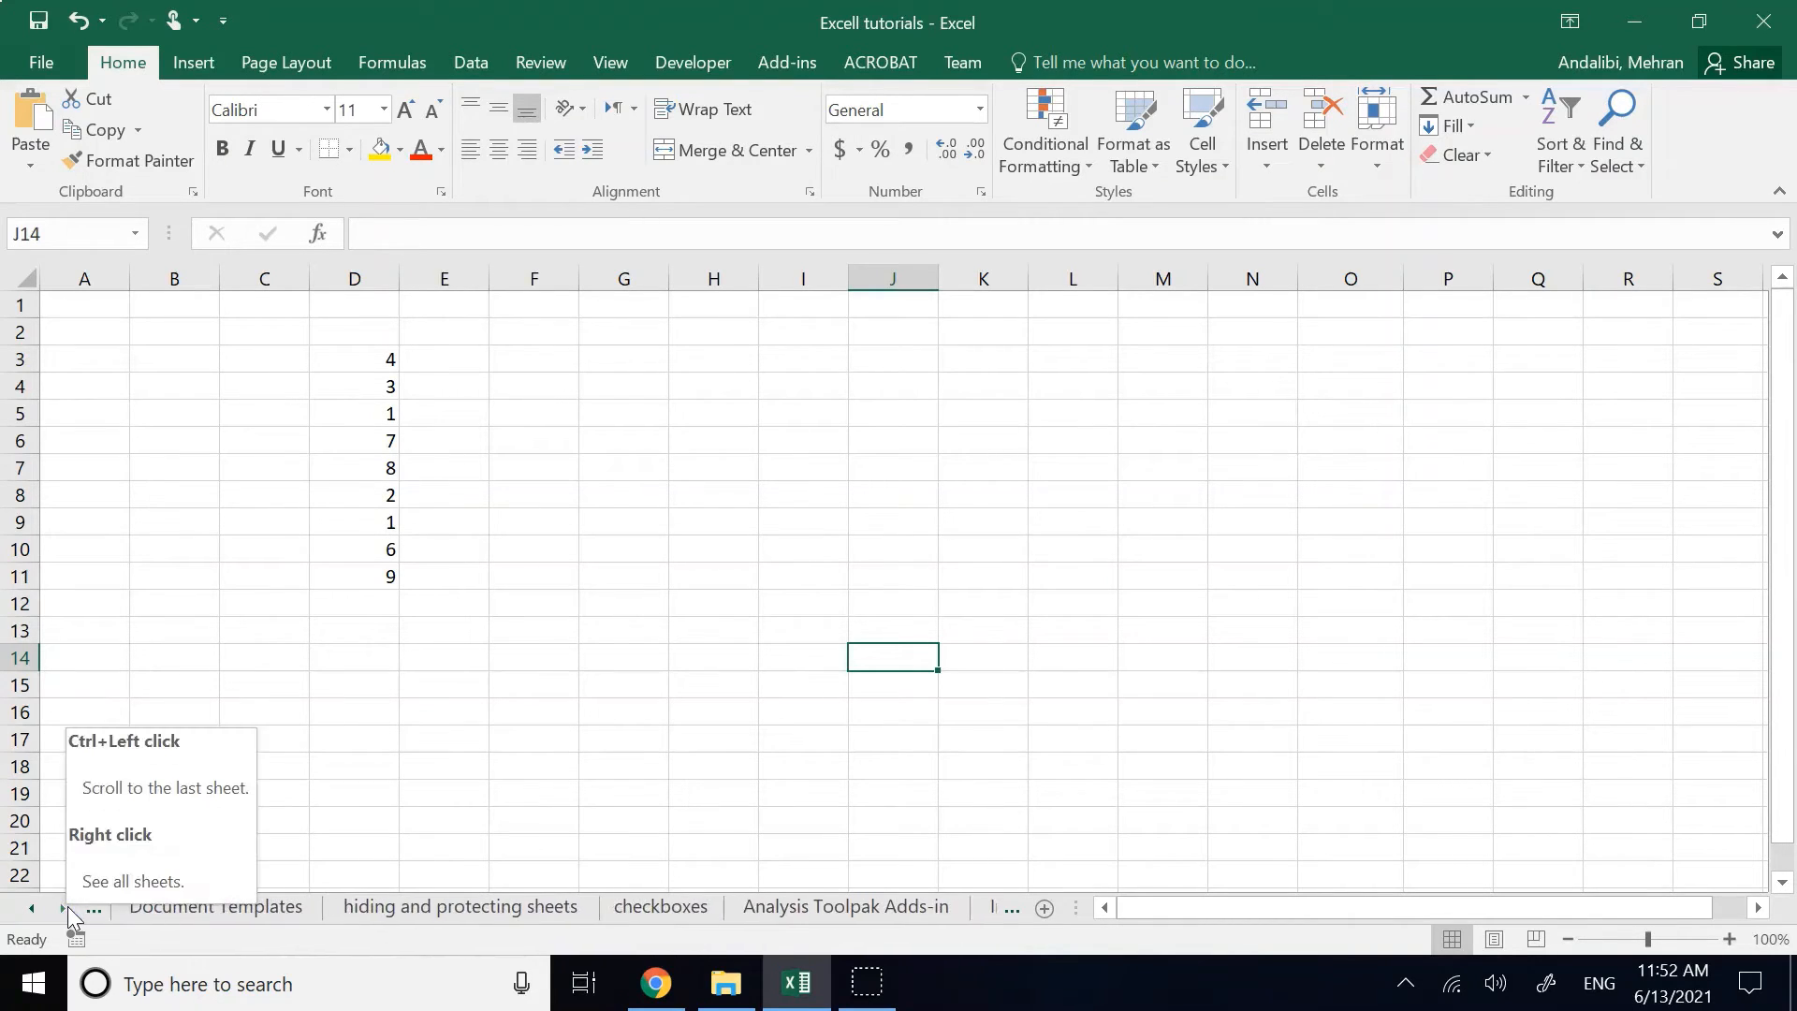
left_click(64, 906)
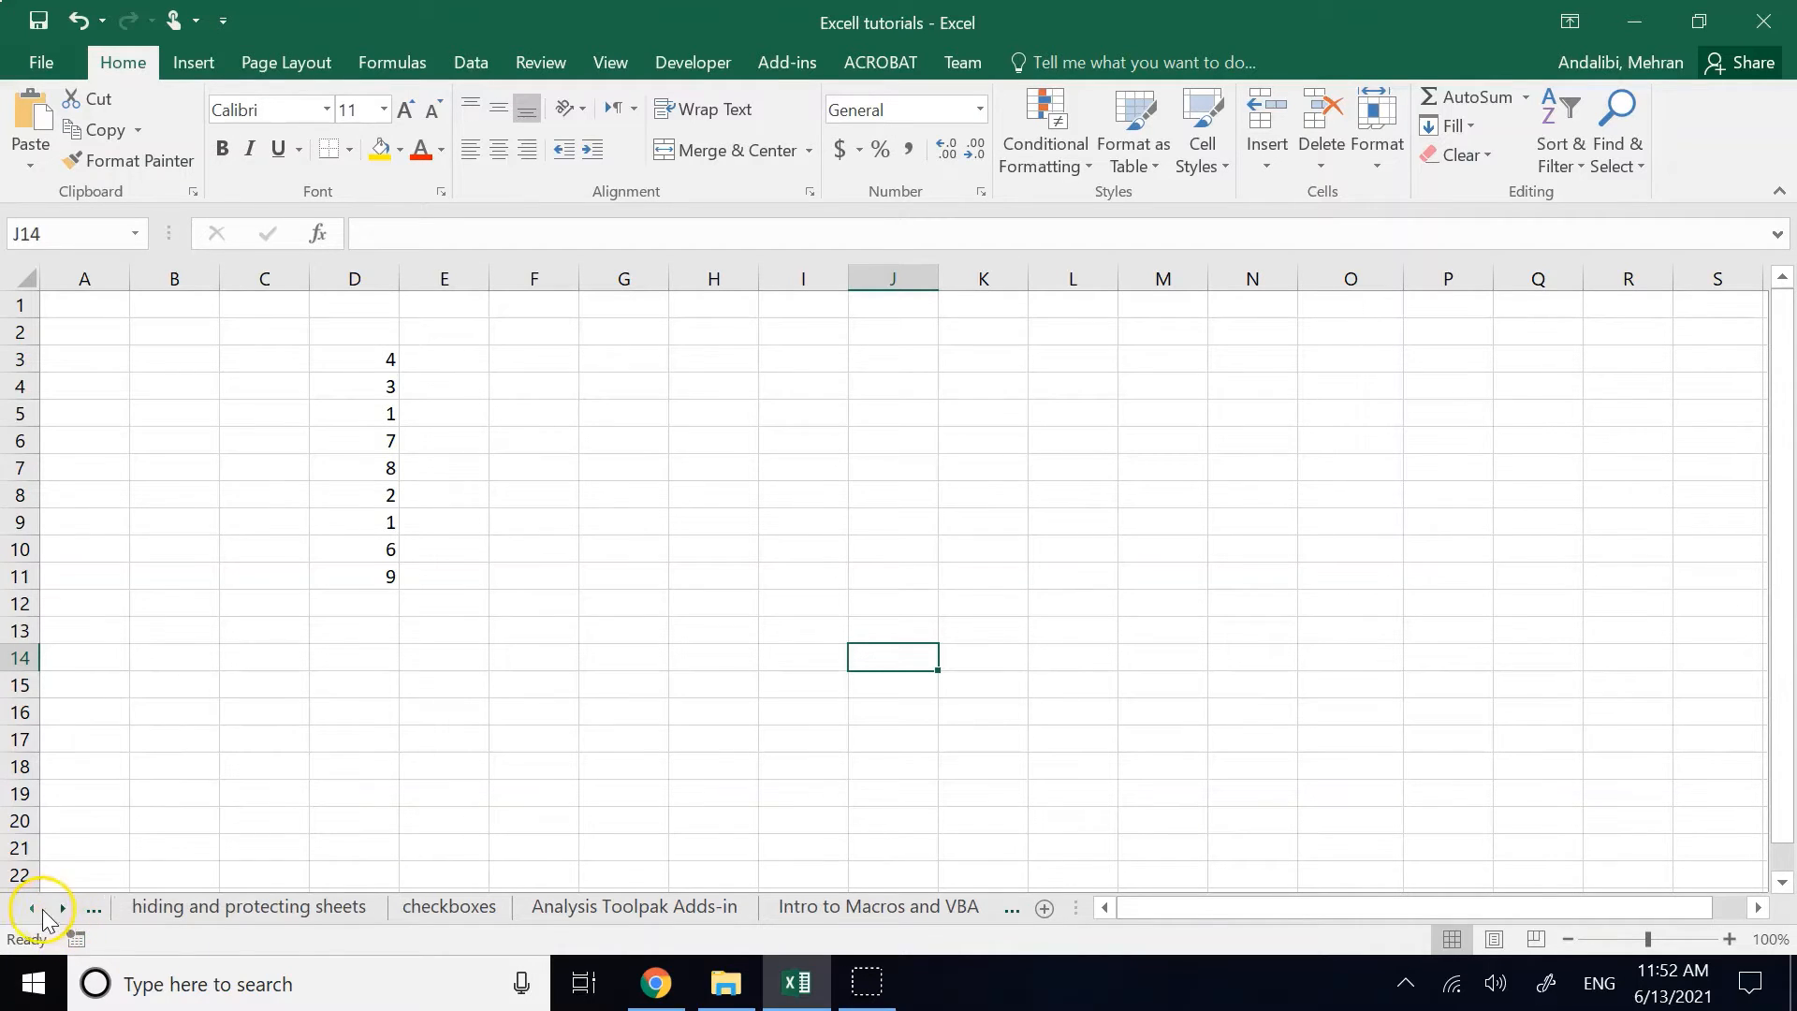
left_click(40, 909)
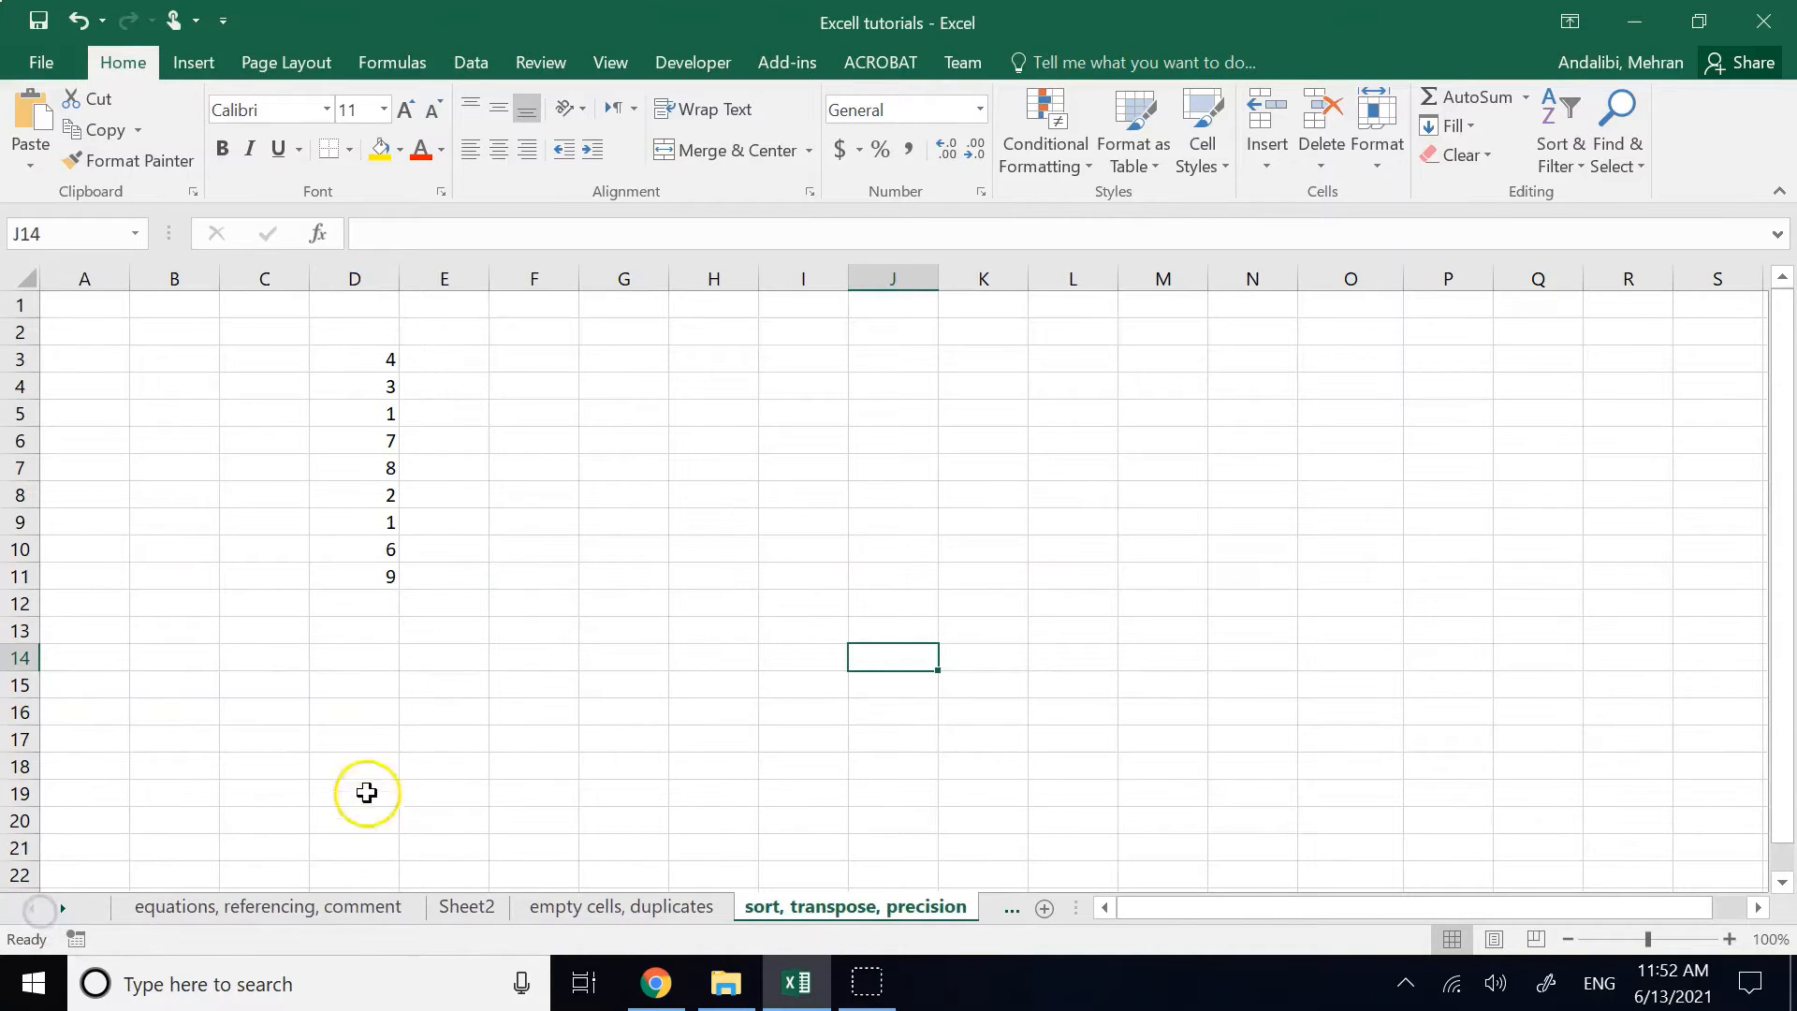
left_click(503, 727)
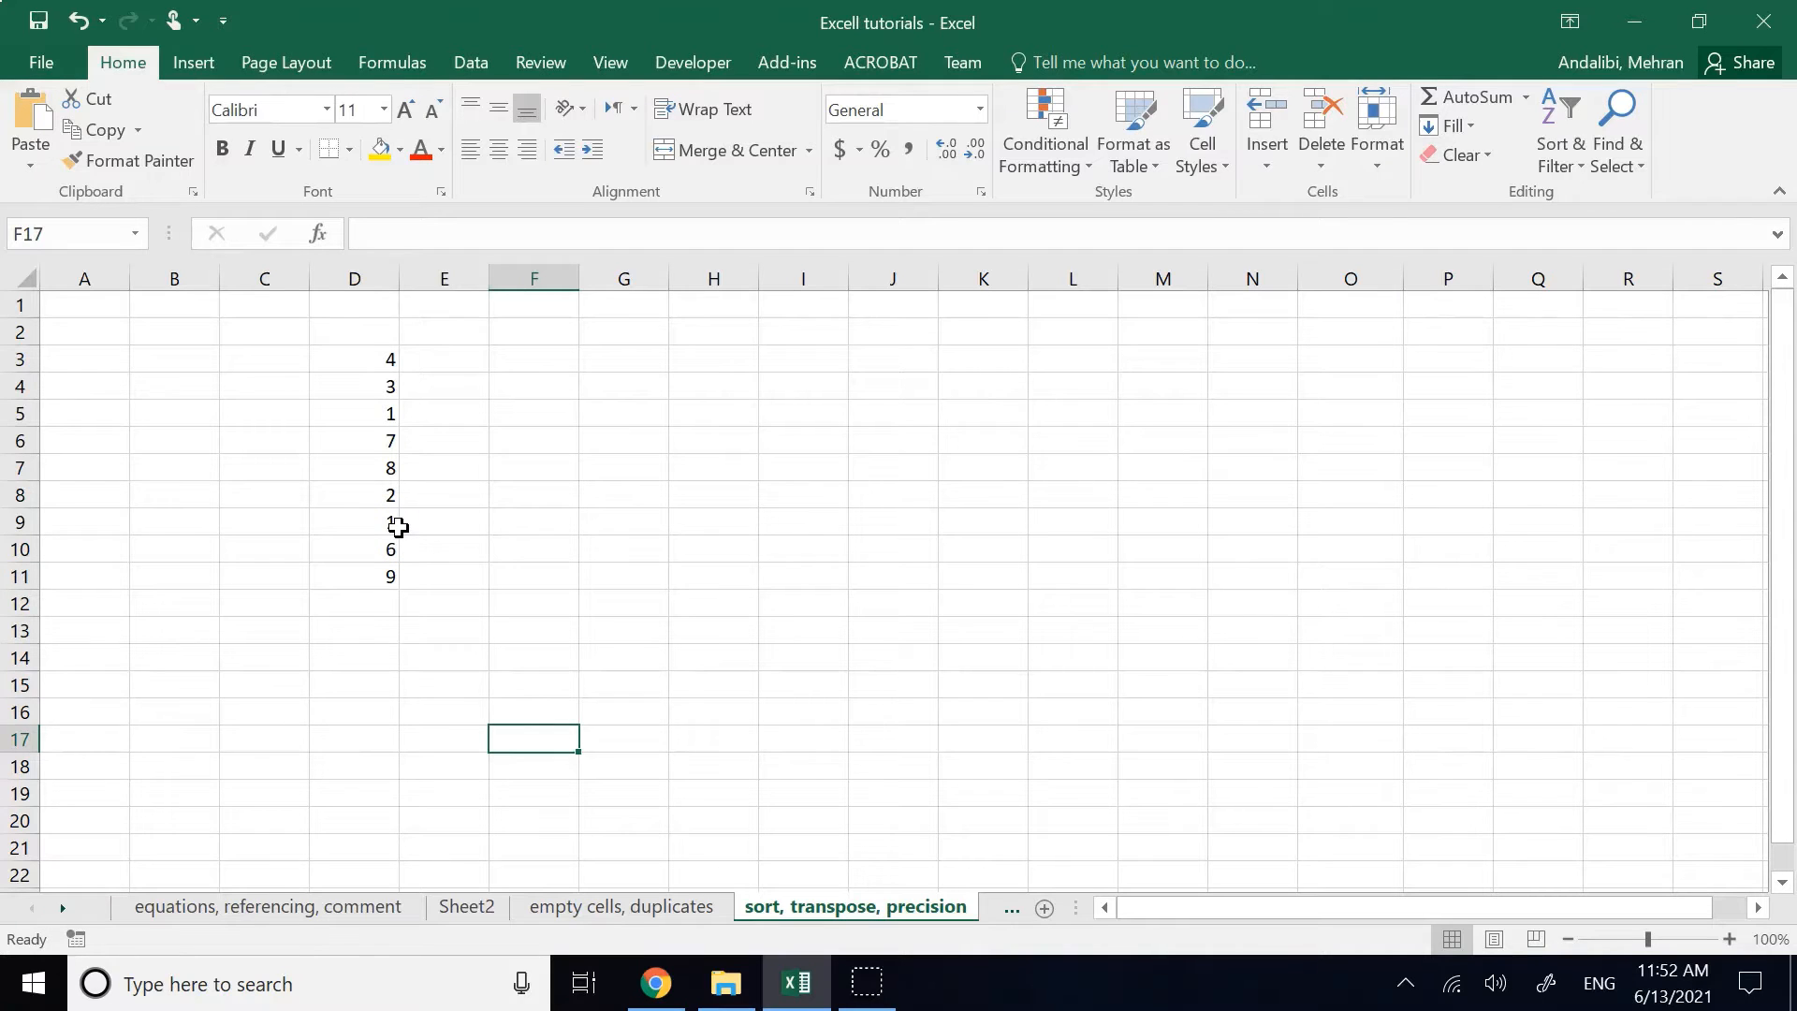
- Review the first four worksheets in turn, ending on the "equations, referencing, comment" sheet
left_click(223, 910)
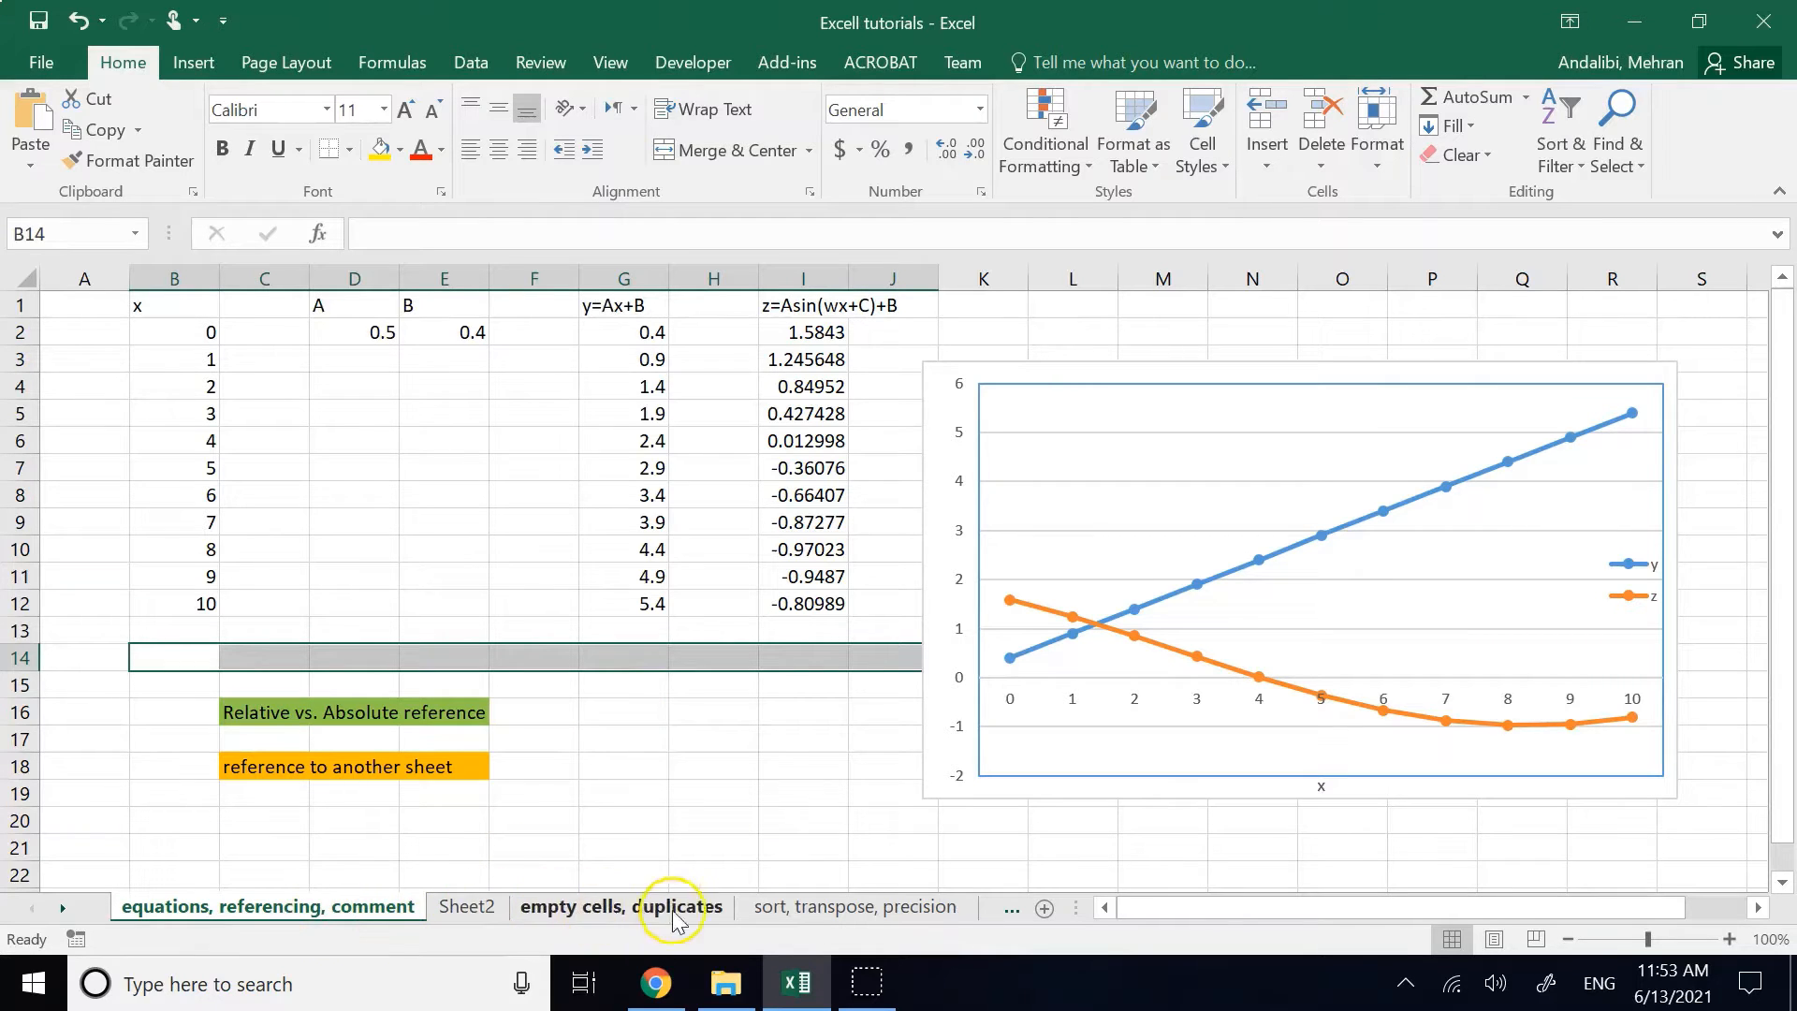
left_click(472, 909)
left_click(615, 910)
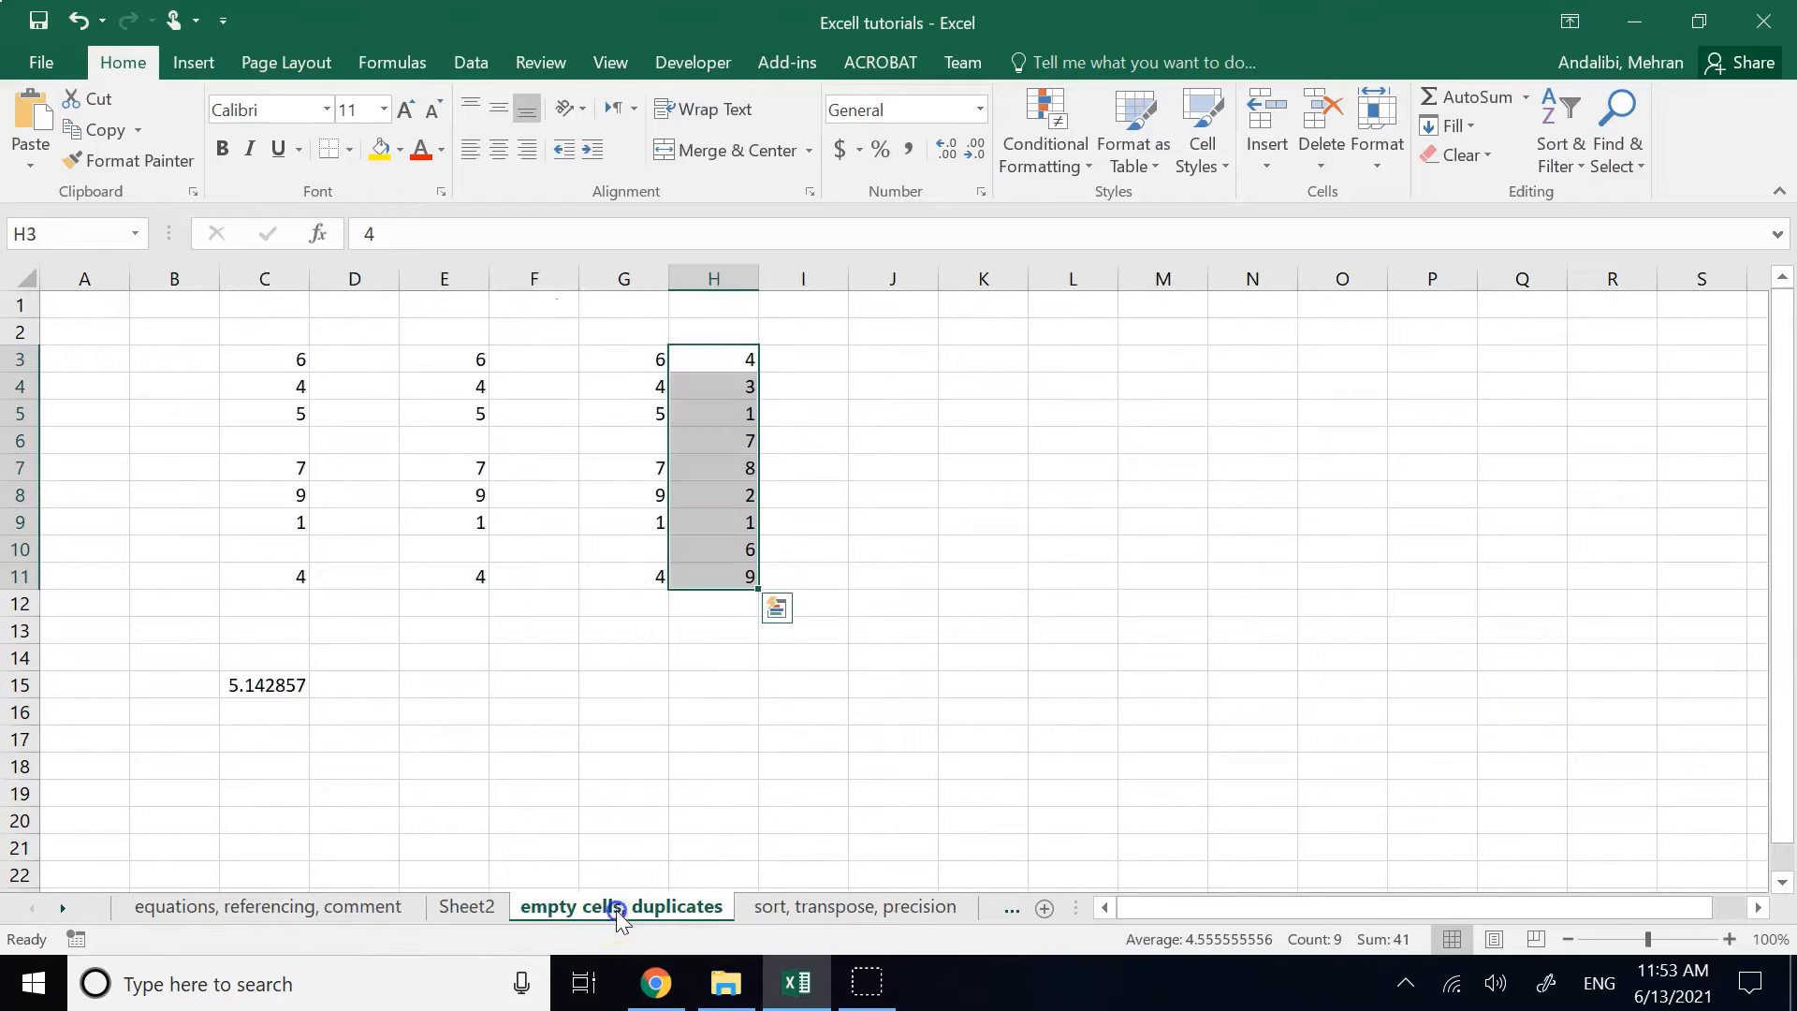
left_click(840, 909)
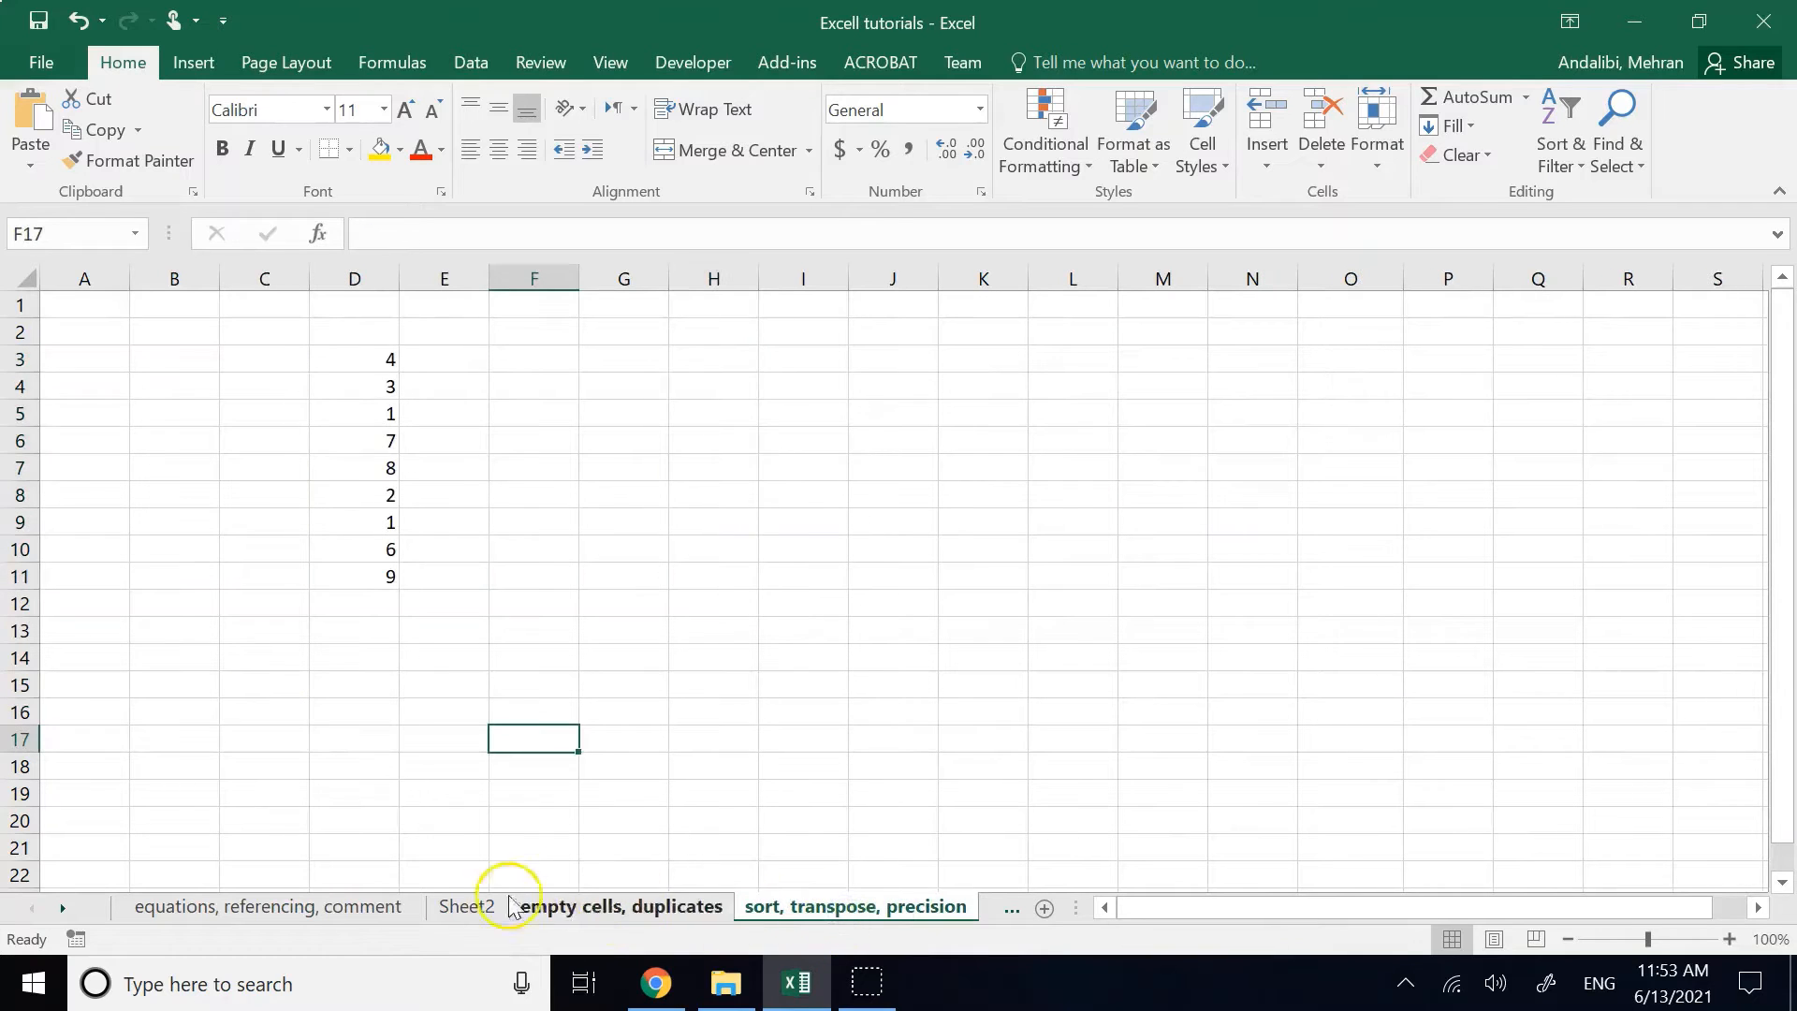
left_click(324, 909)
left_click(473, 910)
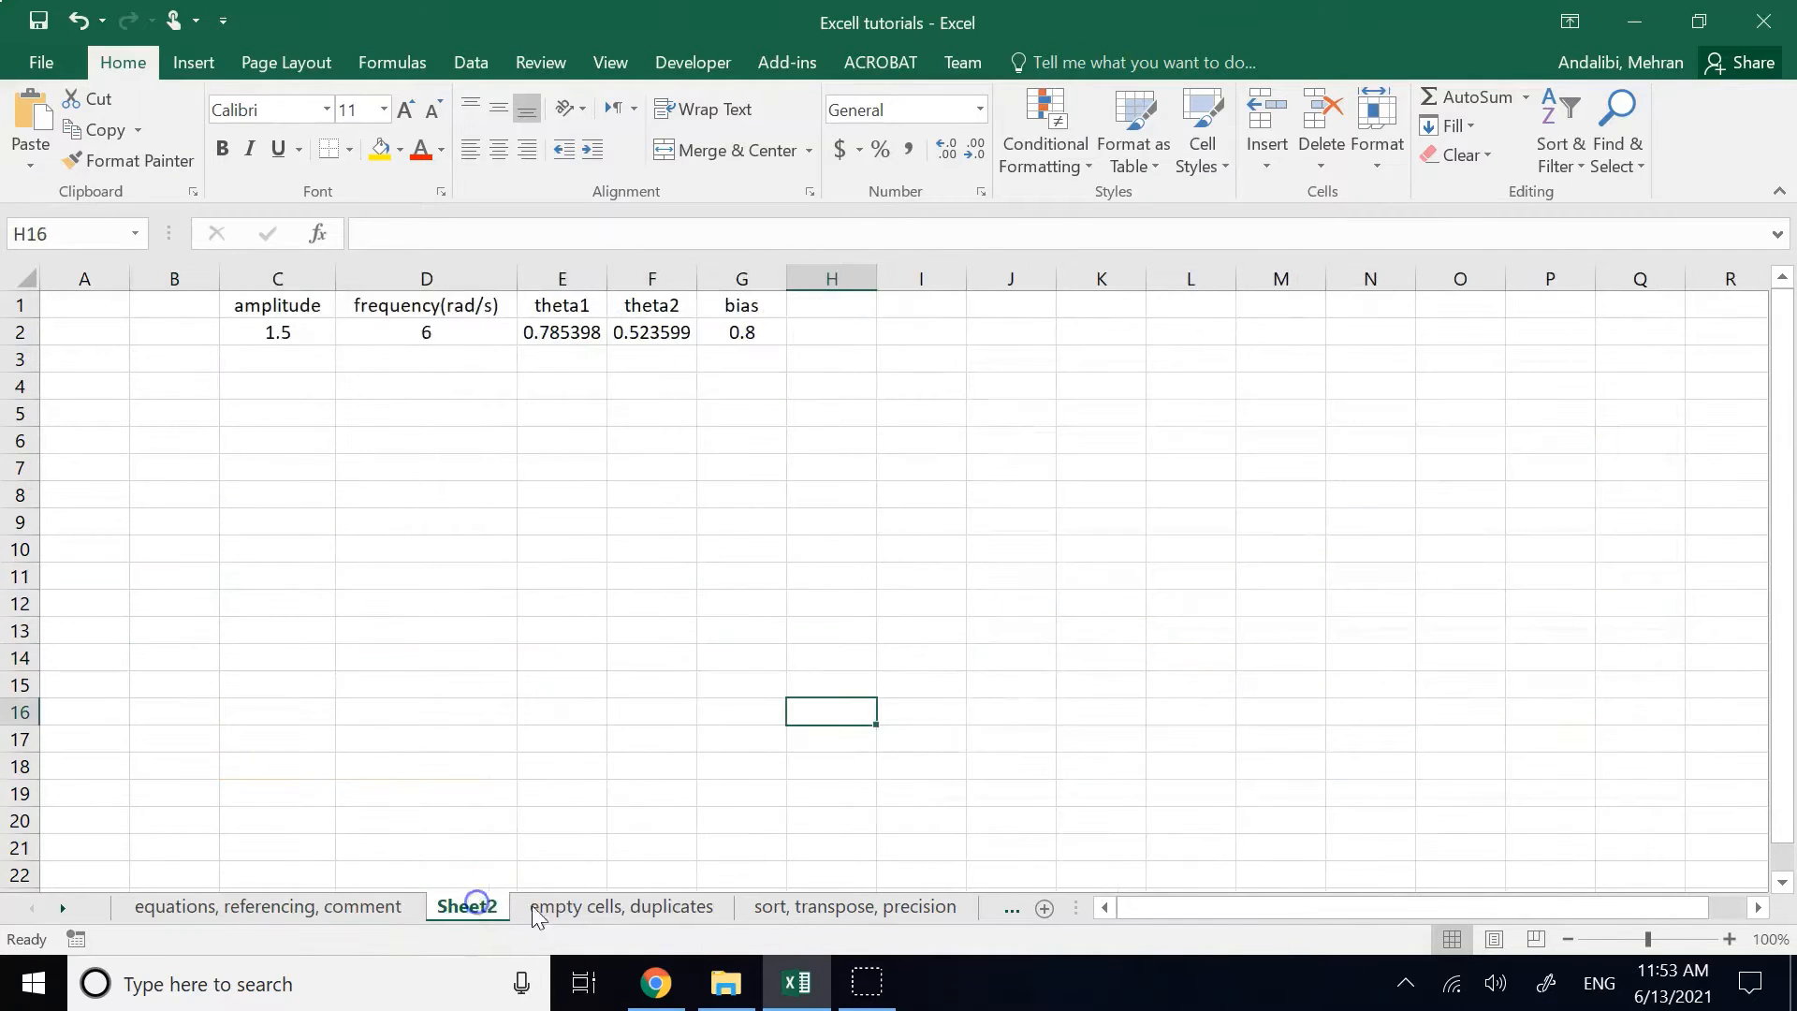
left_click(586, 906)
left_click(361, 906)
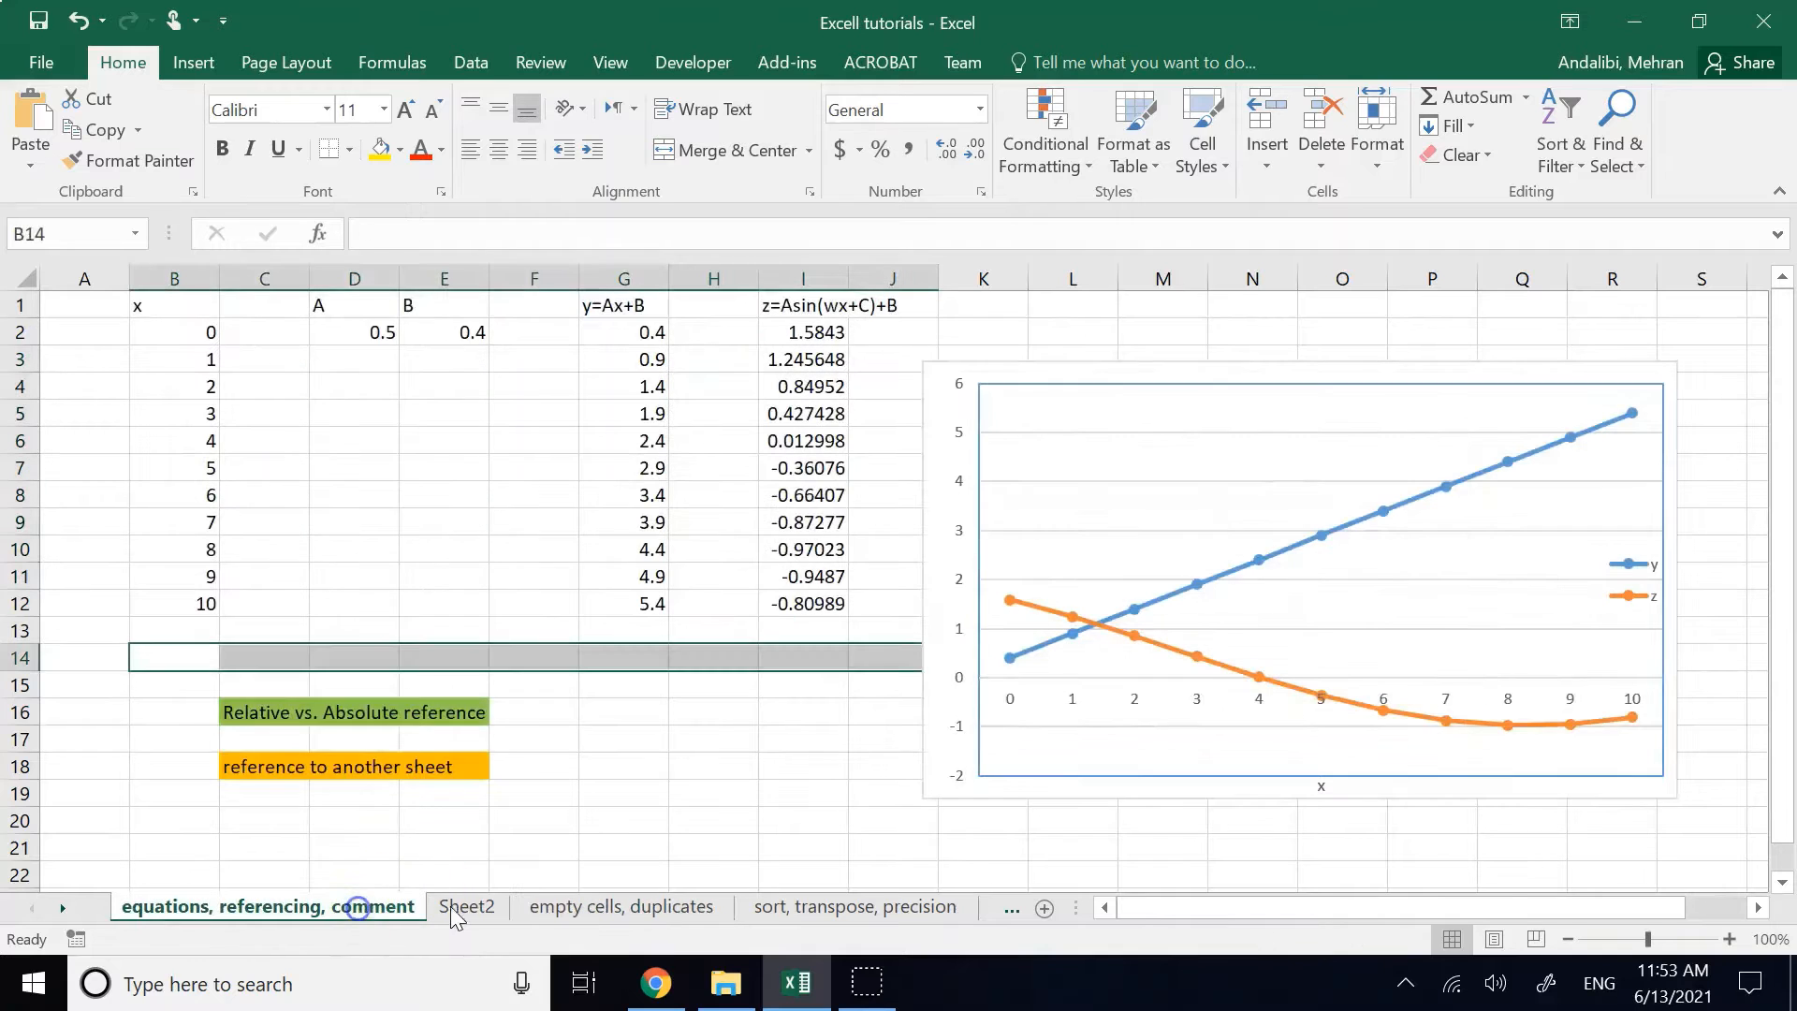
left_click(477, 905)
left_click(693, 906)
left_click(842, 909)
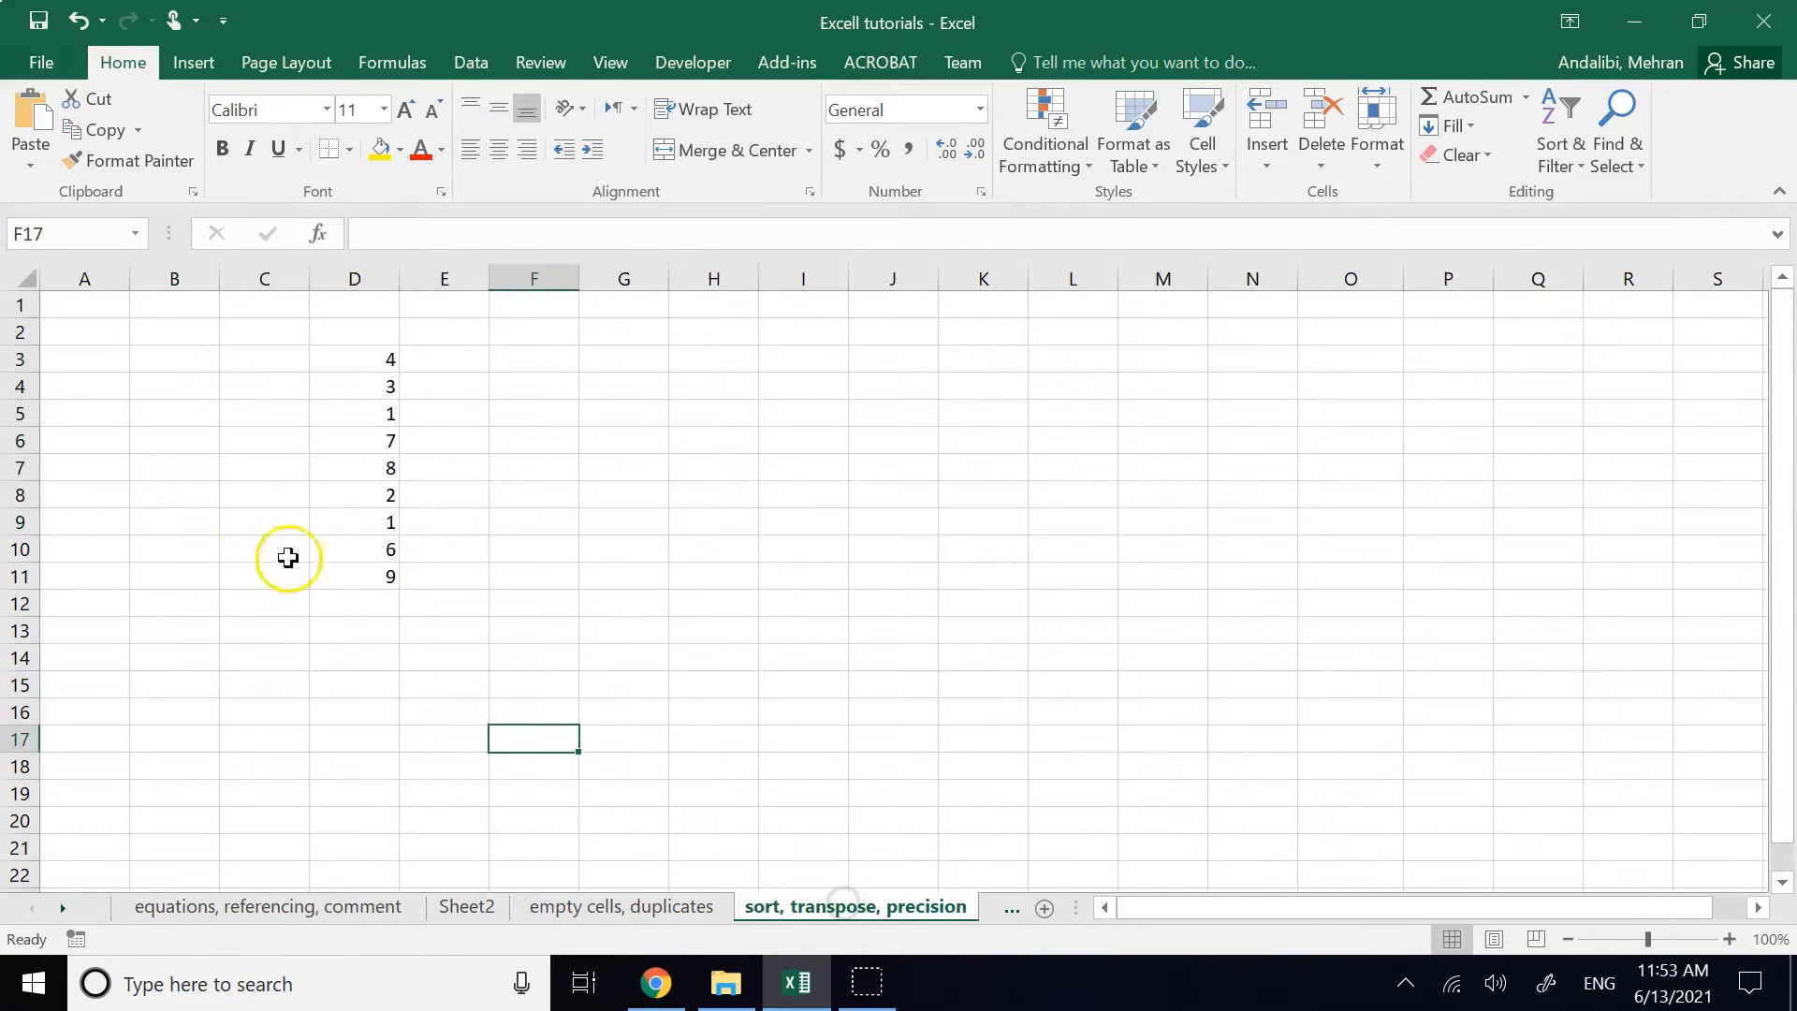
left_click(280, 905)
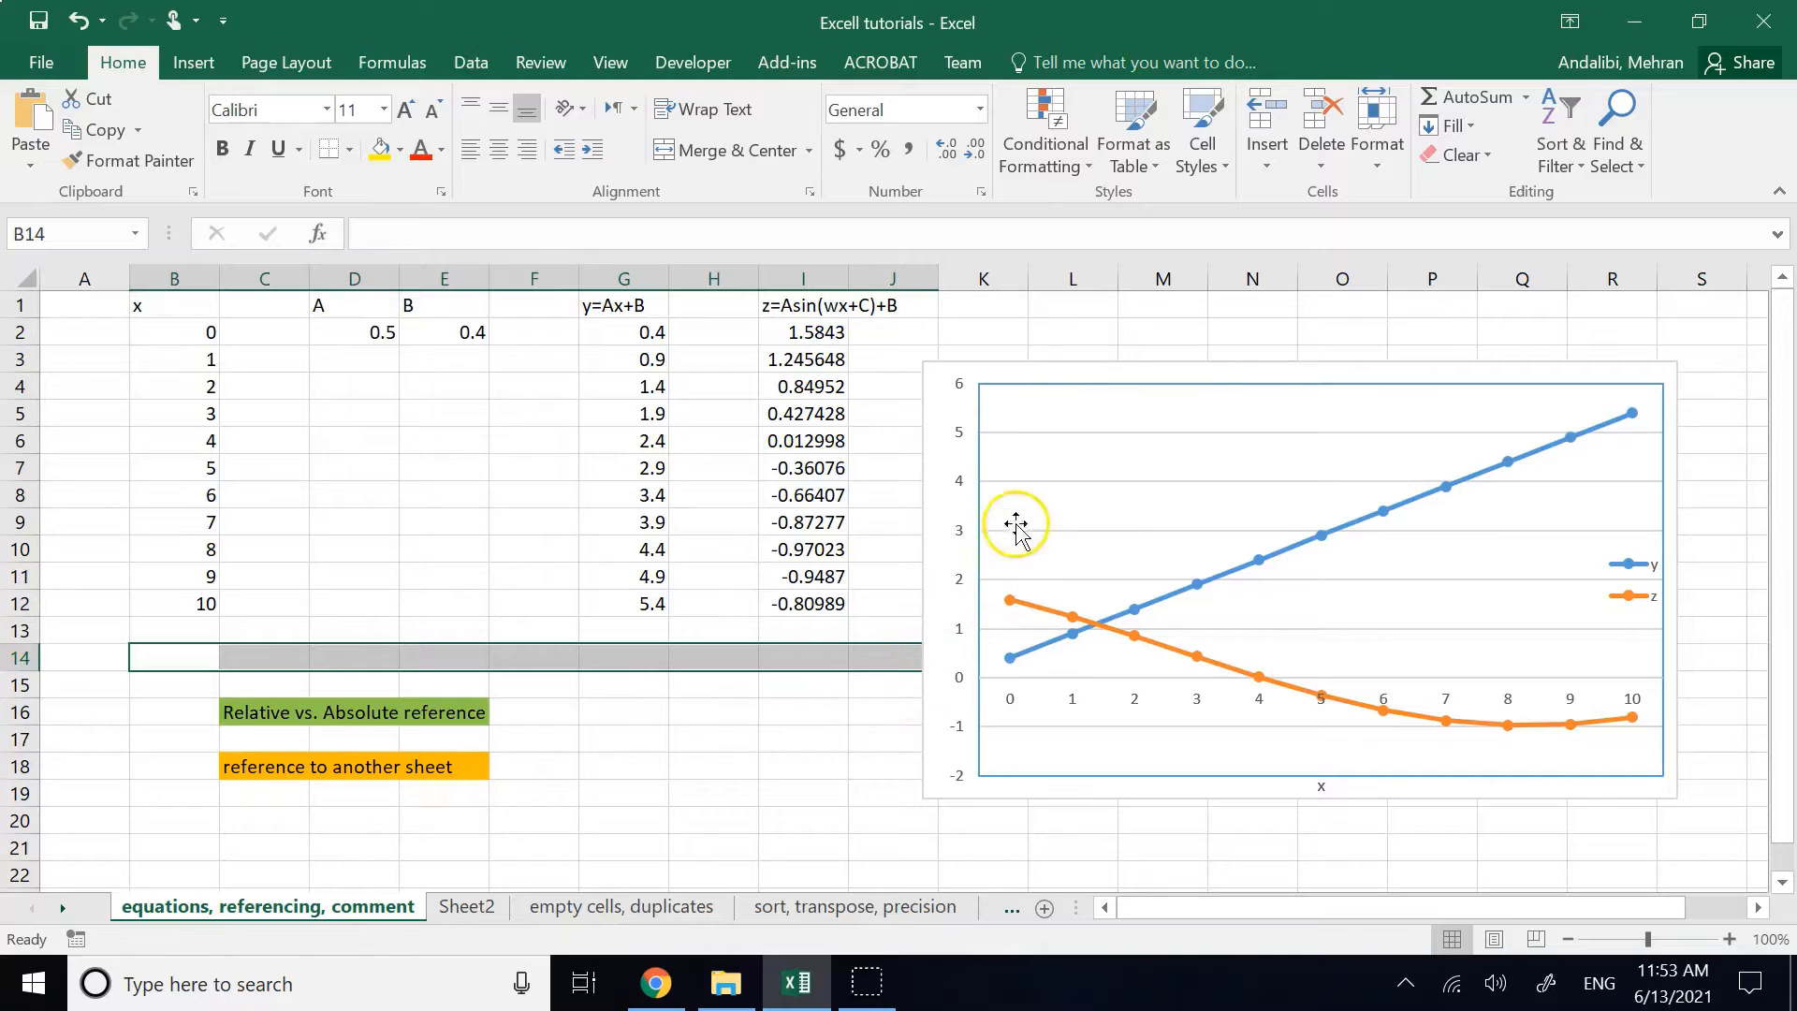
left_click(725, 753)
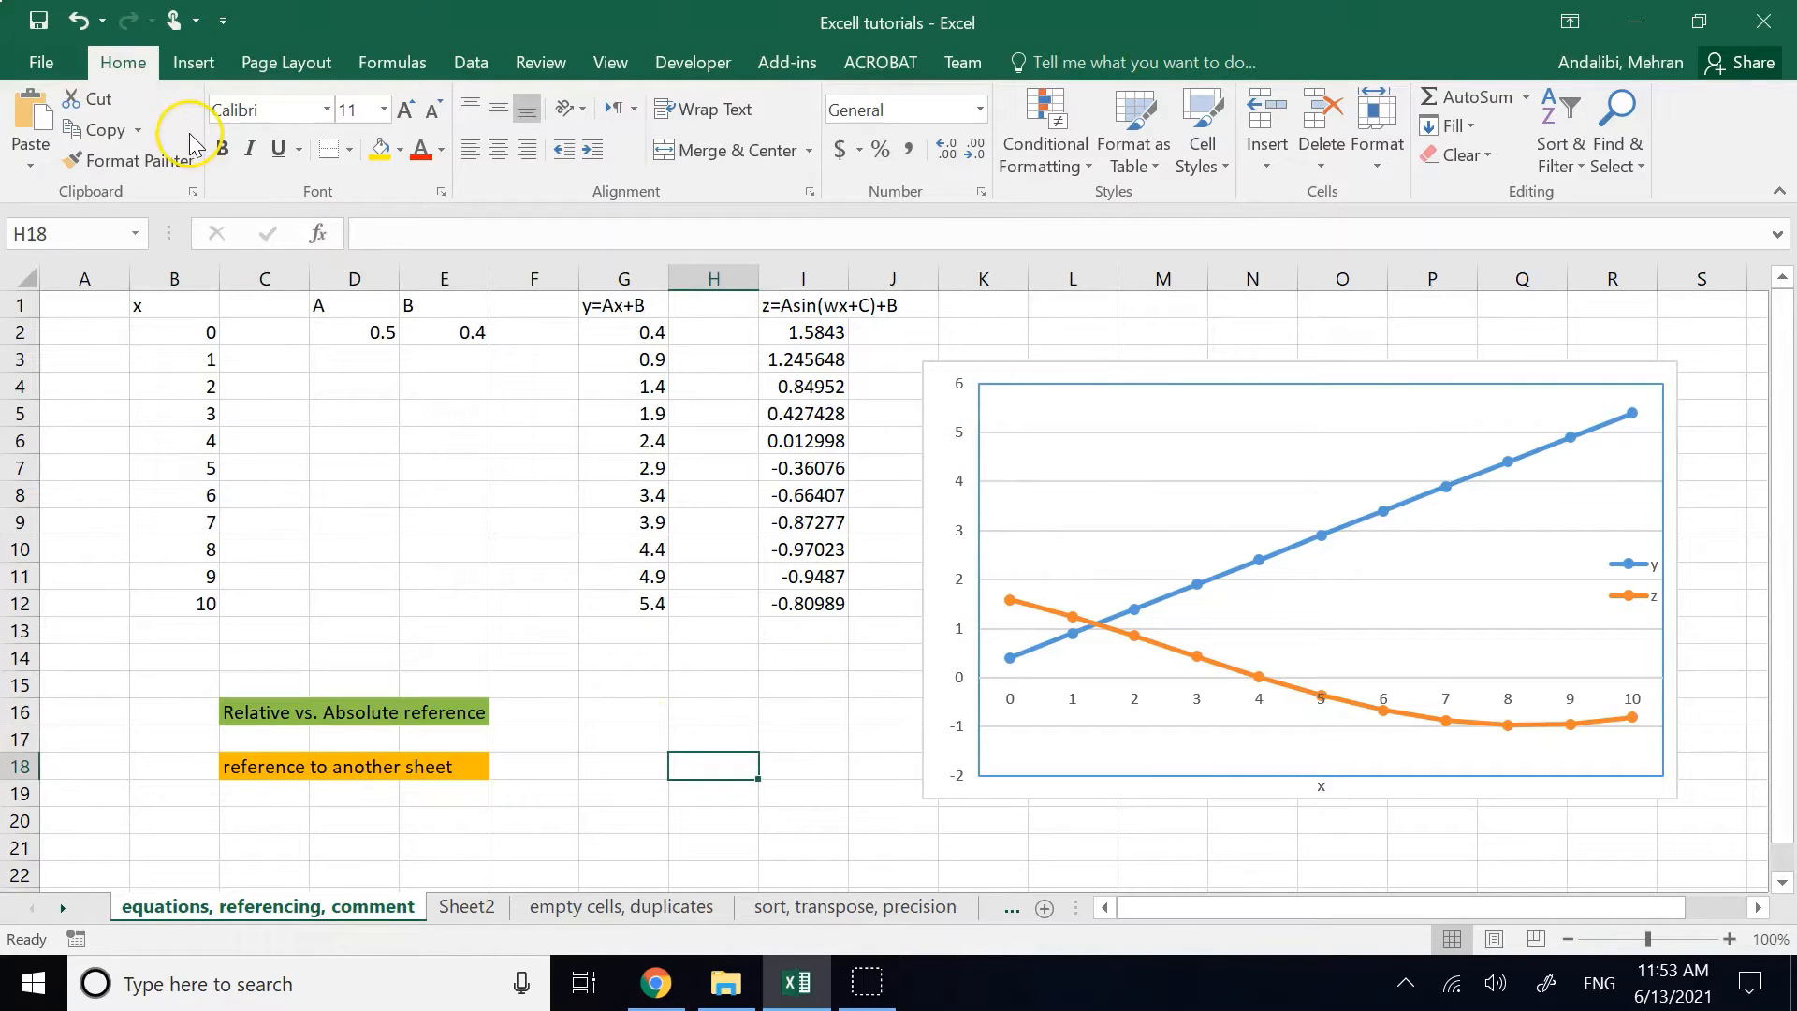
- Add a new worksheet after "equations, referencing, comment" and check that sheet's x column as a reference for the new one
left_click(1043, 908)
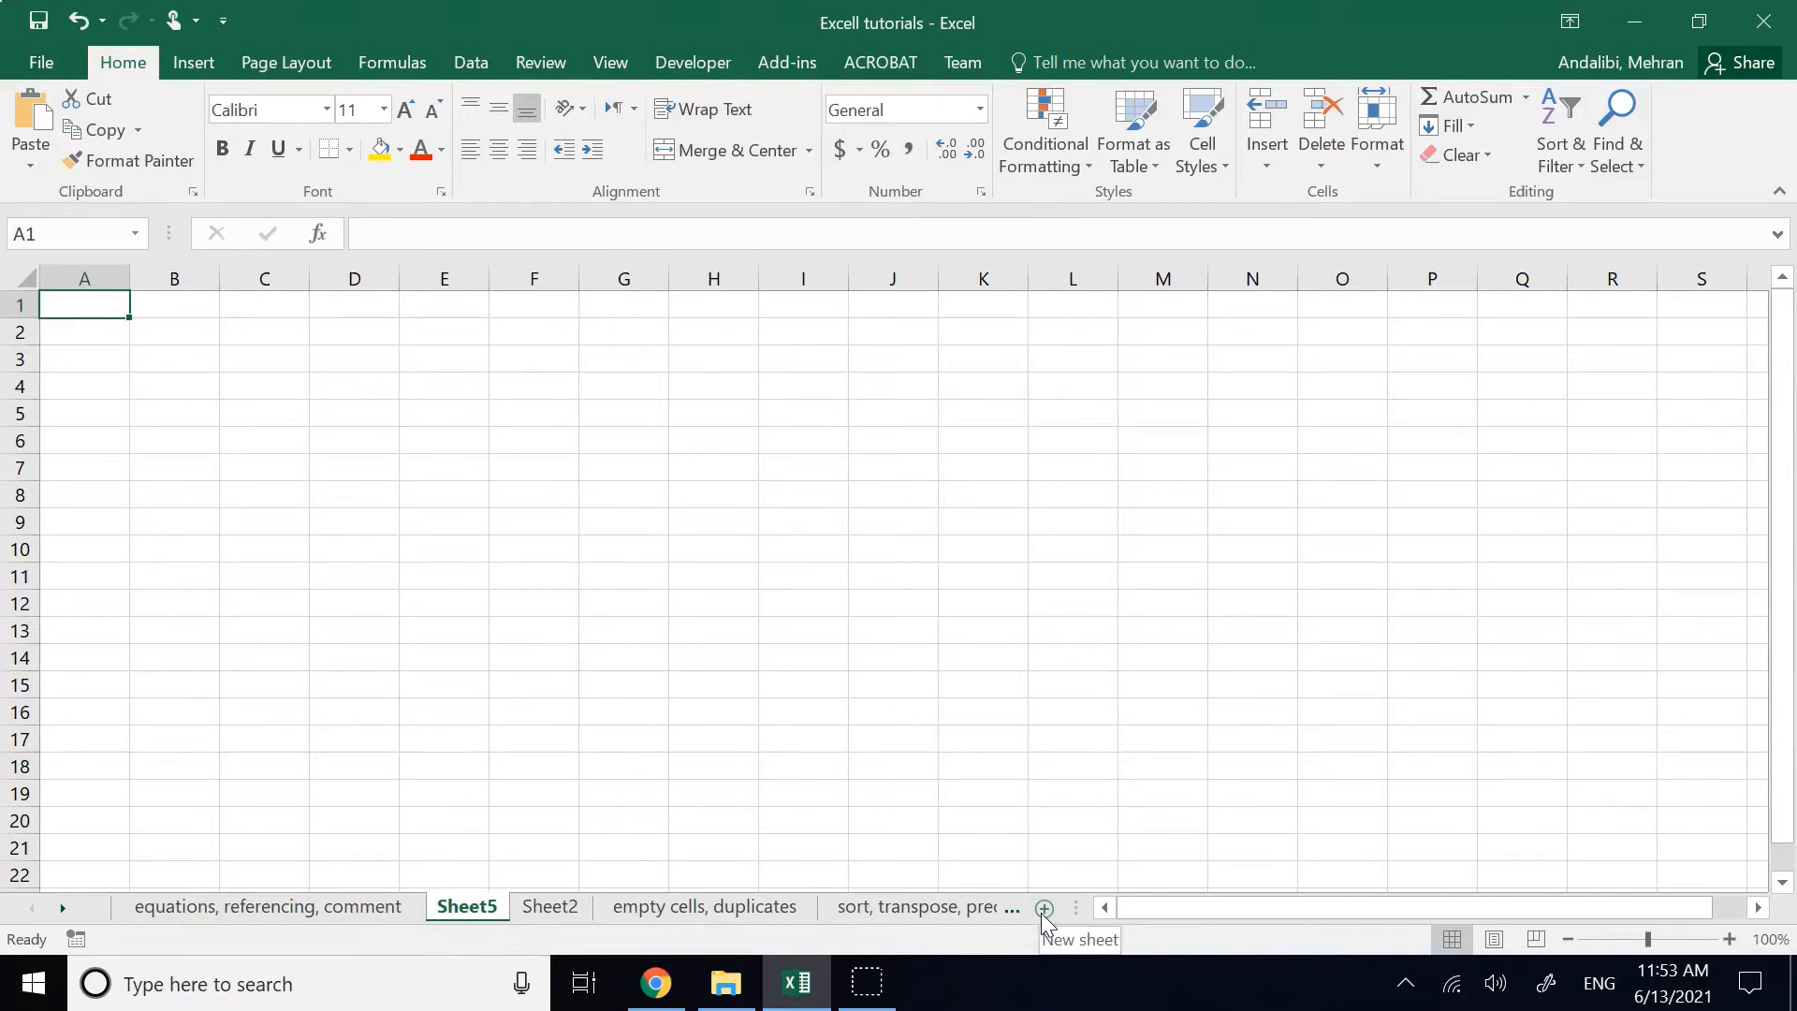
left_click(178, 336)
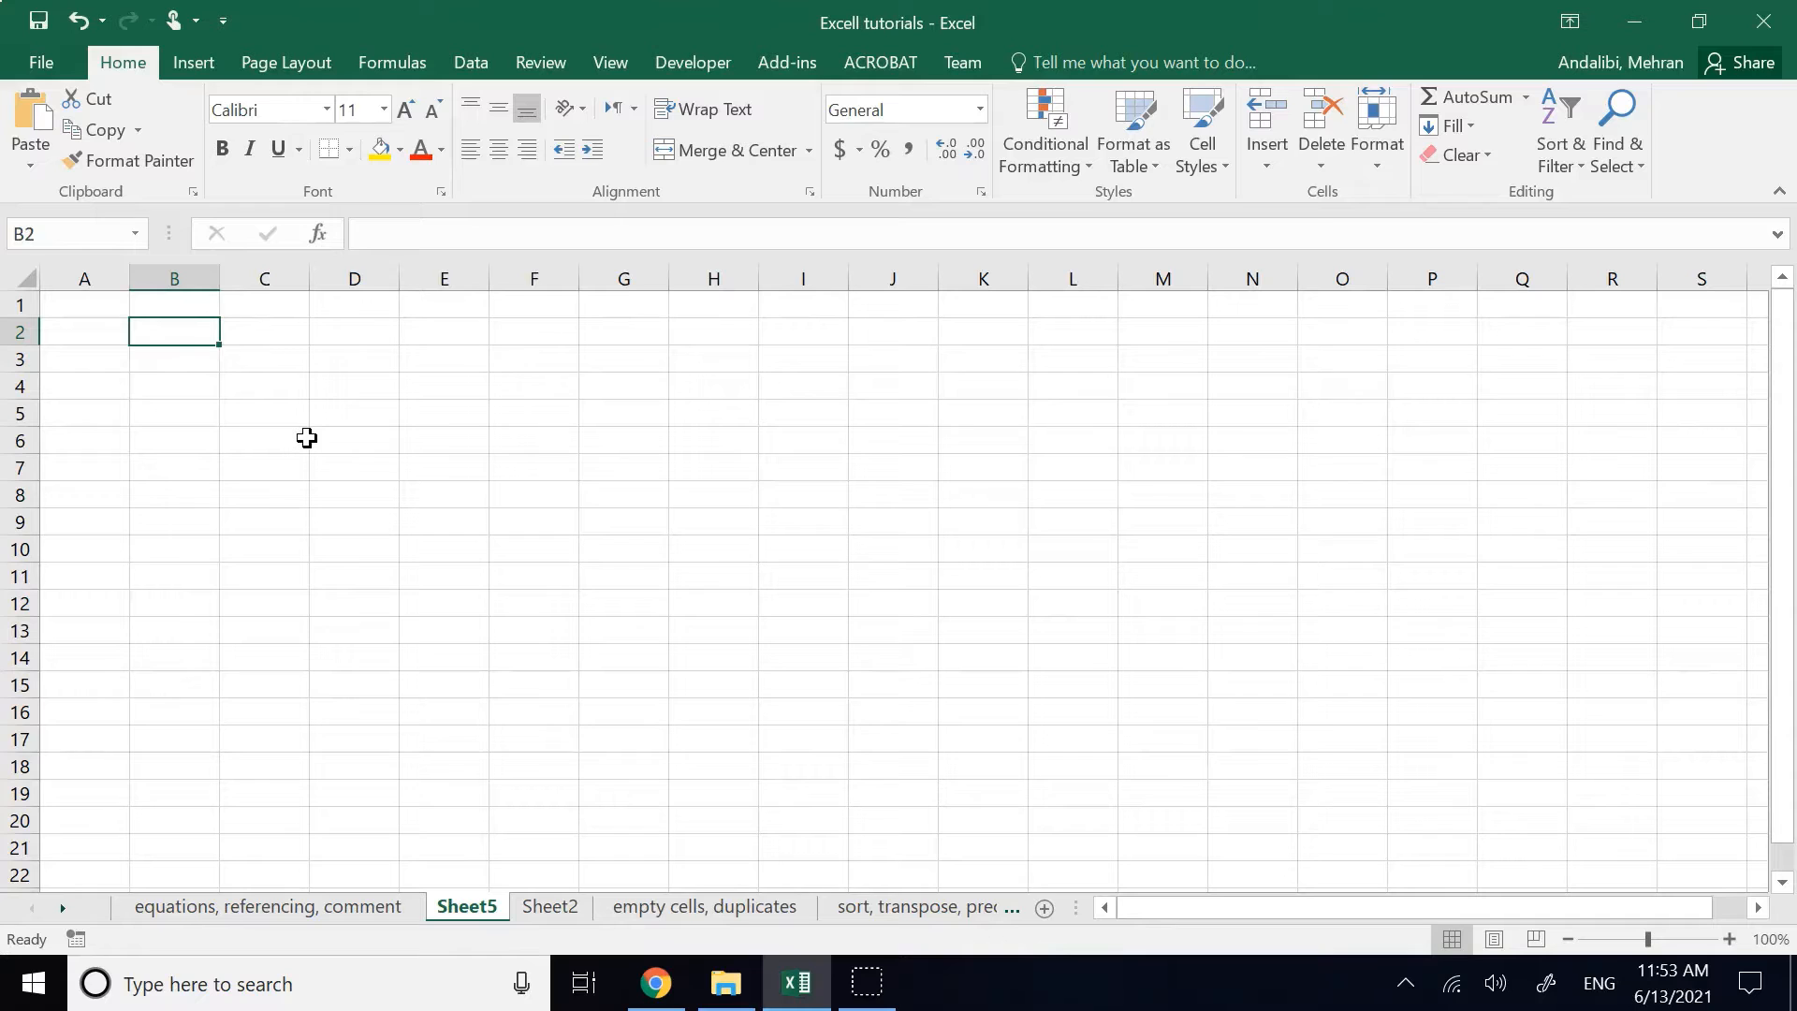
left_click(169, 905)
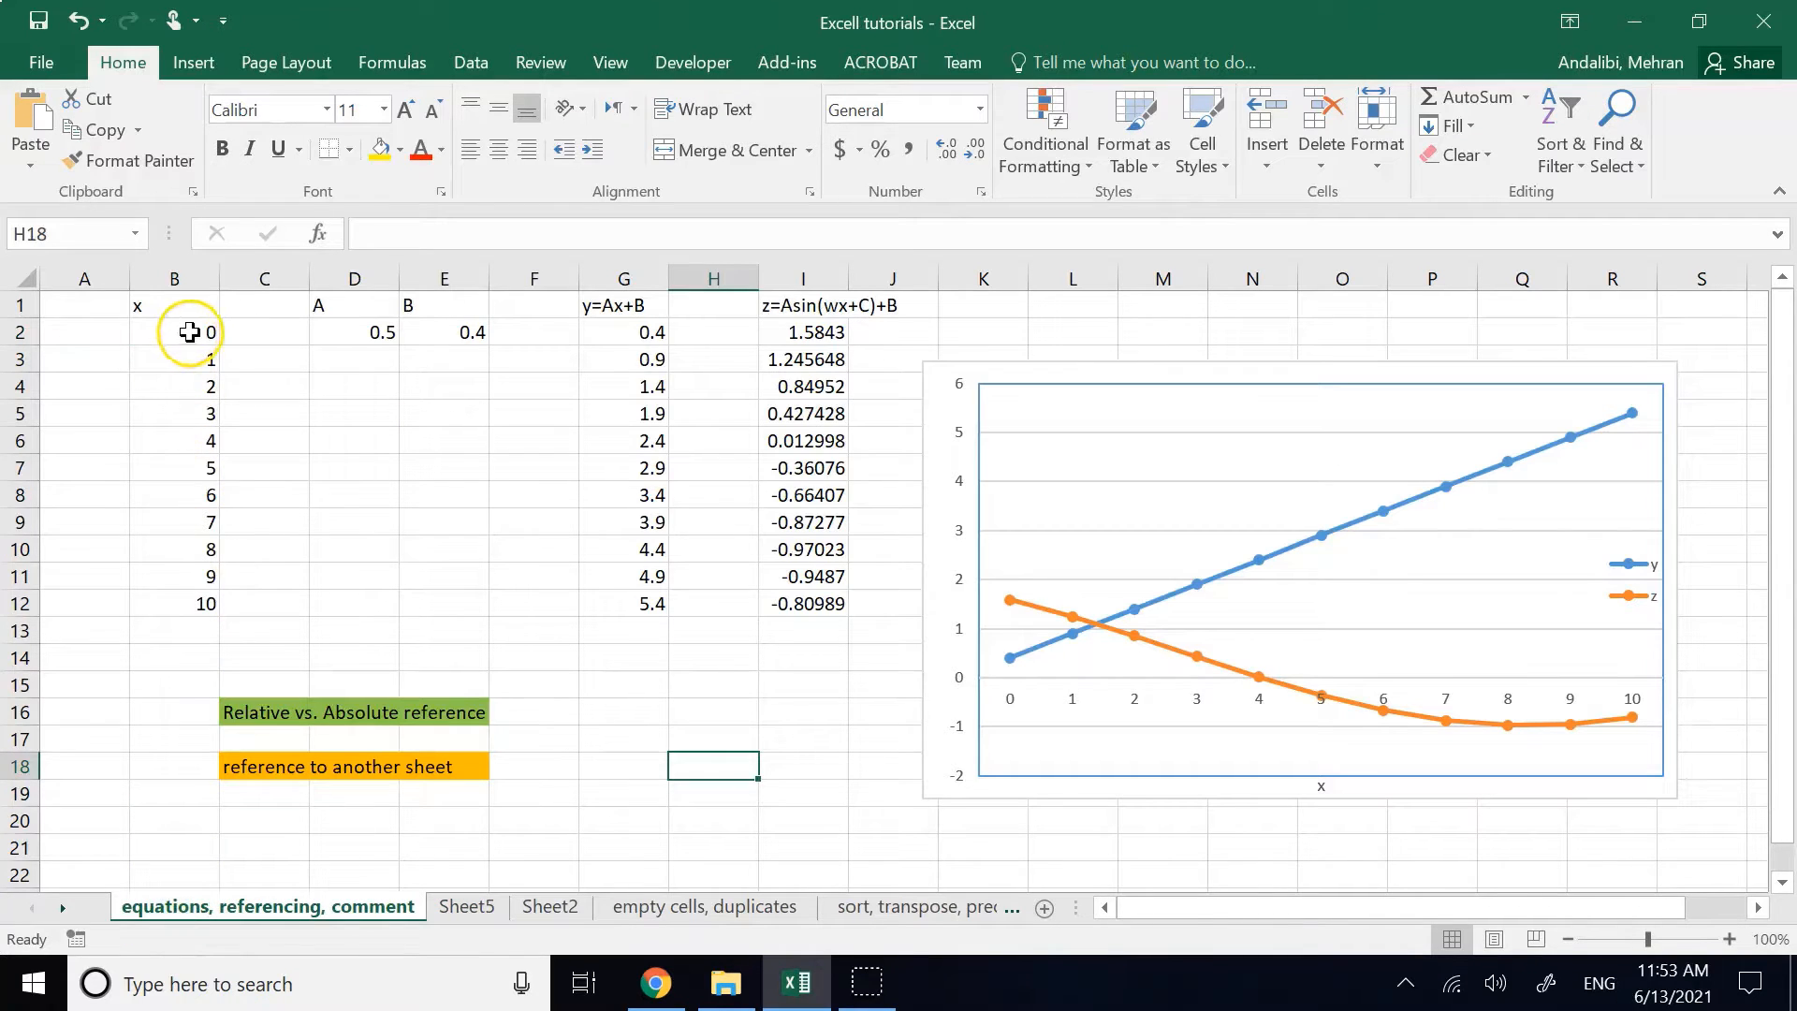
left_click(482, 915)
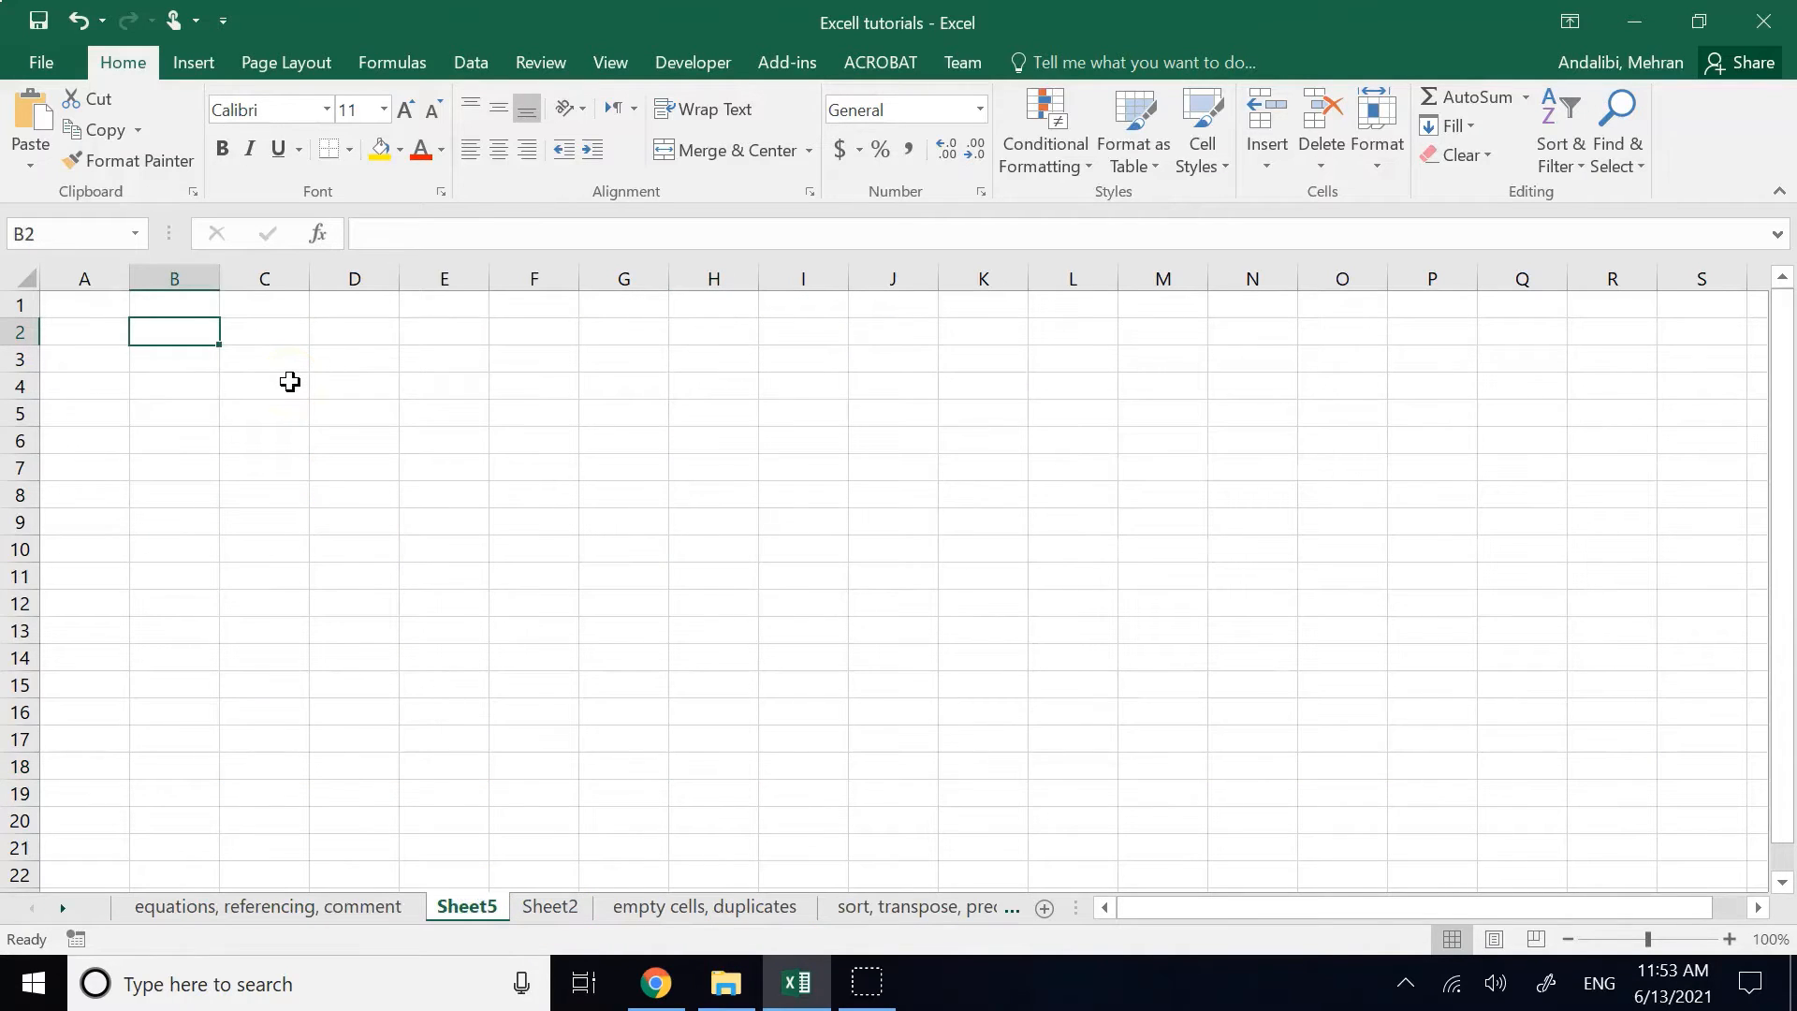
- Enter the header x in B1 and the values 0, 1, 2 and 3 in B2 through B5 on the new sheet
key("Up")
type("x")
key("Return")
type("0")
key("Return")
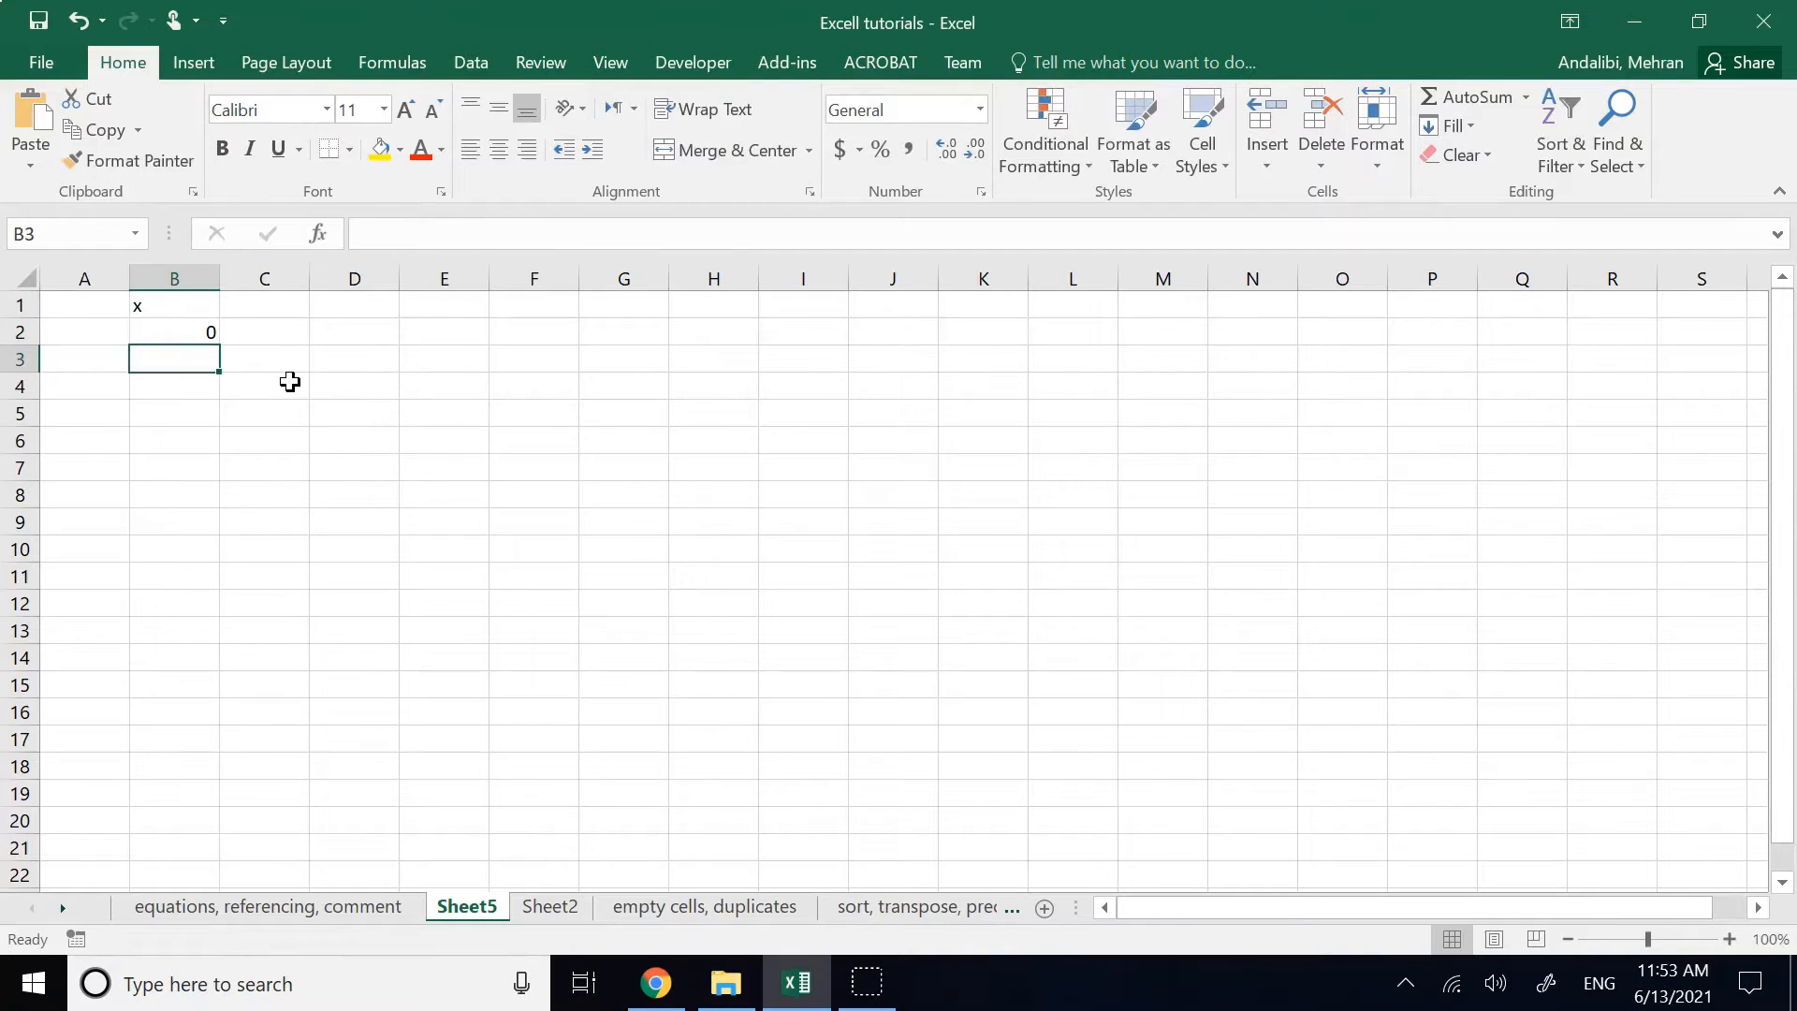
type("1")
key("Return")
type("2")
key("Return")
type("3")
key("Return")
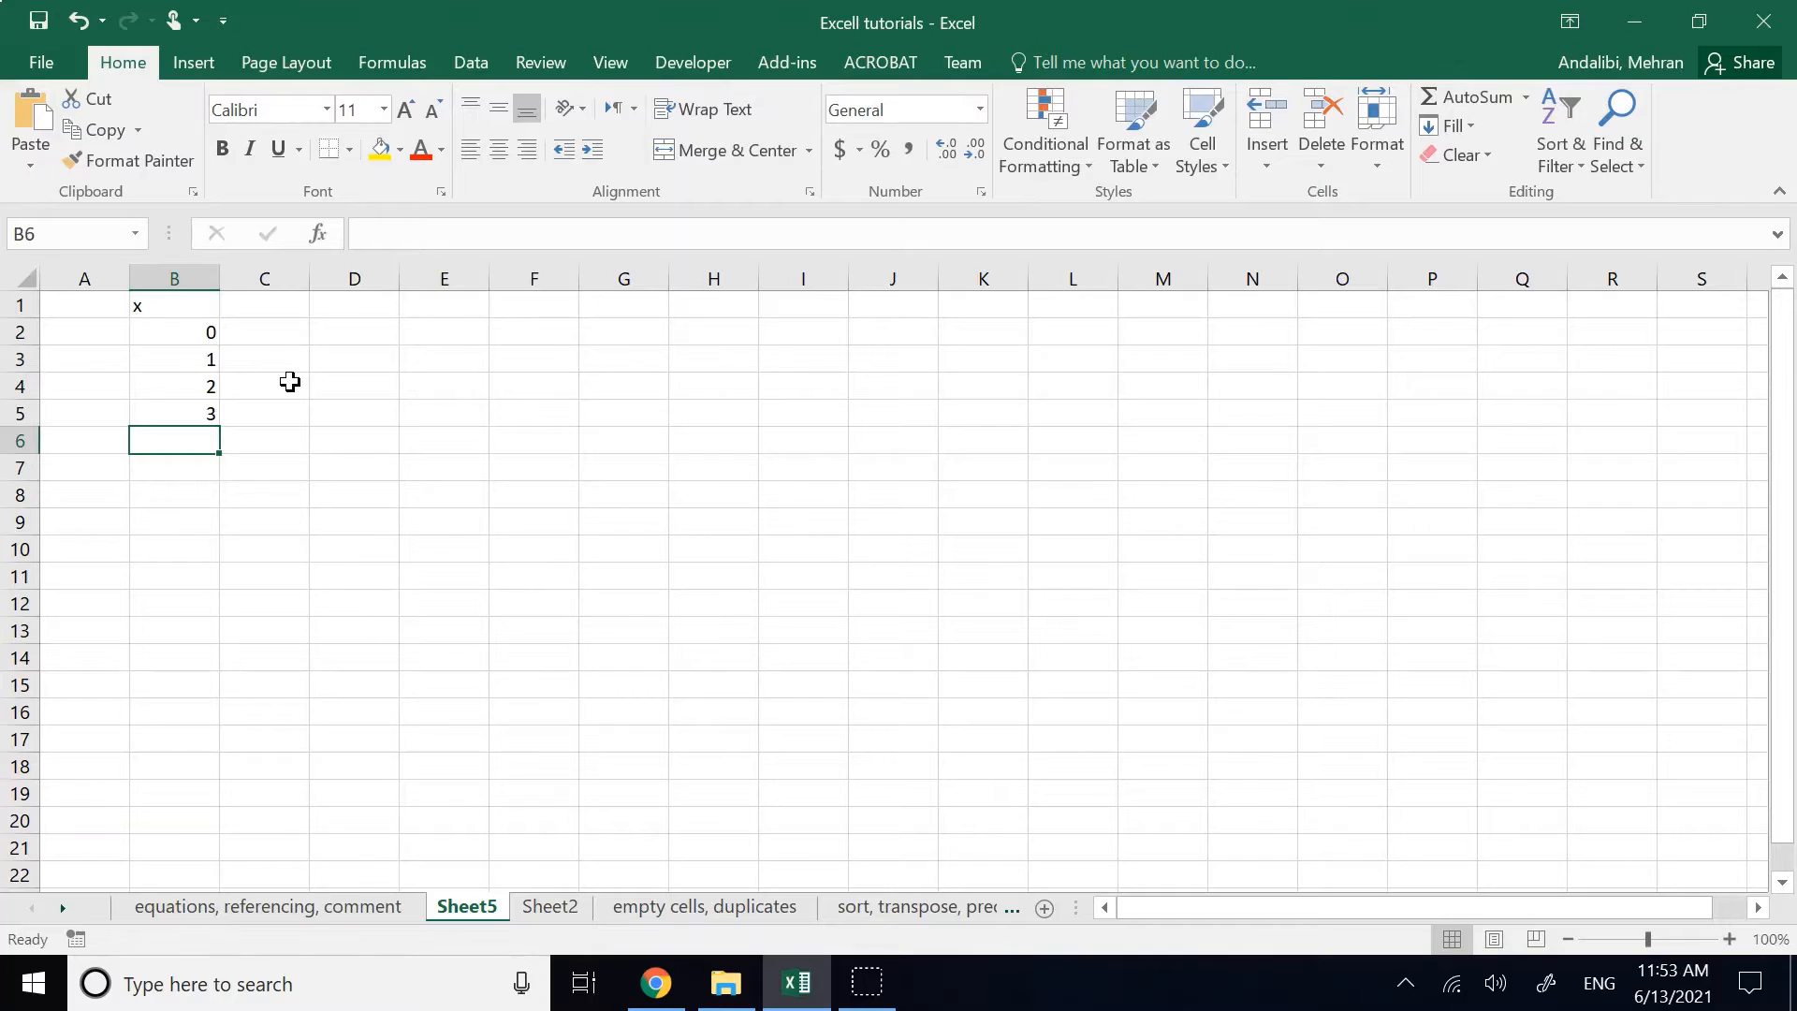
key("Down")
key("Down")
key("Down")
key("Down")
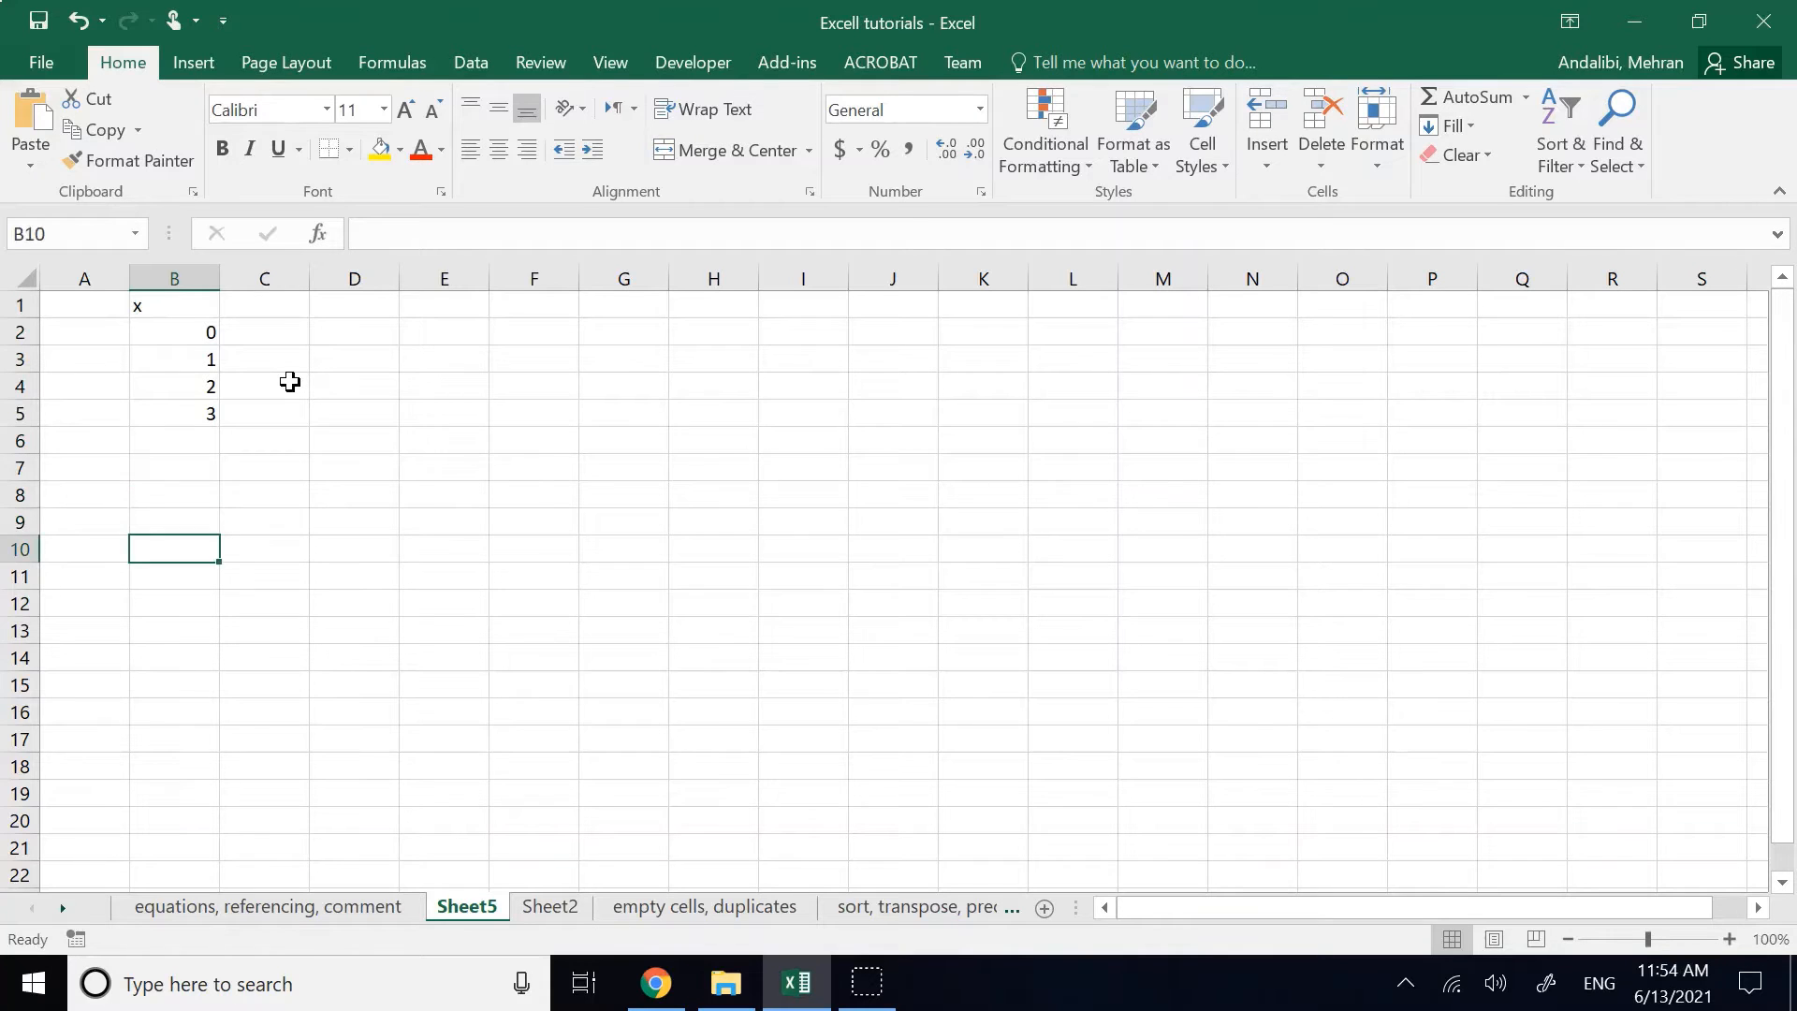
key("Up")
key("Up")
key("Up")
key("Up")
key("Up")
key("Up")
key("Up")
key("Up")
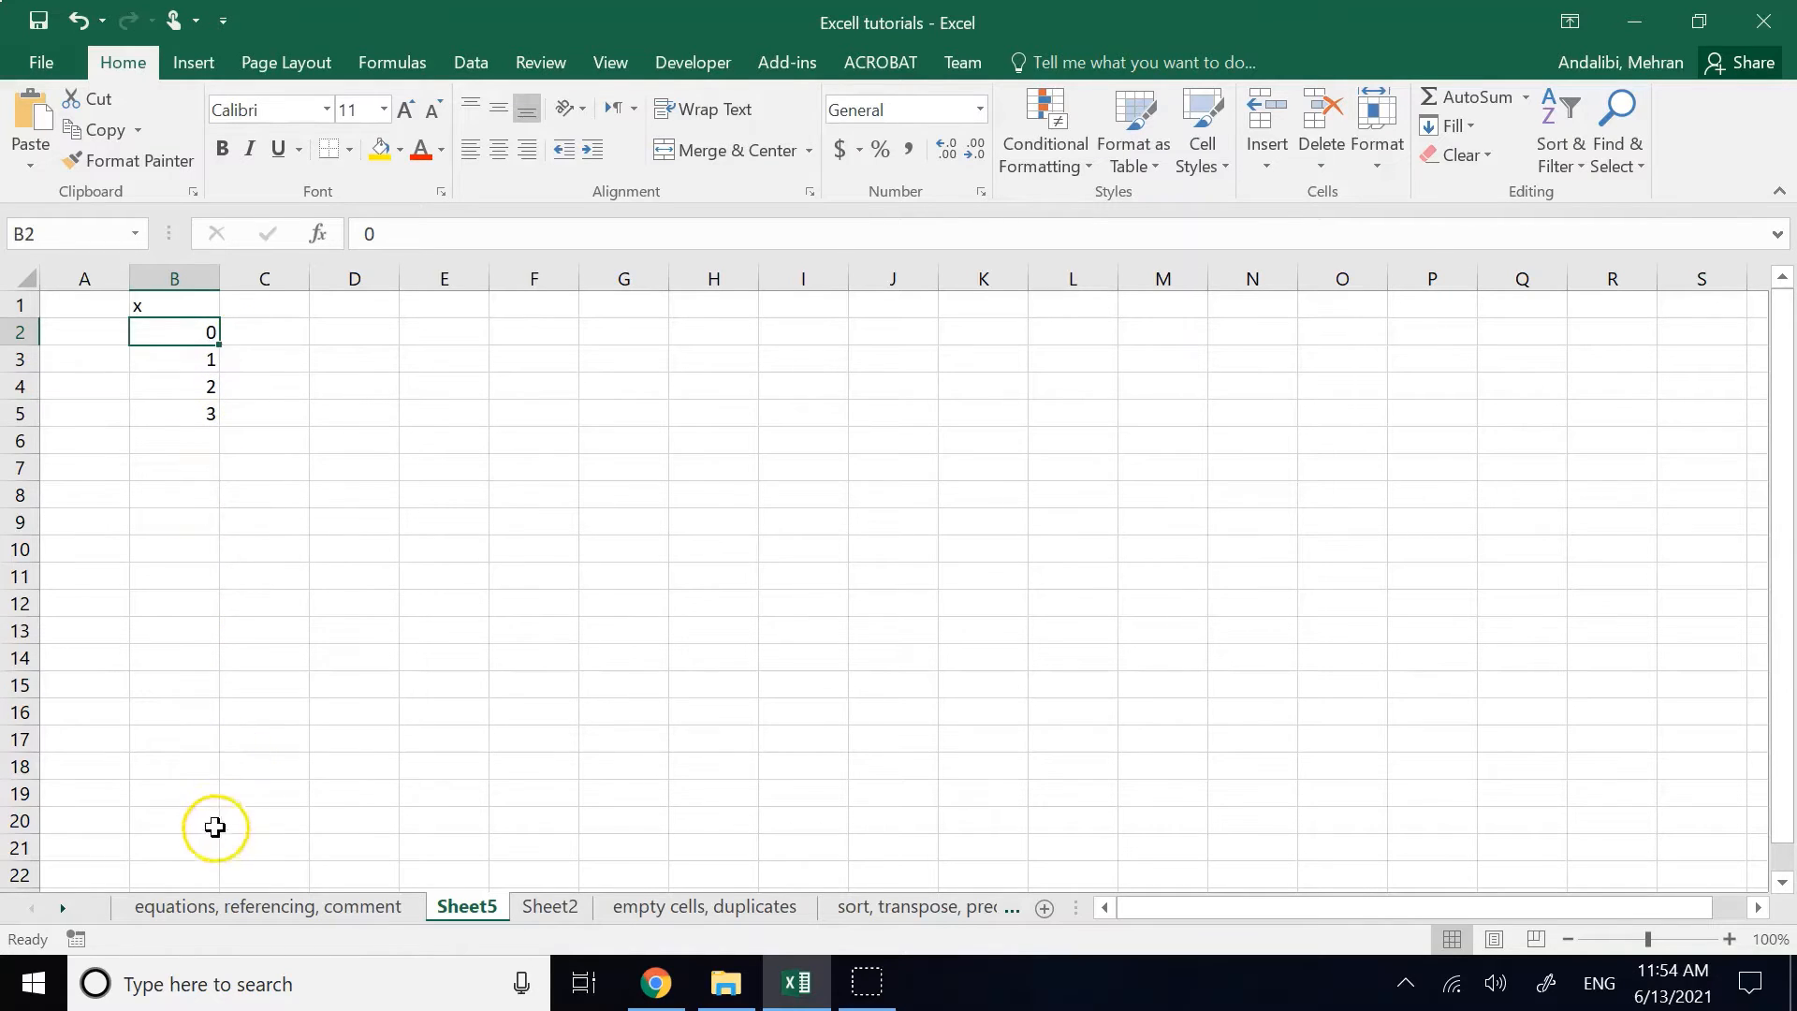
- Extend the x series from B2:B5 down to B52 by AutoFill so the values run up to 50
left_click(197, 458)
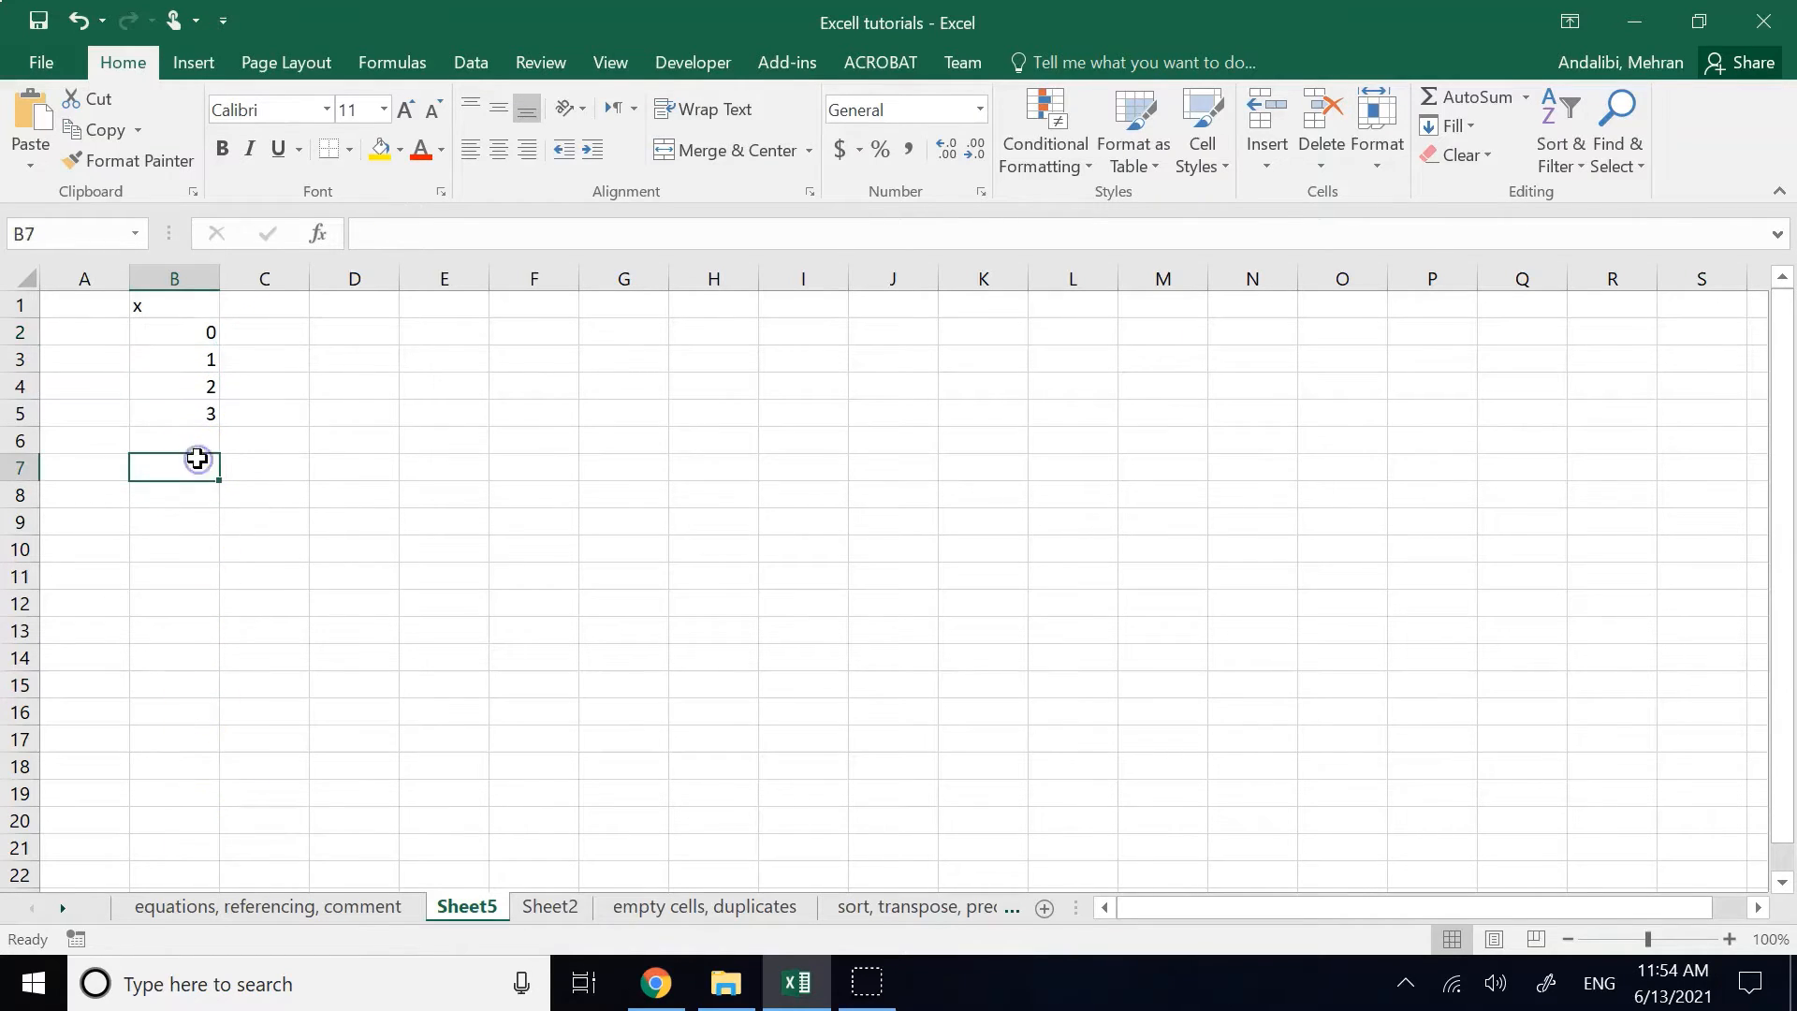
left_click(197, 439)
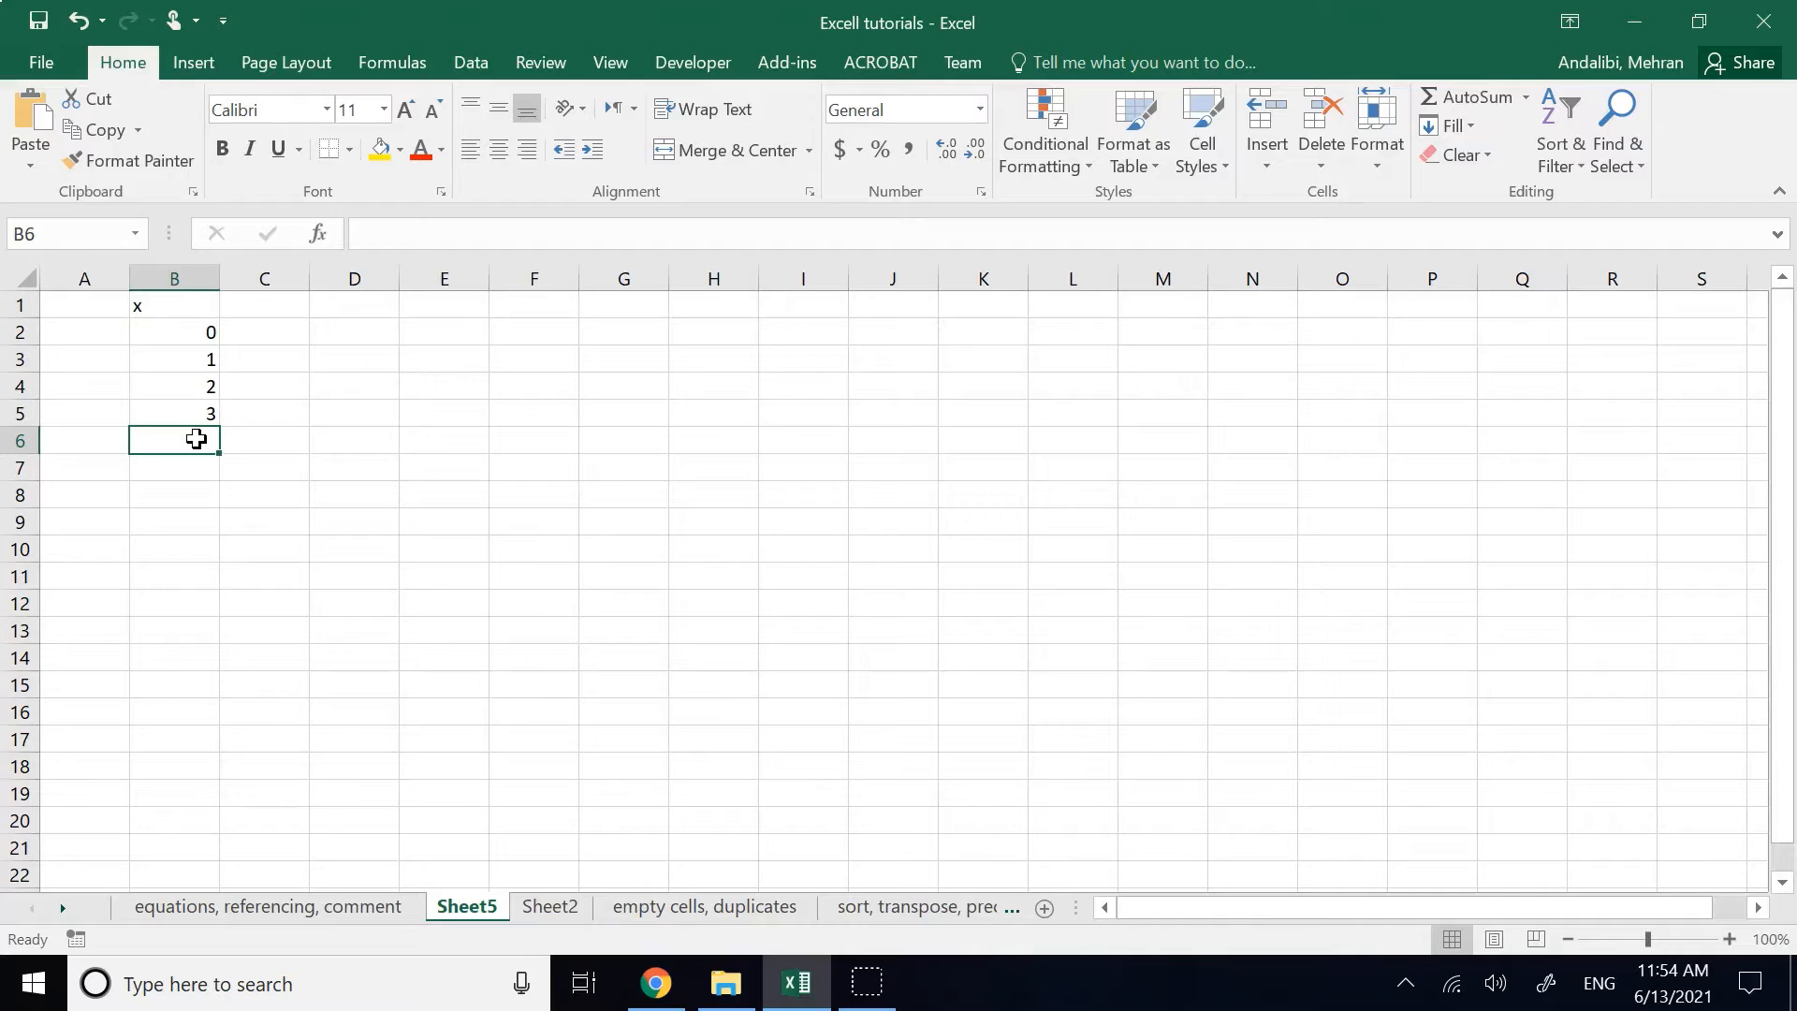
left_click(481, 377)
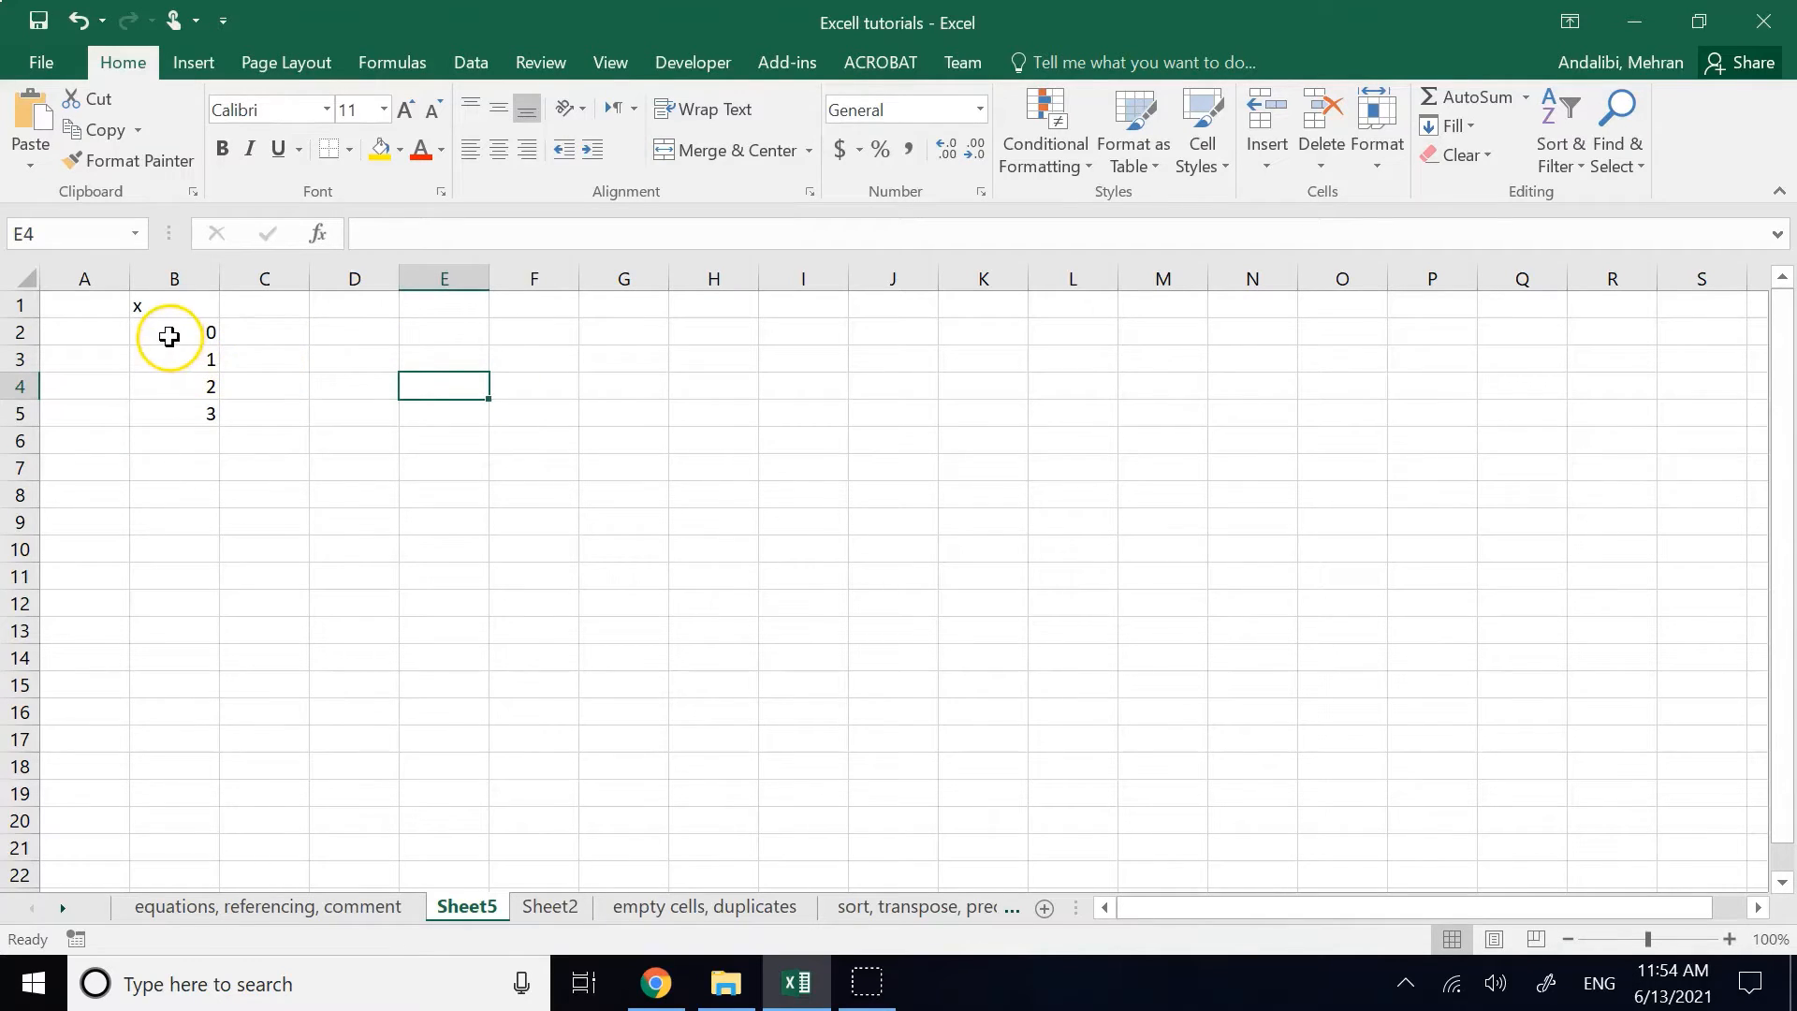
left_click_drag(169, 337, 190, 404)
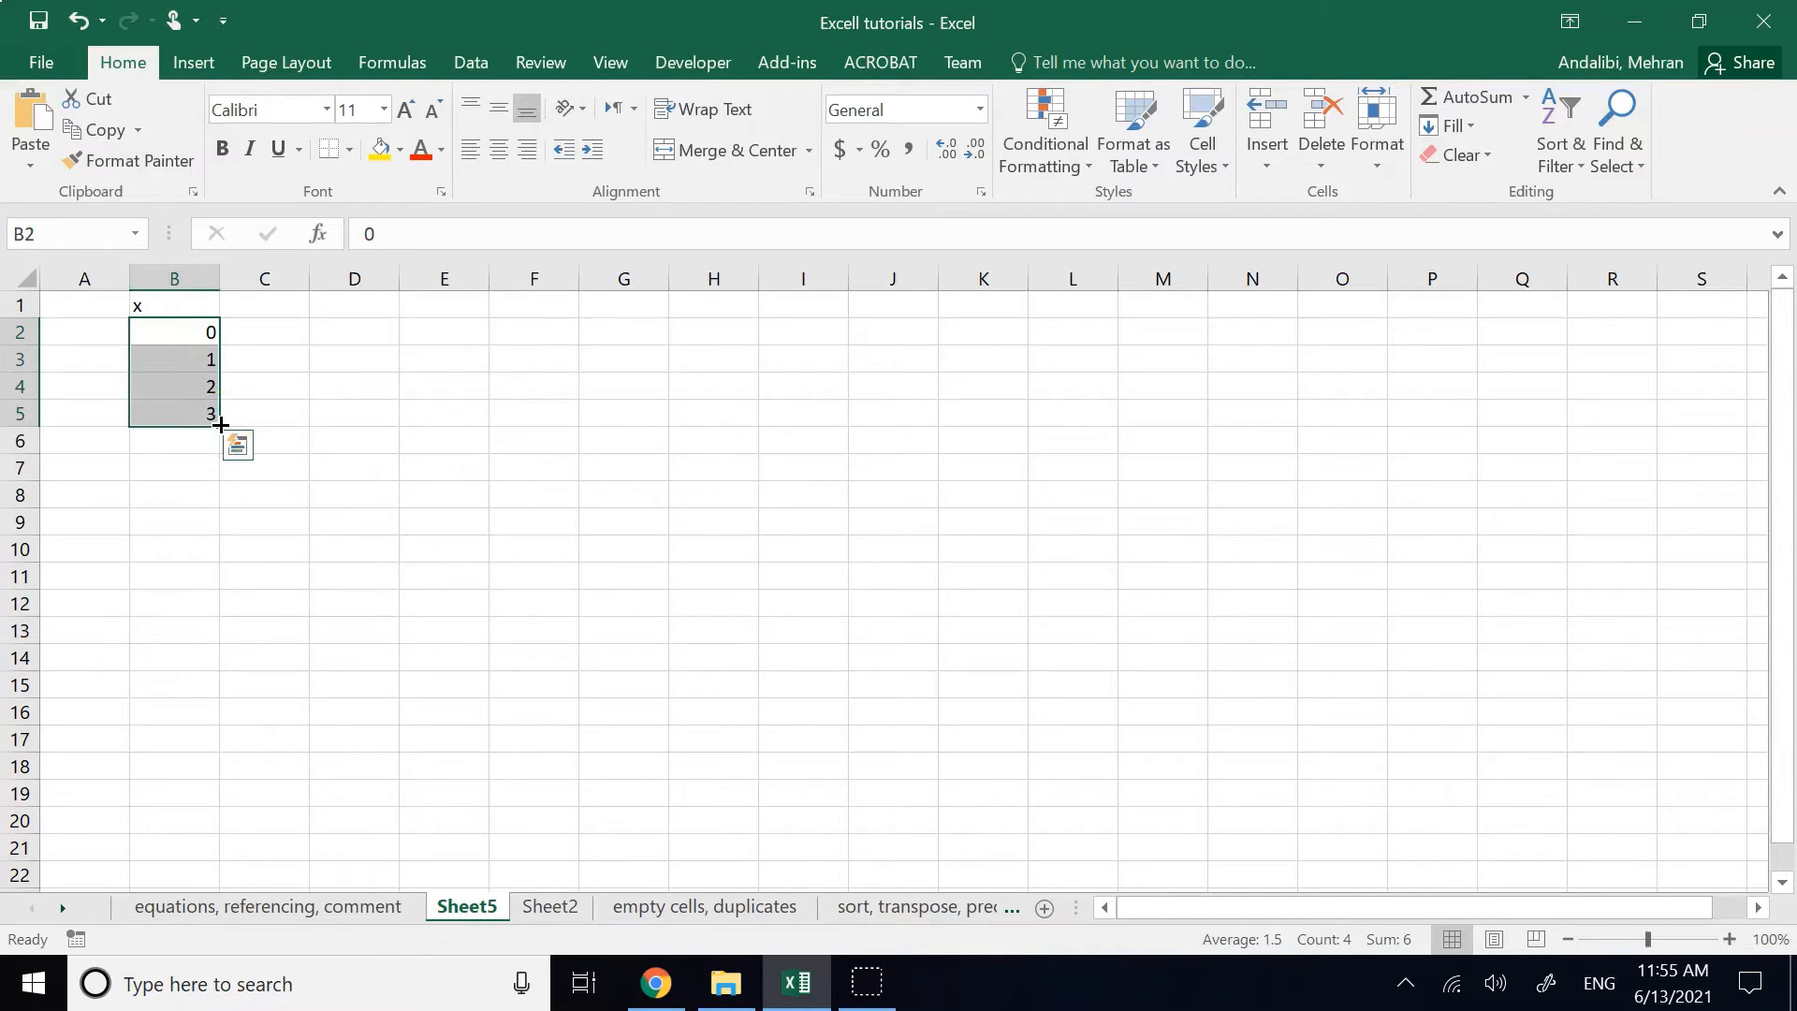
left_click_drag(220, 426, 220, 452)
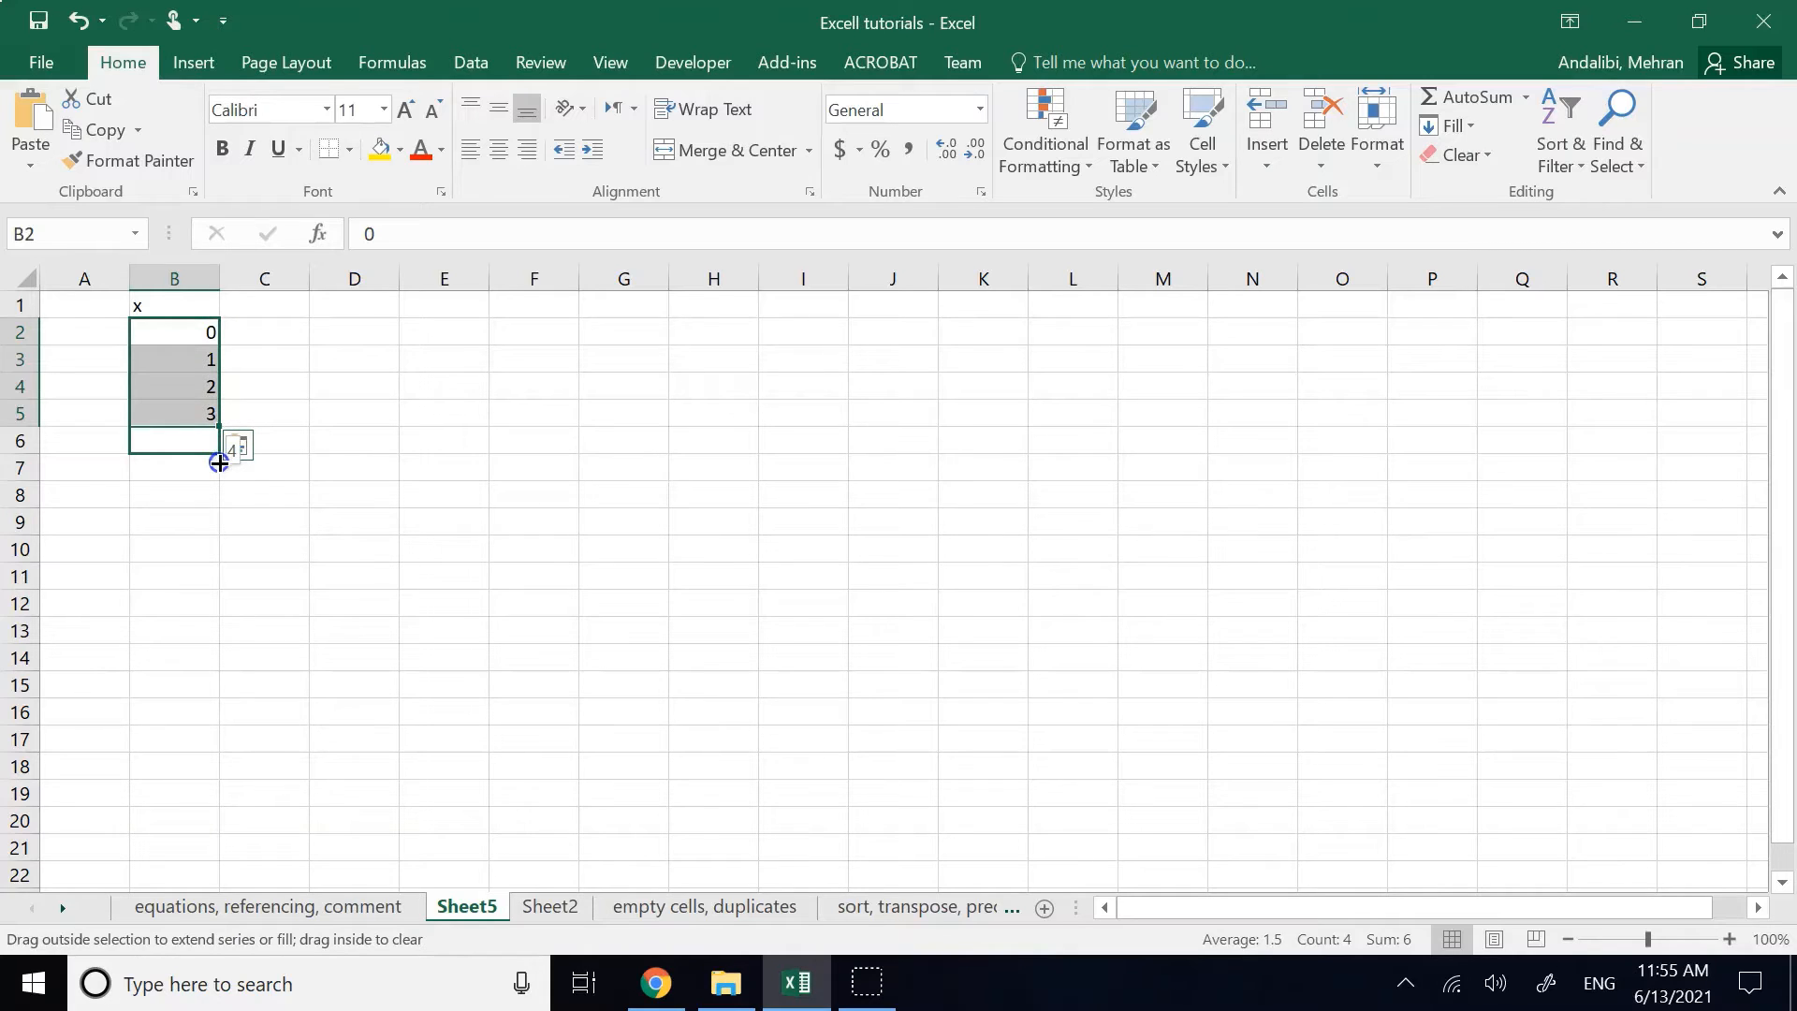
mouse_move(219, 463)
left_mouse_down()
mouse_move(202, 926)
mouse_move(178, 722)
left_mouse_up()
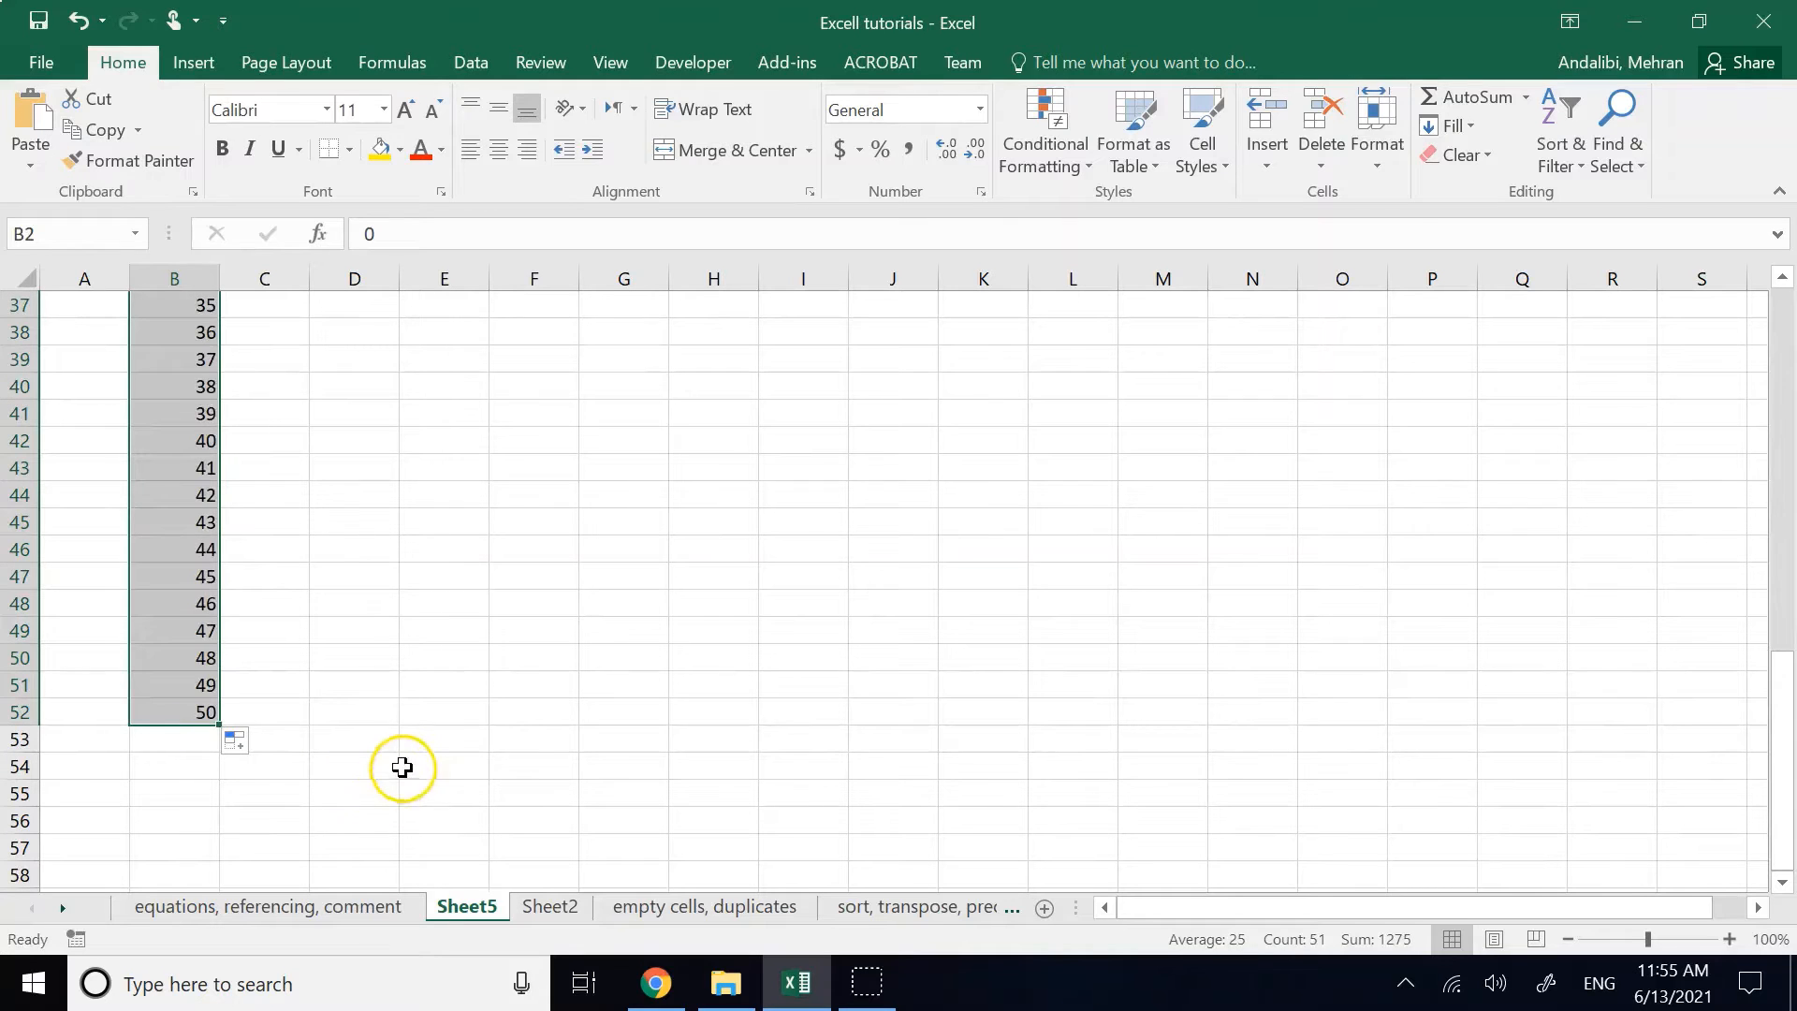
left_click(449, 661)
scroll(448, 661, "up", 12)
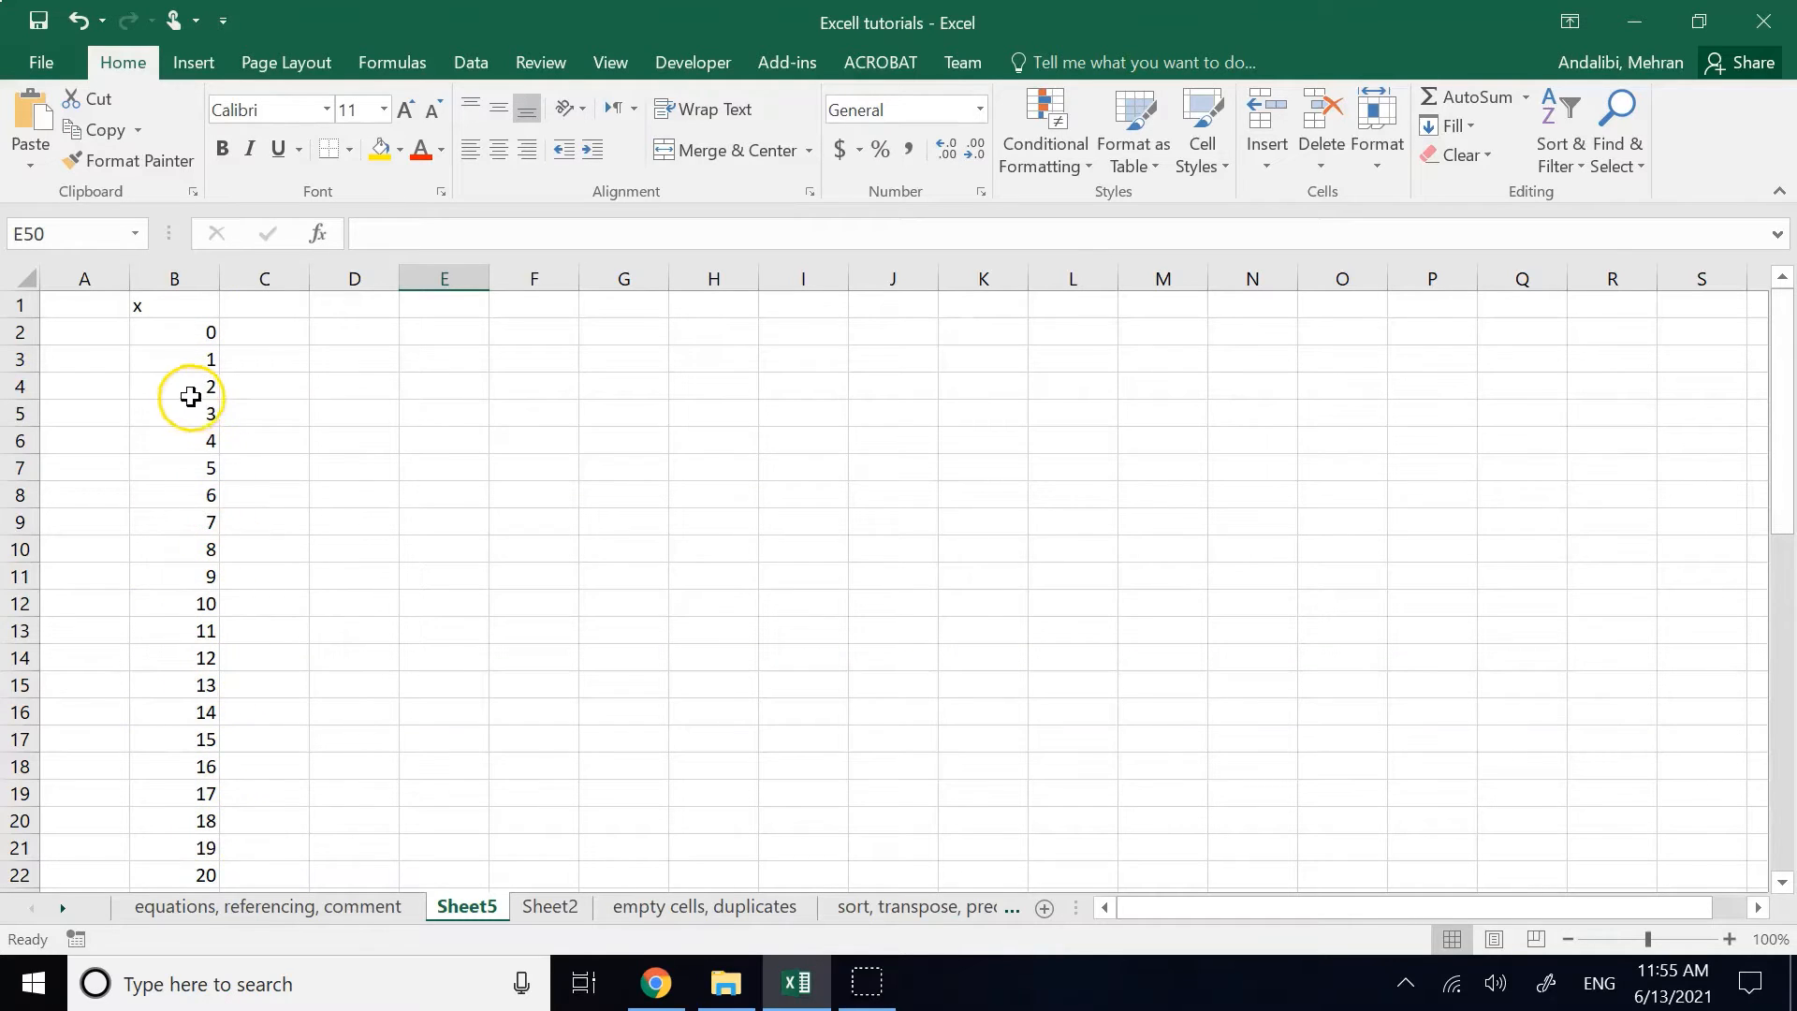
- Enter the values 0, 3 and 6 in cells E2 through E4
left_click(424, 330)
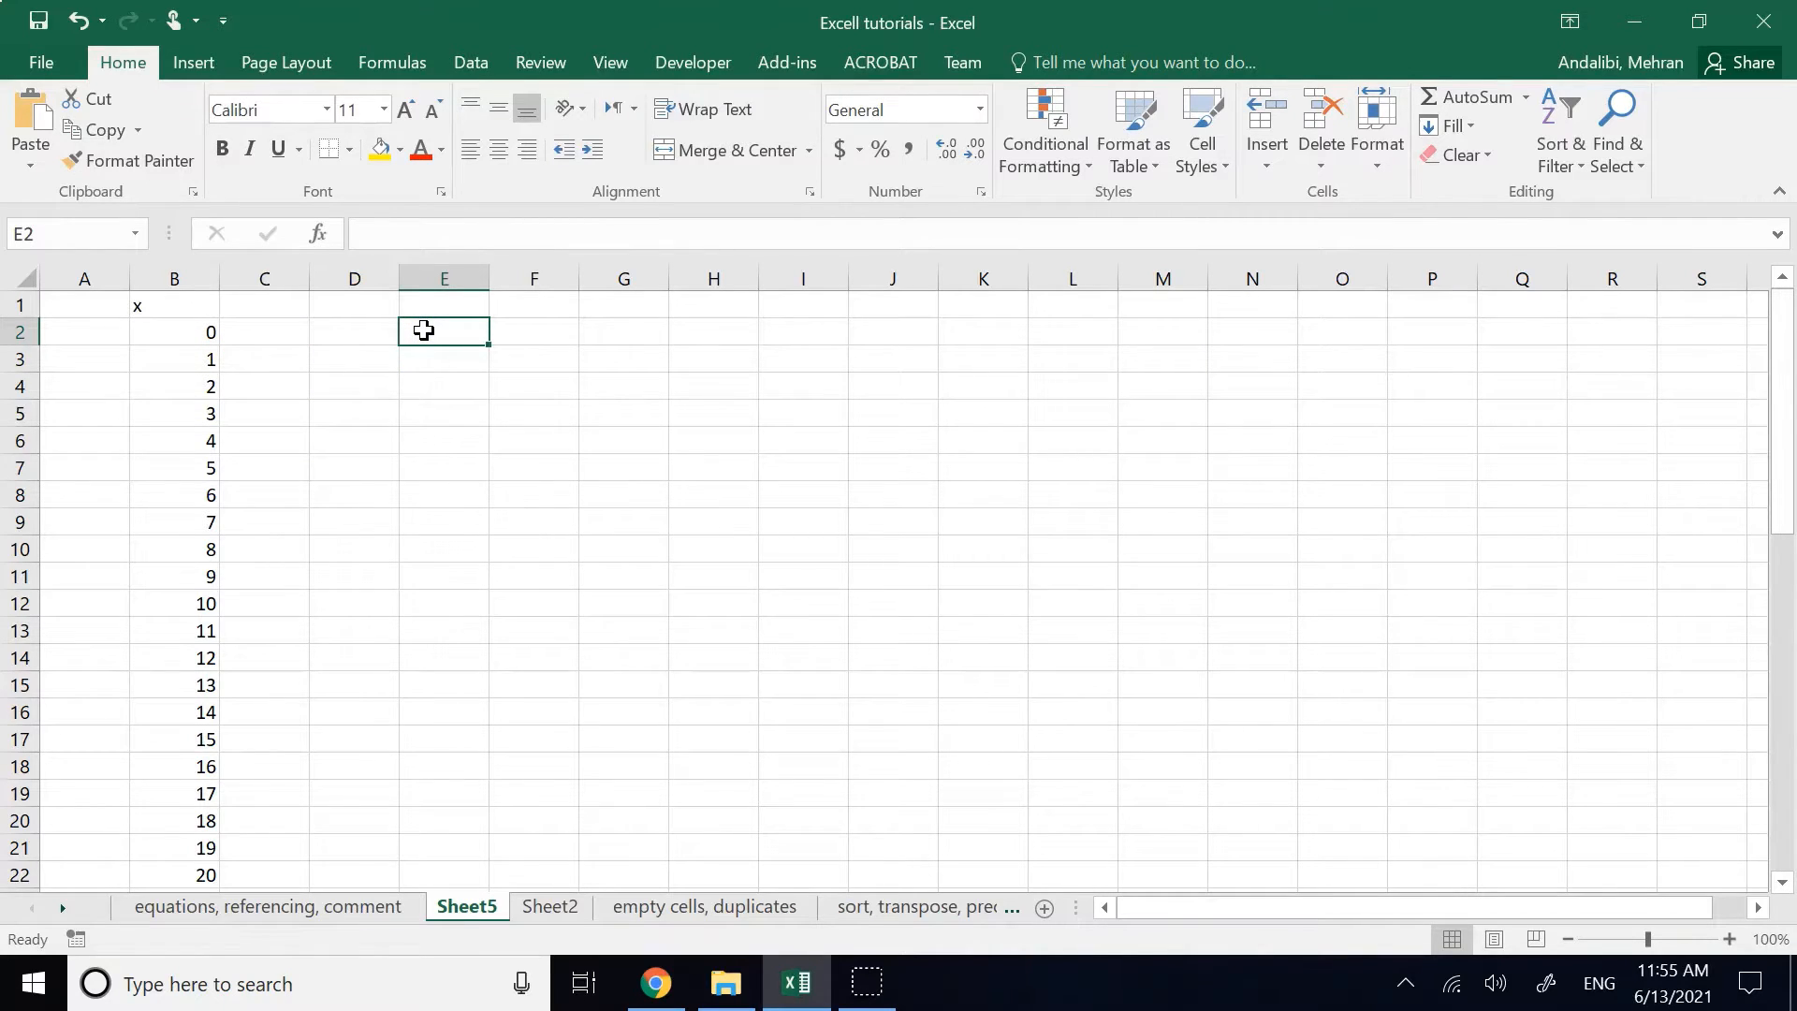
type("0")
key("Return")
type("3")
key("Return")
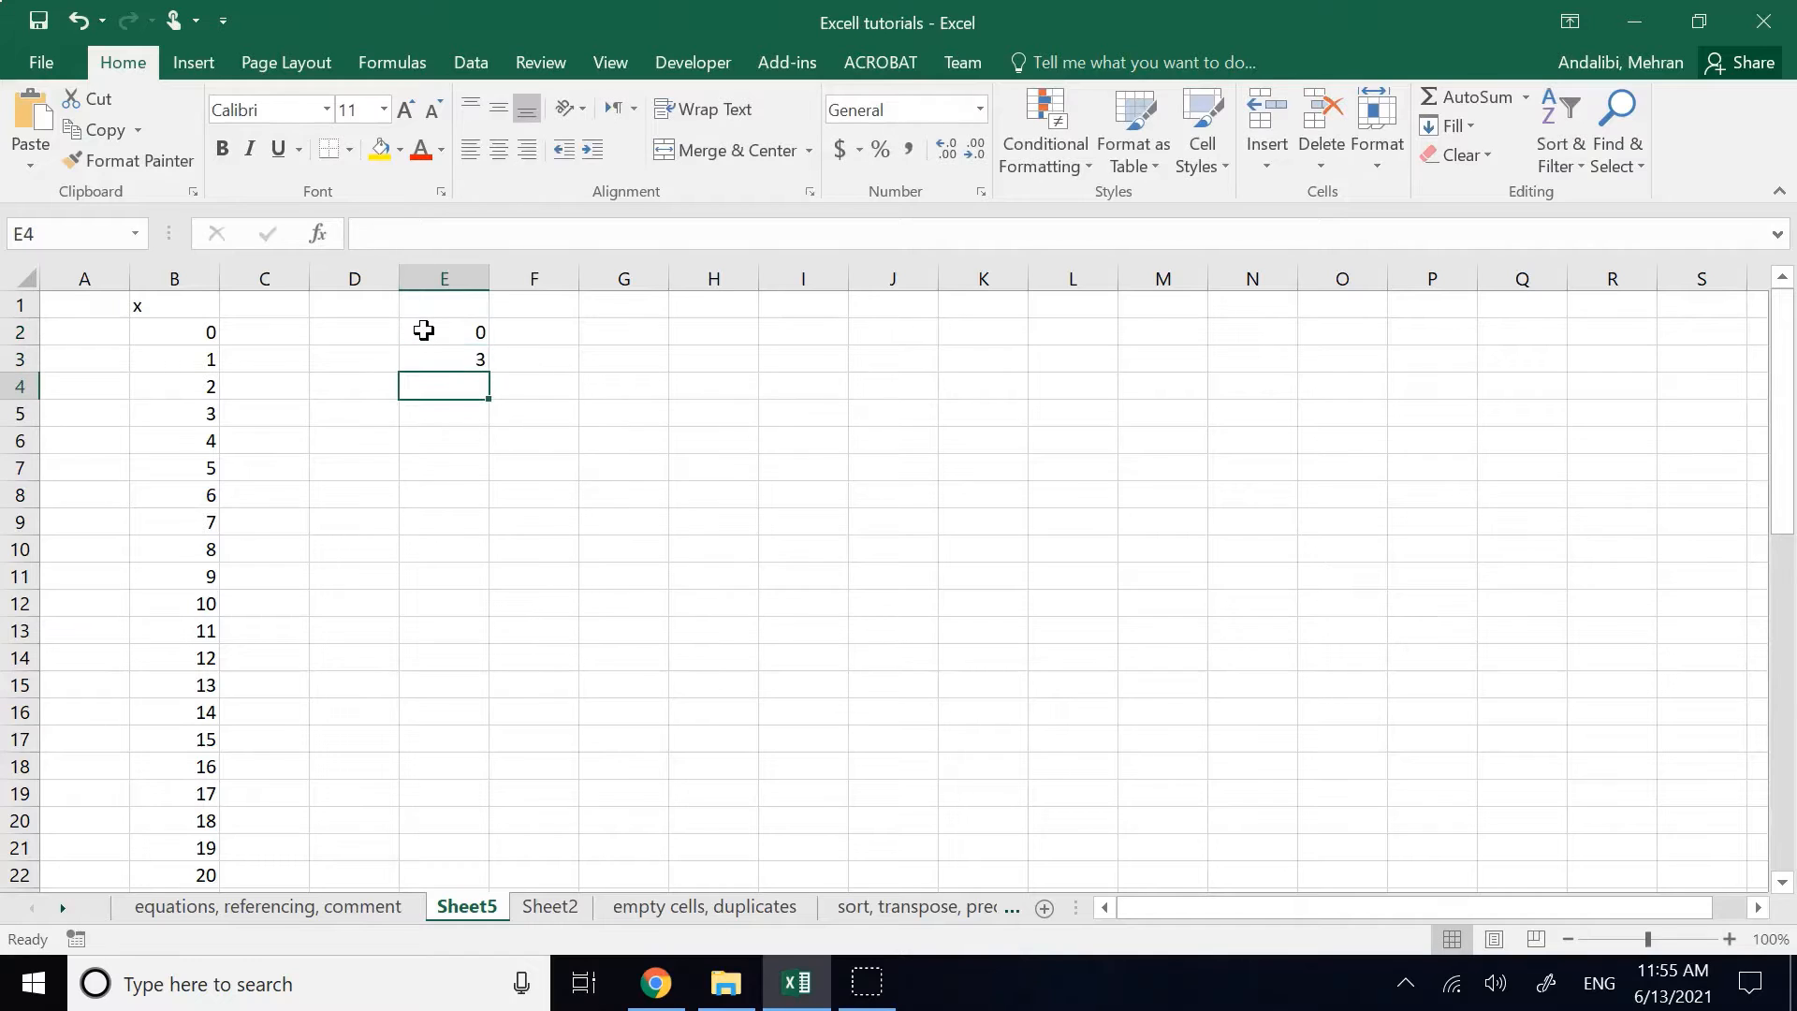
type("6")
key("Return")
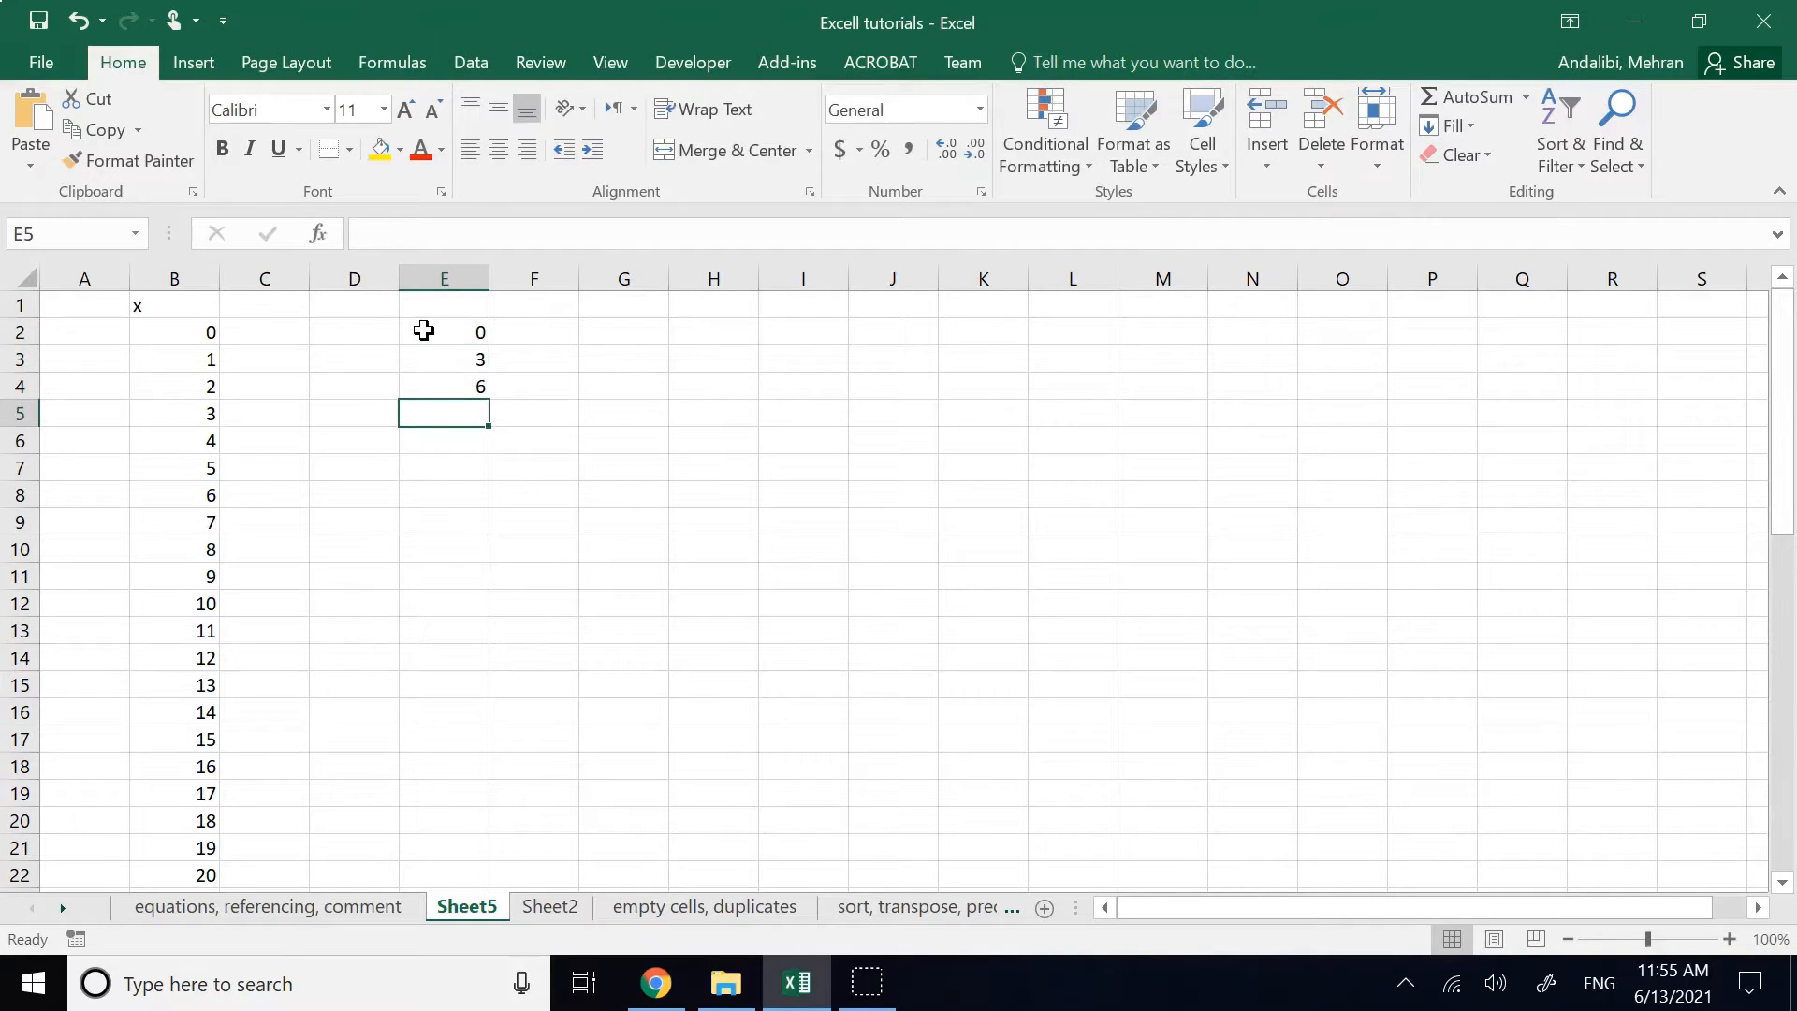
- AutoFill the number series in E2:E4 down to E8
left_click_drag(424, 330, 476, 379)
left_click_drag(489, 399, 479, 507)
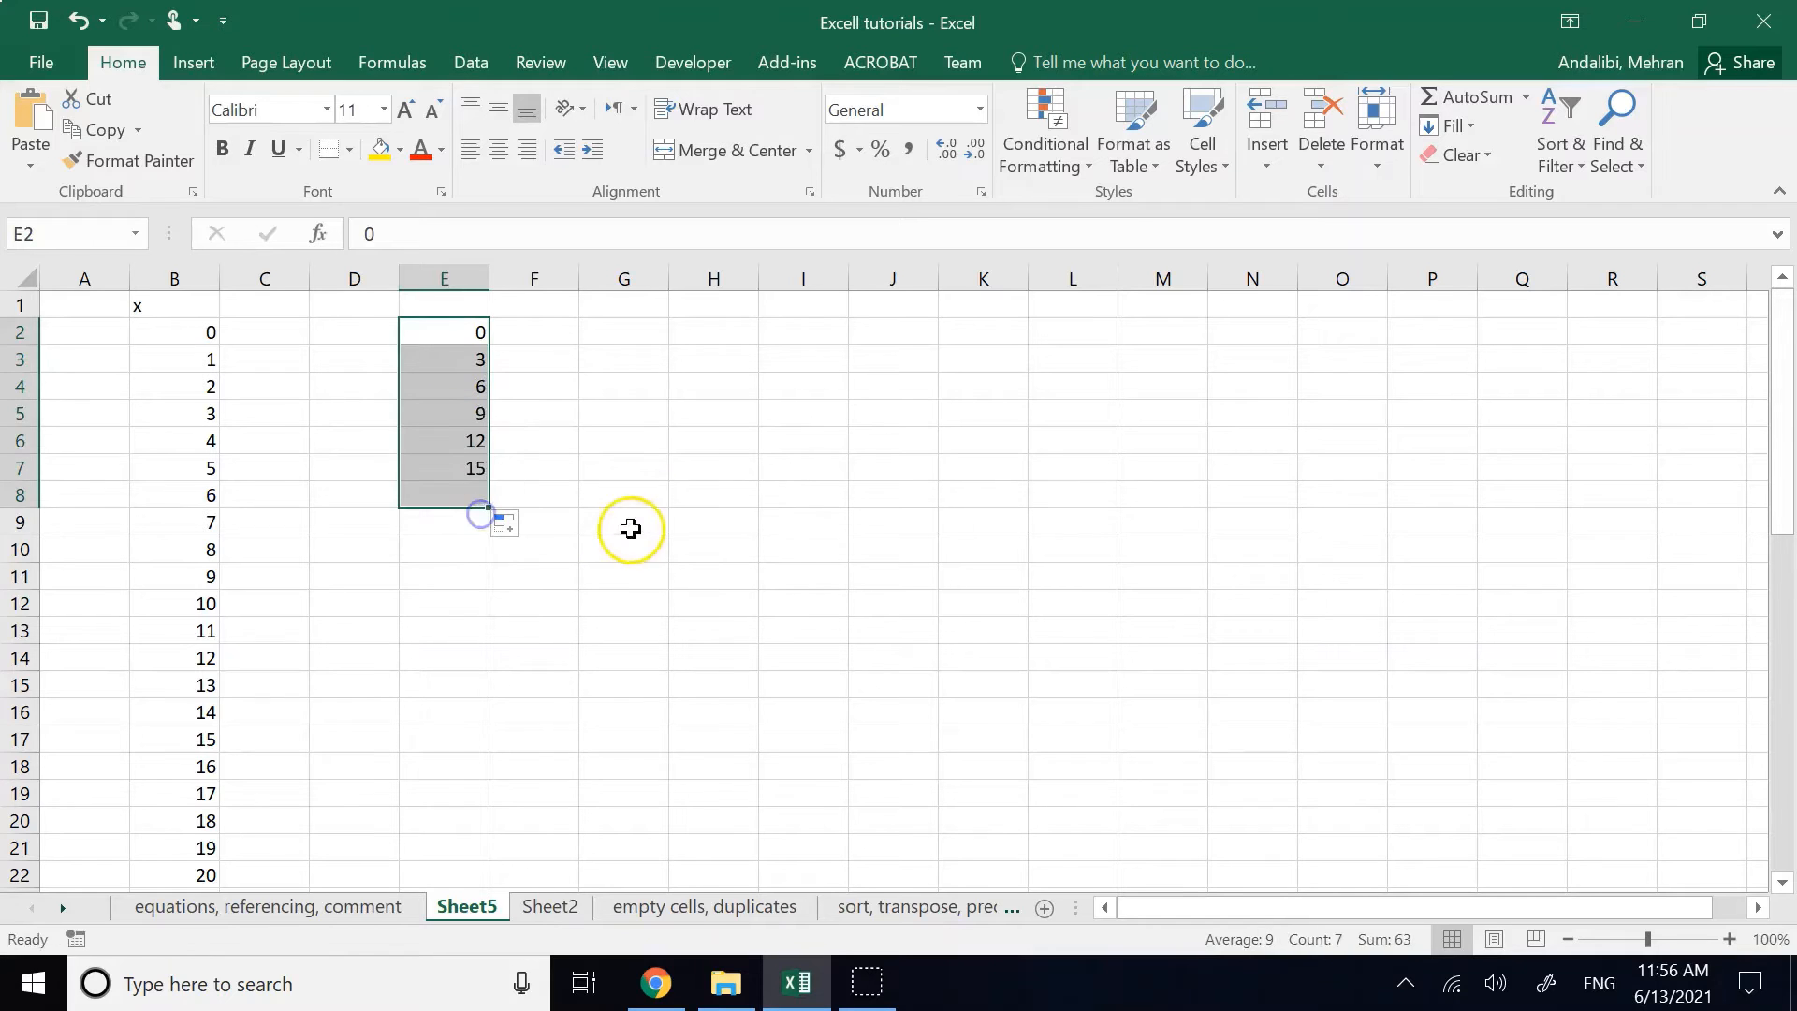
left_click(655, 471)
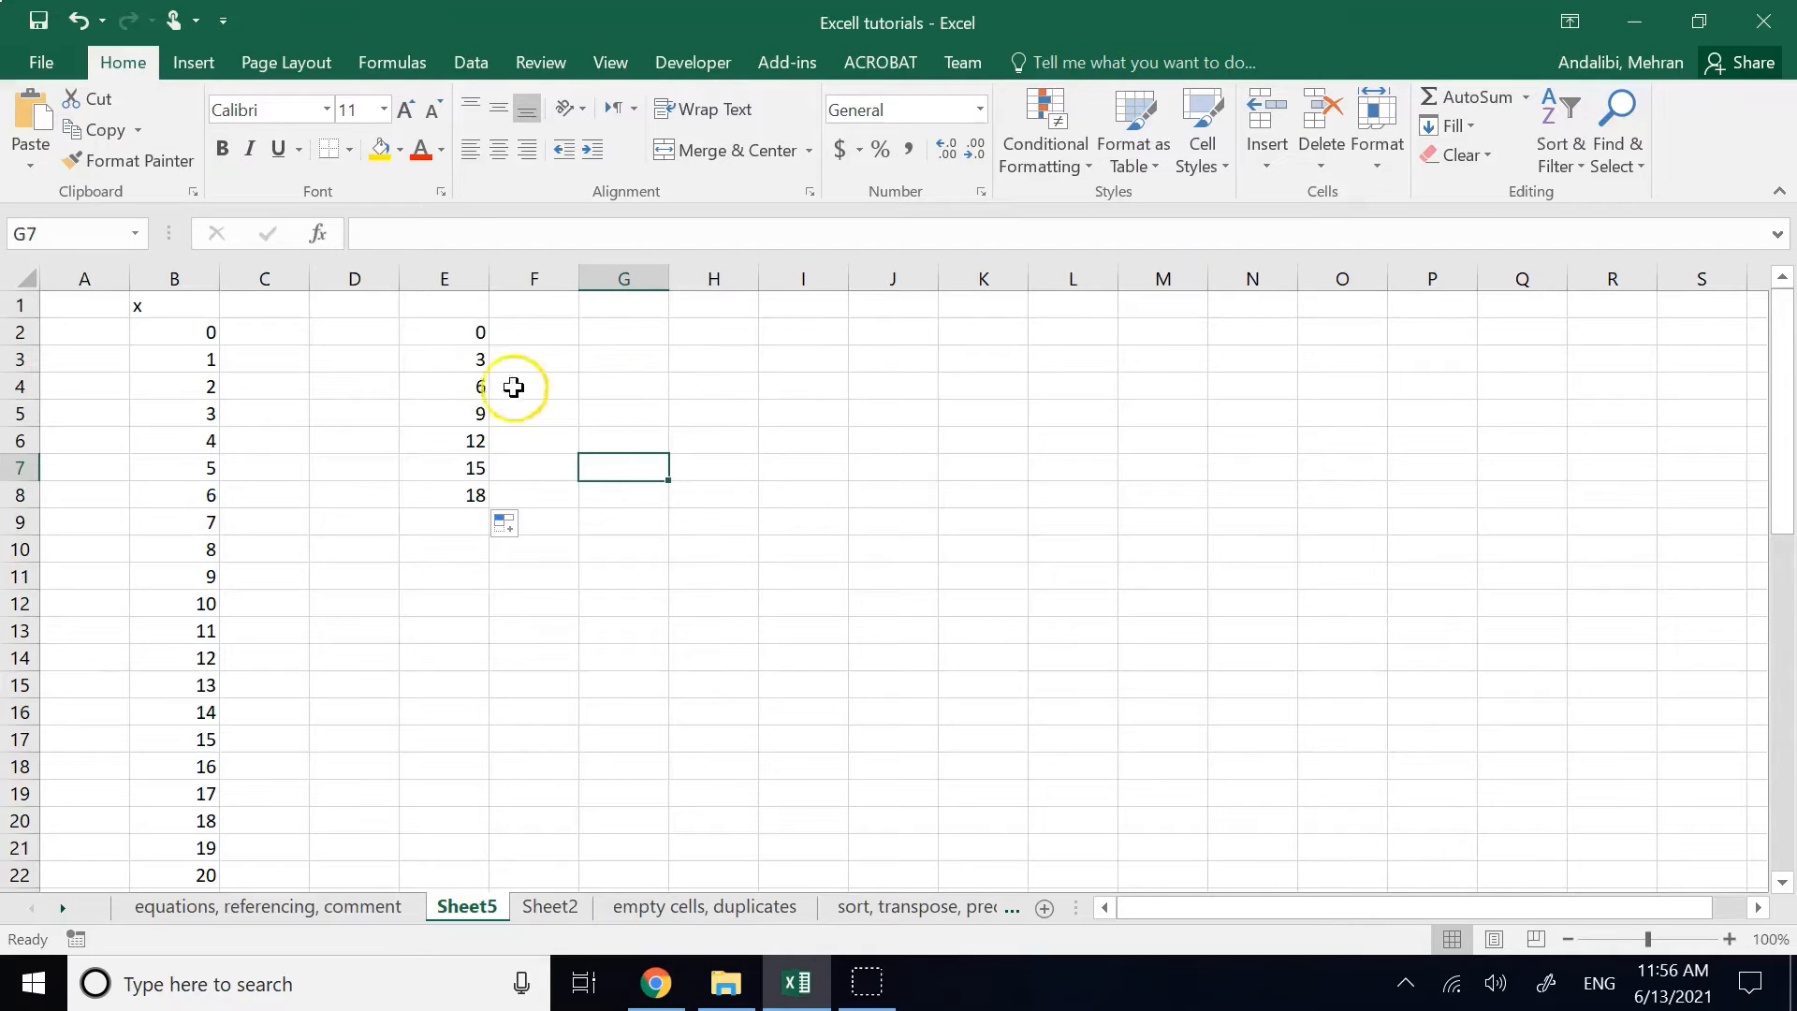
- Clear the number series from E2:E8
left_click_drag(453, 333, 467, 494)
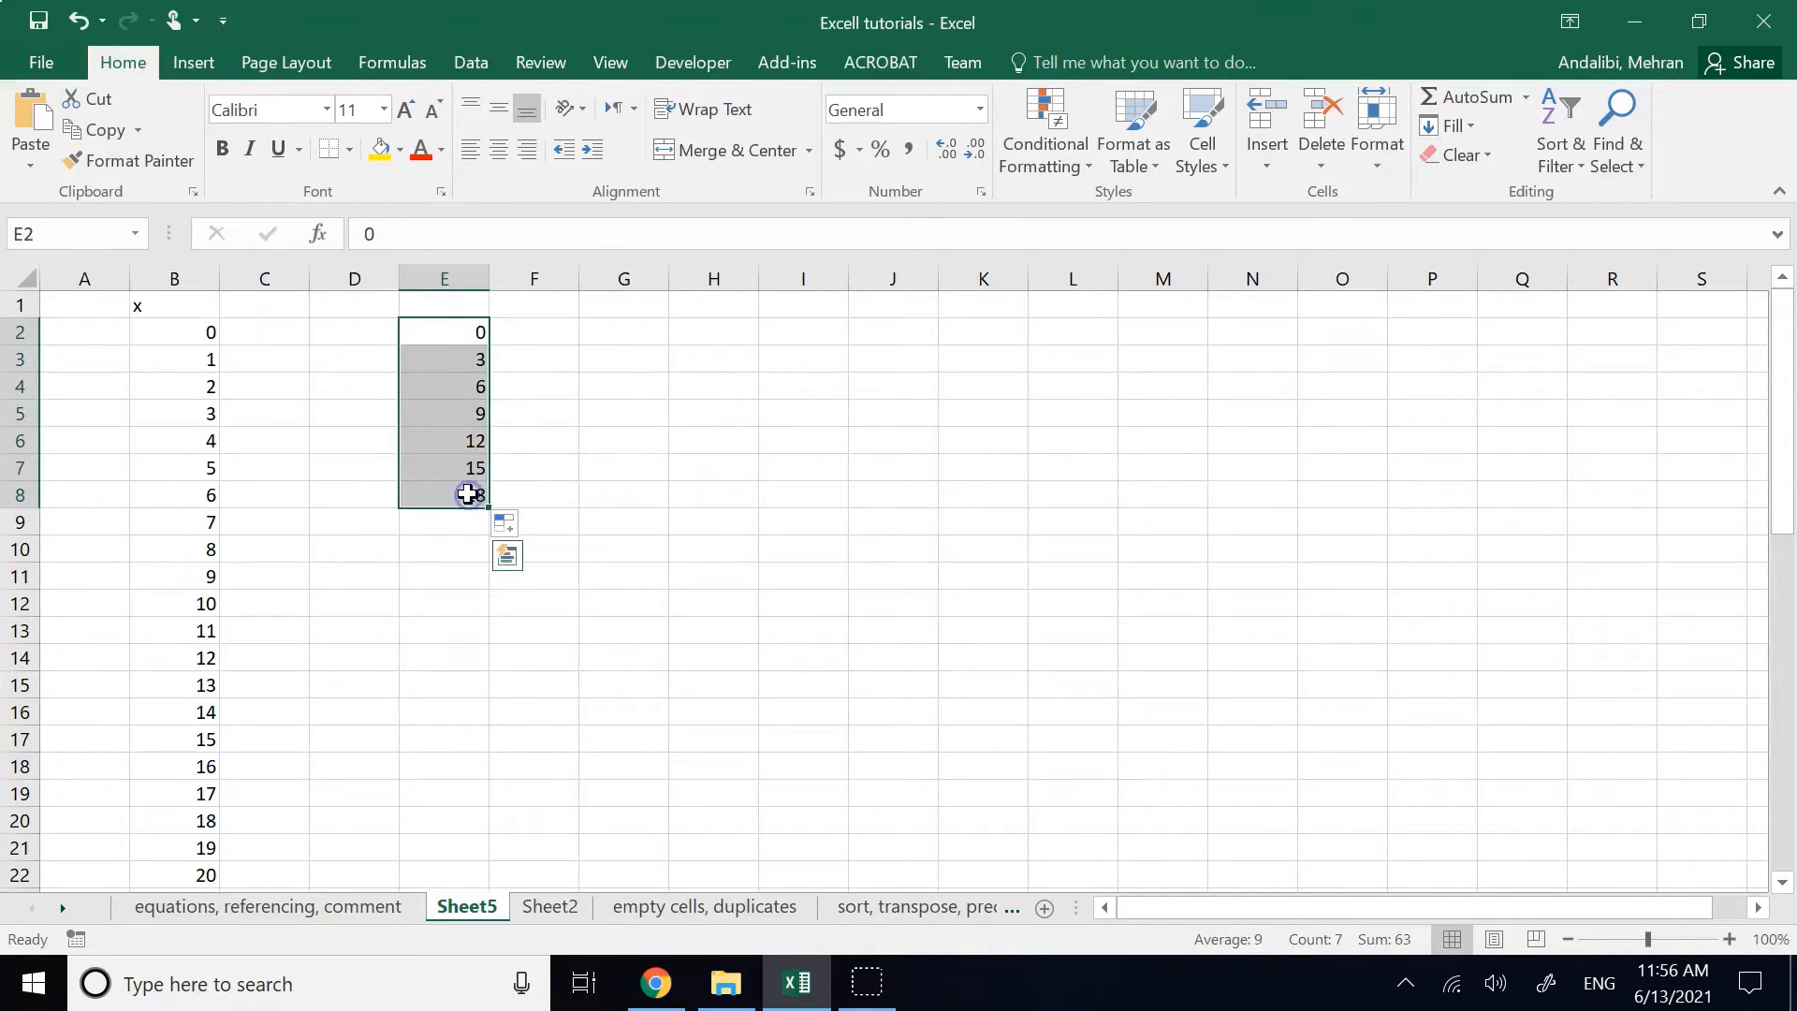
key("Delete")
left_click(617, 328)
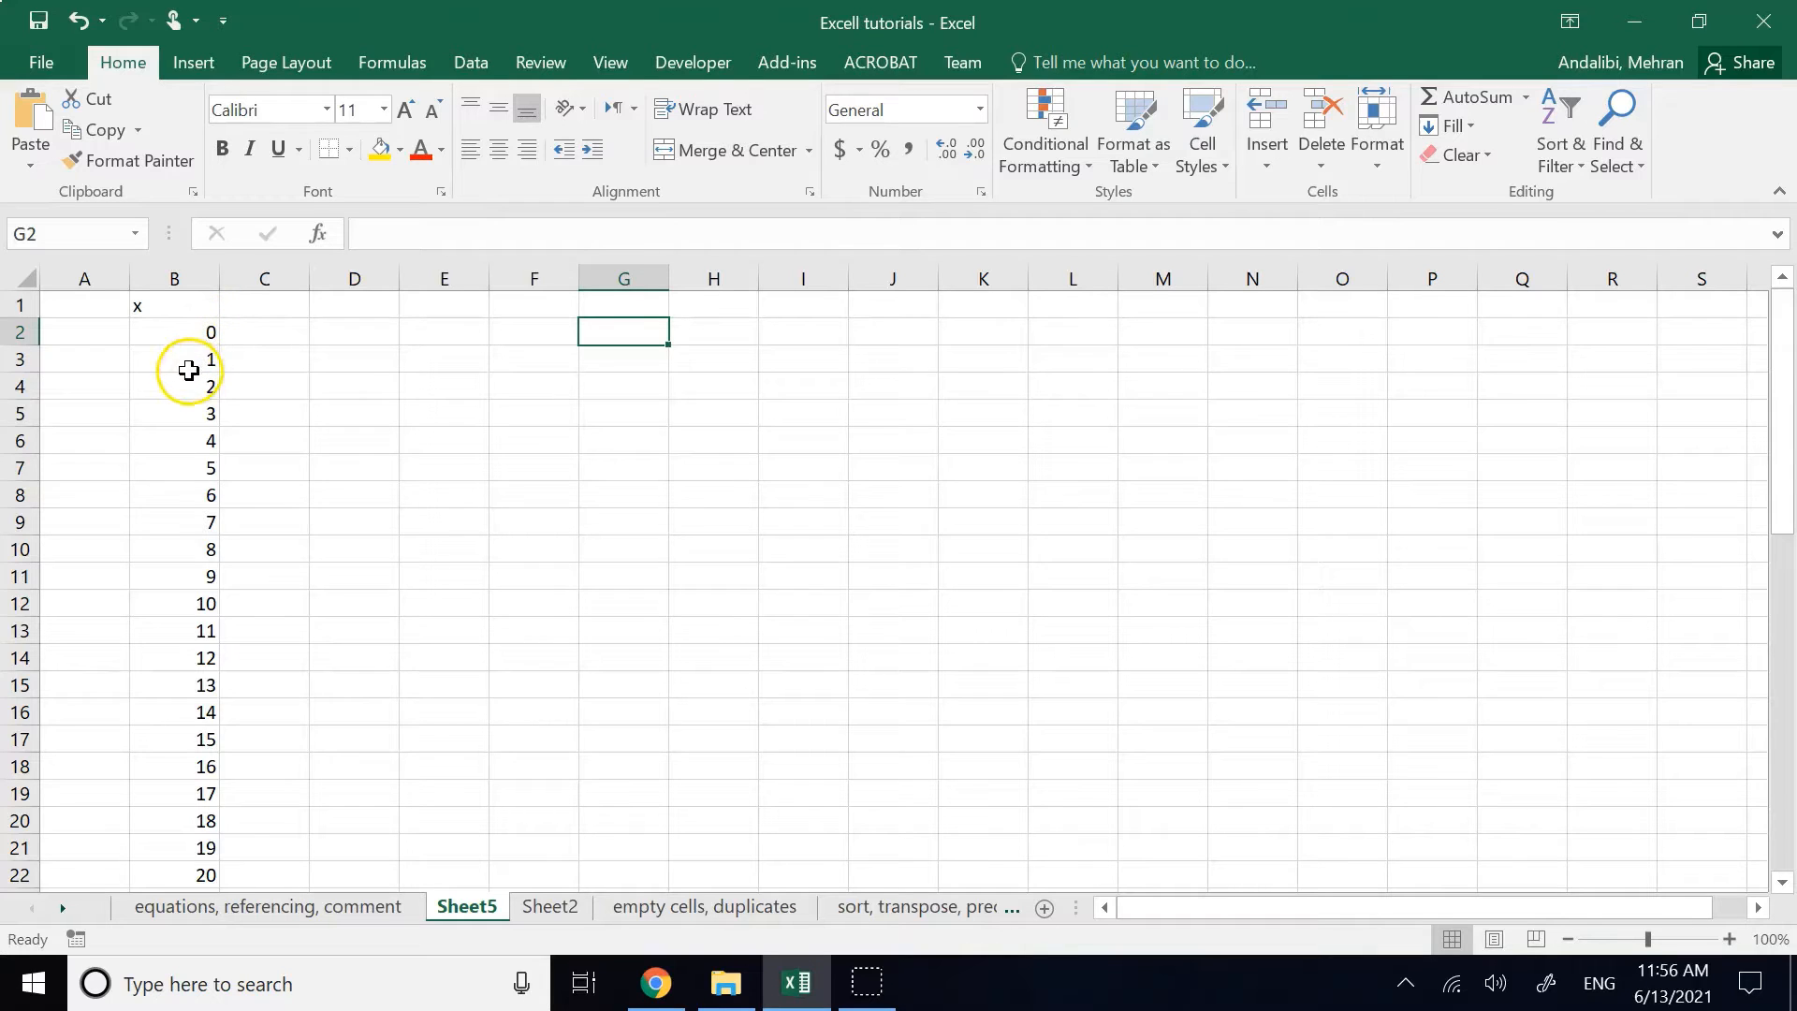
- Enter the header x in G2 and the values 1, 4 and 16 in G3 through G5
left_click(606, 363)
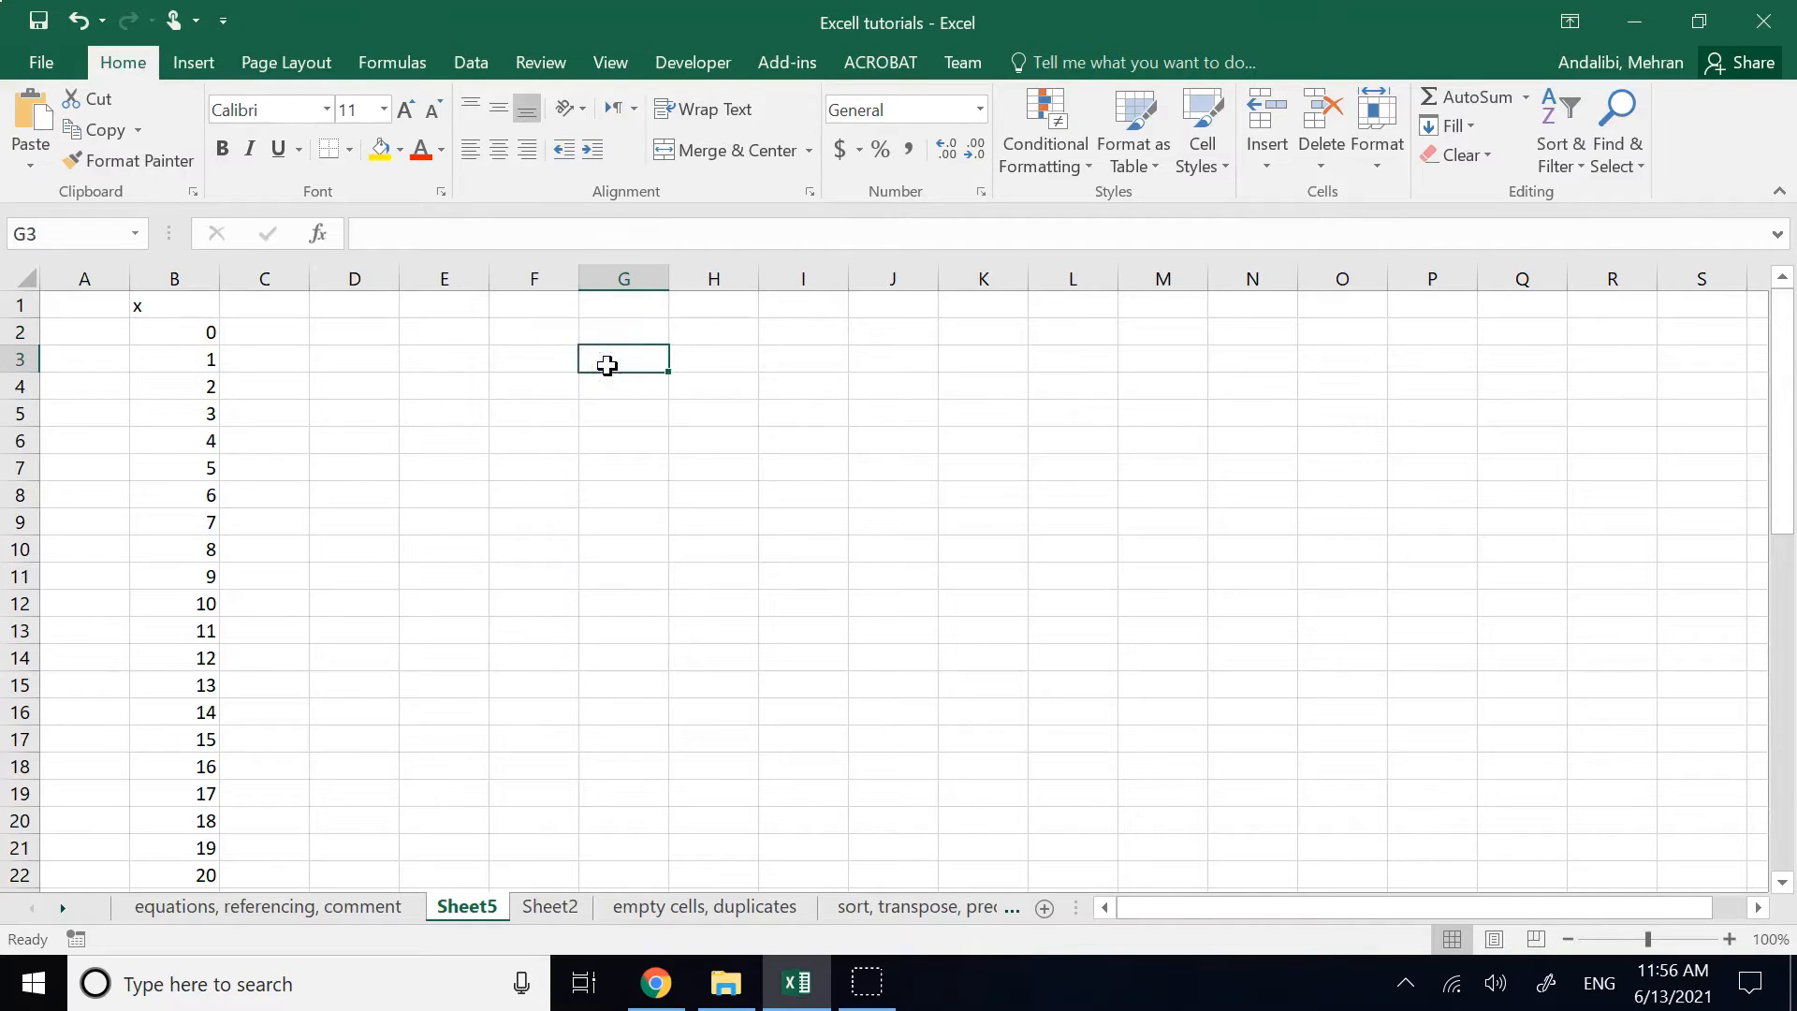
left_click(621, 325)
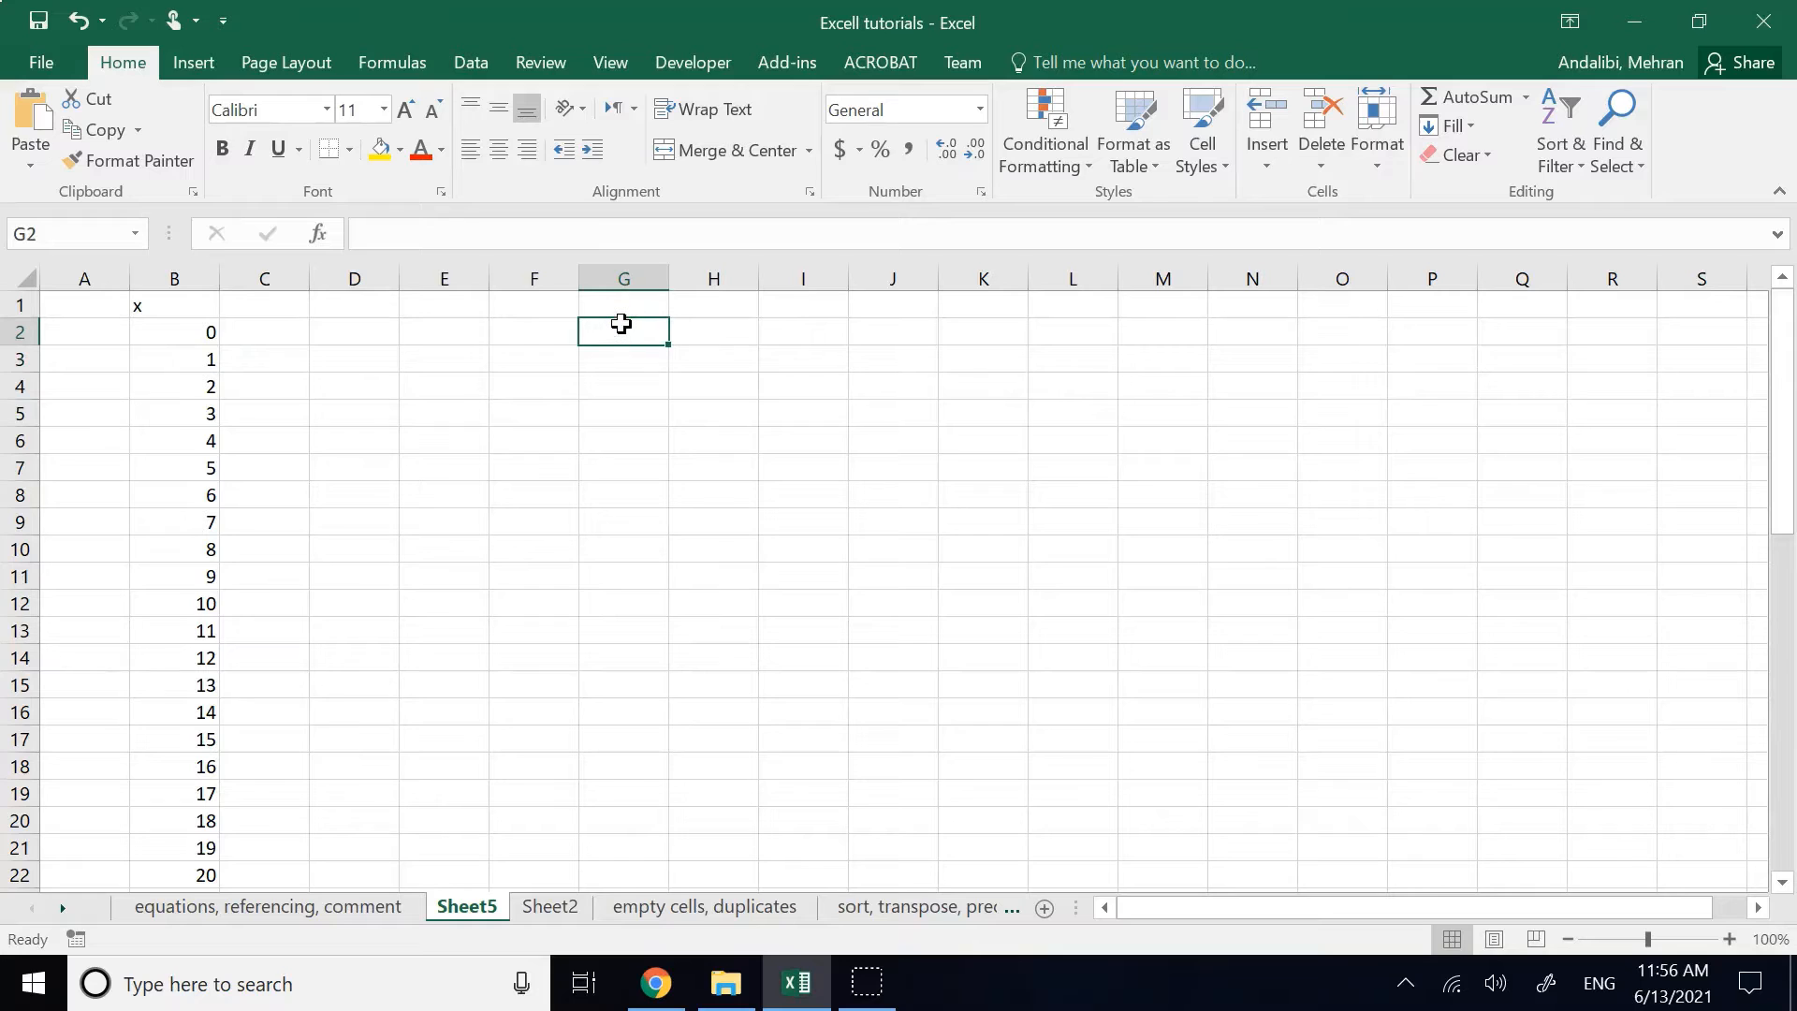
type("x")
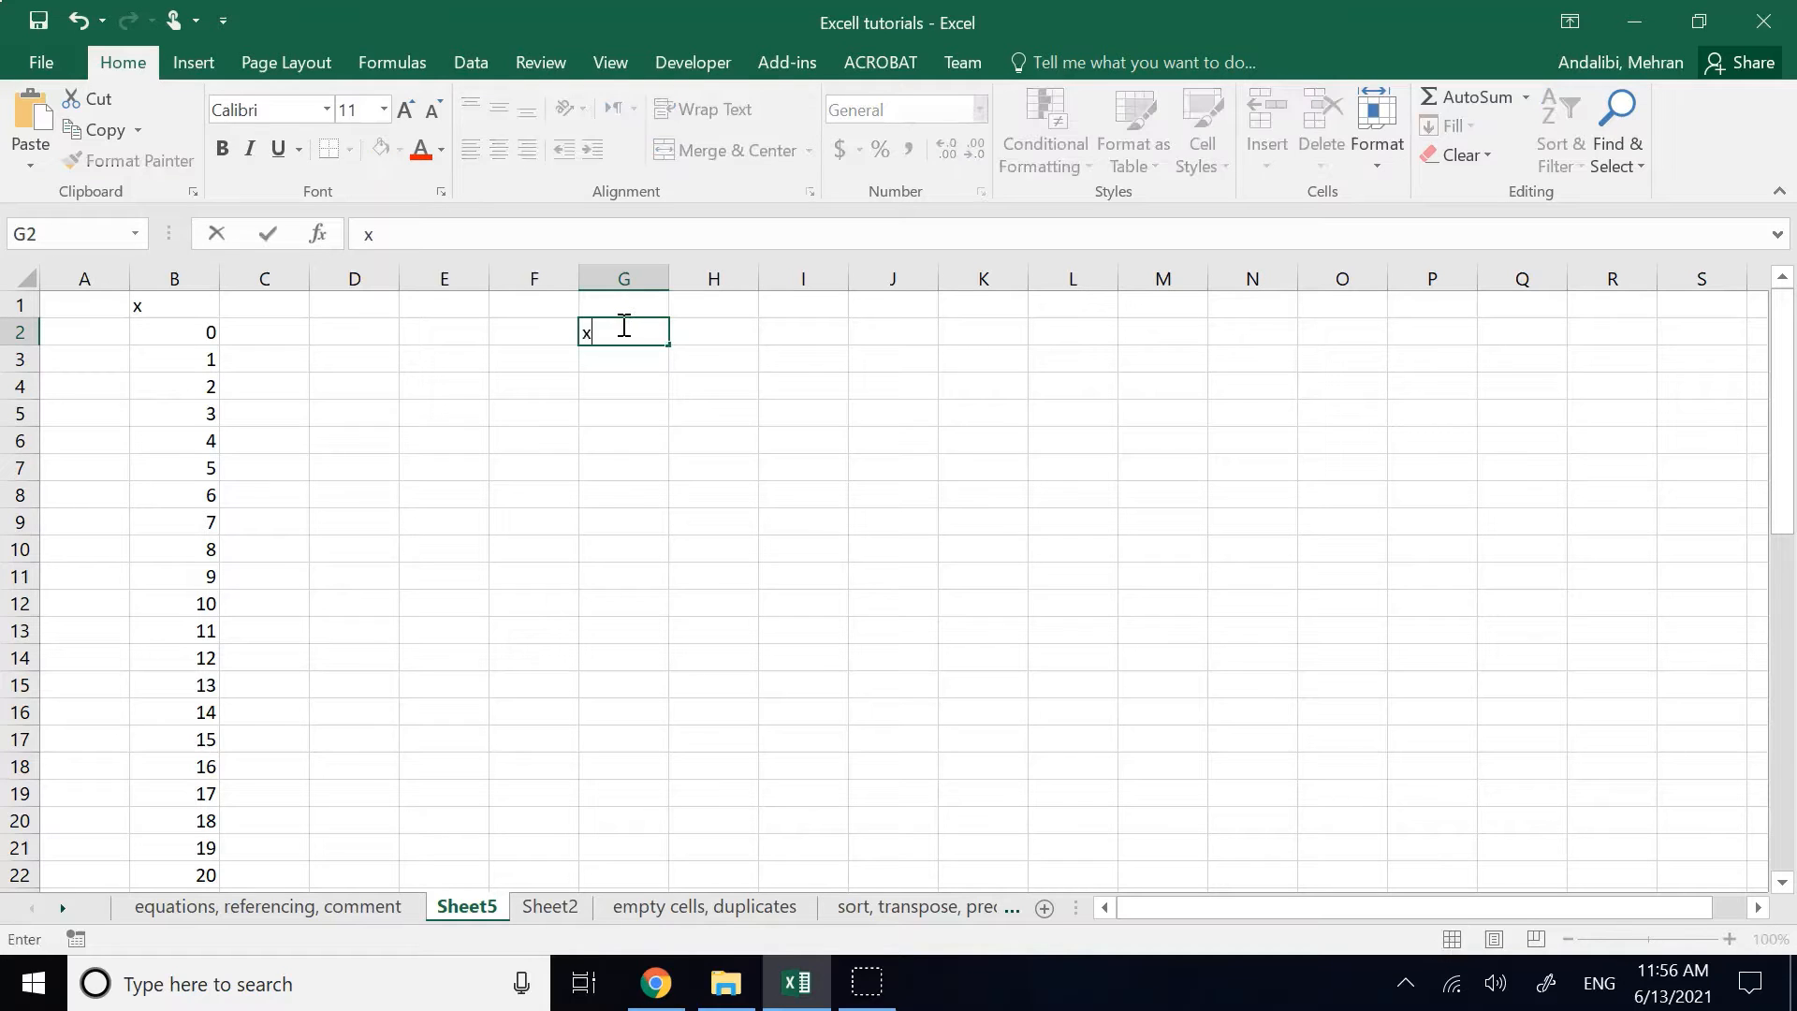
key("Return")
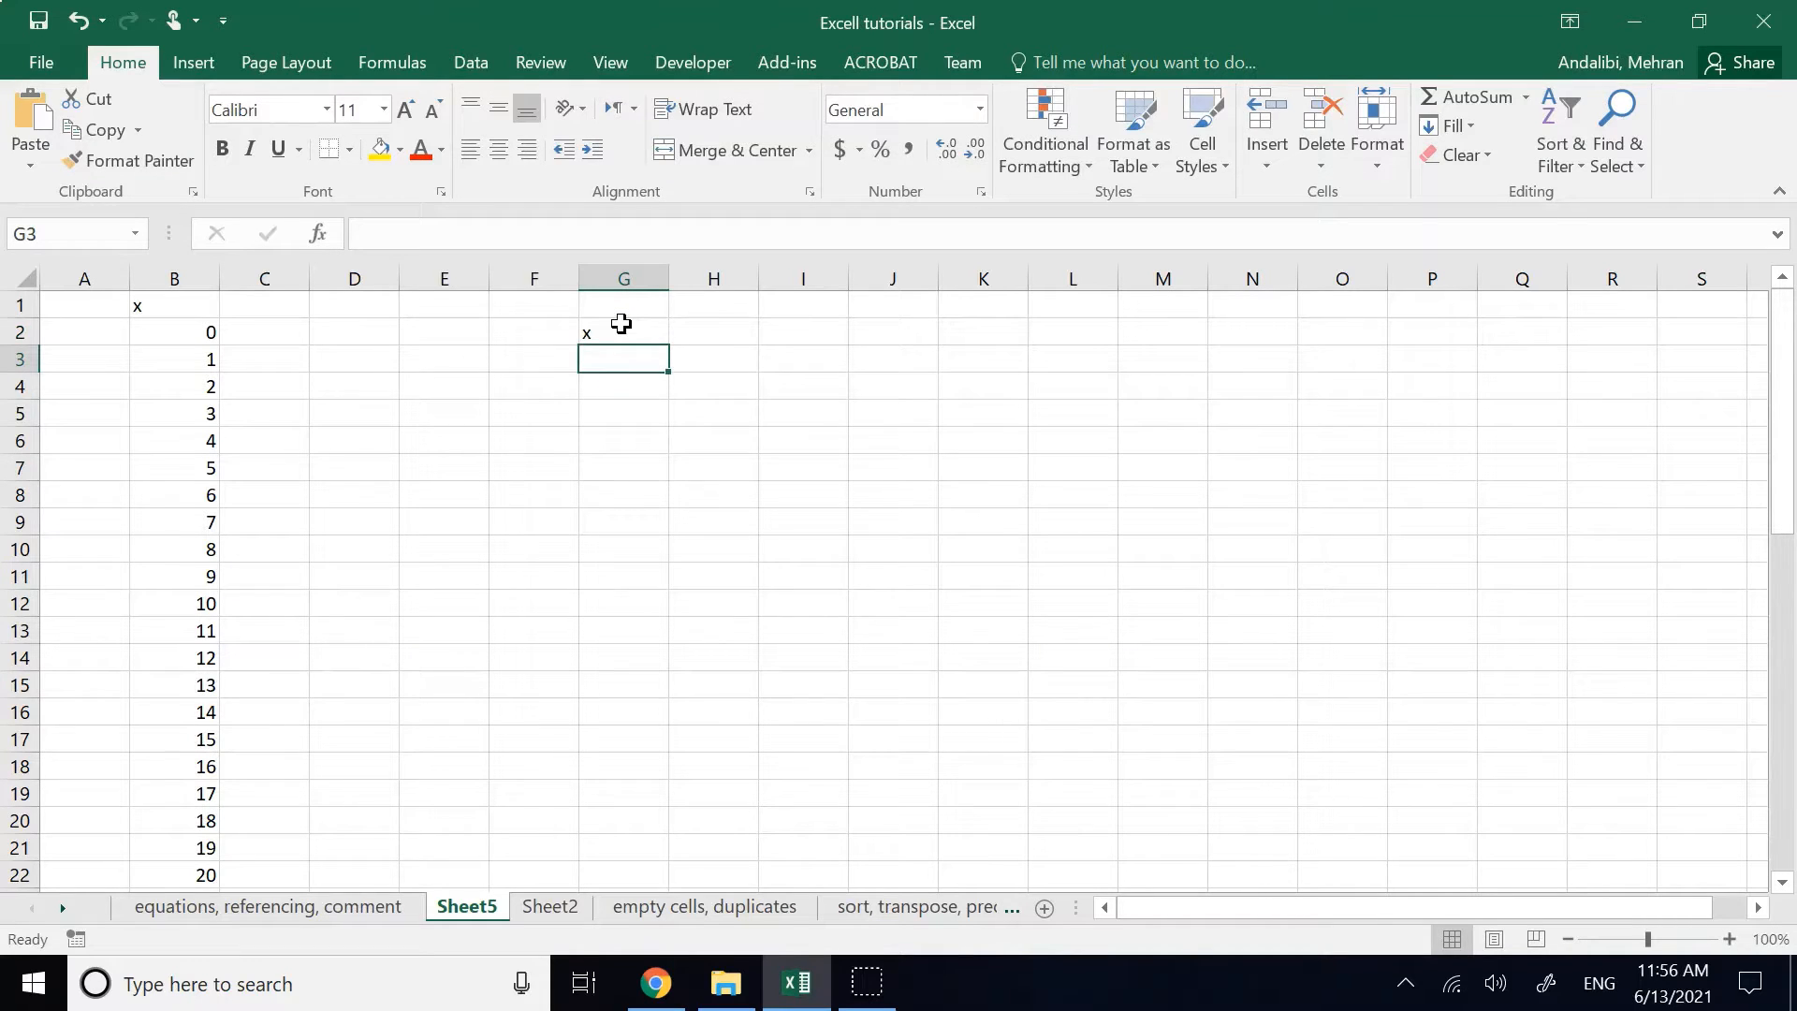
type("1")
key("Return")
type("4")
key("Return")
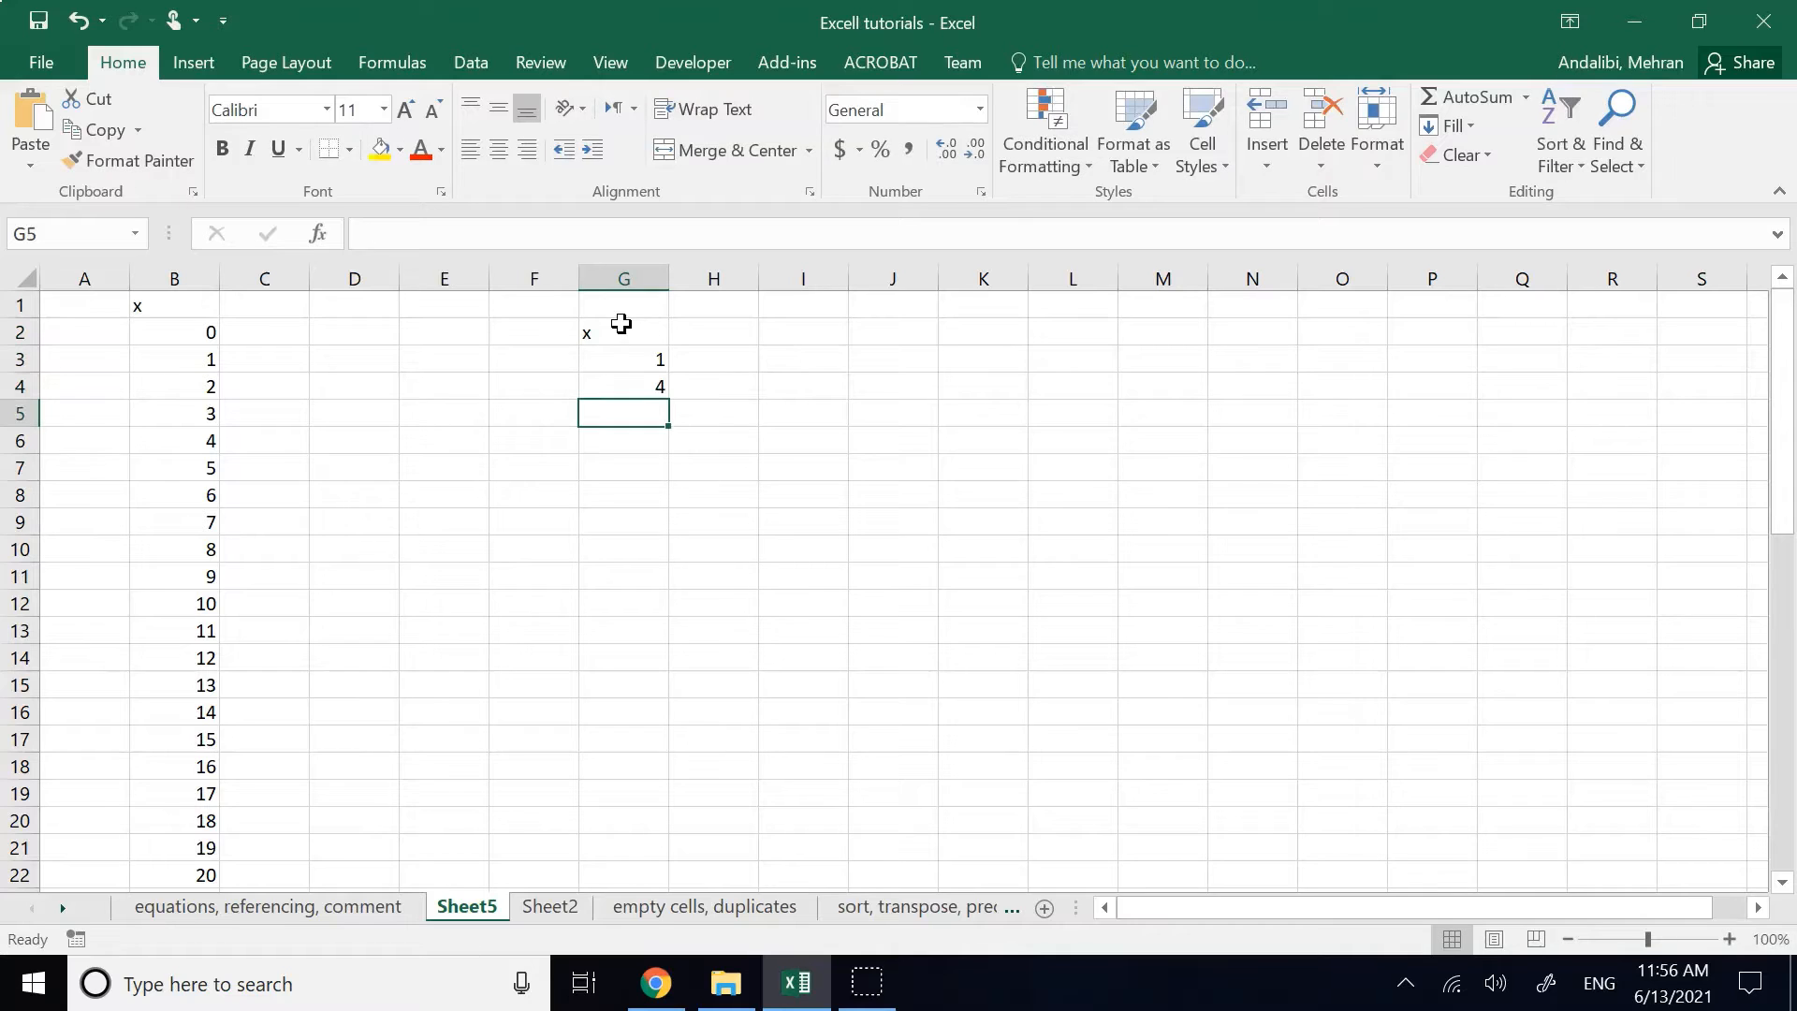
type("16")
key("Return")
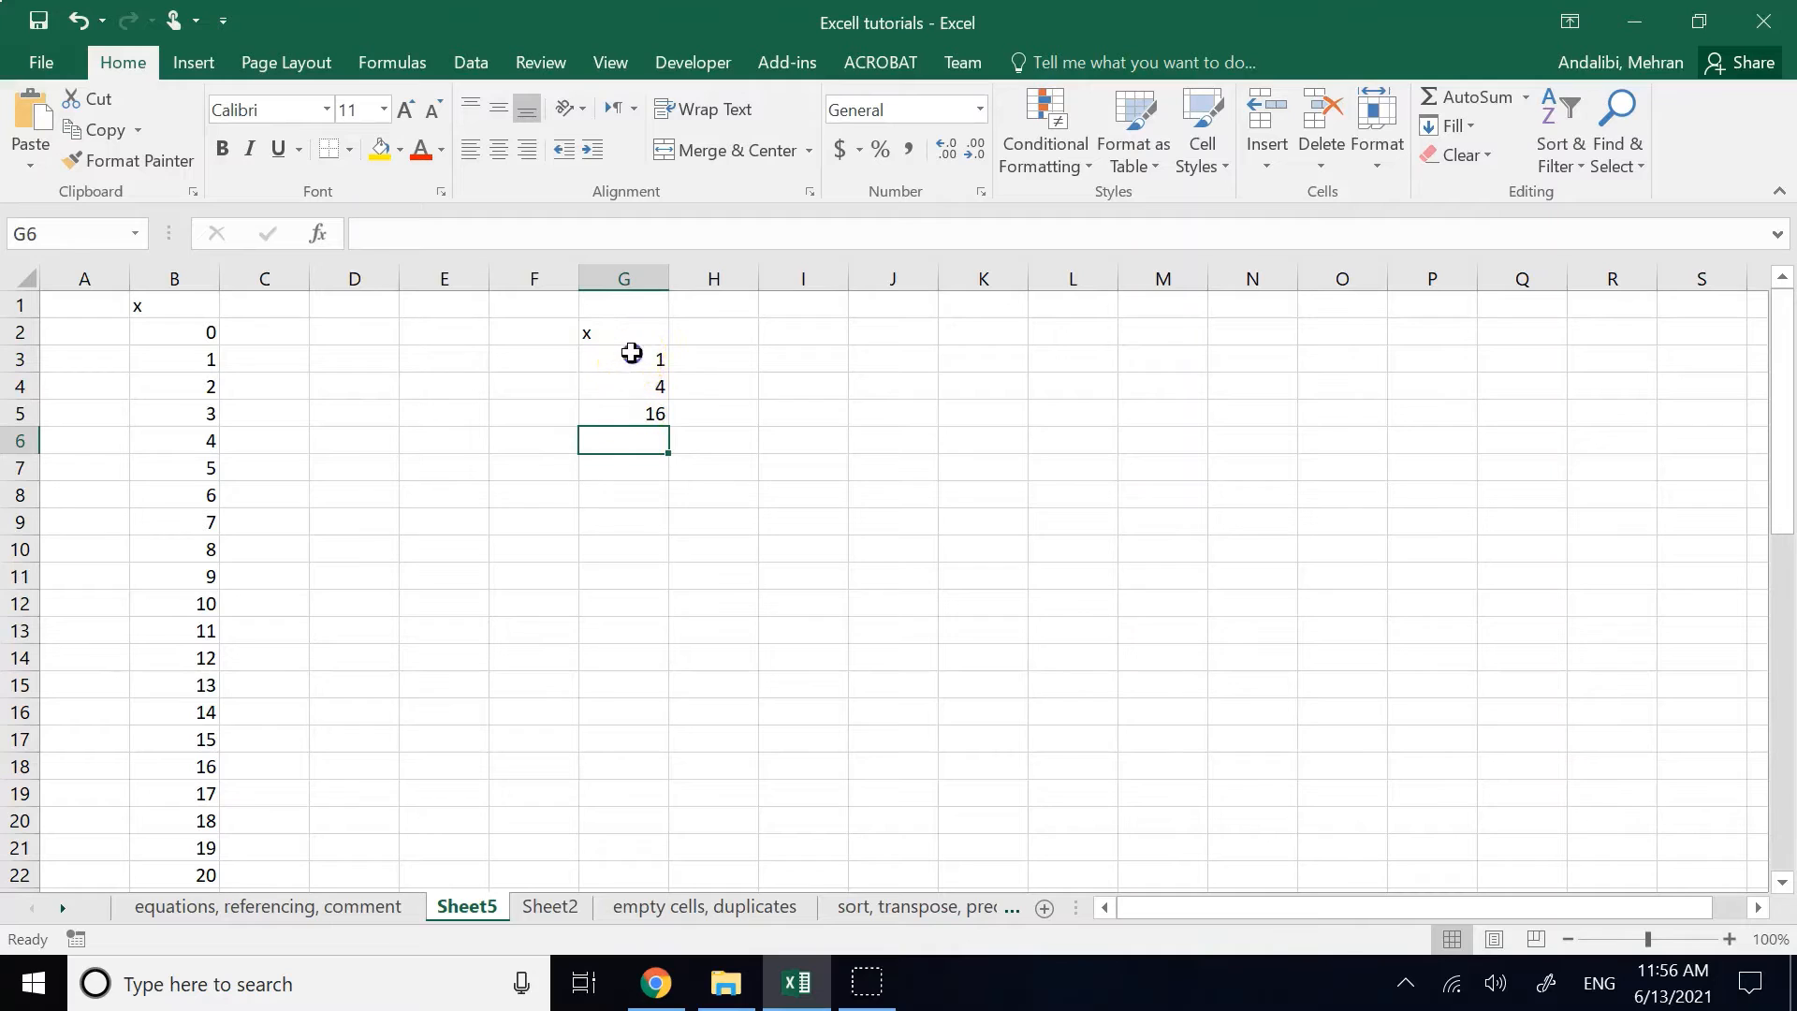
- Try to continue the series in G3:G5 down to G8 by AutoFill
left_click_drag(632, 352, 654, 514)
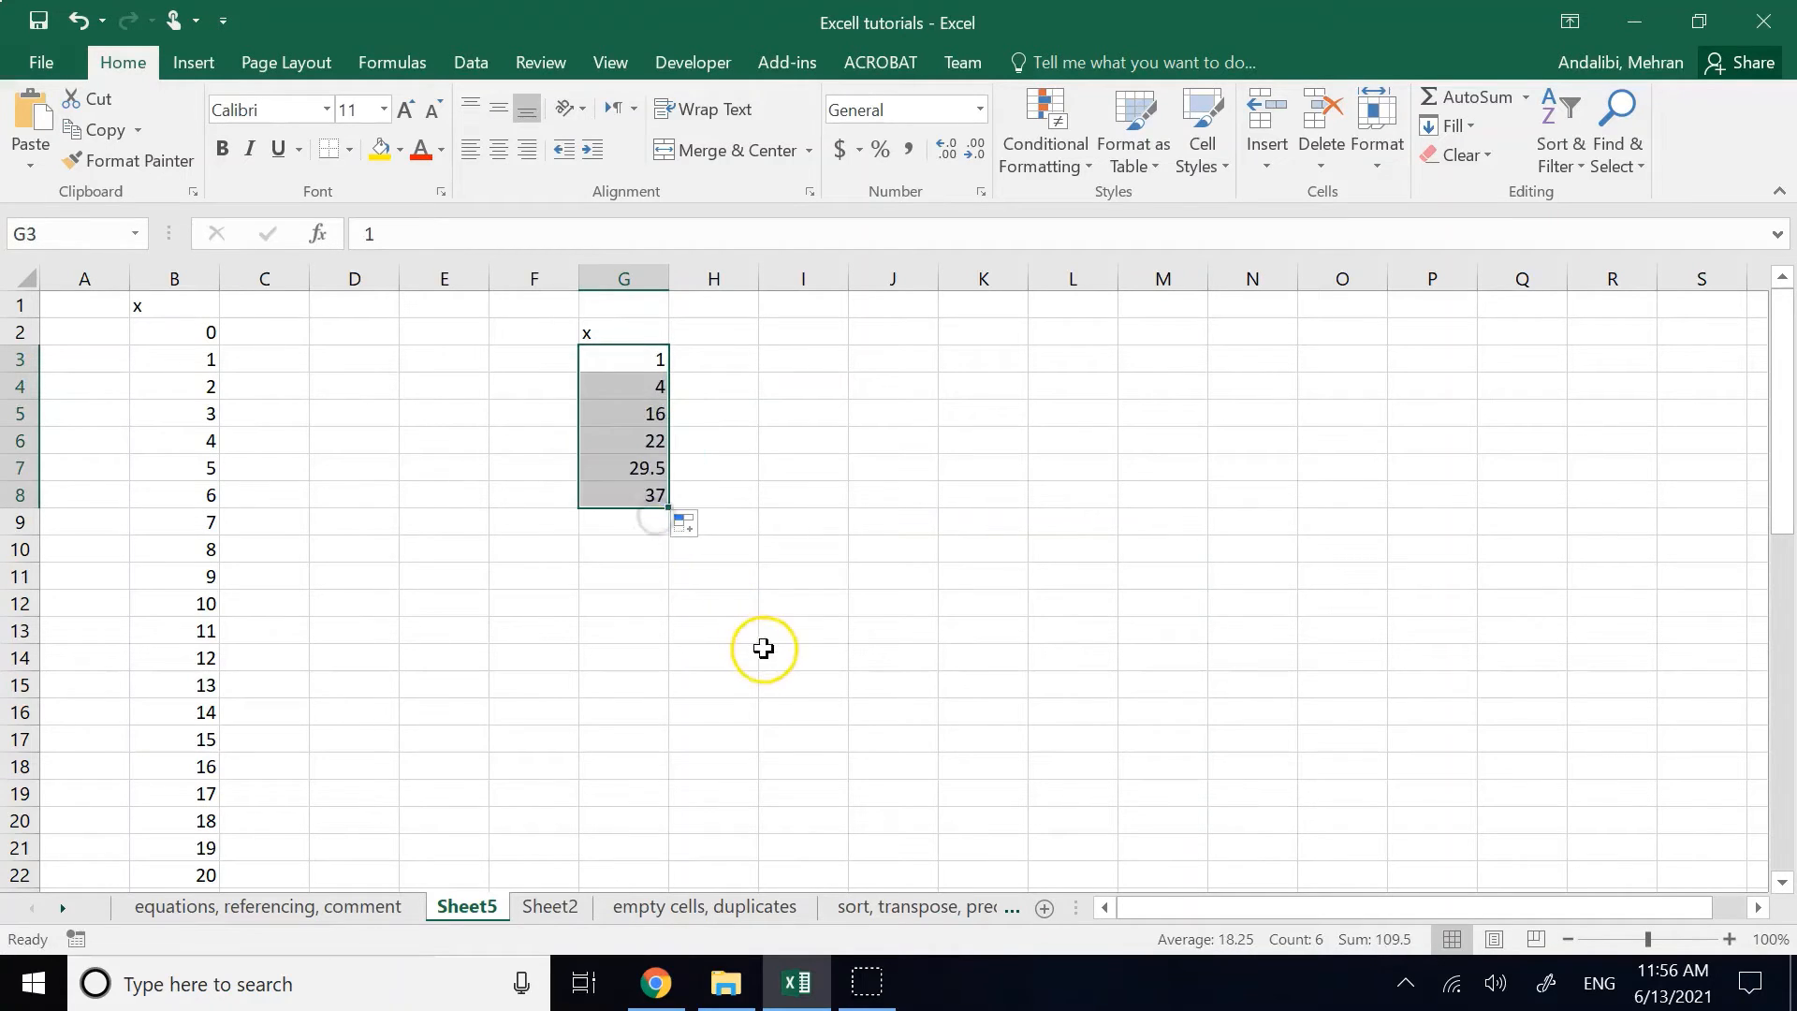
left_click(789, 472)
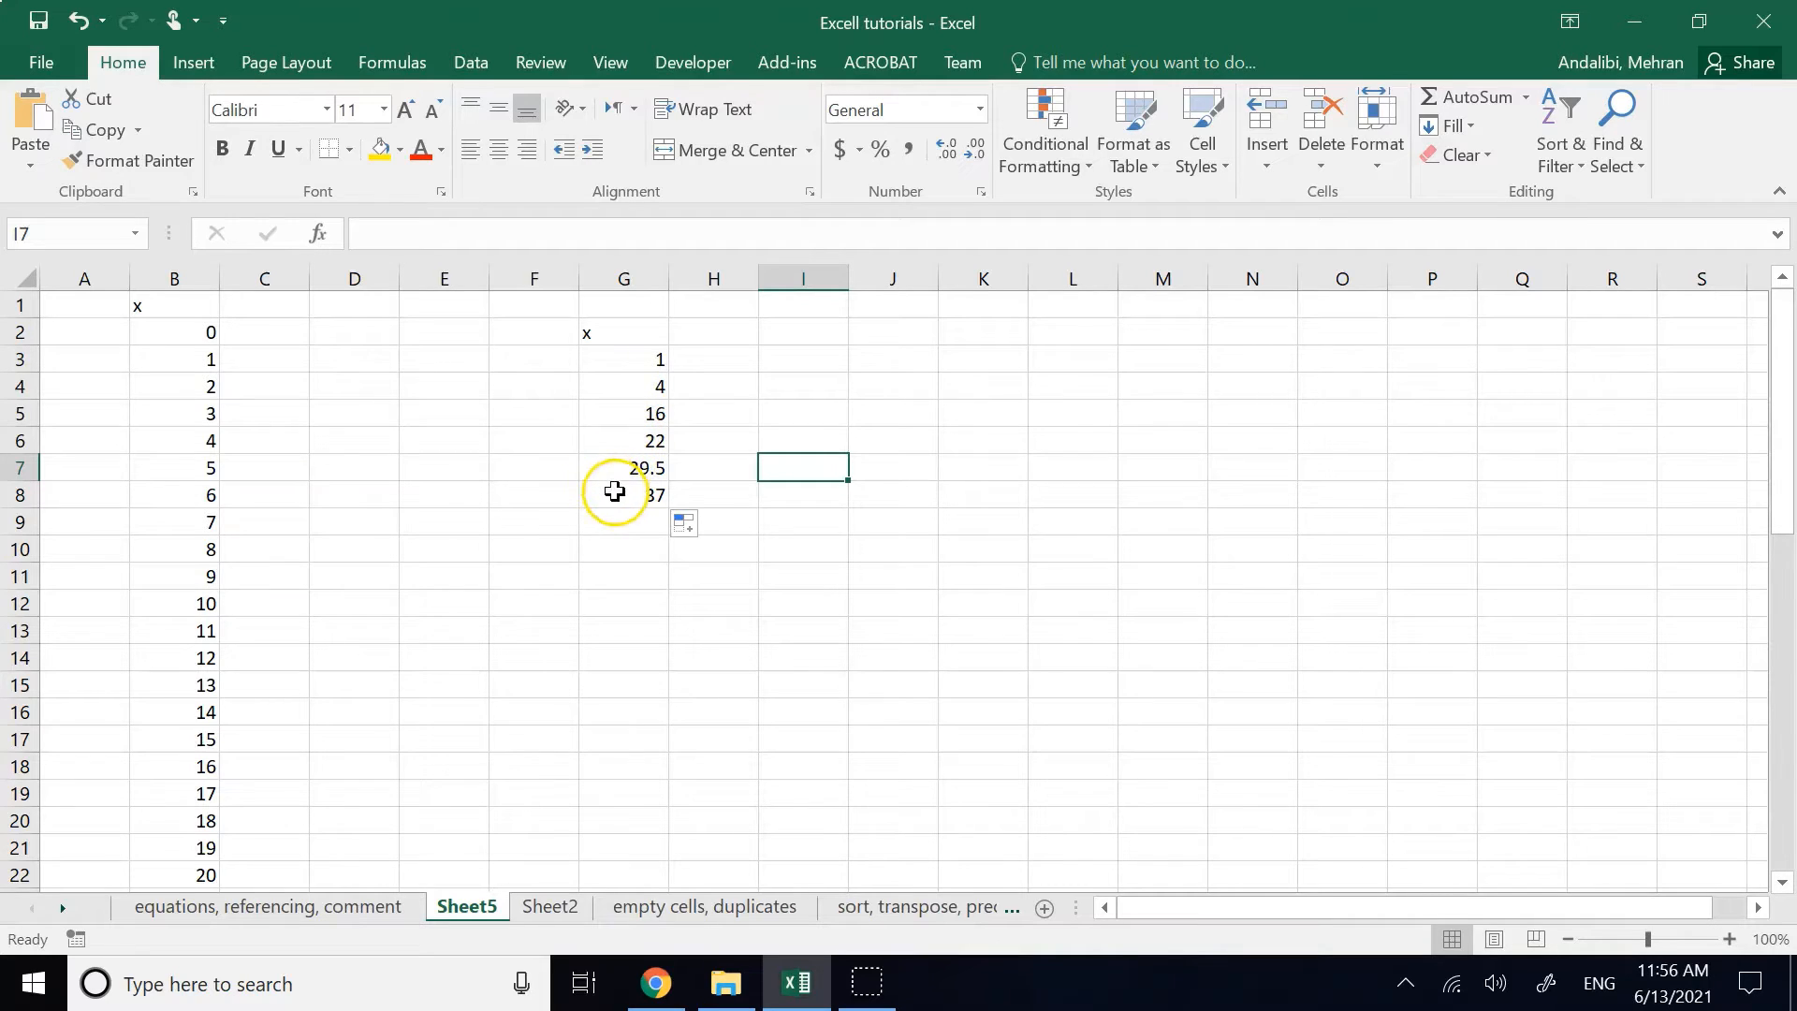
left_click(731, 386)
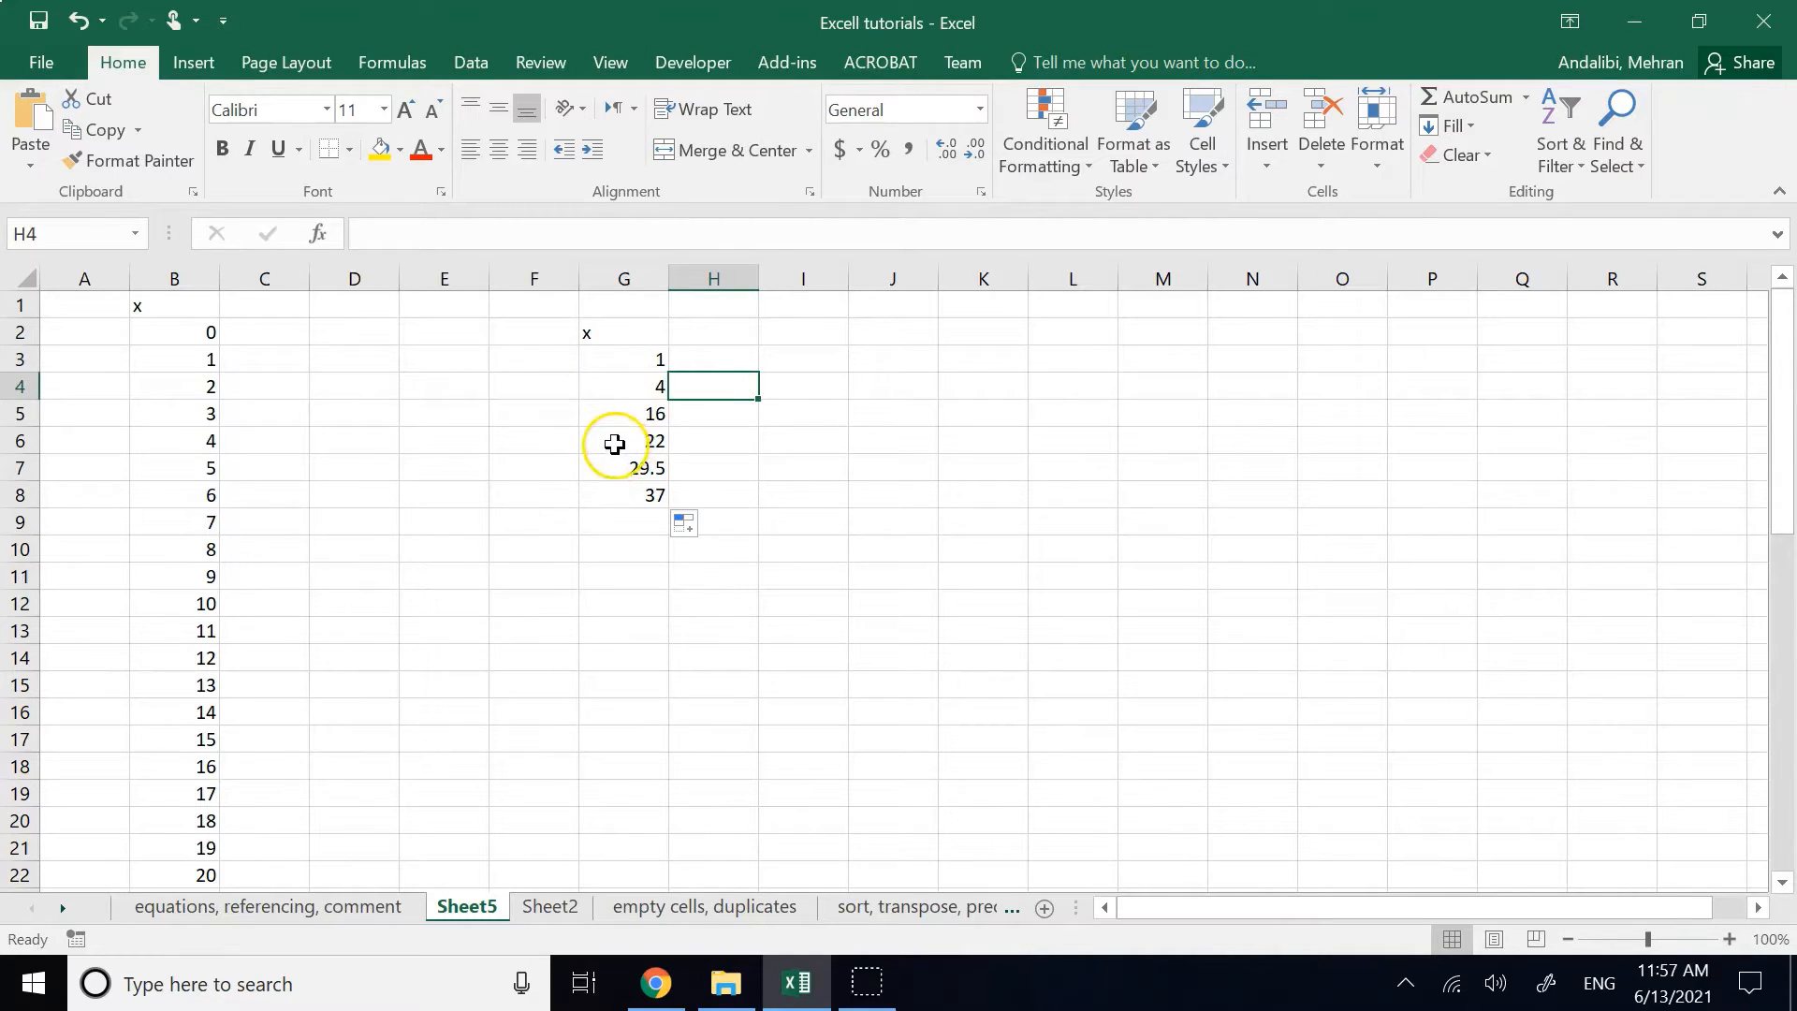
- Clear the automatically filled values from G6:G8
left_click_drag(610, 443, 640, 496)
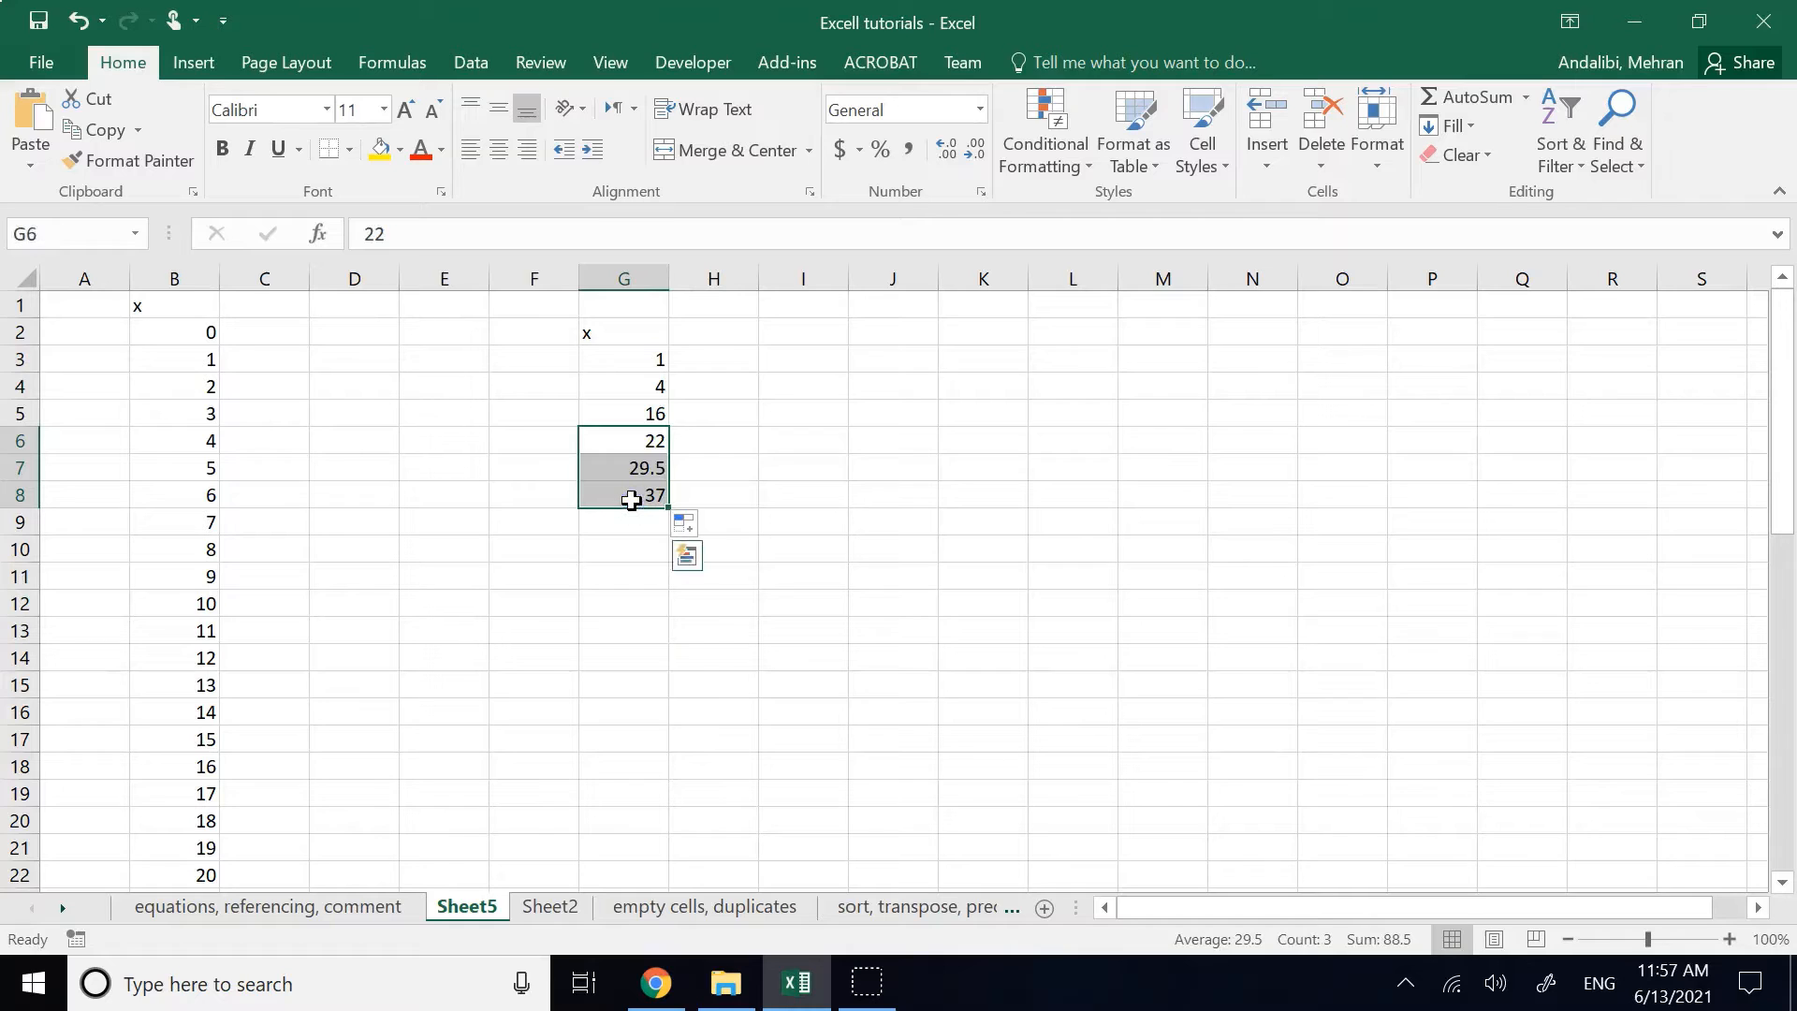
key("Delete")
left_click(806, 441)
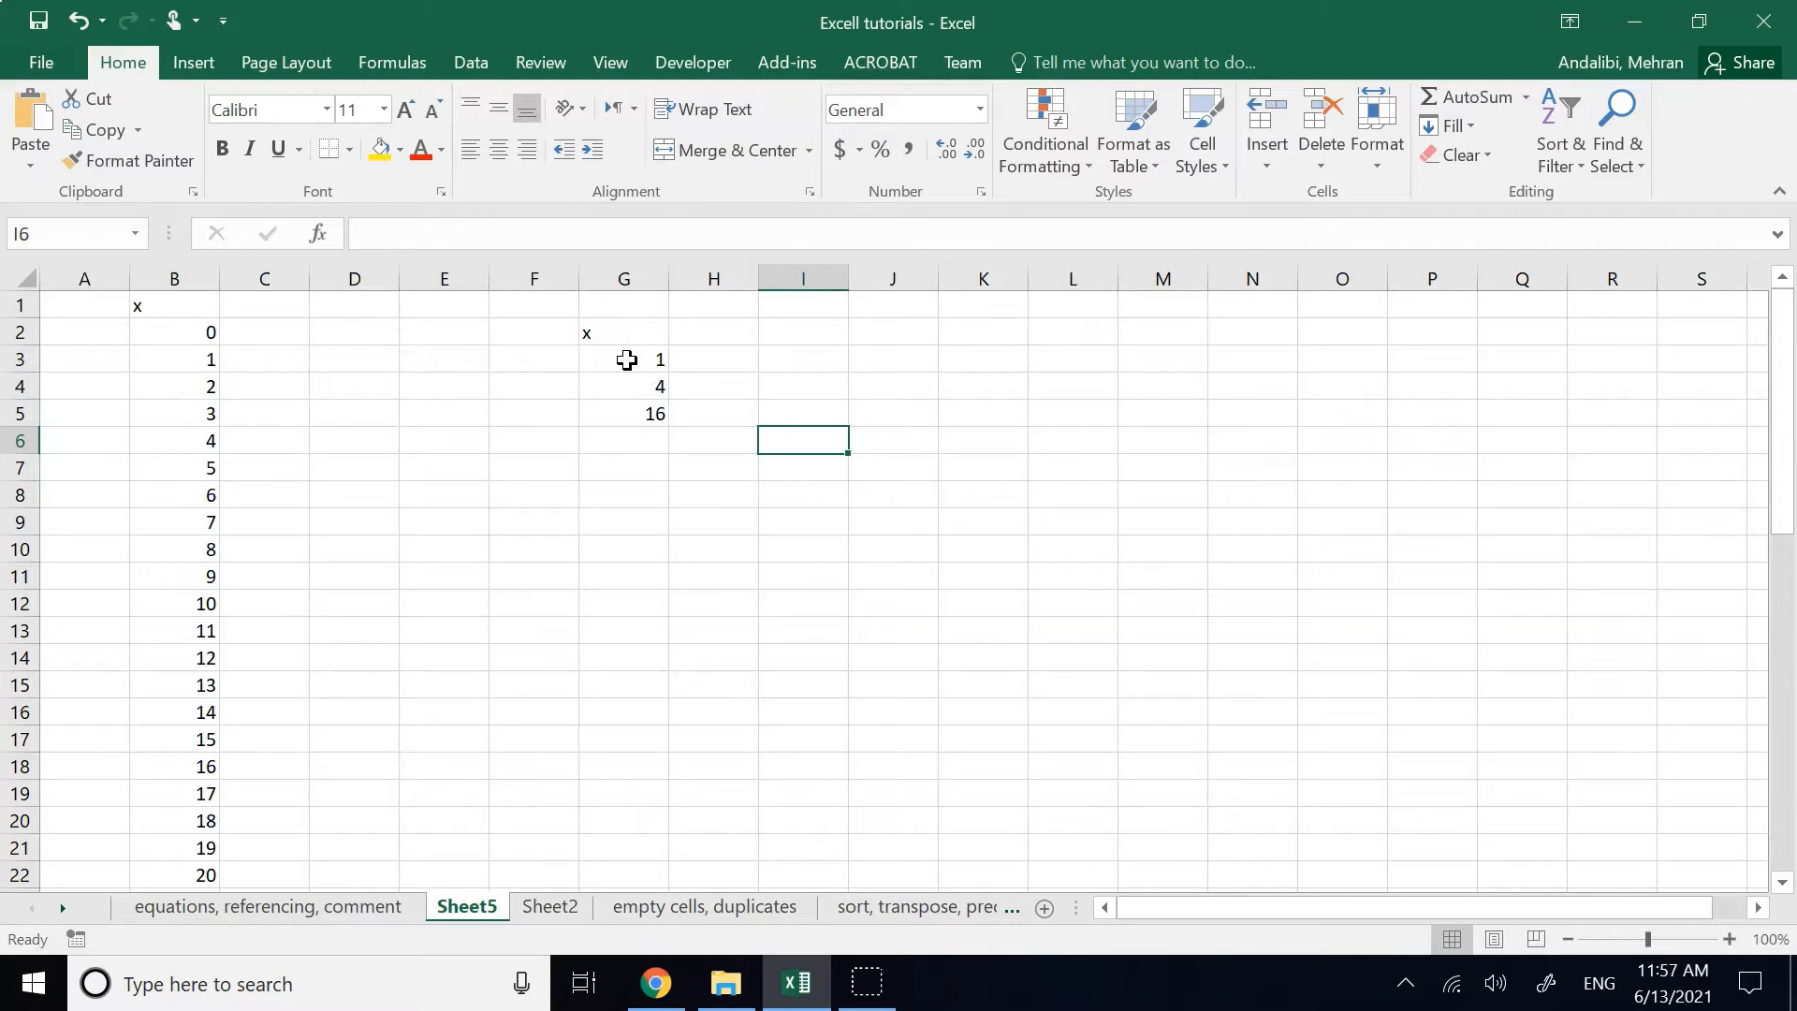
- Examine the Quick Analysis formatting options for G3:G5, previewing Data Bars, and leave the three values selected
left_click_drag(626, 359, 646, 409)
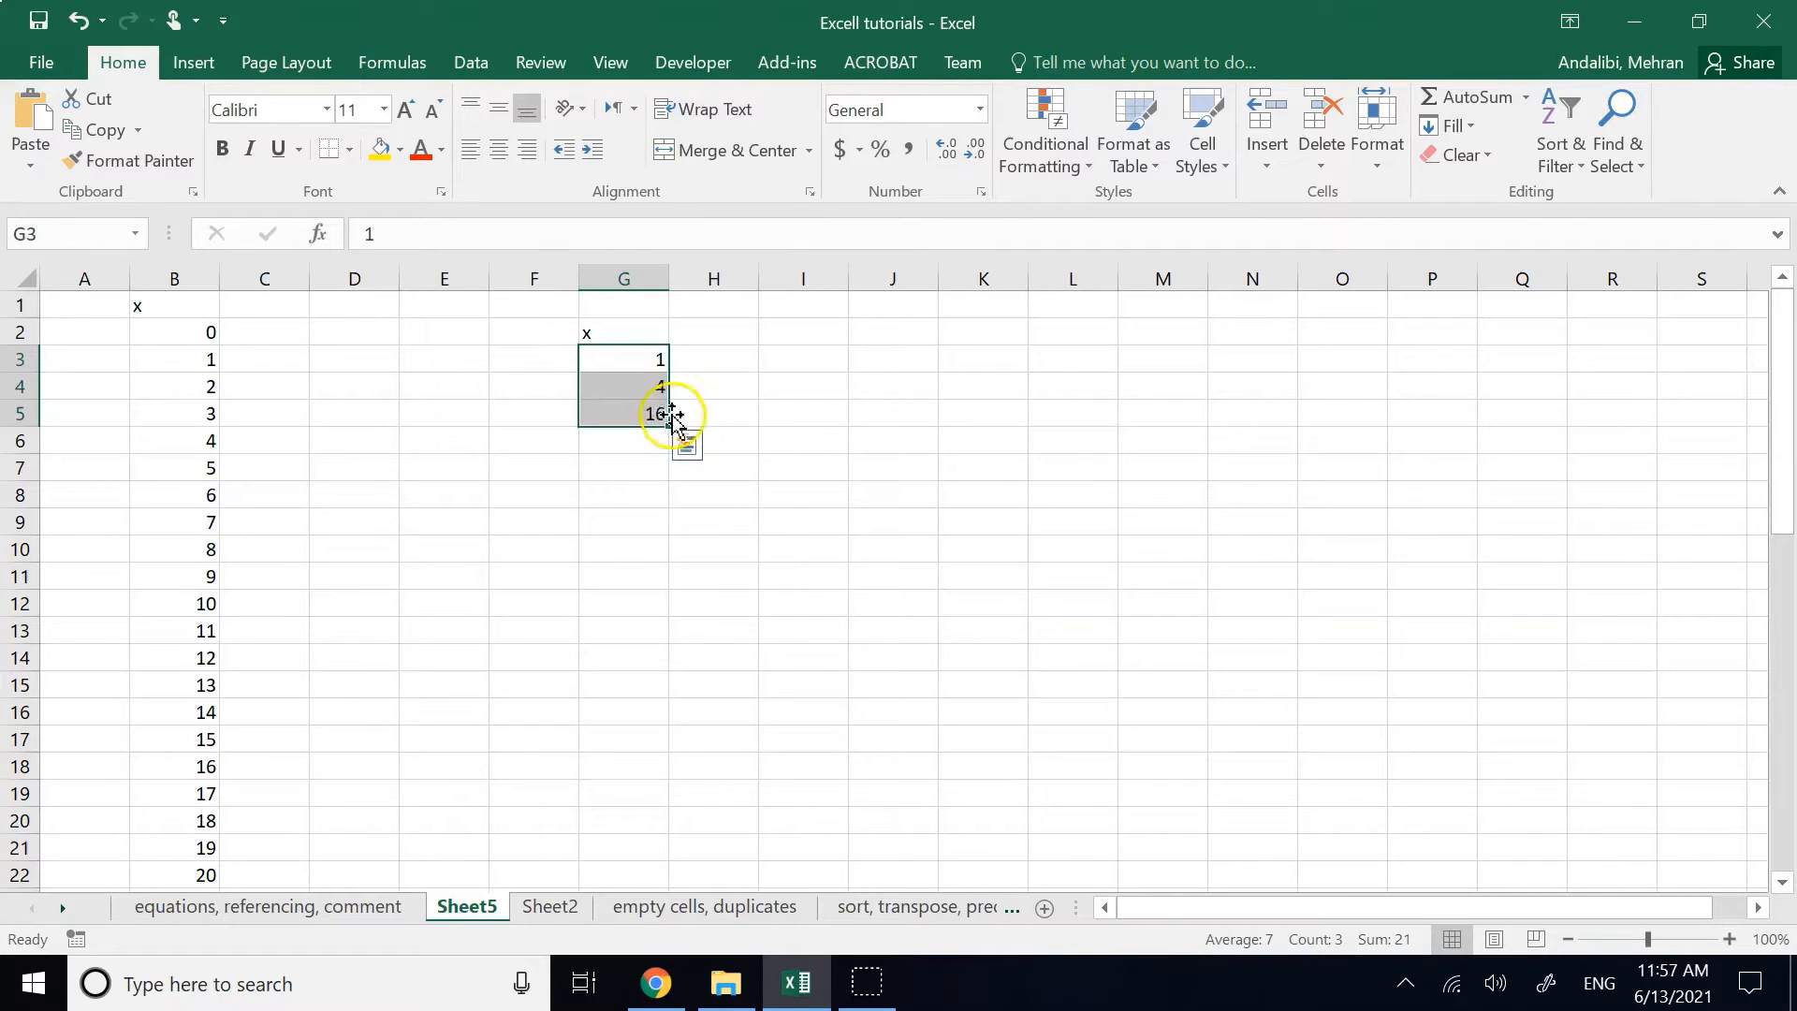
left_click(689, 448)
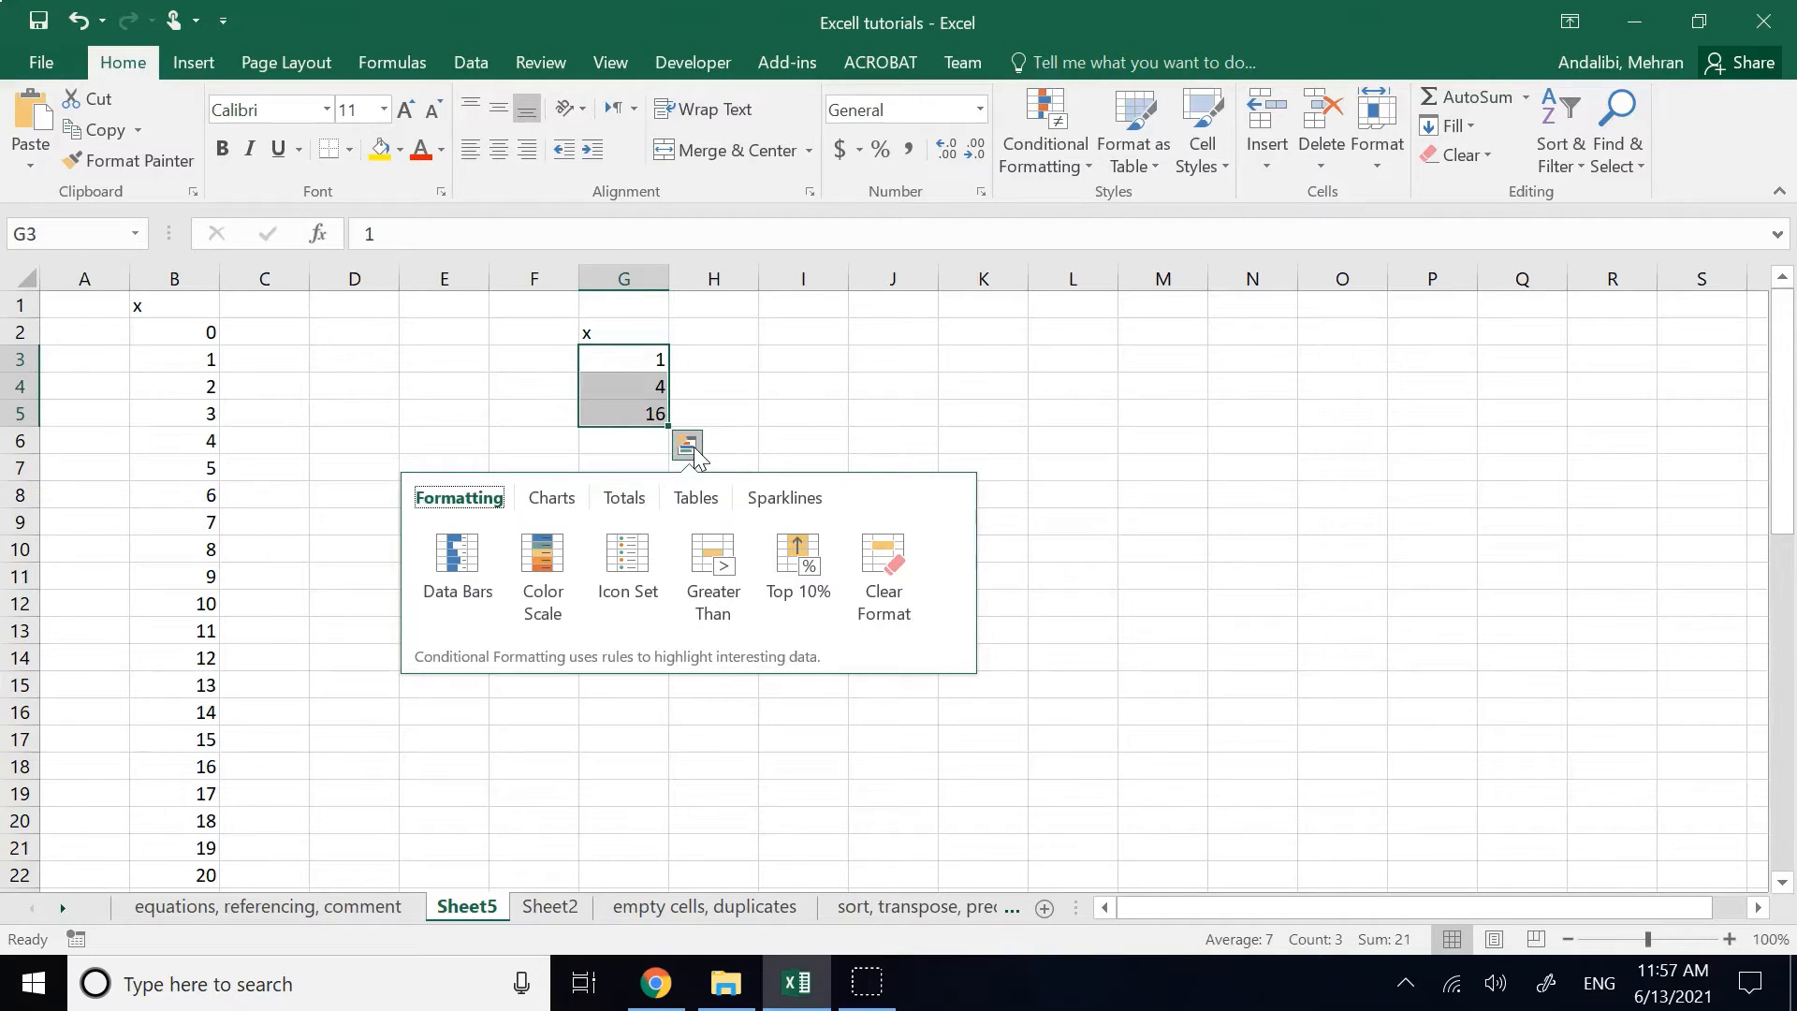
left_click(483, 592)
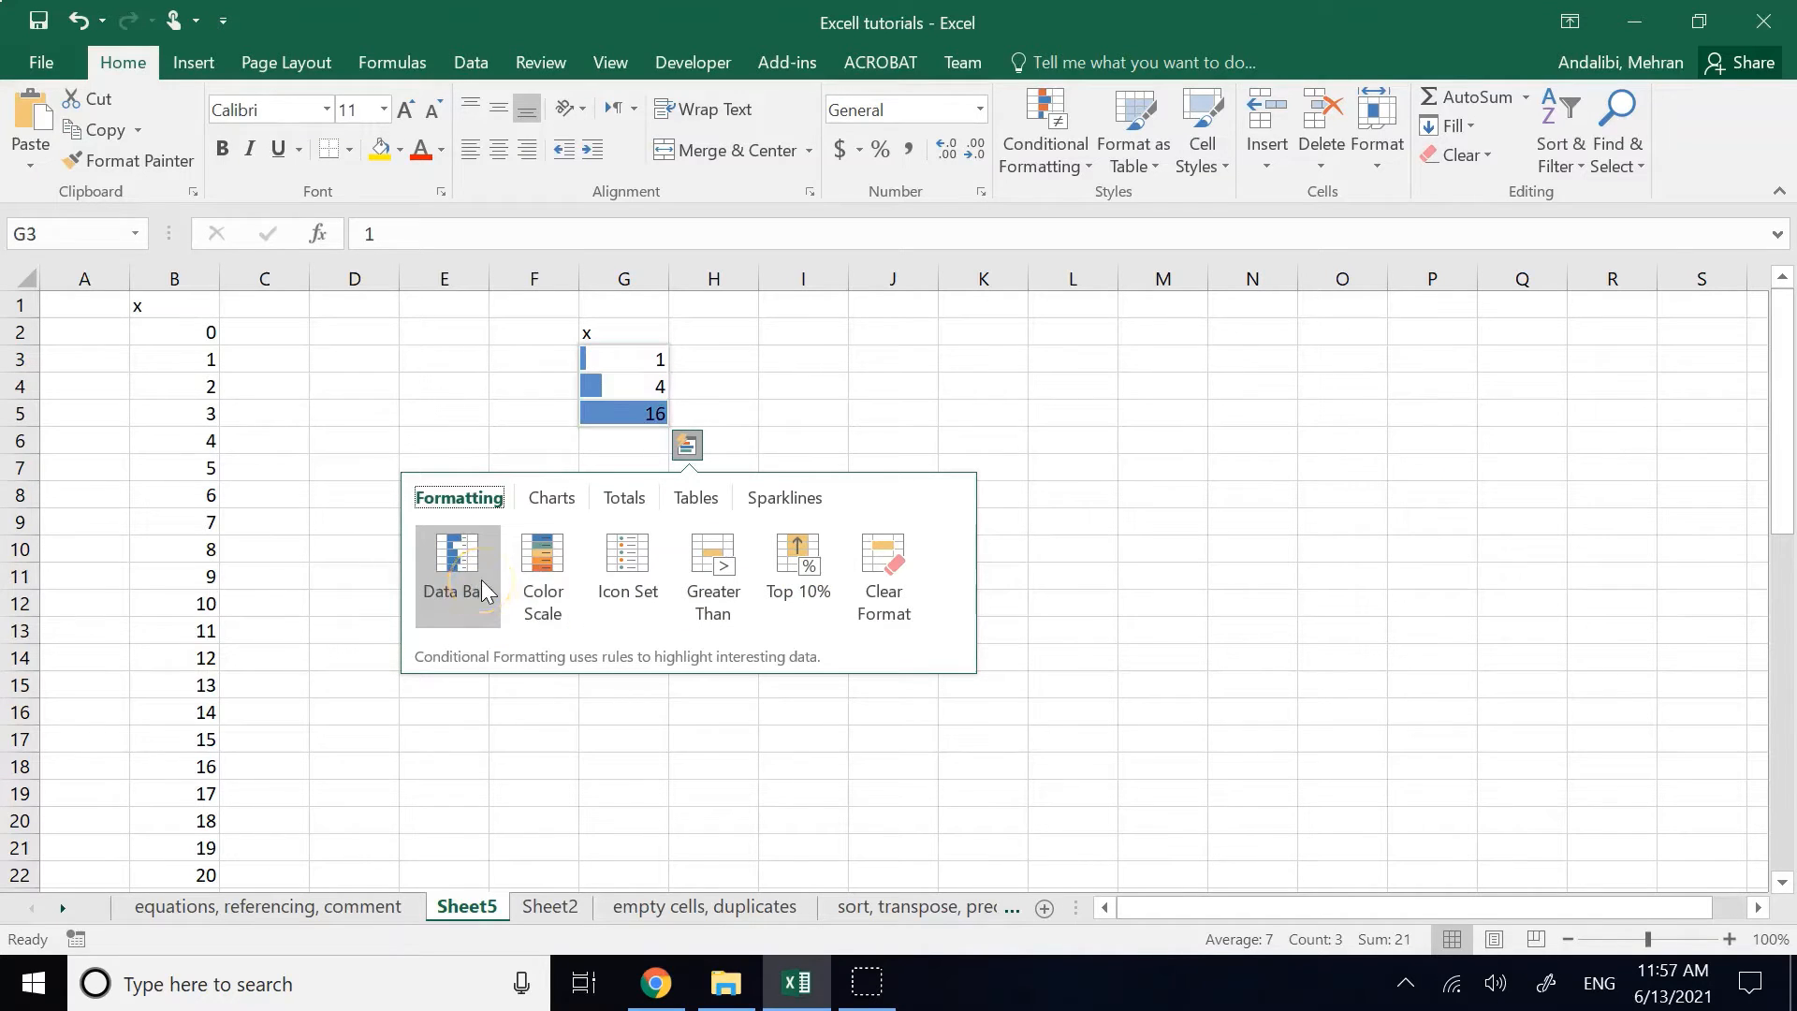
left_click(784, 350)
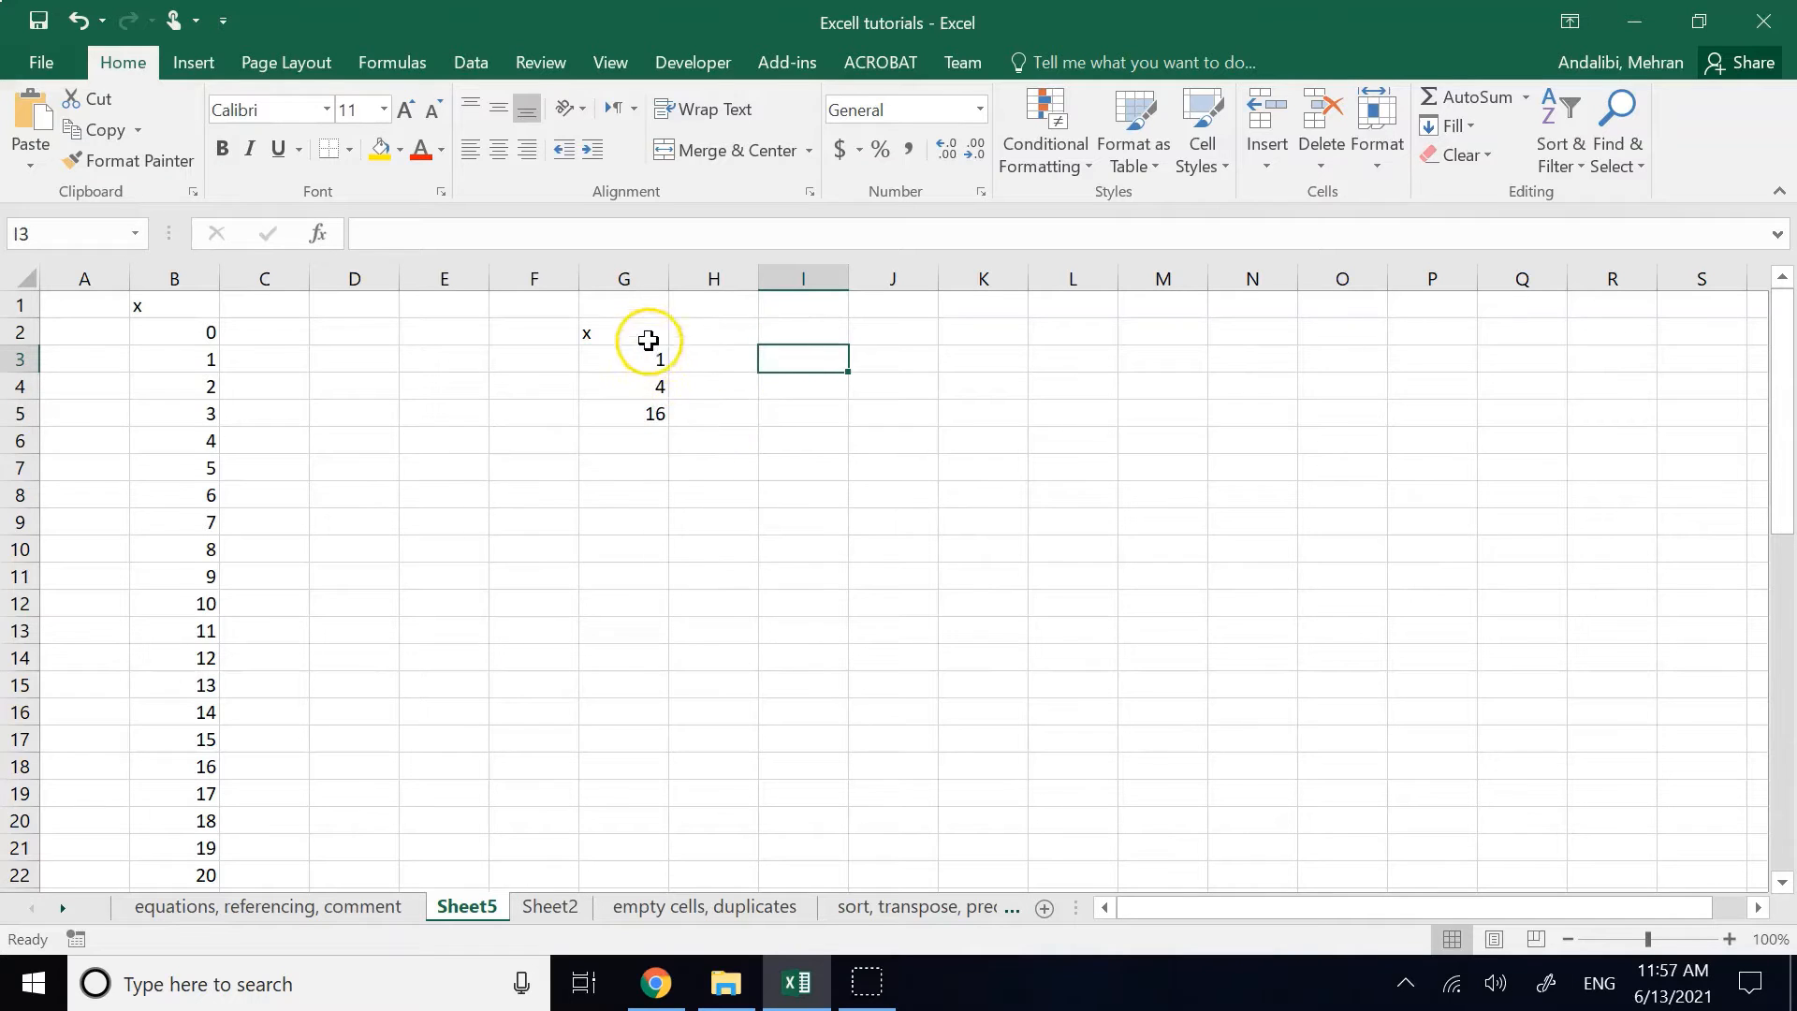
left_click_drag(649, 357, 644, 413)
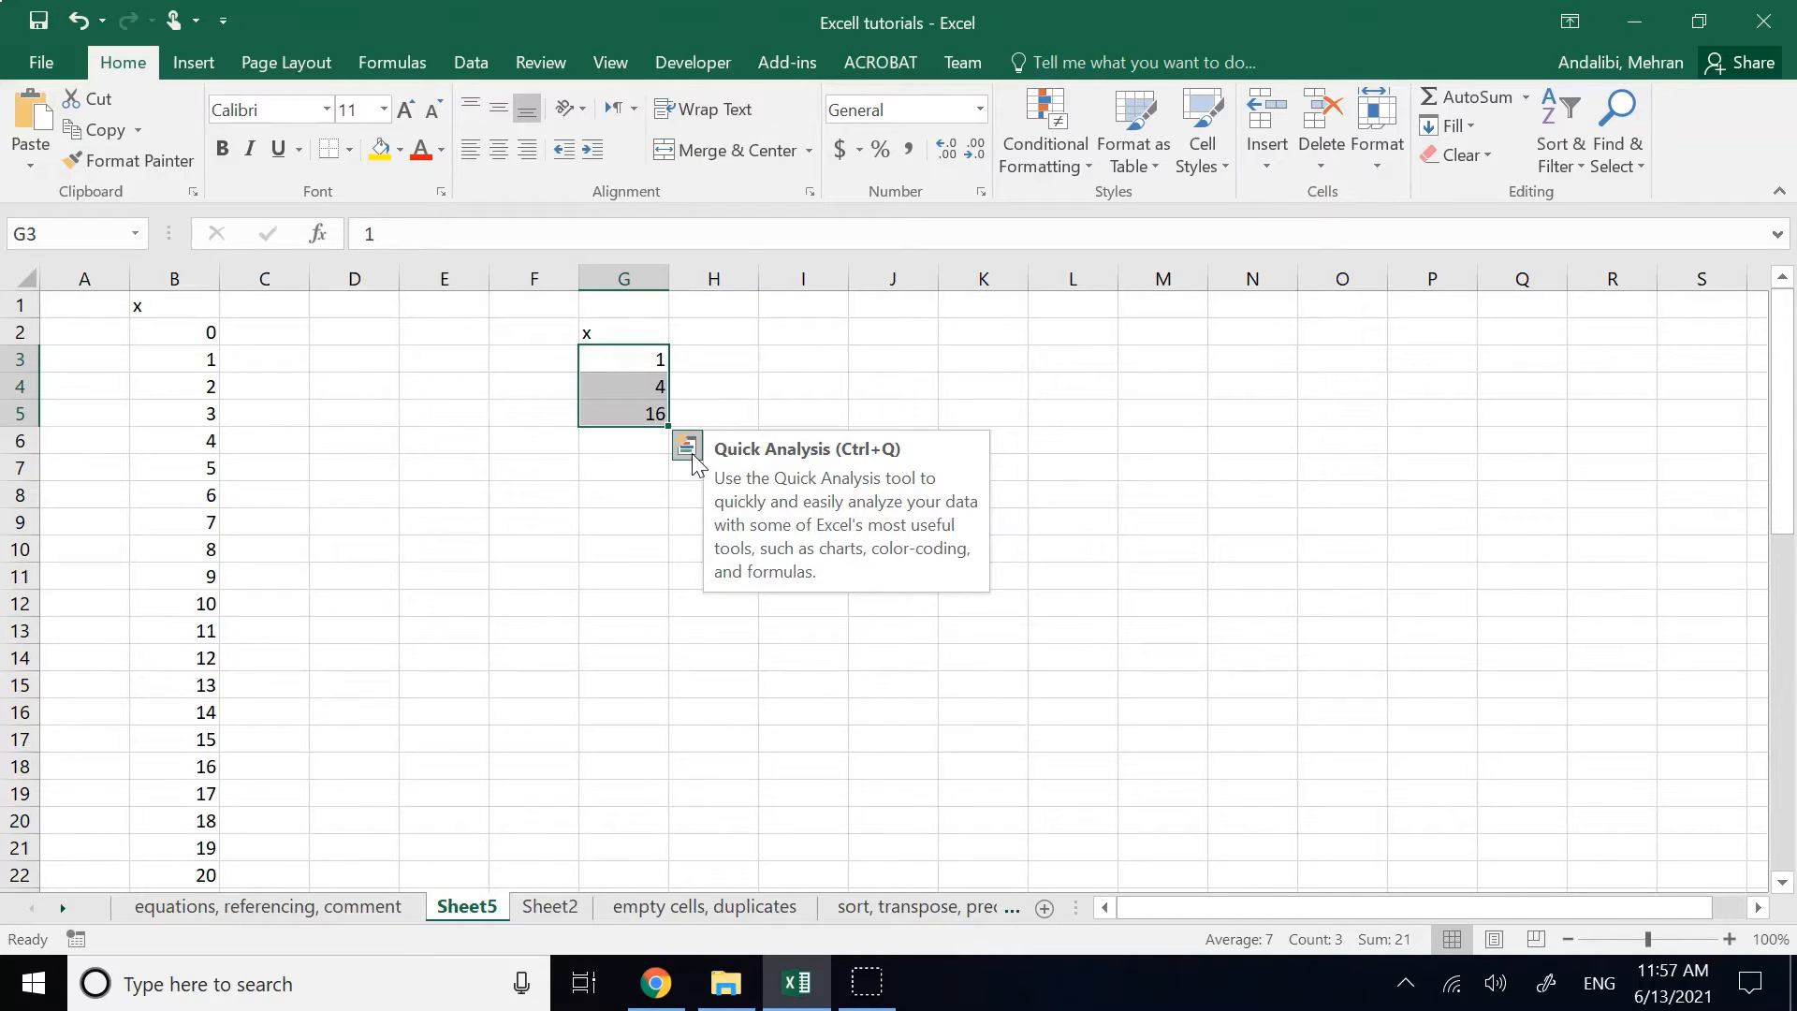
left_click(722, 356)
left_click_drag(614, 356, 624, 406)
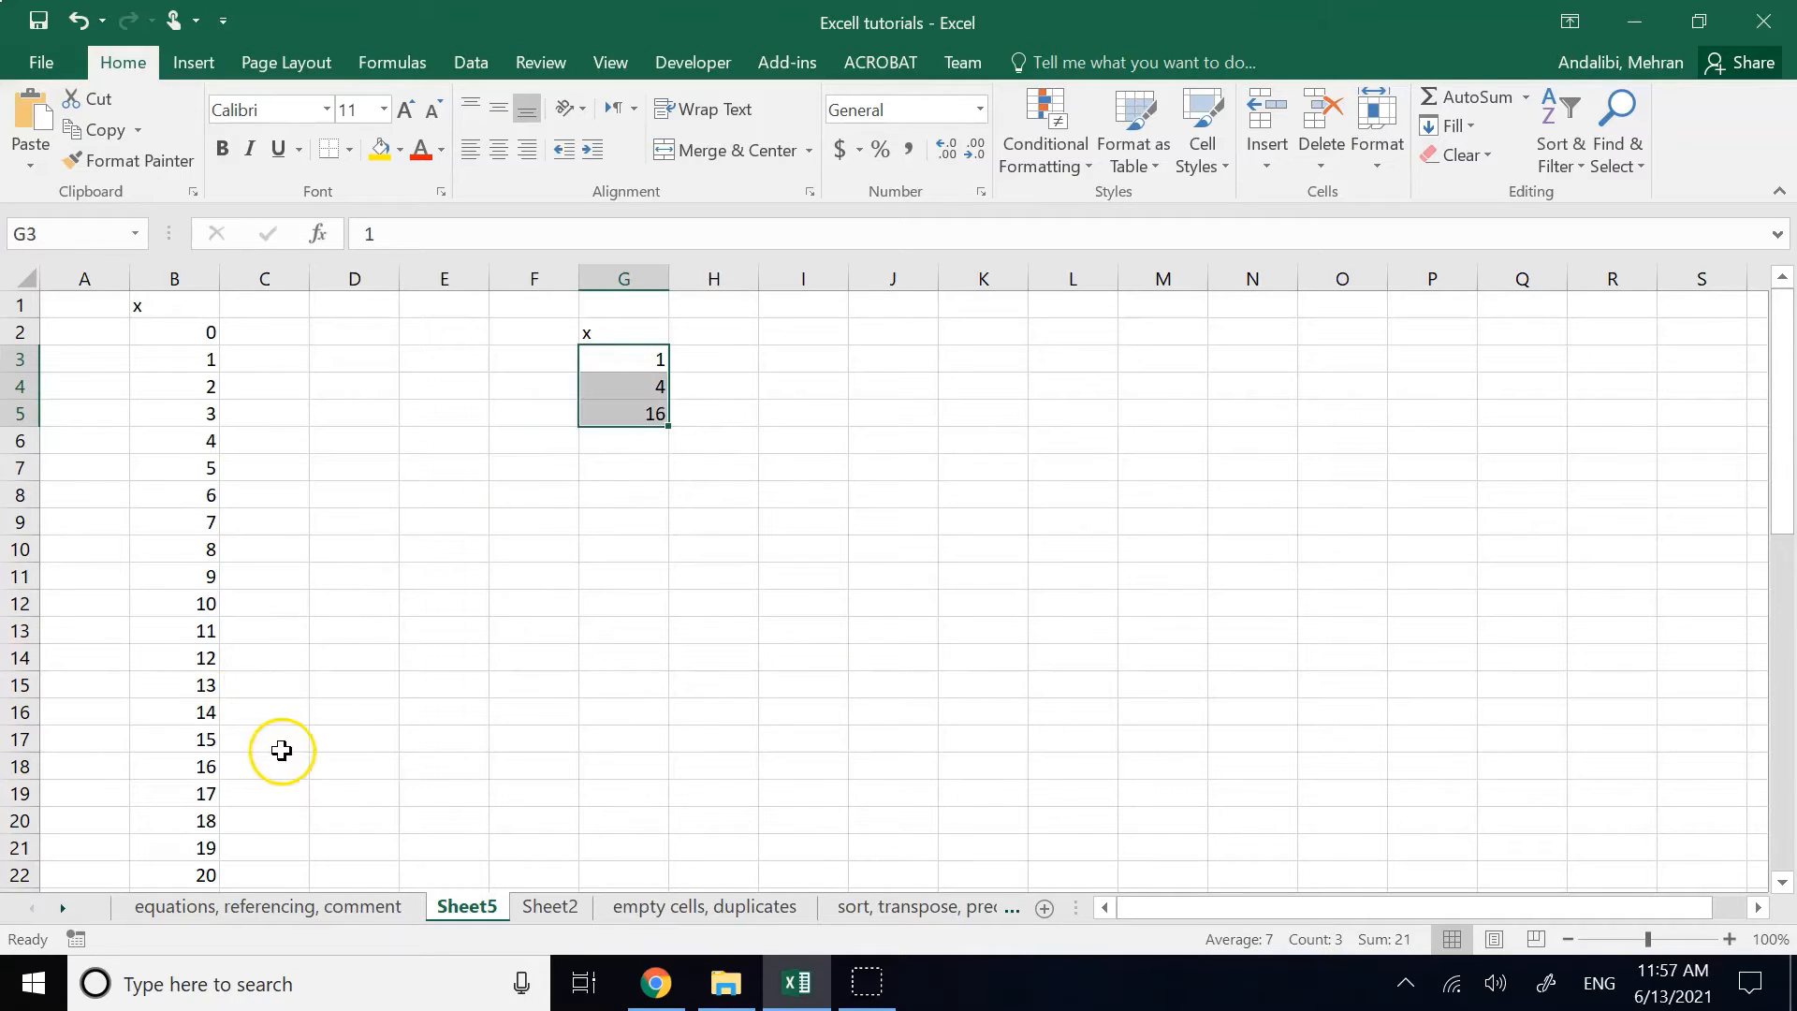
- Enter 64 in G6 as the next value of the series and select the empty cell G7 below it
left_click(613, 443)
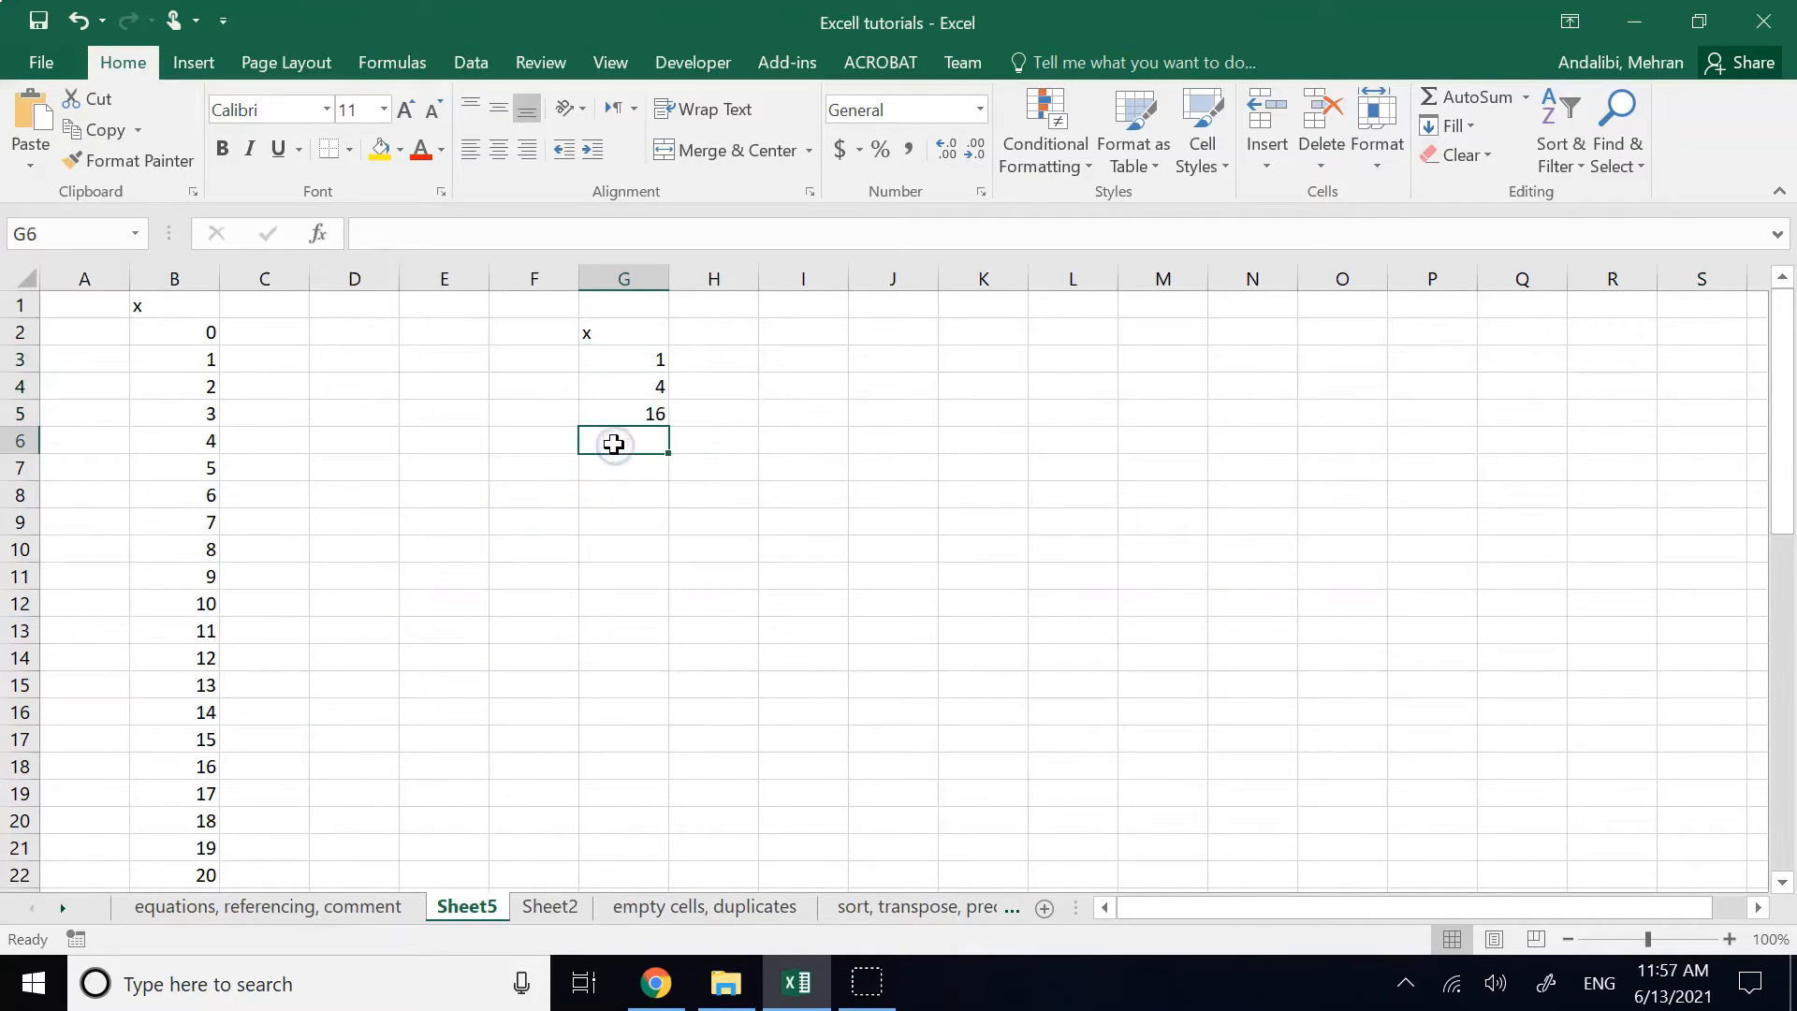
type("64")
key("Return")
key("Return")
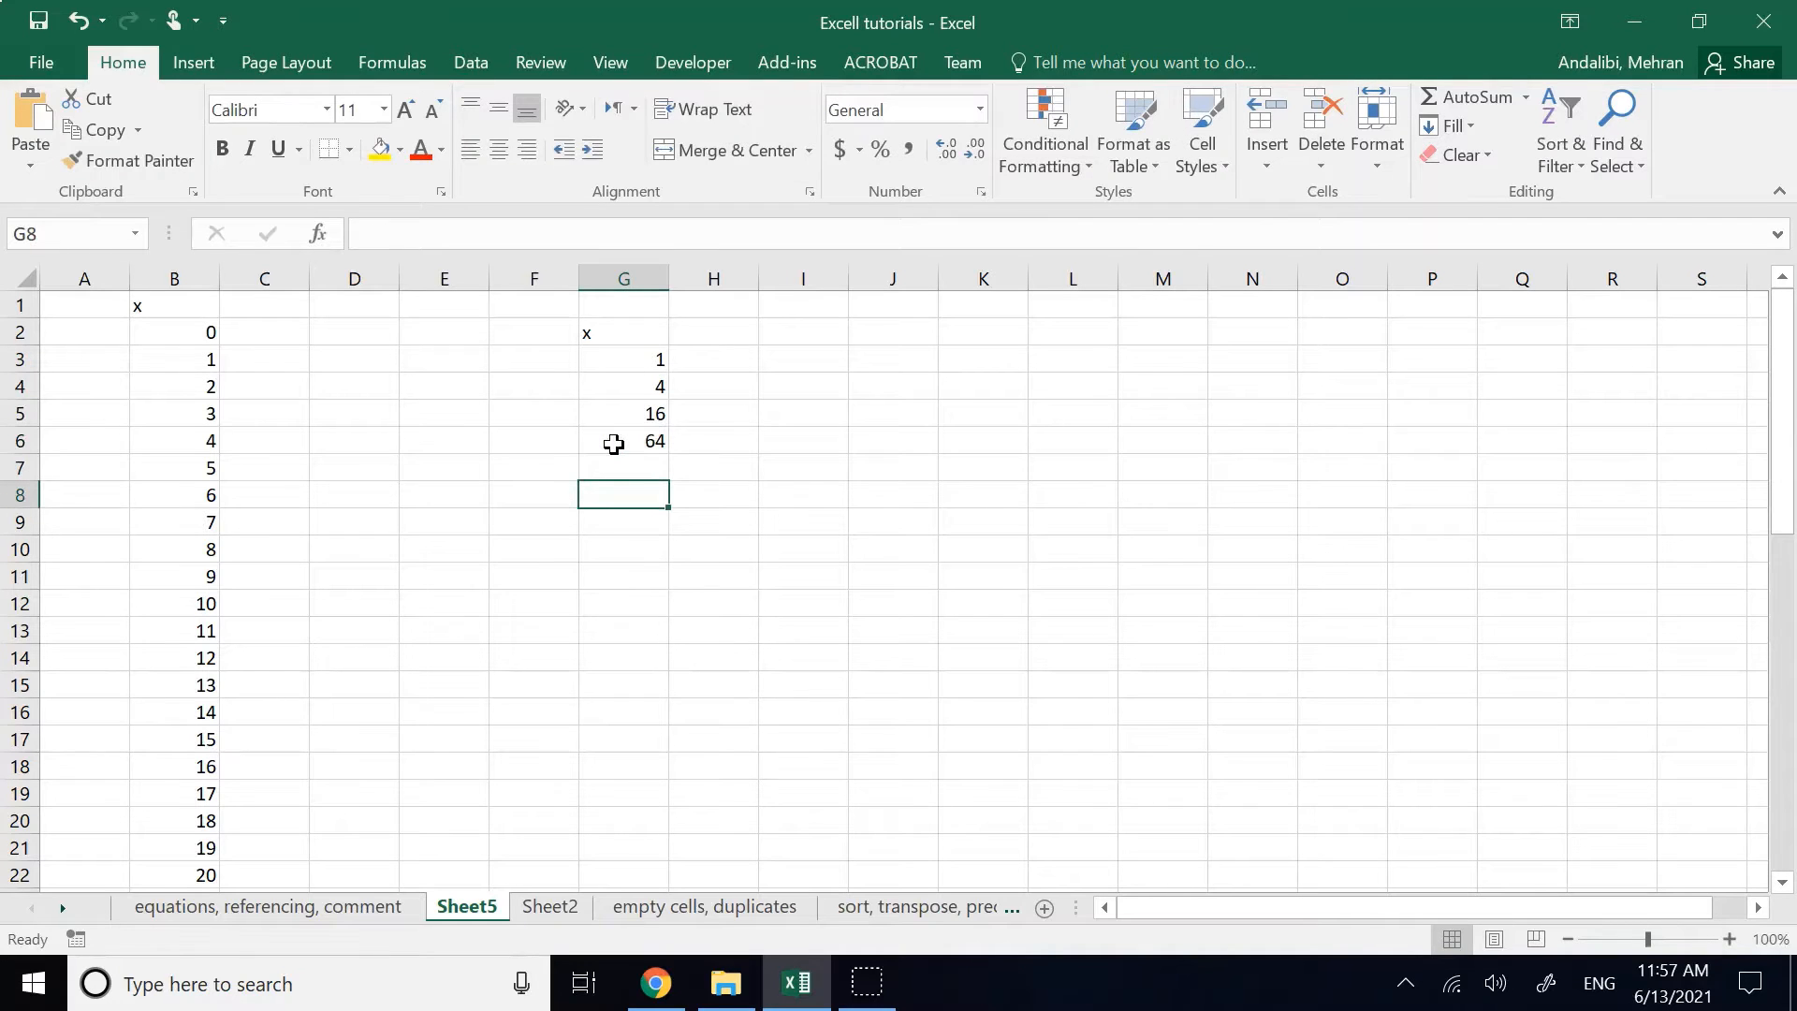
left_click(641, 469)
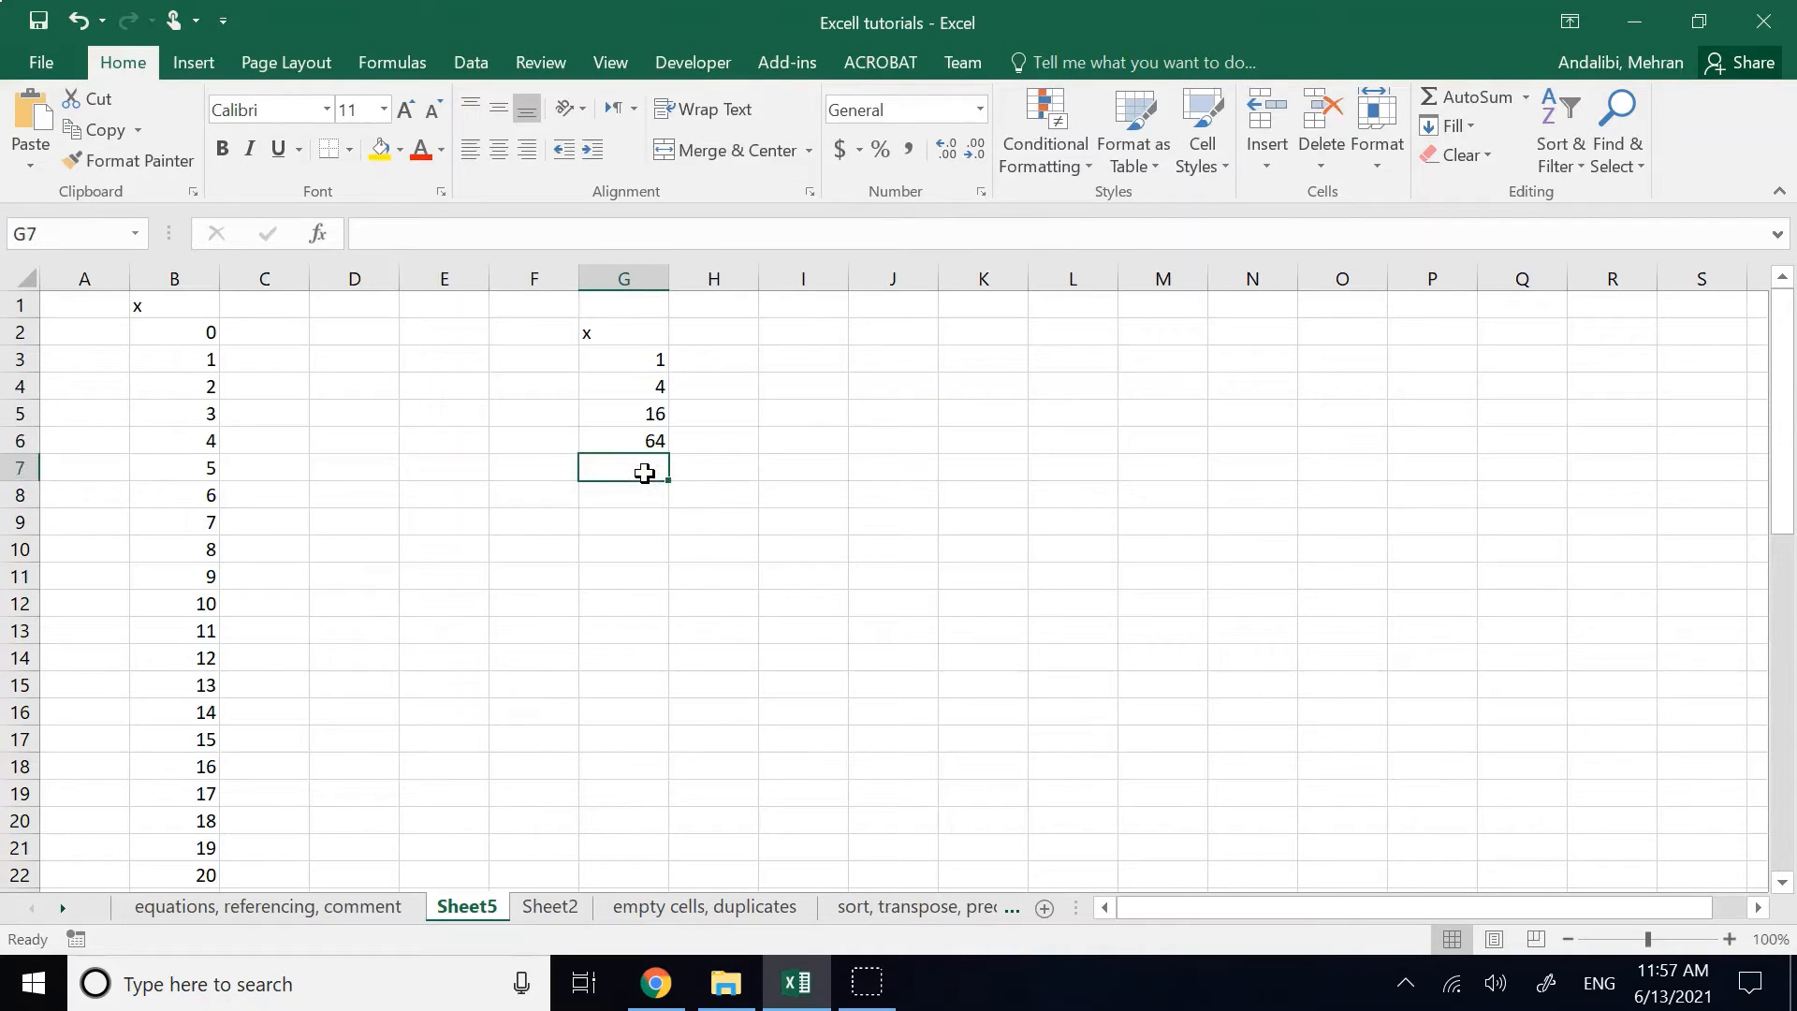
left_click(638, 464)
left_click(638, 452)
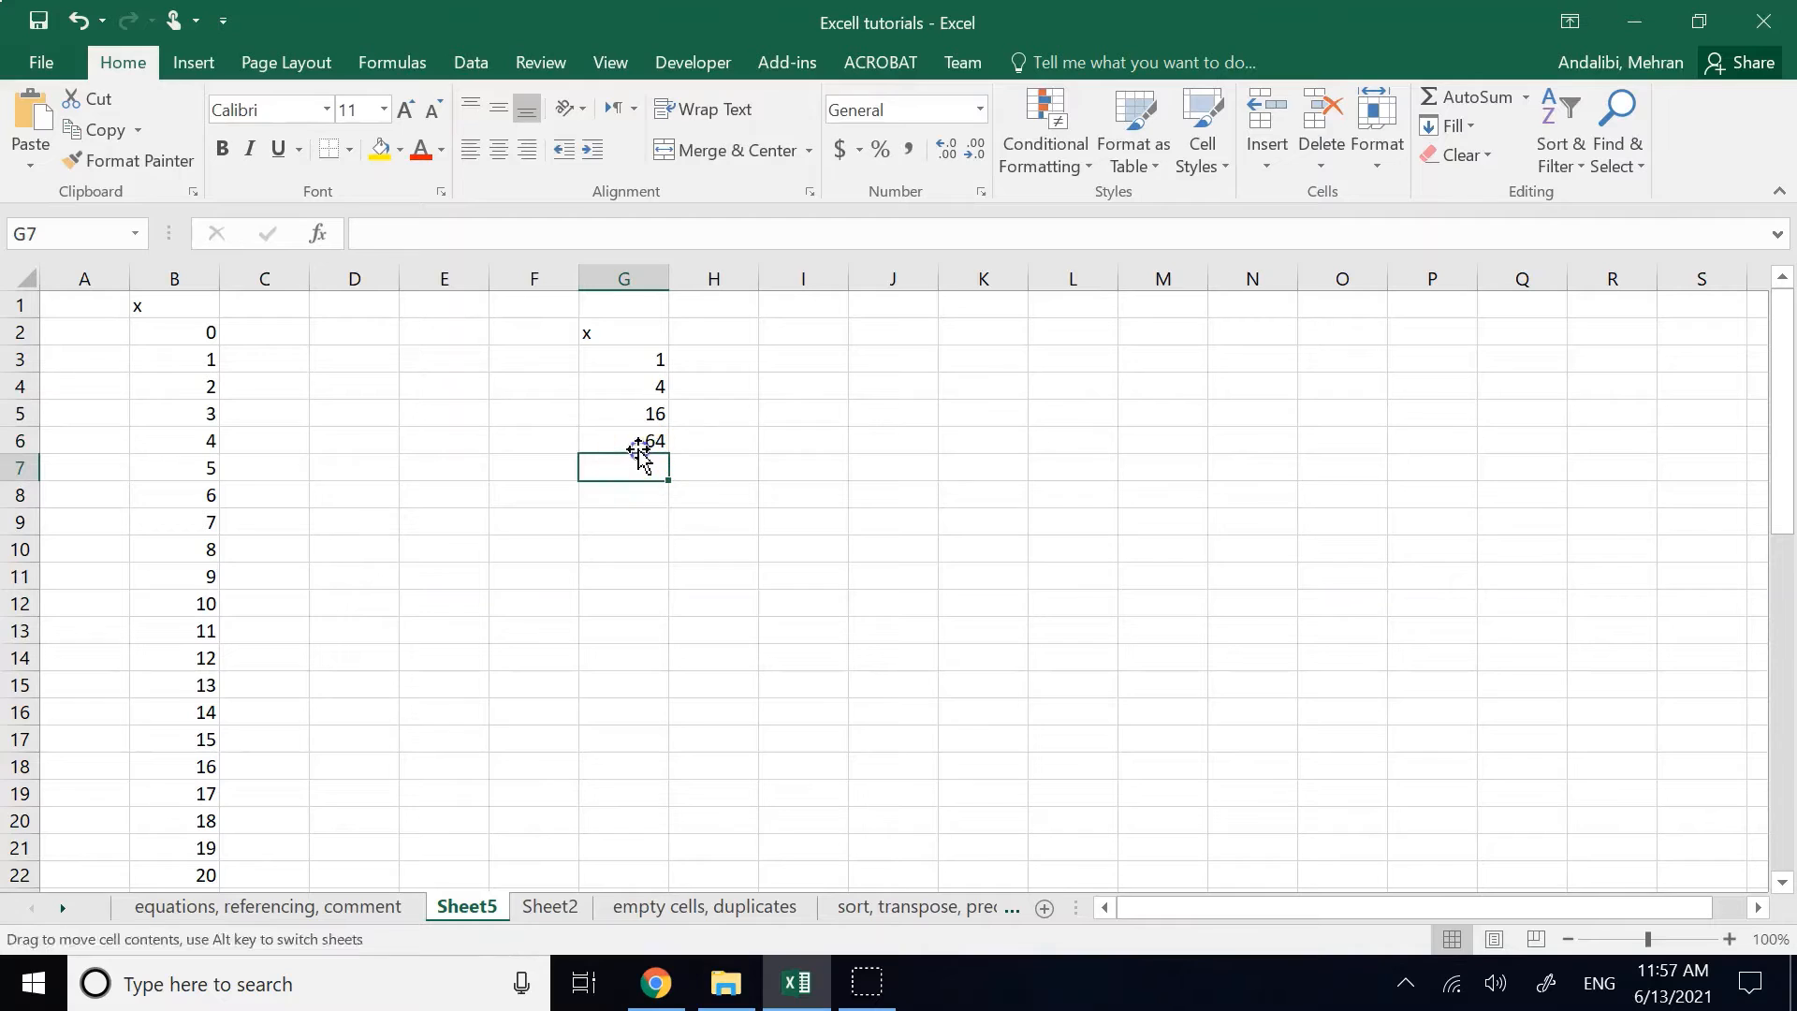
- Clear the typed values from G5 and G6 and select G4
left_click(626, 436)
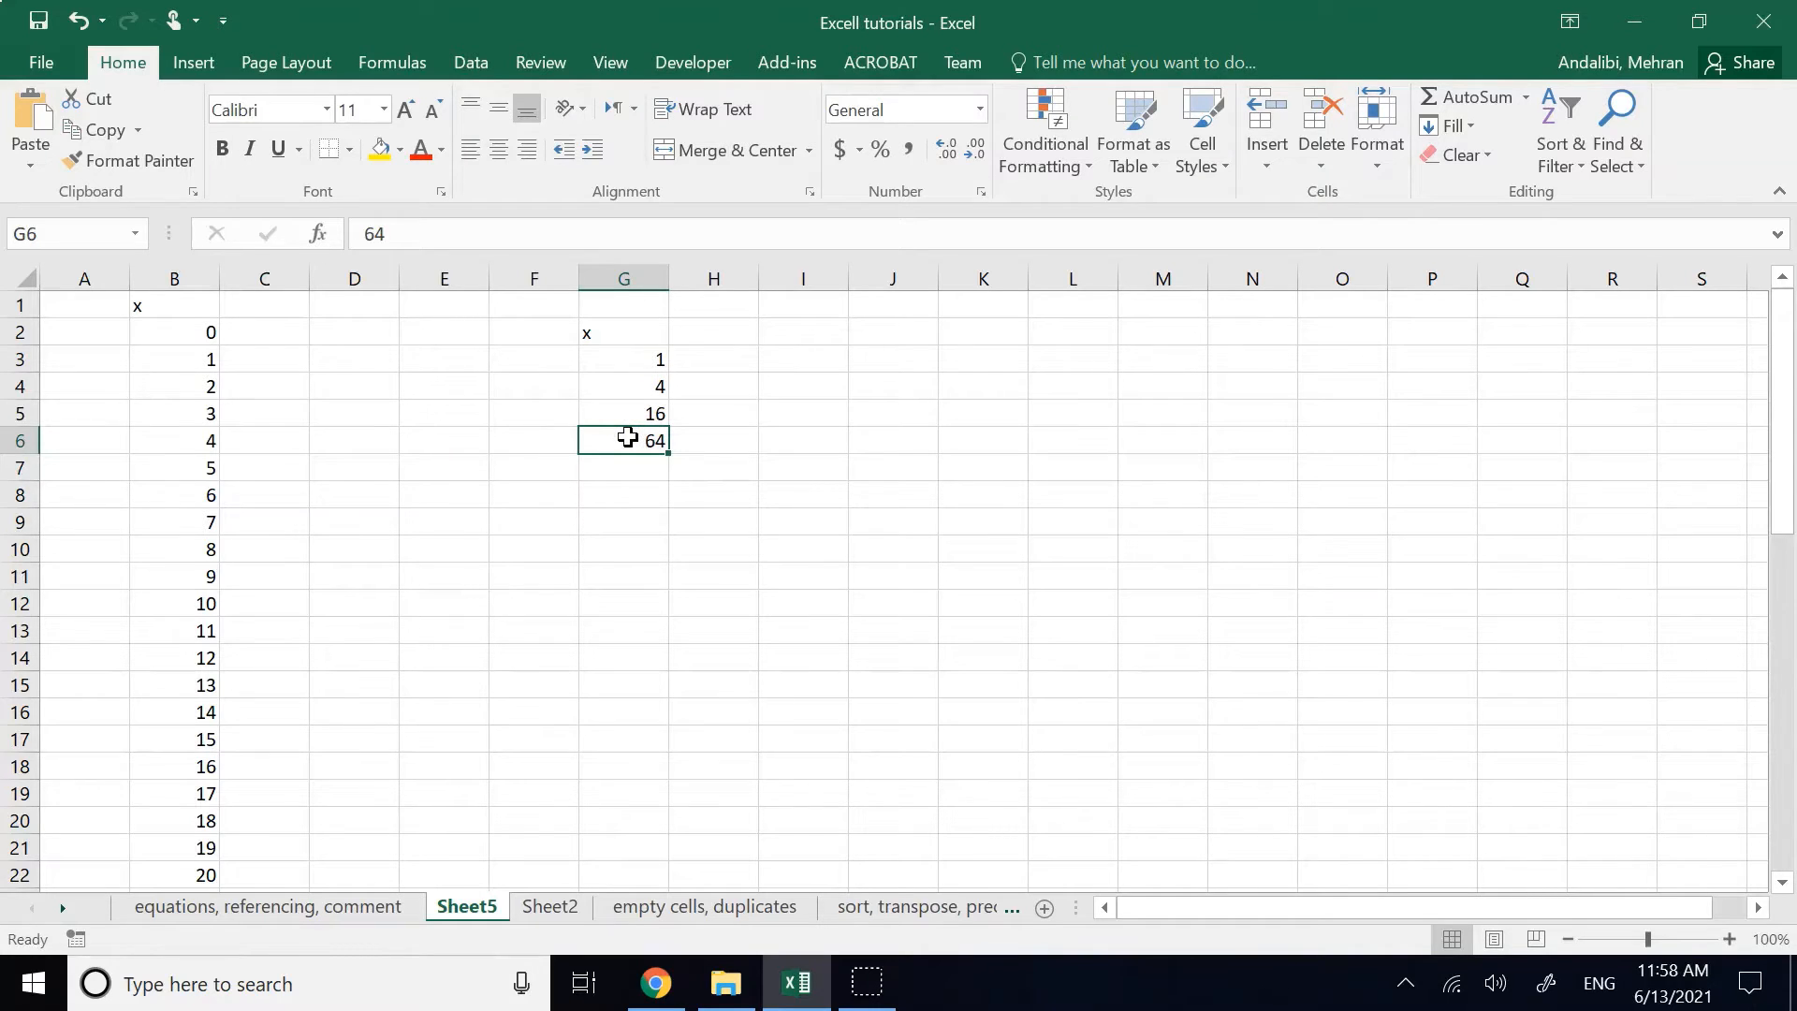
left_click(626, 382)
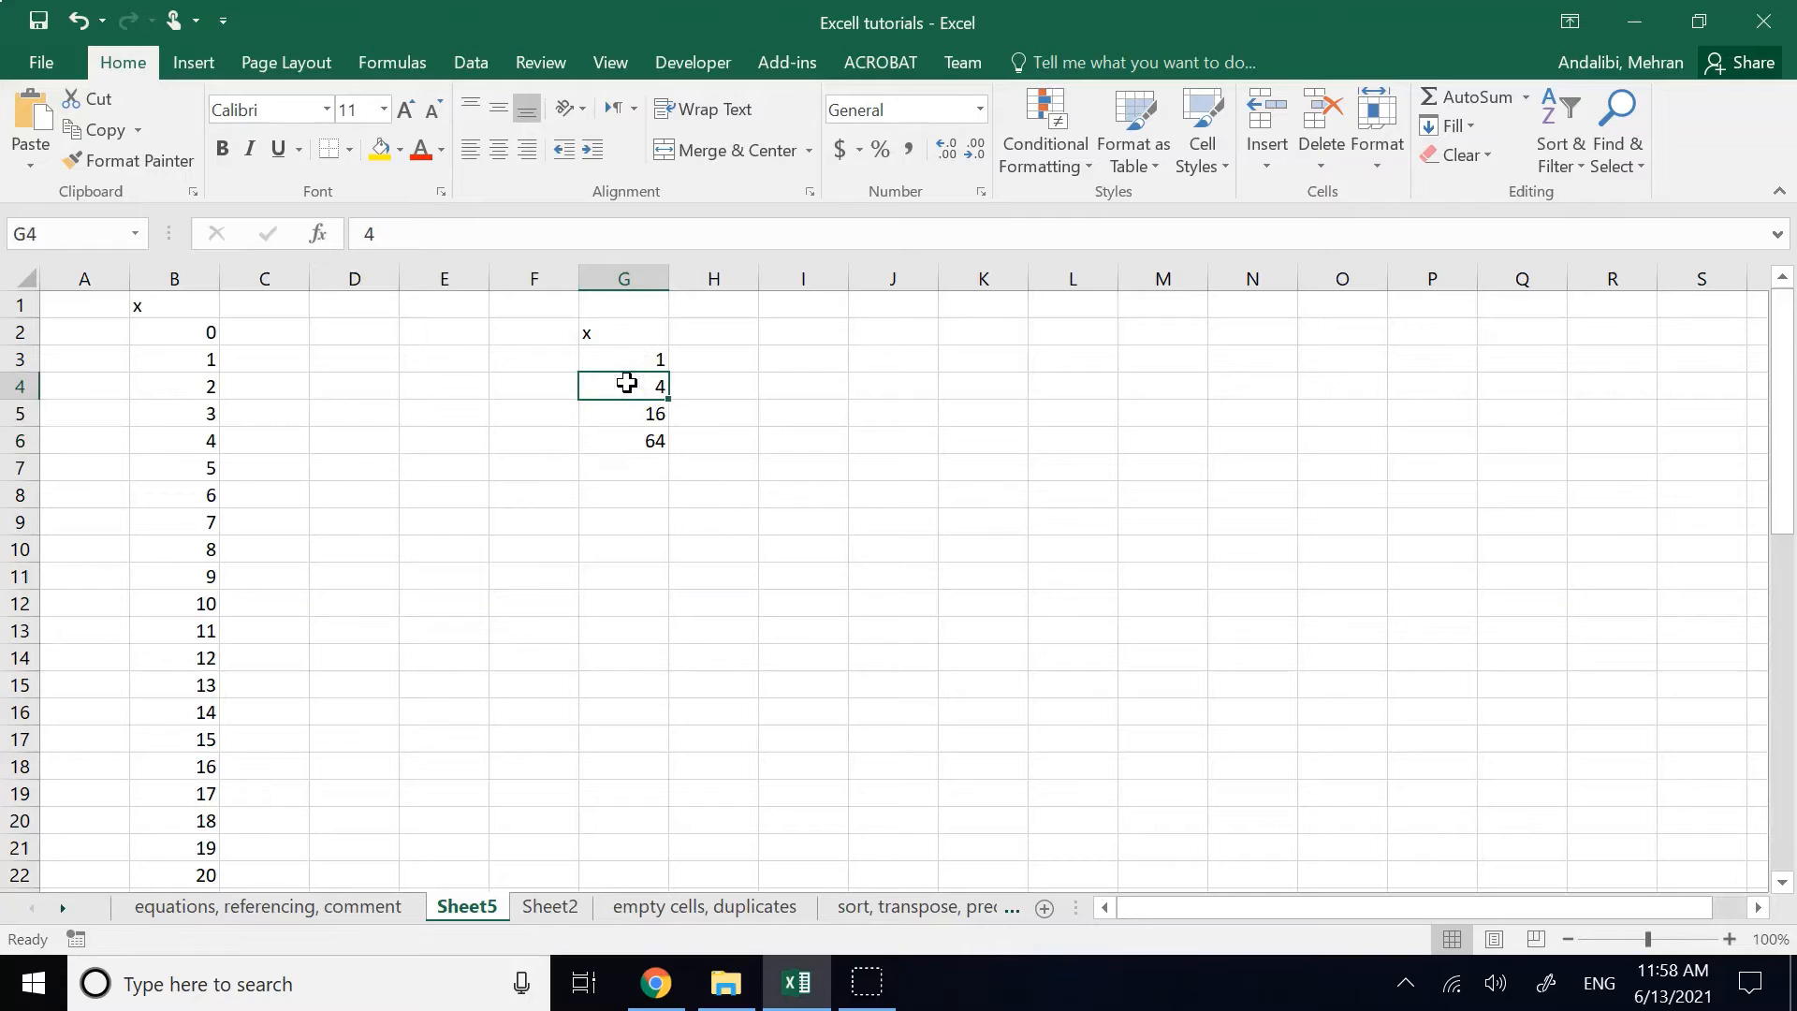
left_click(630, 356)
left_click(630, 412)
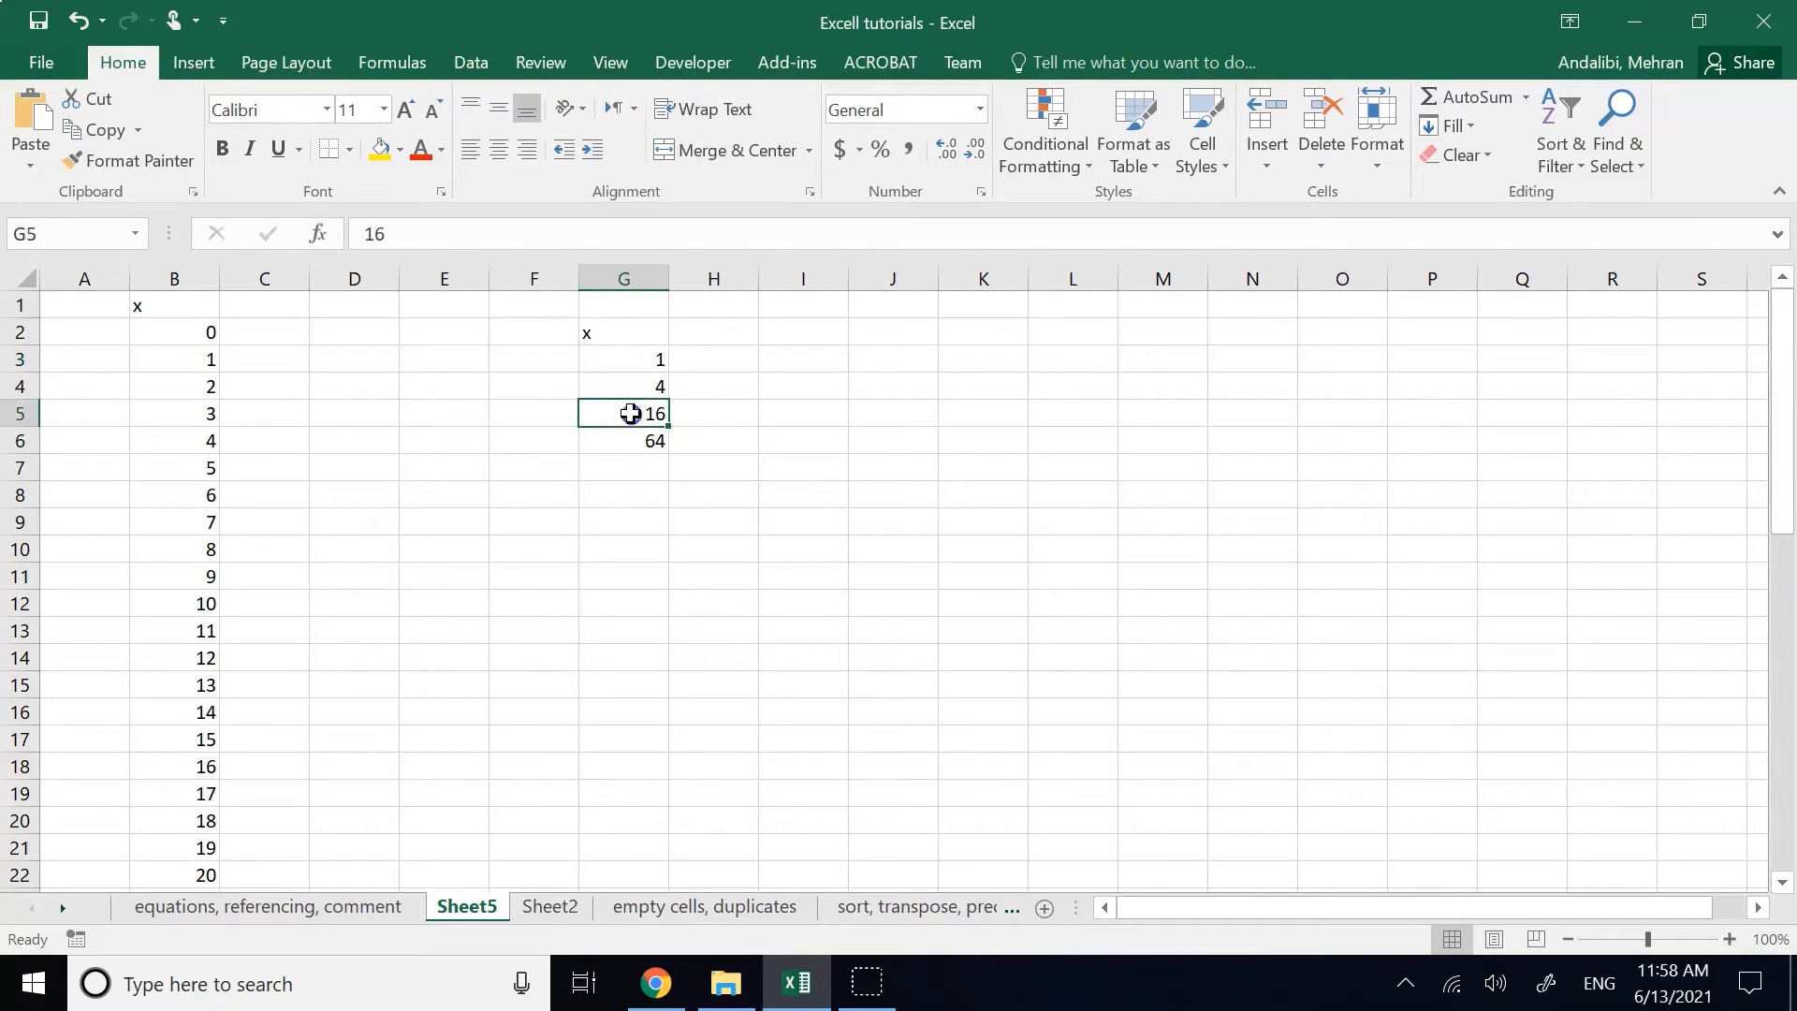
left_click(621, 387)
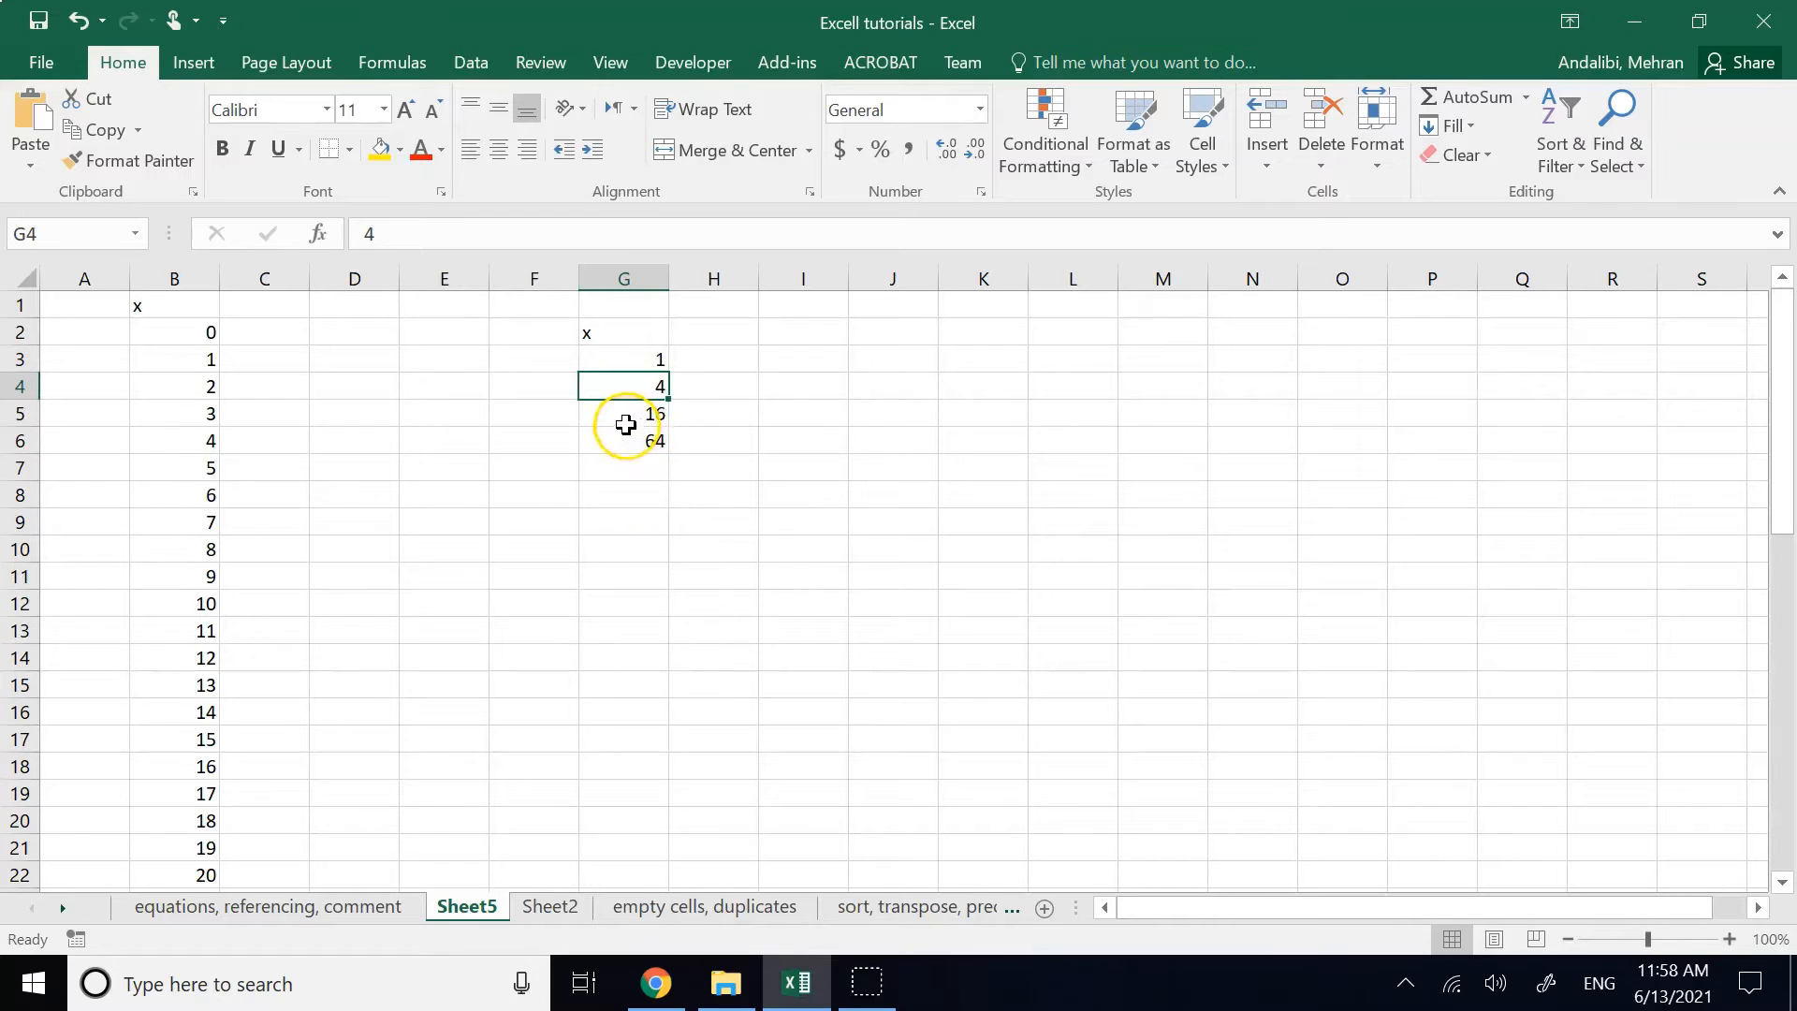
left_click(621, 419)
key("Delete")
left_click(623, 442)
key("Delete")
left_click(621, 393)
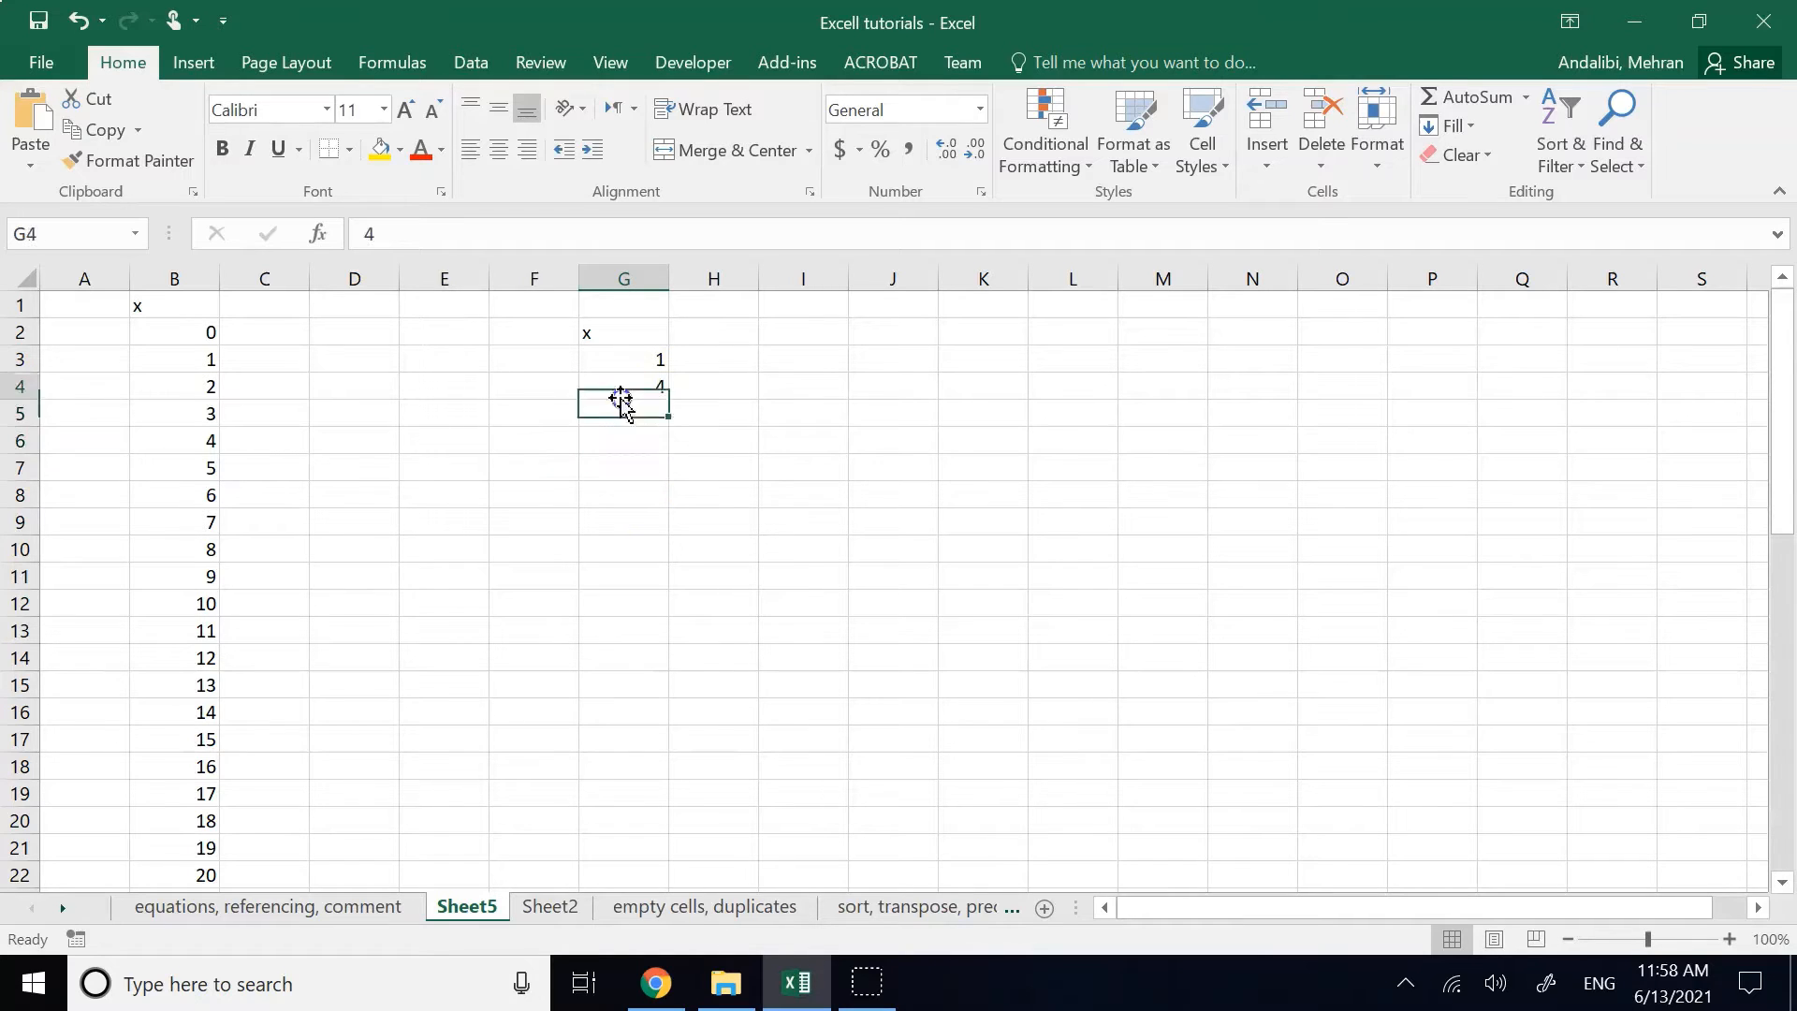
- On Sheet5, enter the formula =4*G3 in G4 in place of the typed value
left_click(157, 908)
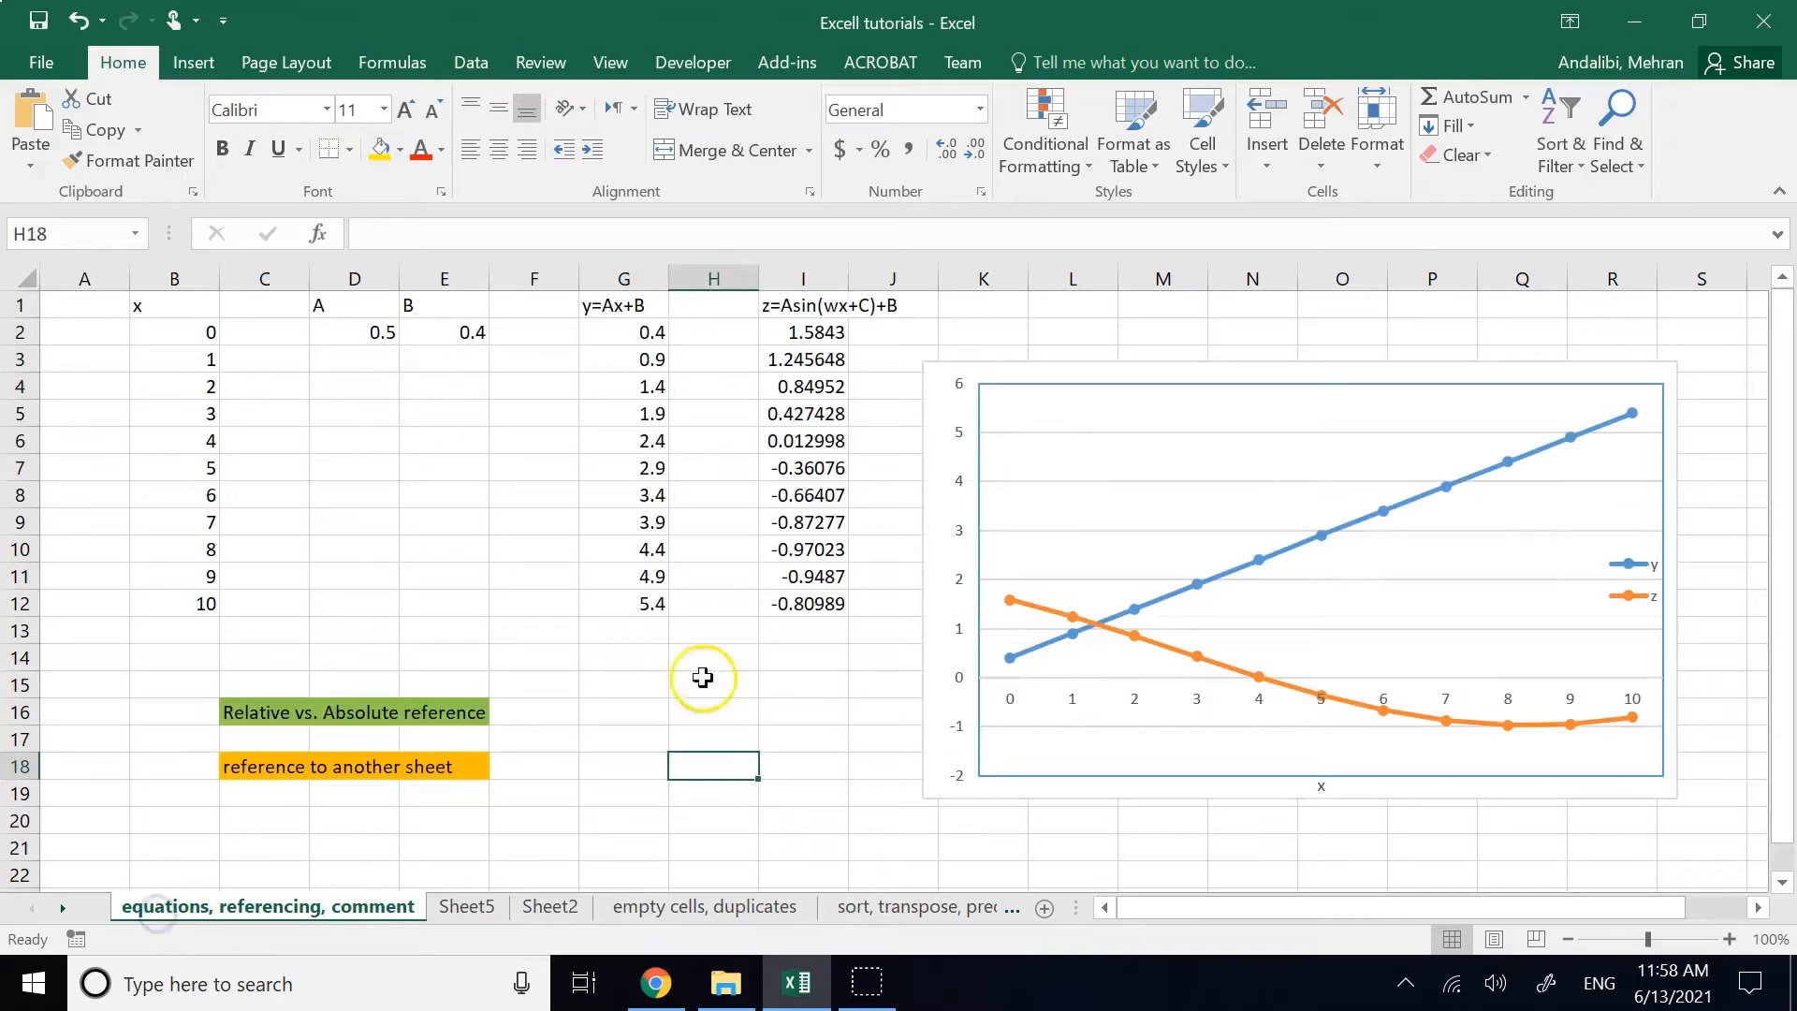
left_click(468, 907)
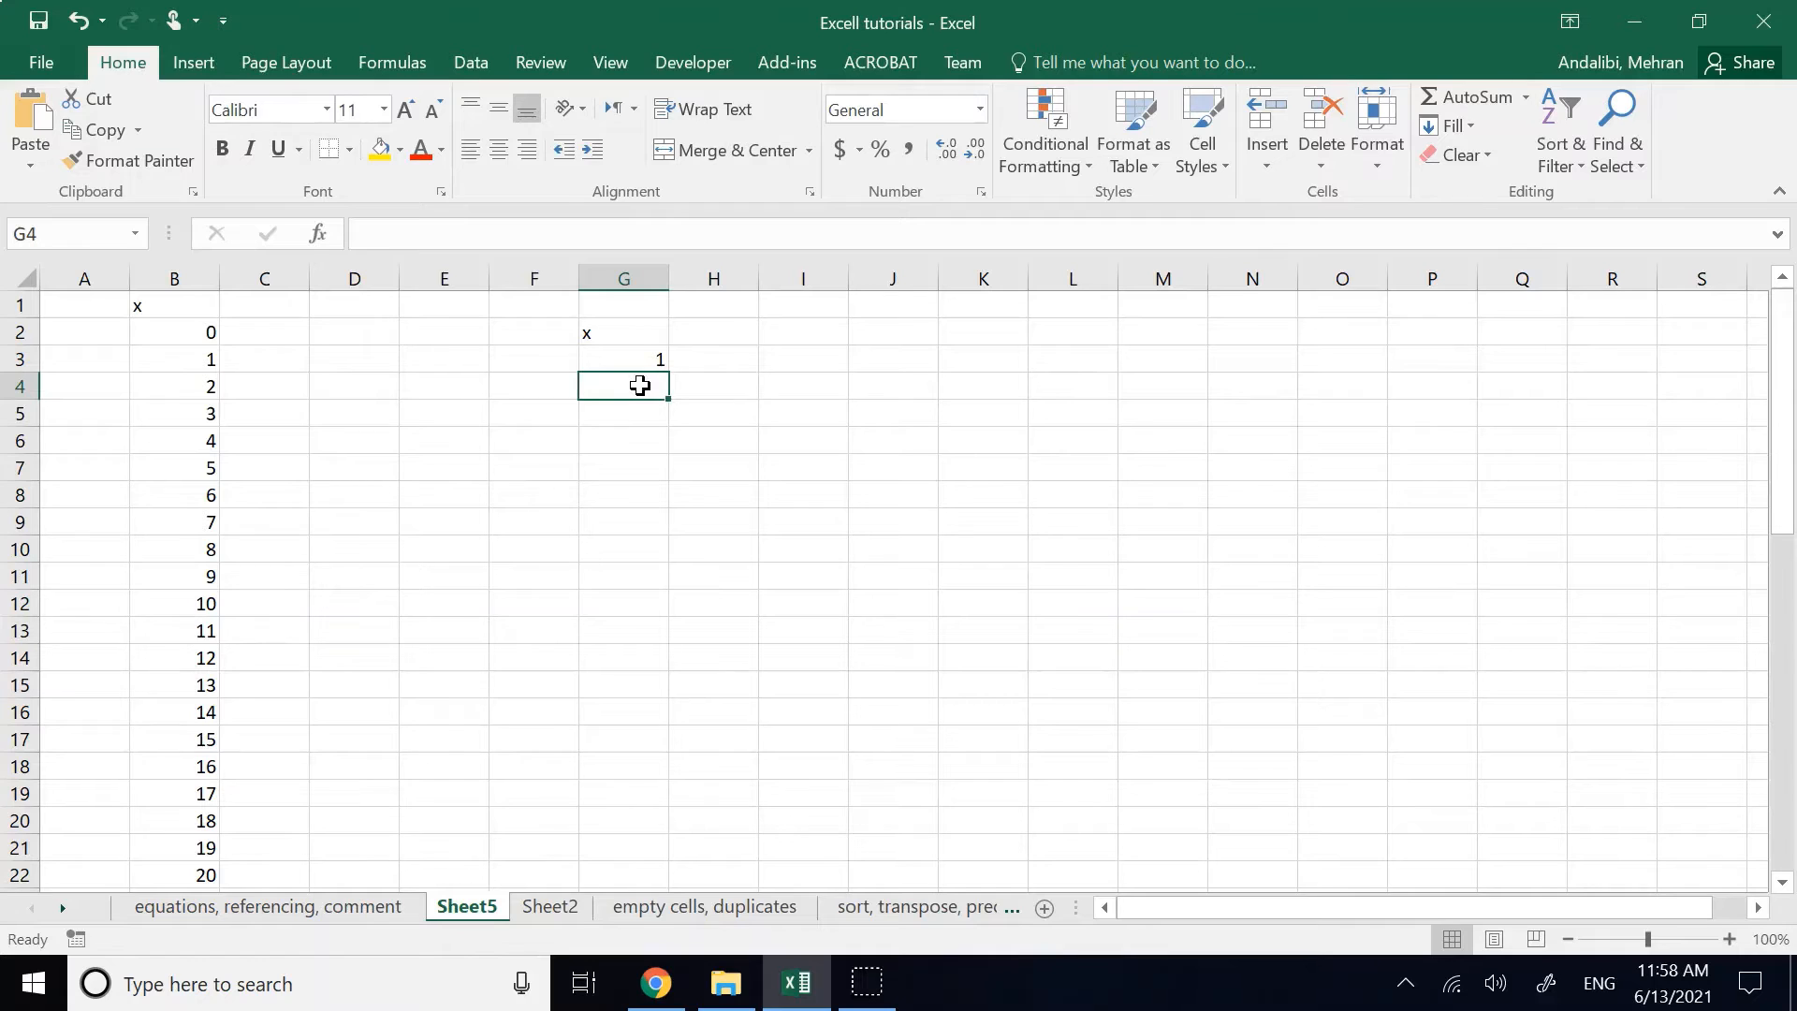
double_click(640, 385)
type("=")
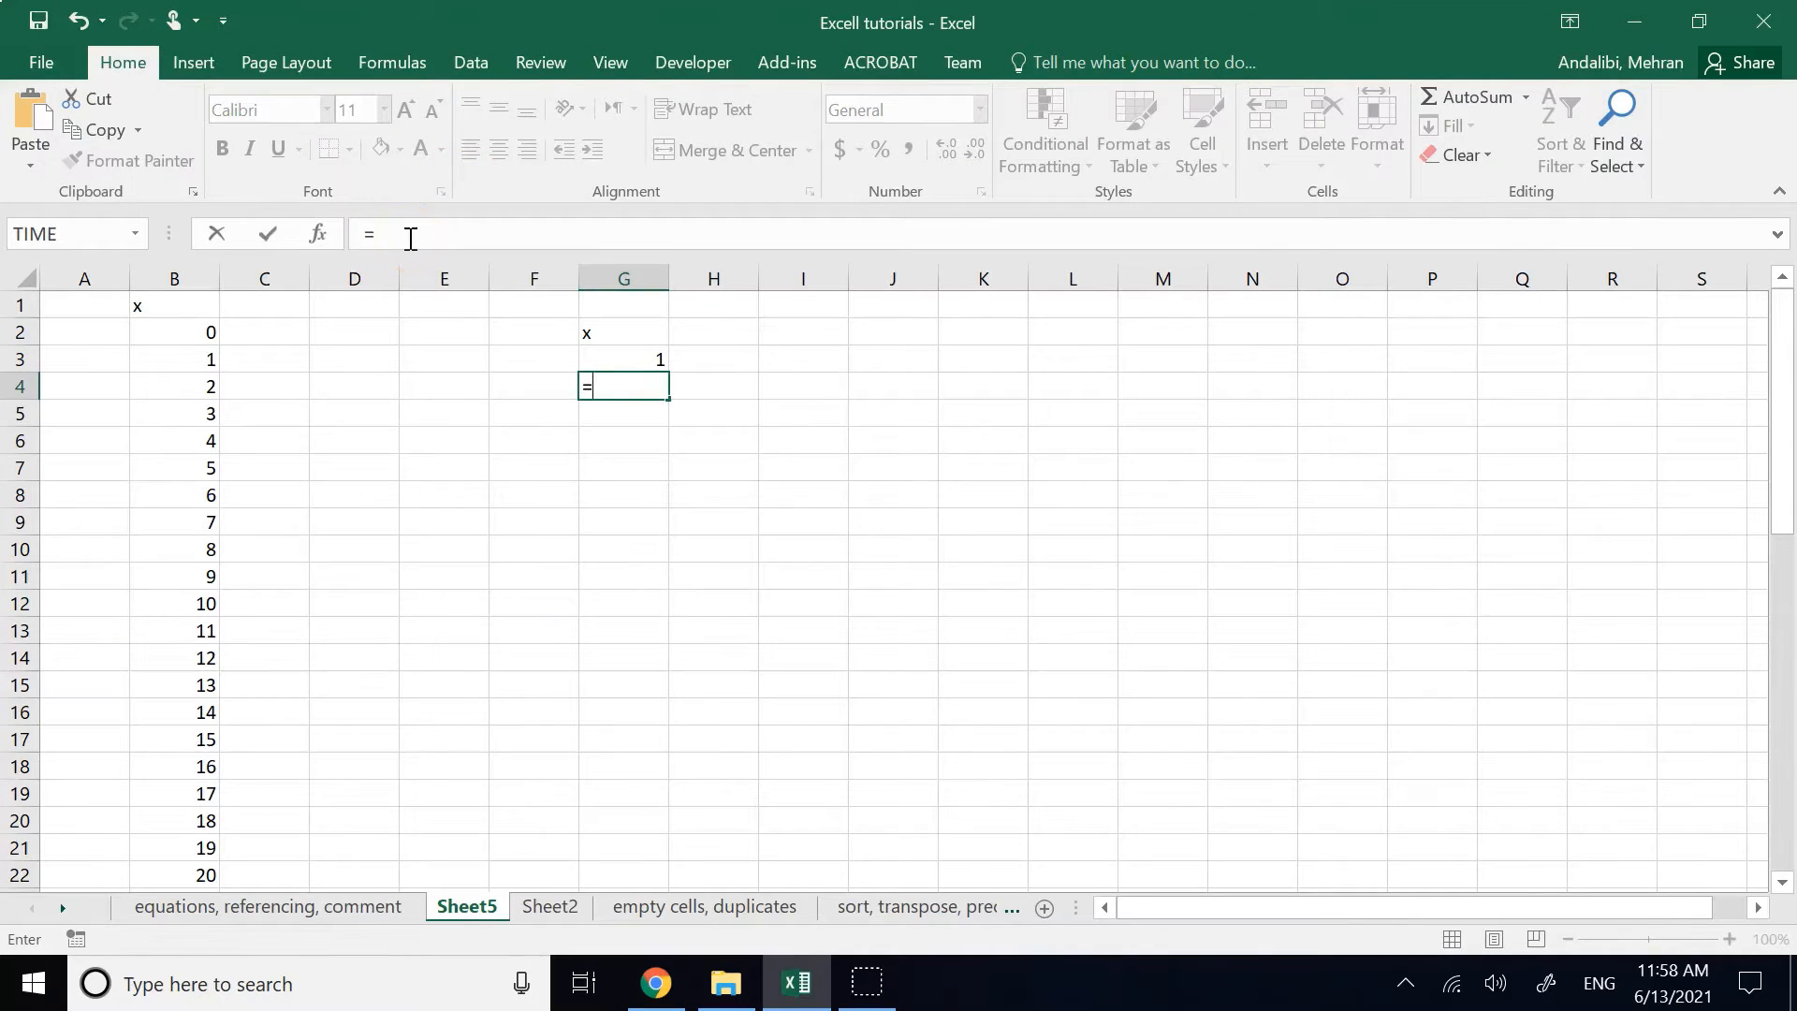
type("4*")
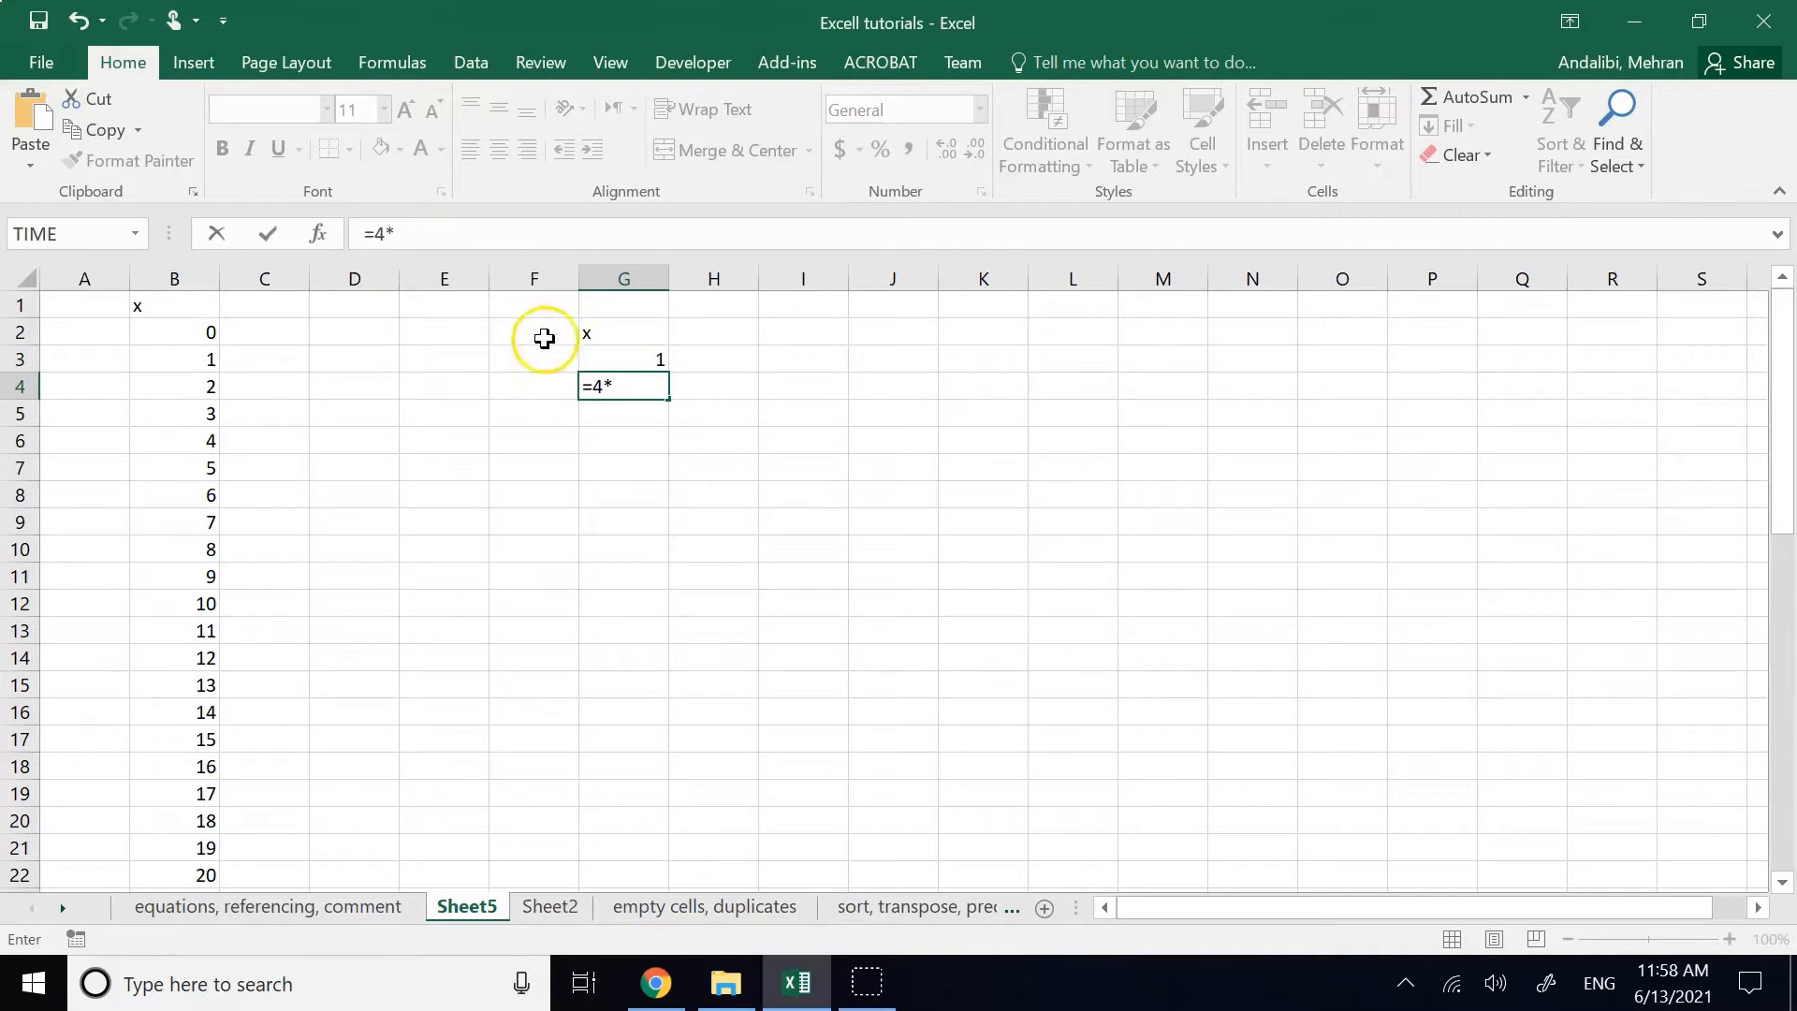
left_click(628, 360)
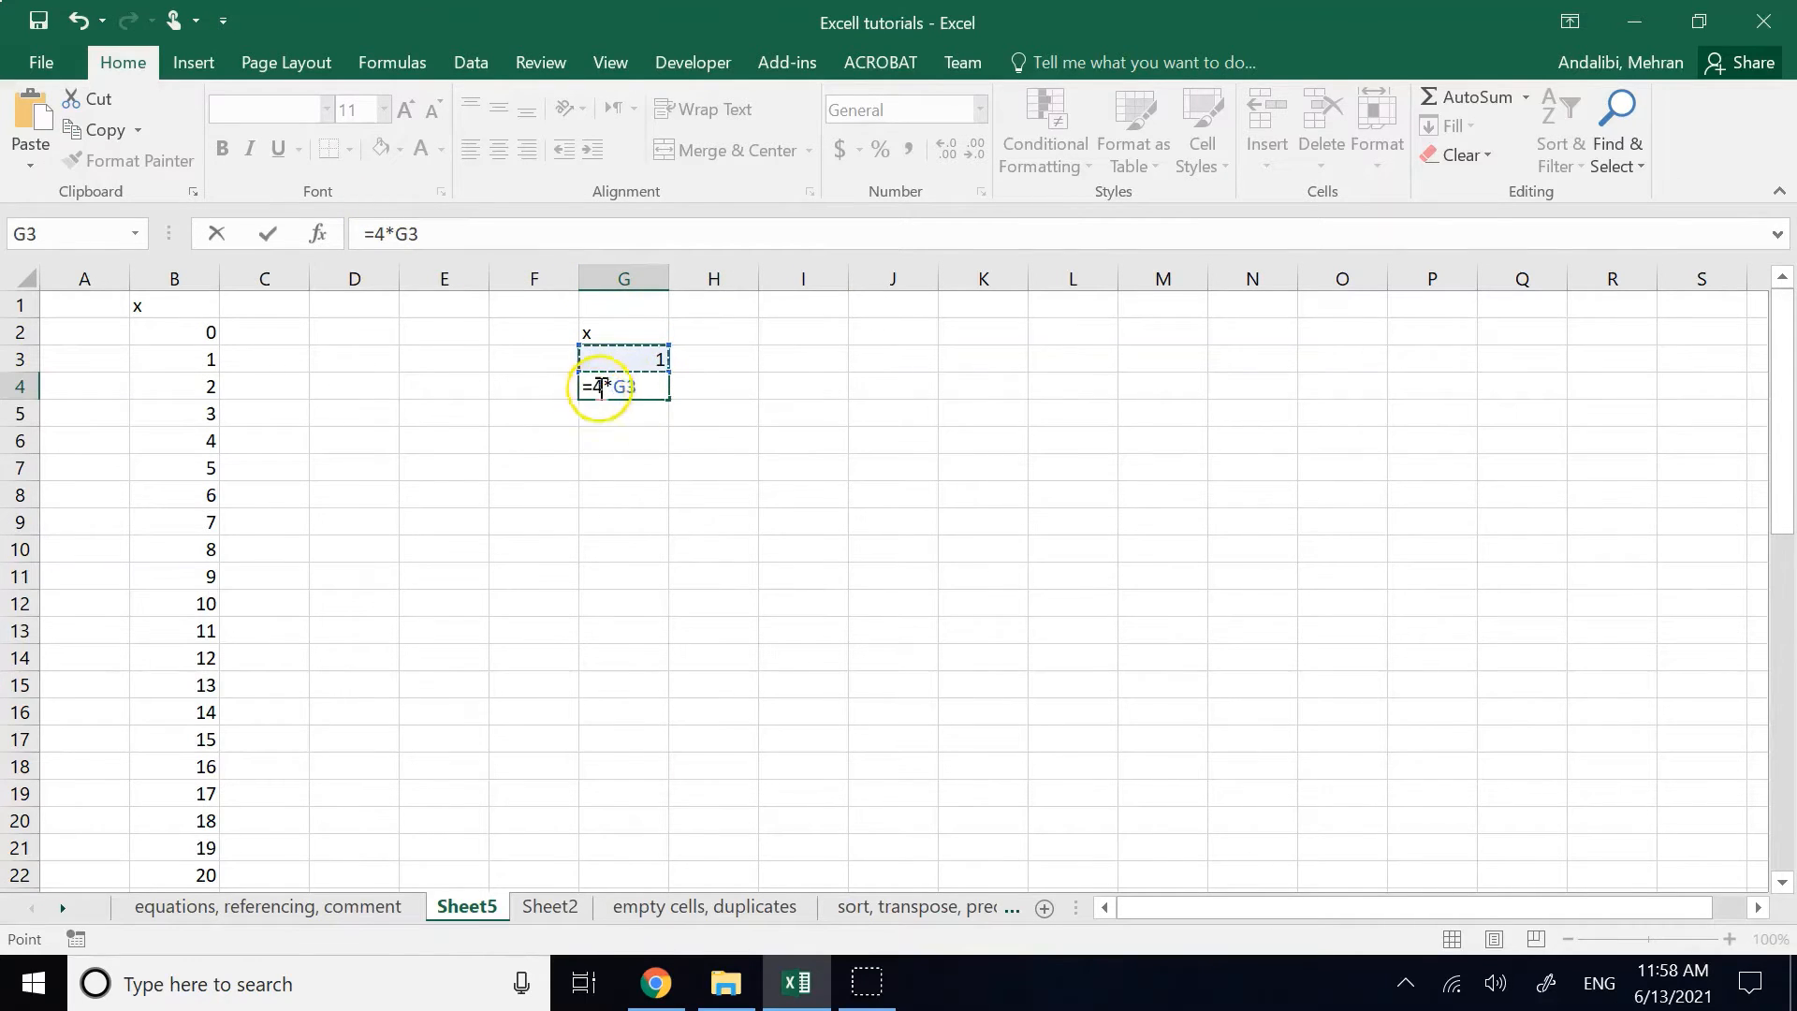
key("Return")
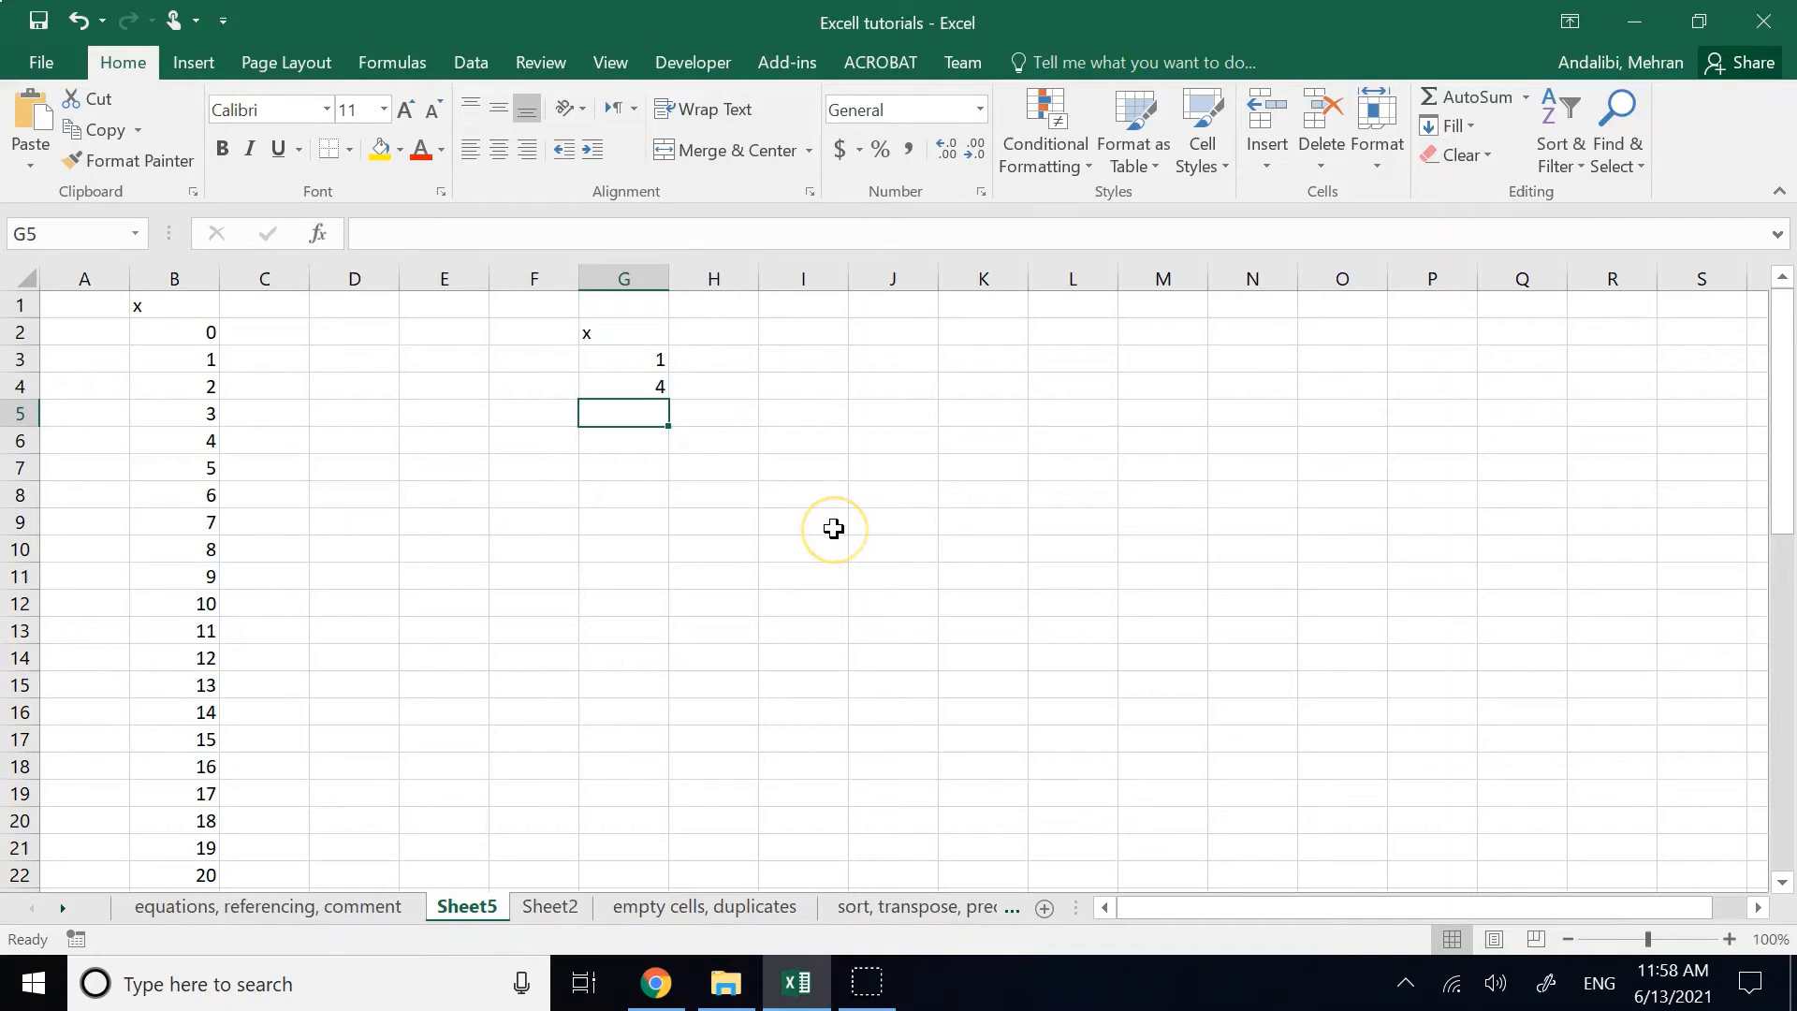
- Try AutoFilling the formula in G4 down to G5, and undo the fill
left_click(640, 381)
left_click_drag(669, 396, 669, 424)
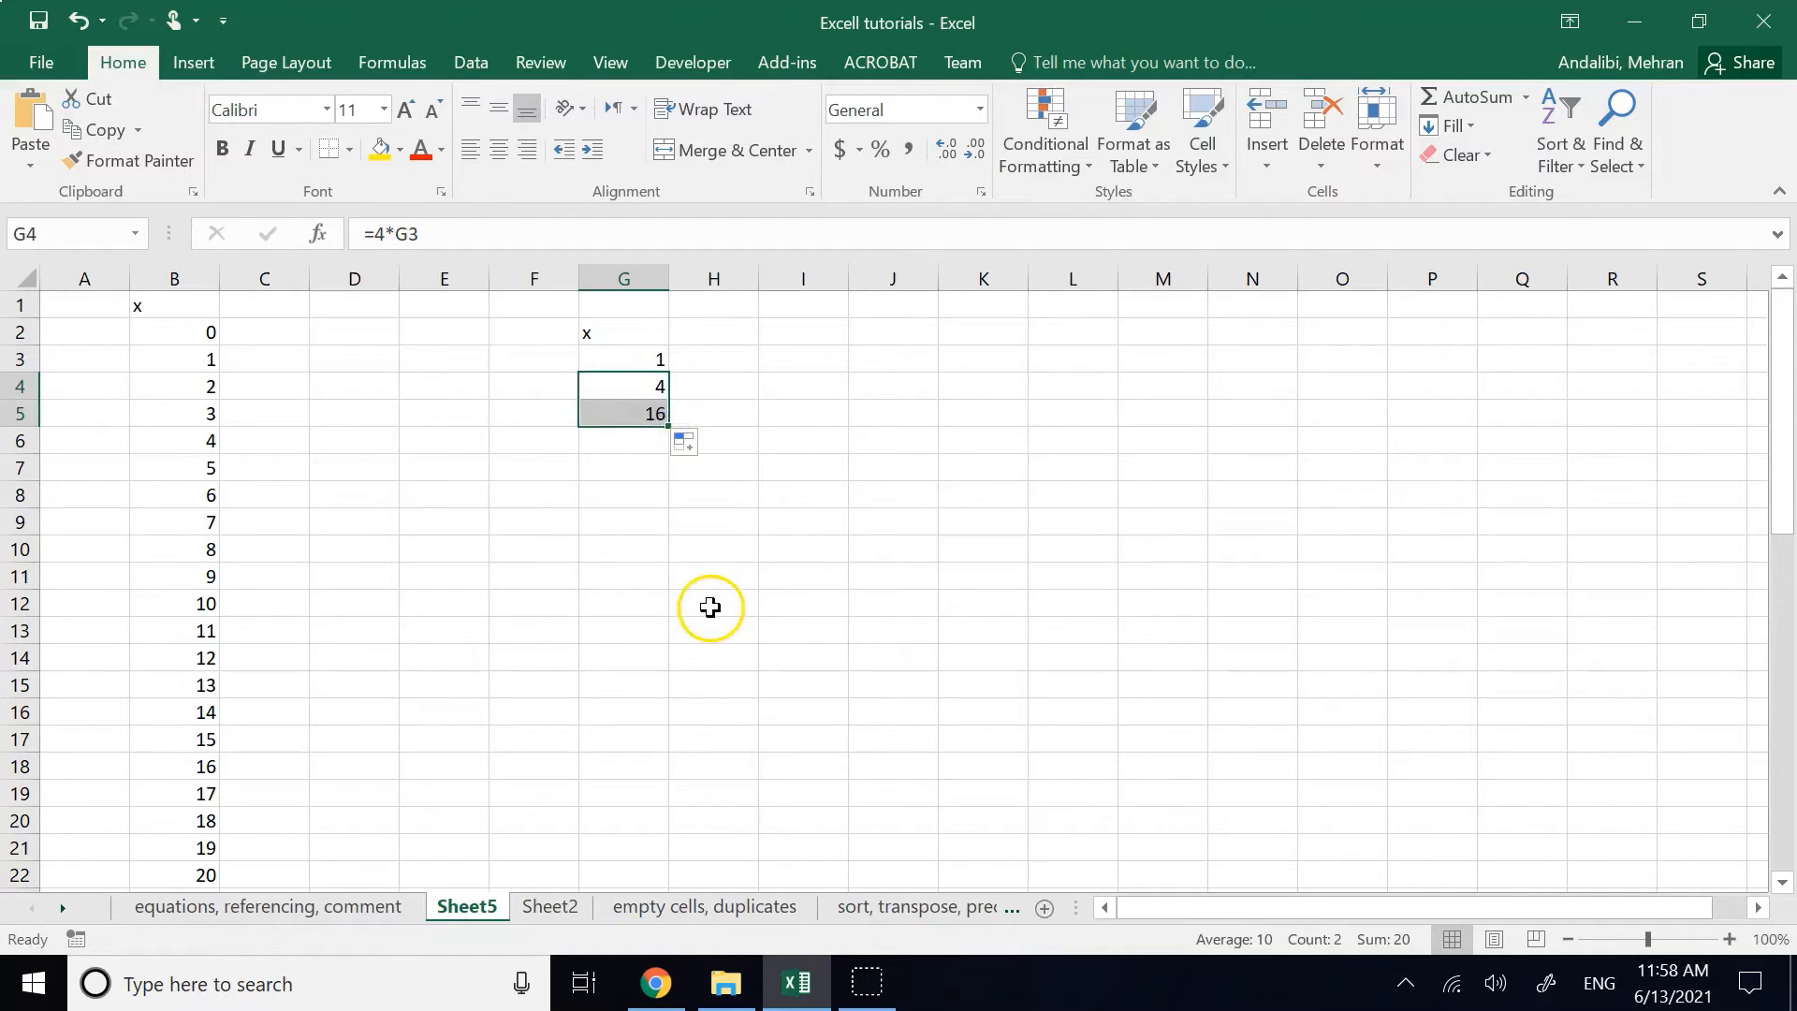
left_click(729, 376)
key("ctrl+z")
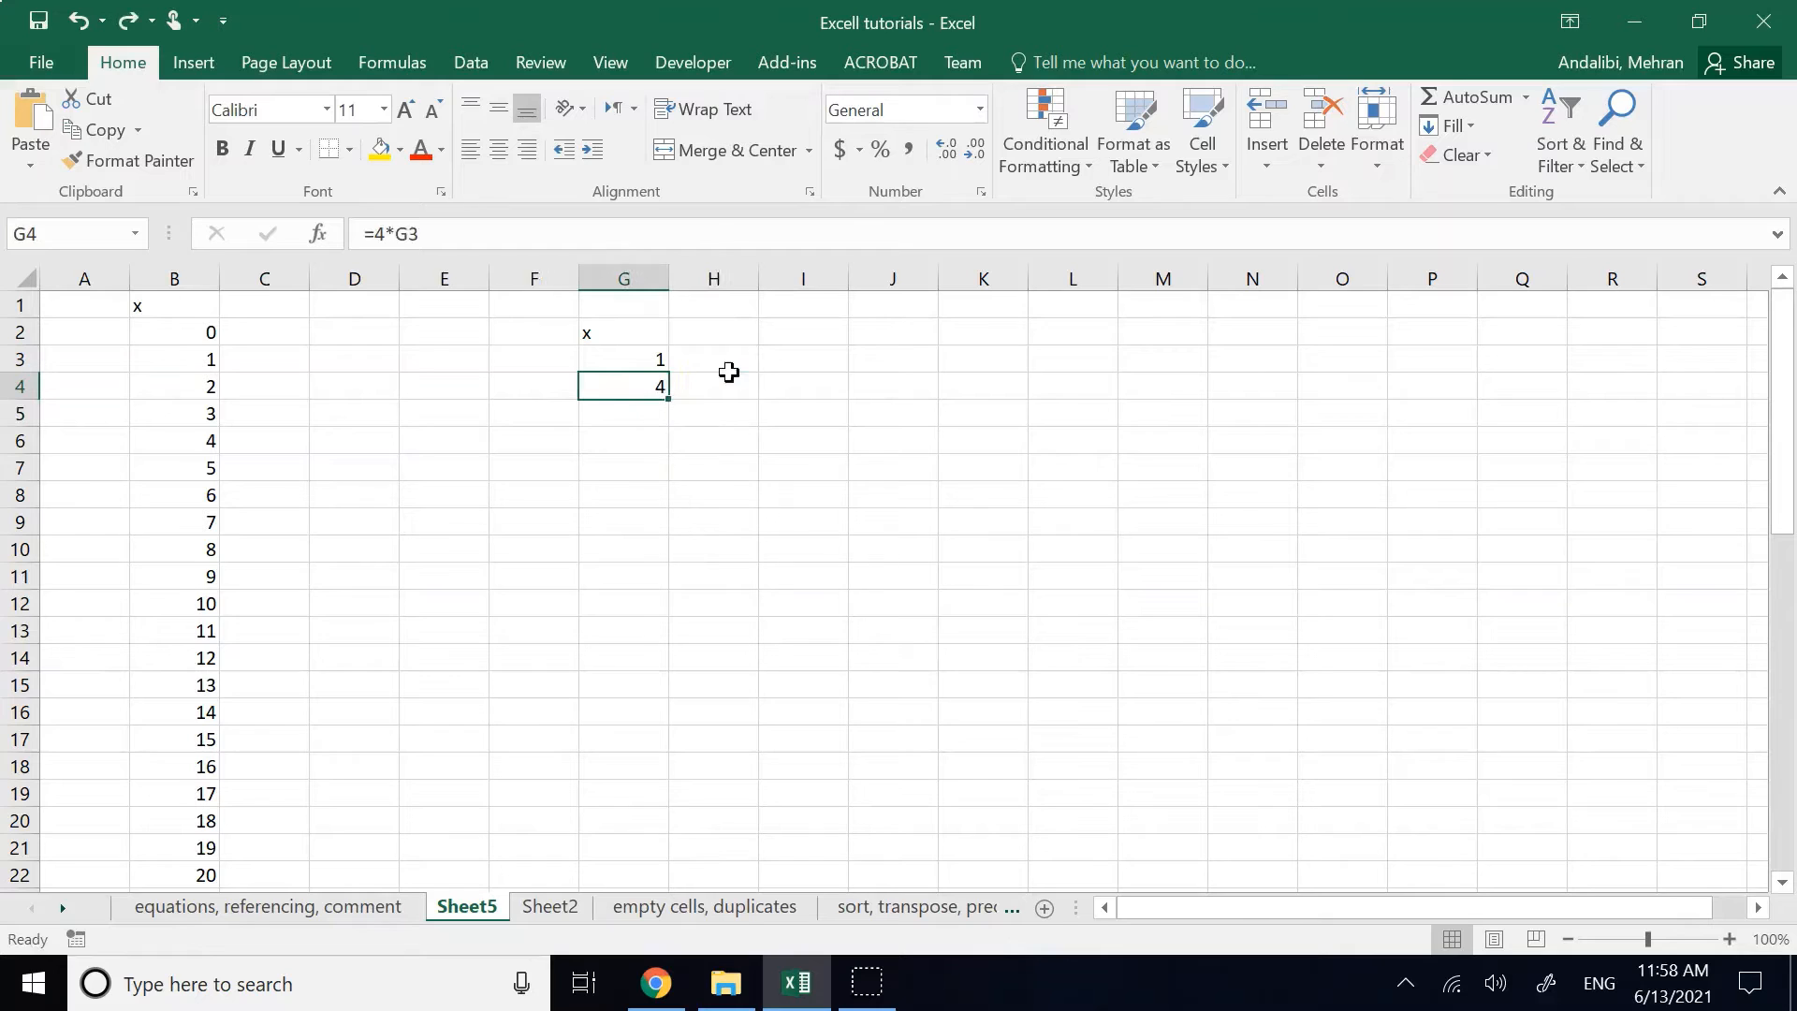
- AutoFill the formula in G4 down the column to G7
left_click(640, 392)
left_click(629, 358)
left_click(630, 384)
left_click_drag(669, 396, 669, 396)
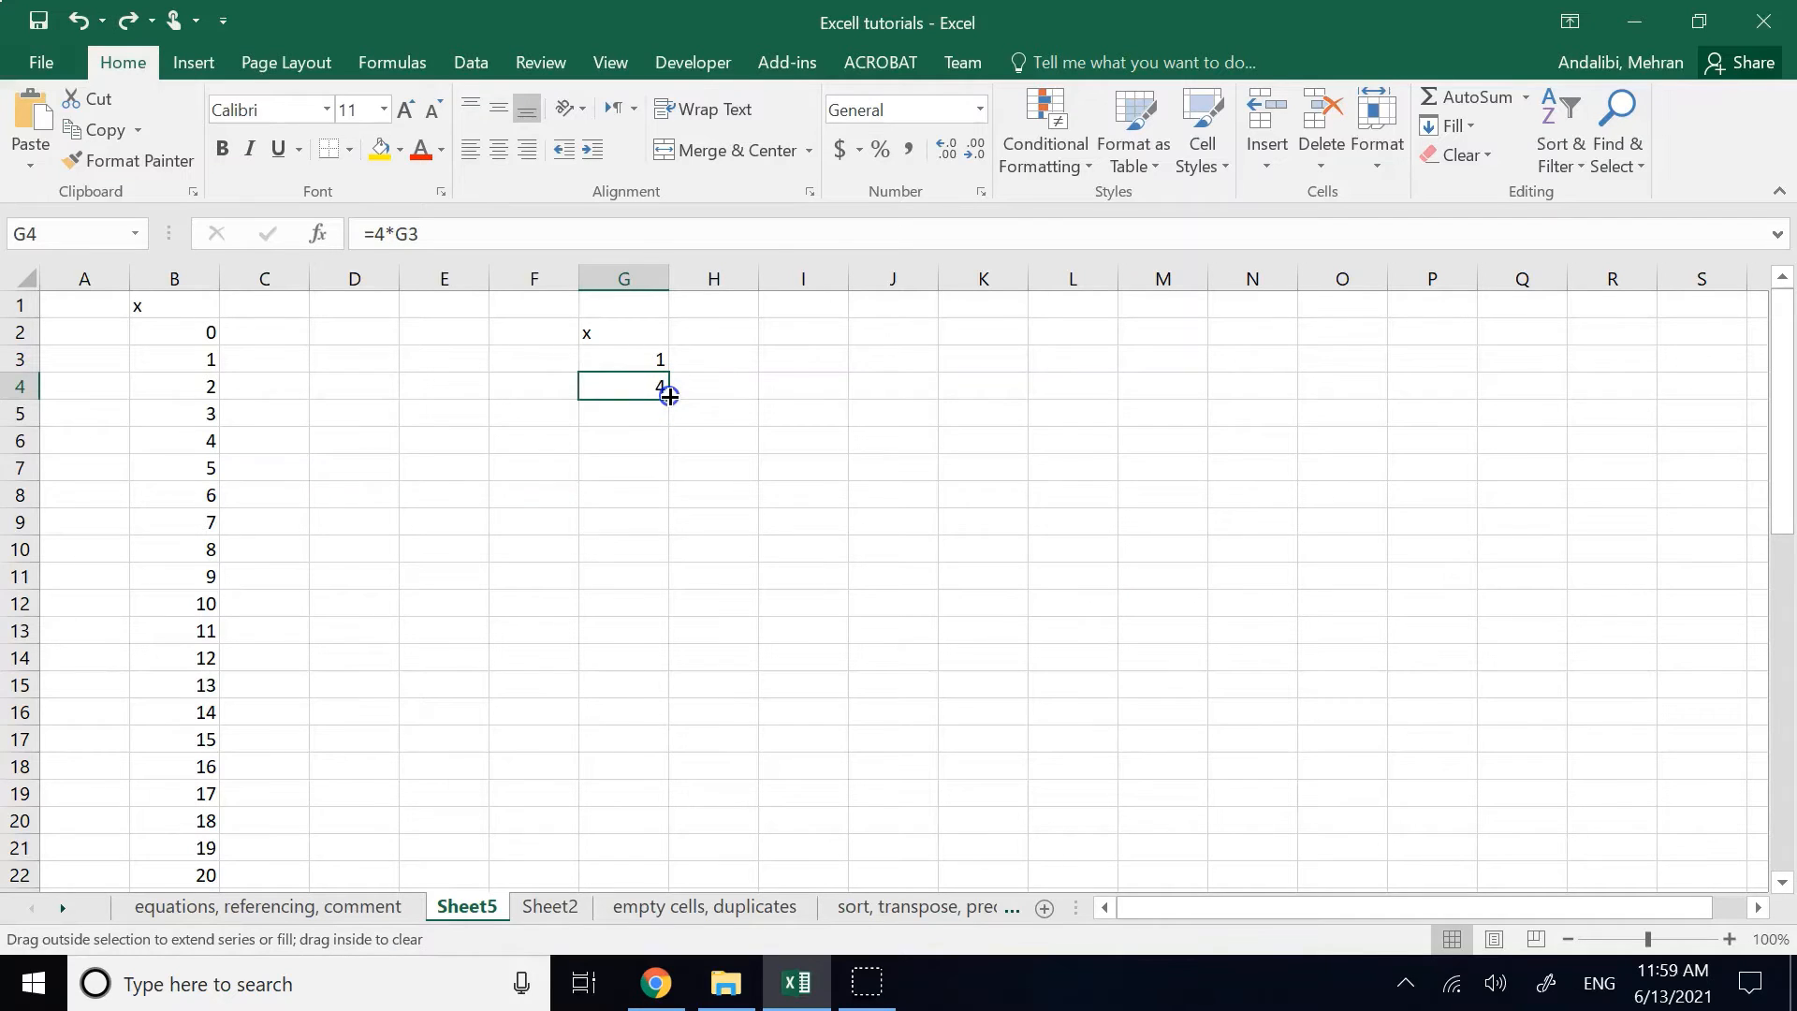
left_click_drag(669, 396, 669, 396)
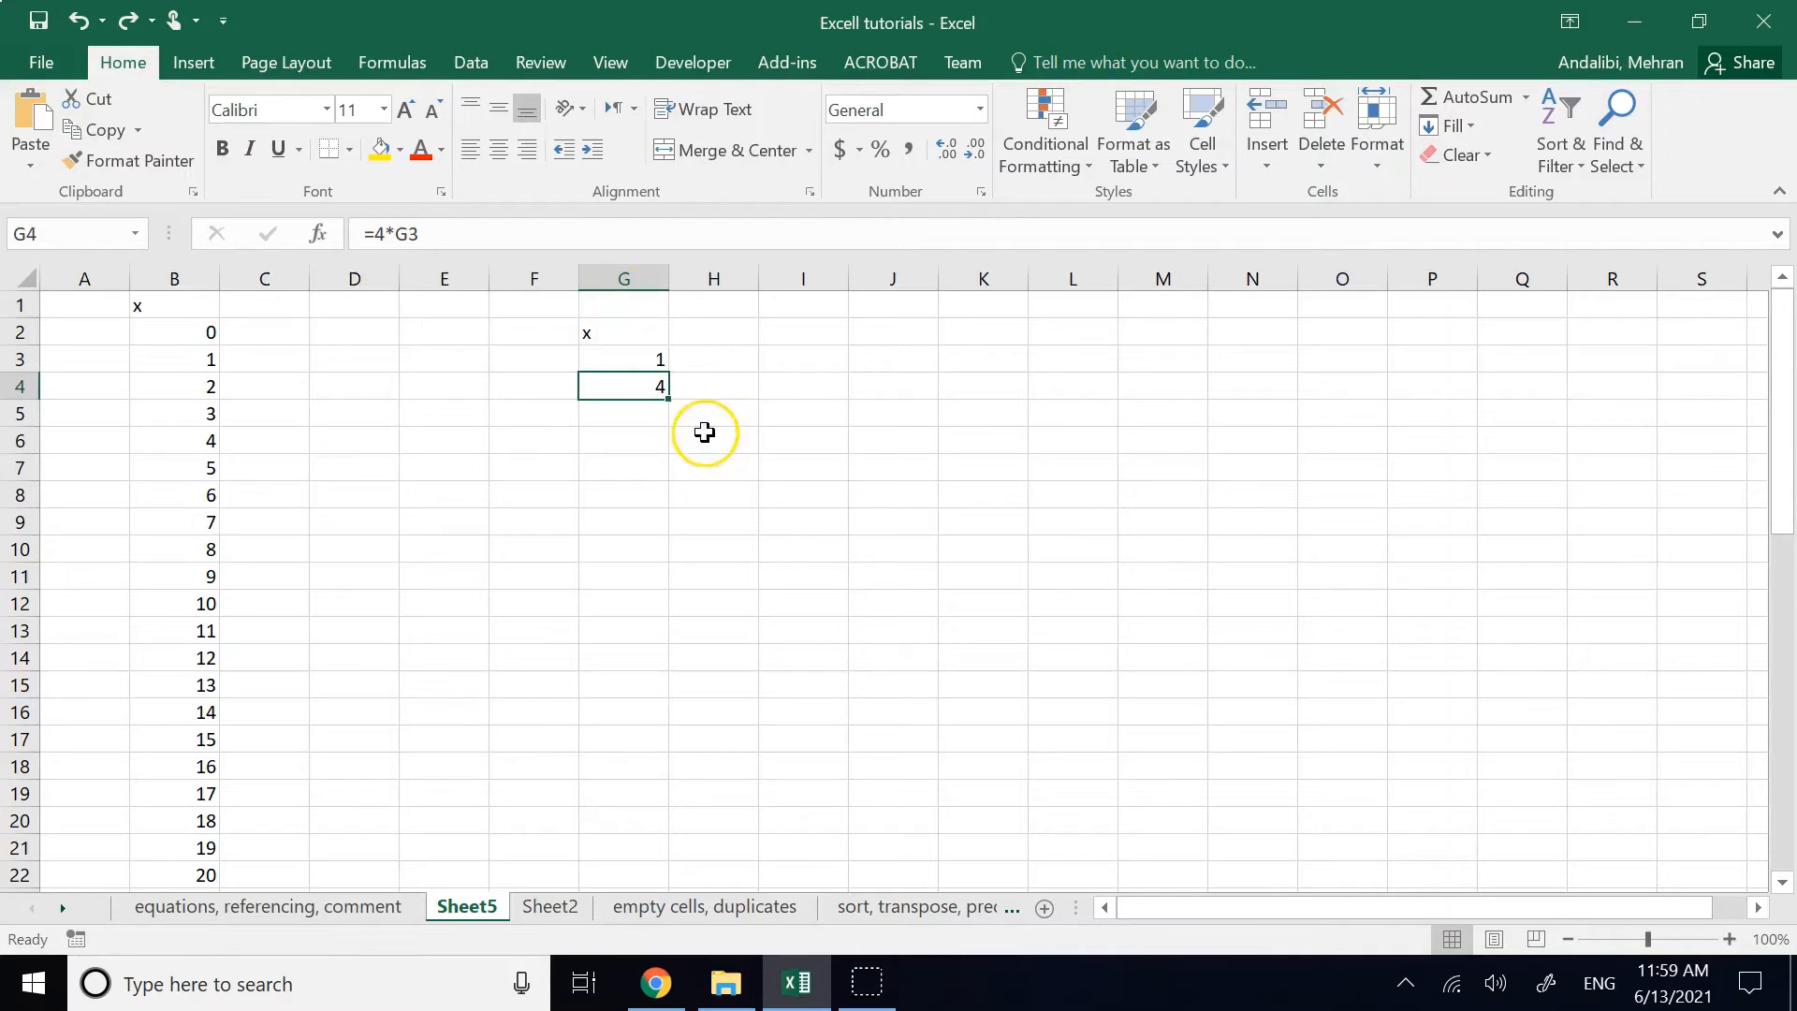
left_click_drag(669, 398, 669, 418)
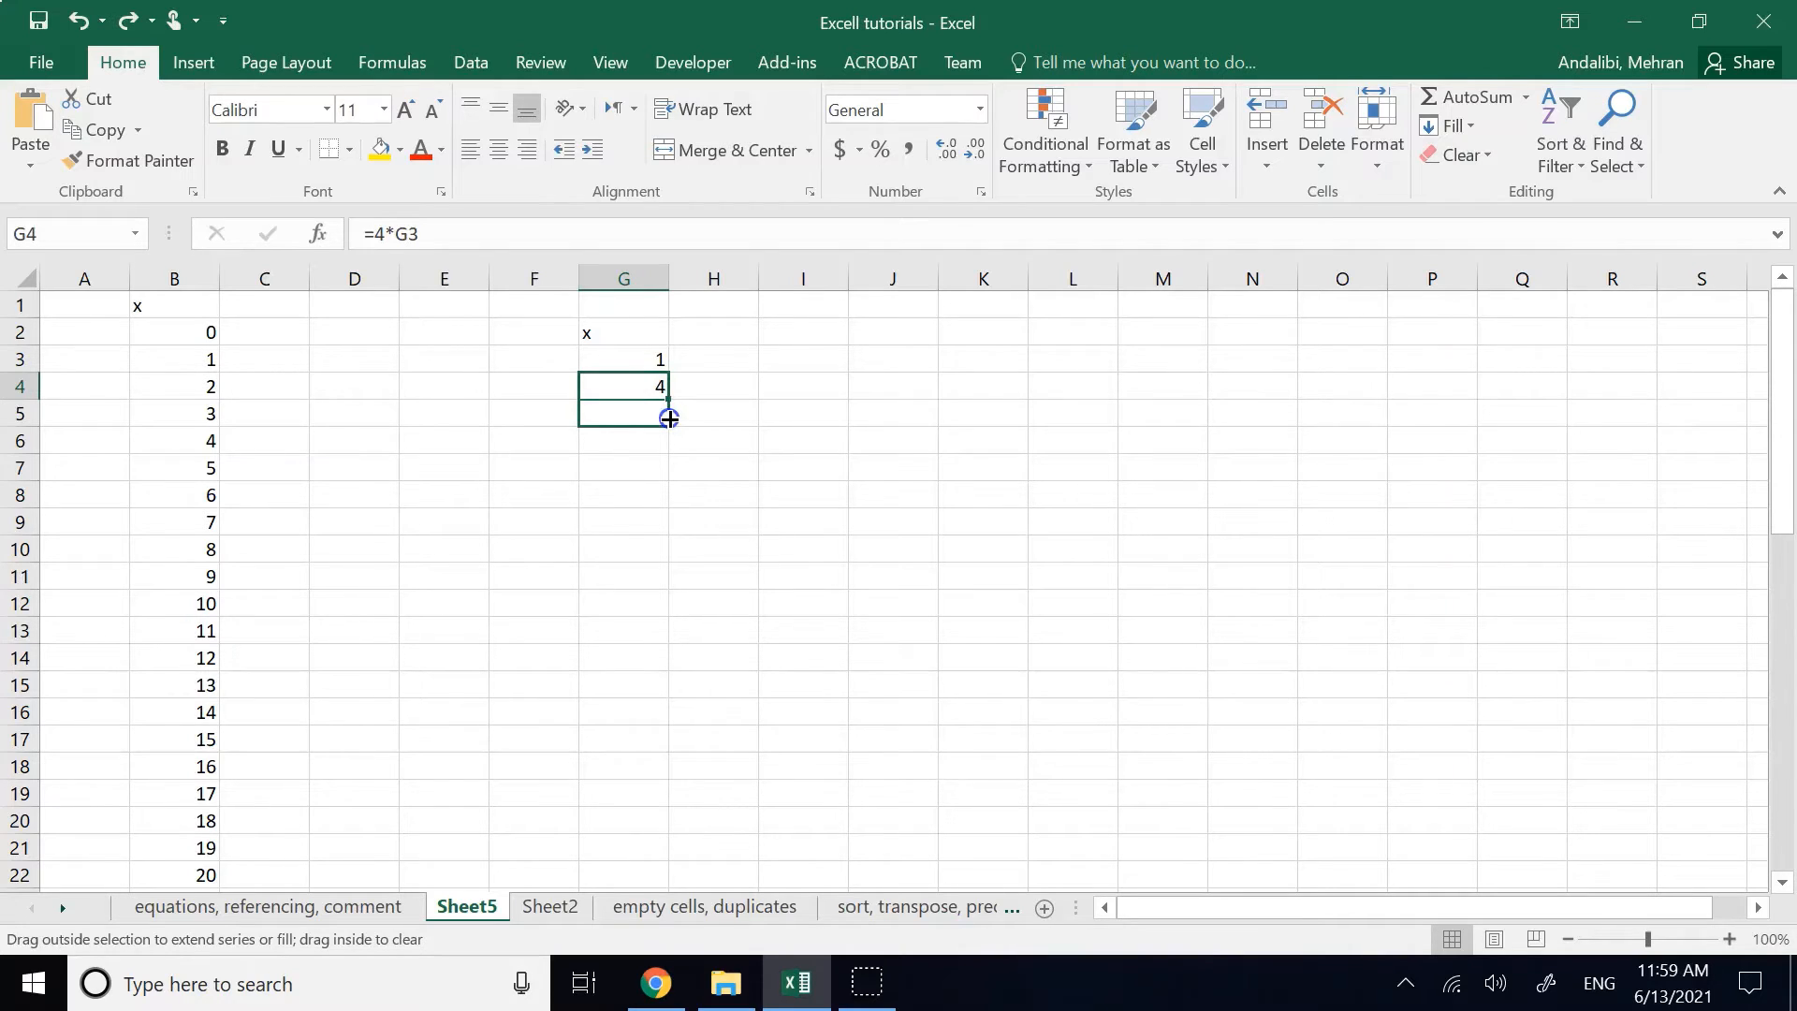
left_click_drag(669, 418, 670, 454)
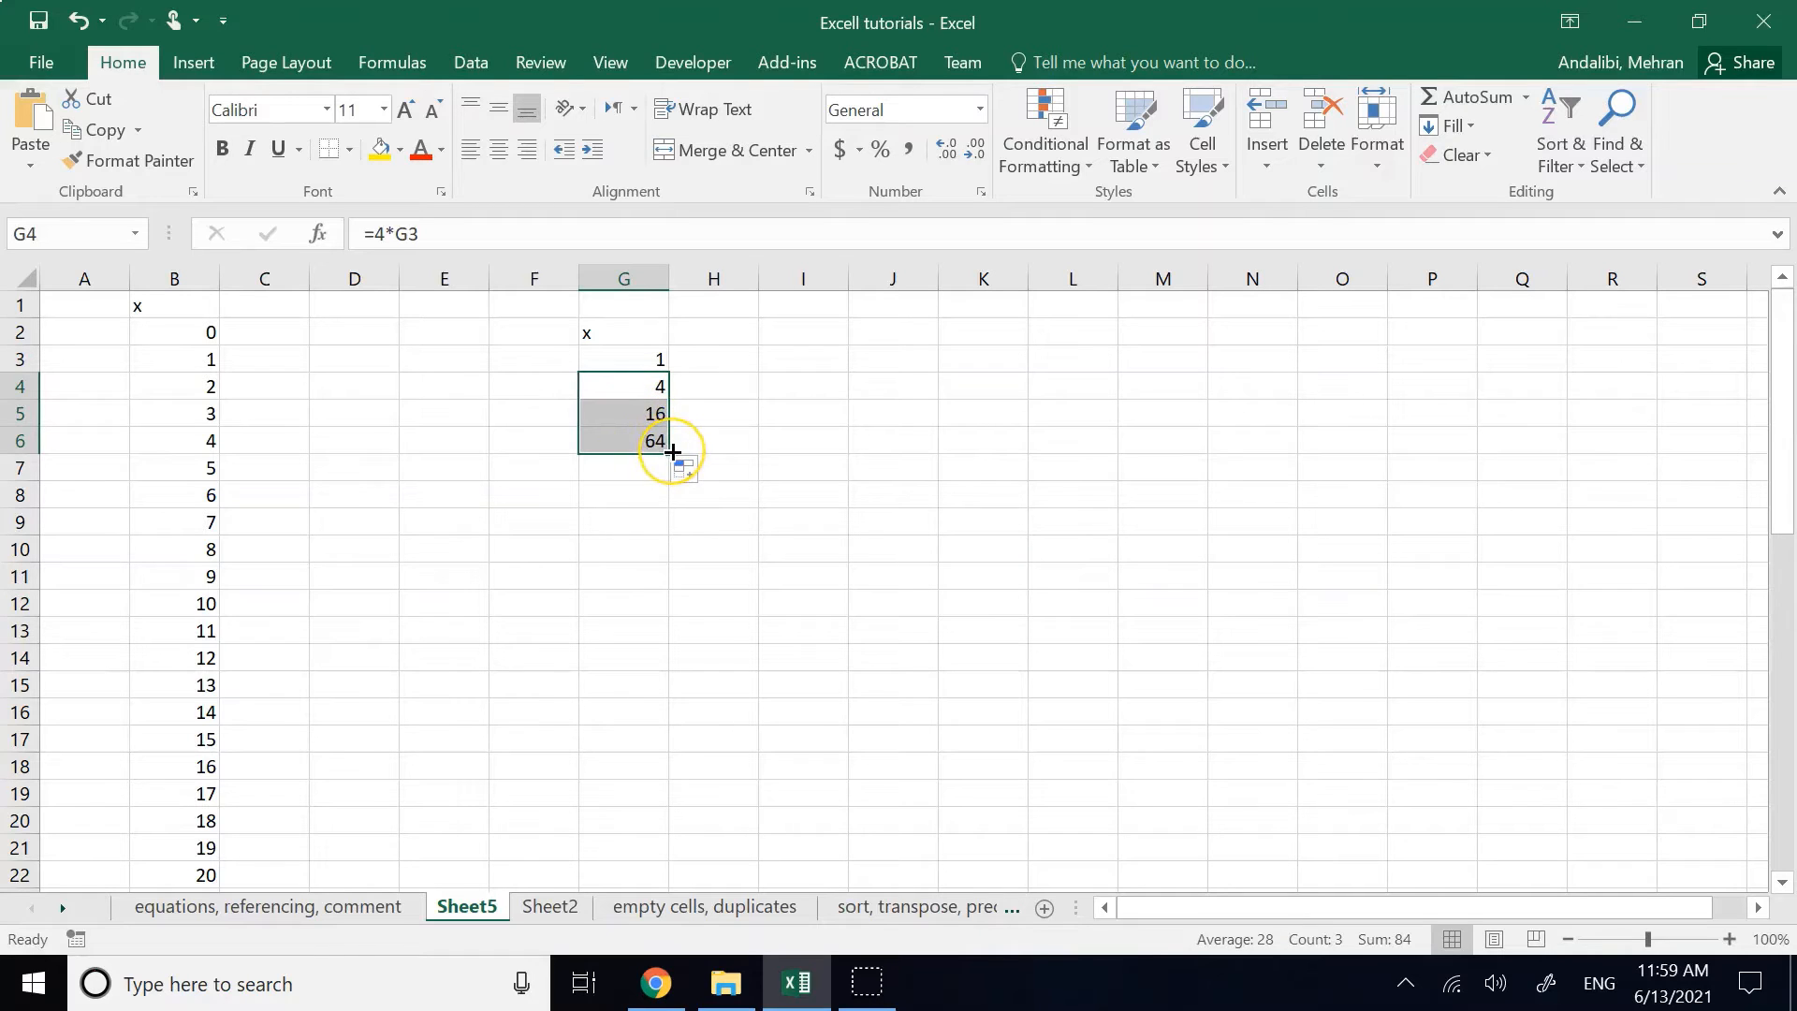
left_click_drag(672, 452, 674, 471)
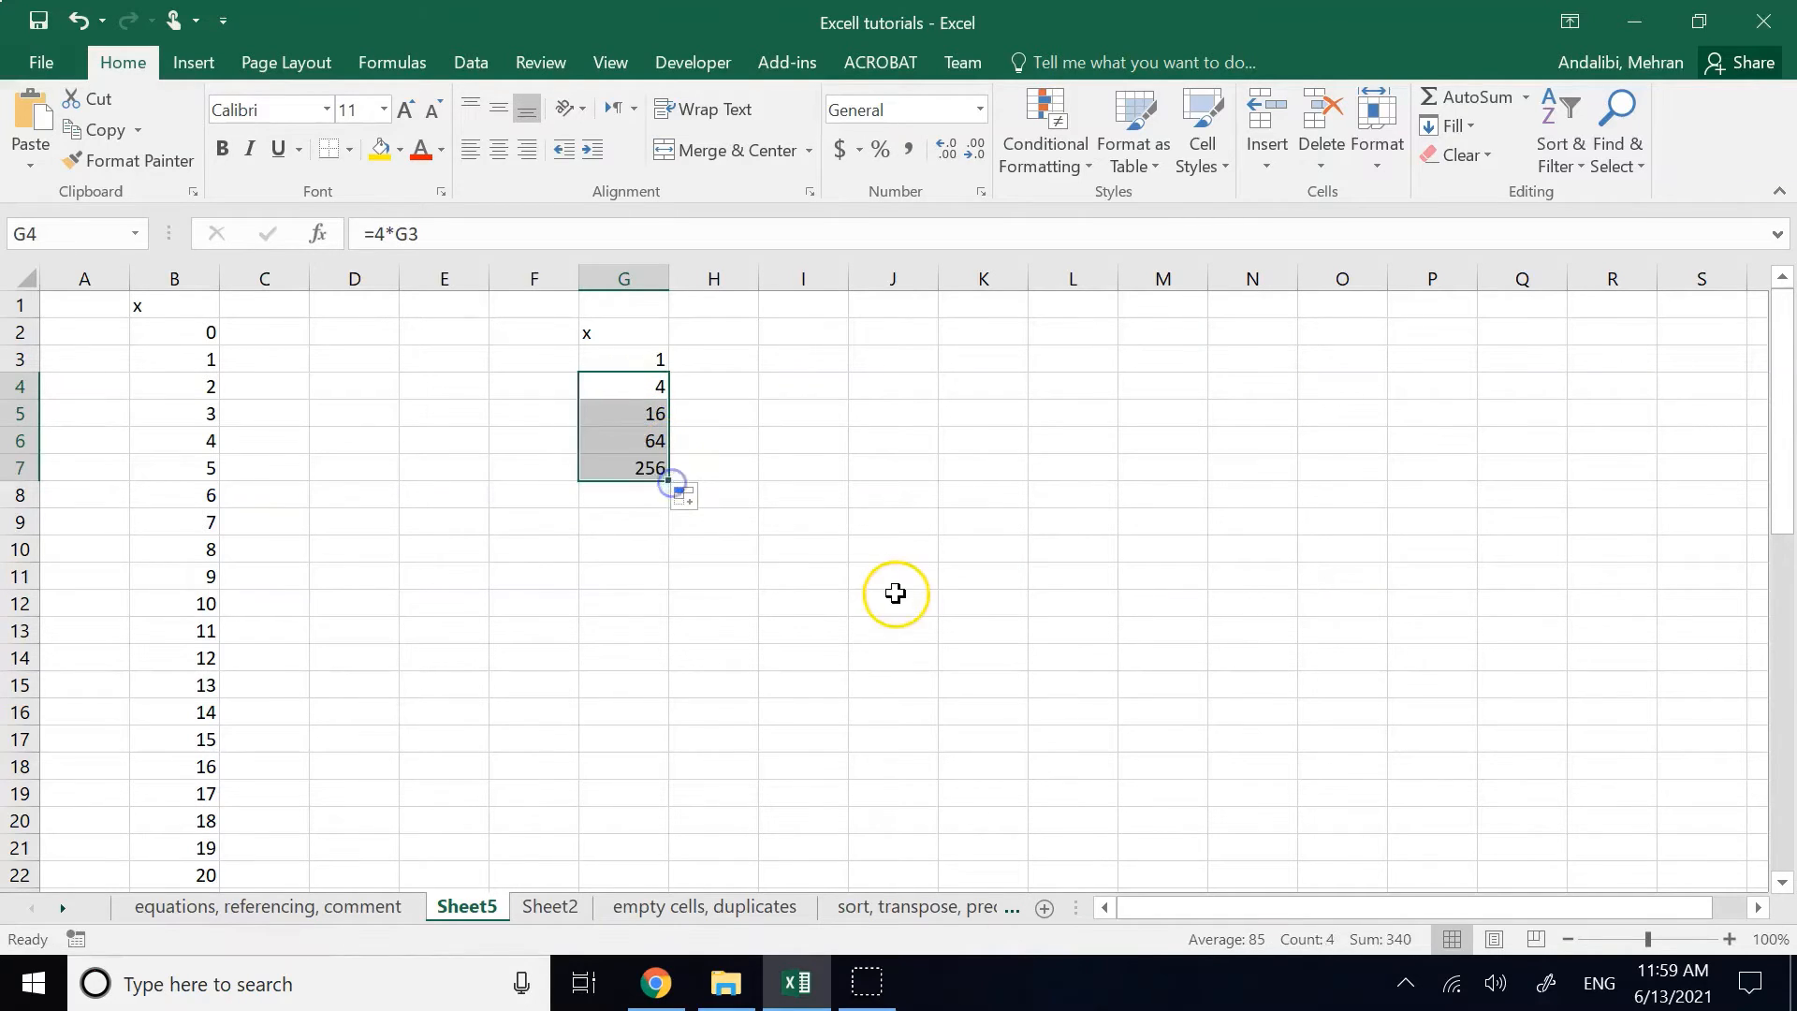
- Examine the formulas behind G6 and G4 to compare their cell references
left_click(896, 599)
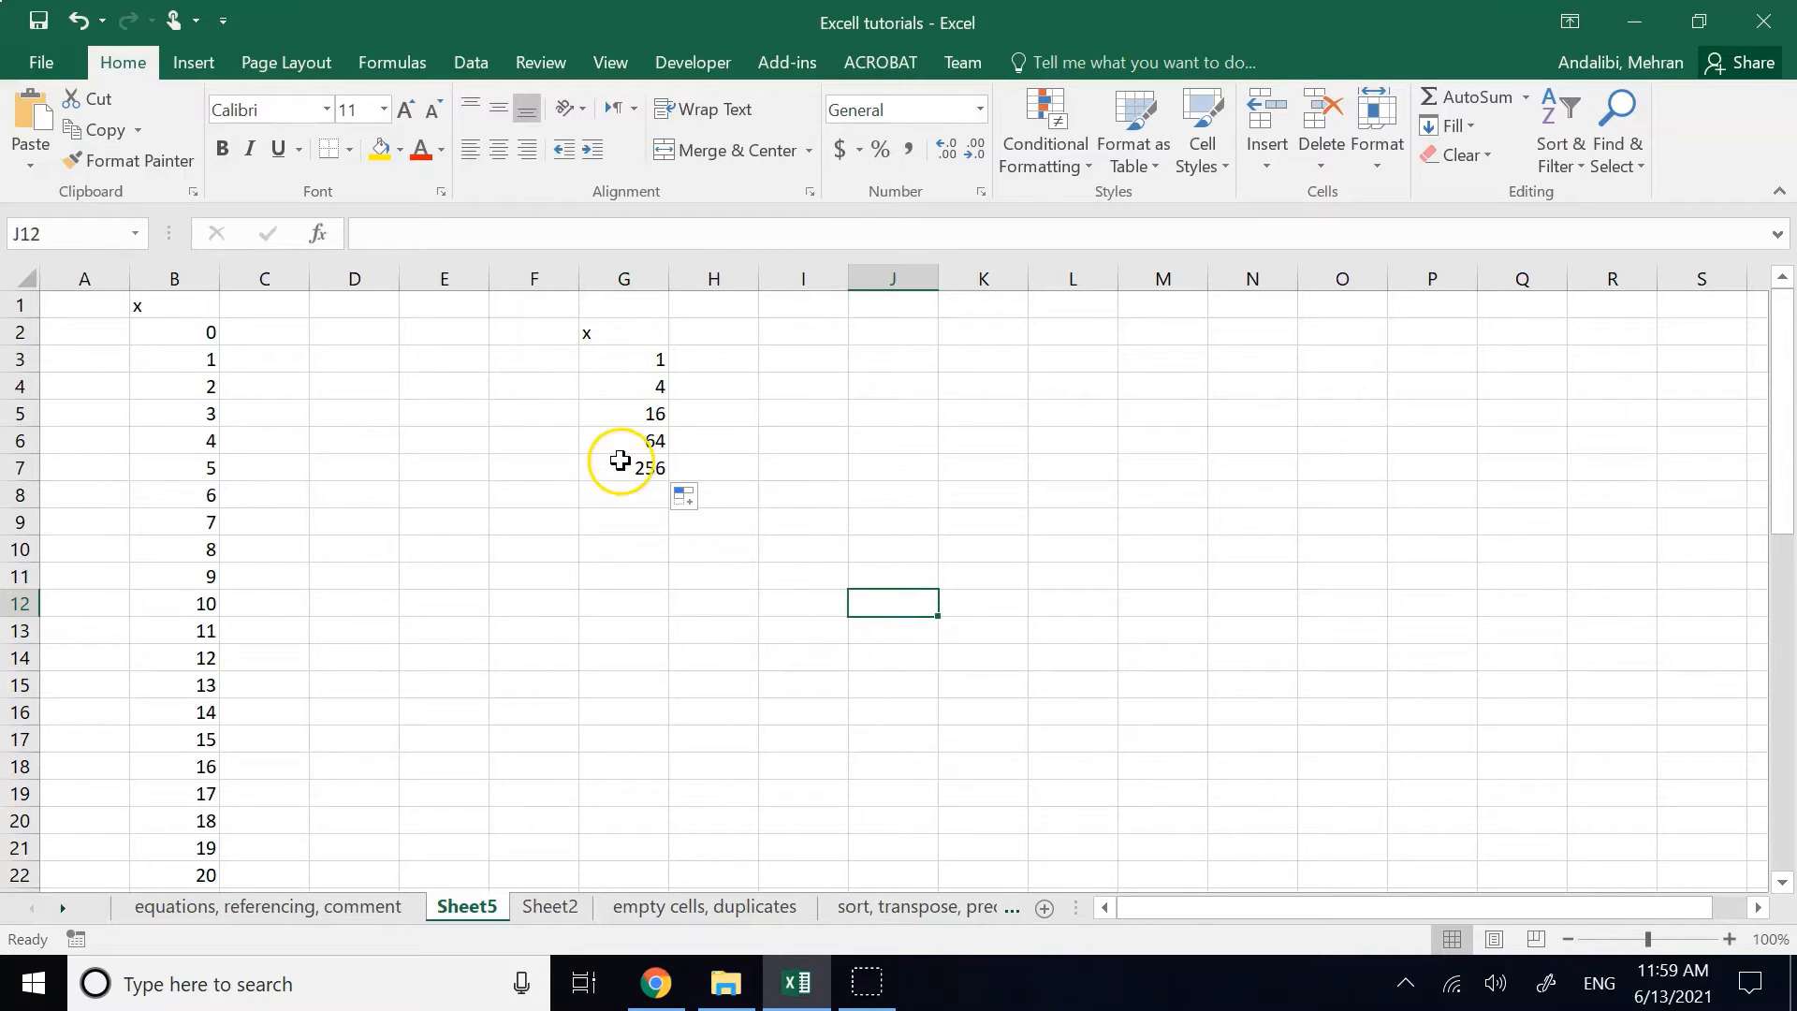
left_click(422, 241)
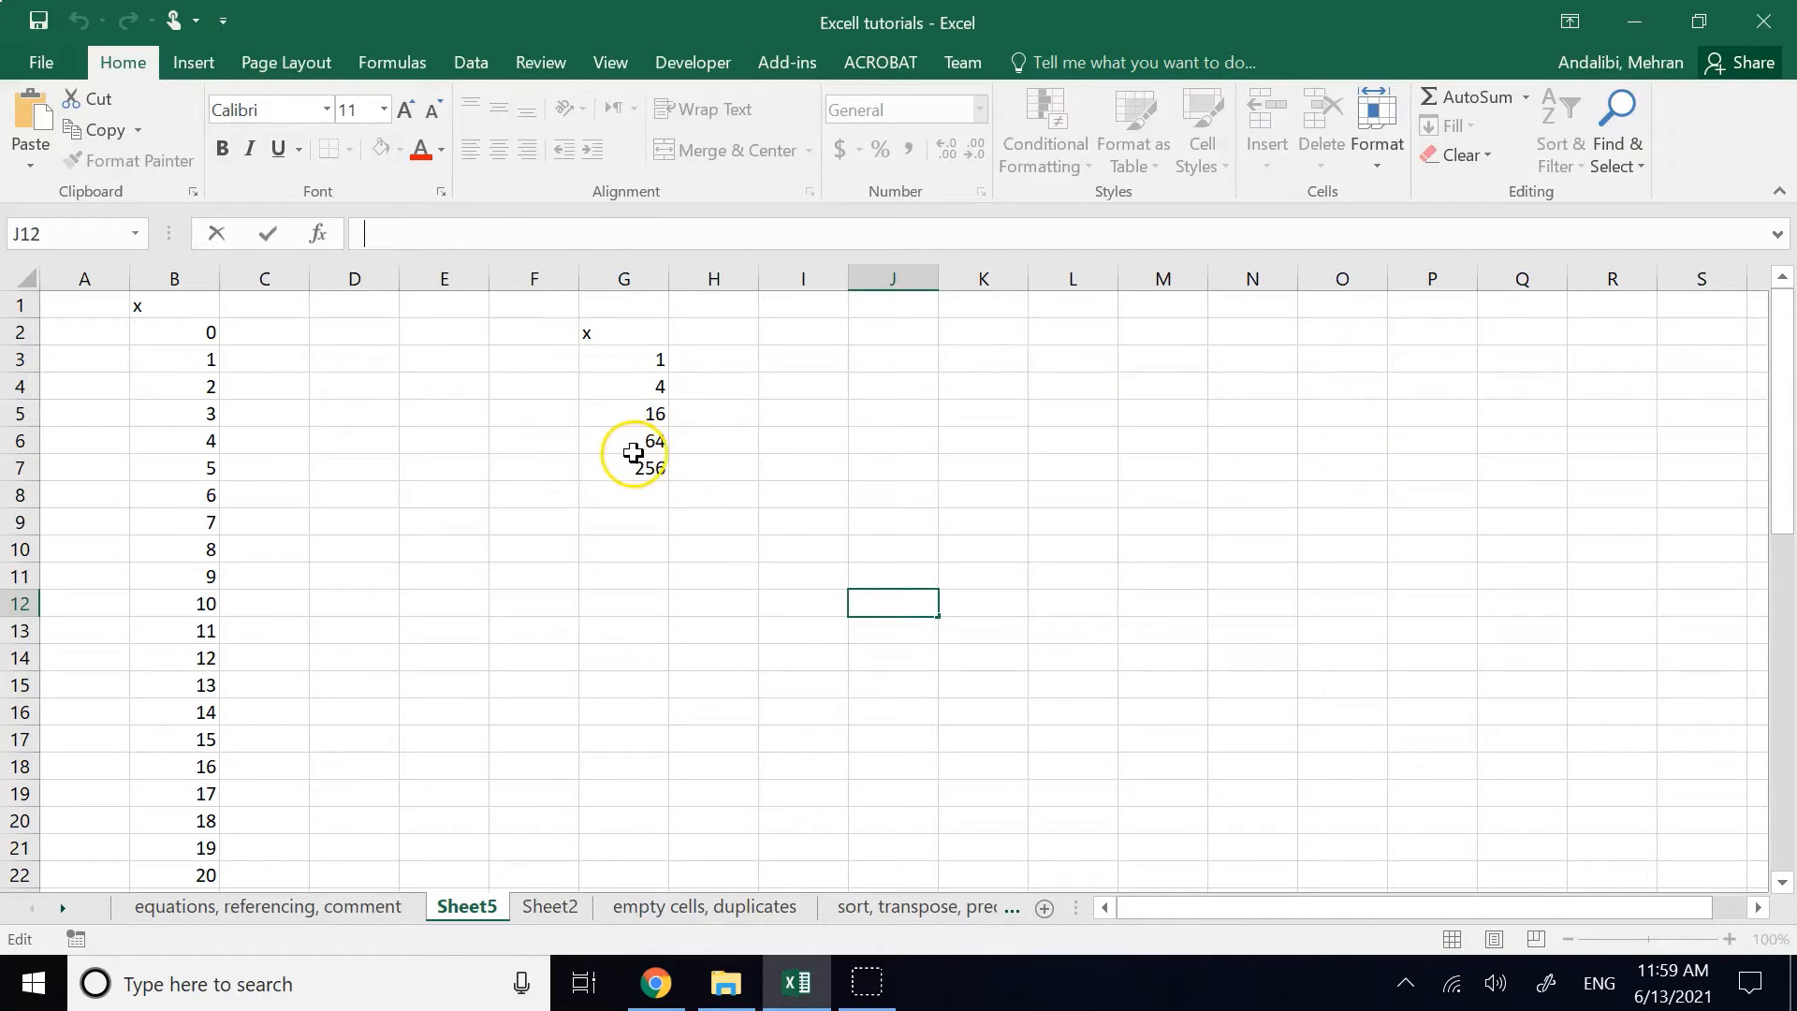
left_click(694, 405)
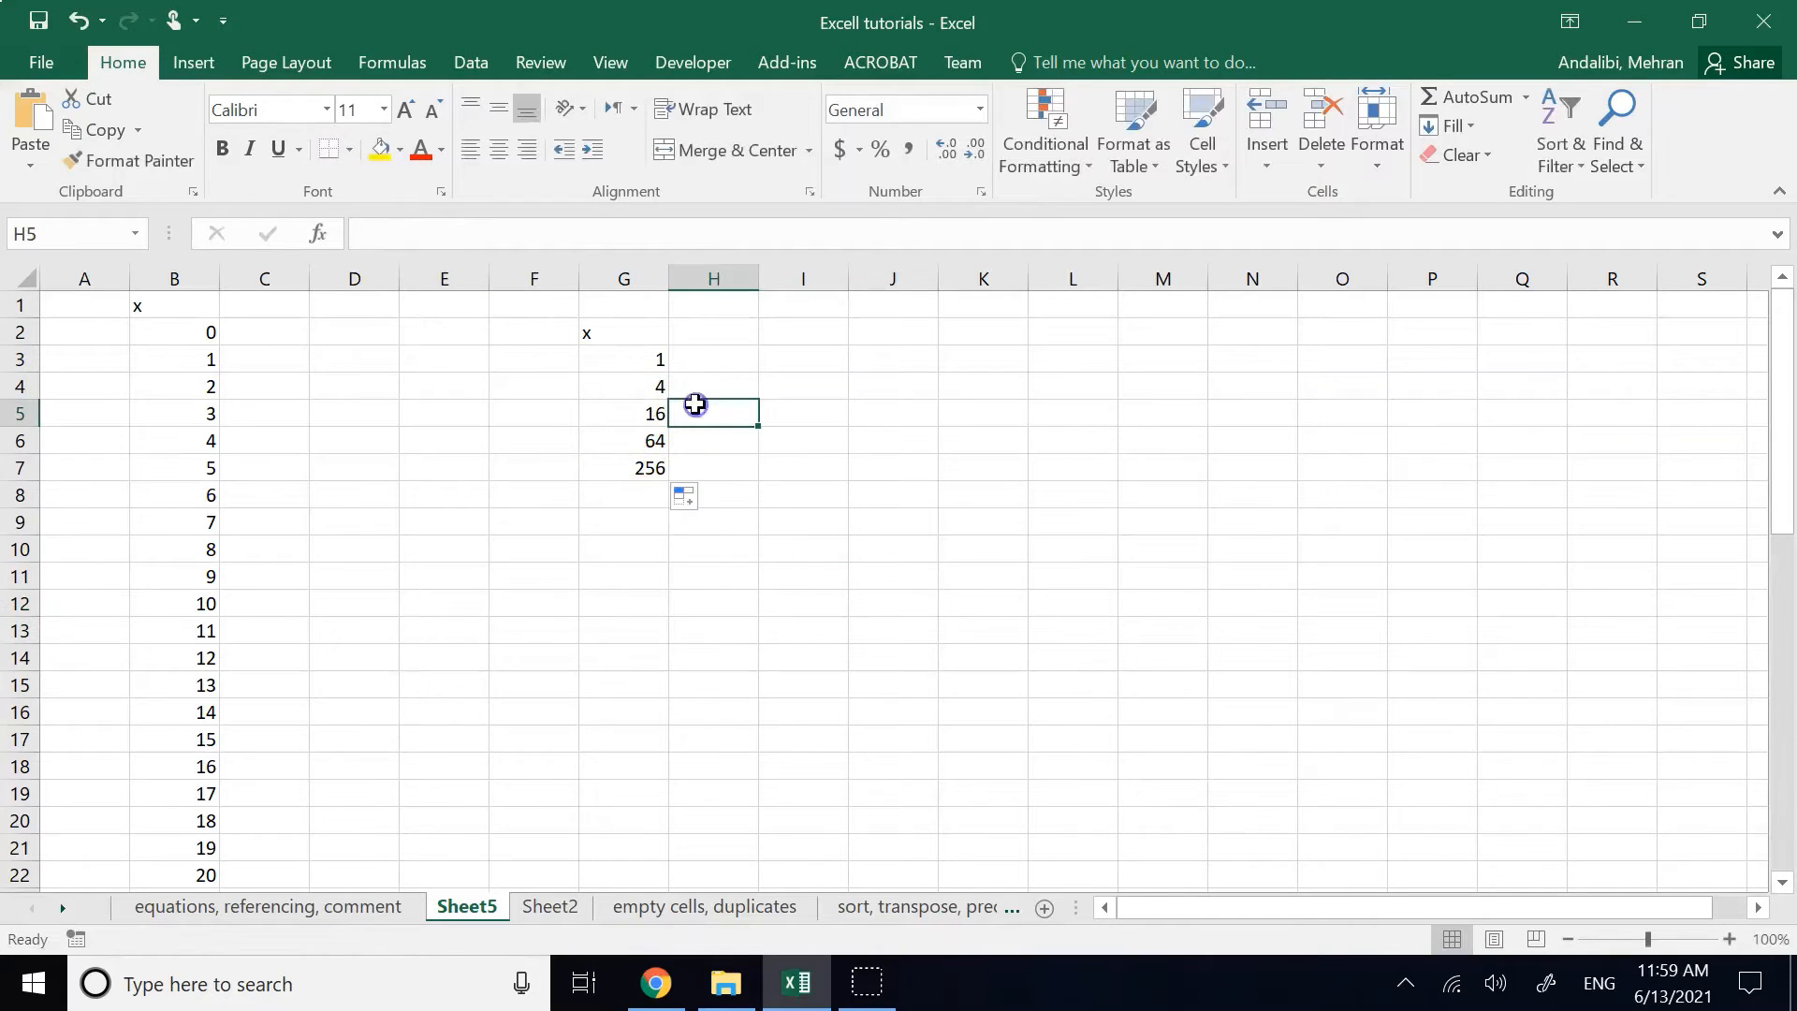
left_click(622, 436)
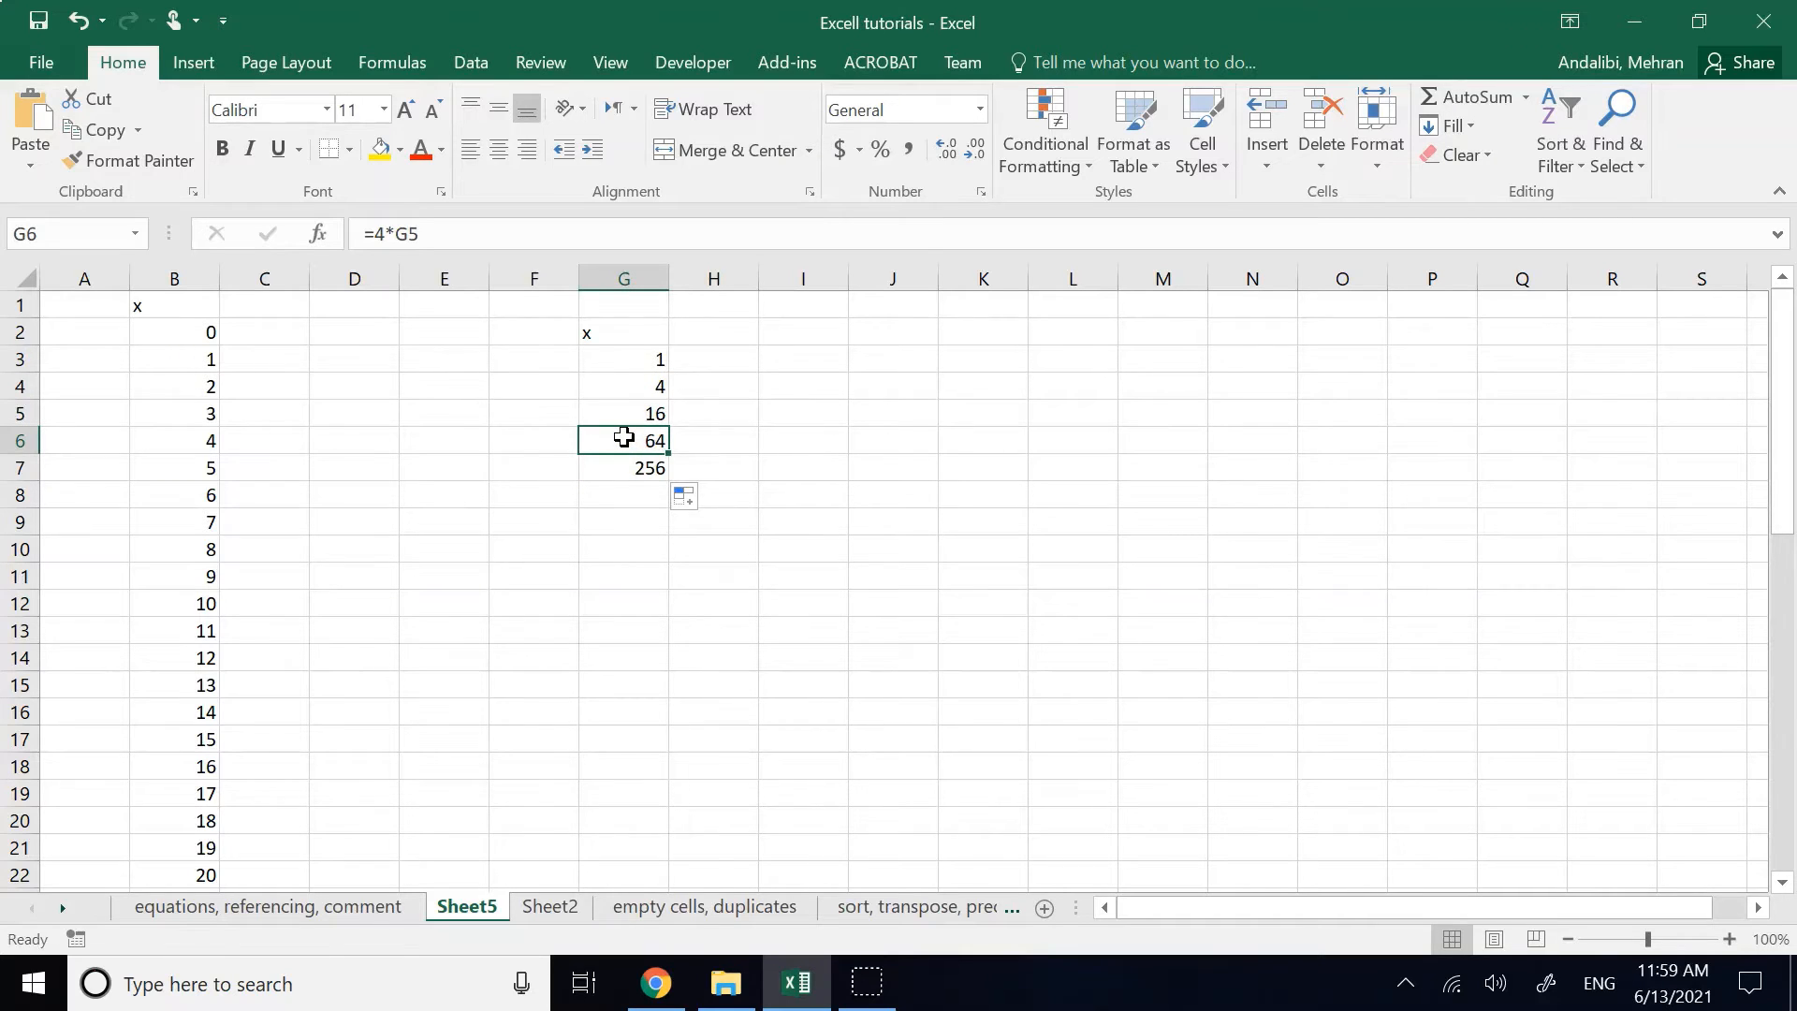
left_click(620, 388)
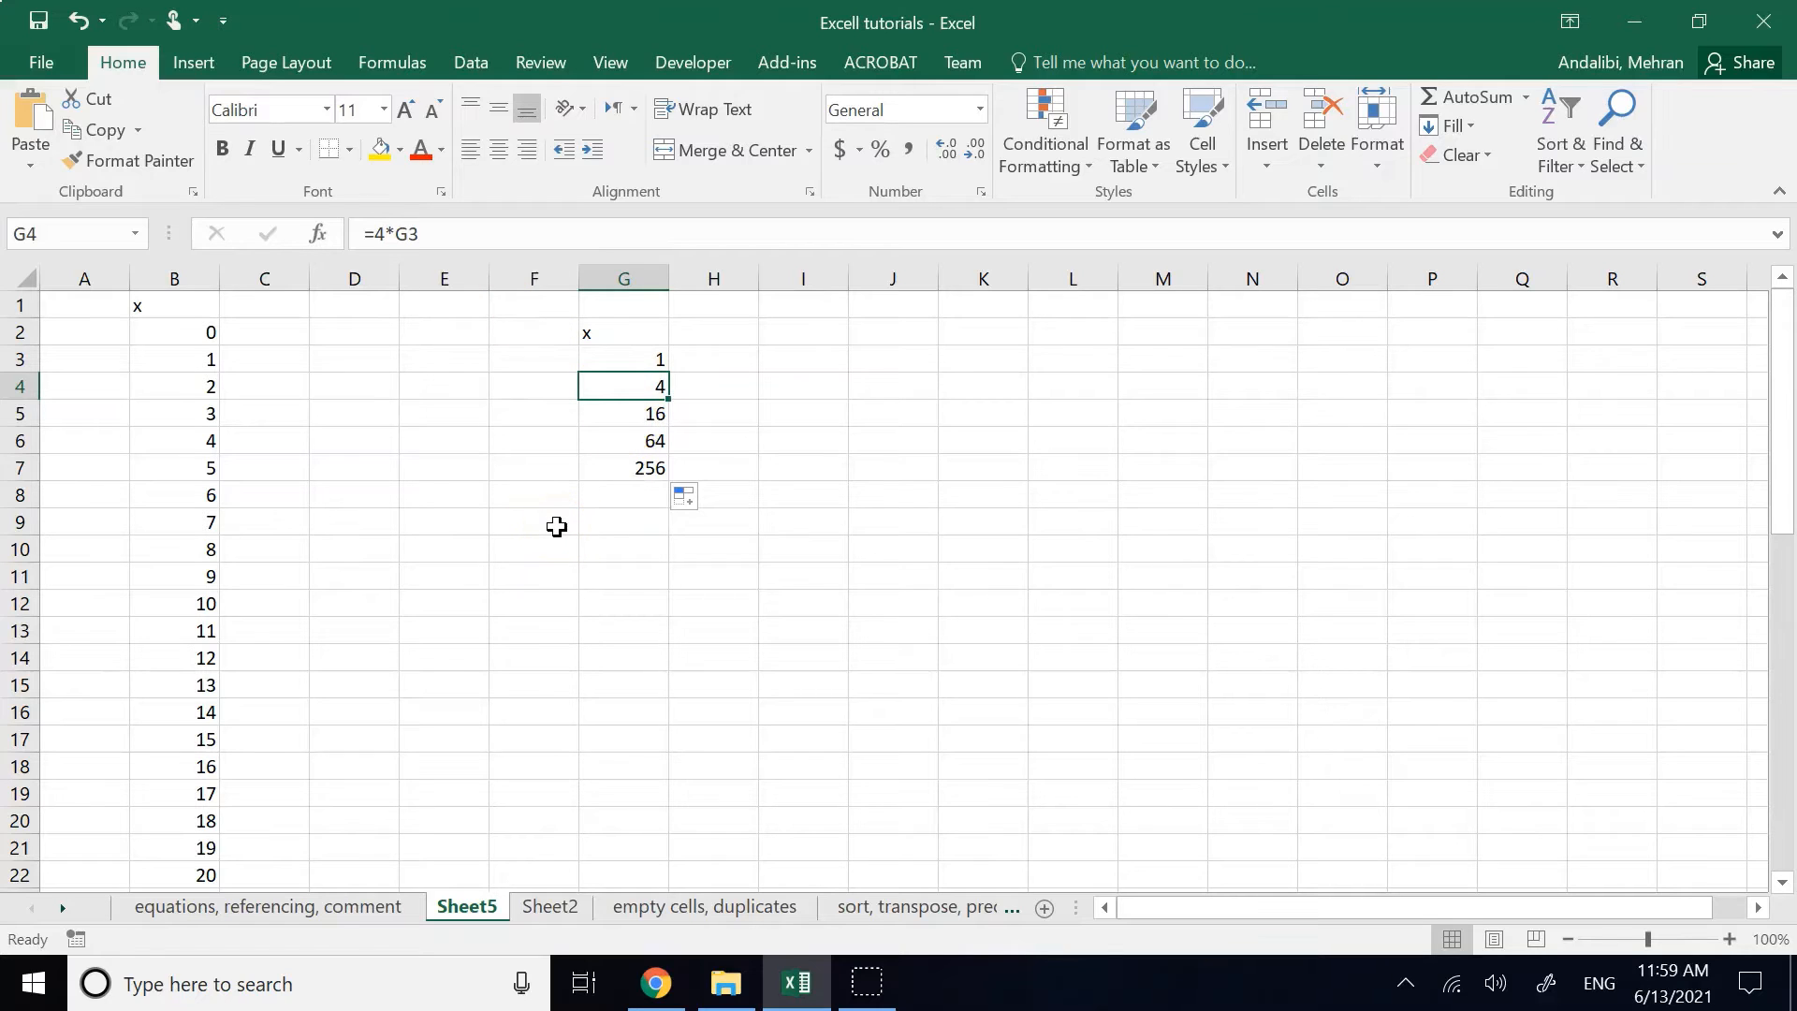
- Write the text notes G4=4*G3, G5=4*G4 and G6=4*G5 in cells H11, H12 and H13
left_click(708, 574)
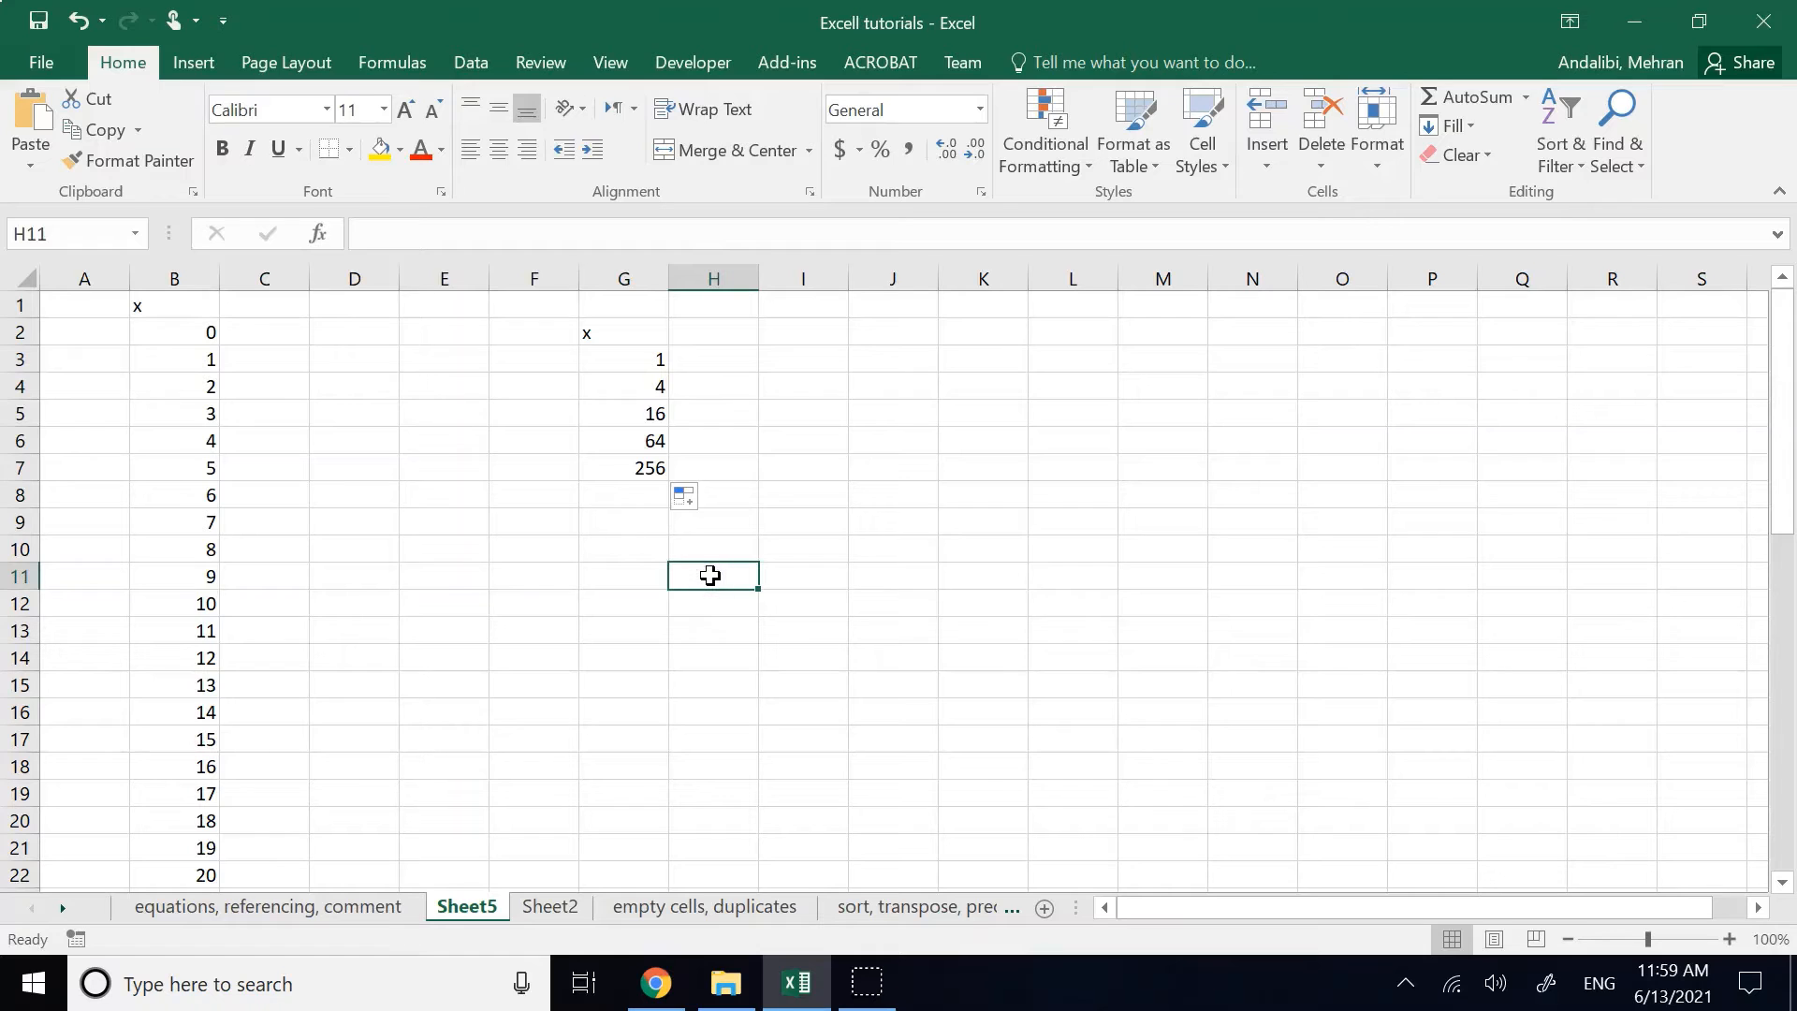
type("G4=")
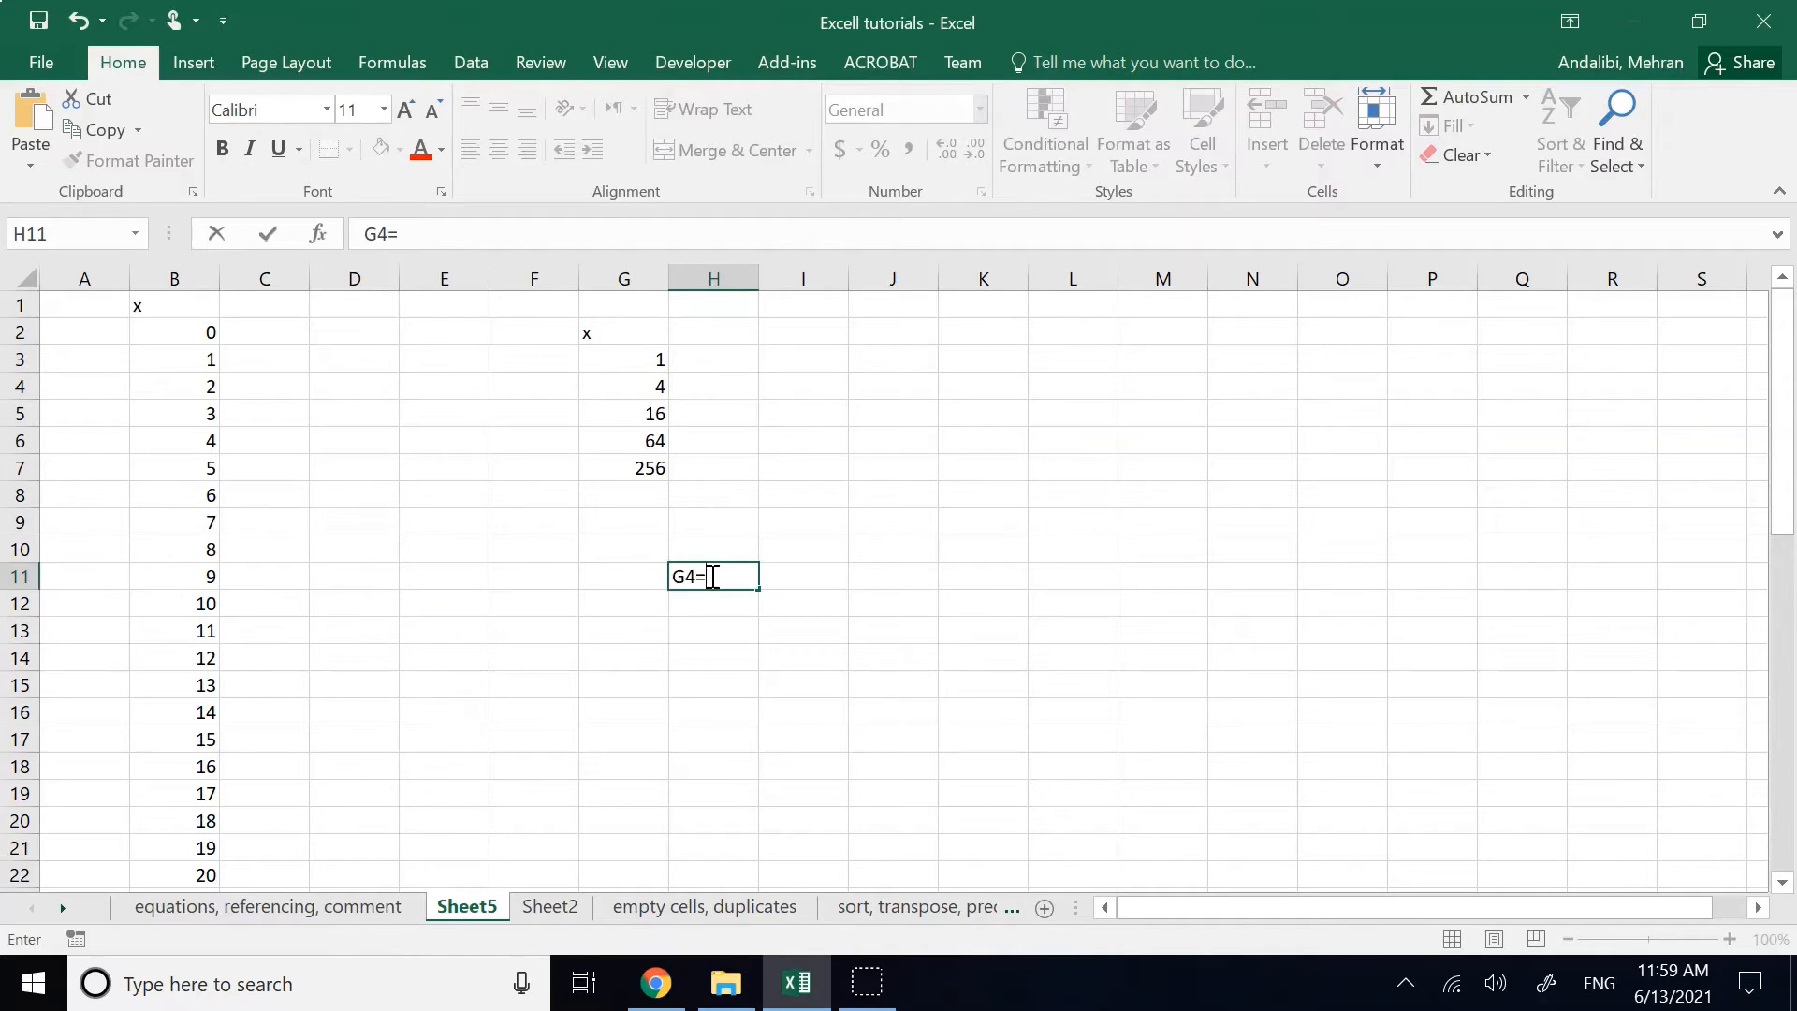
type("4*G3")
key("Return")
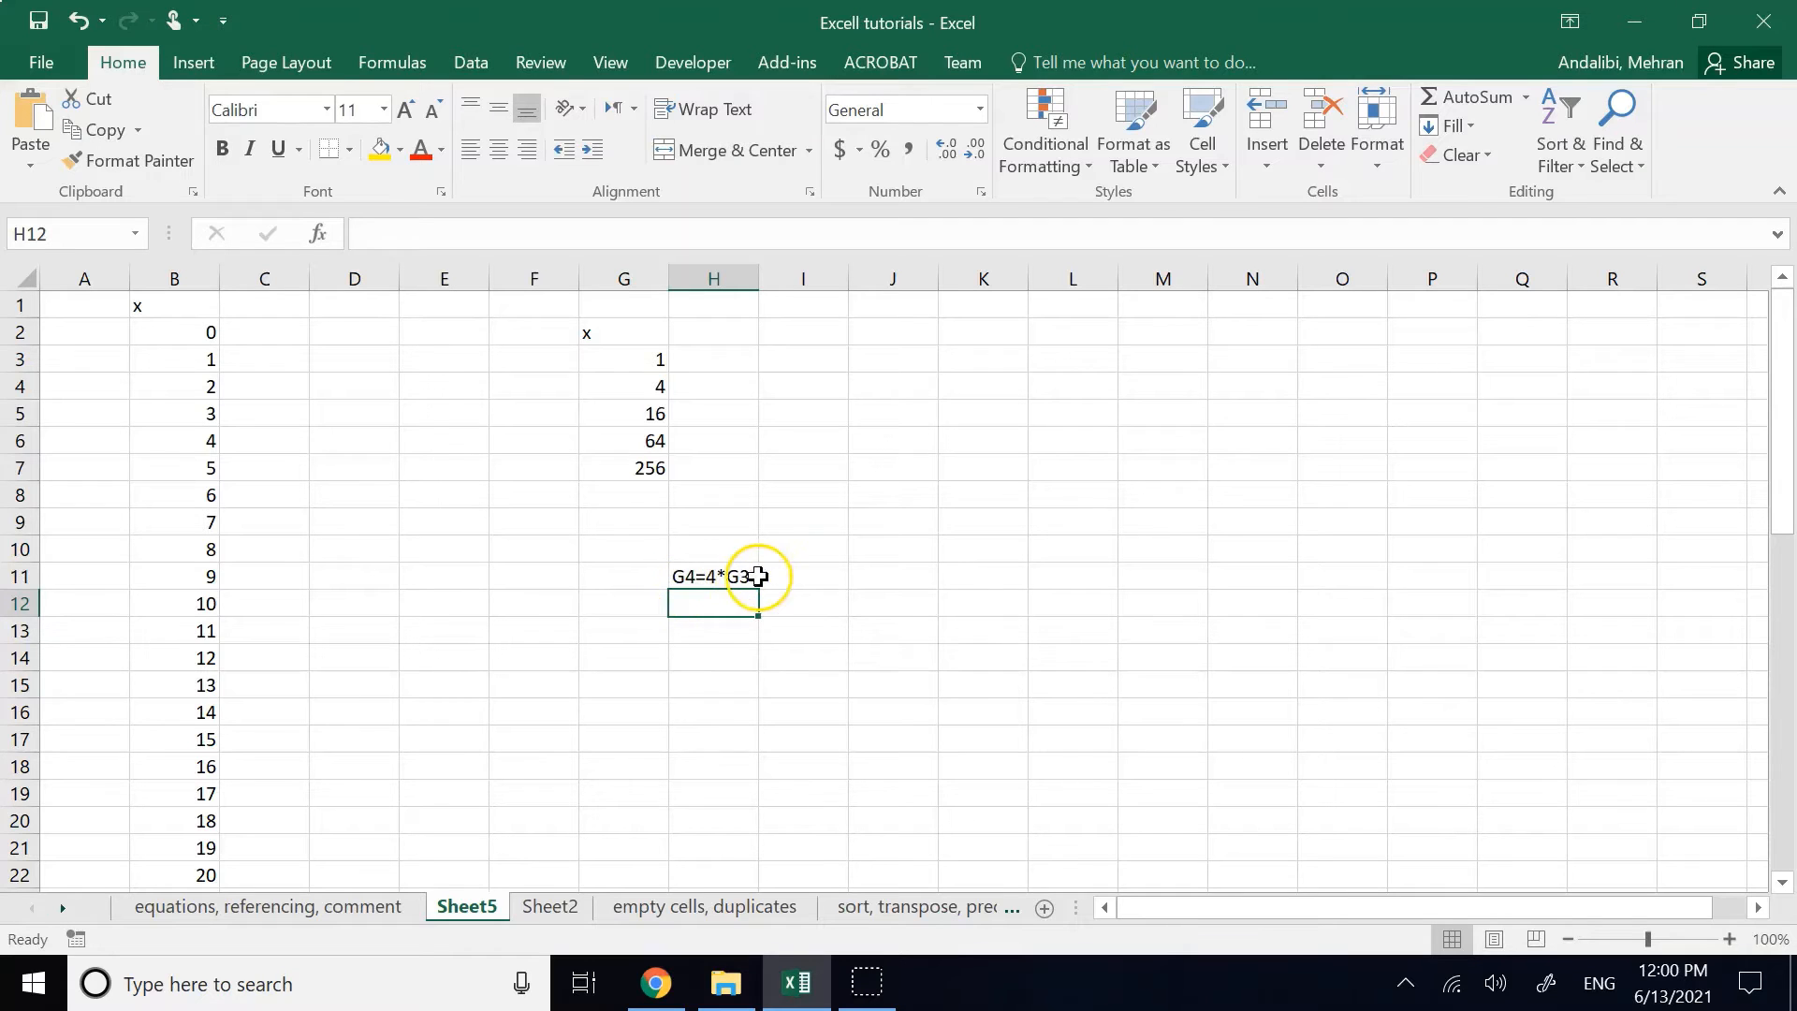
double_click(720, 602)
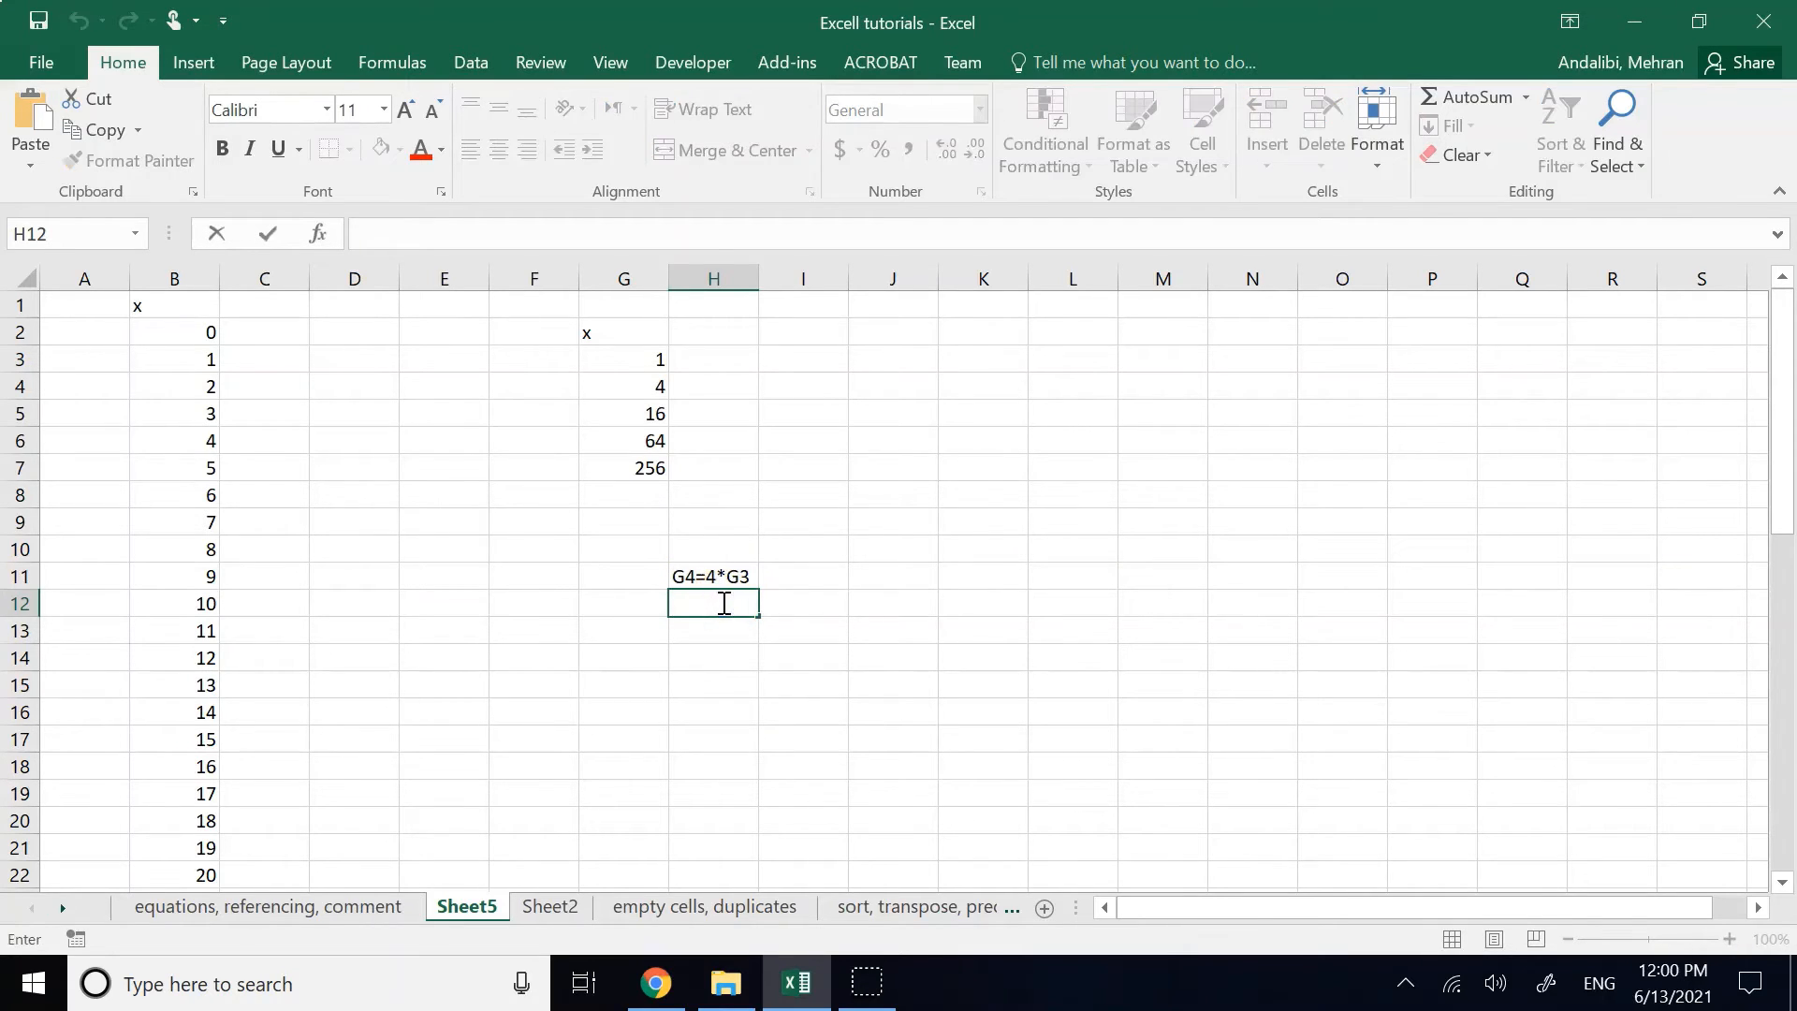
type("G5=4*G4")
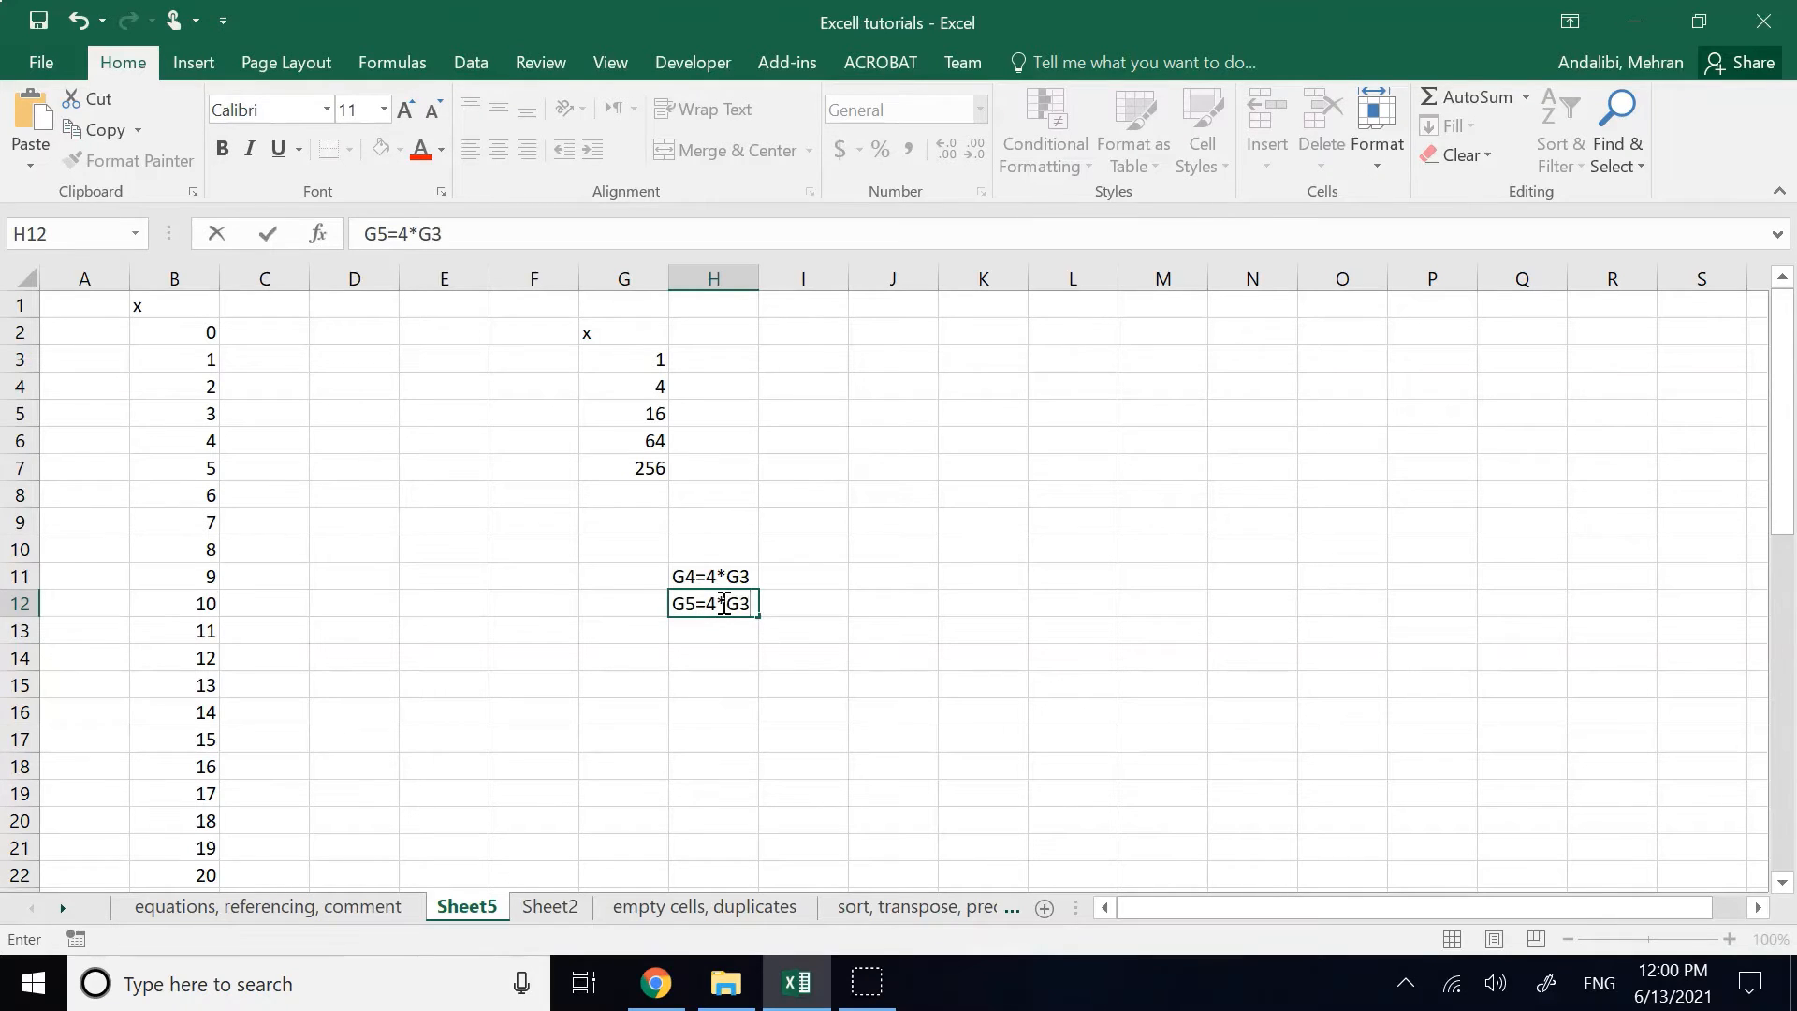
key("Return")
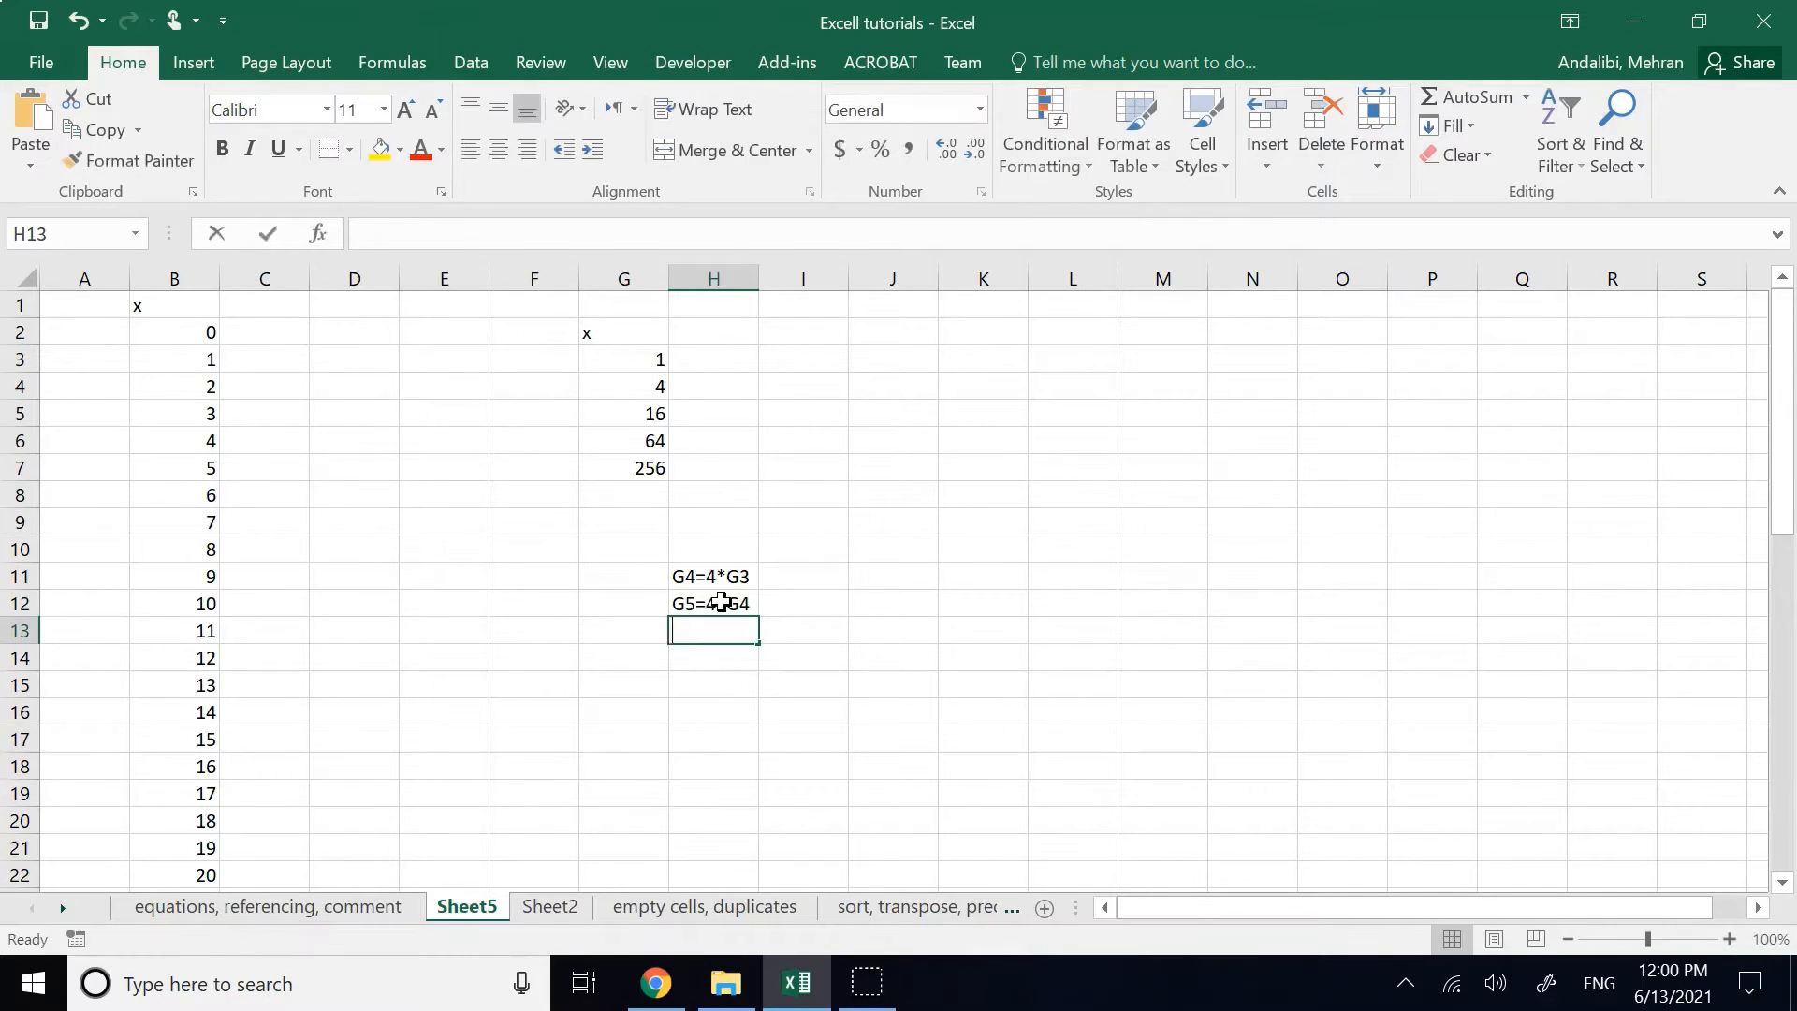
type("G6=4*G5")
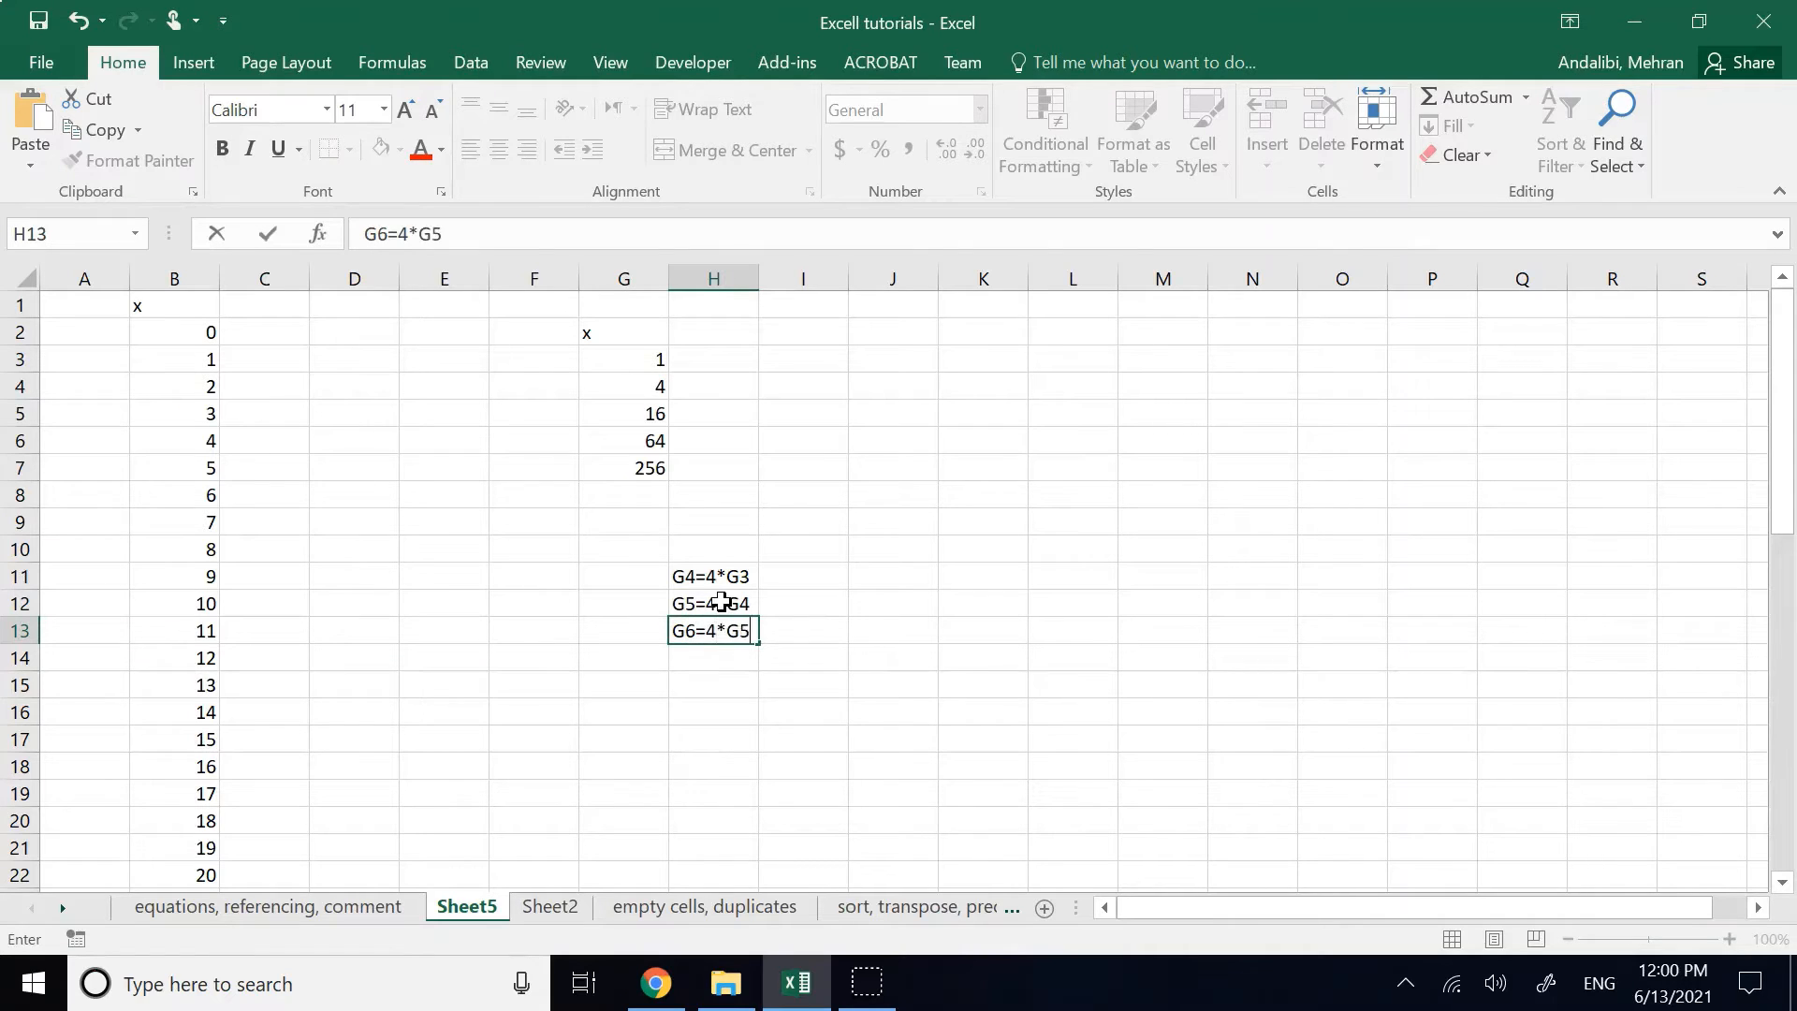
key("Return")
left_click(805, 601)
left_click(854, 571)
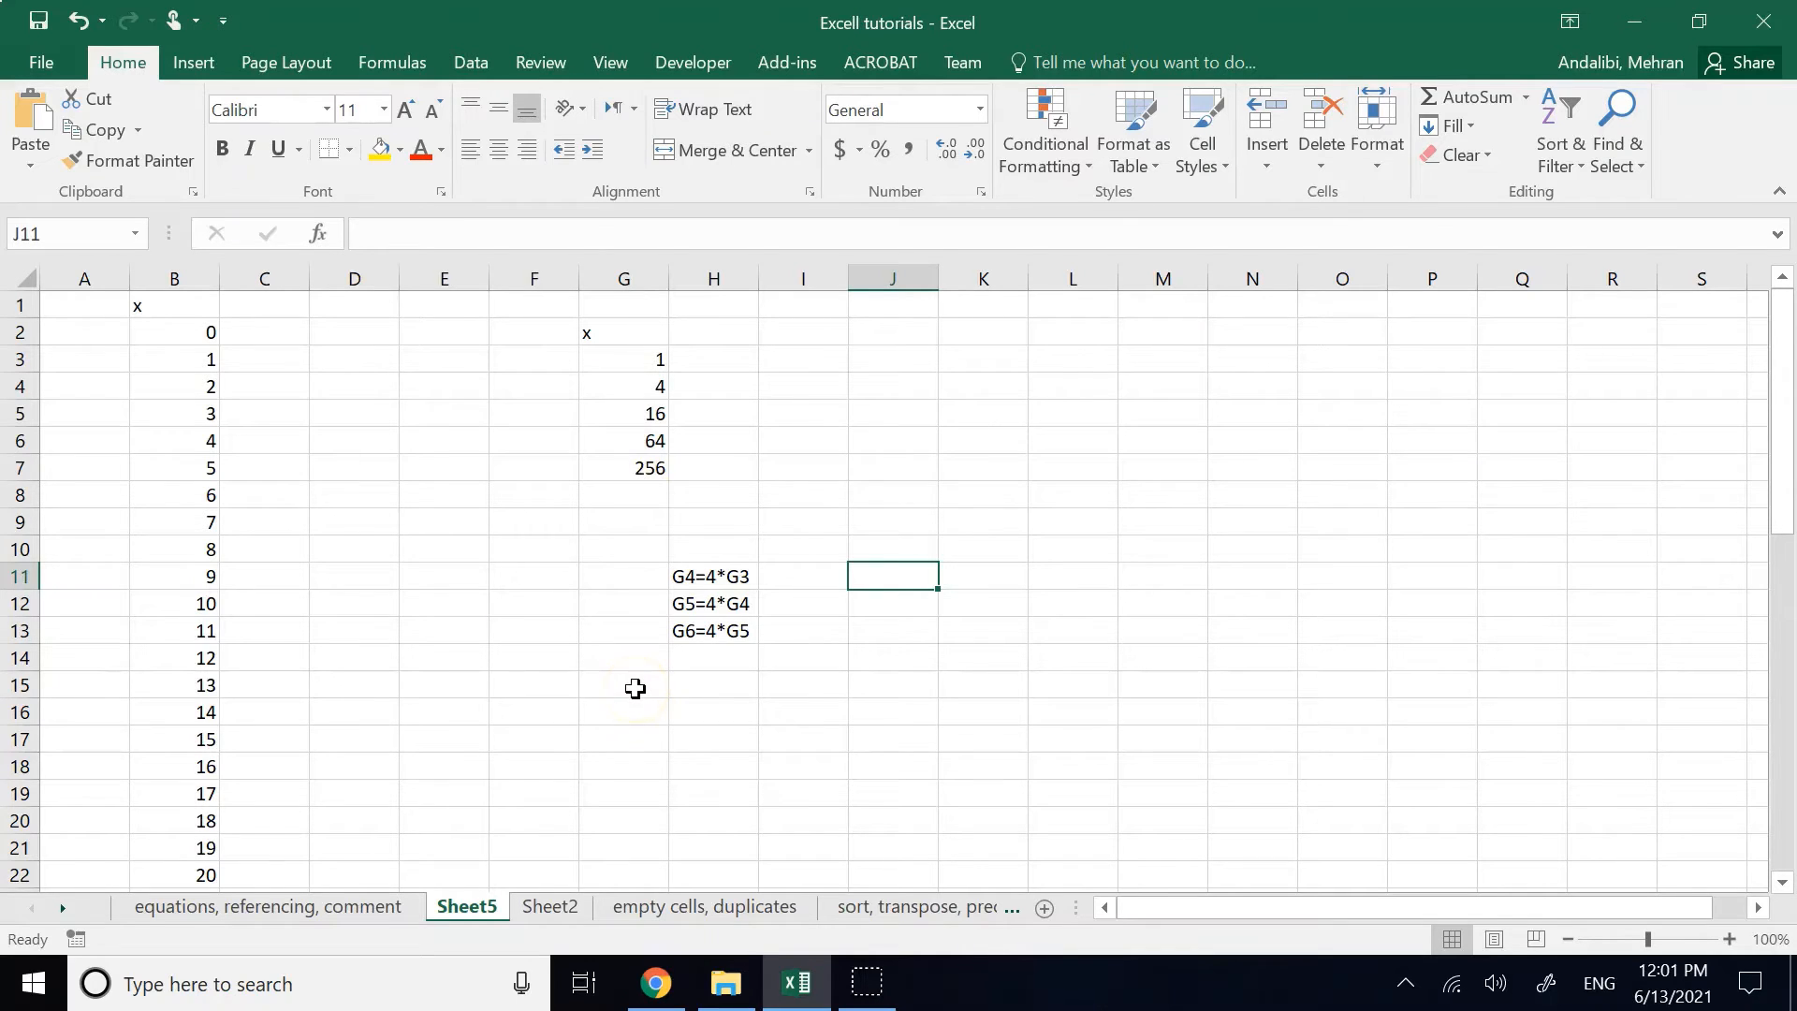
left_click(736, 576)
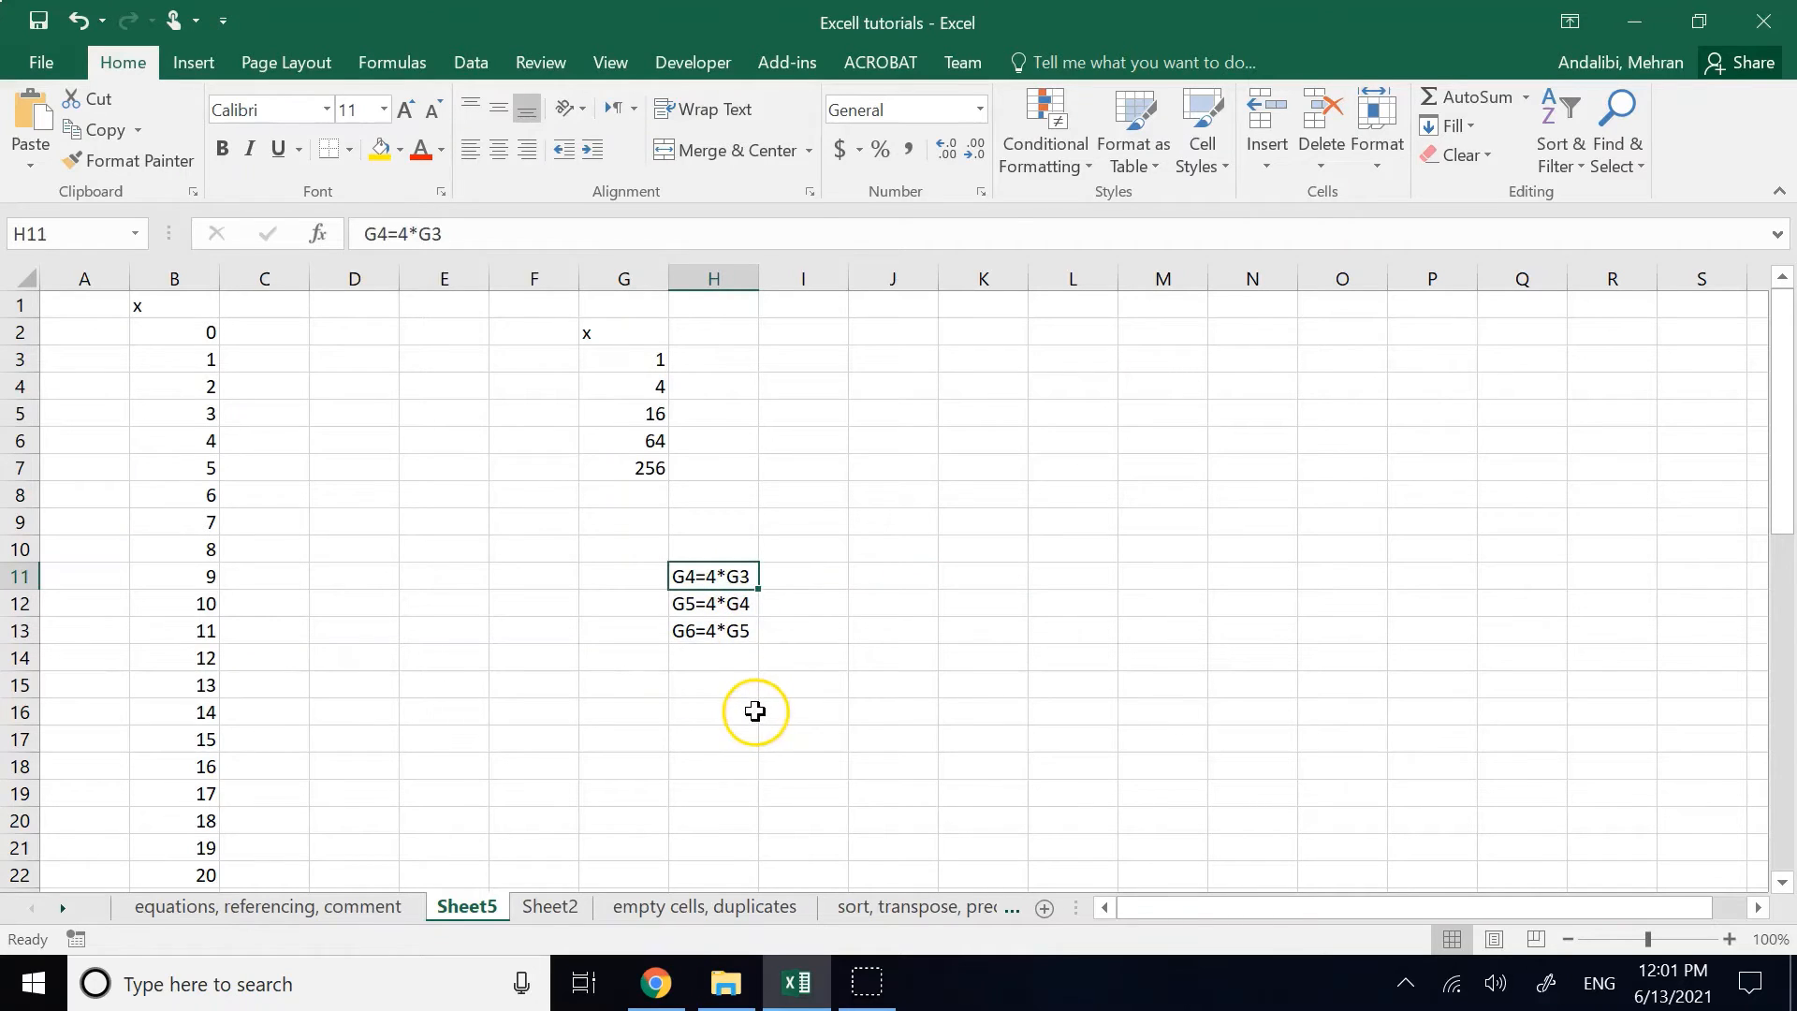
double_click(710, 575)
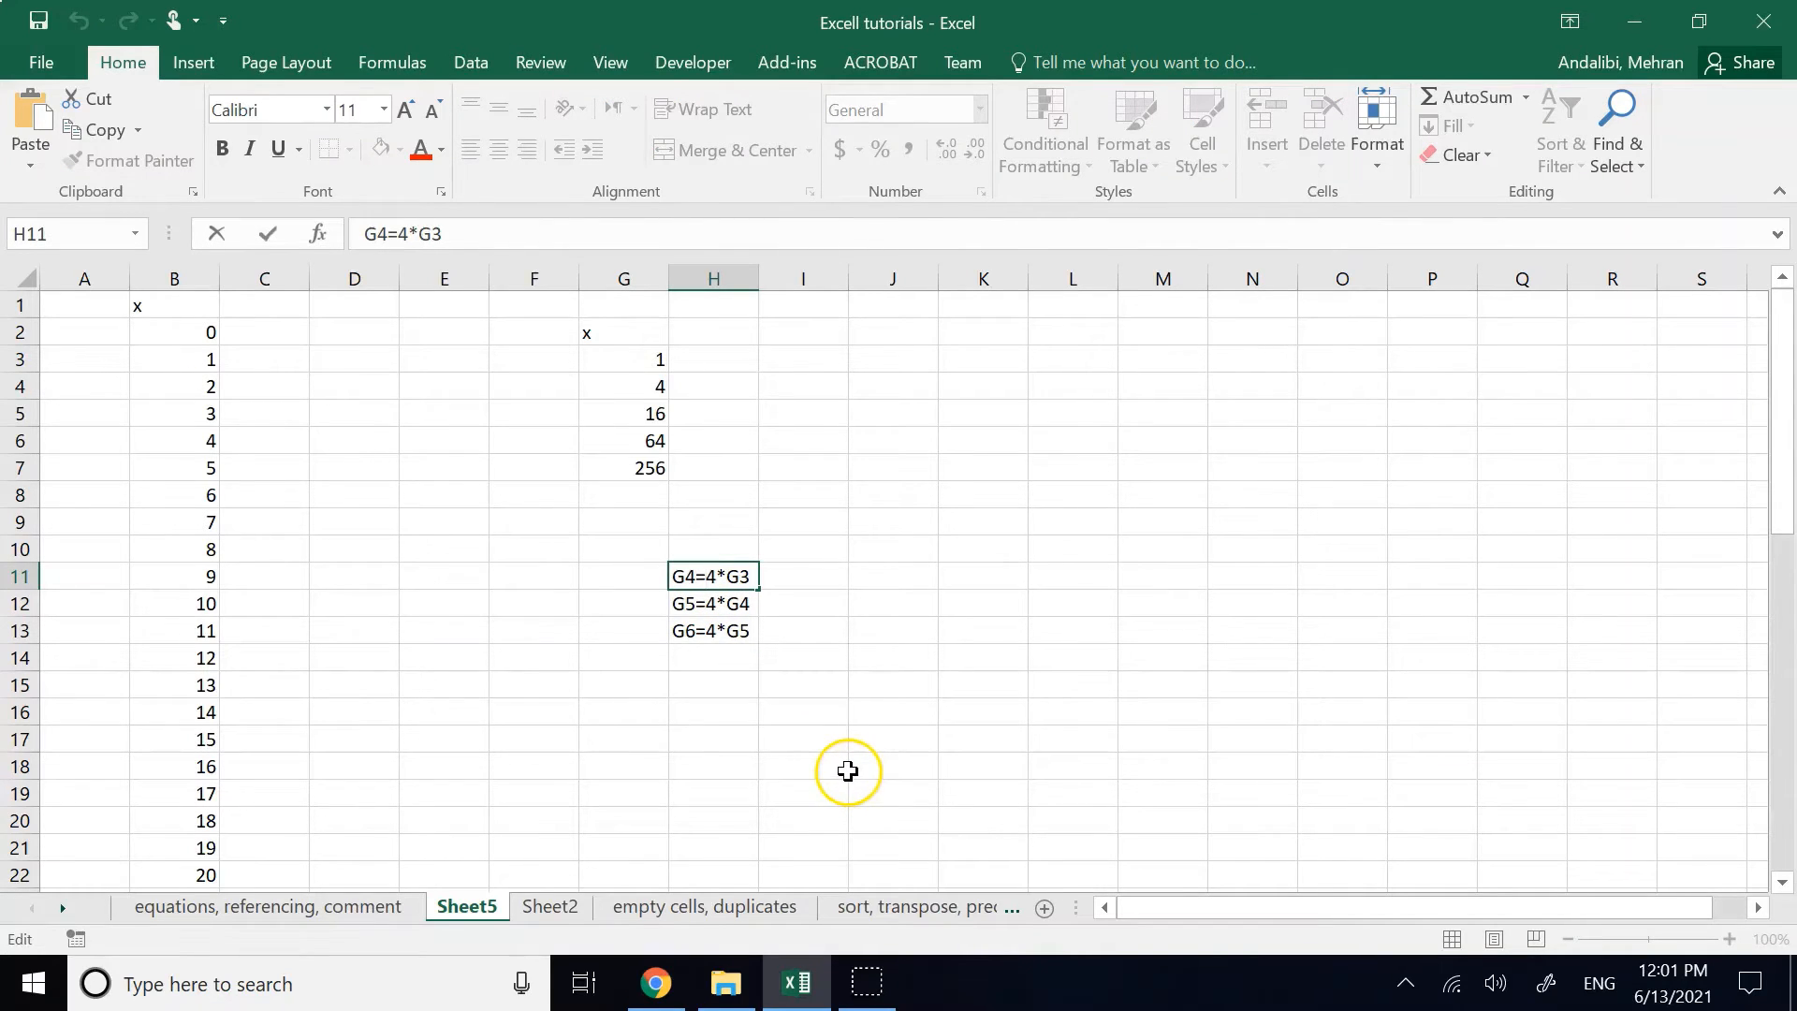
- Enter the value 5 in cell I3 beside the formula-based x series
left_click(805, 364)
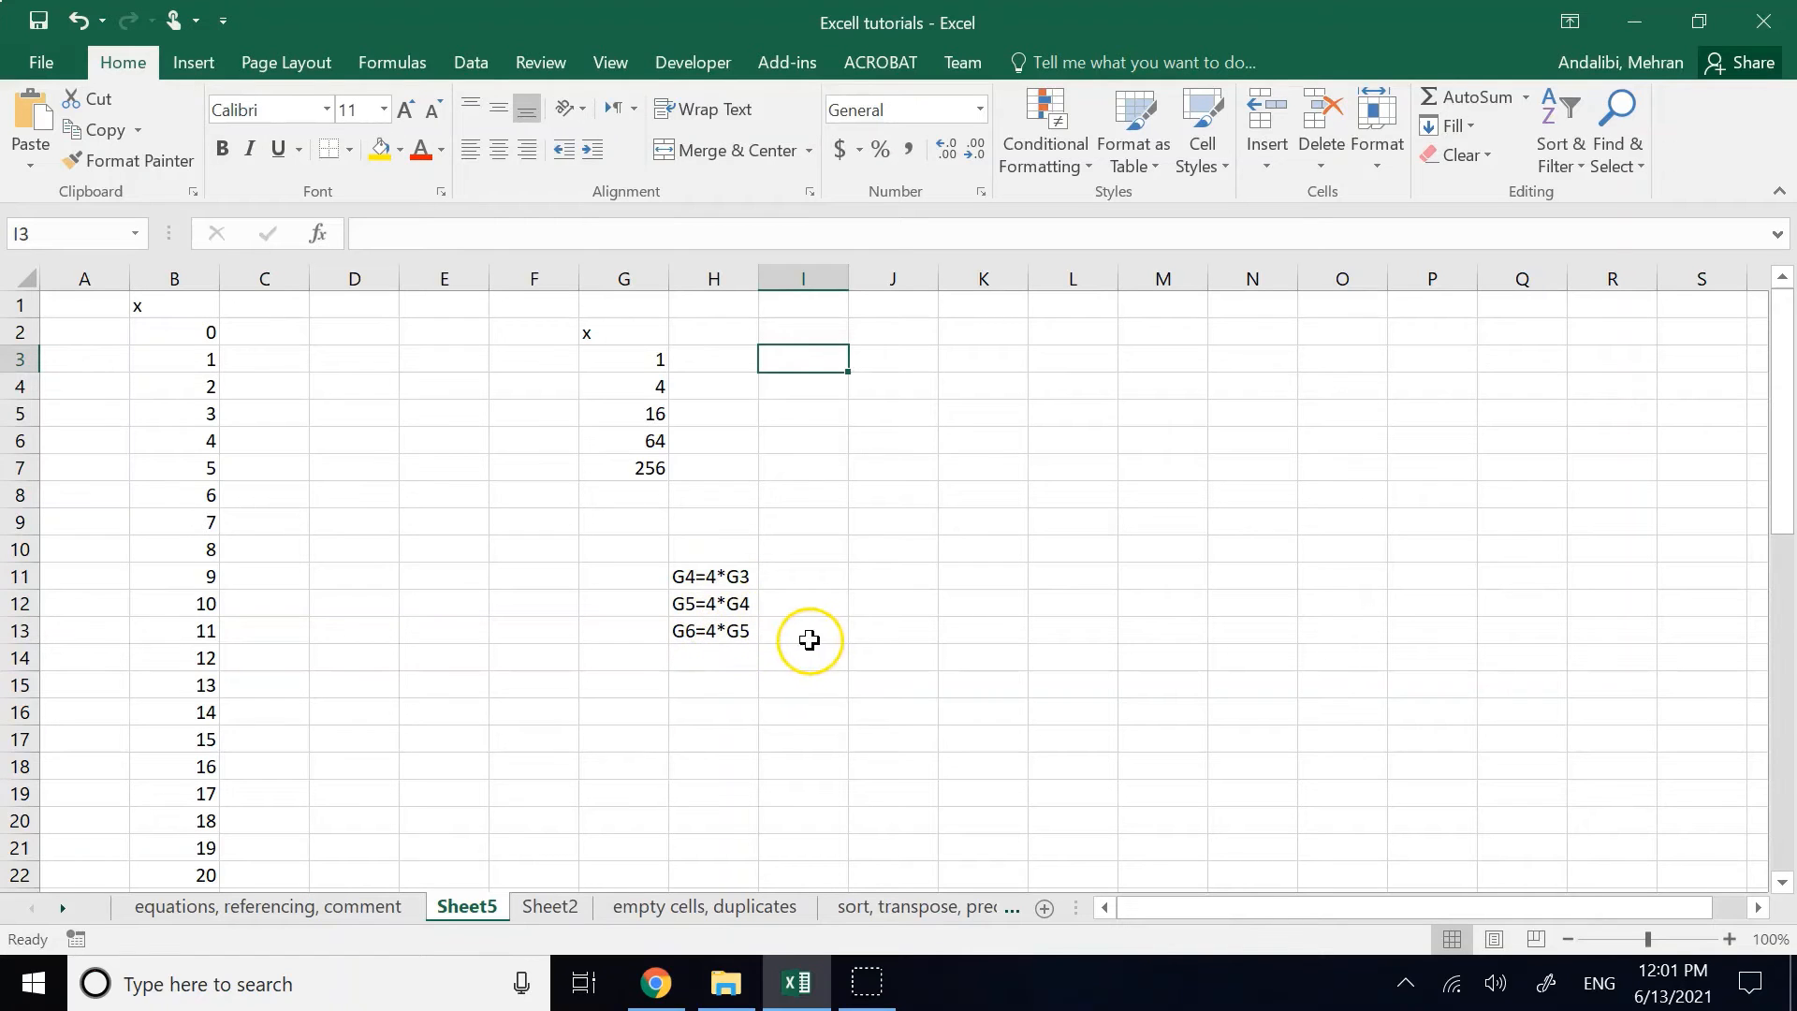
type("5")
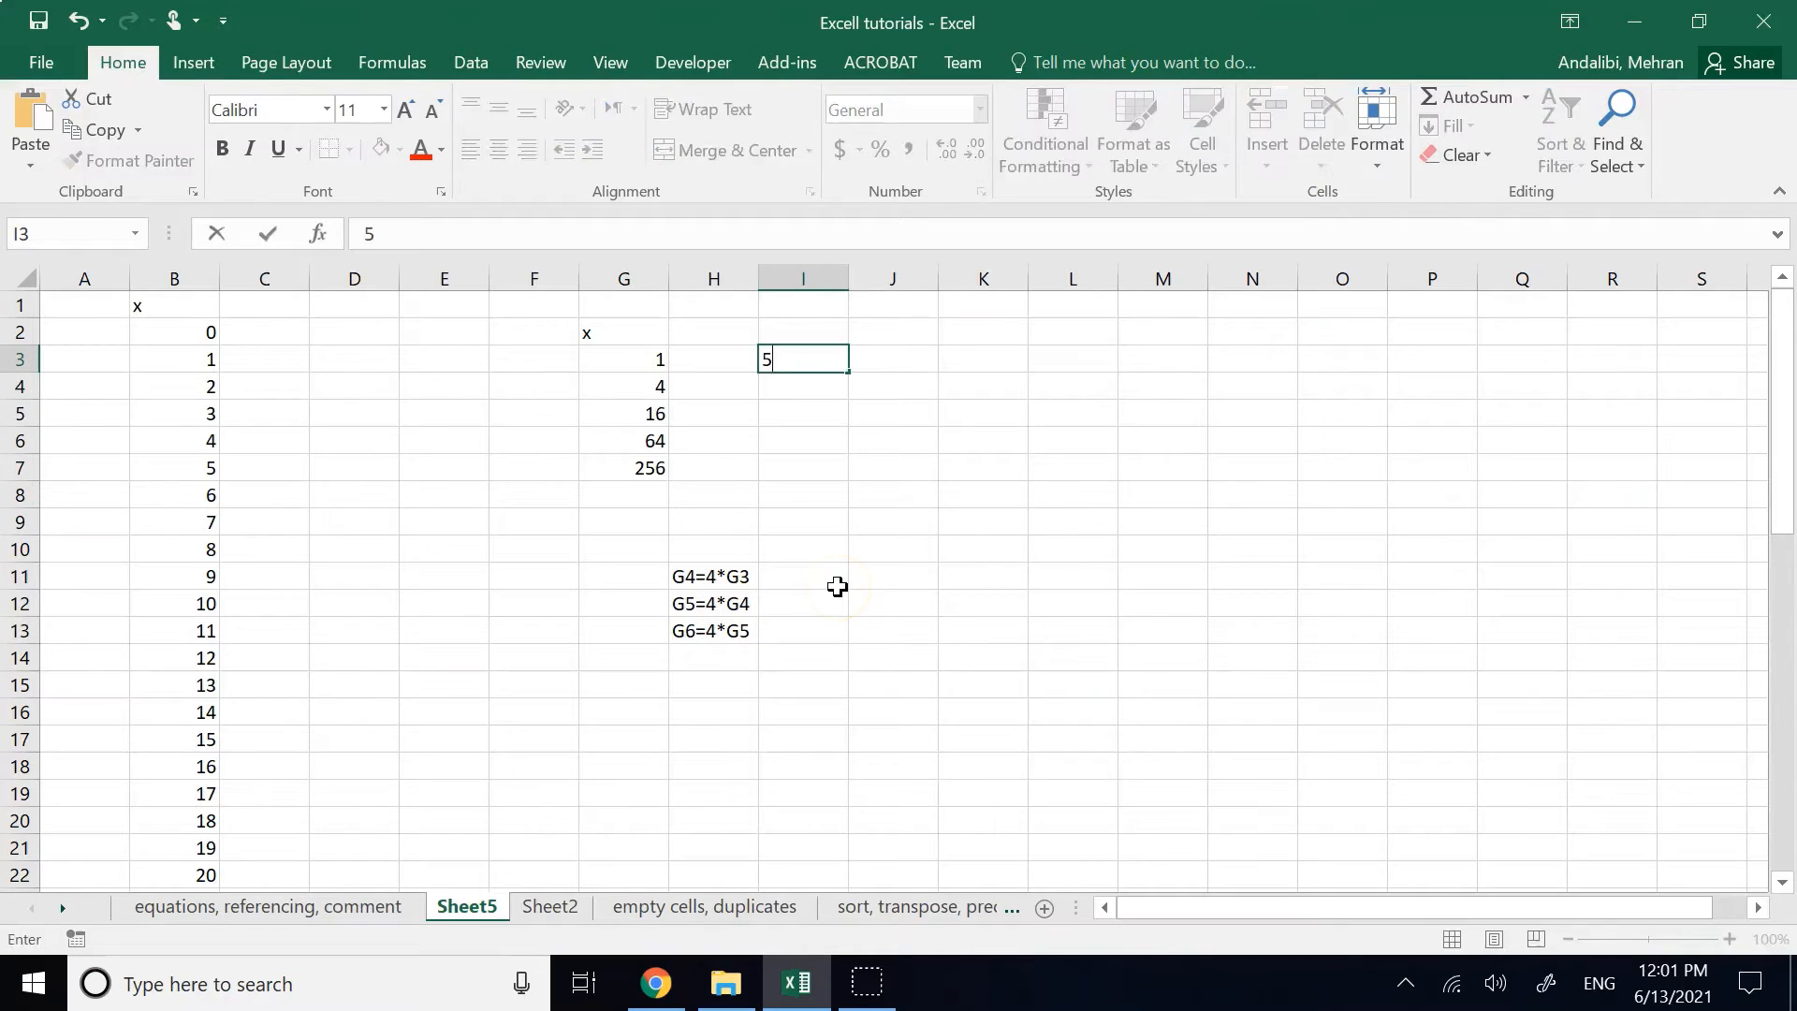
left_click(886, 496)
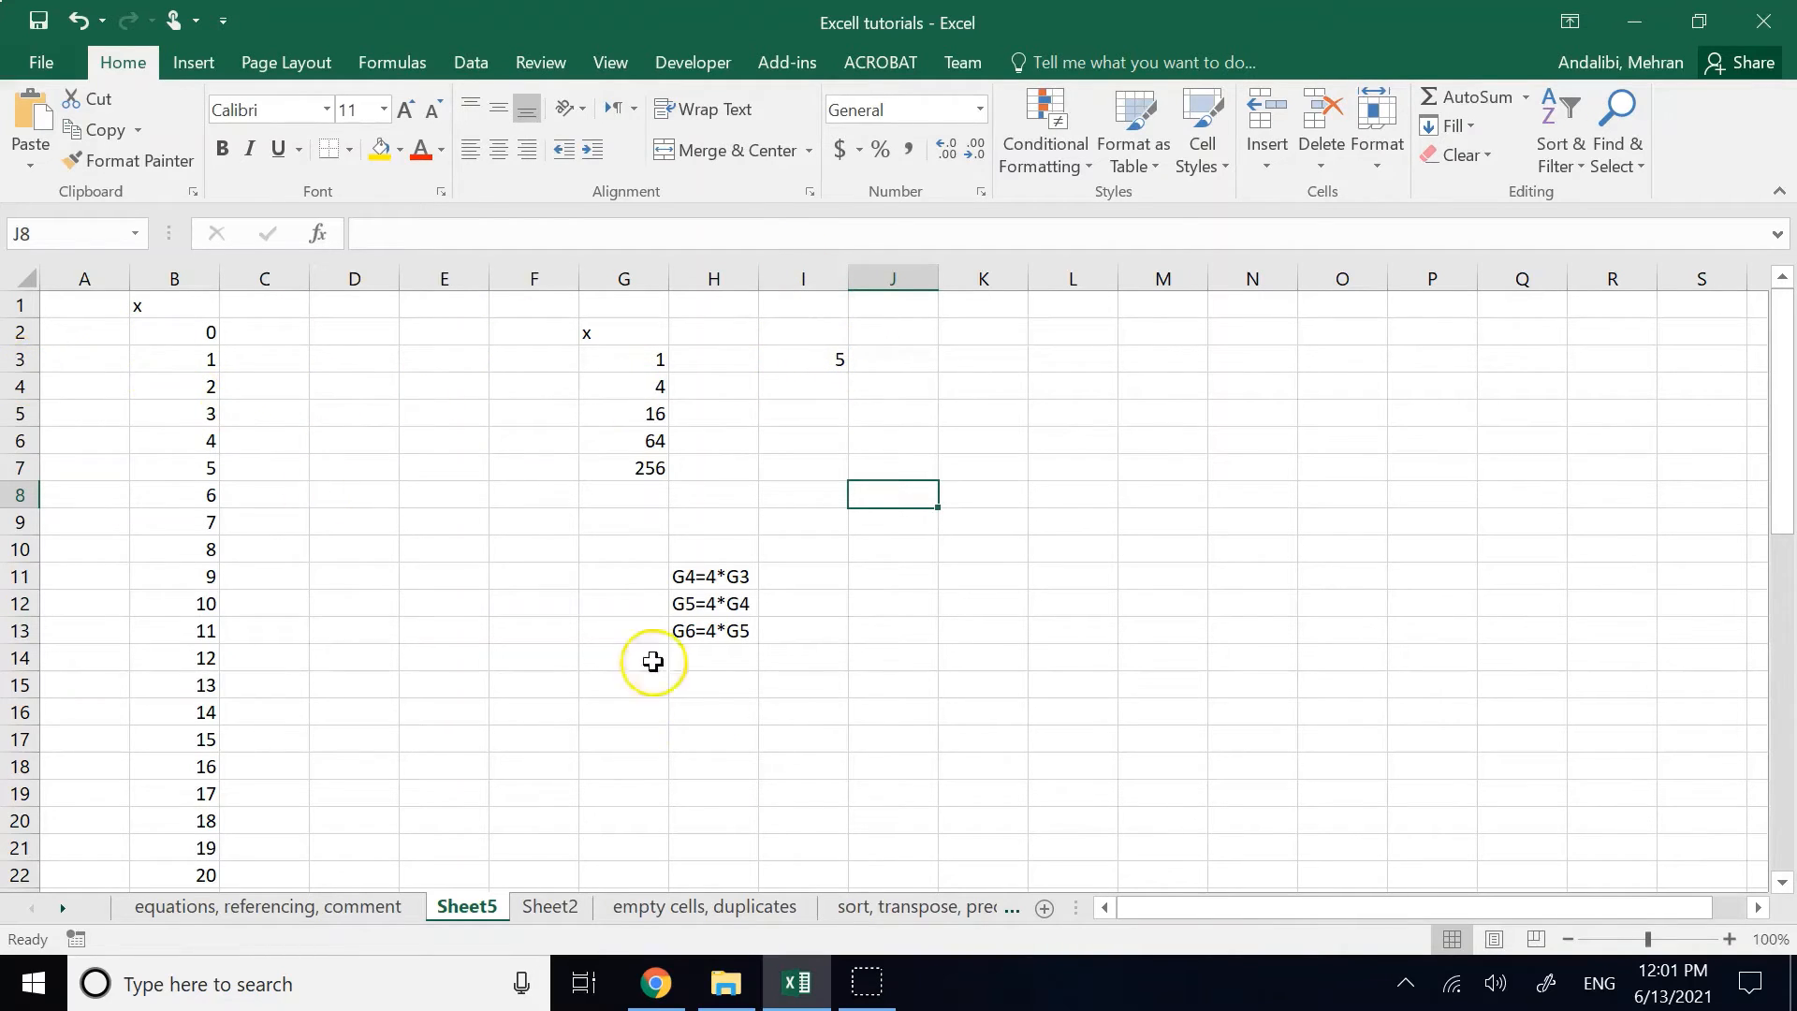
left_click(875, 585)
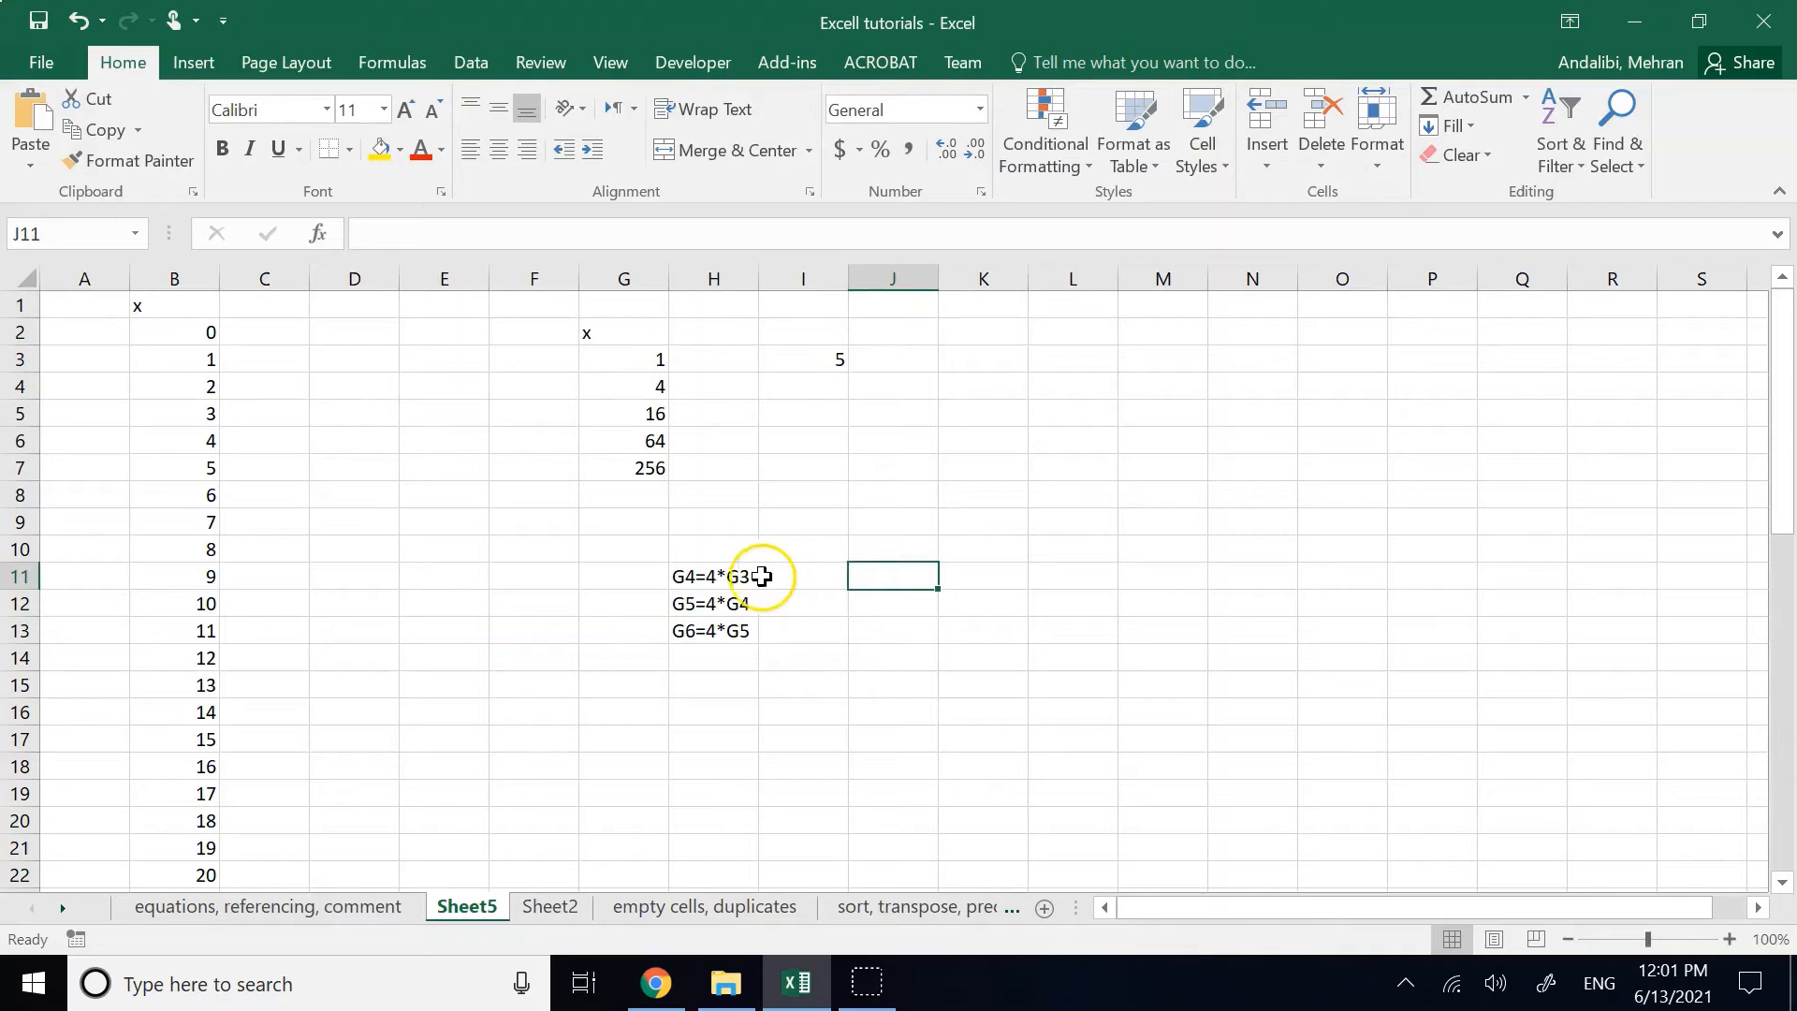
- Clear the text notes in H11:H13 and the filled formulas in G5:G7
left_click(710, 579)
left_click_drag(710, 578, 710, 630)
key("Delete")
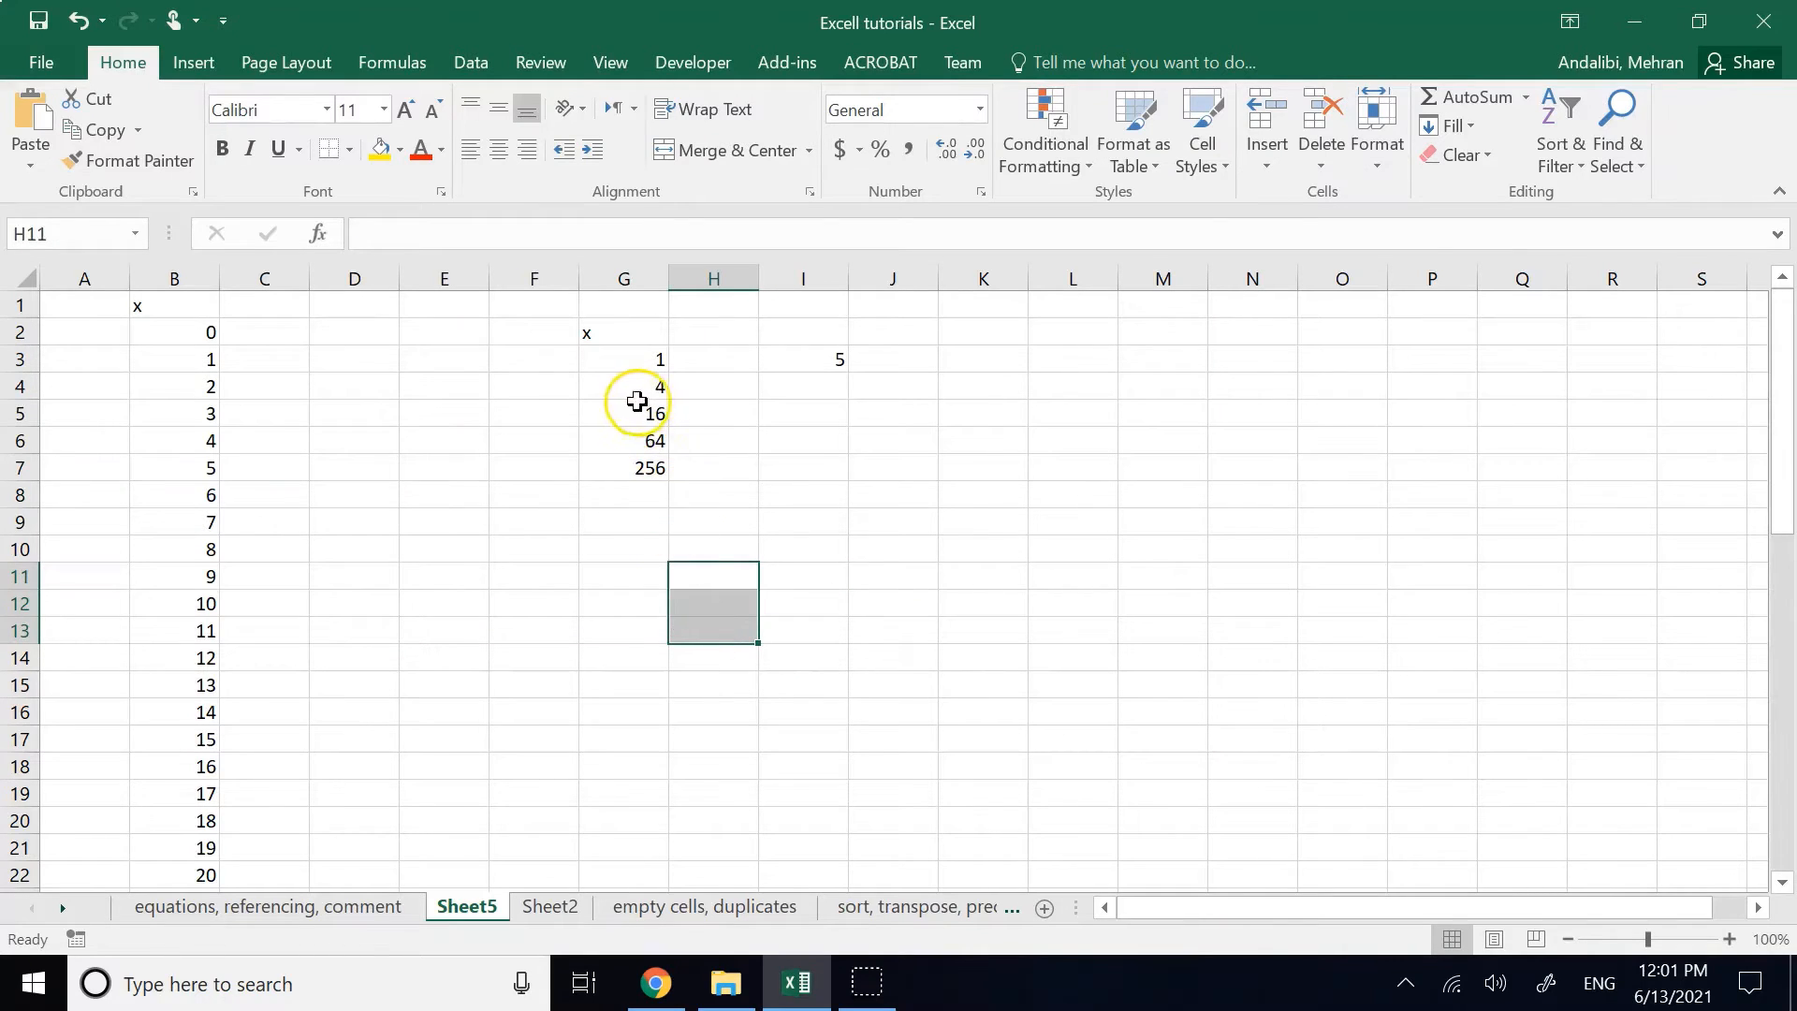
left_click_drag(642, 414, 642, 470)
key("Delete")
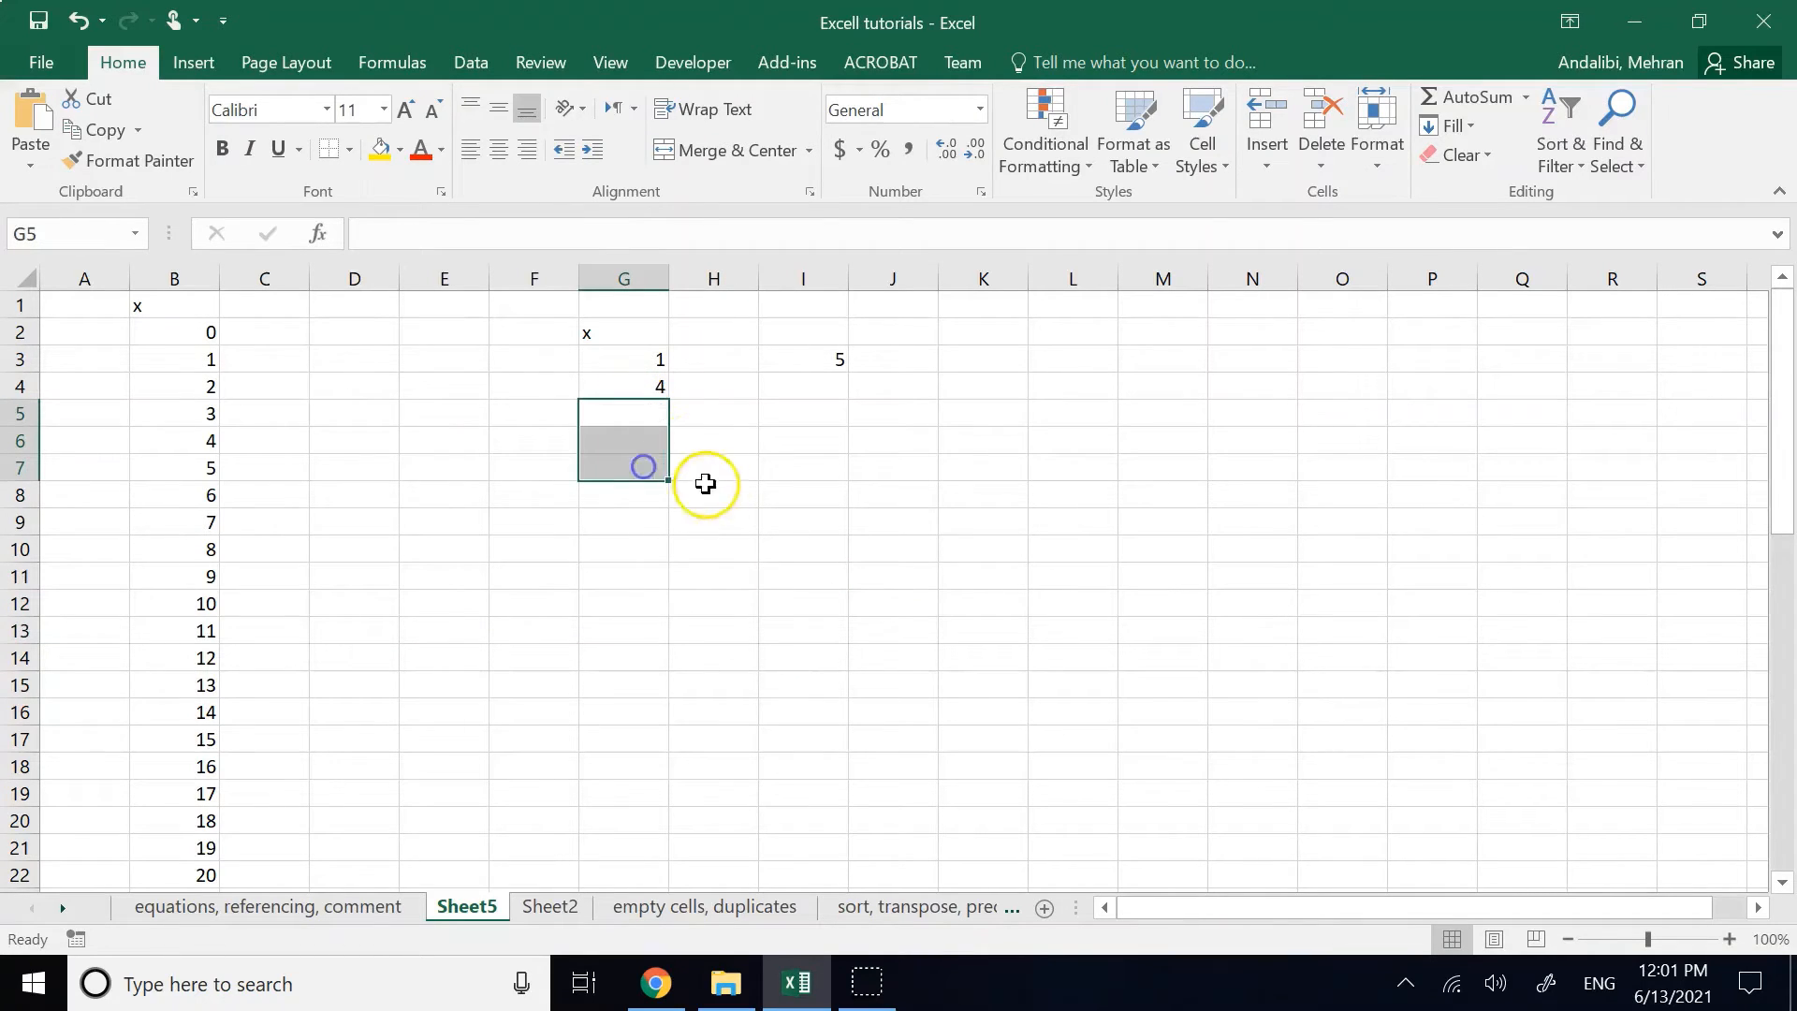
- Replace the constant multiplier in G4's formula with a reference to I3, making it =I3*G3
left_click(634, 391)
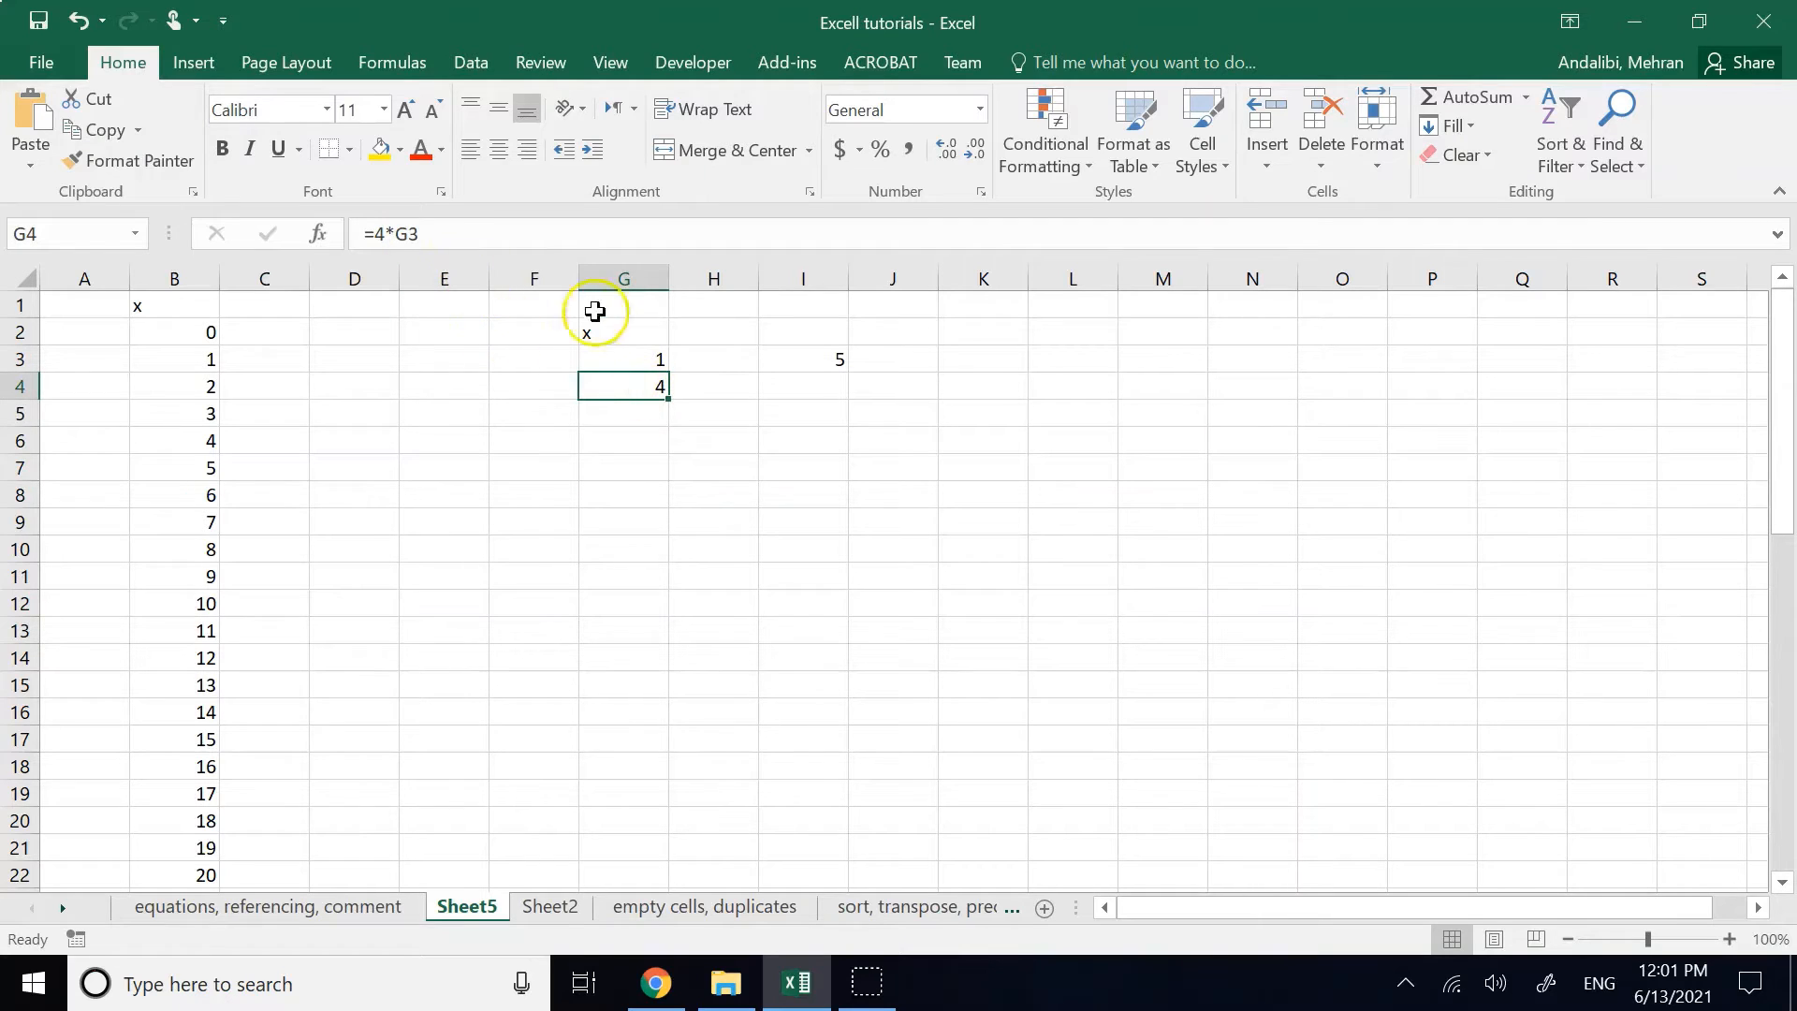
left_click(383, 234)
key("BackSpace")
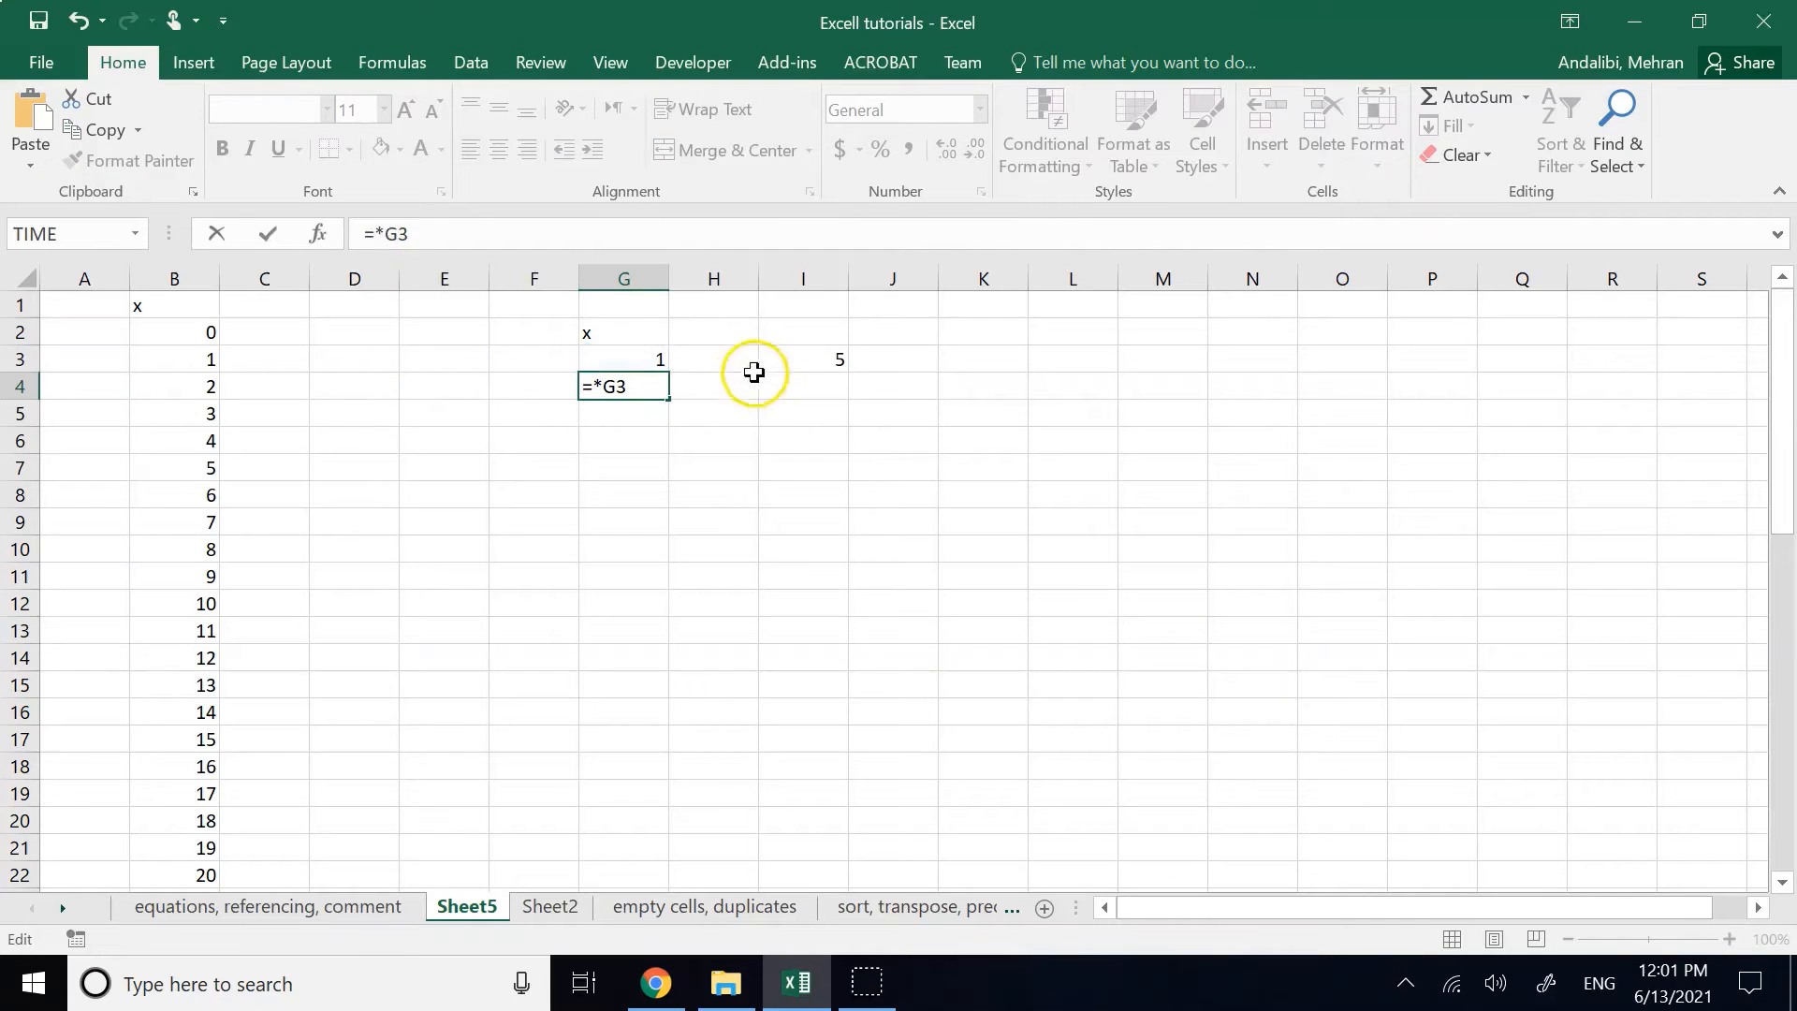
left_click(810, 361)
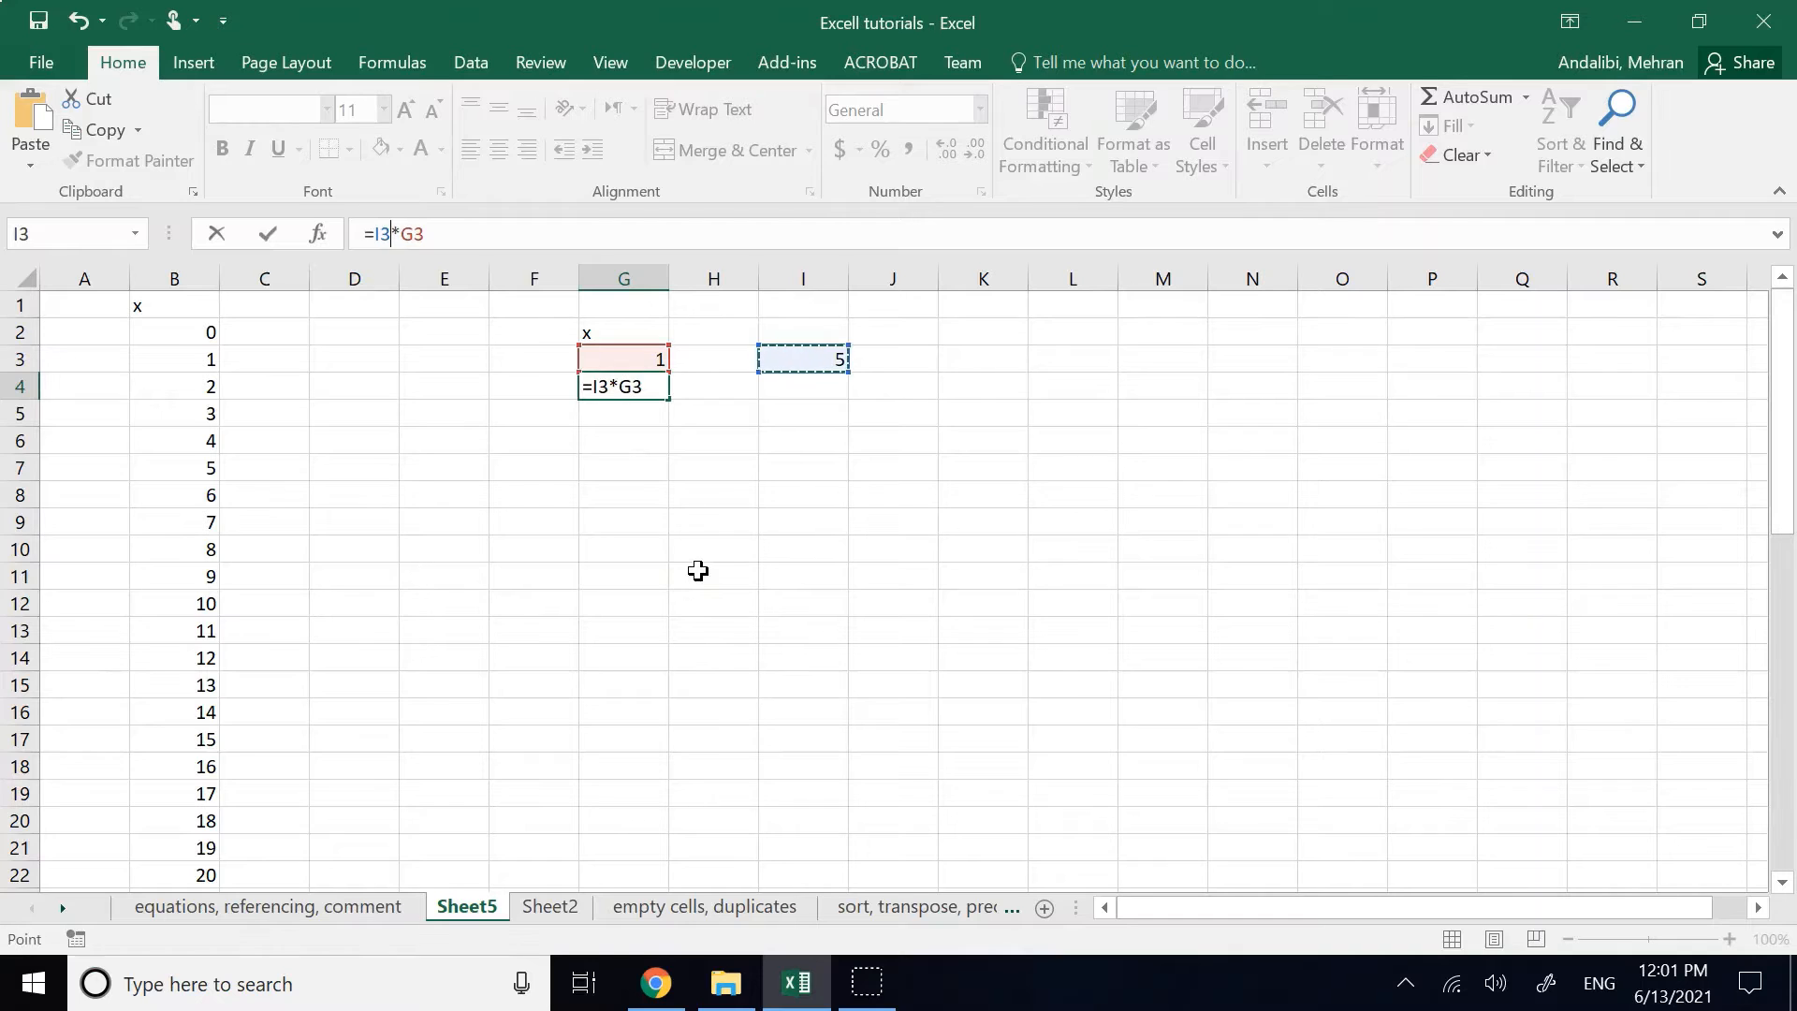
left_click(521, 233)
key("Return")
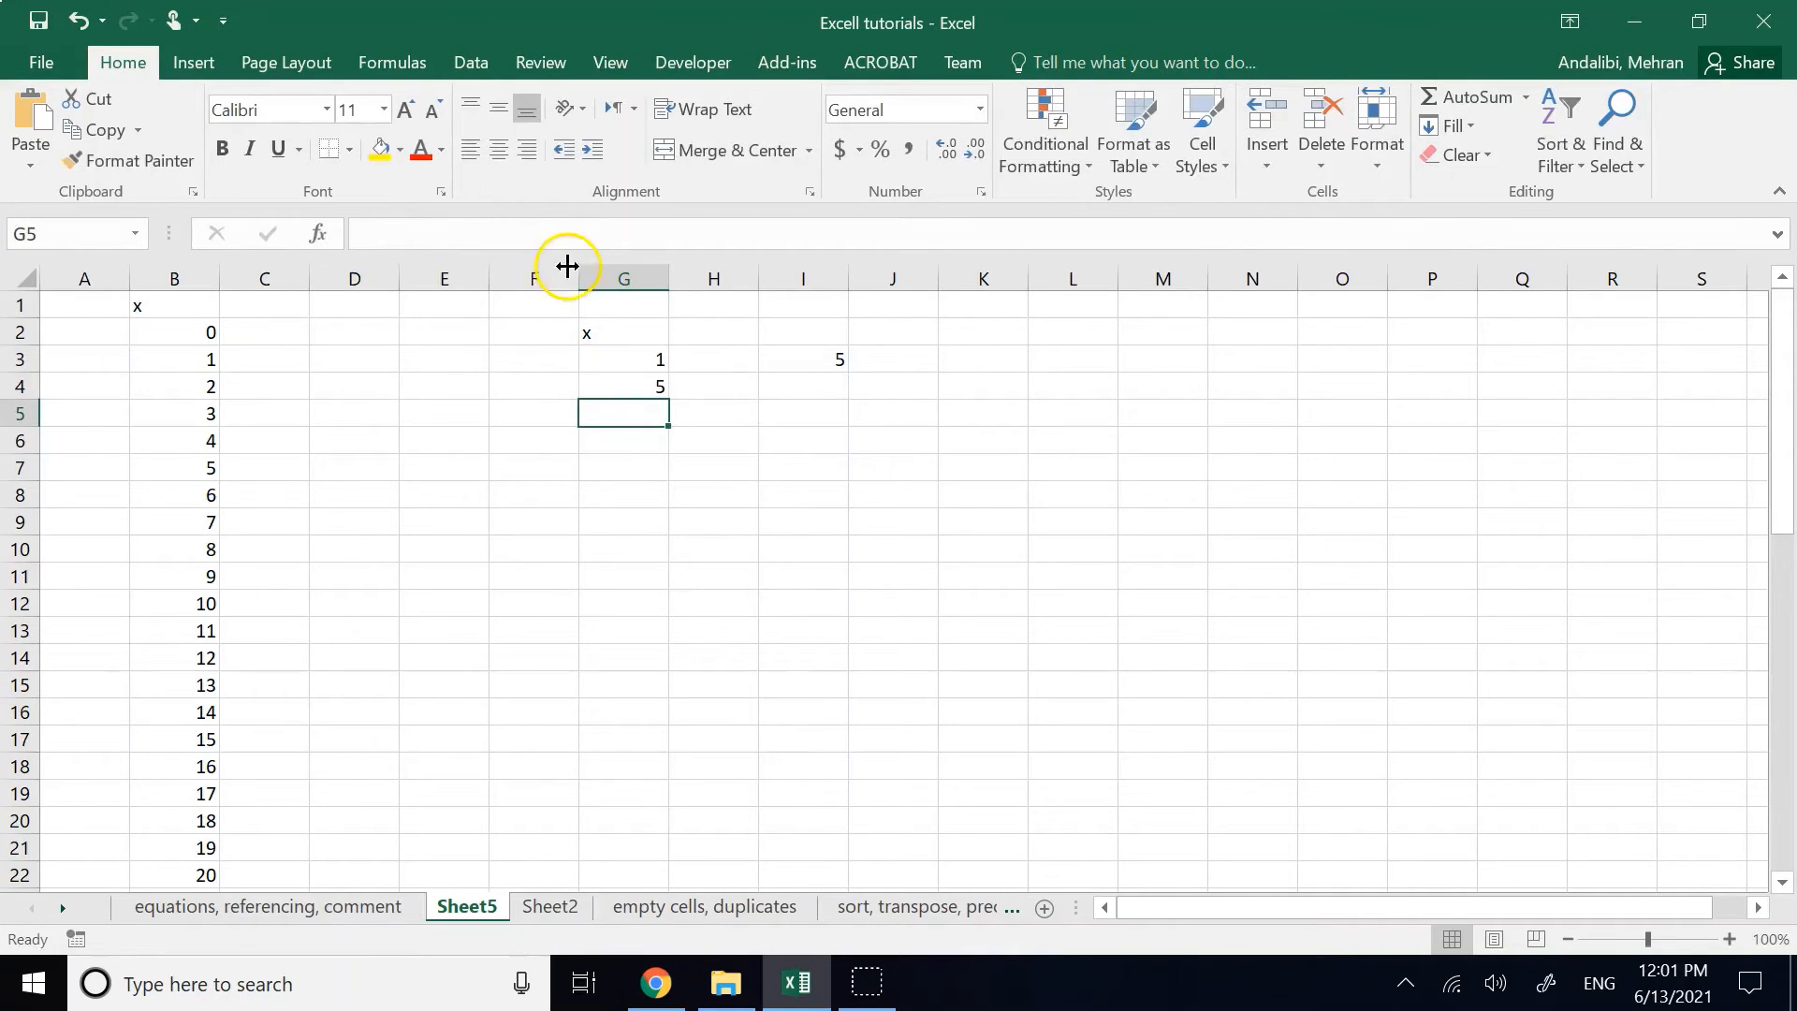
left_click(623, 384)
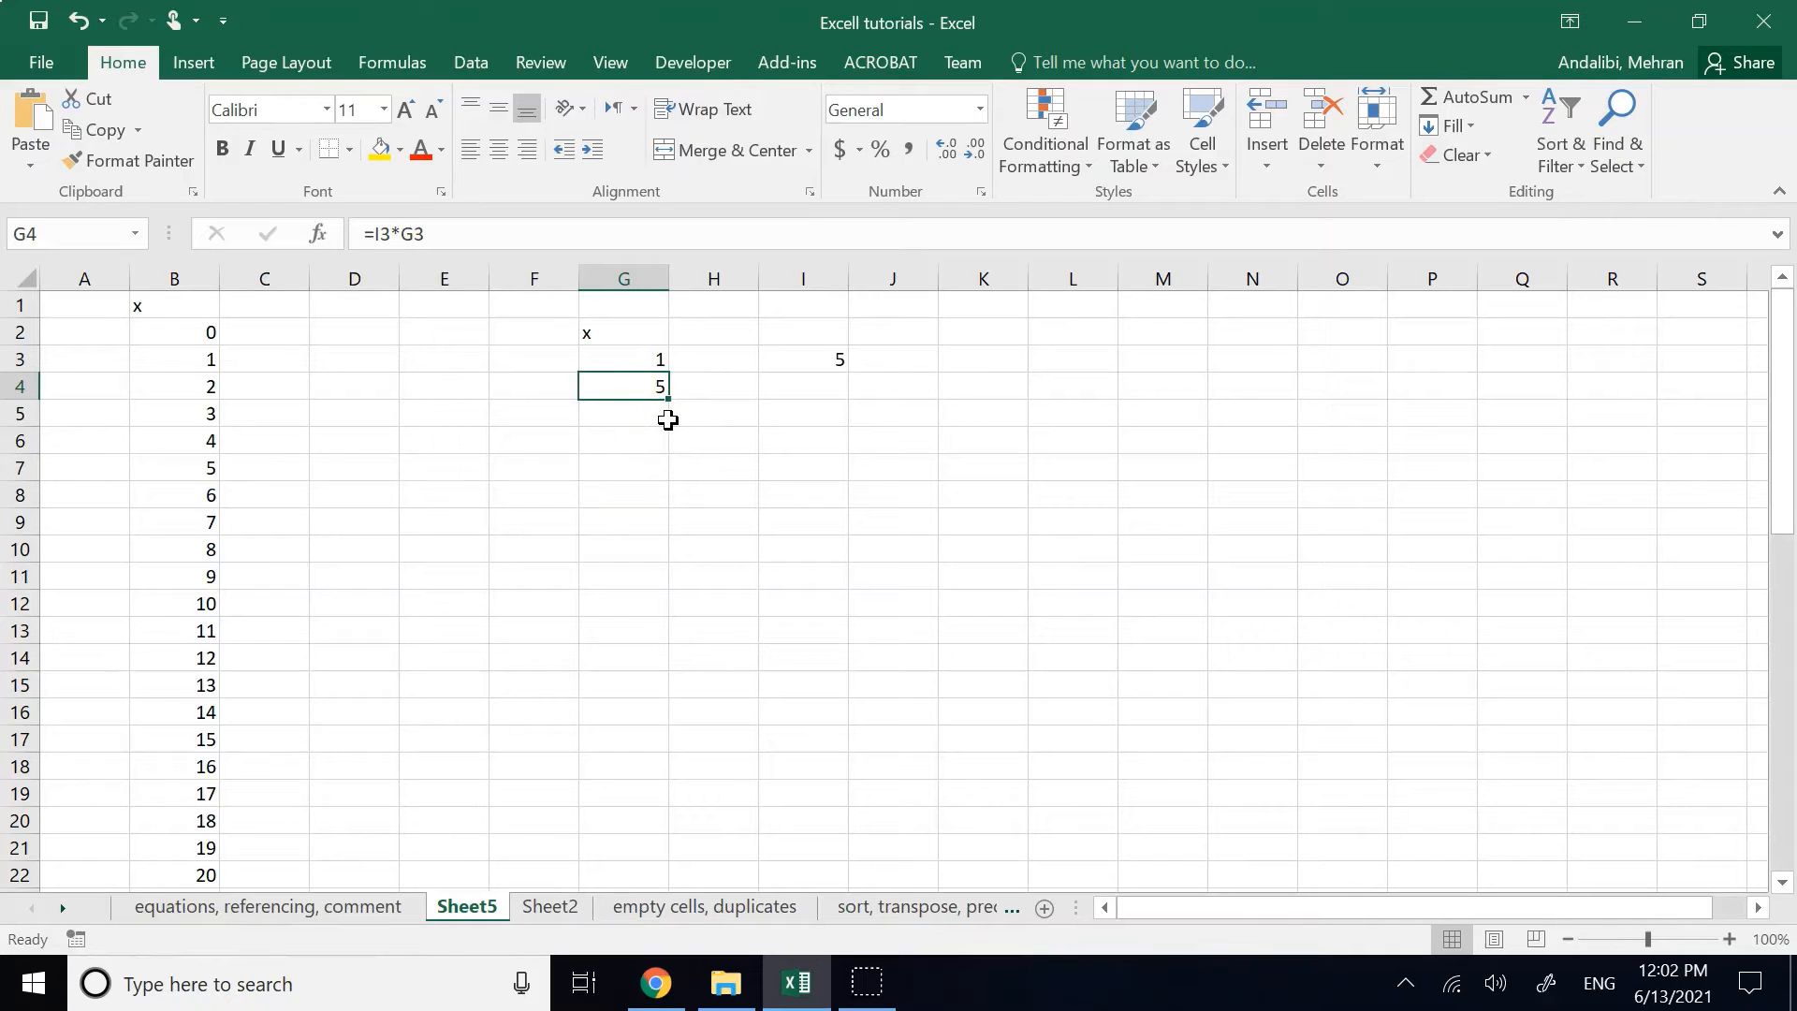
- Write the text notes G4=I3*G3 and G5=I3*G4 in cells H8 and H9
left_click(675, 493)
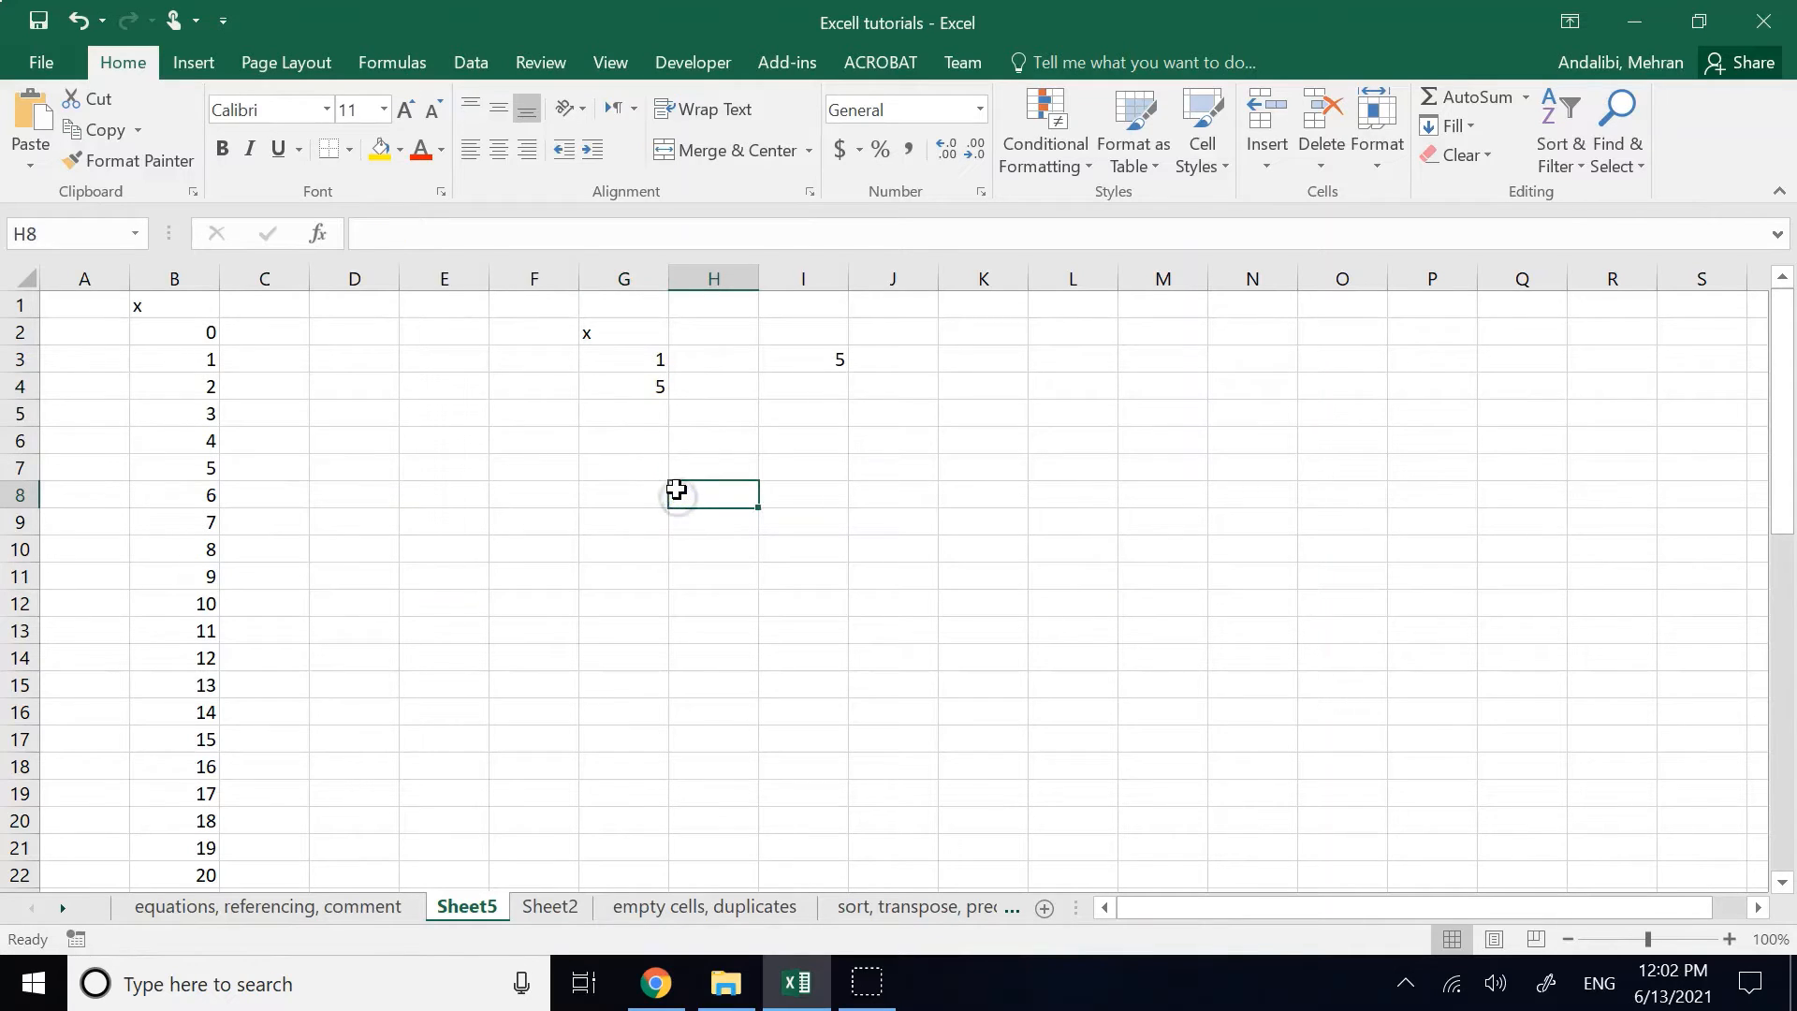
type("G4=I3*G3")
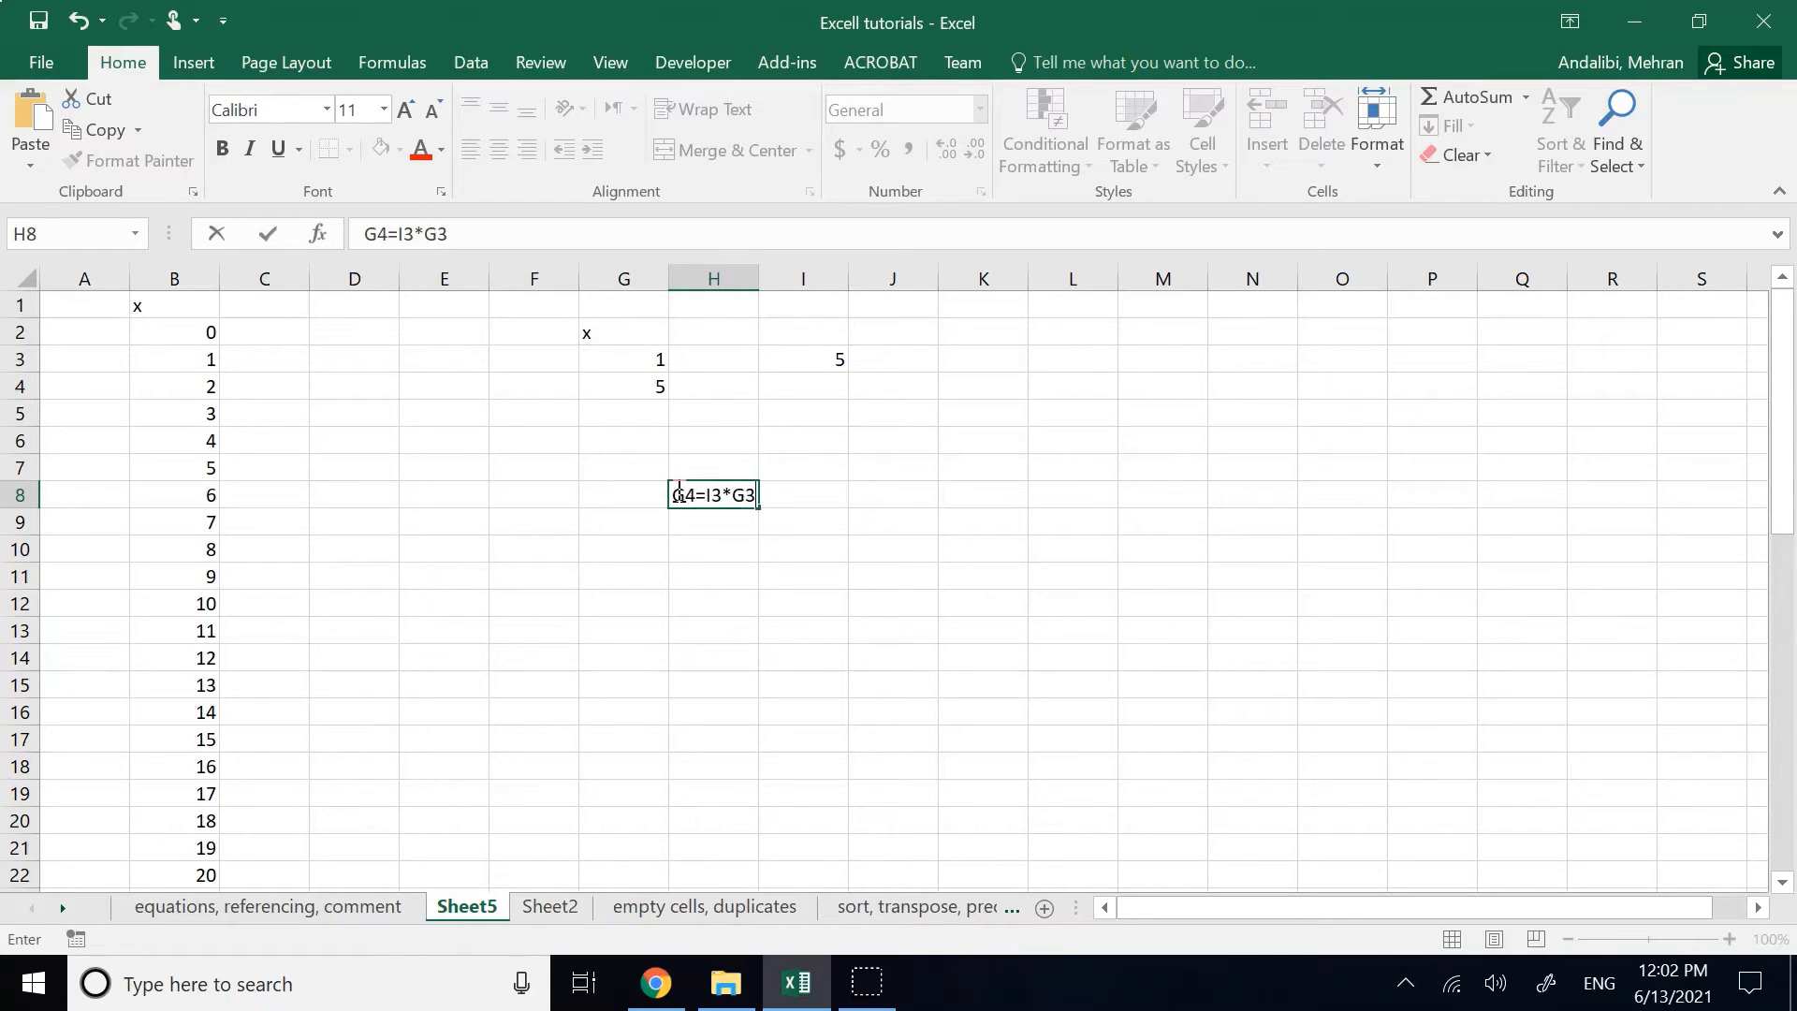
key("Return")
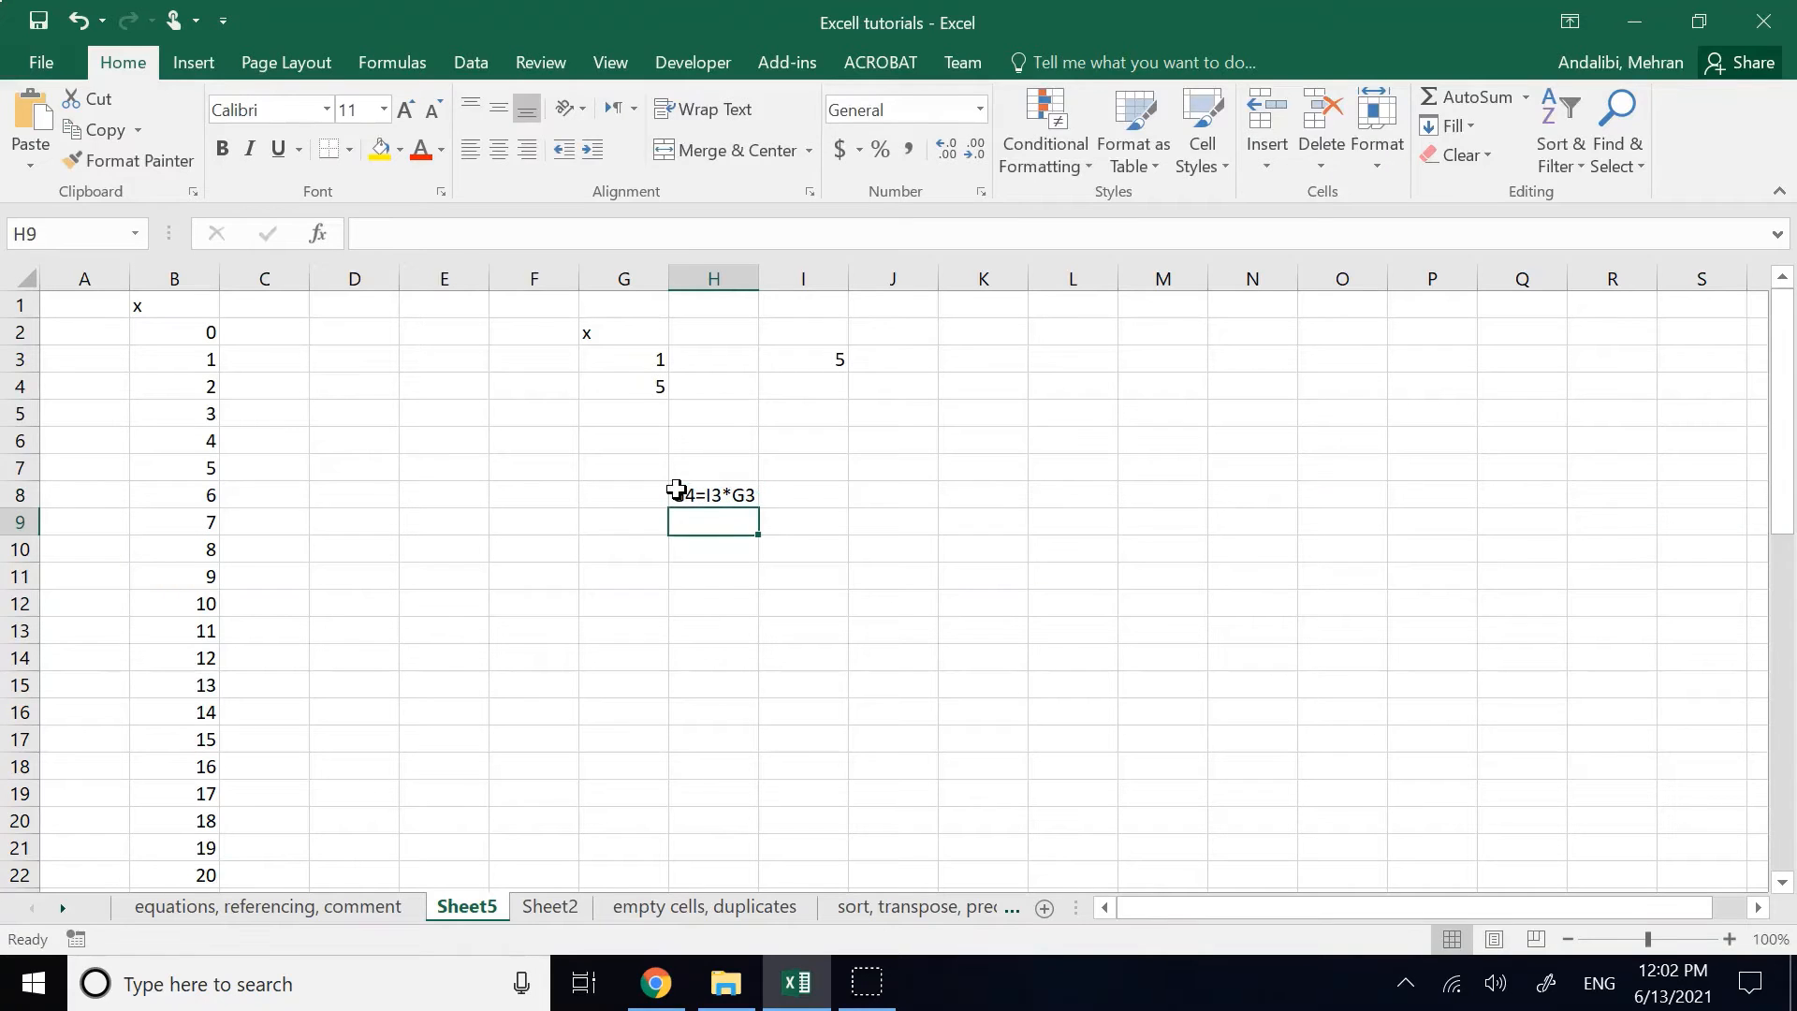
type("G5=I3*G4")
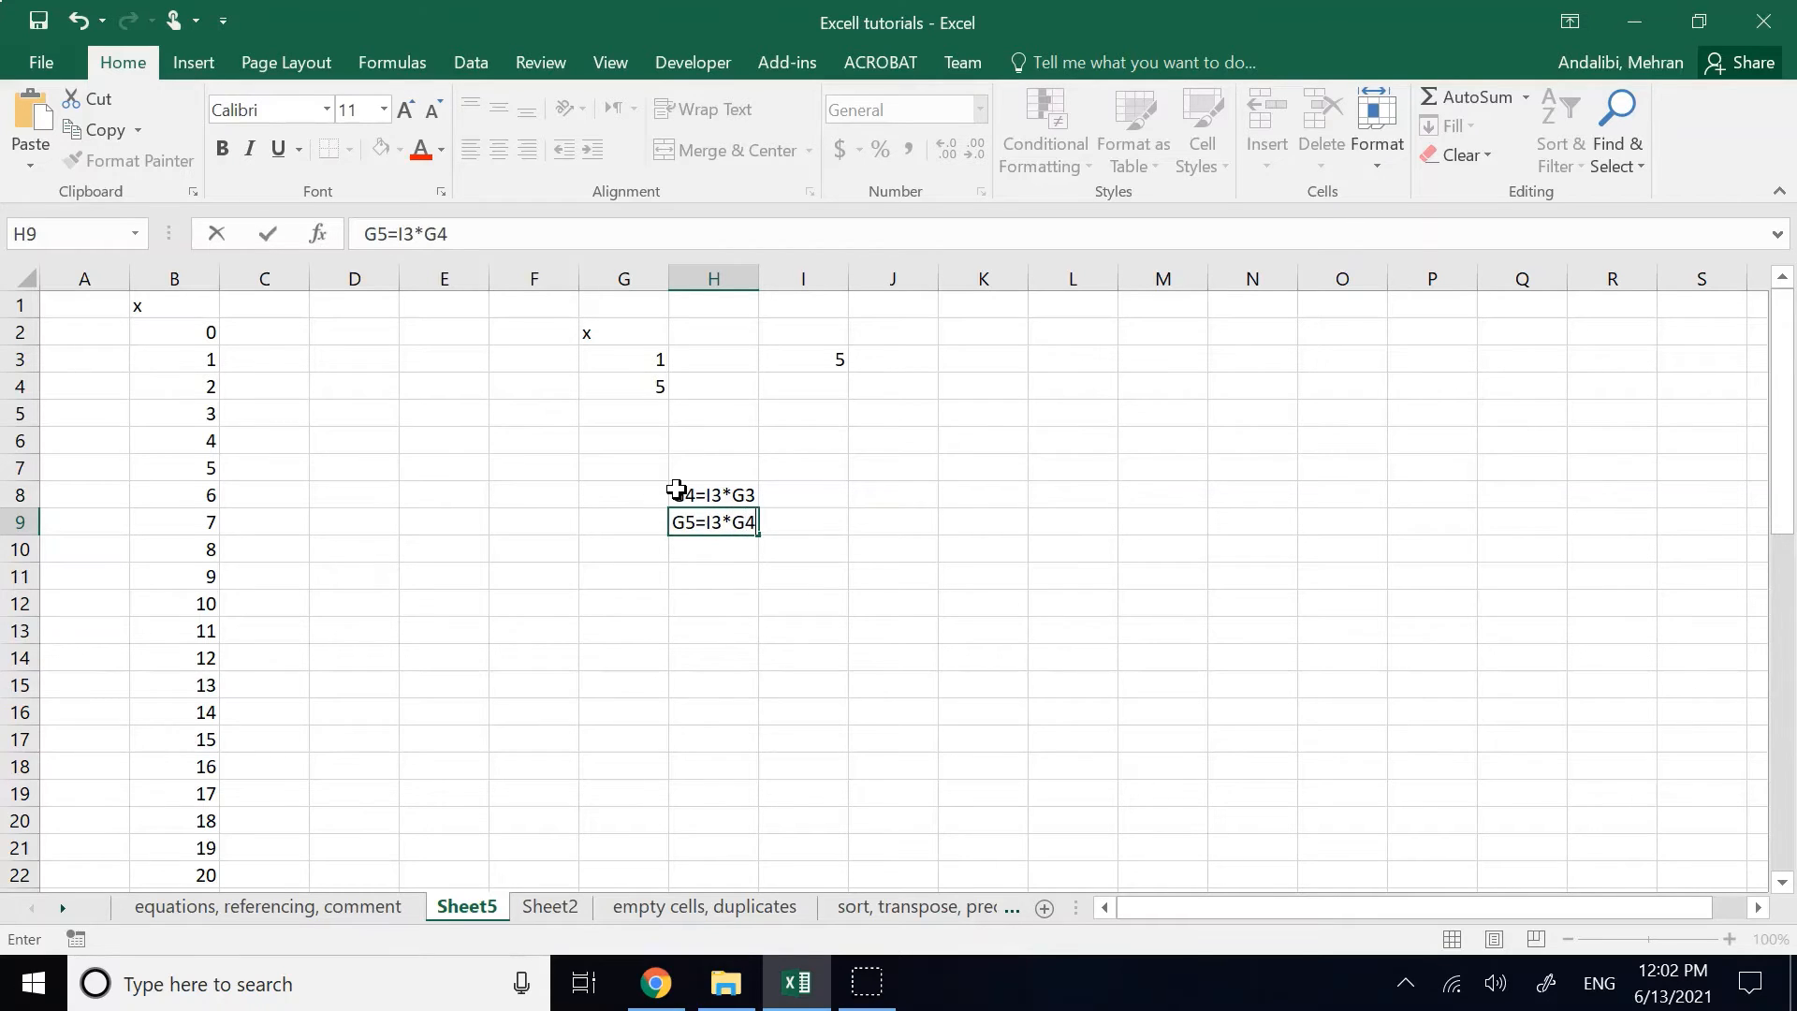
left_click(719, 618)
left_click(719, 618)
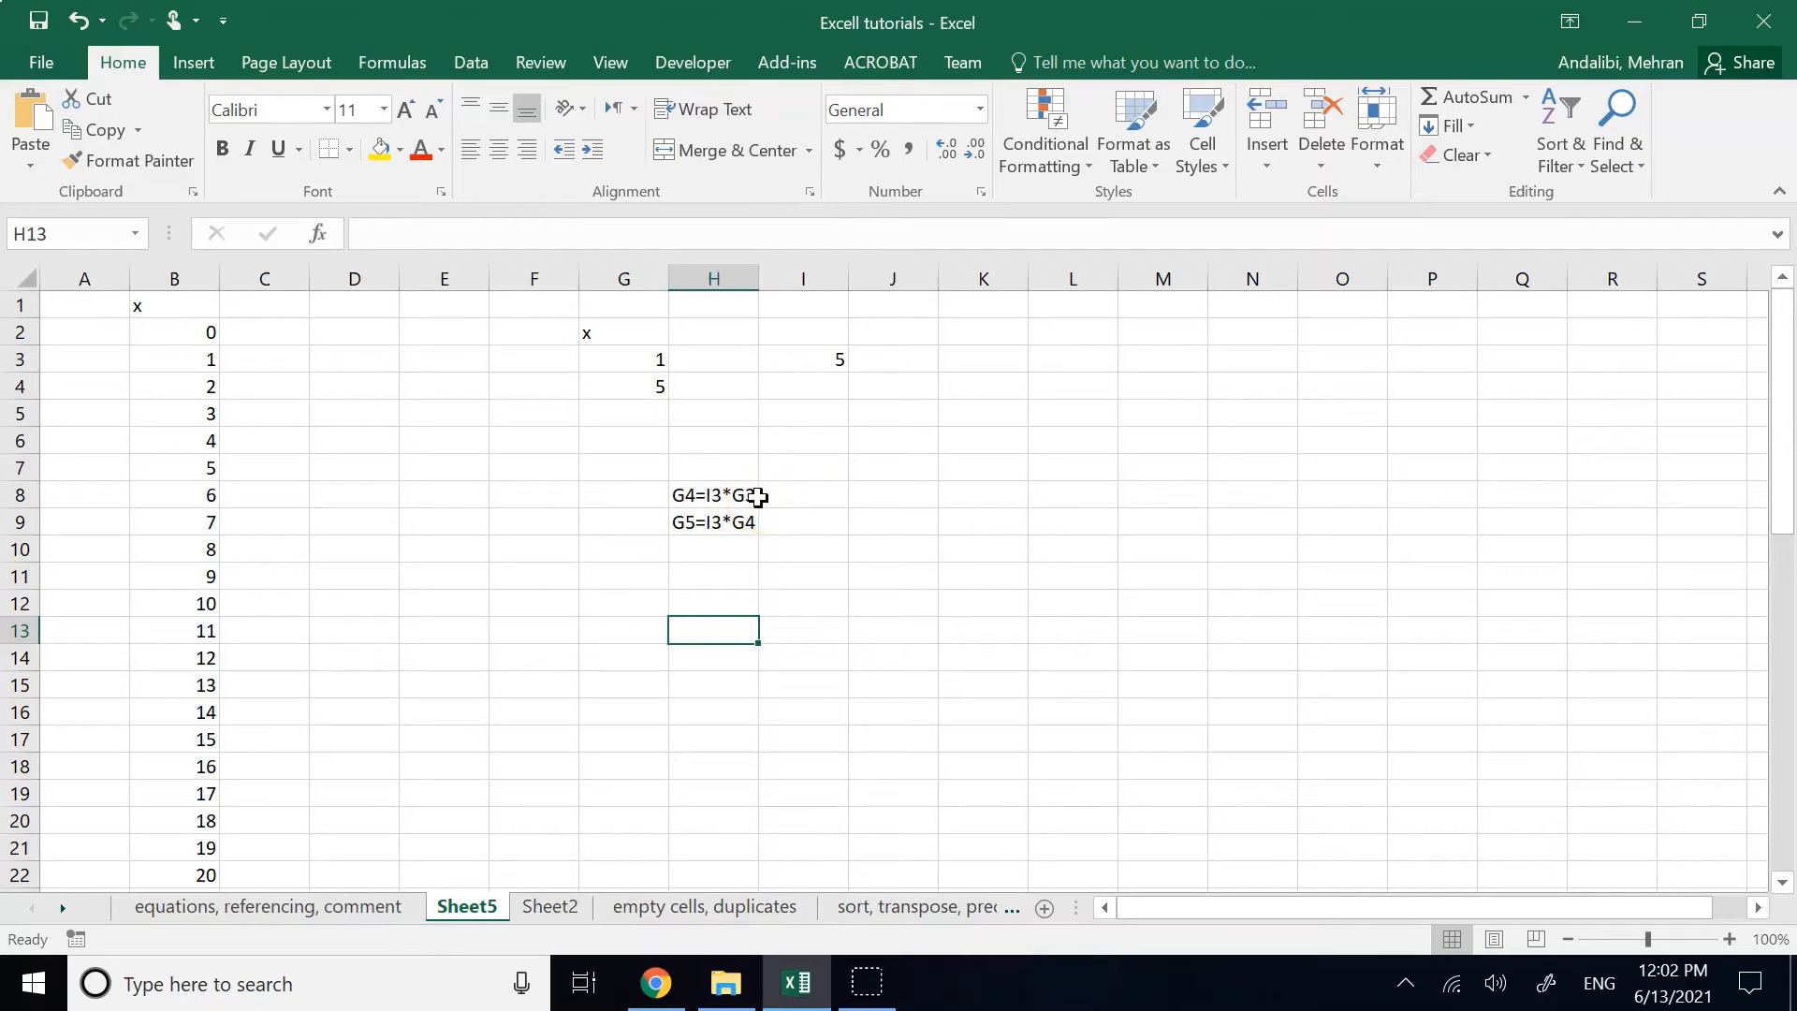
- AutoFill the formula in G4 down to G5 and check the formula placed in G5
left_click(633, 382)
left_click_drag(666, 400, 672, 413)
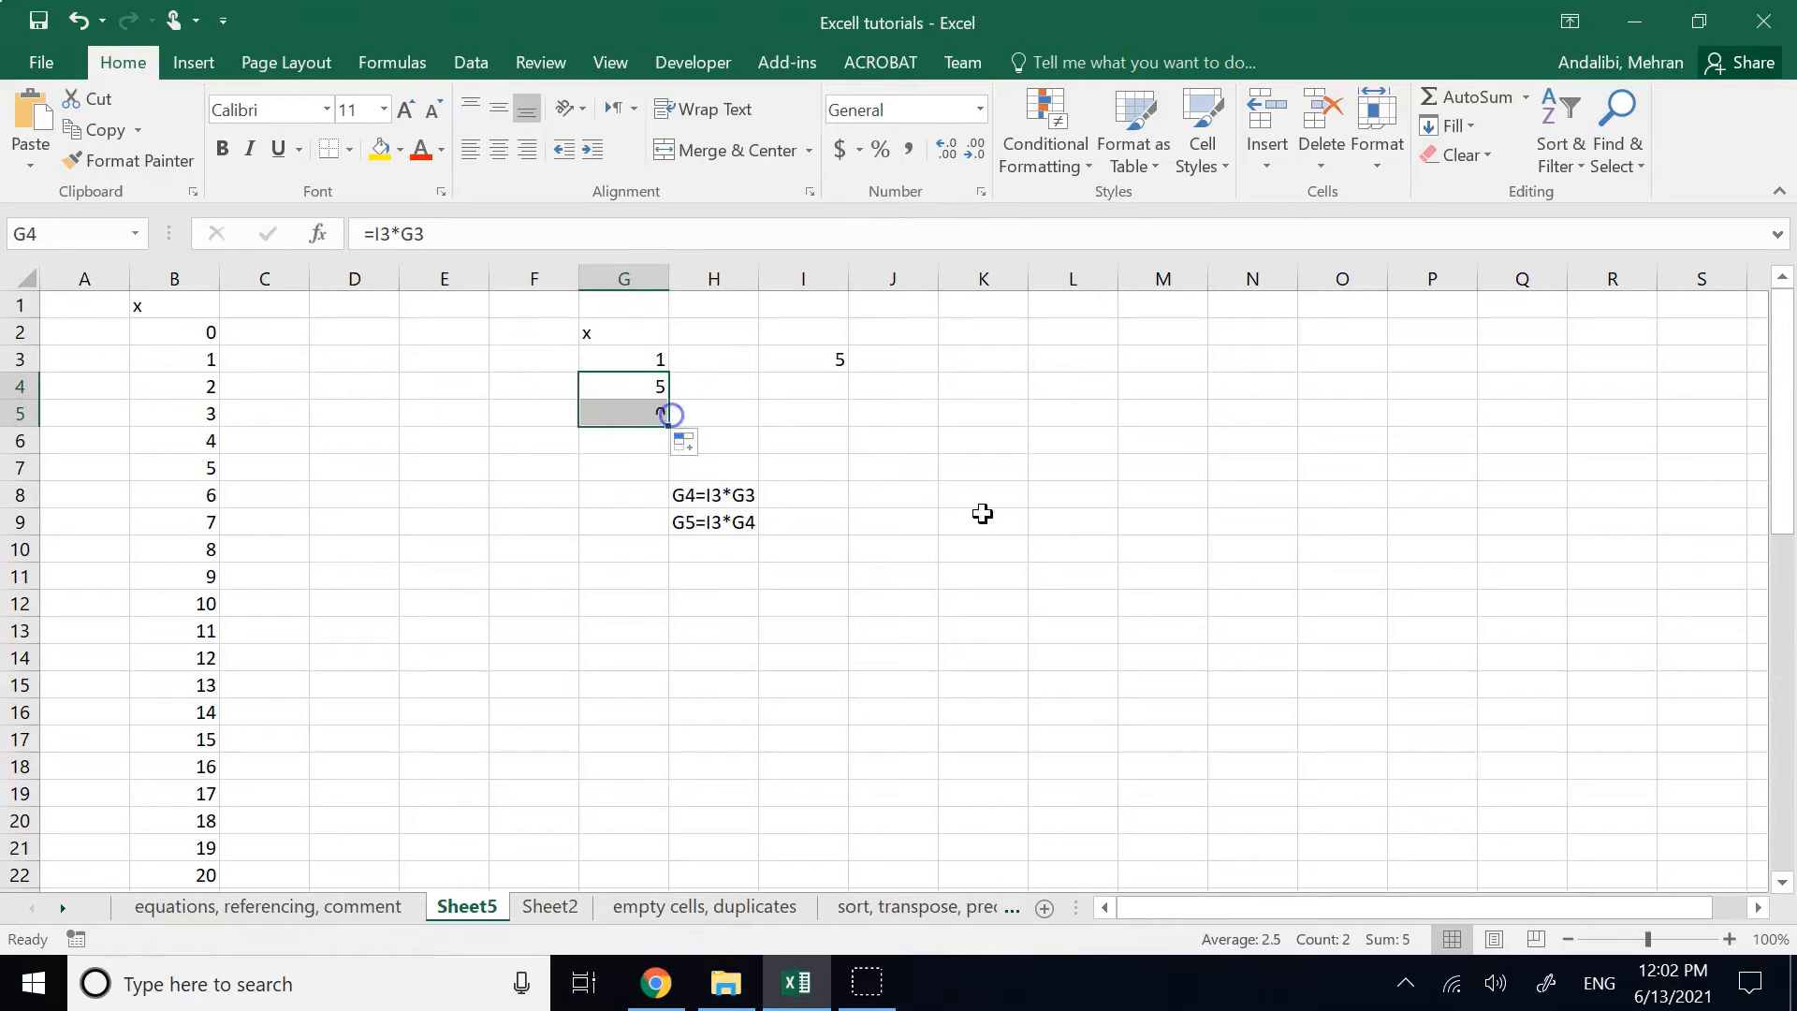
left_click(1059, 591)
left_click(644, 412)
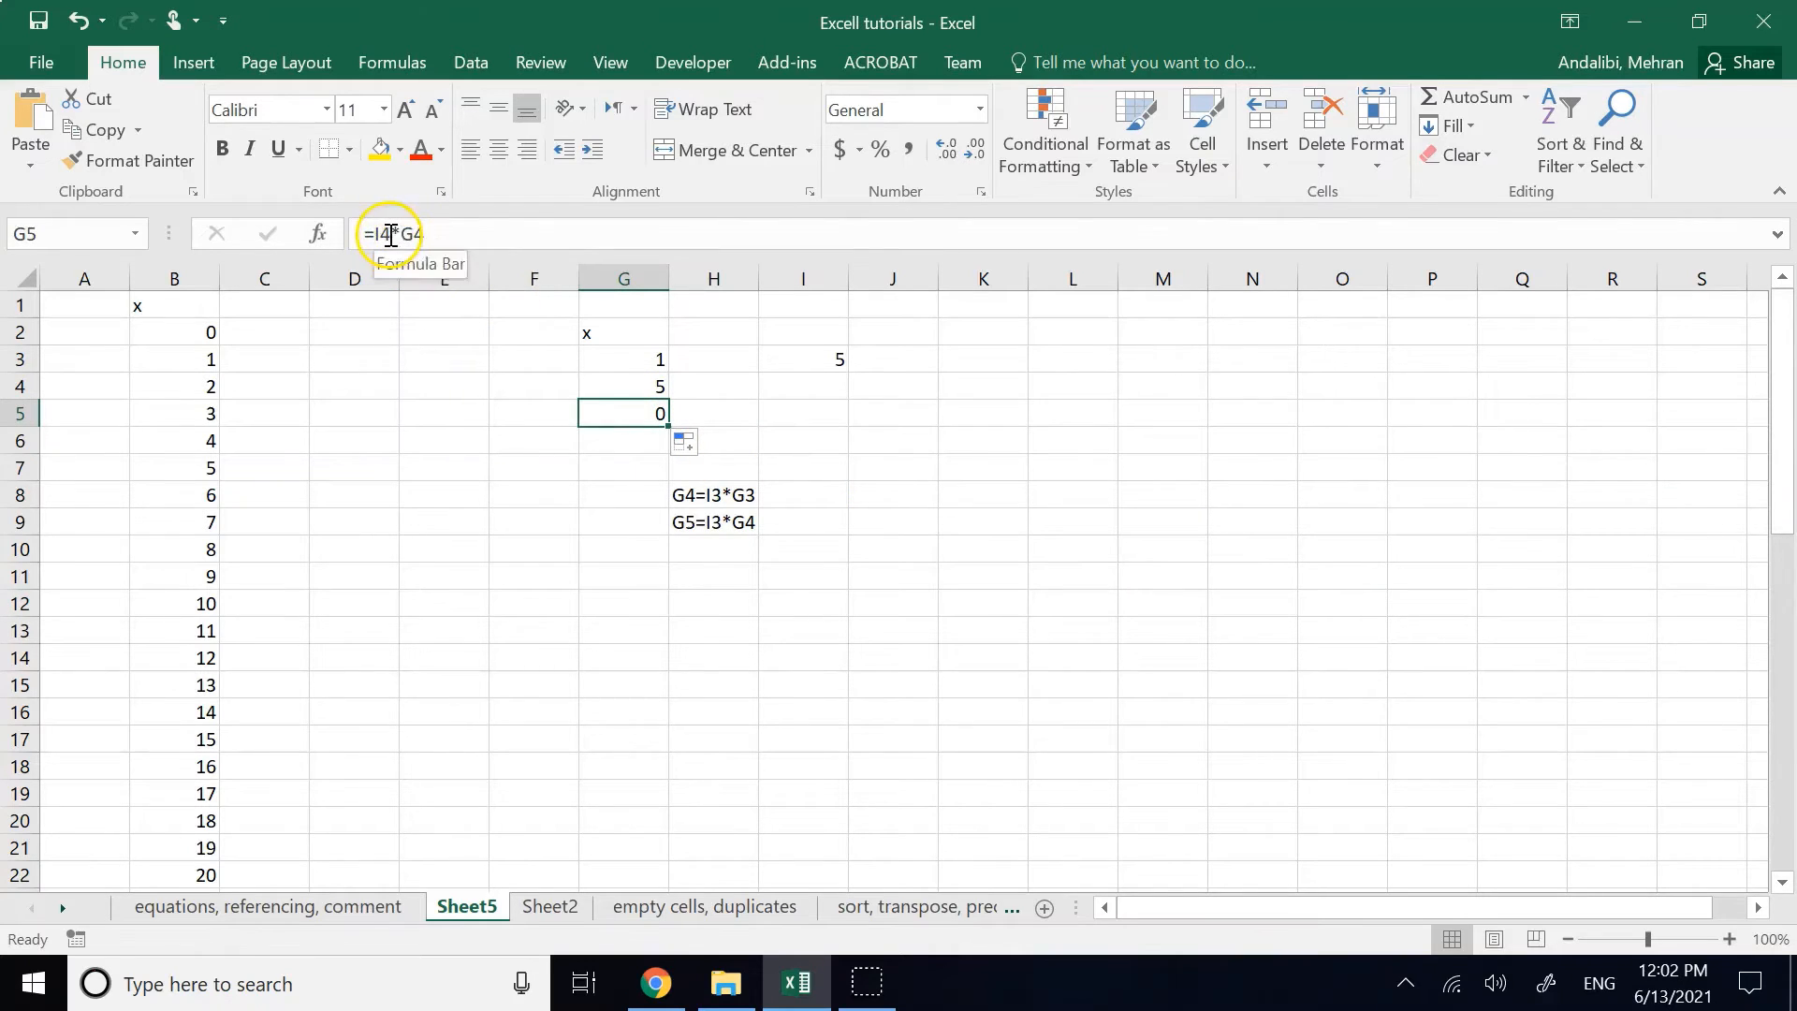
- Change the note in H9 to G5=I4*G4 and select the referenced cell I4
double_click(711, 521)
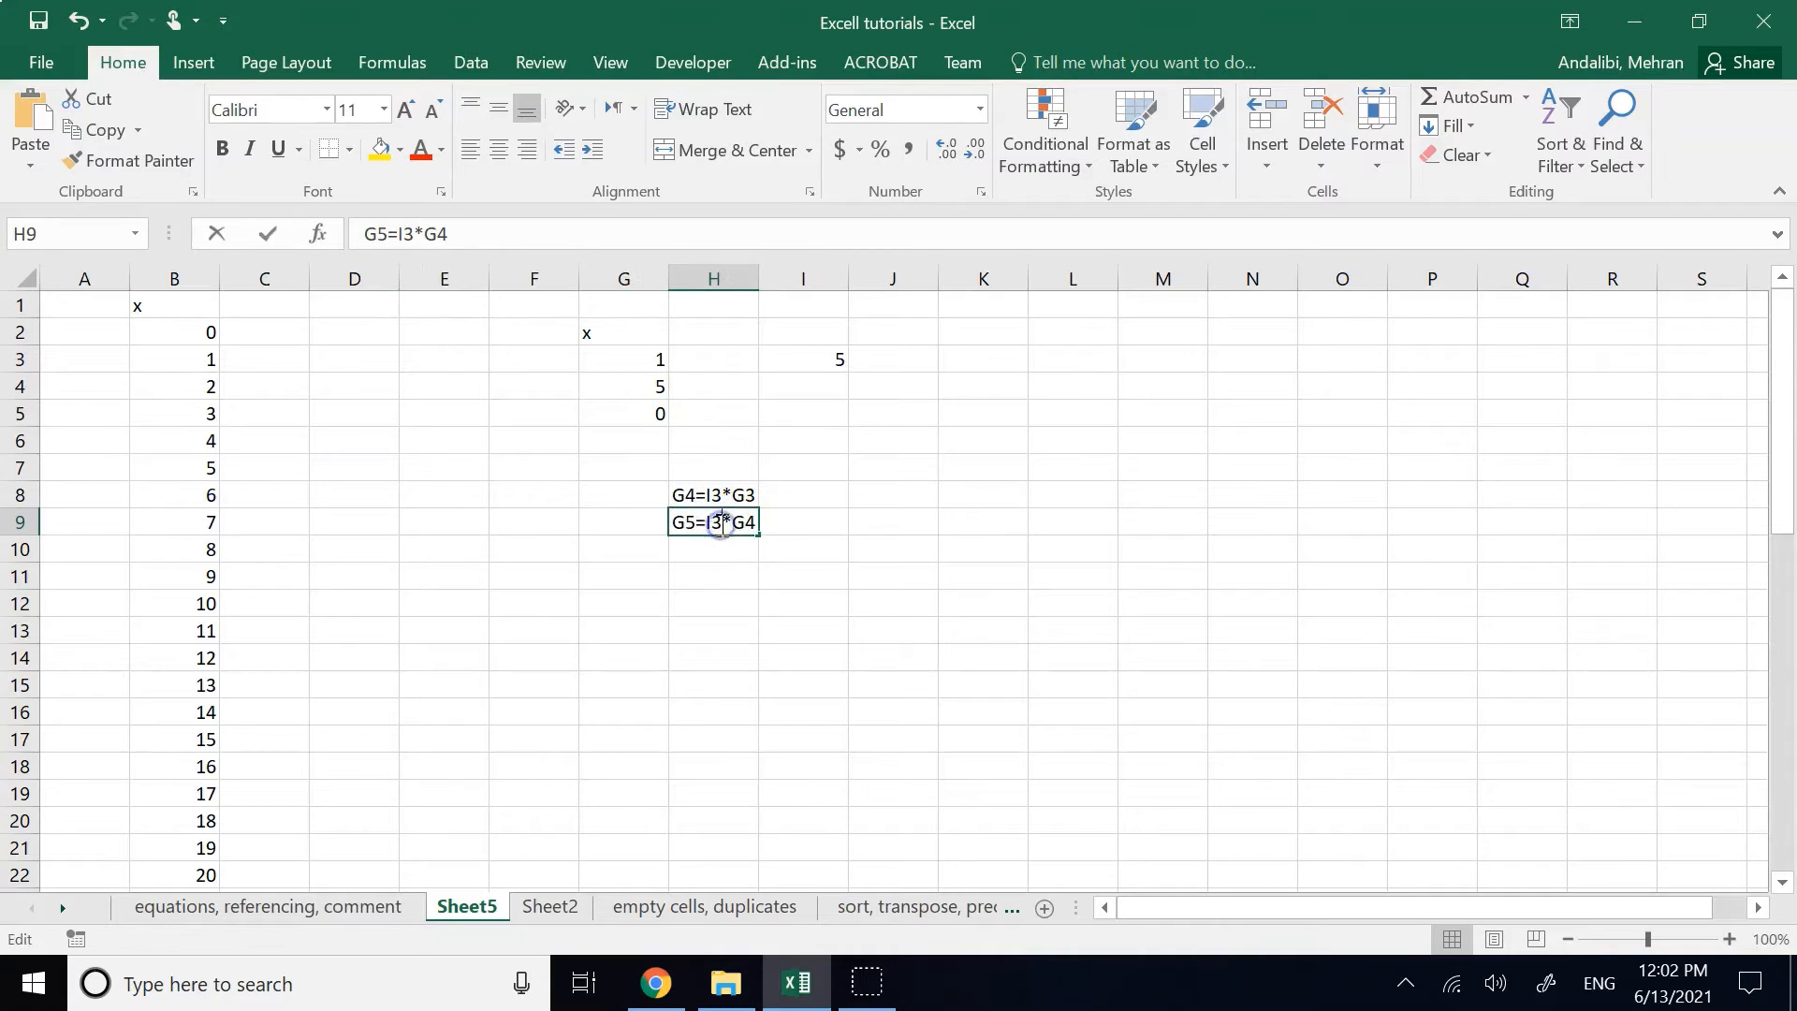
key("Left")
key("Left")
key("Left")
key("BackSpace")
type("4")
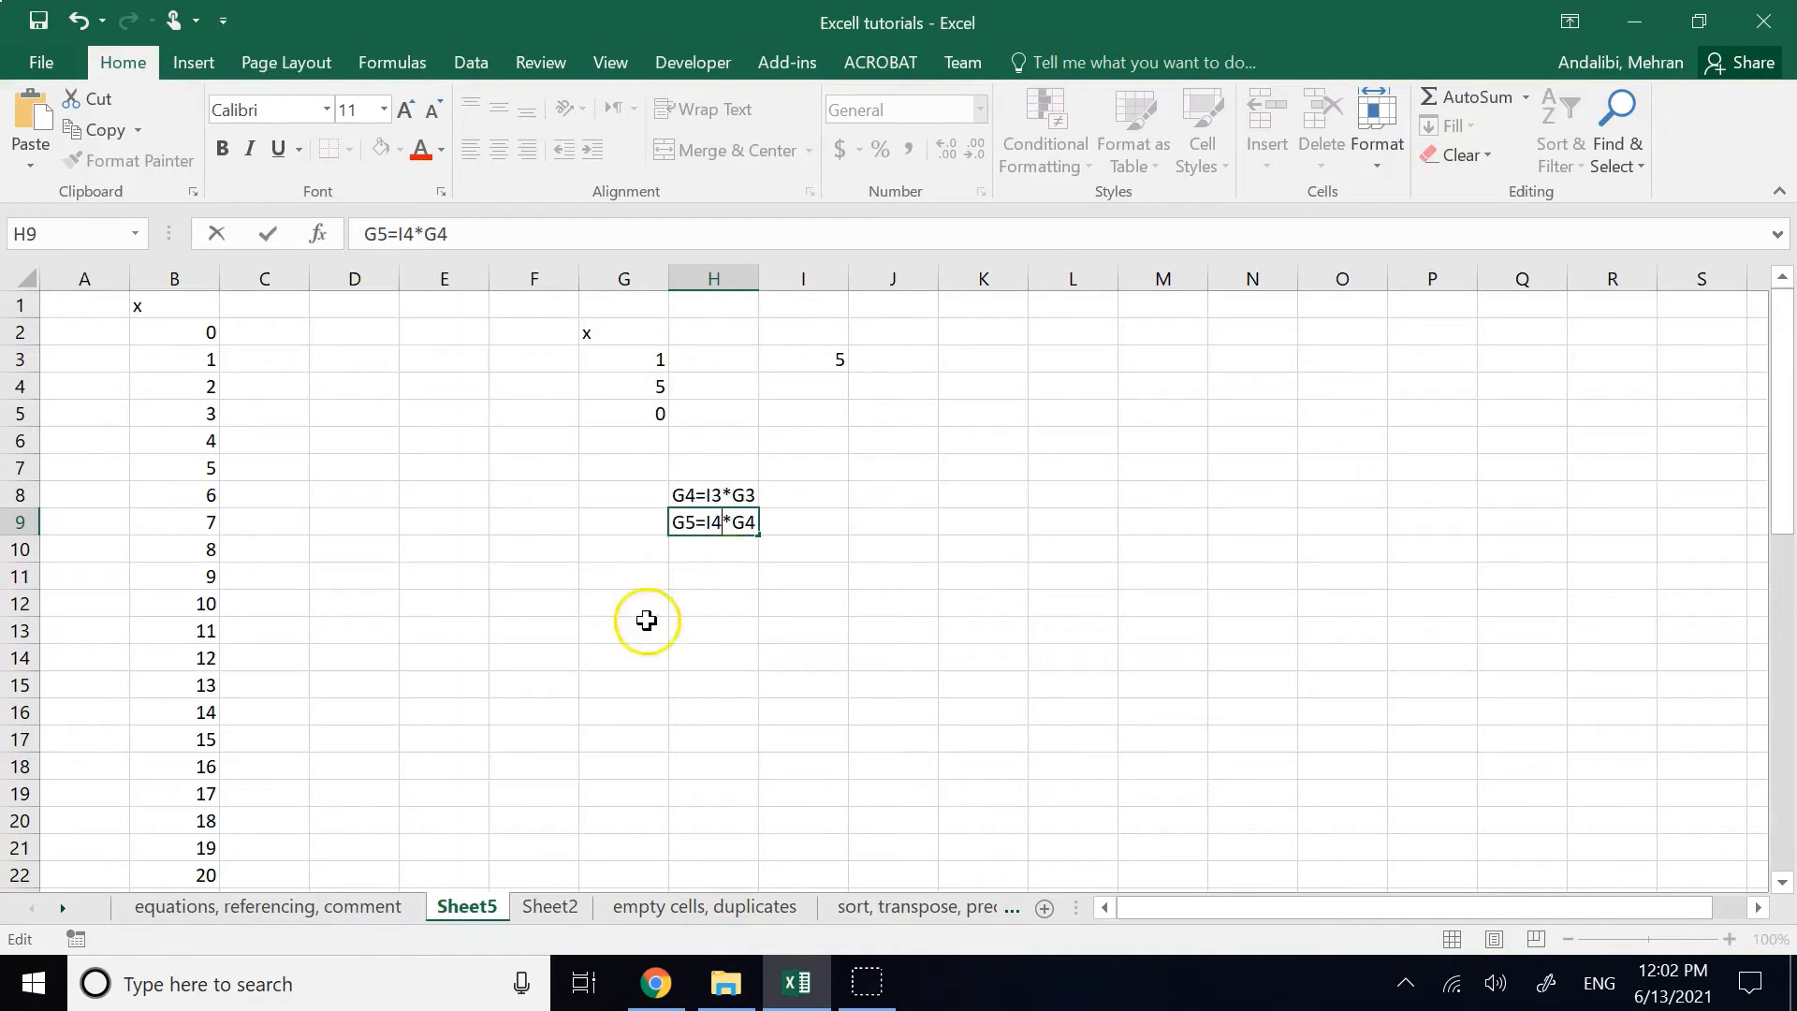
left_click(645, 755)
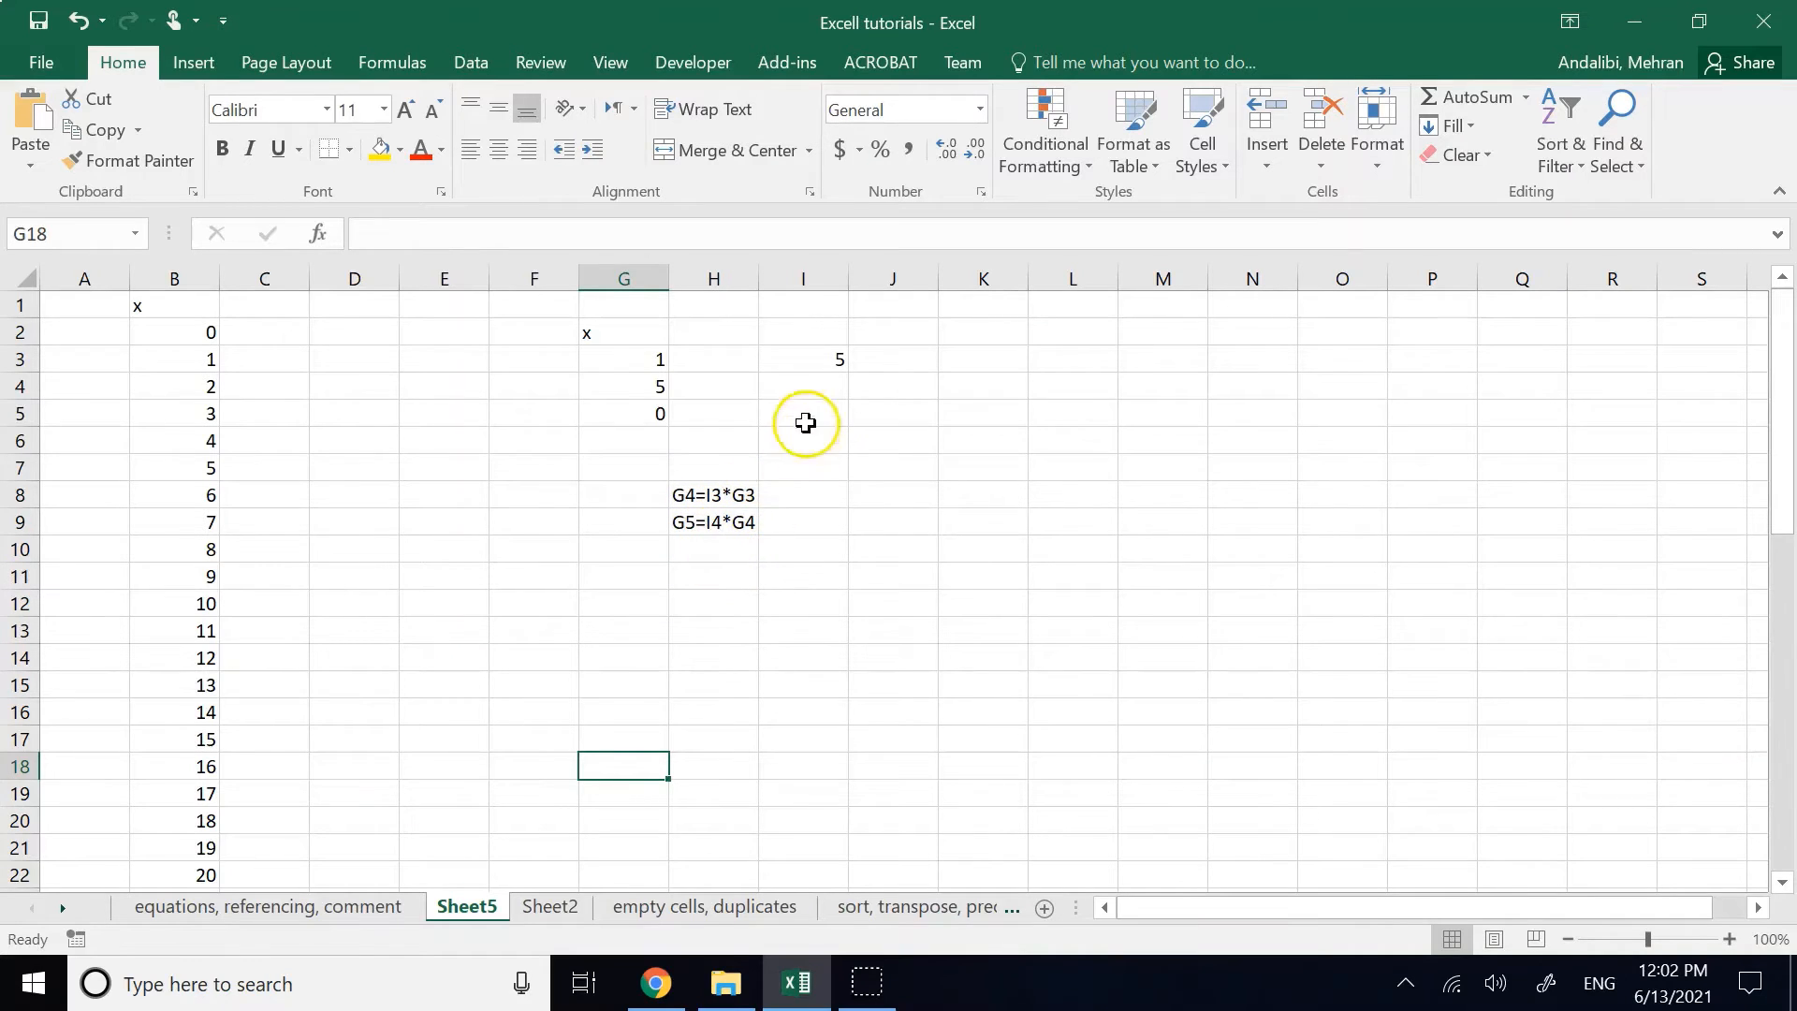
left_click(801, 385)
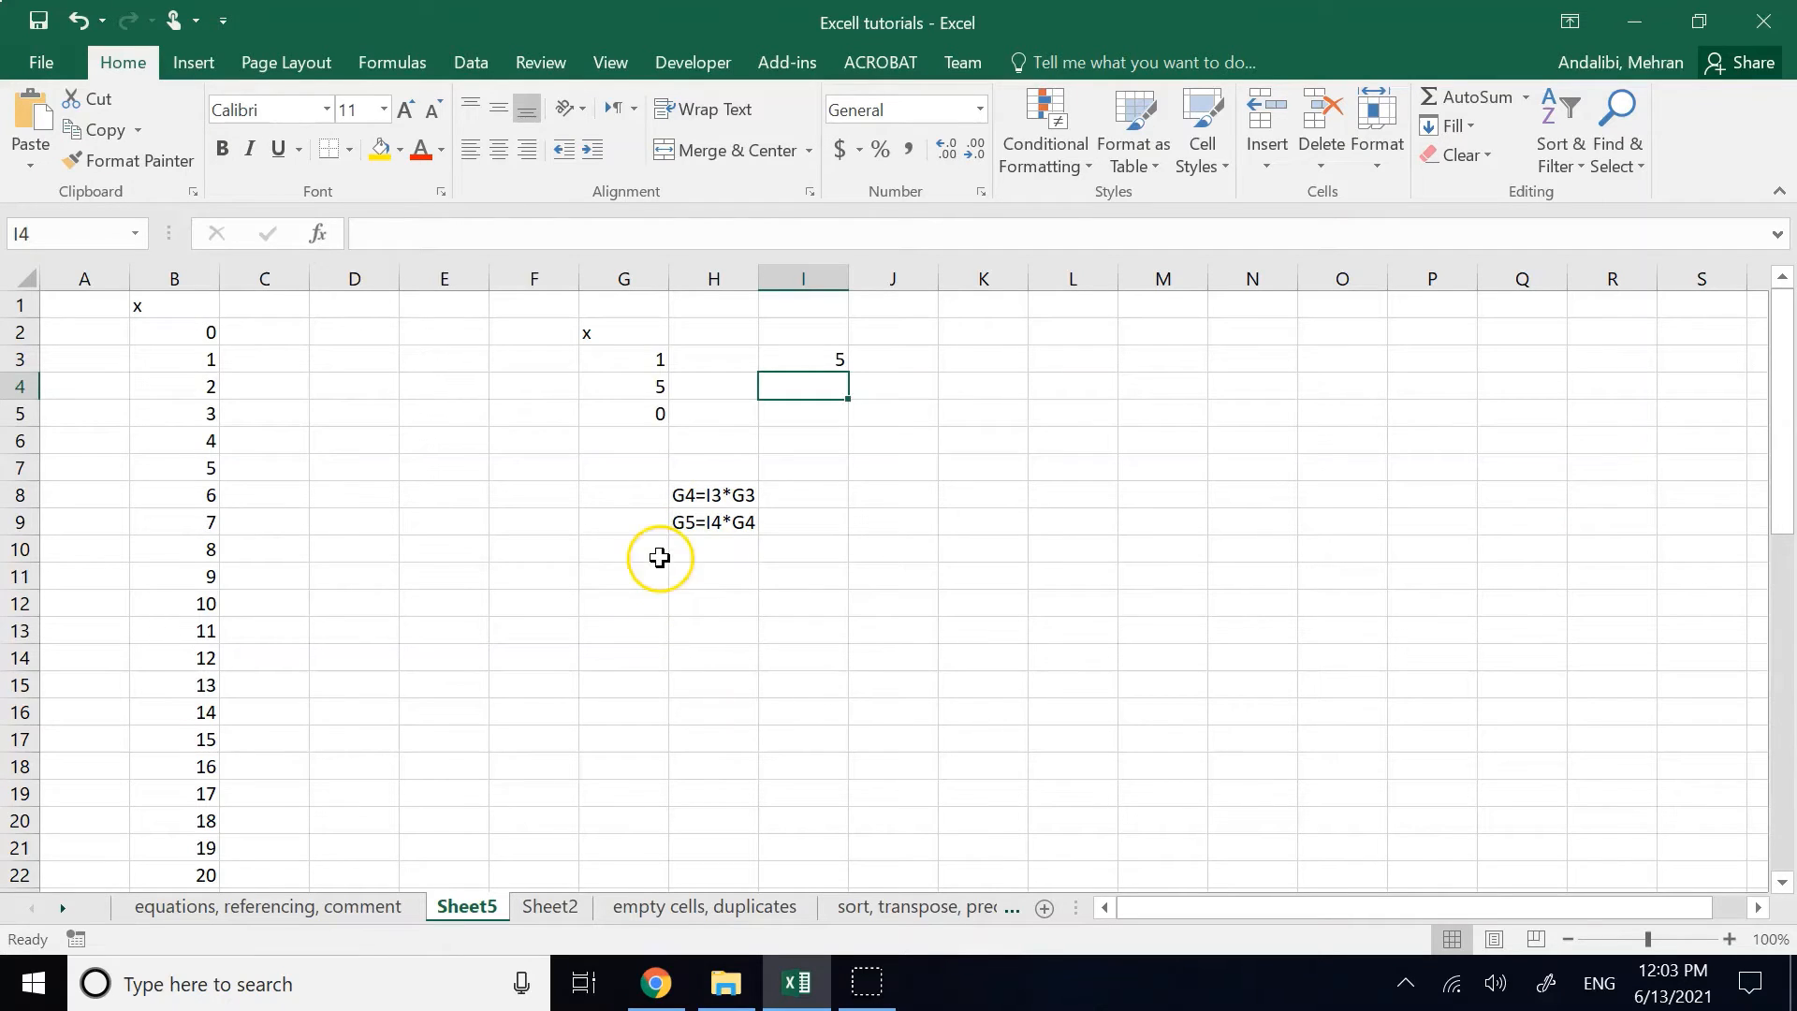
- Change the note in H9 back to G5=I3*G4
left_click(722, 520)
double_click(722, 520)
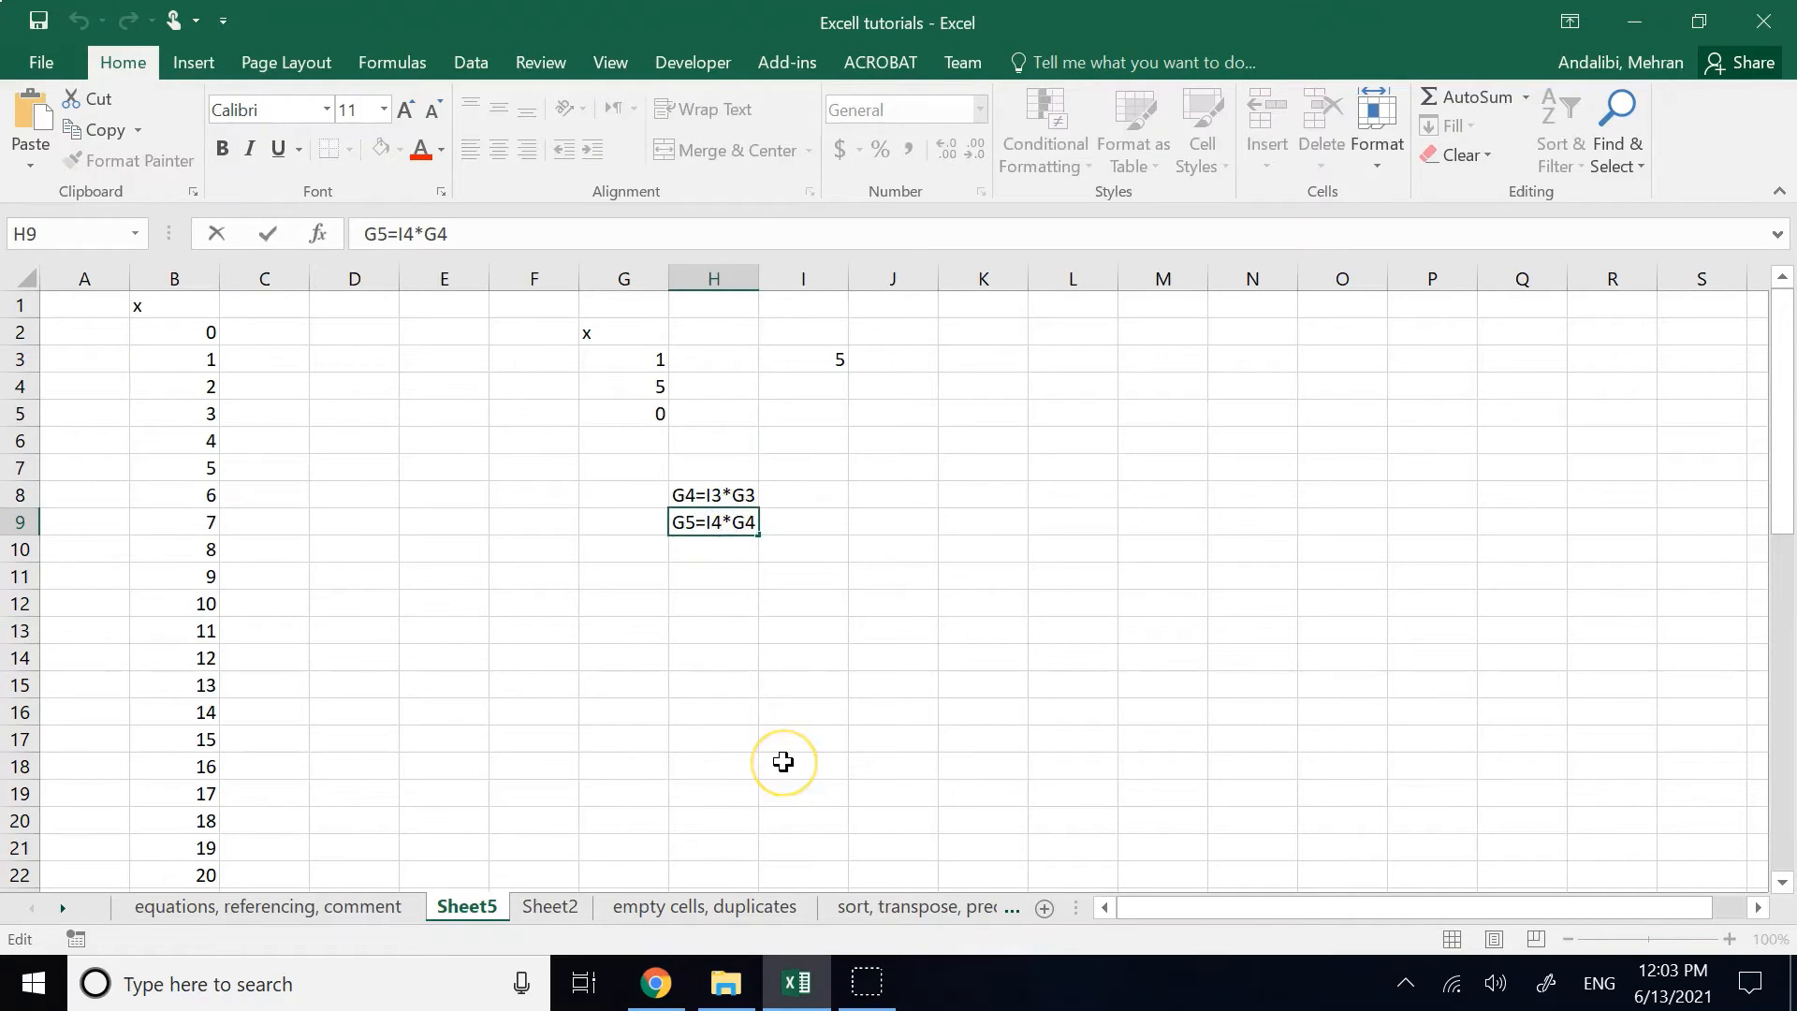
key("BackSpace")
type("3")
left_click(731, 628)
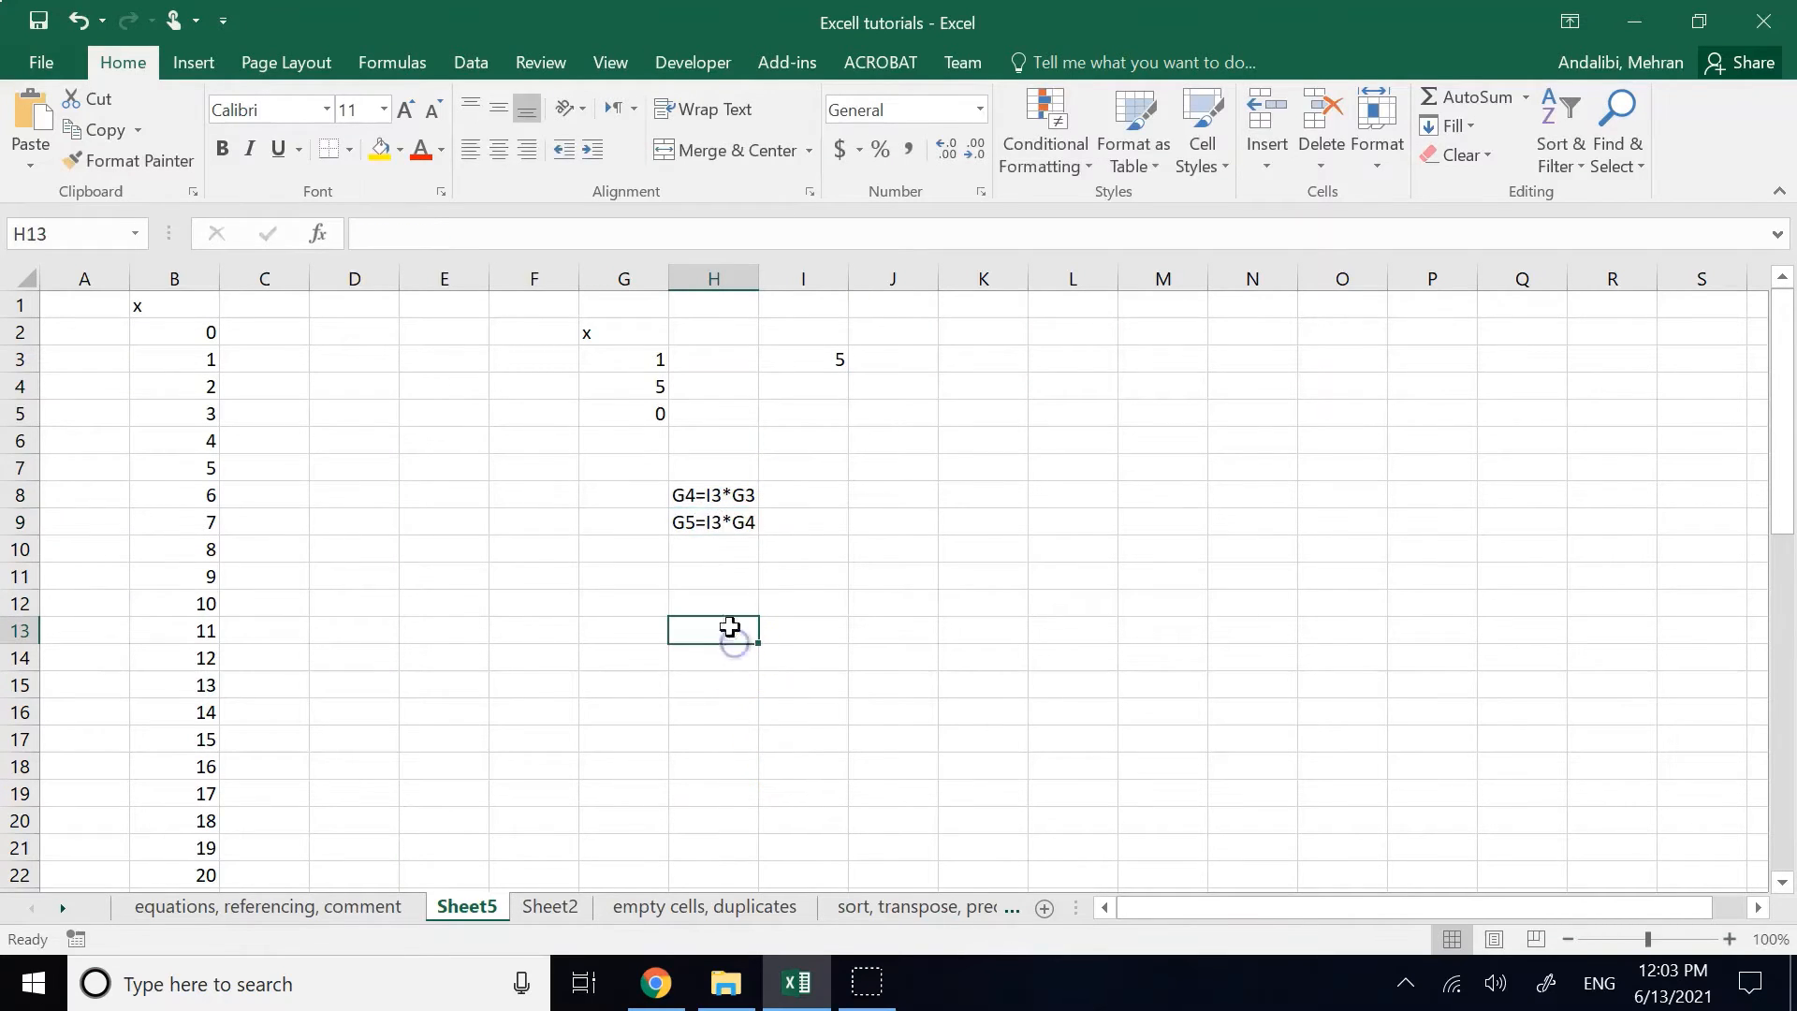
- Add the text note G6=I3*G5 in cell H10 below the other two notes
left_click(716, 522)
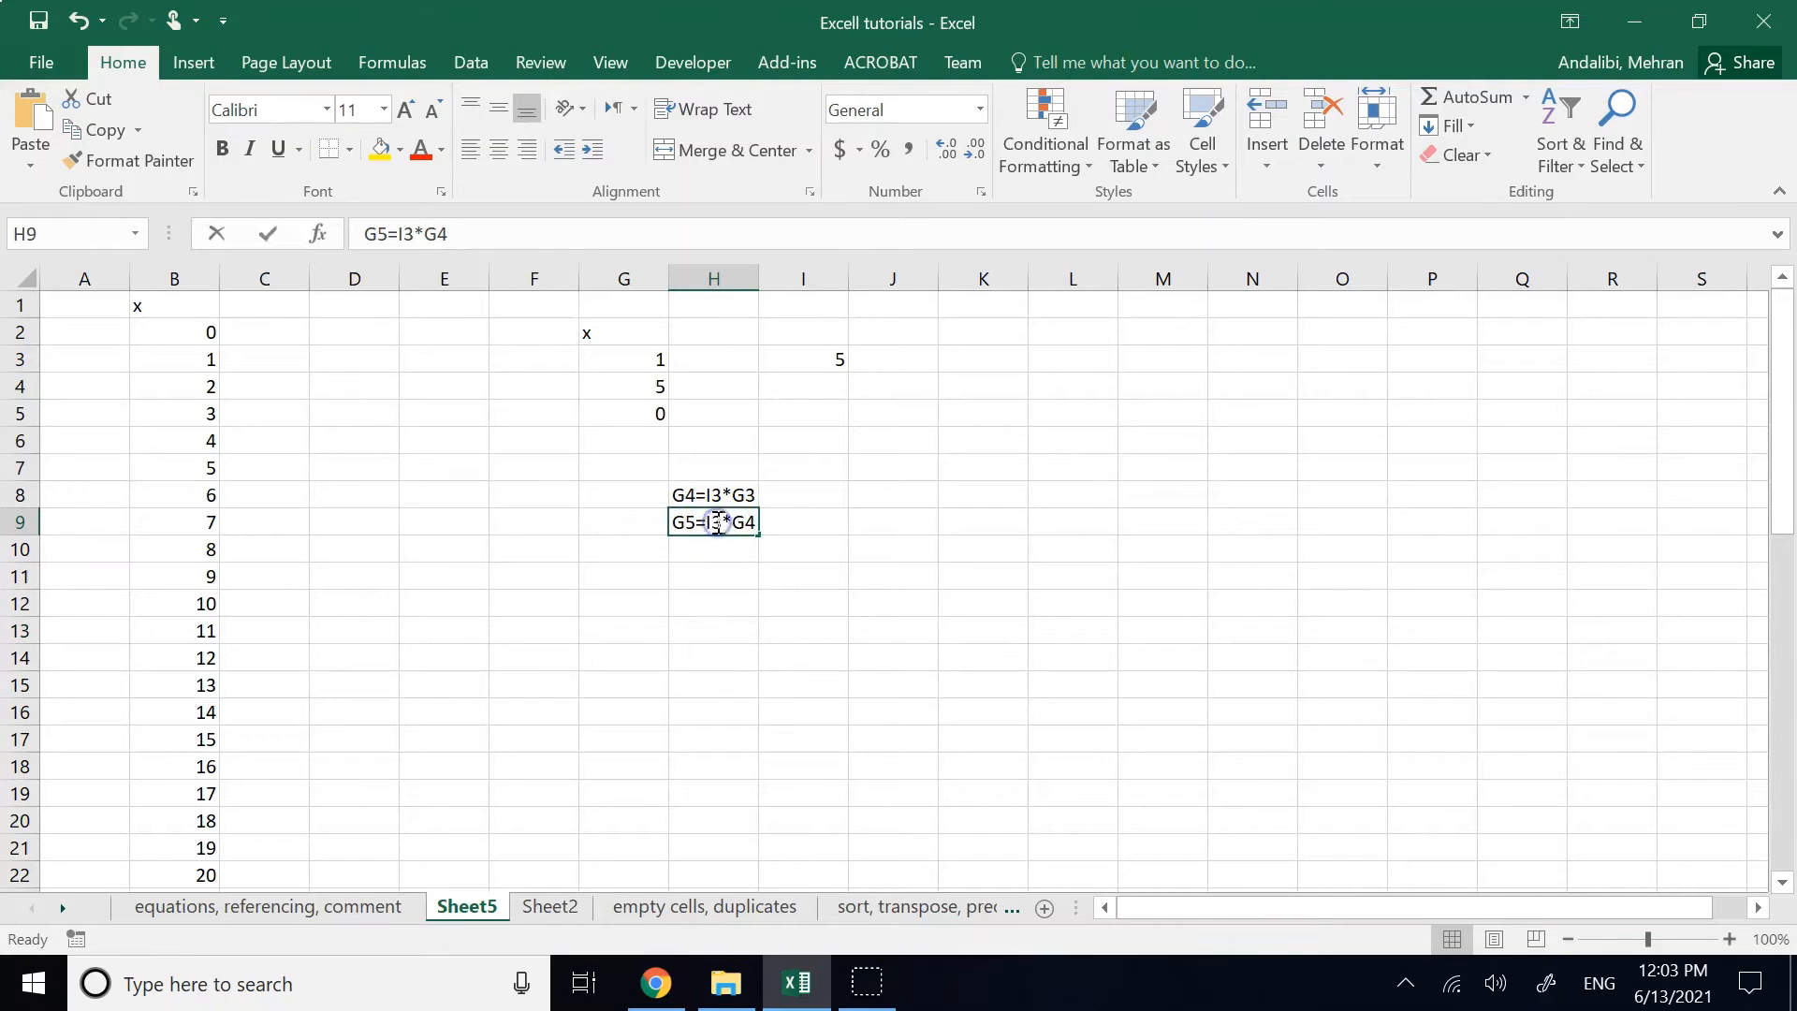
left_click(727, 554)
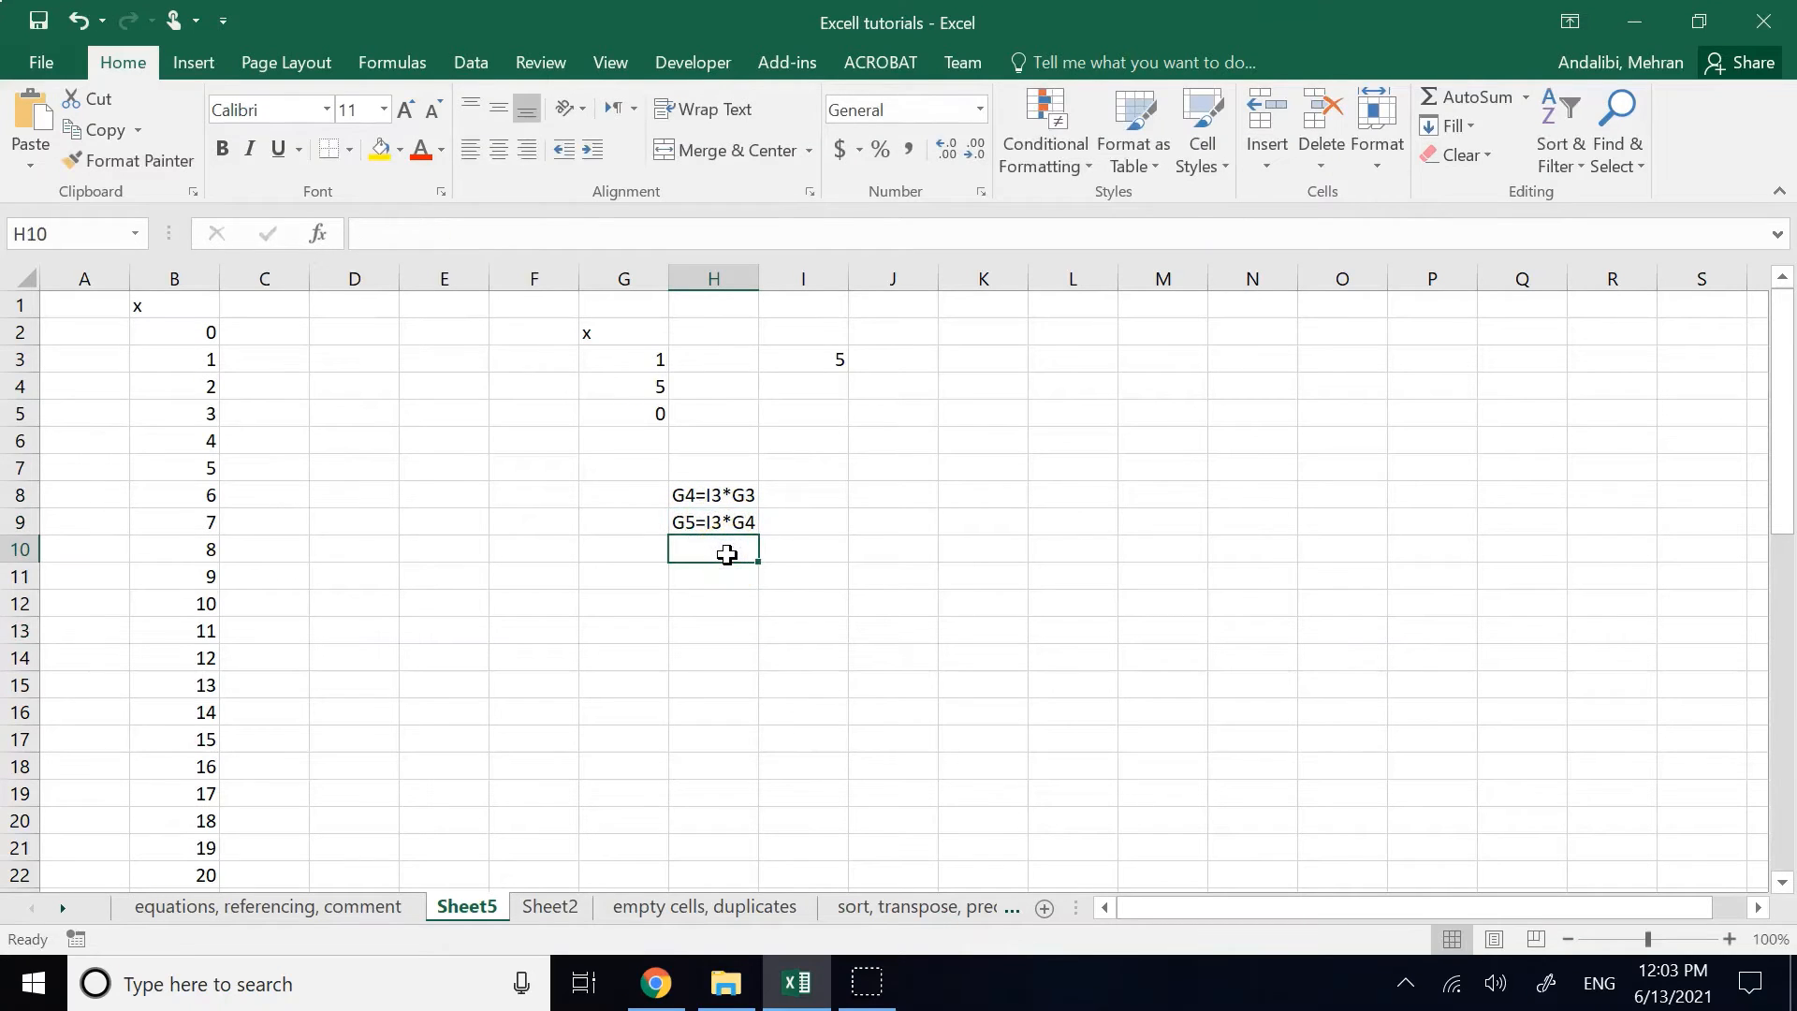
type("G6=I3")
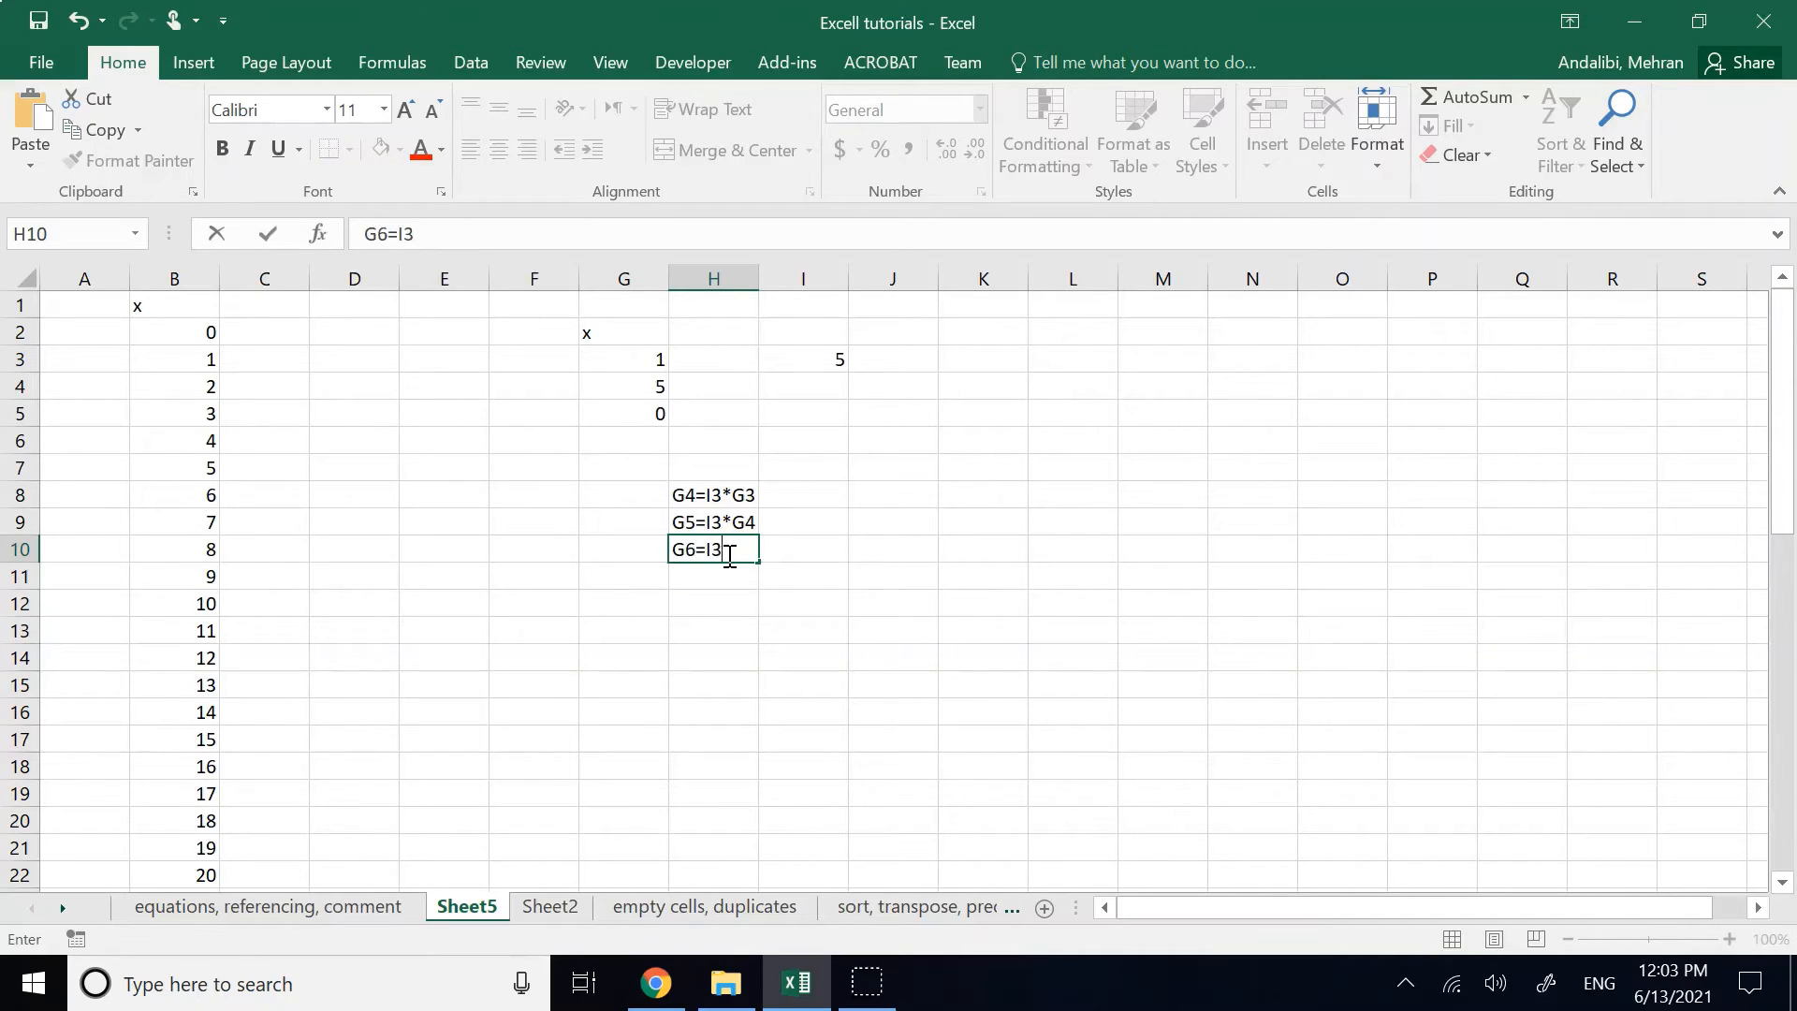
type("*G5")
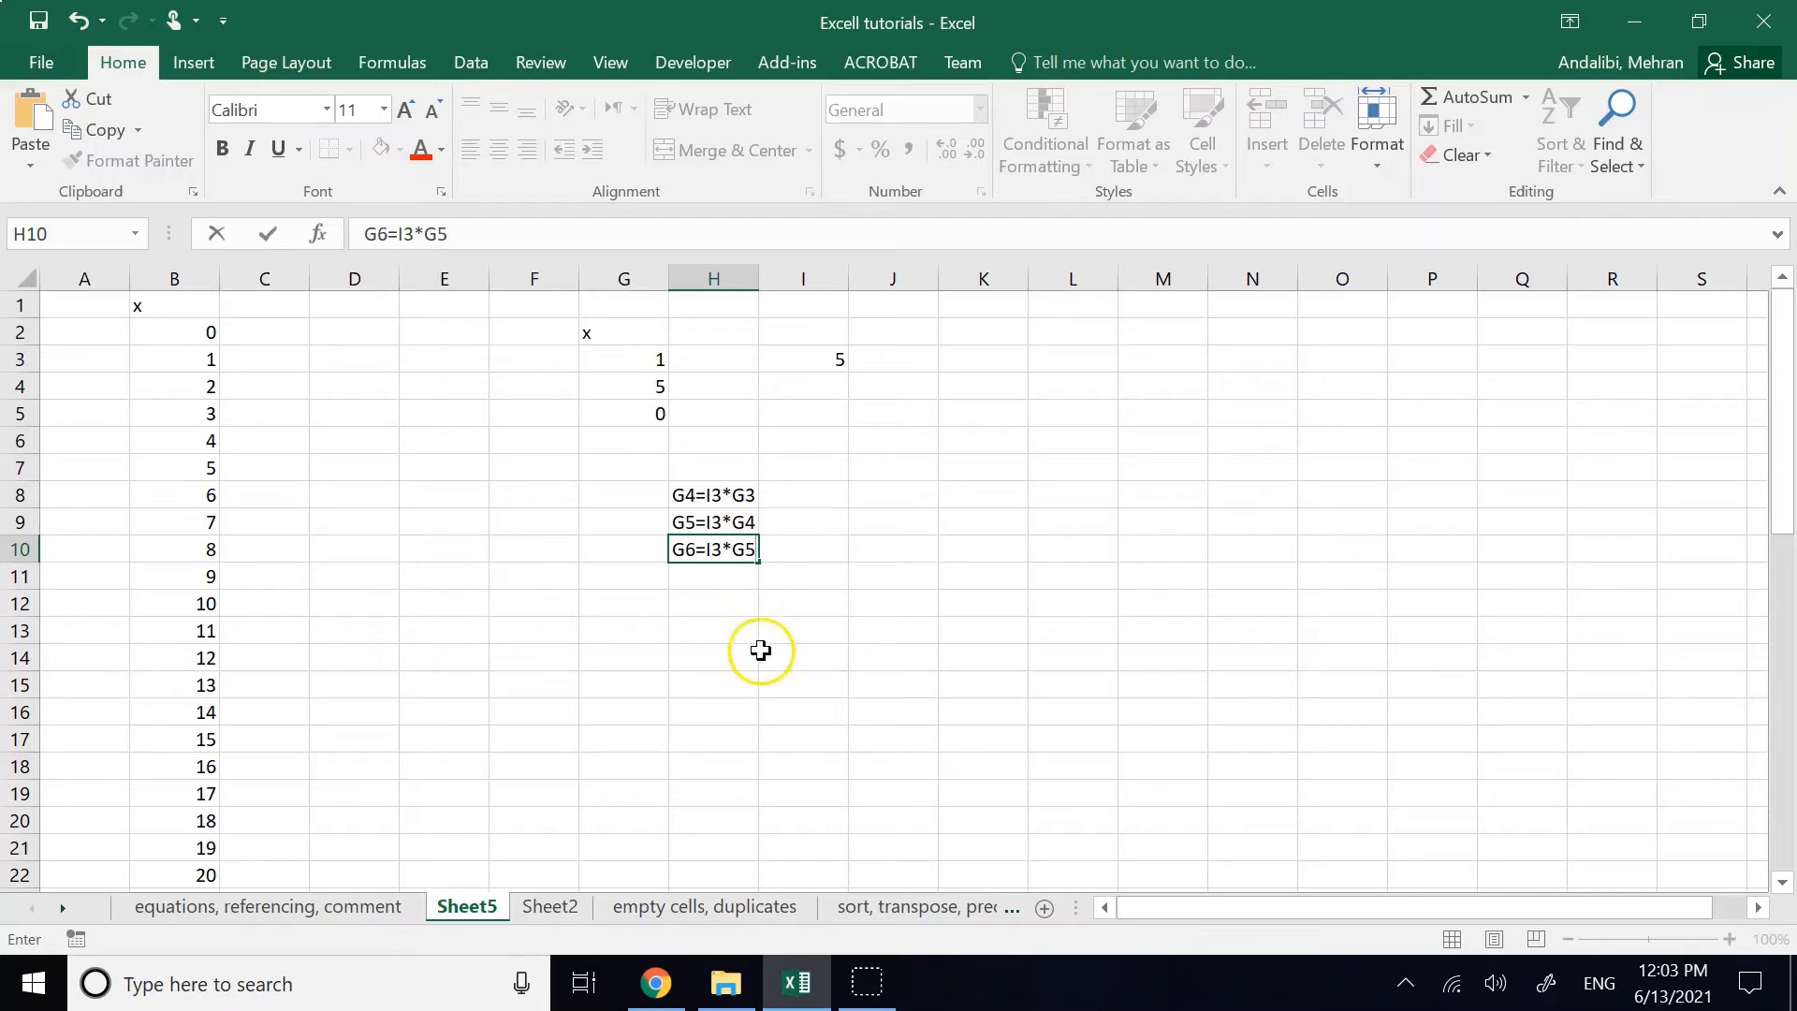
left_click(761, 654)
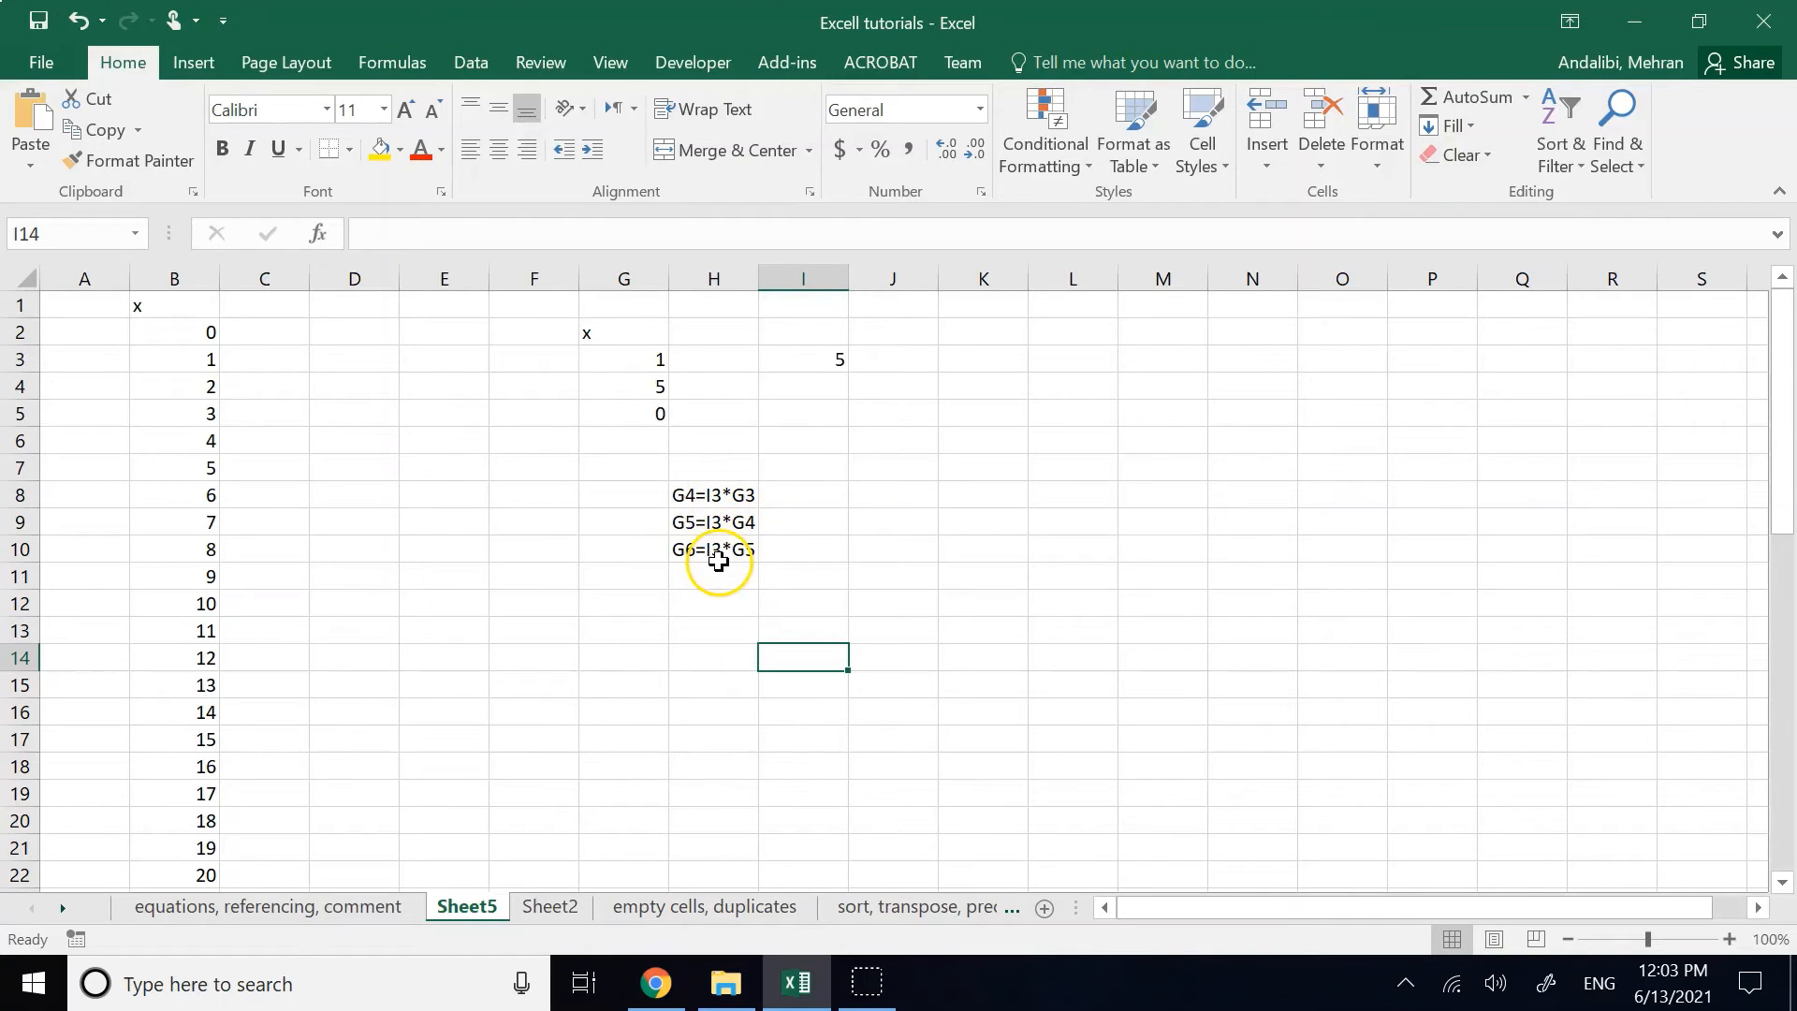
- Look at the equations, referencing, comment sheet, return to Sheet5 and compare the H8 note with the formulas in G4 and G5
left_click(268, 908)
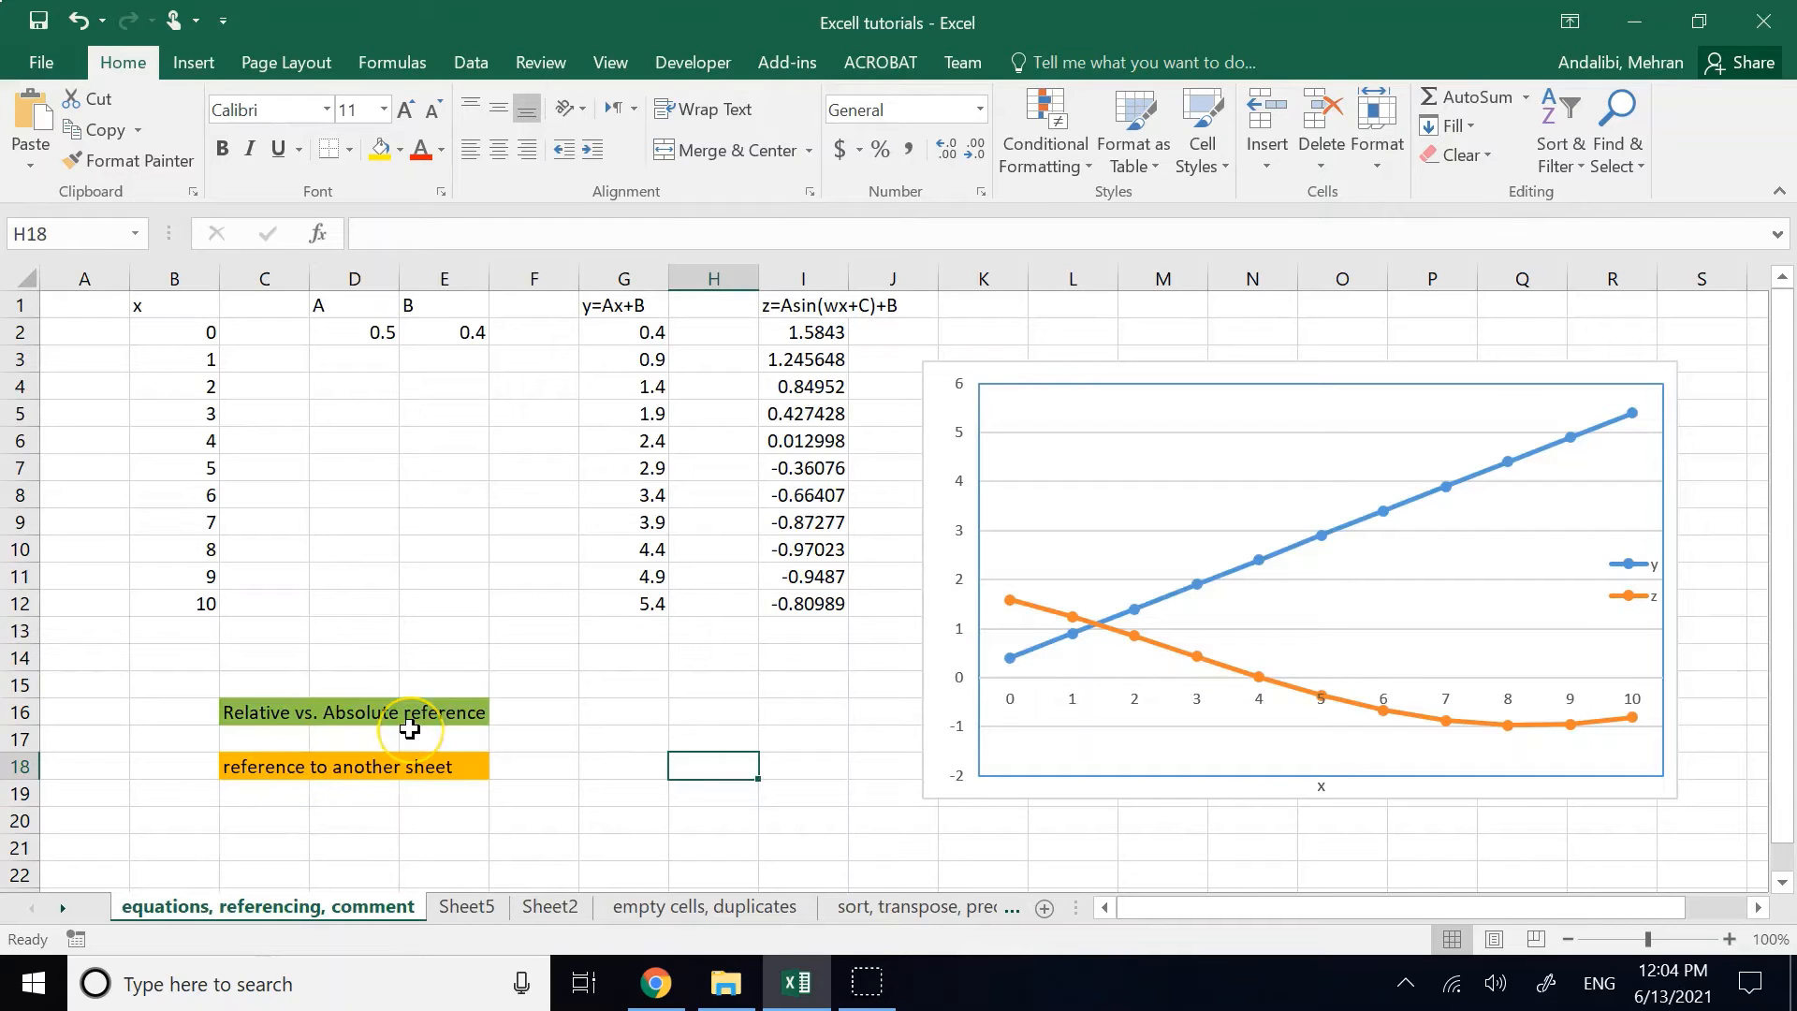
left_click(456, 908)
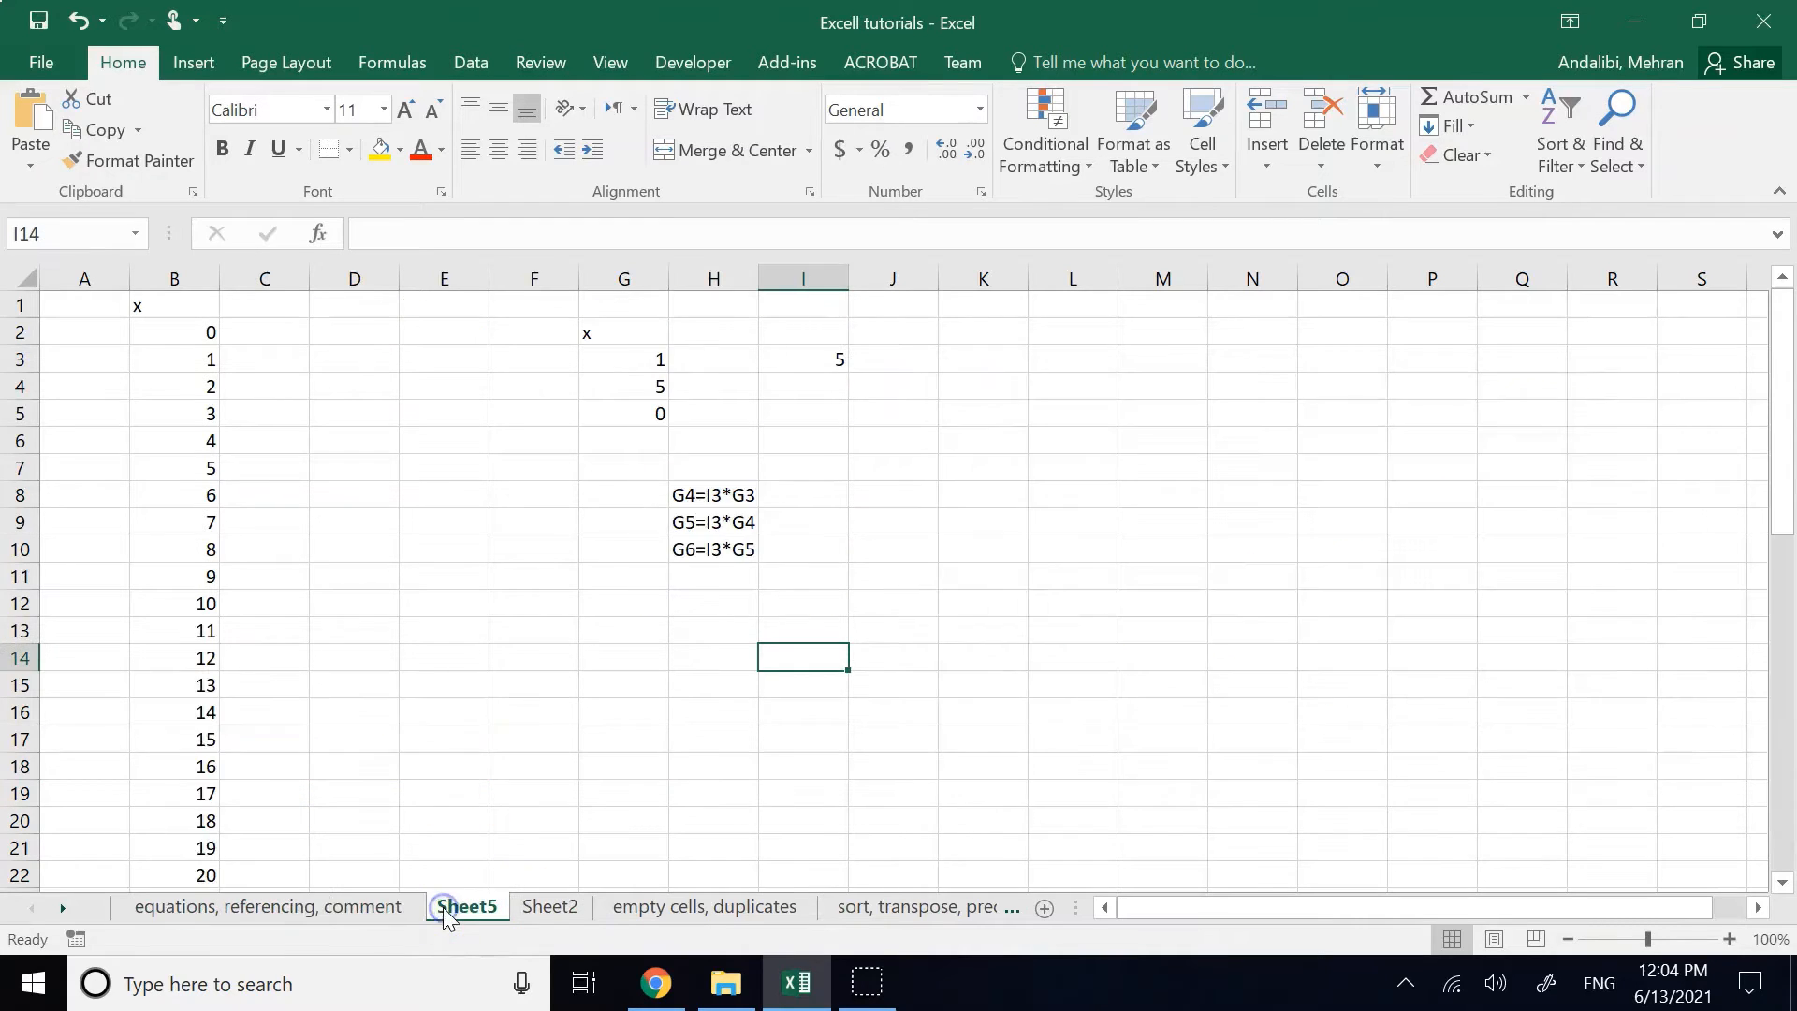
double_click(714, 506)
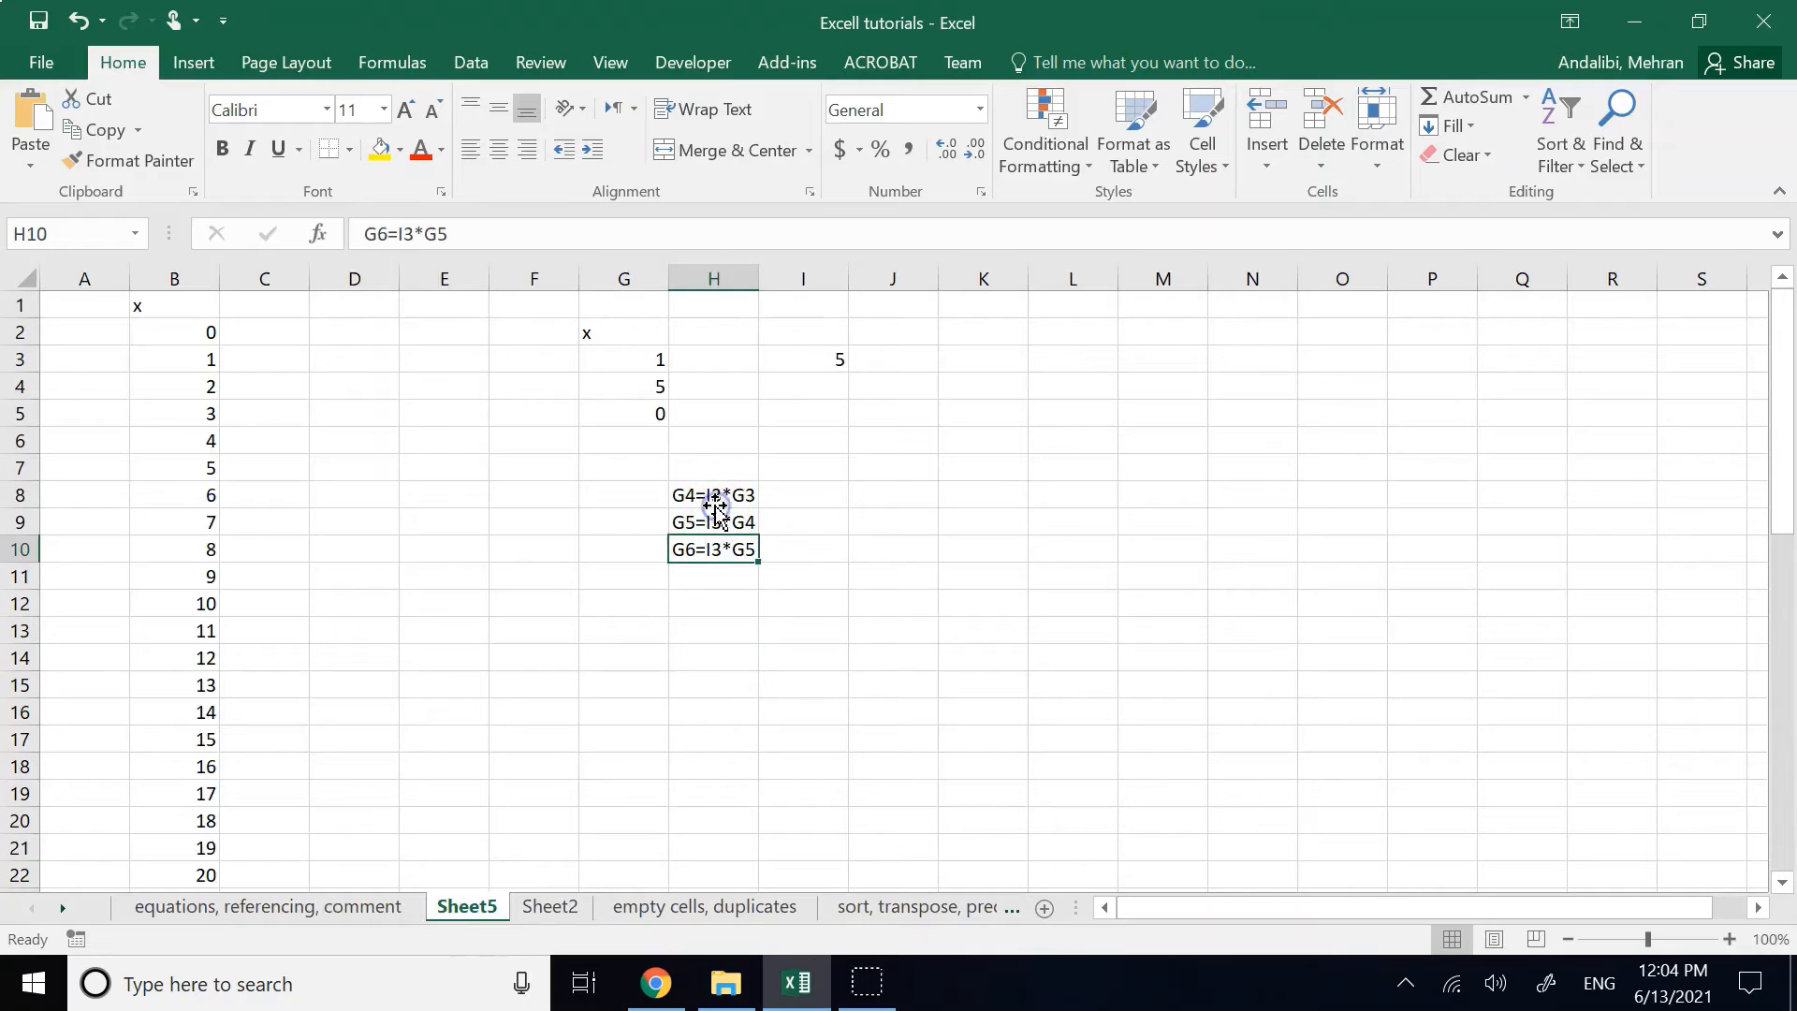
left_click(713, 502)
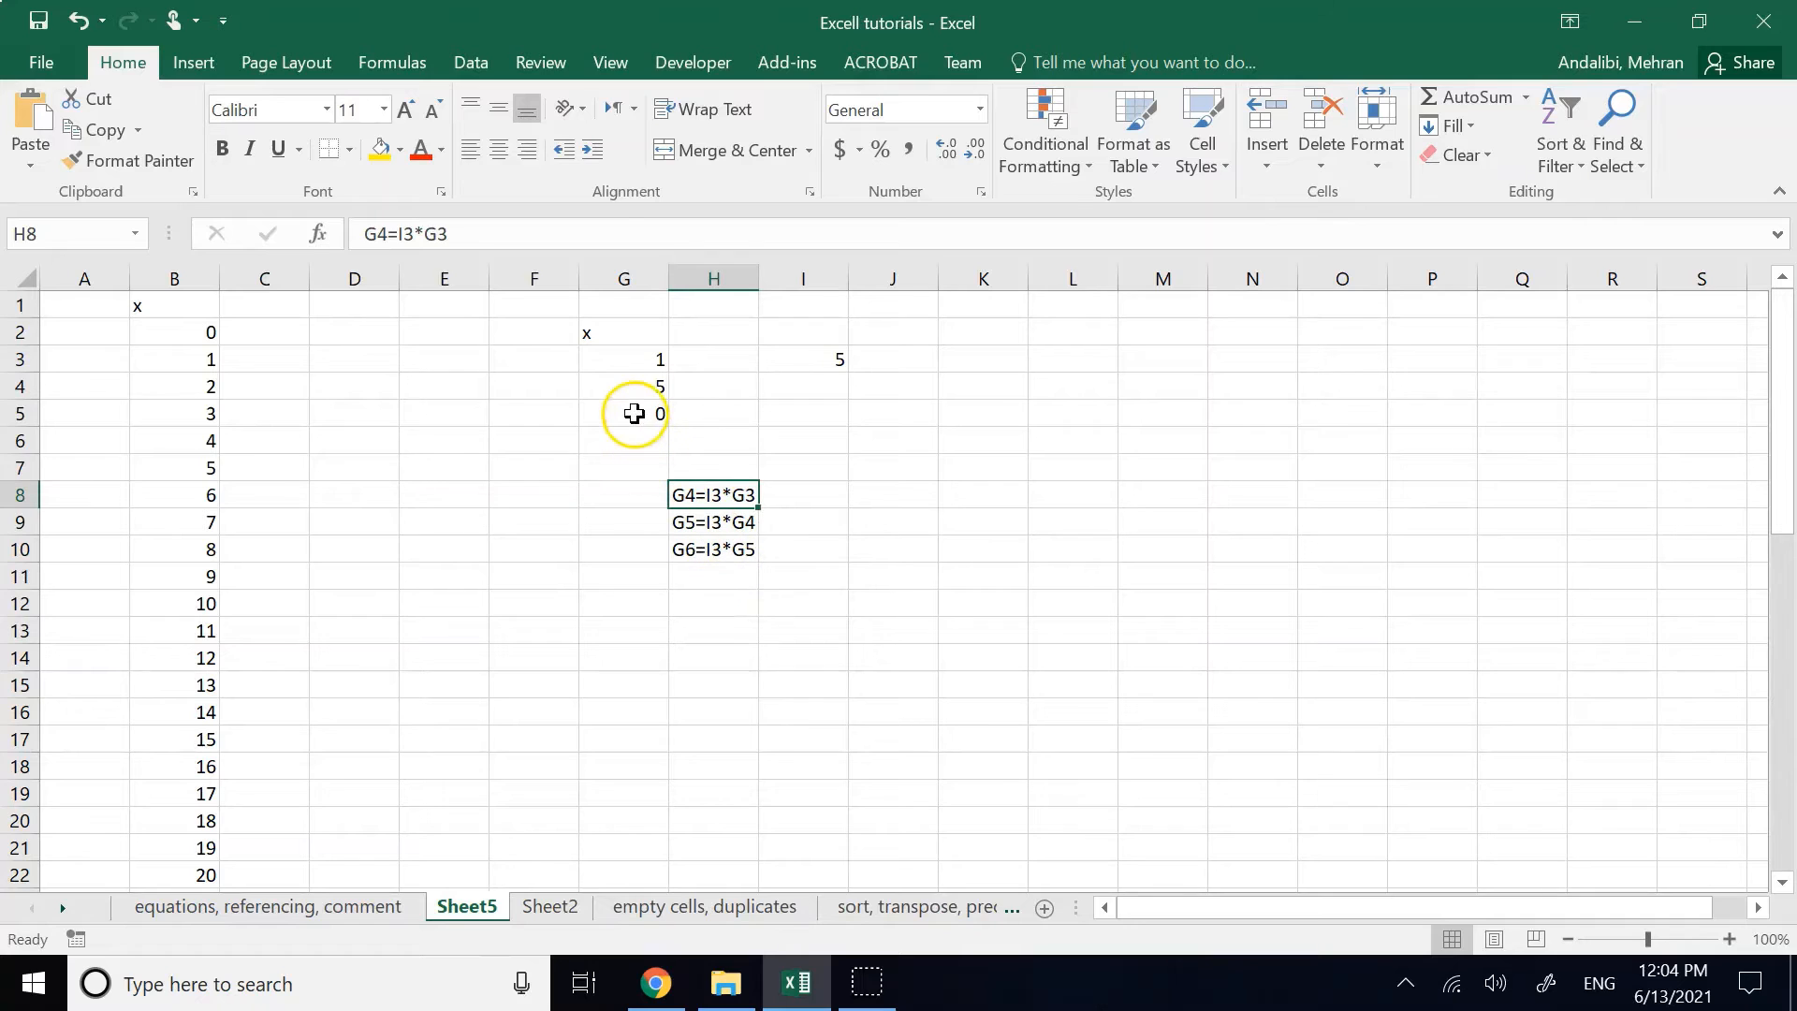
left_click(638, 384)
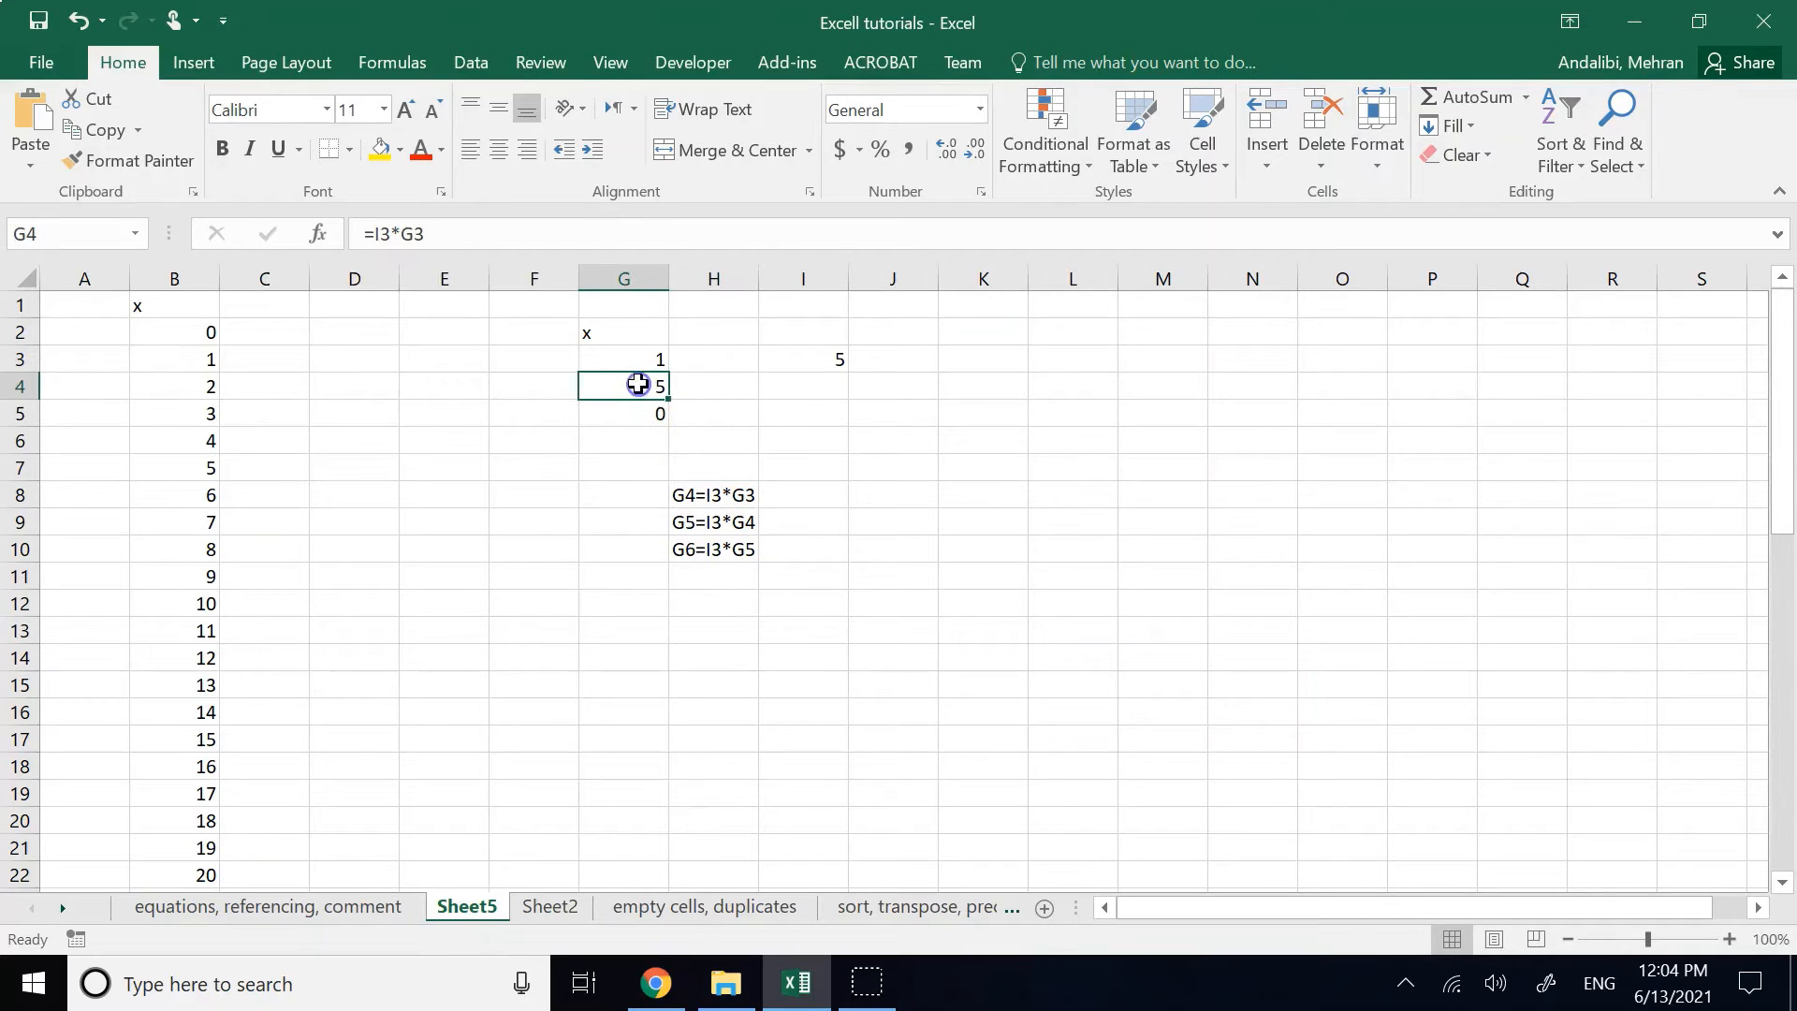
left_click(655, 467)
left_click(634, 409)
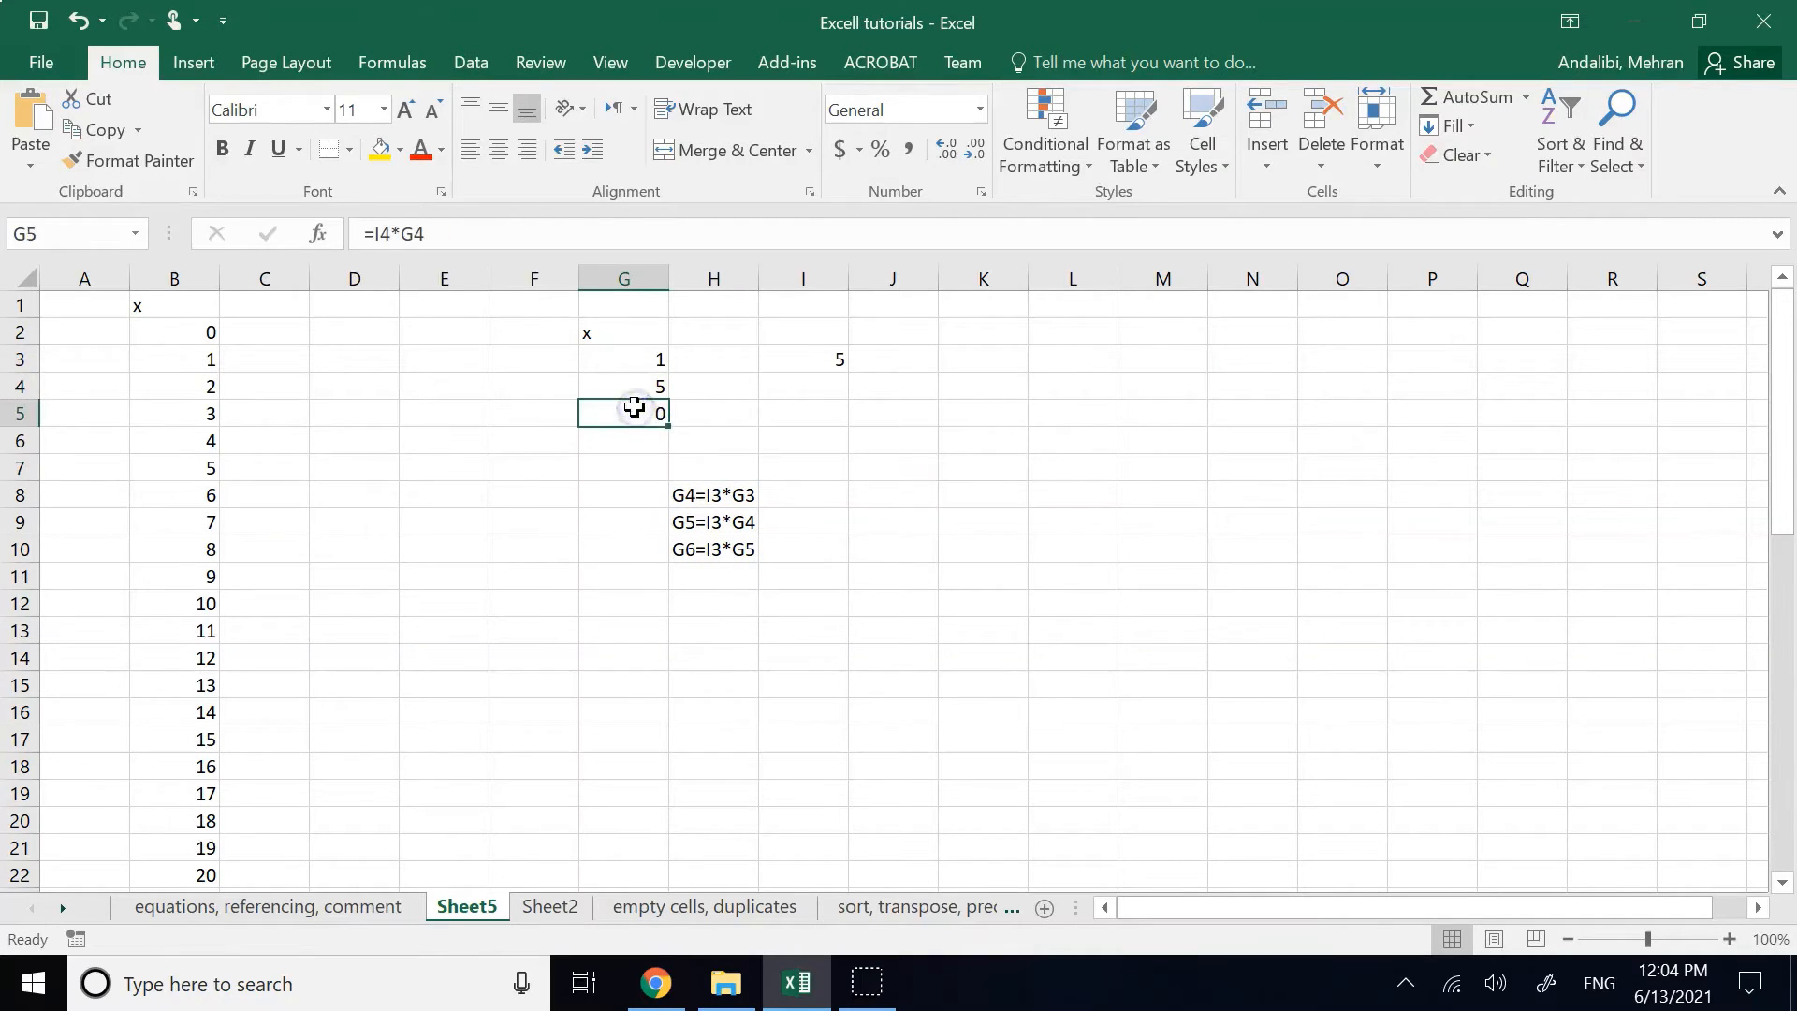
- Change the formula in G4 to =$I$3*G3 and fill it down through G6
left_click(638, 384)
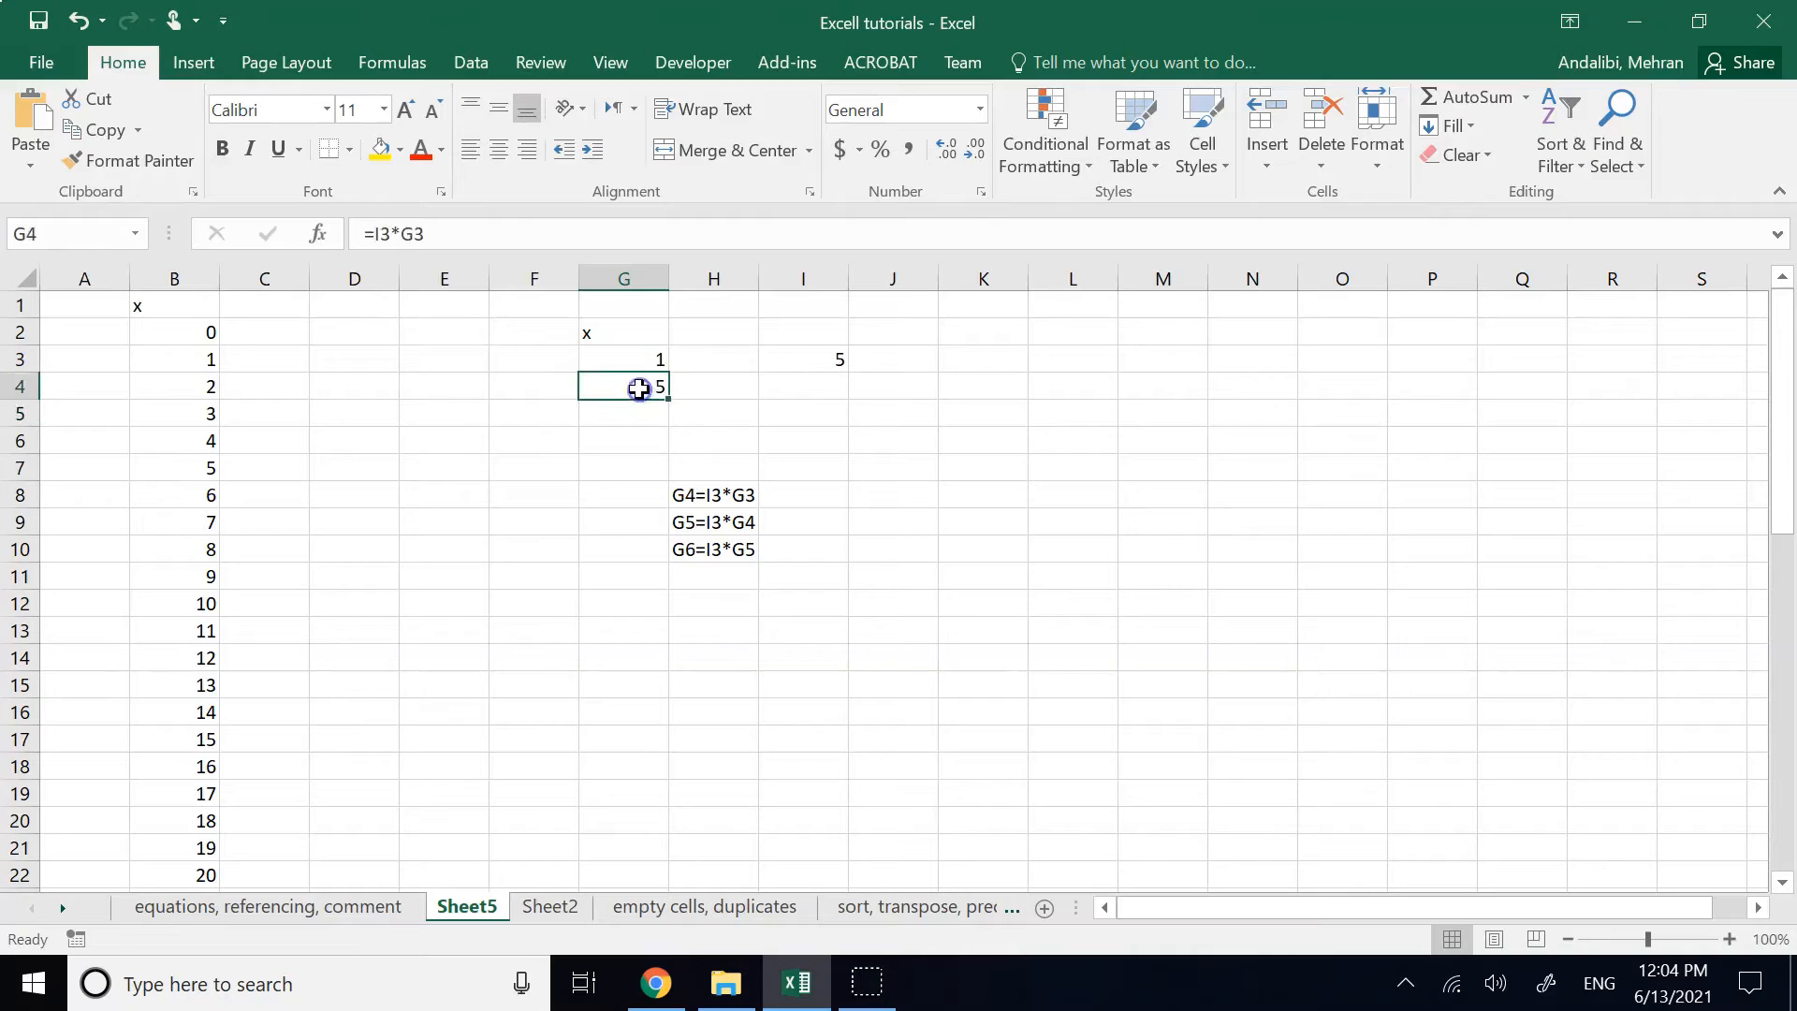
left_click(377, 234)
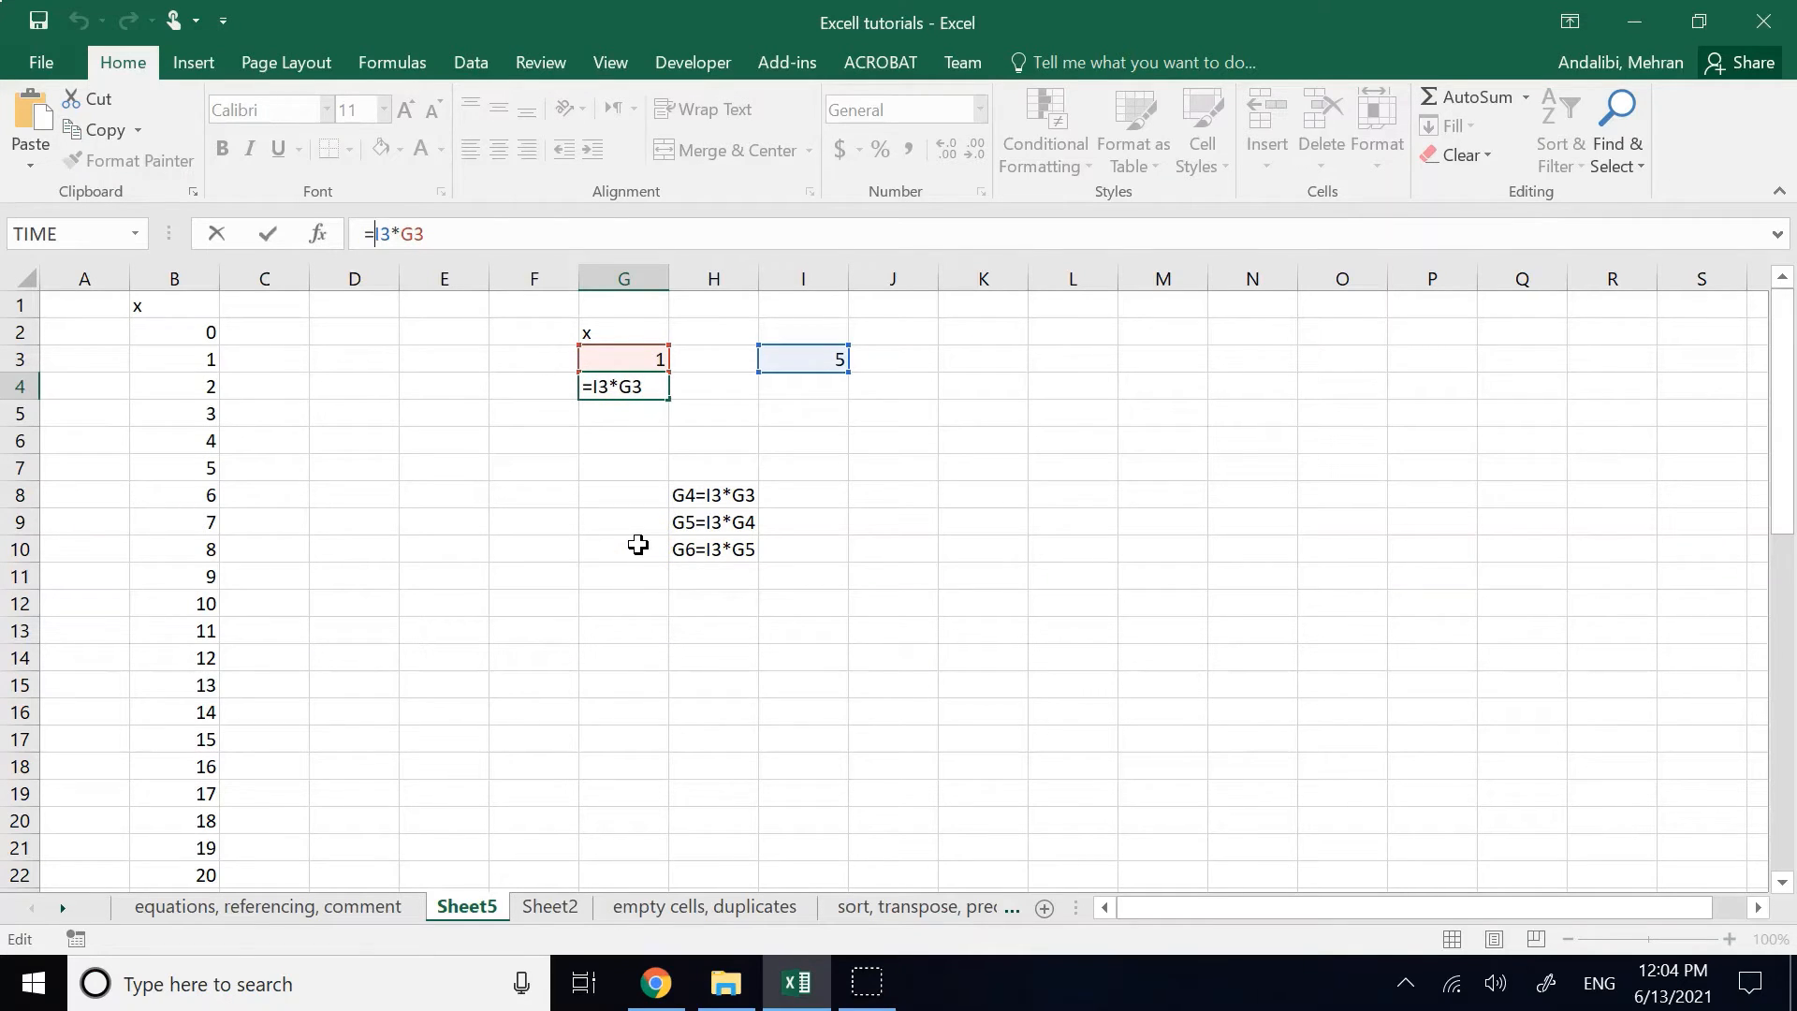
type("$I$")
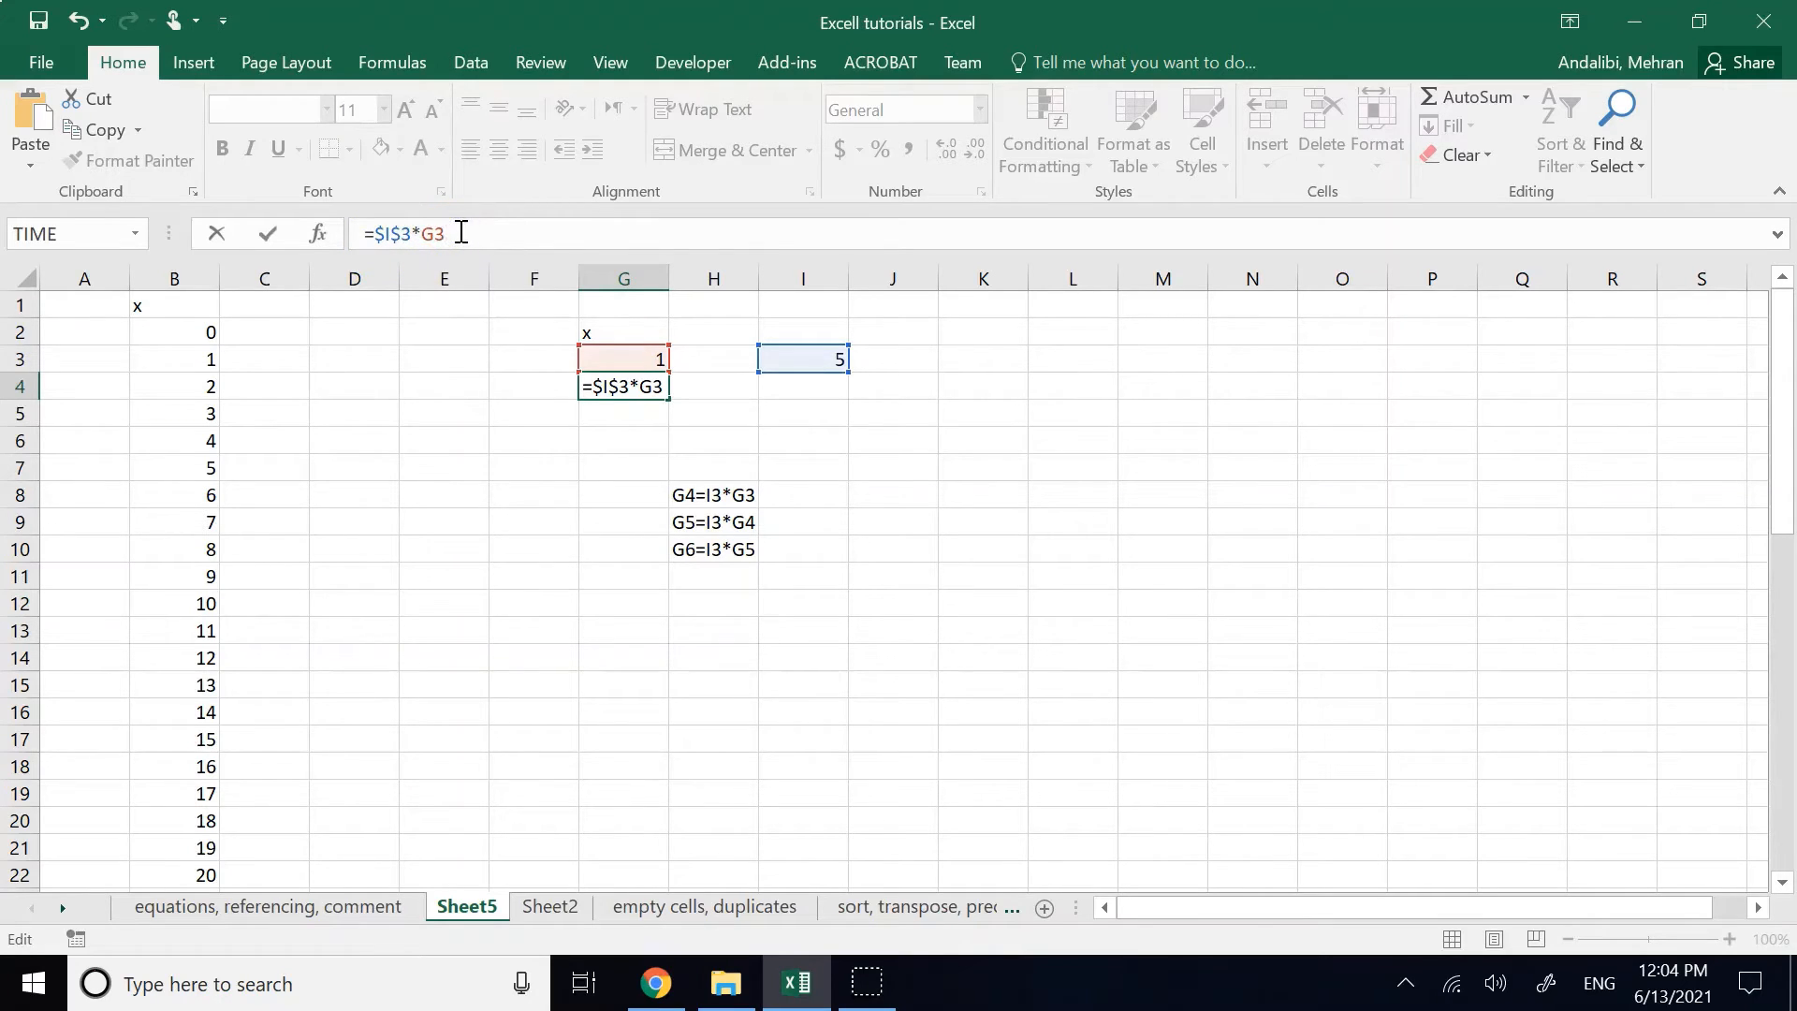
key("Return")
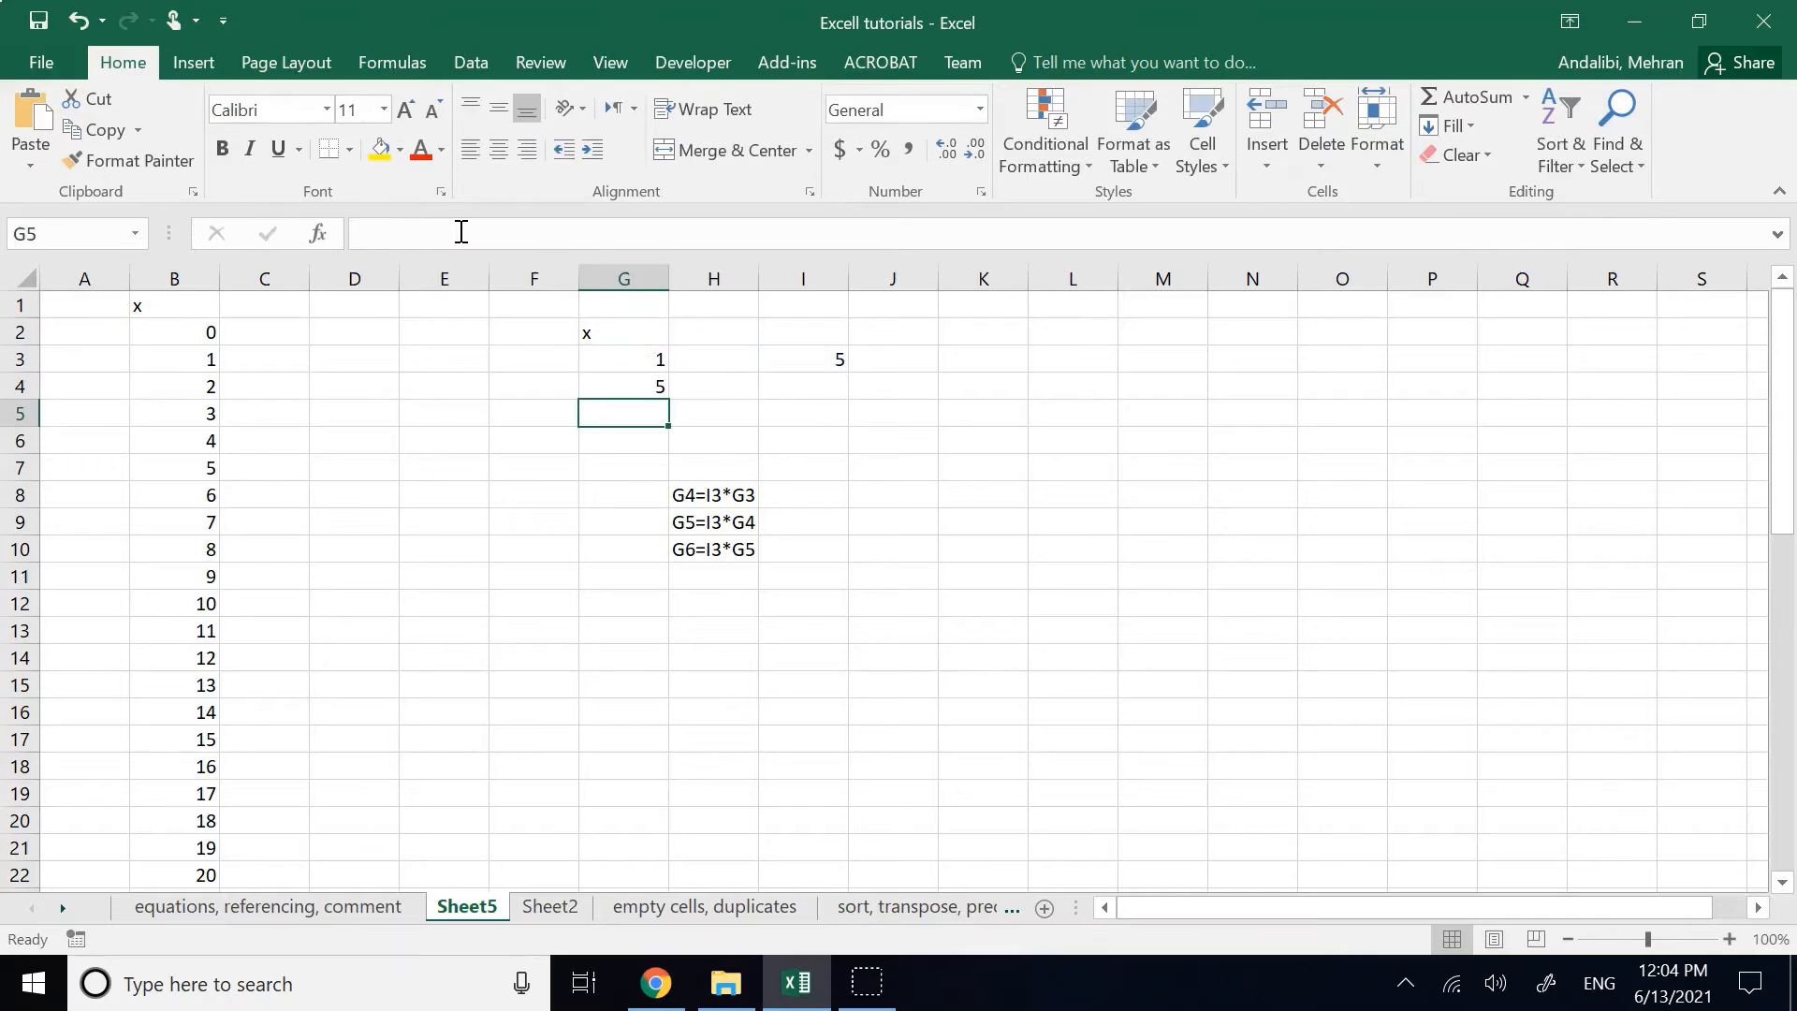
left_click(637, 384)
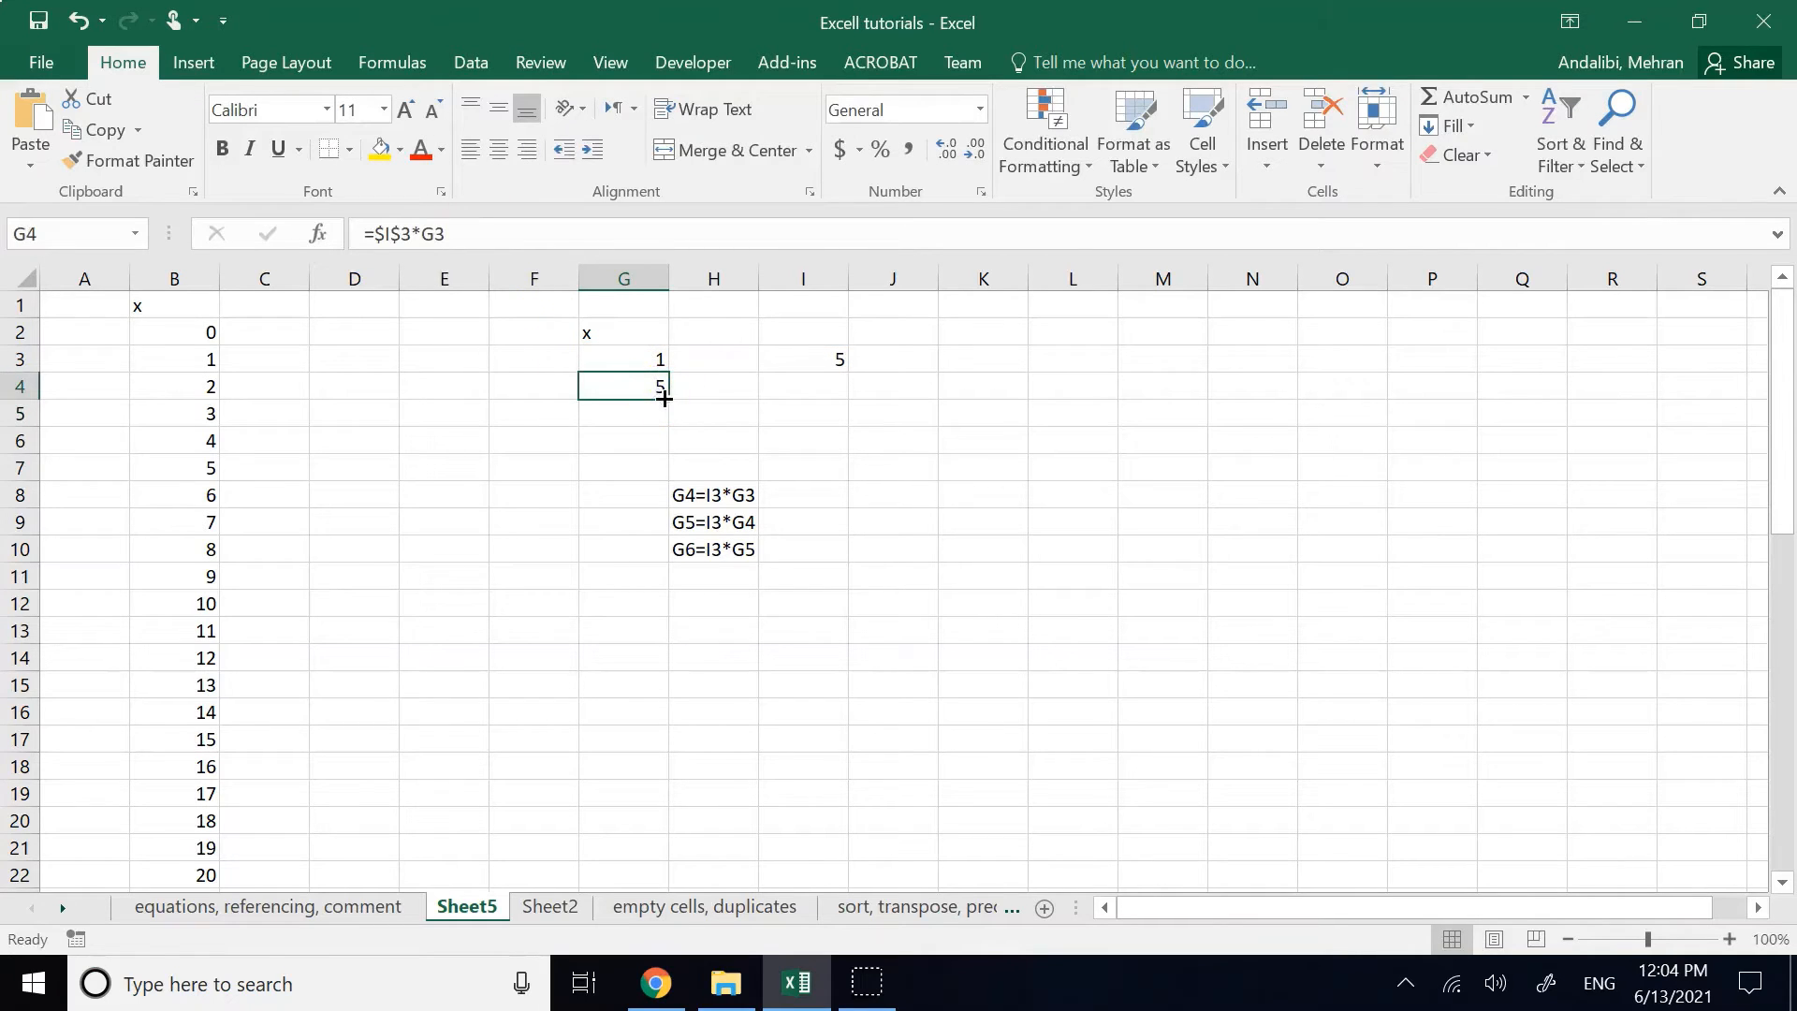
left_click_drag(665, 398, 666, 447)
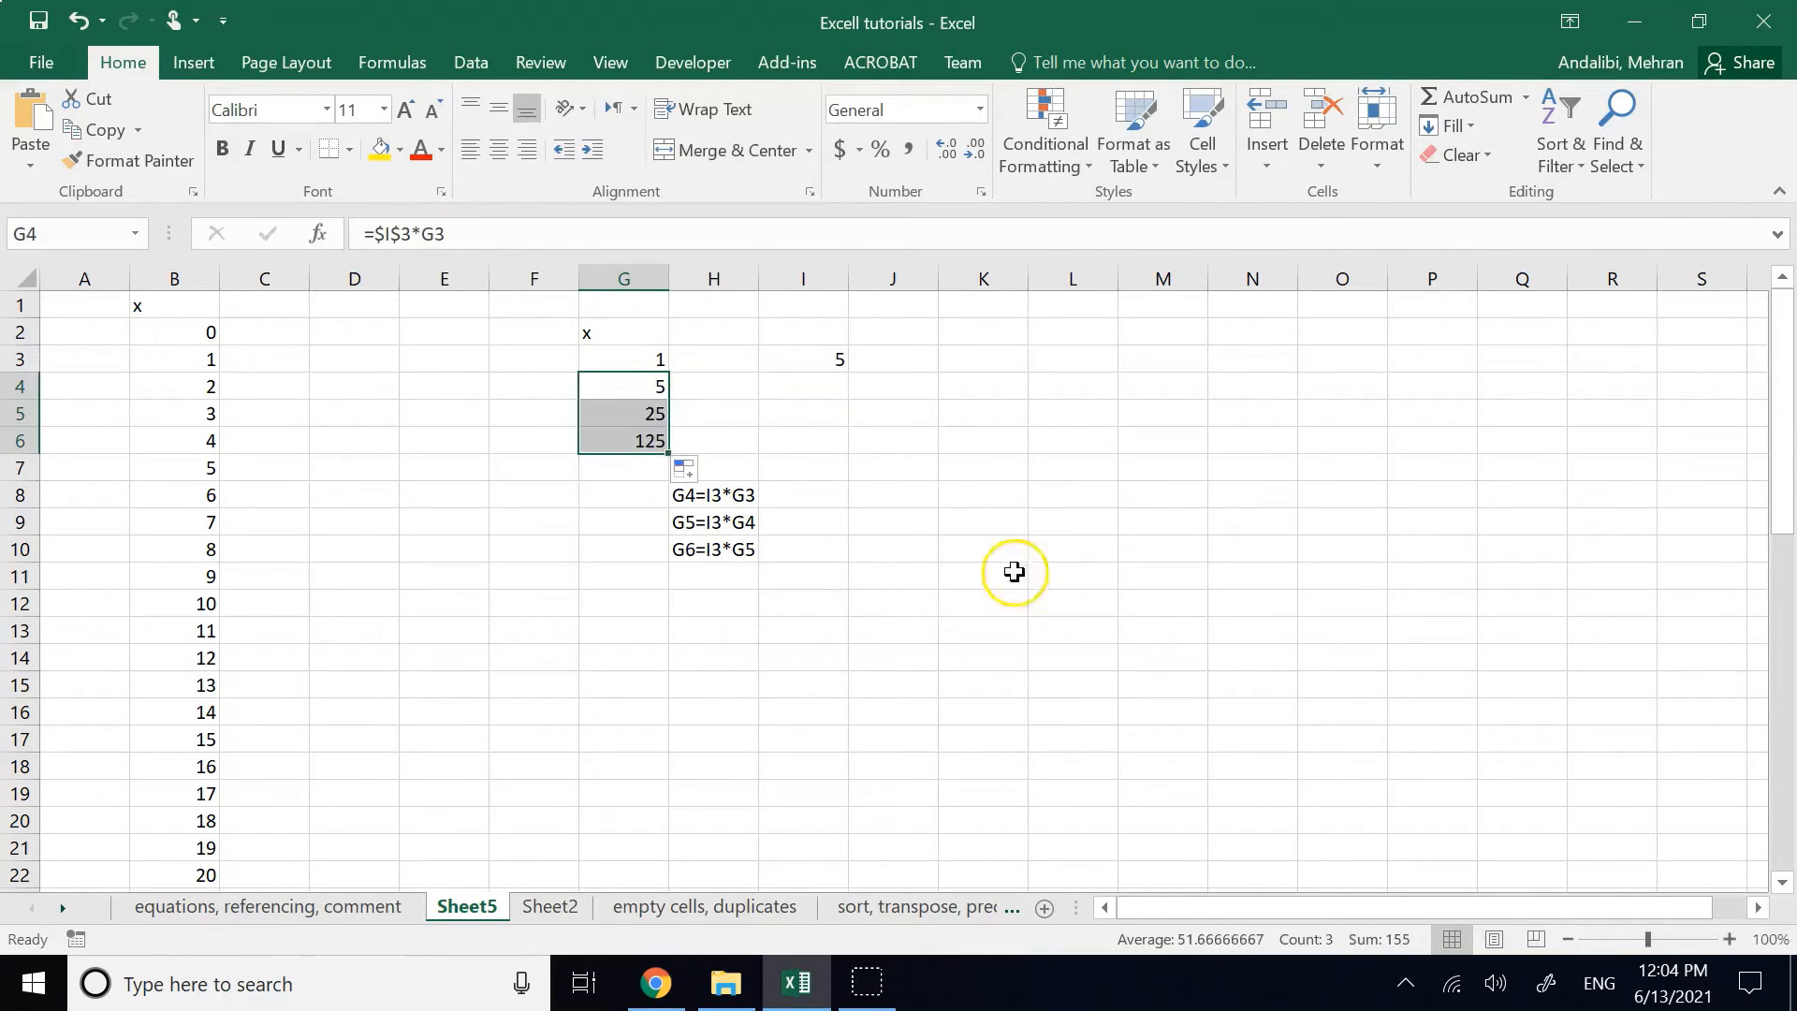
- Clear the three equation notes under column H together with the empty cells around them, H8:I14
left_click(958, 650)
left_click_drag(814, 655, 720, 490)
key("Delete")
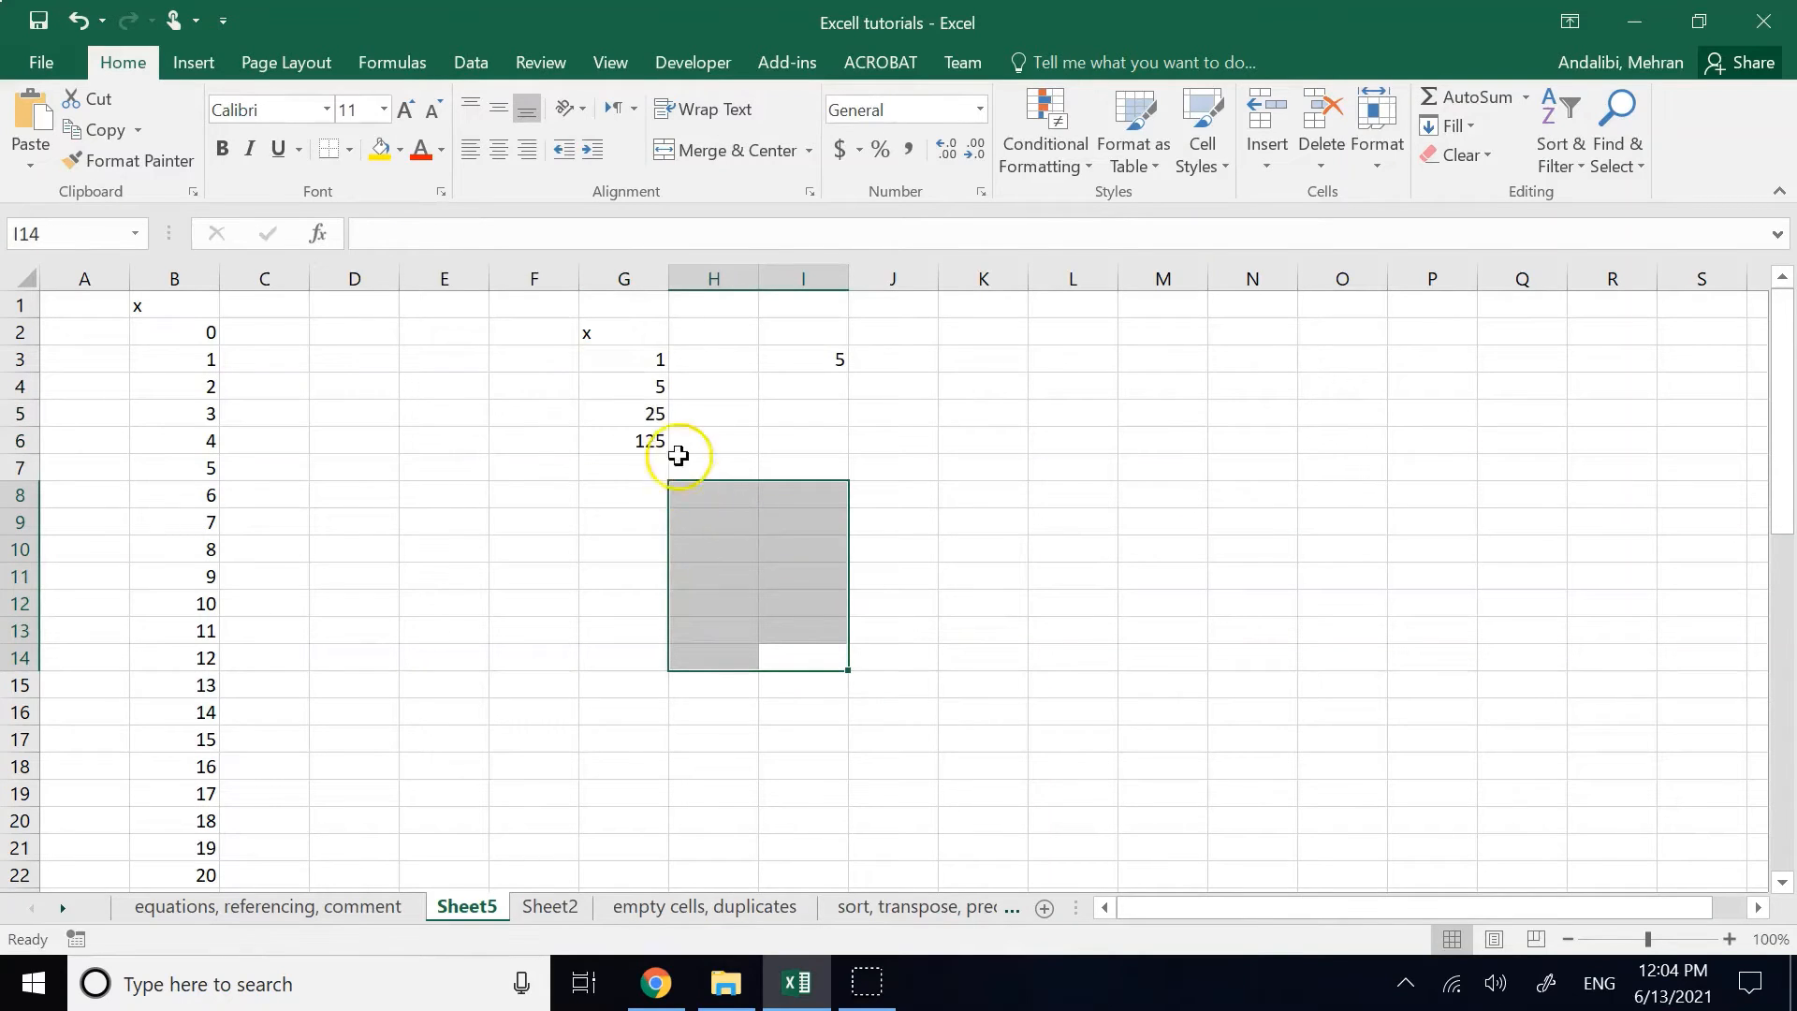
- Check how the I3 and G references appear in the formulas of G5, G6 and G4
left_click(639, 417)
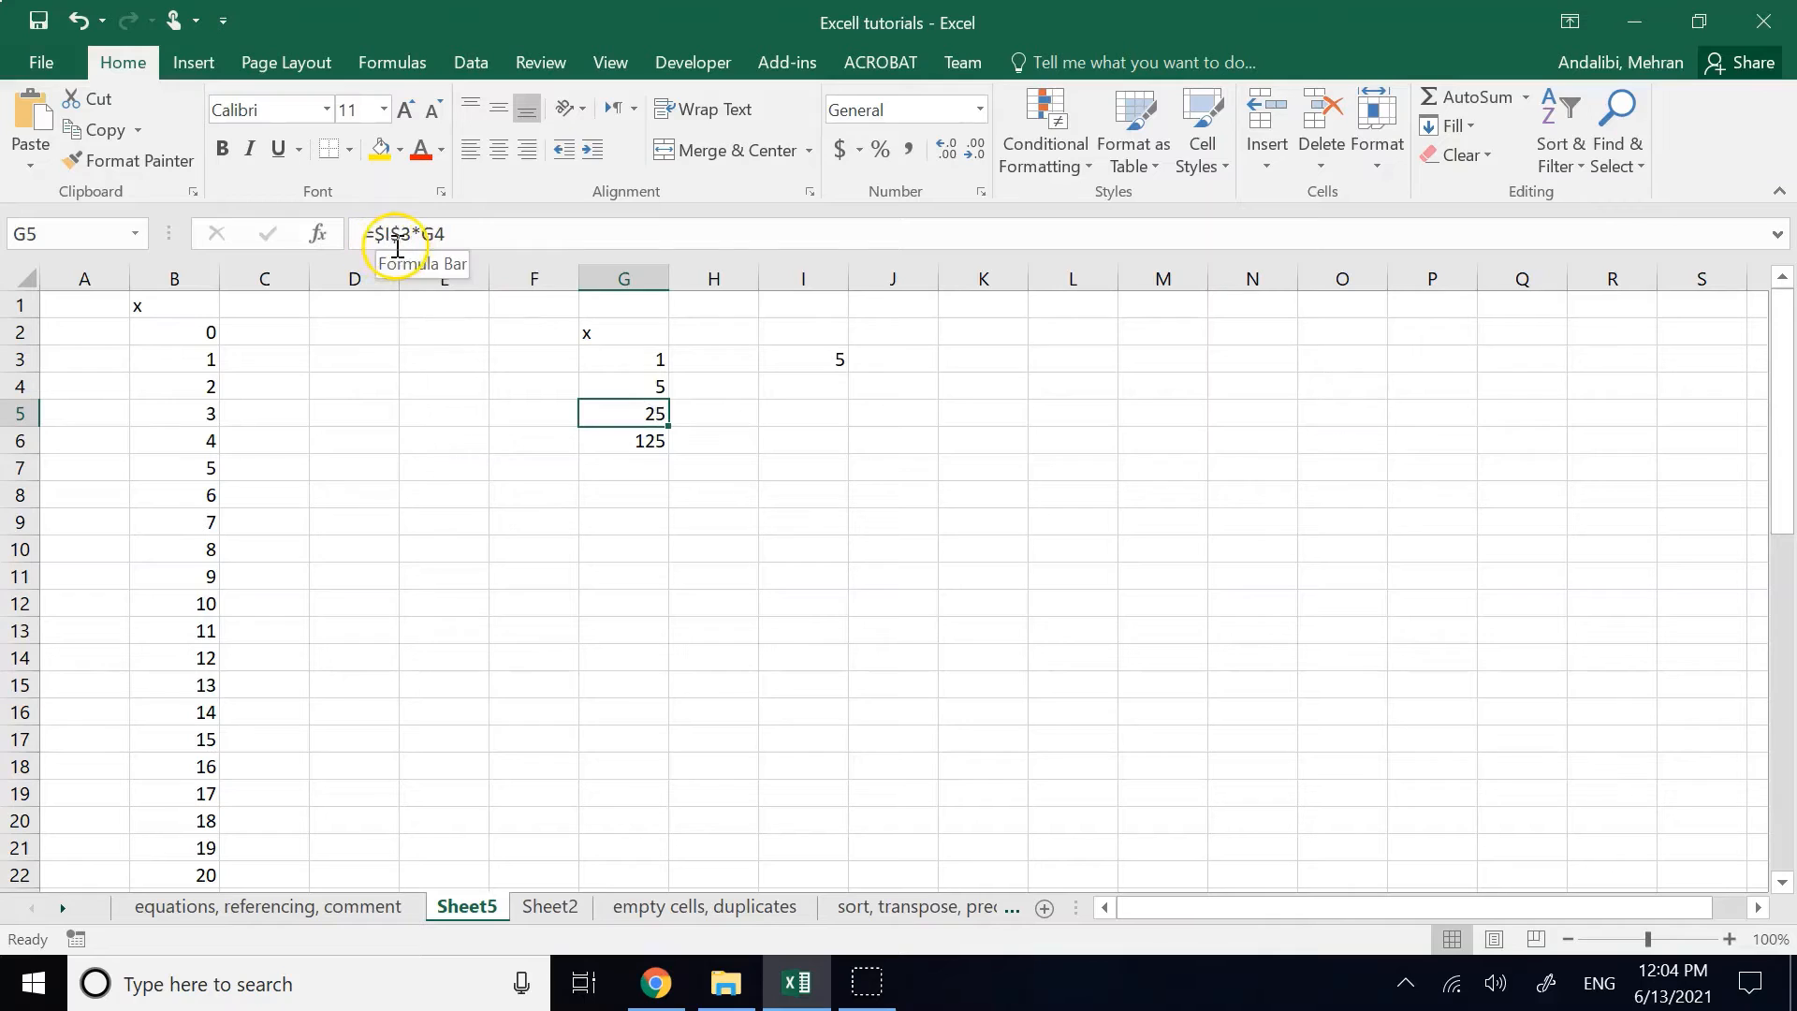
left_click(624, 442)
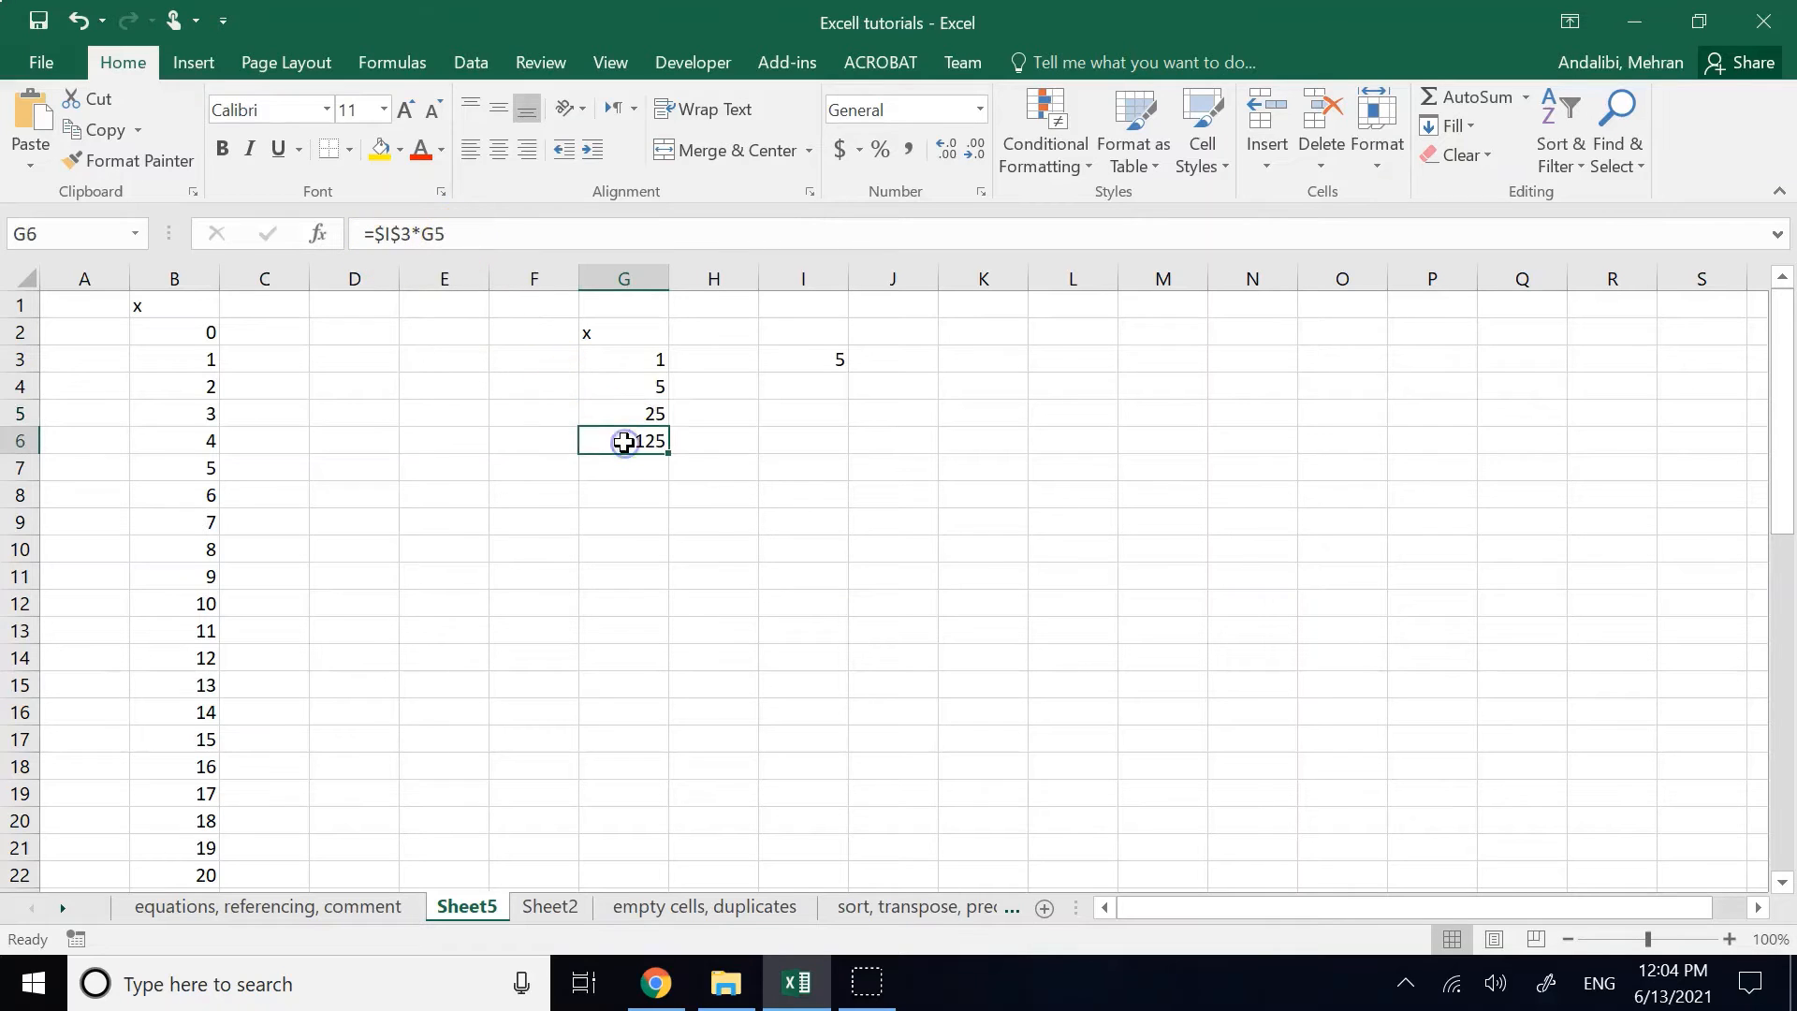
left_click(628, 386)
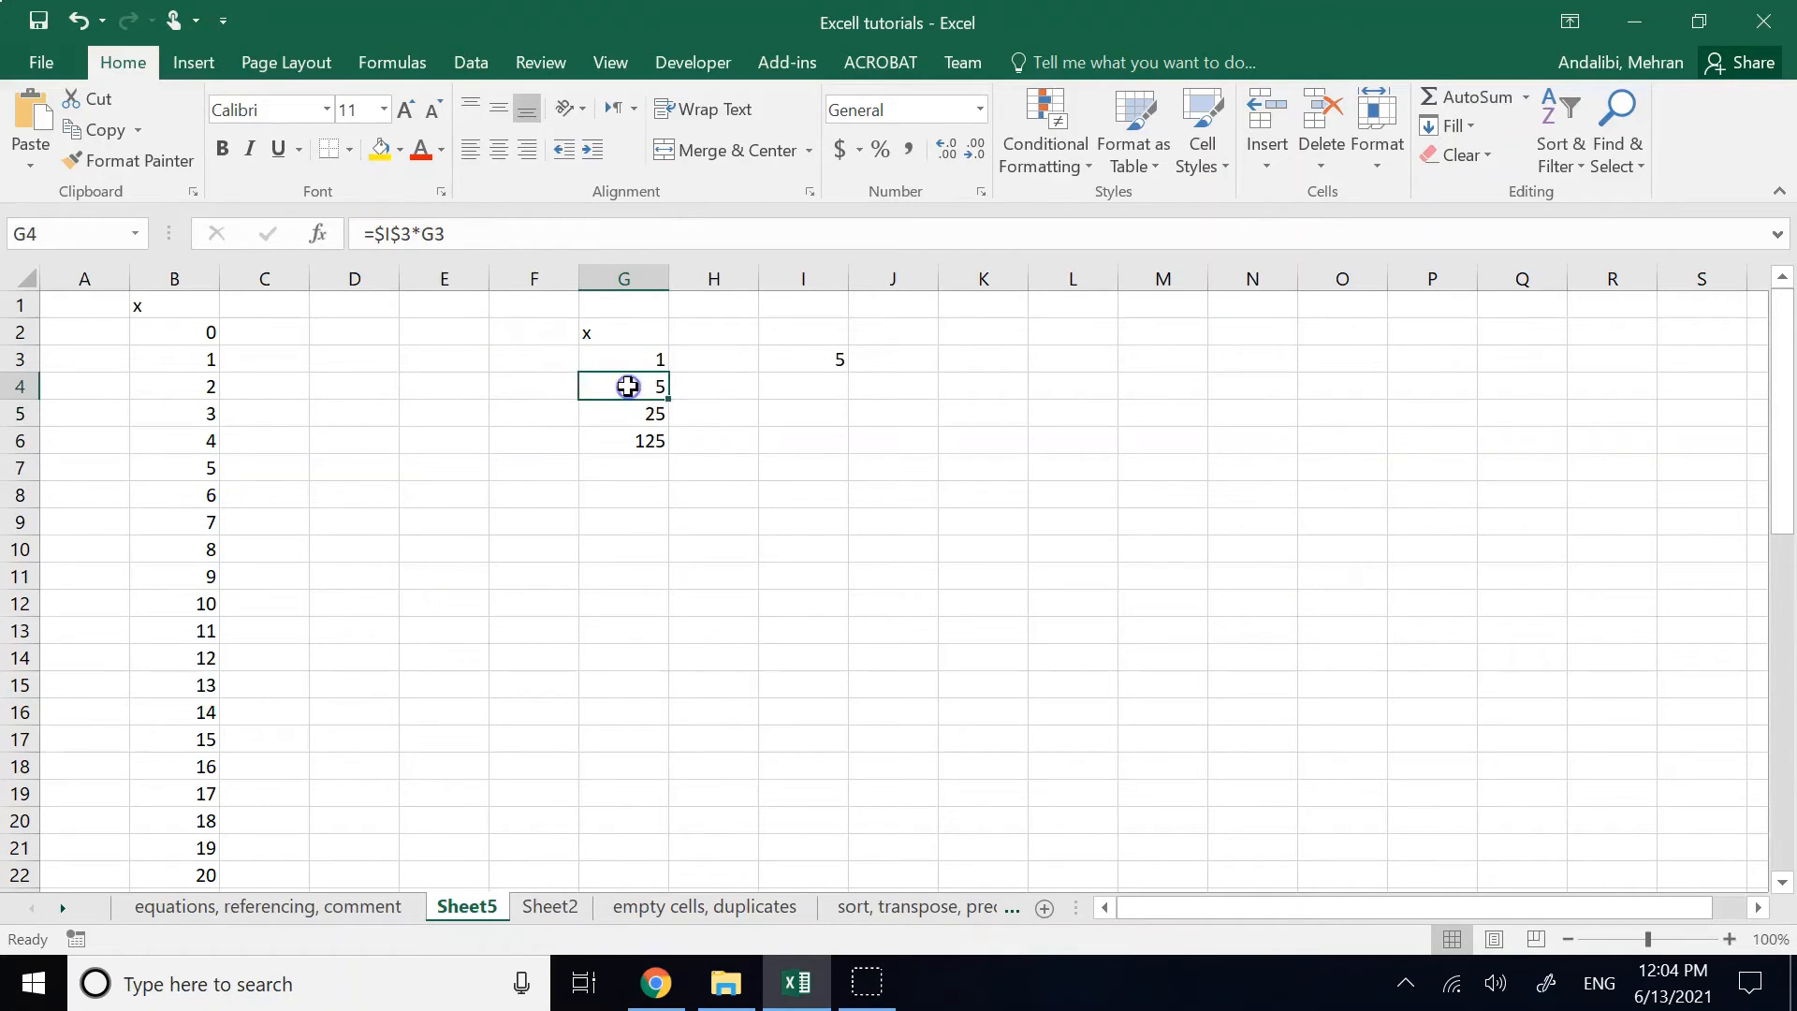
- Extend the multiplication series by filling the formula in G6 down through G8
left_click(625, 435)
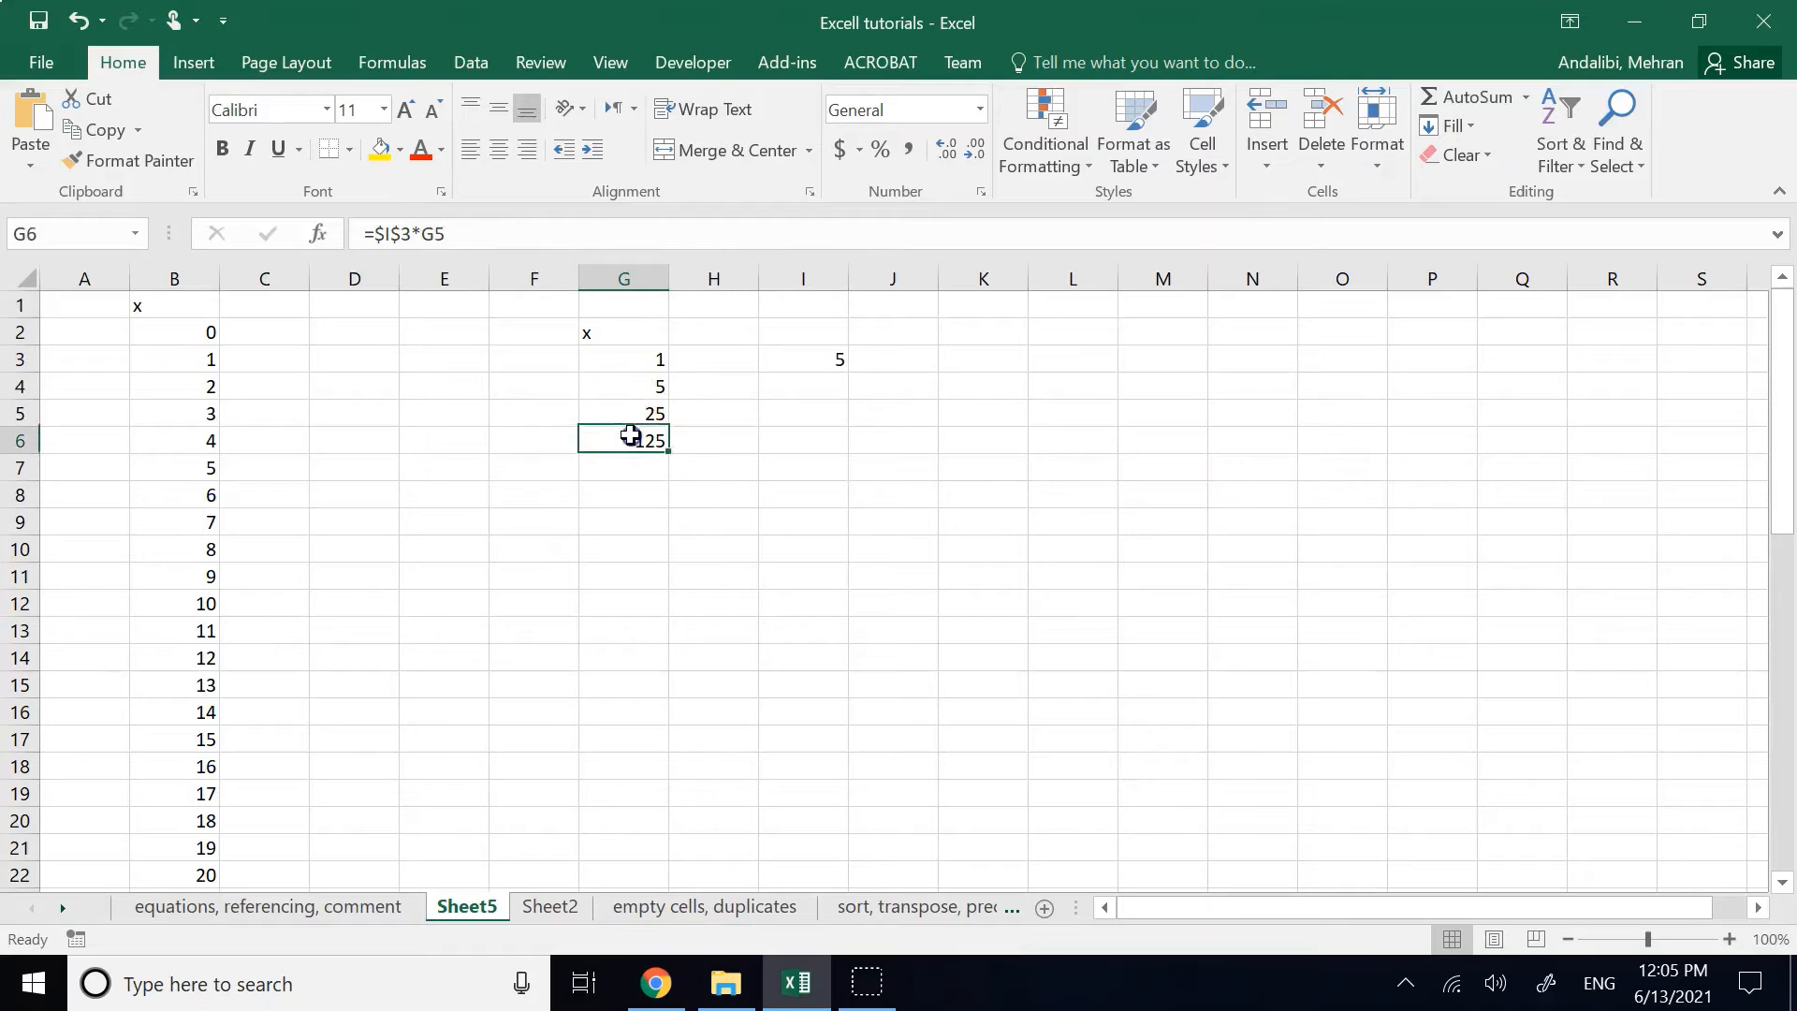
left_click(670, 475)
left_click_drag(668, 478, 661, 501)
left_click(638, 446)
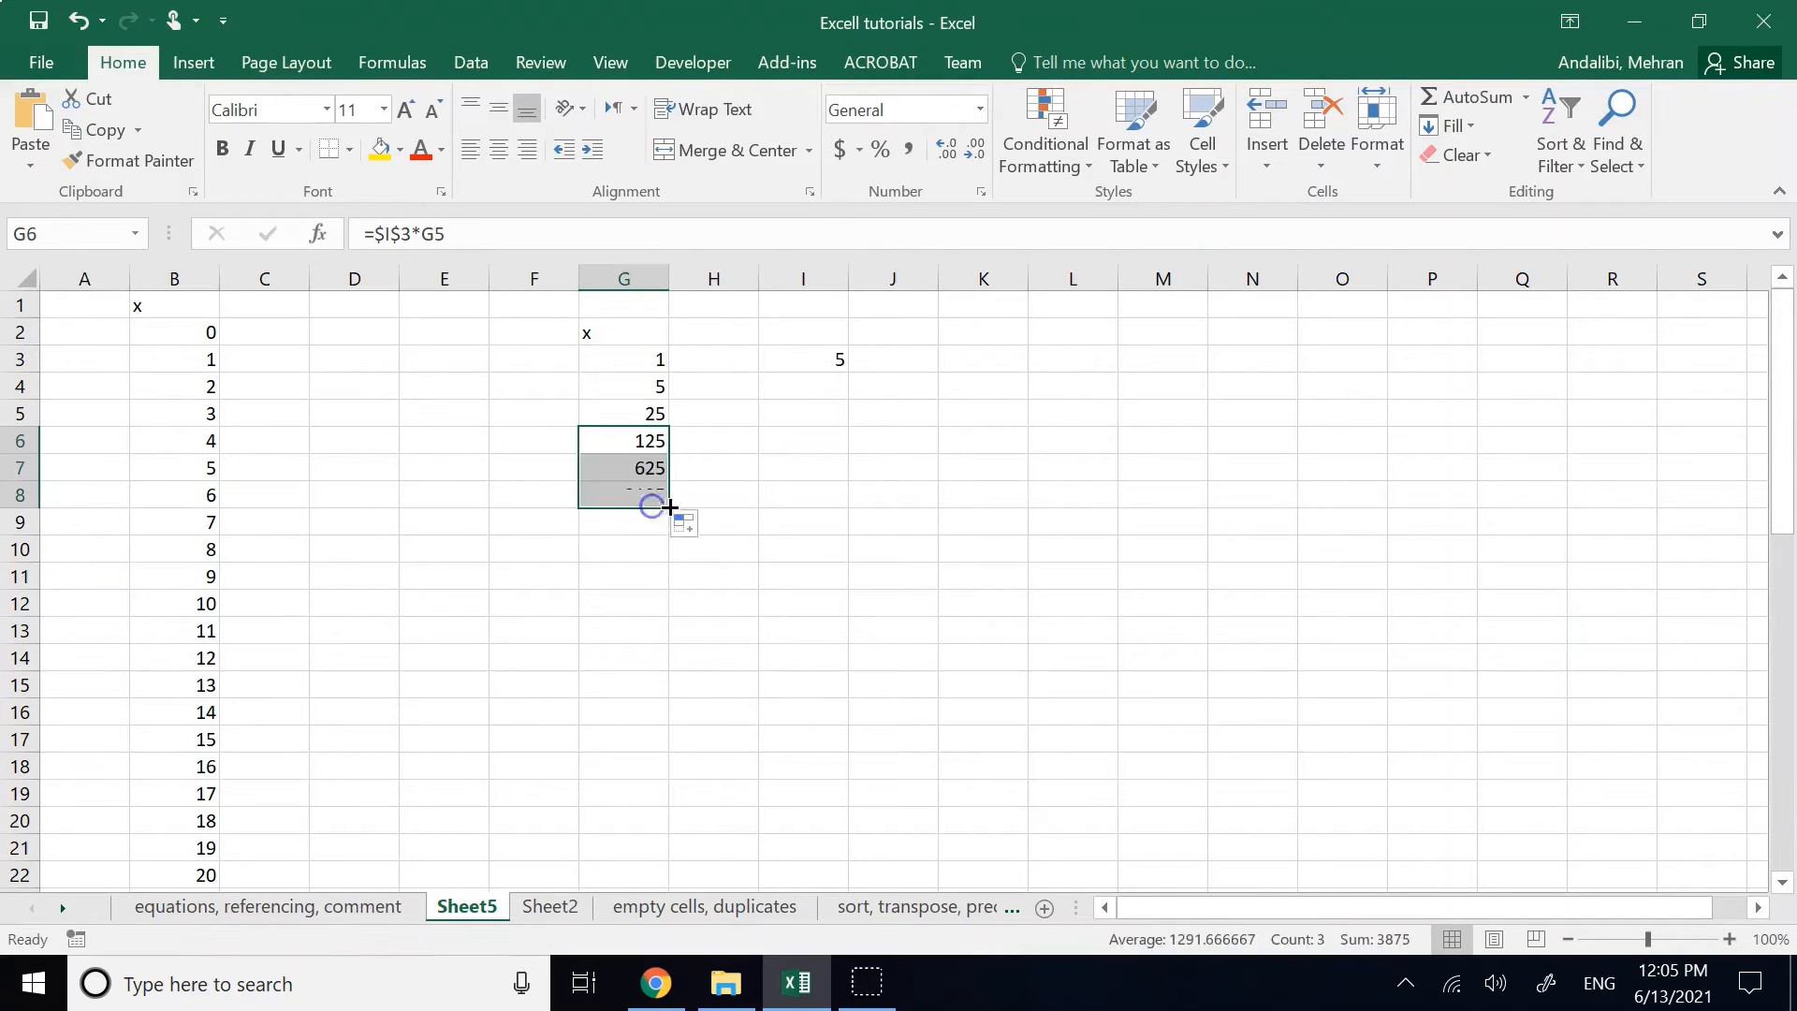
- Examine the fixed $I$3 part and the relative G7 part of the formula in G8, leaving the formula unedited
left_click(721, 469)
left_click(628, 500)
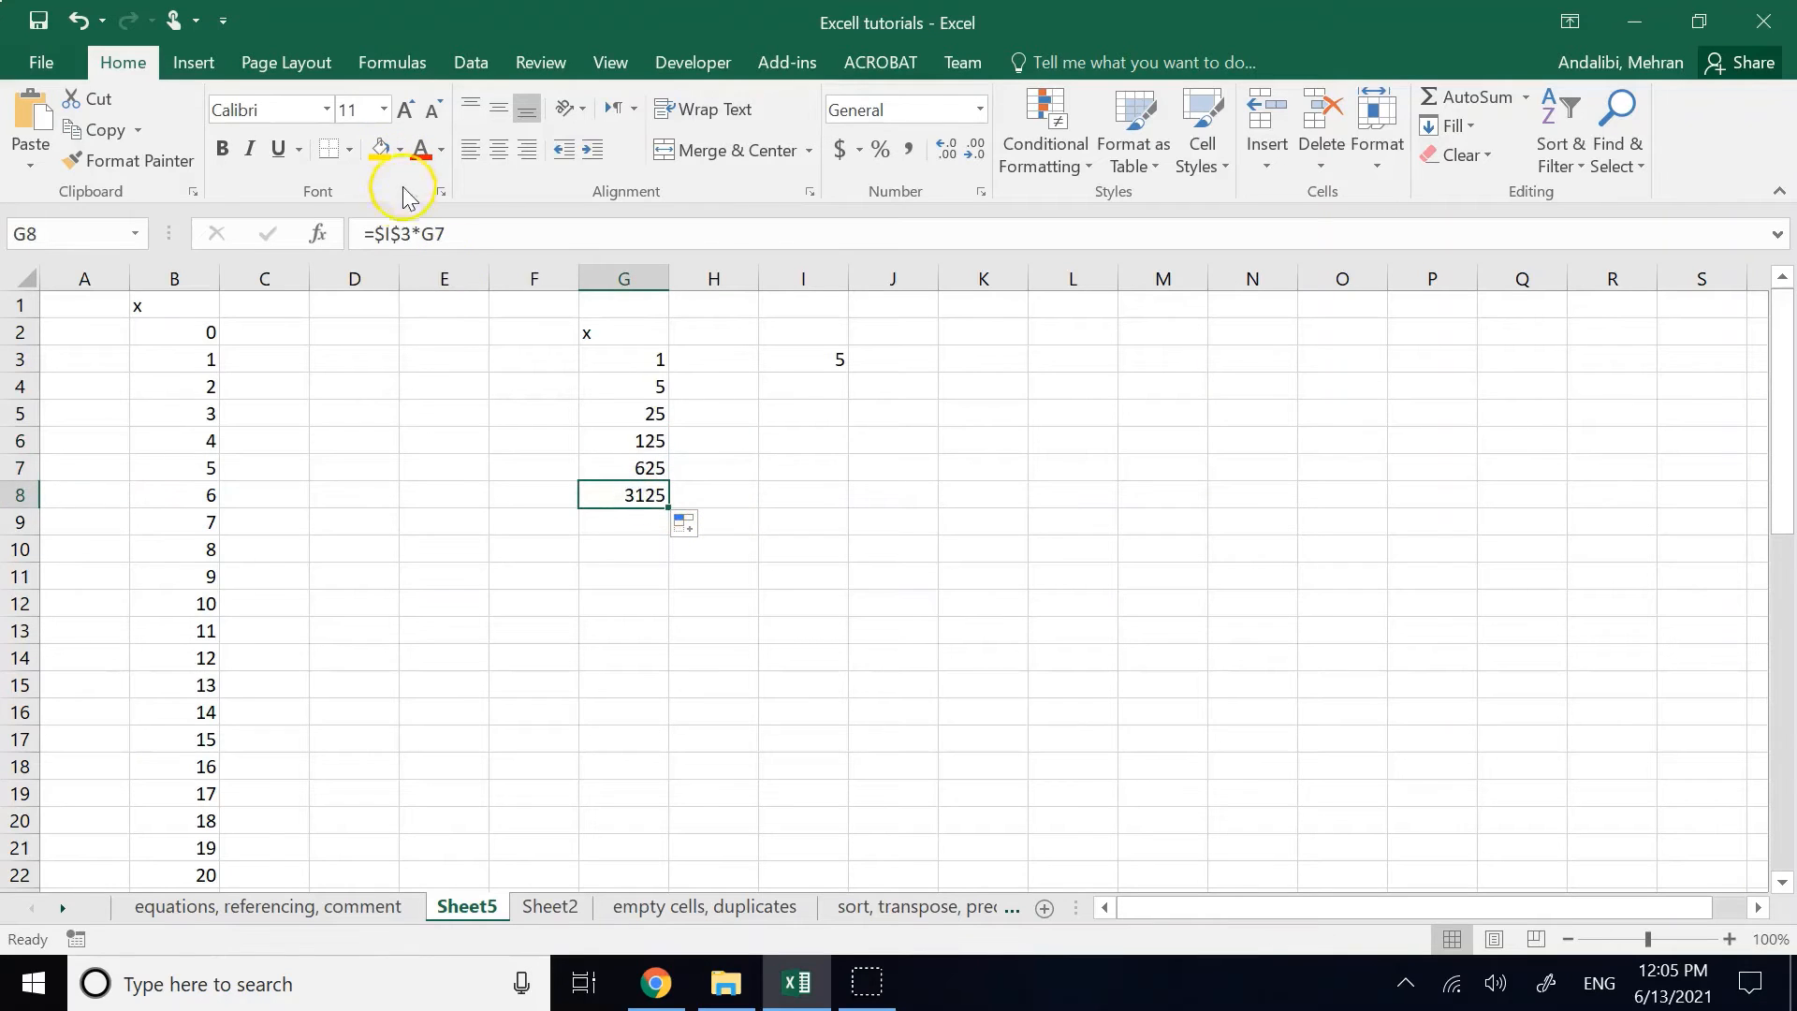
left_click_drag(373, 229, 397, 227)
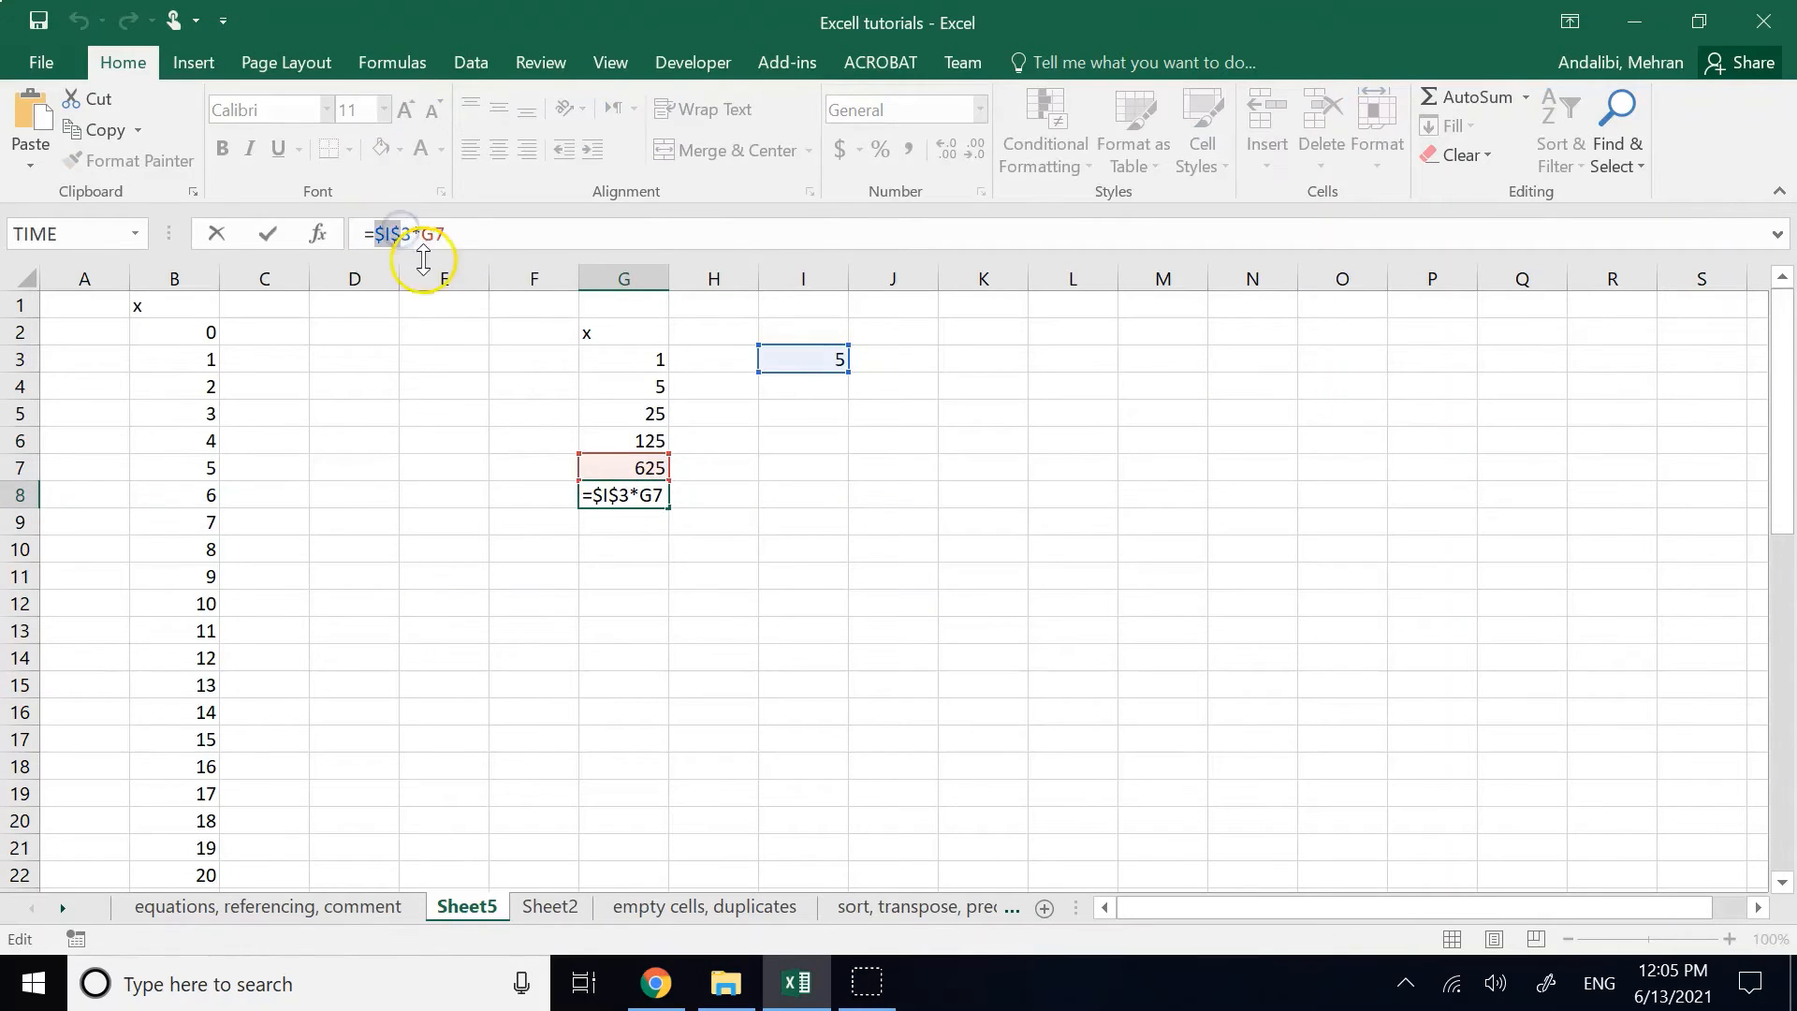
left_click(439, 238)
double_click(431, 236)
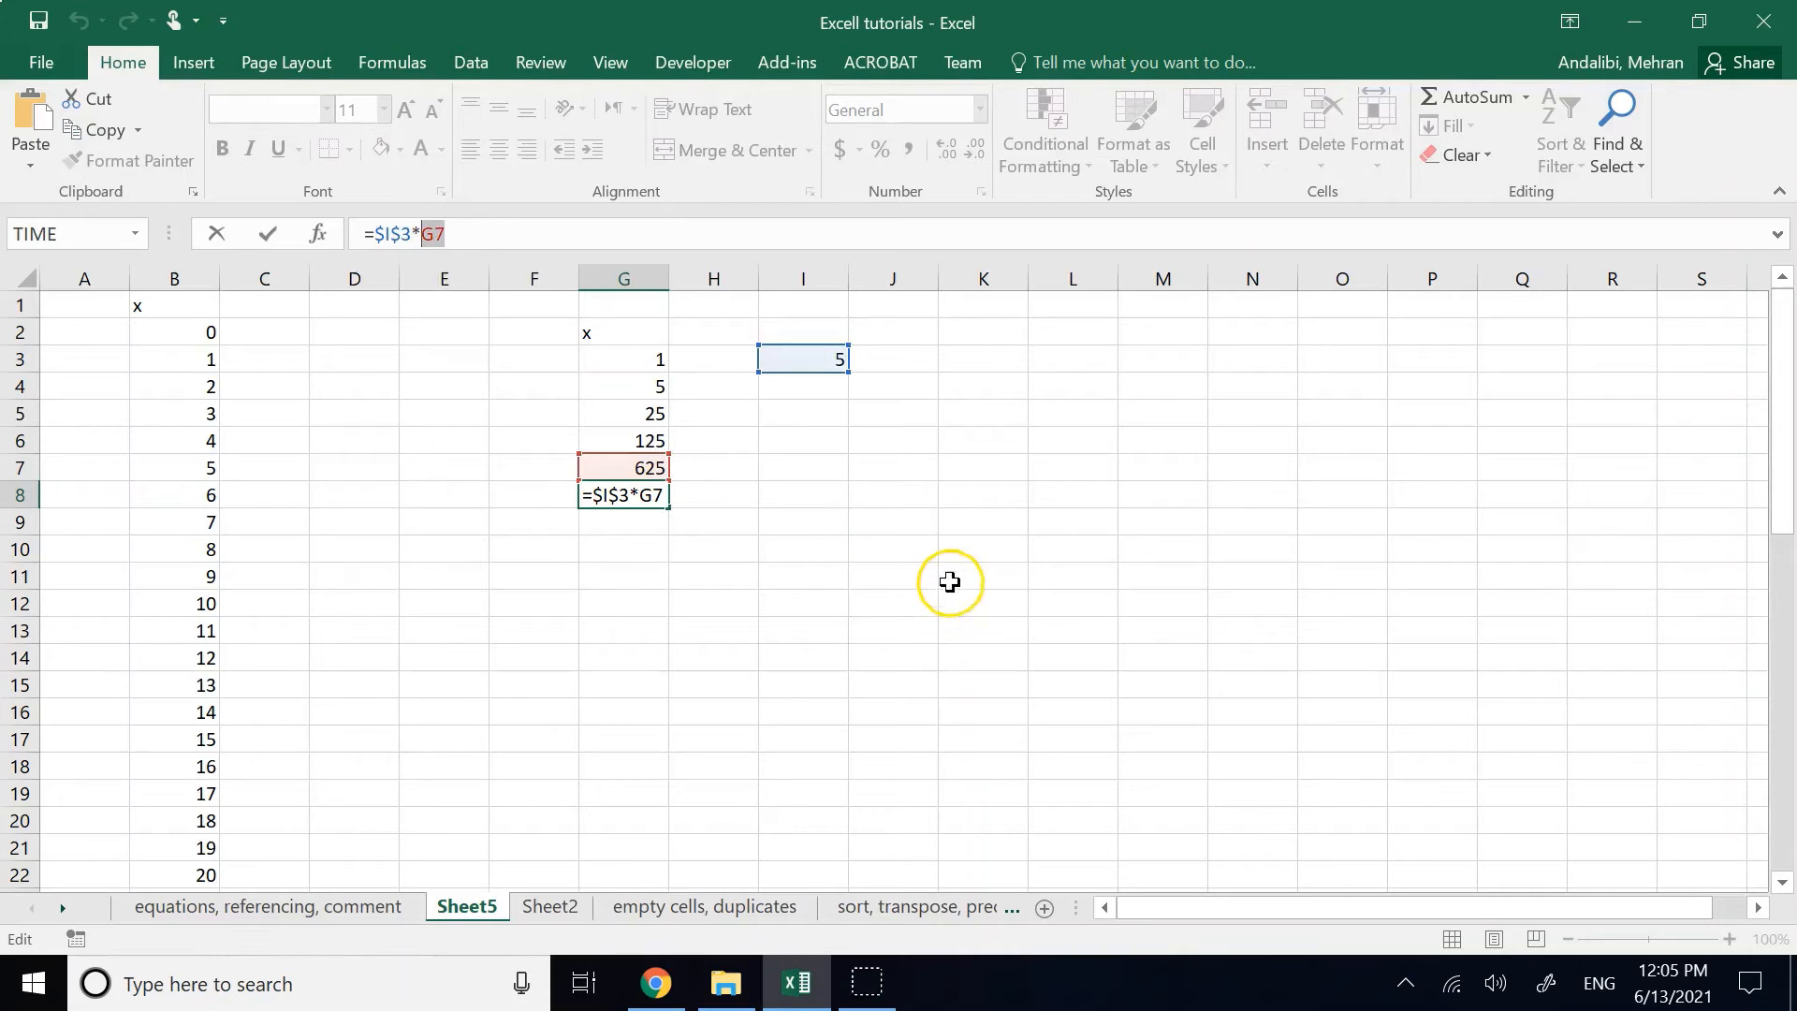
left_click_drag(950, 577, 523, 315)
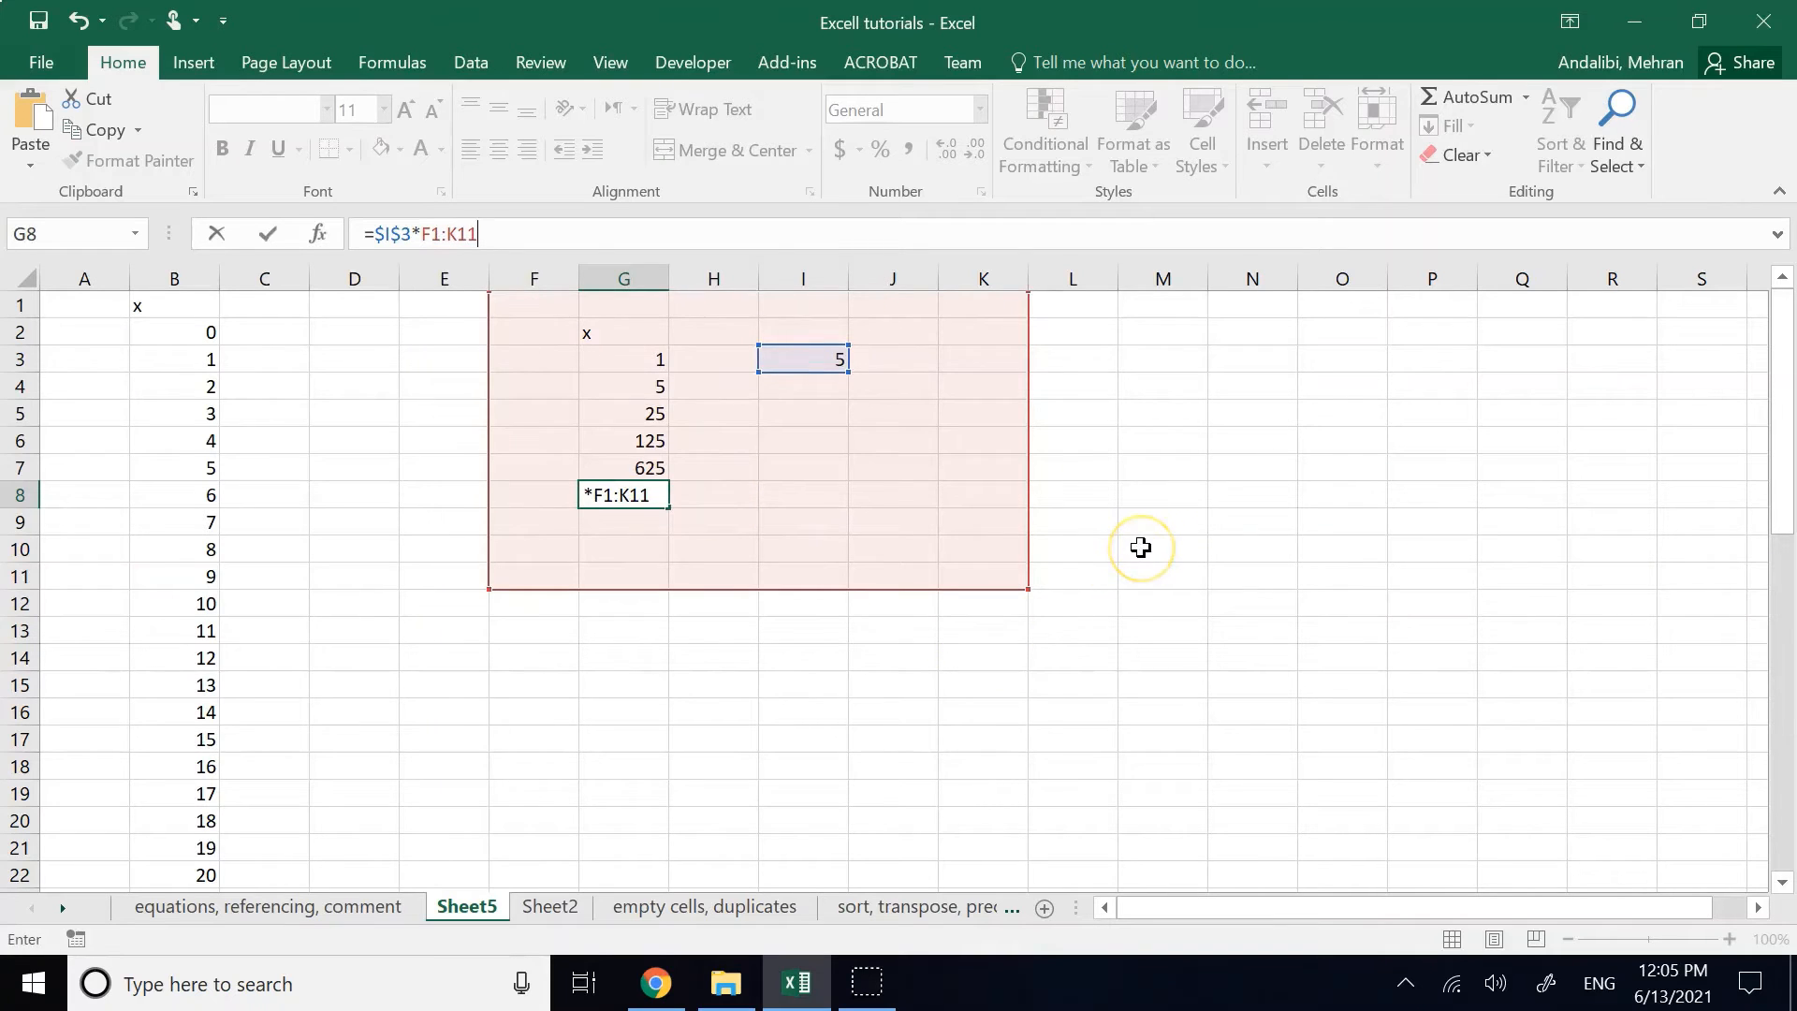
key("Escape")
left_click(987, 576)
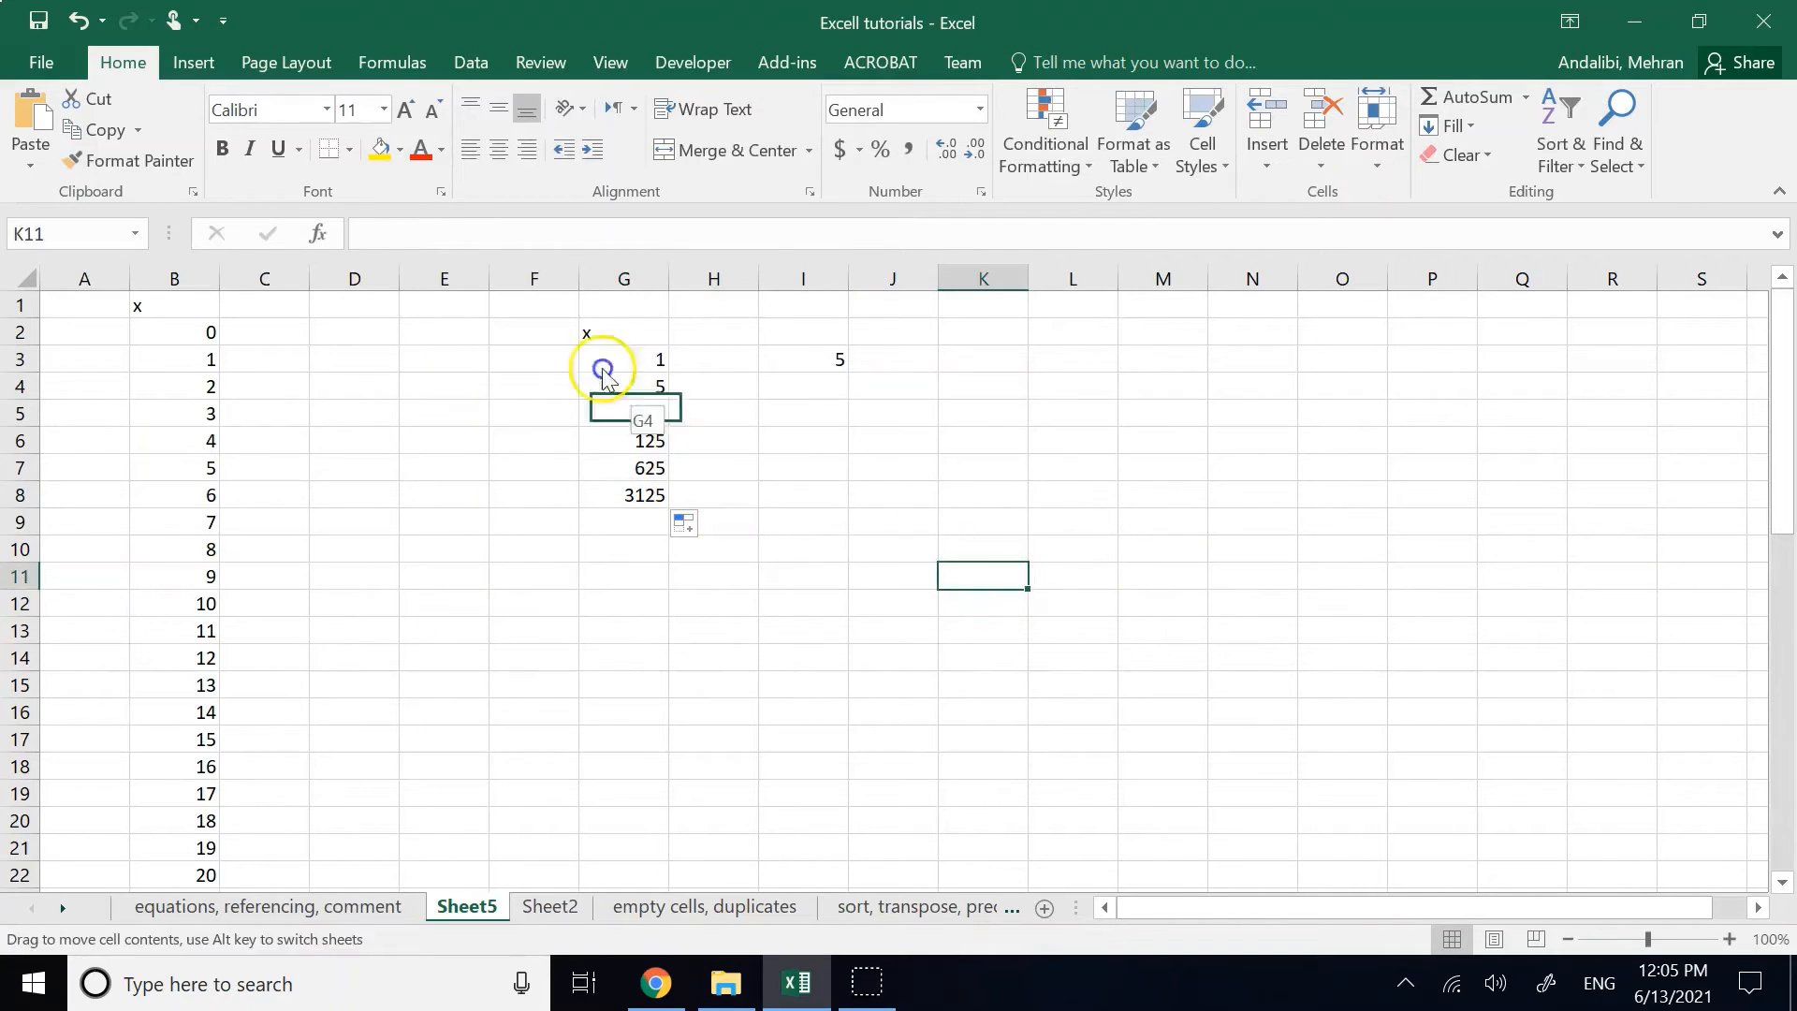
- Clear the multiplication example in columns G and I from Sheet5, keeping the x series in column B
left_click(557, 331)
left_click_drag(445, 307, 888, 554)
key("Delete")
left_click(775, 686)
- Review the x values, the constants A and B, and the y=Ax+B heading on the equations, referencing, comment sheet
left_click(161, 907)
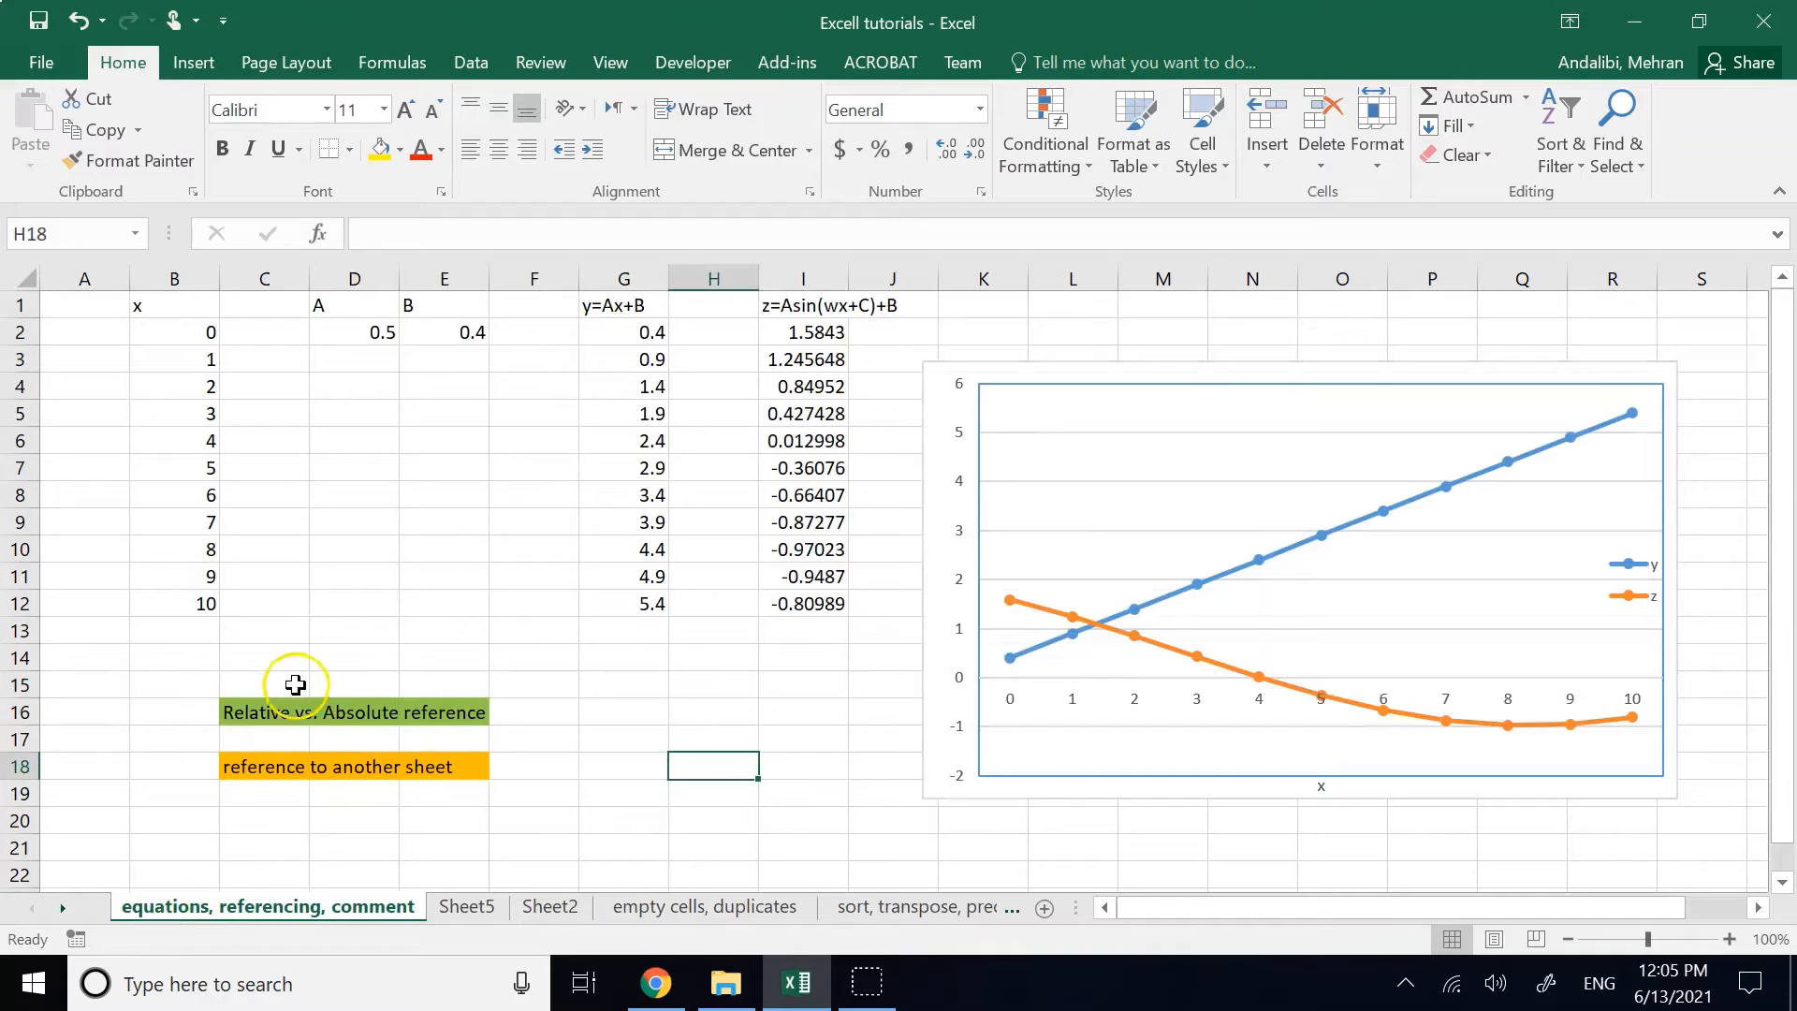
left_click(432, 517)
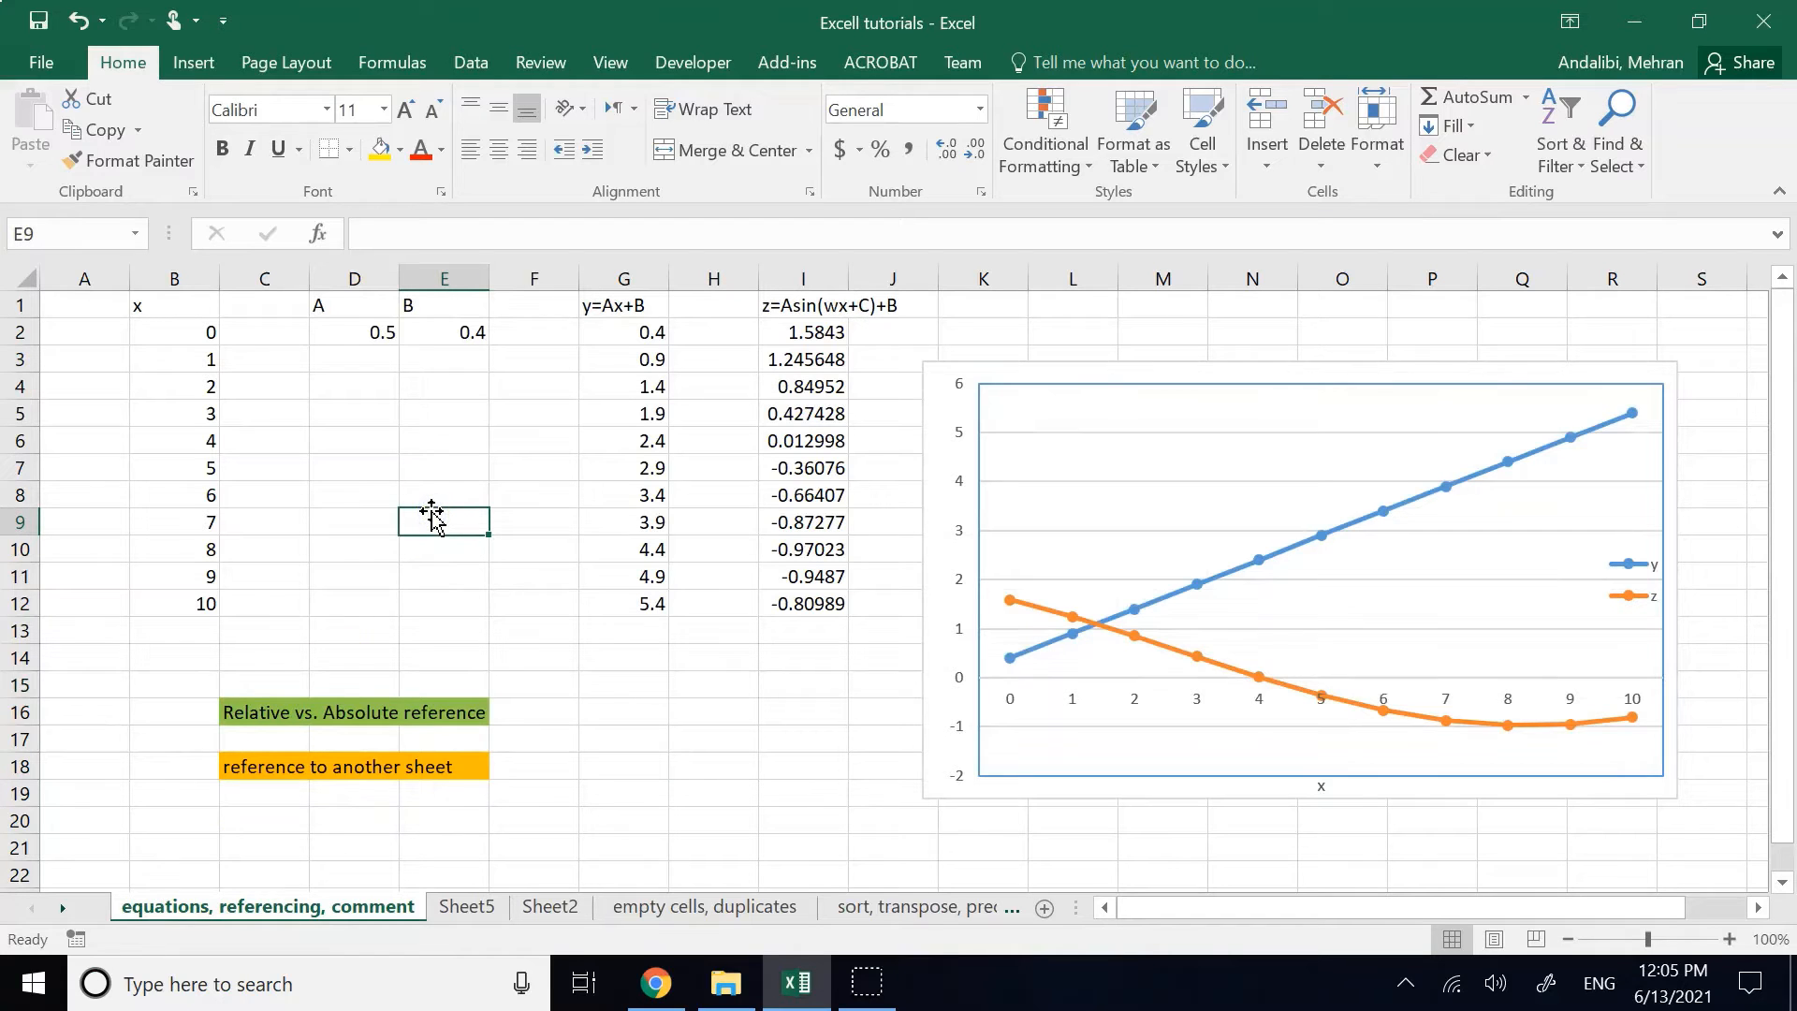
left_click_drag(166, 335, 177, 601)
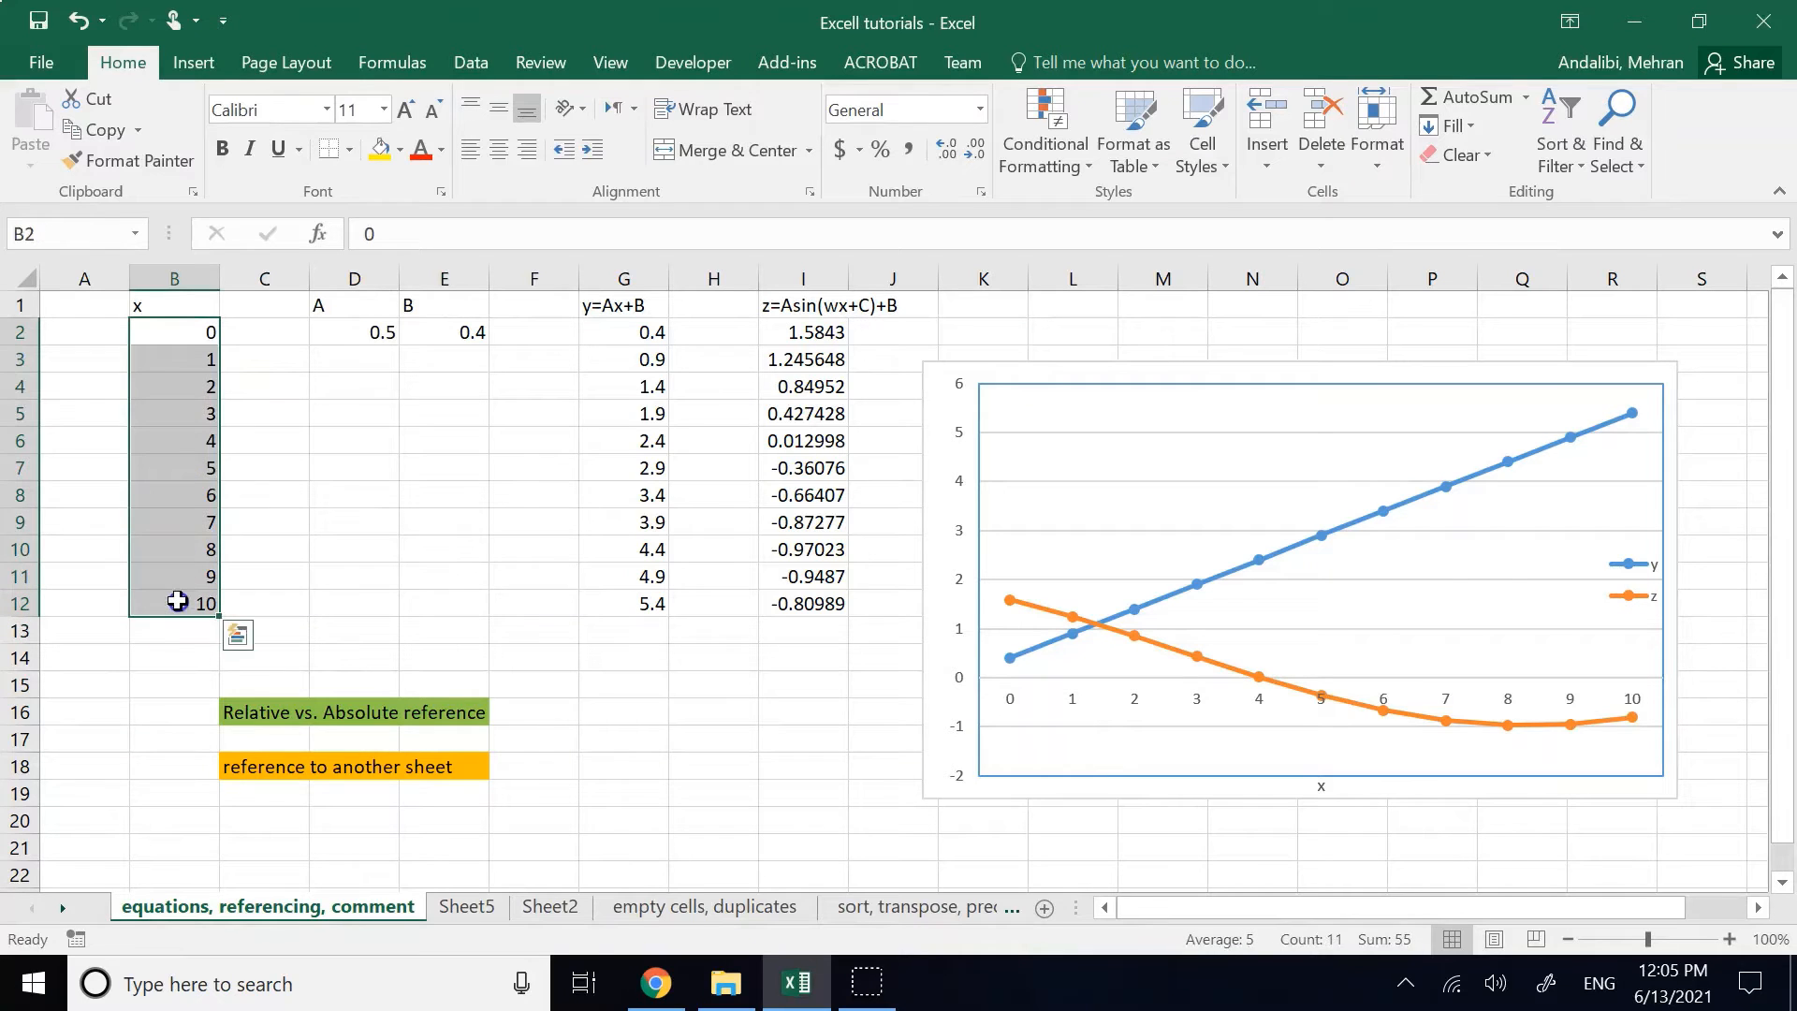
left_click(355, 334)
left_click(482, 339)
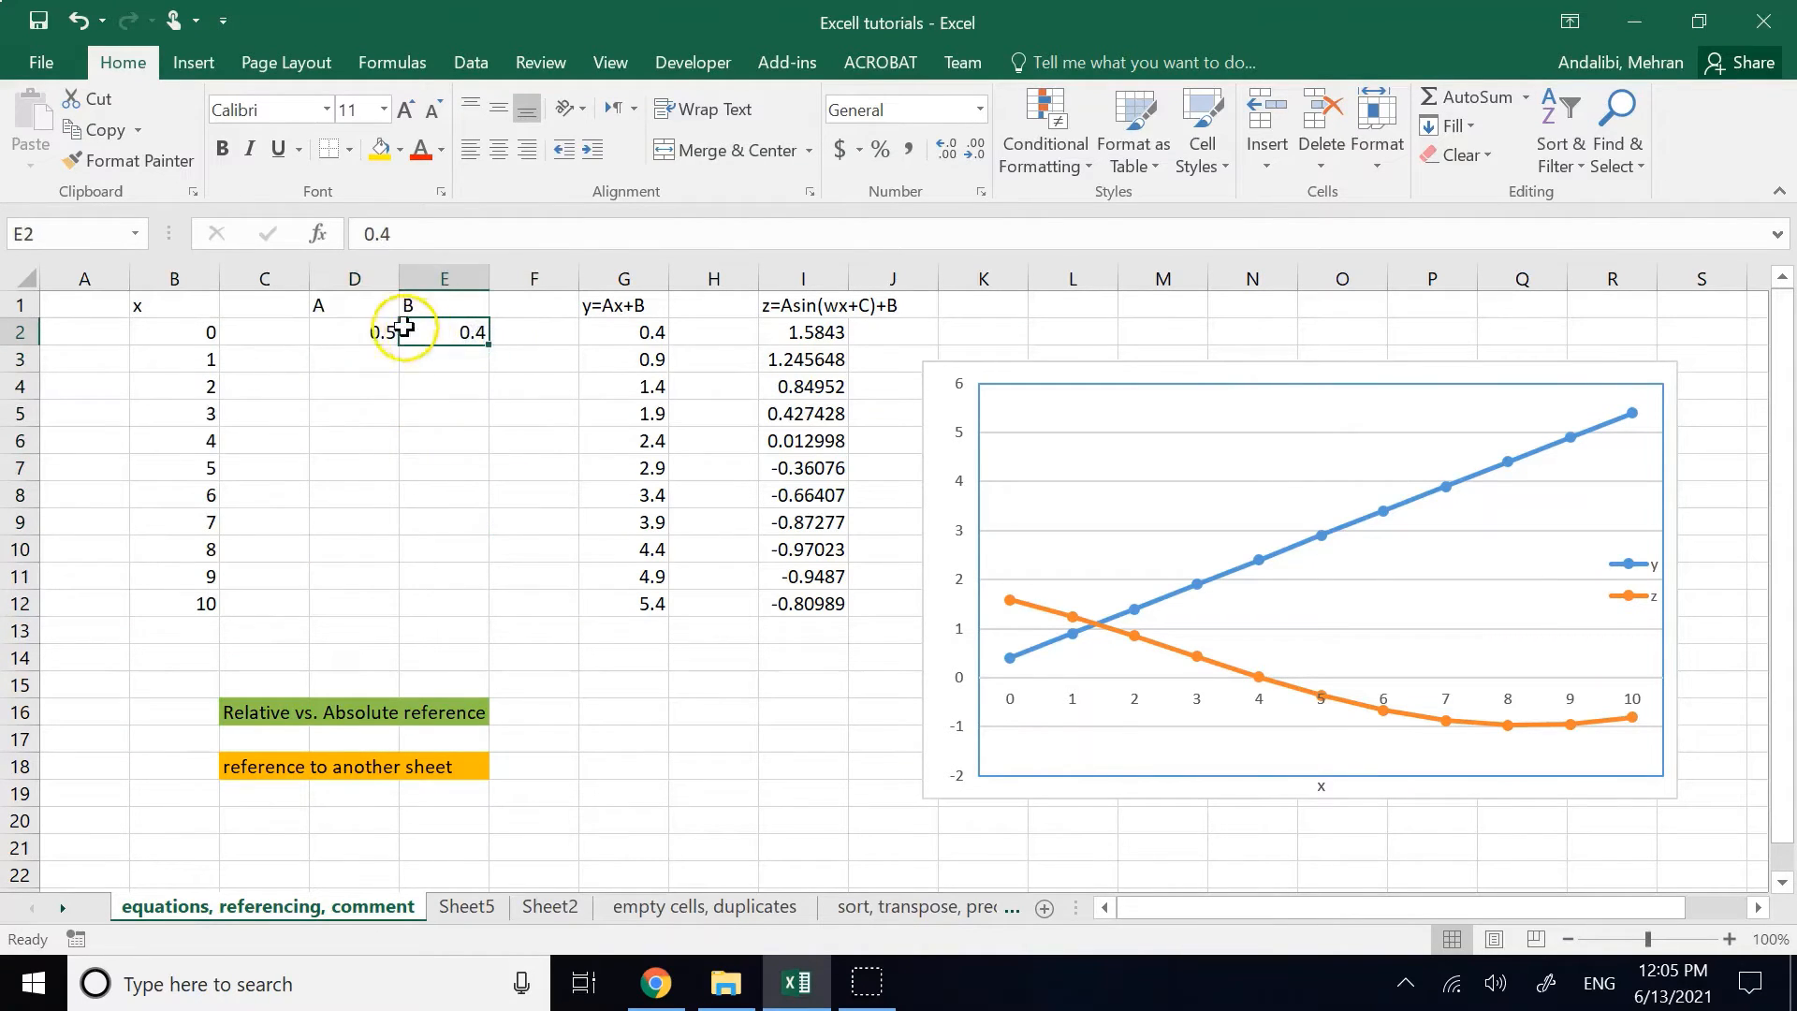
left_click(375, 330)
left_click(443, 327)
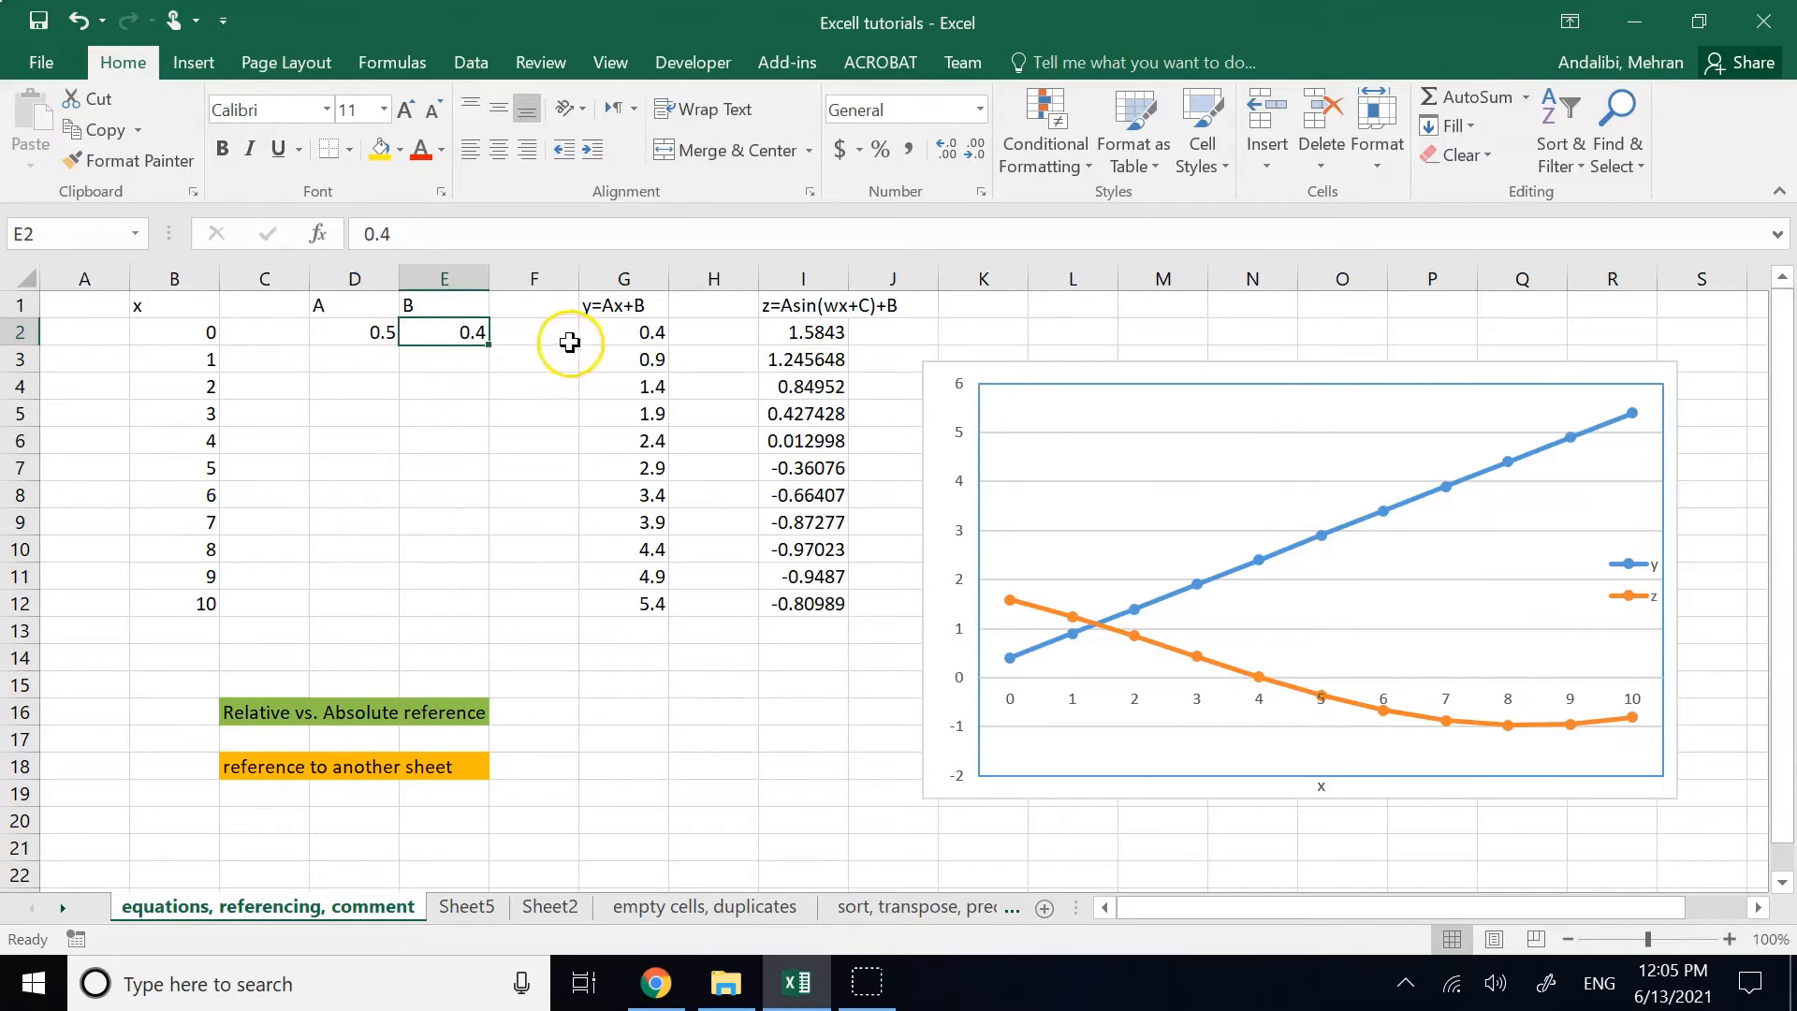
left_click(605, 311)
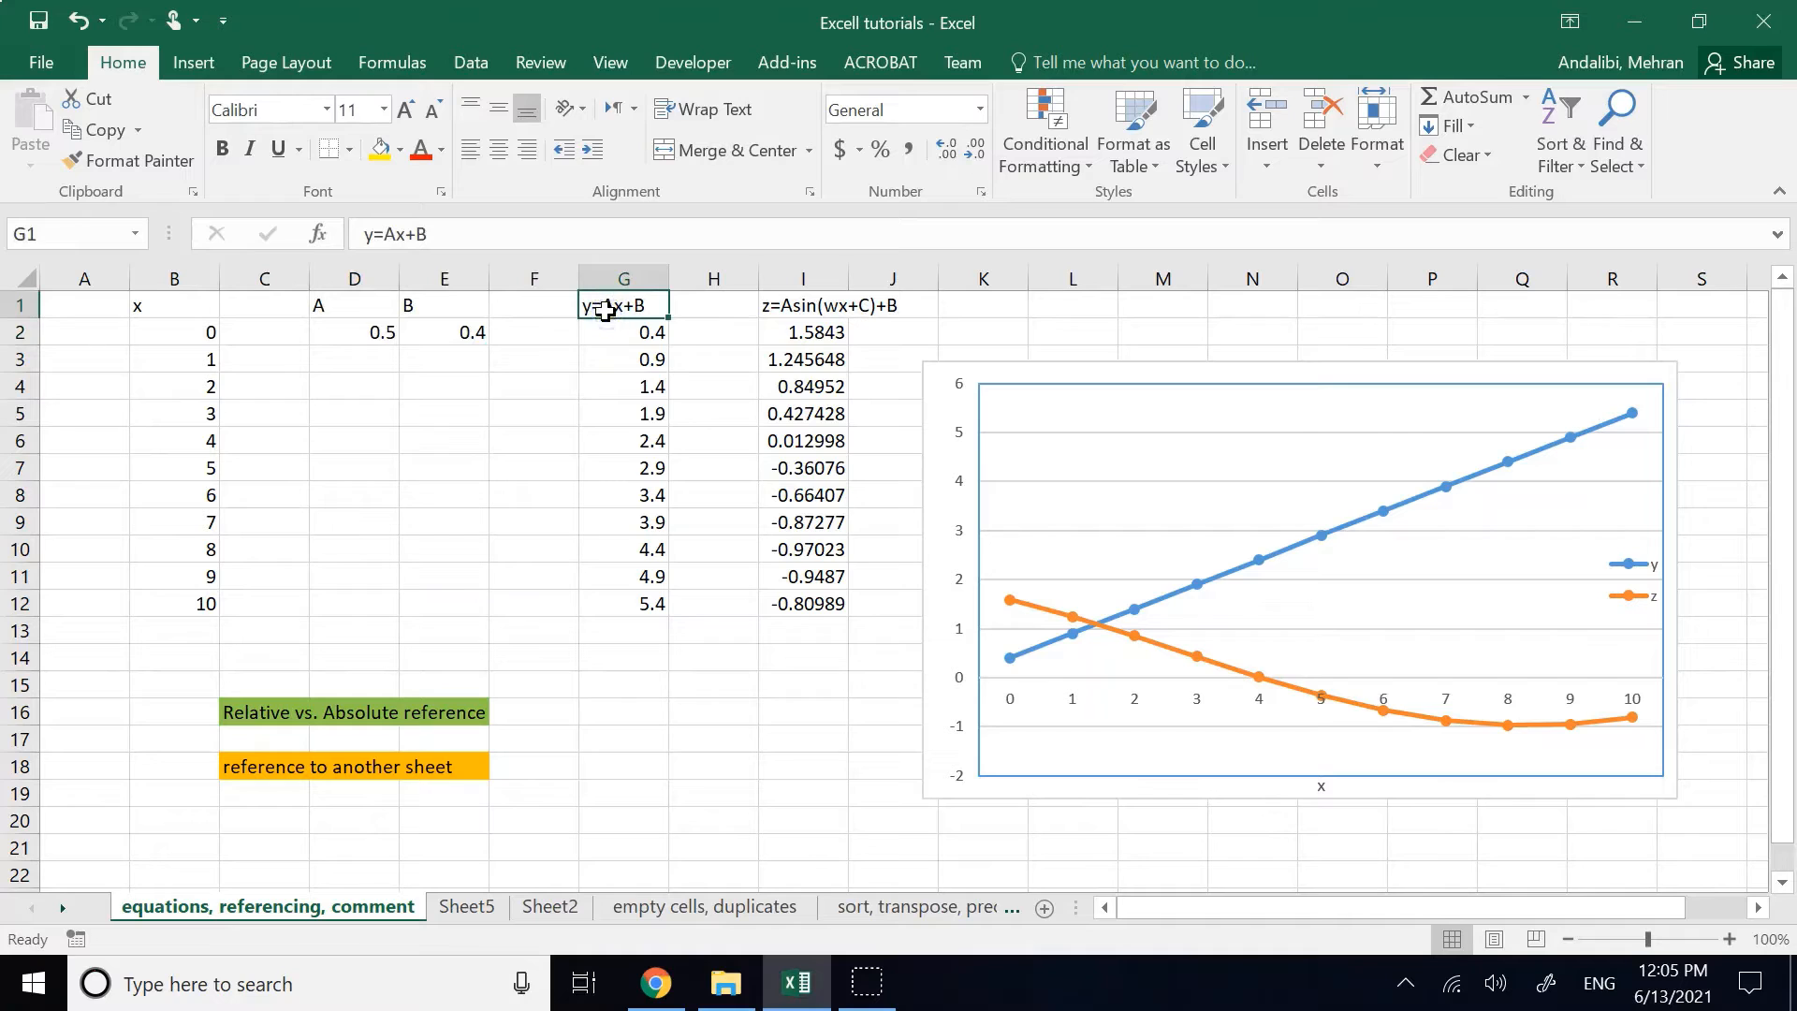
- Clear the existing y=Ax+B results from cells G2 to G12
left_click(608, 332)
left_click_drag(603, 358, 596, 612)
key("Delete")
left_click(604, 334)
key("Delete")
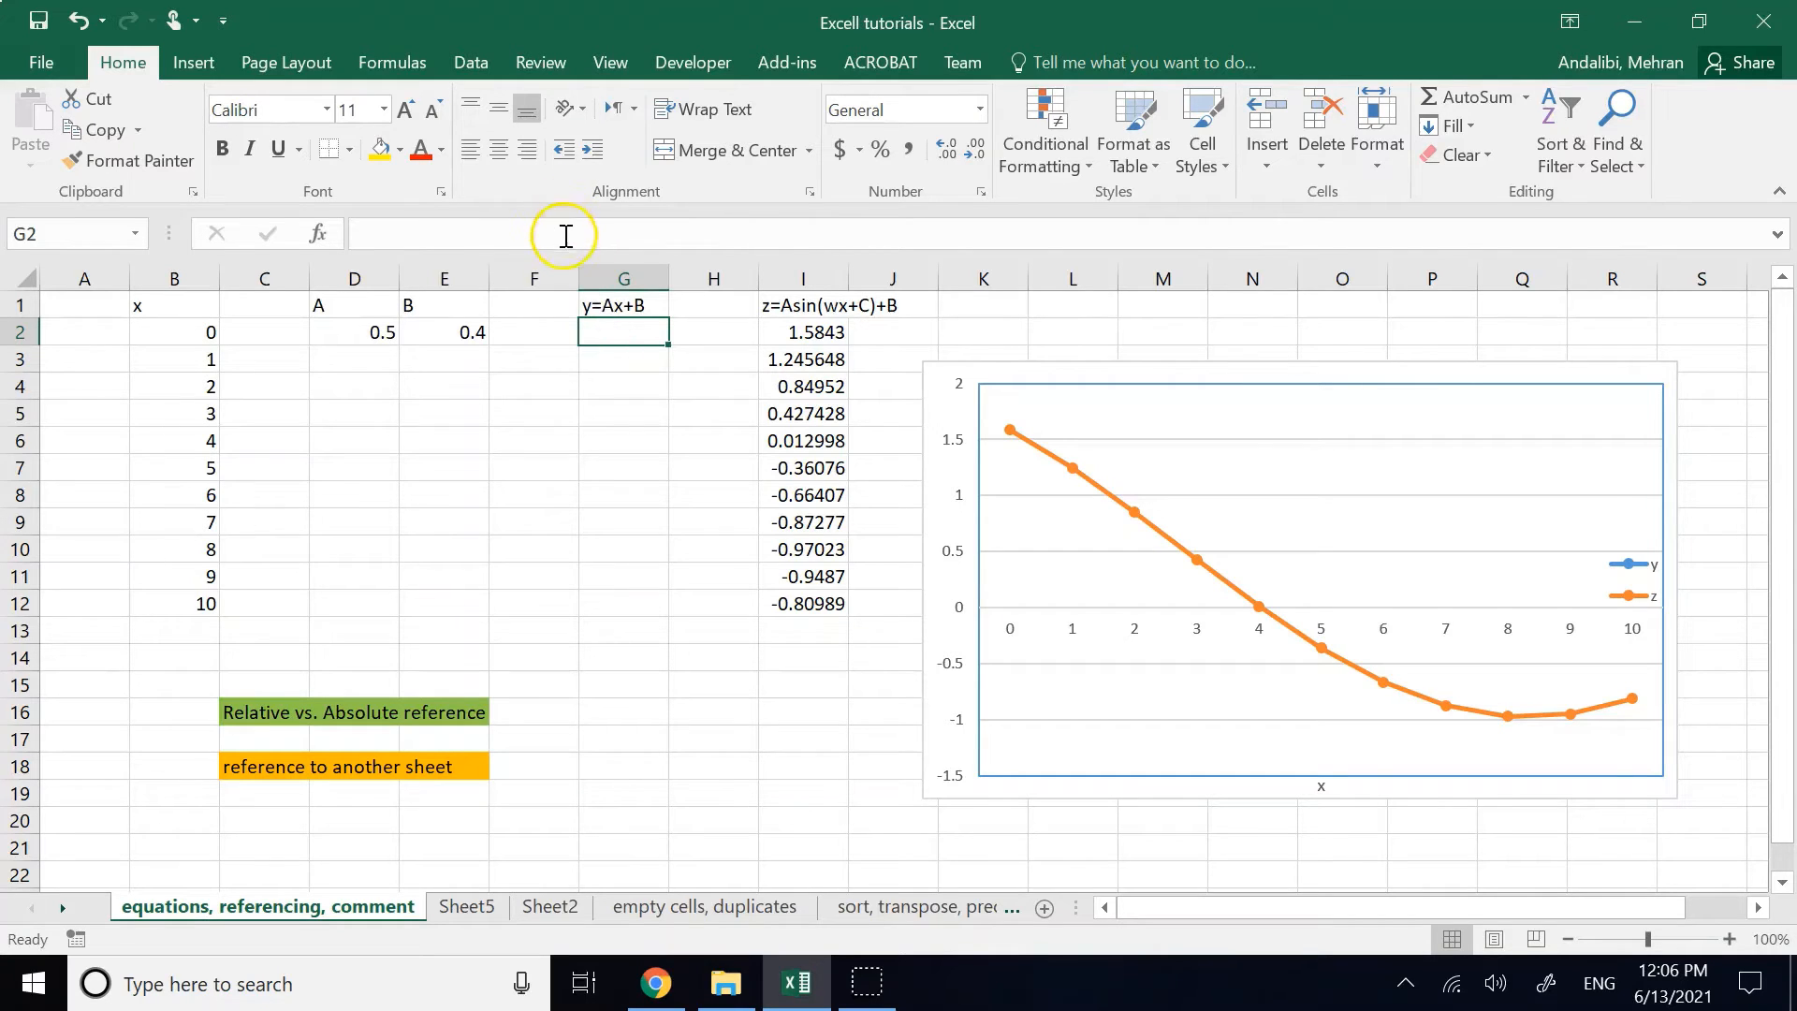
- Enter the formula =D2*B2+E2 in cell G2 to calculate y for the first x value
left_click(564, 235)
type("=")
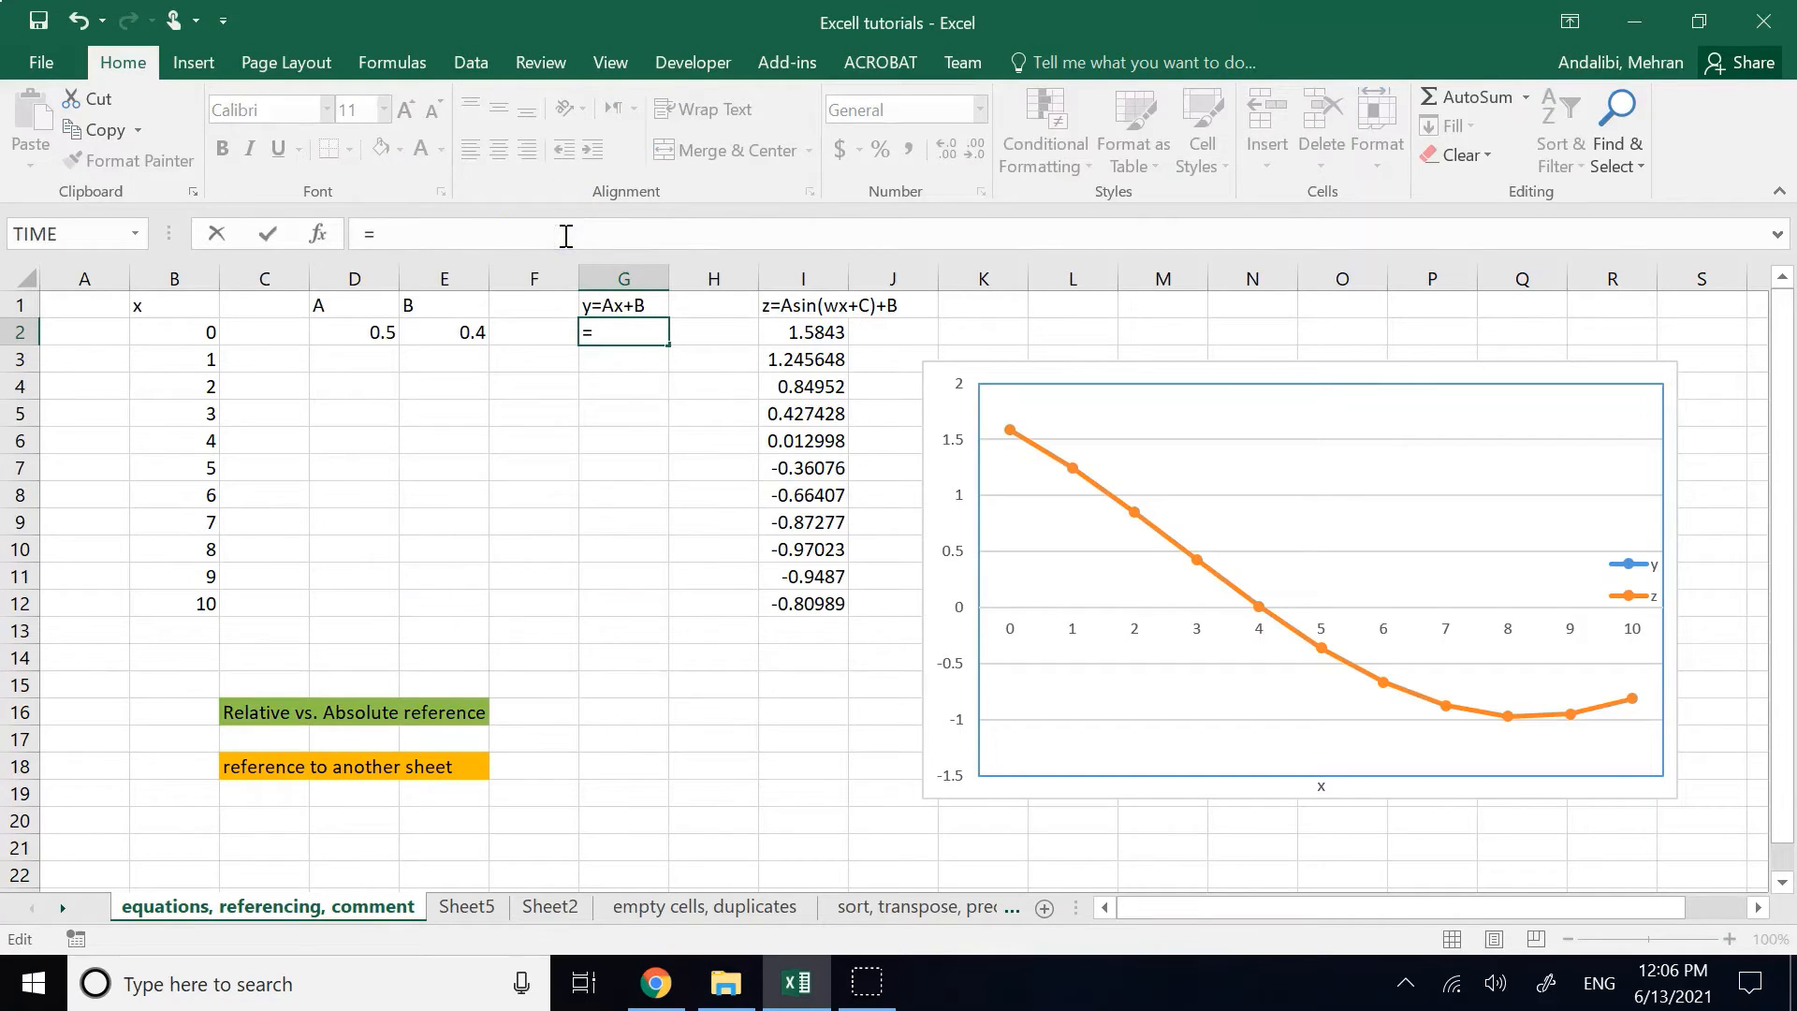
left_click(351, 334)
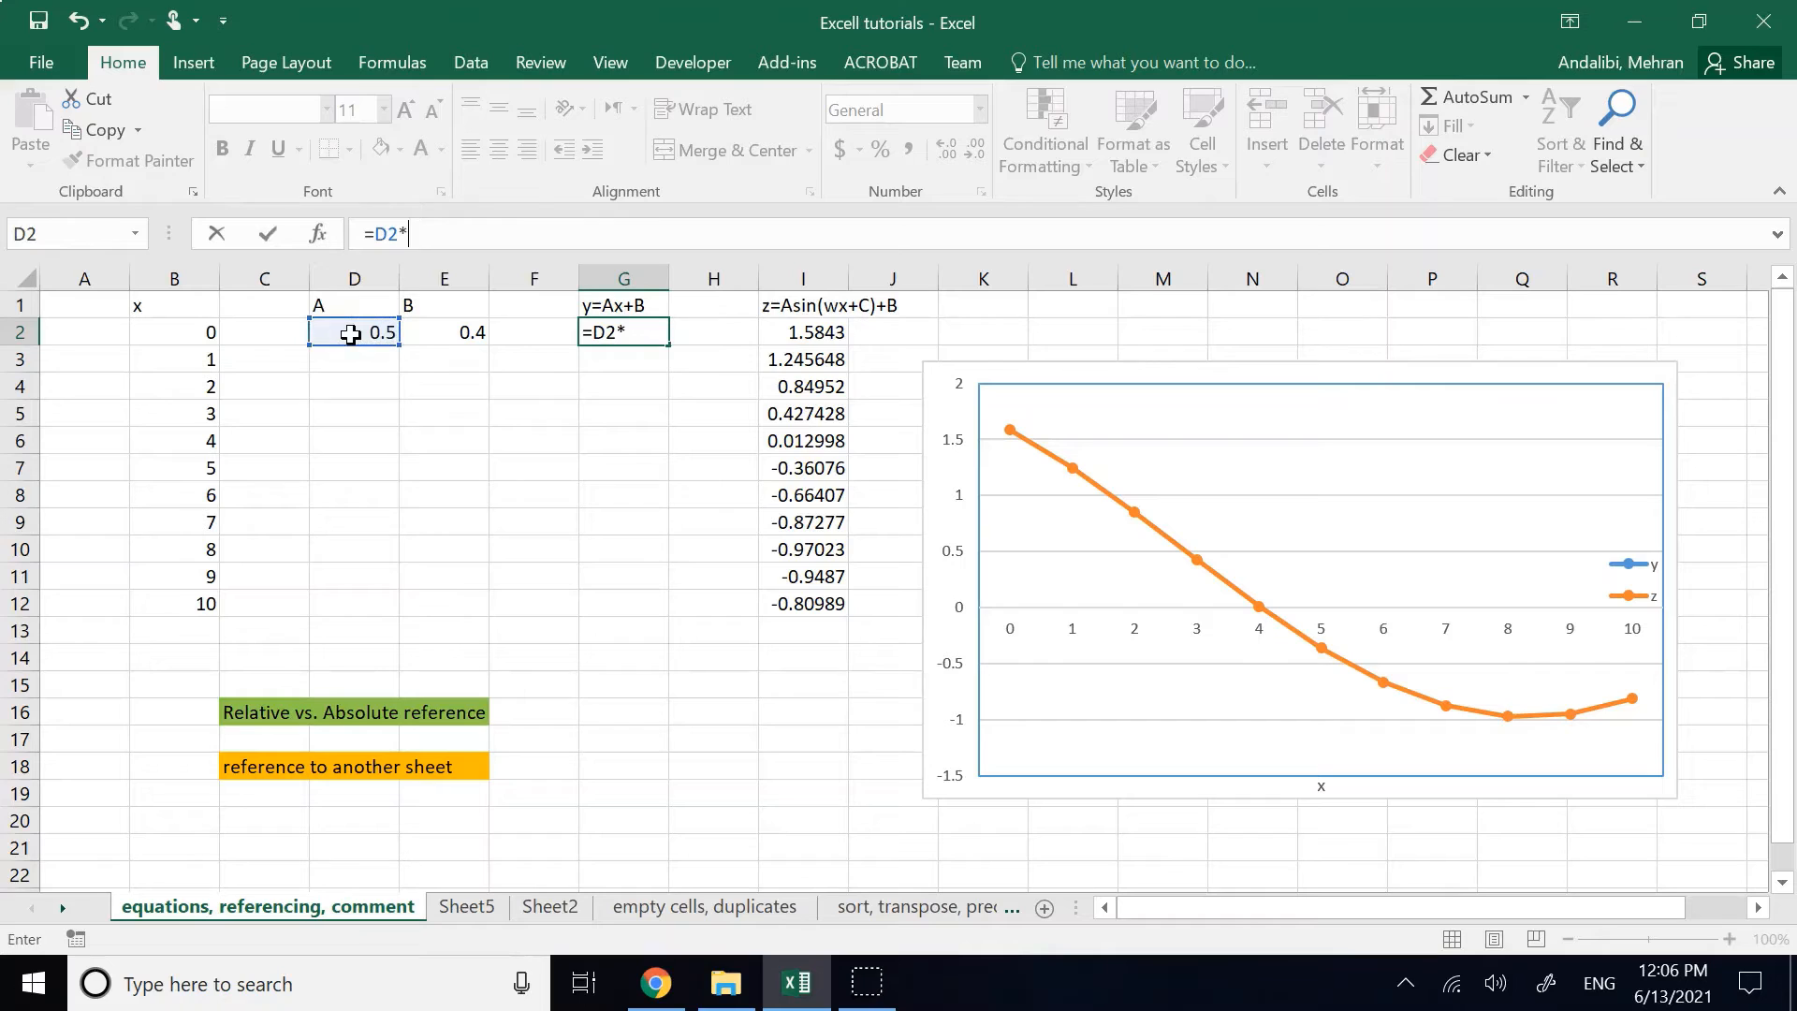
type("*")
left_click(206, 331)
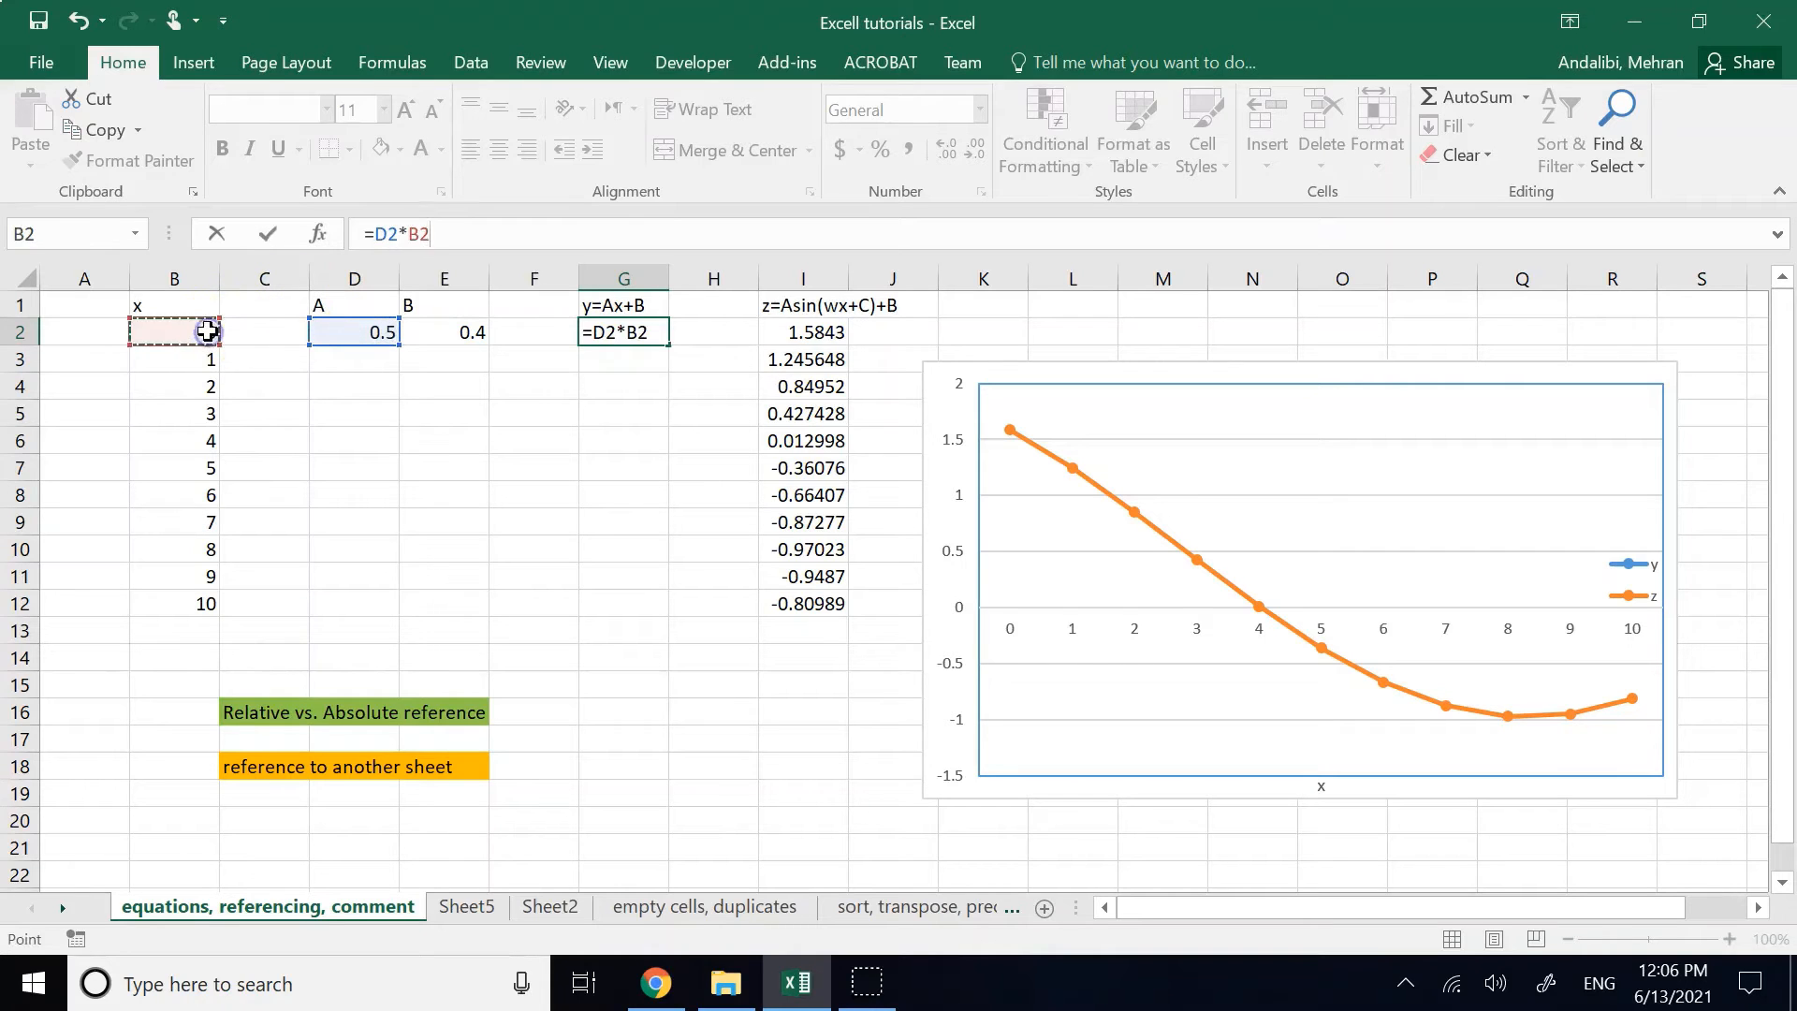
left_click(462, 331)
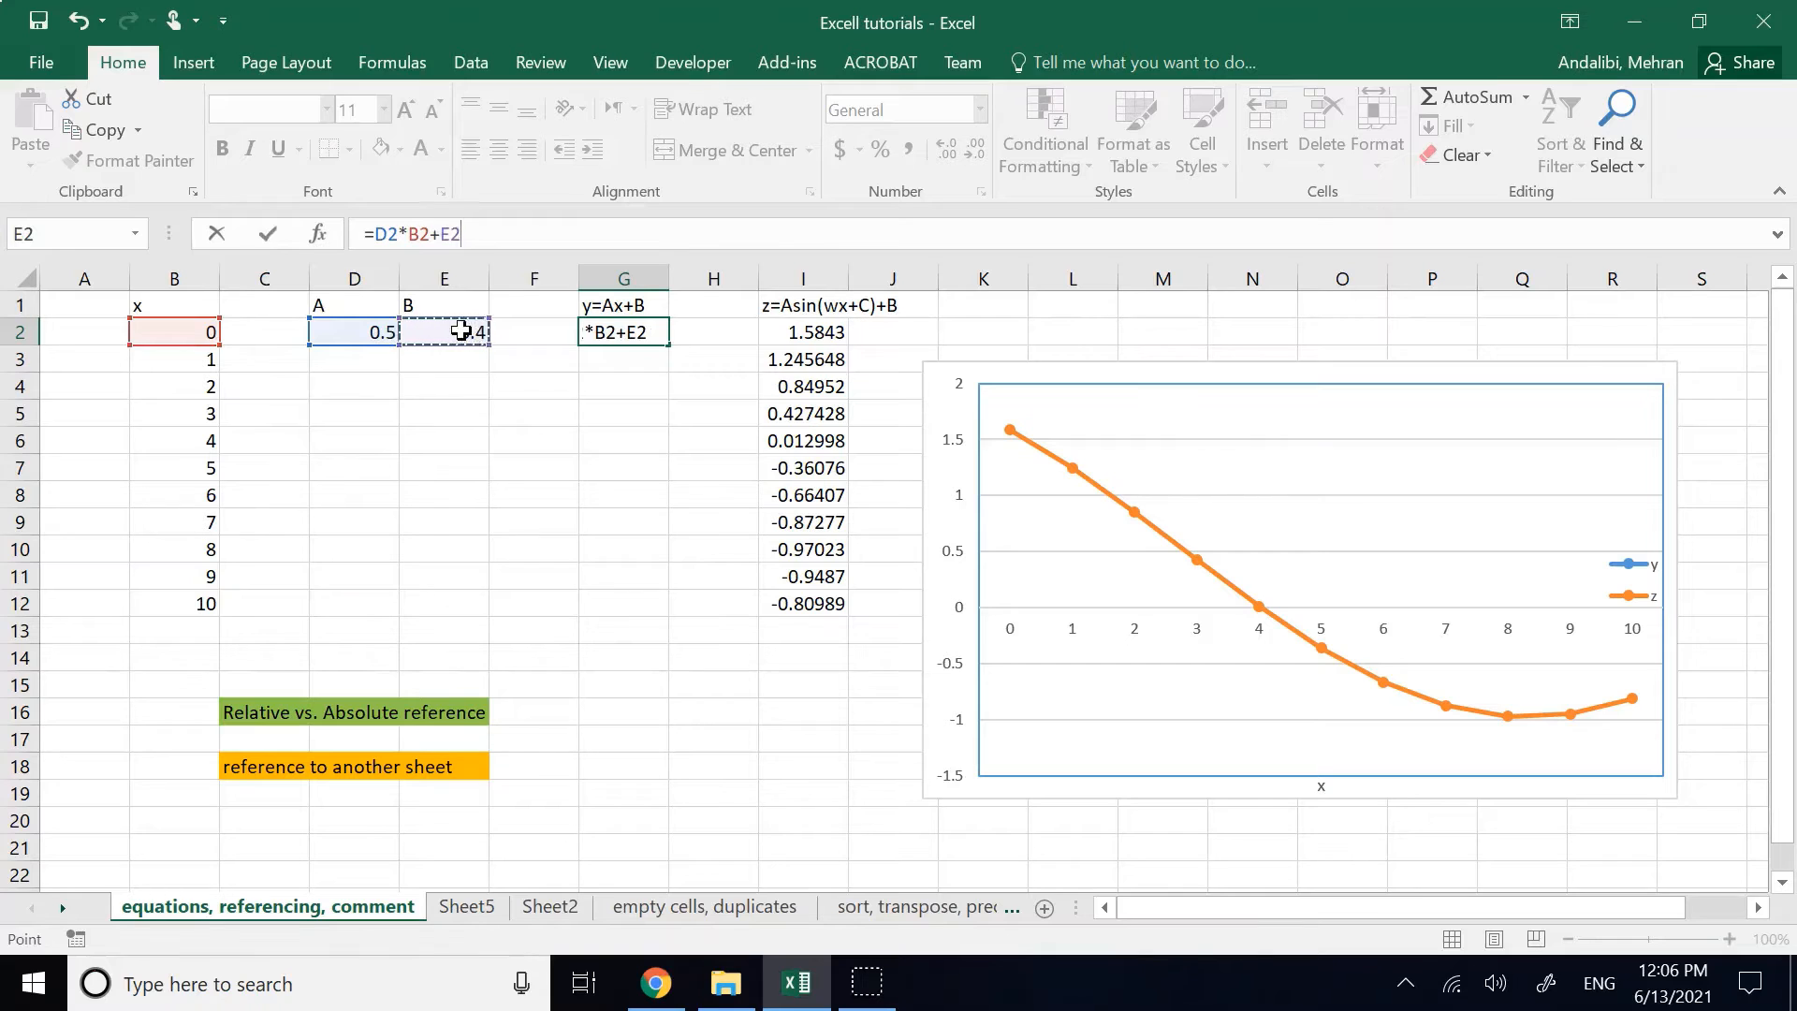
key("Return")
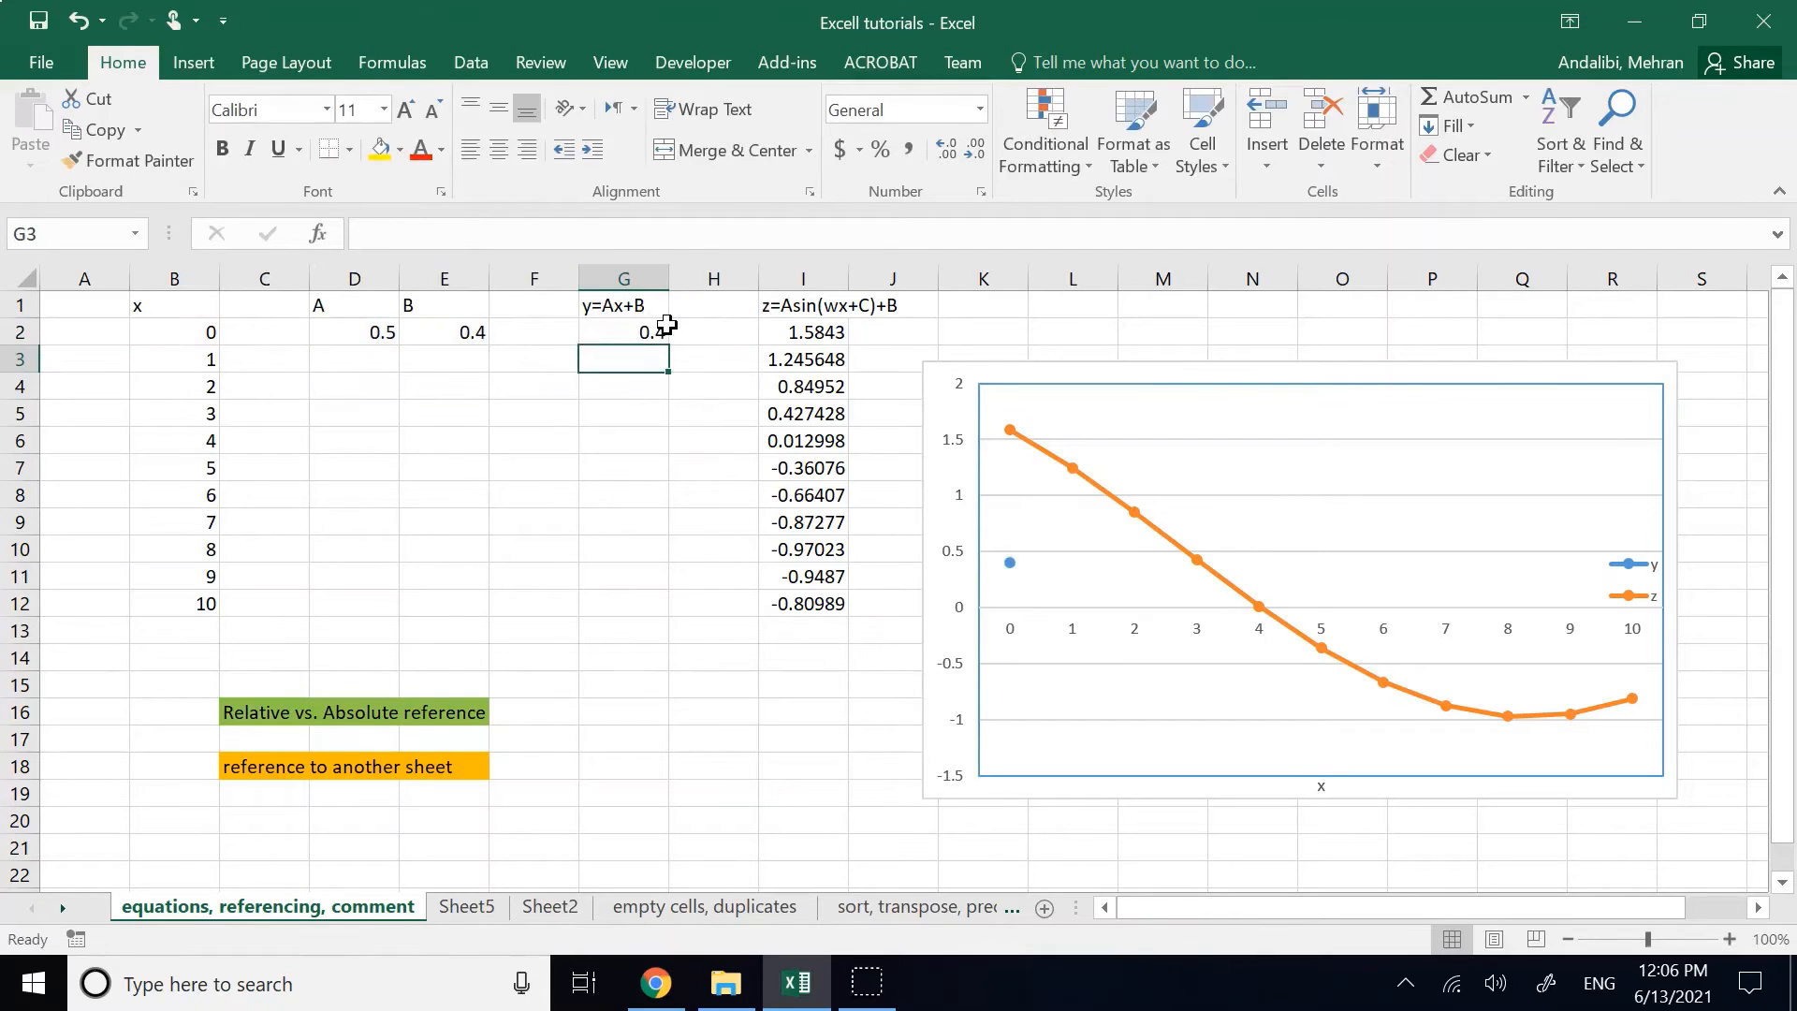
- Fill the relative-reference formula in G2 down through G4
left_click(666, 330)
left_click_drag(664, 349, 669, 394)
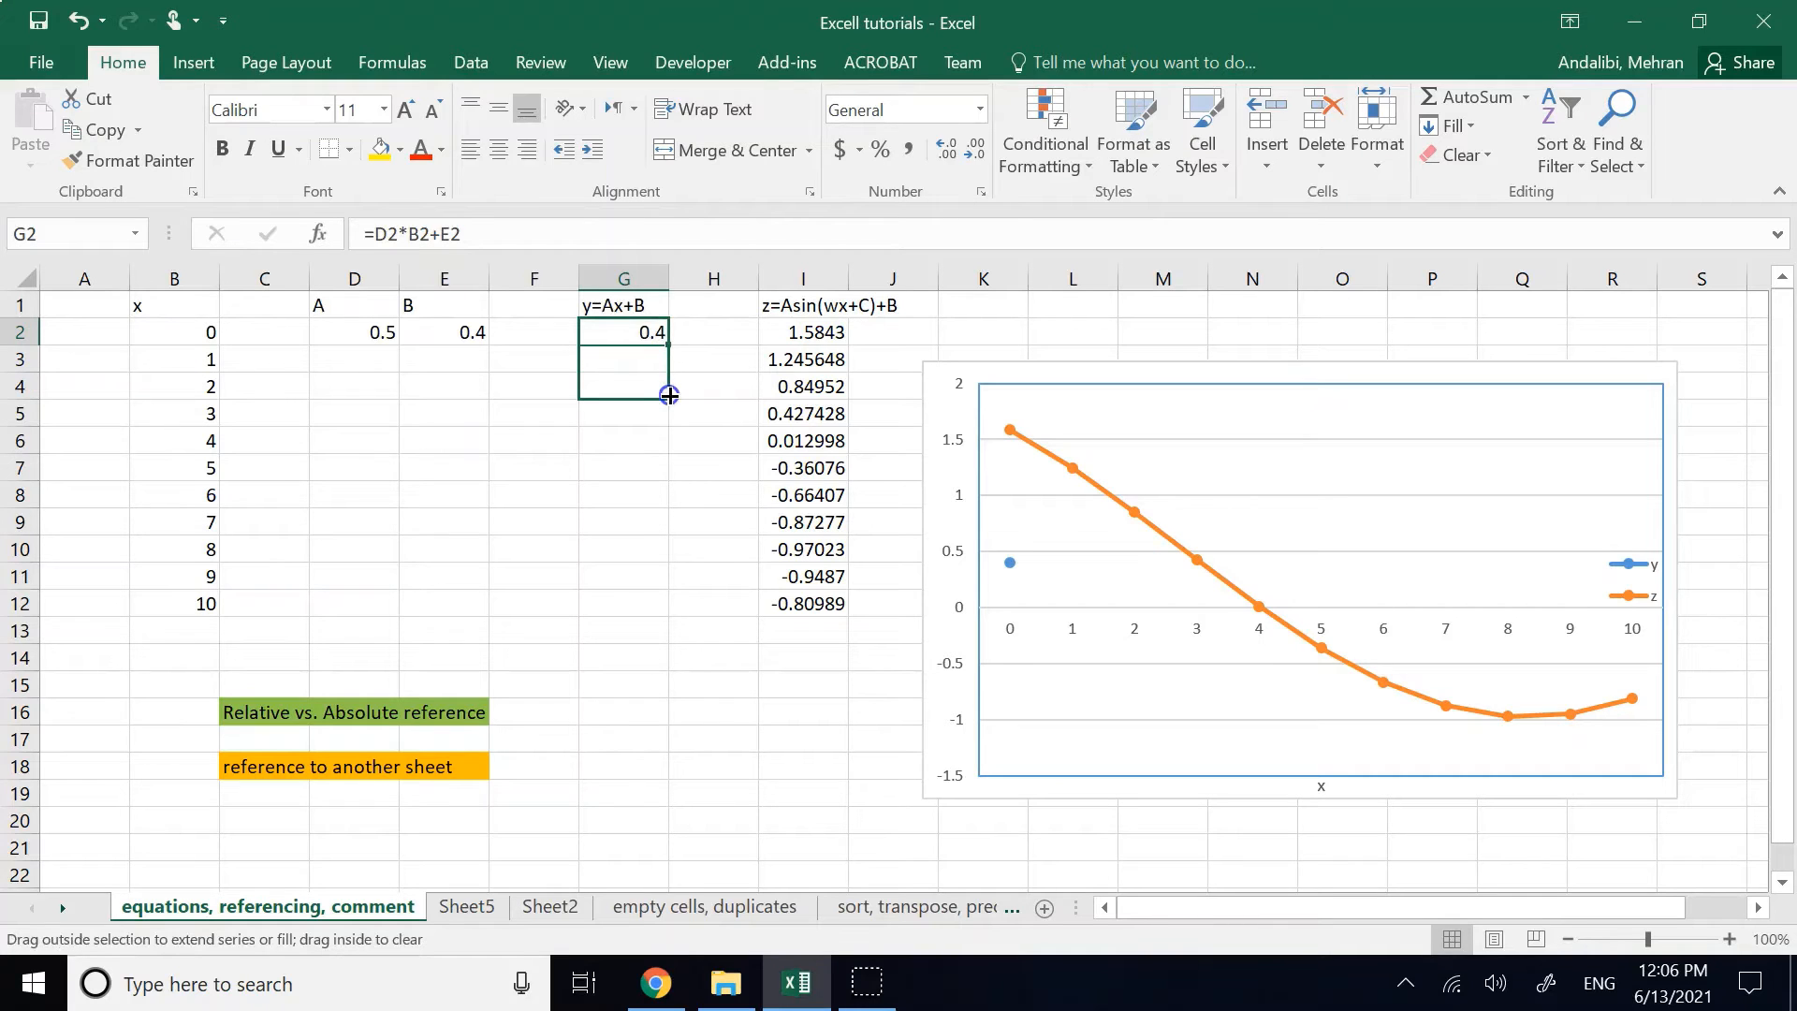
left_click_drag(669, 395, 669, 395)
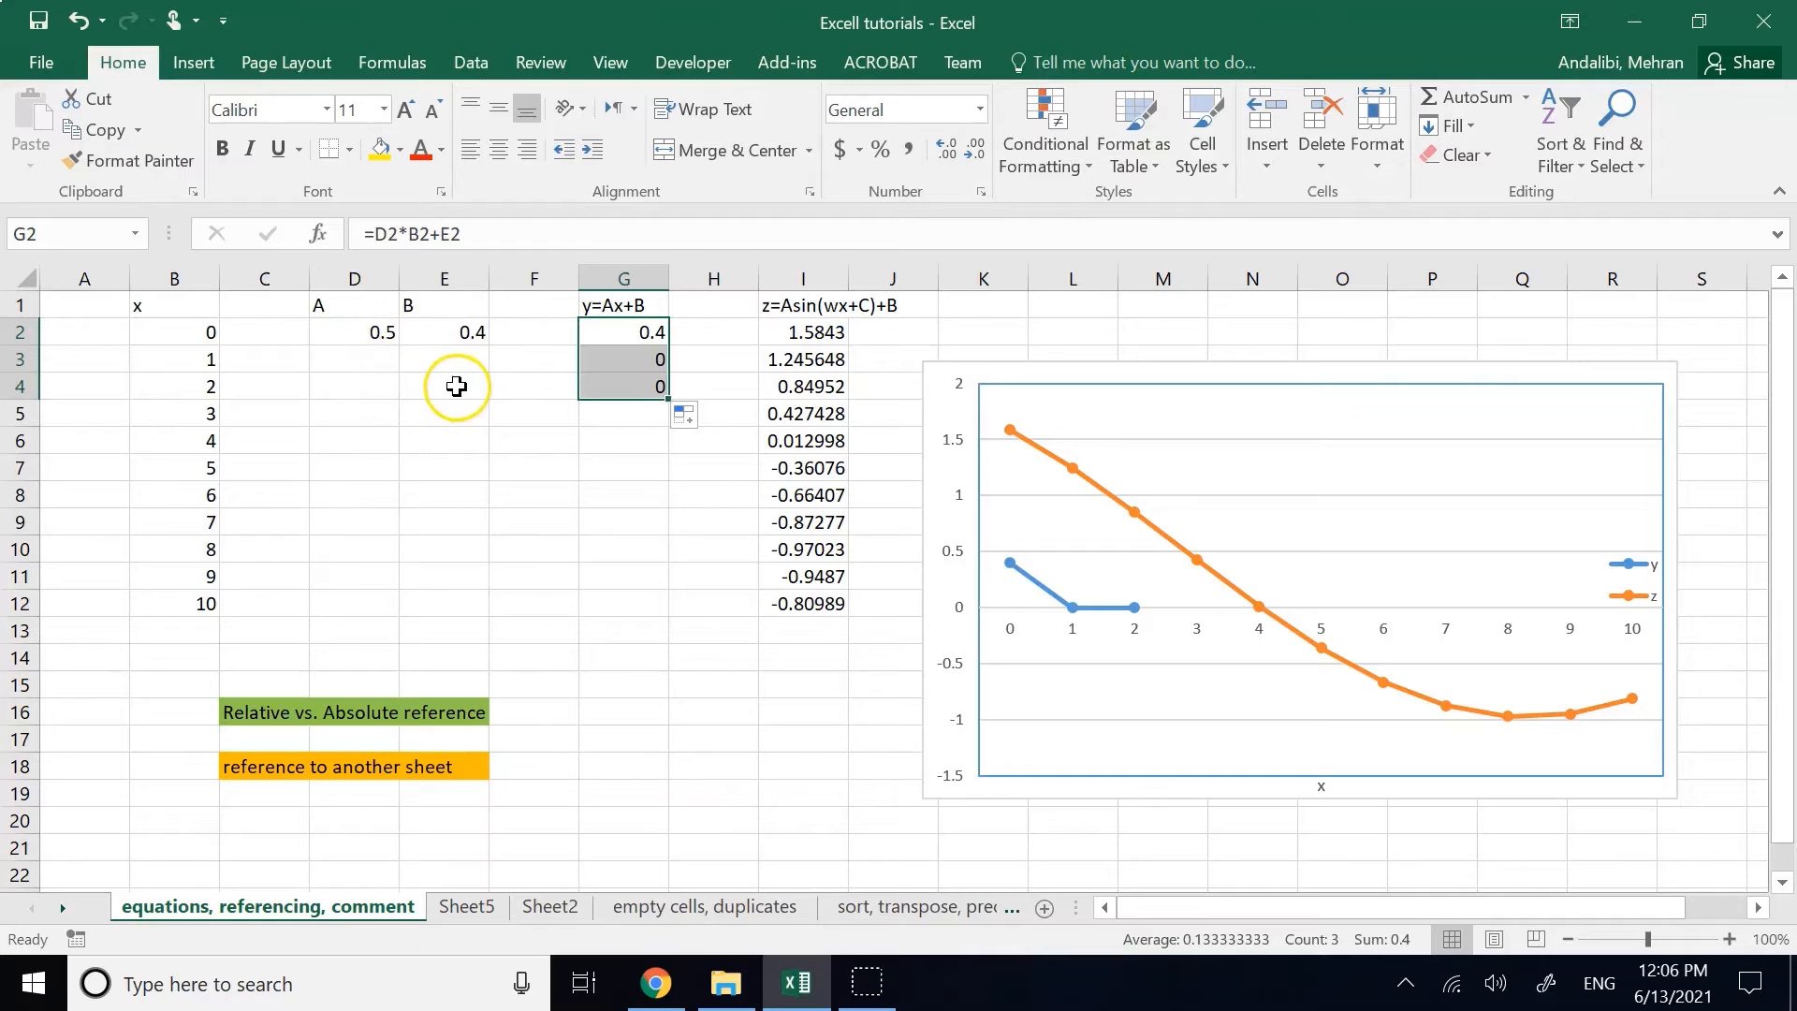
- Check the copied formula in G3, and clear the filled formulas from G3 and G4
left_click(633, 358)
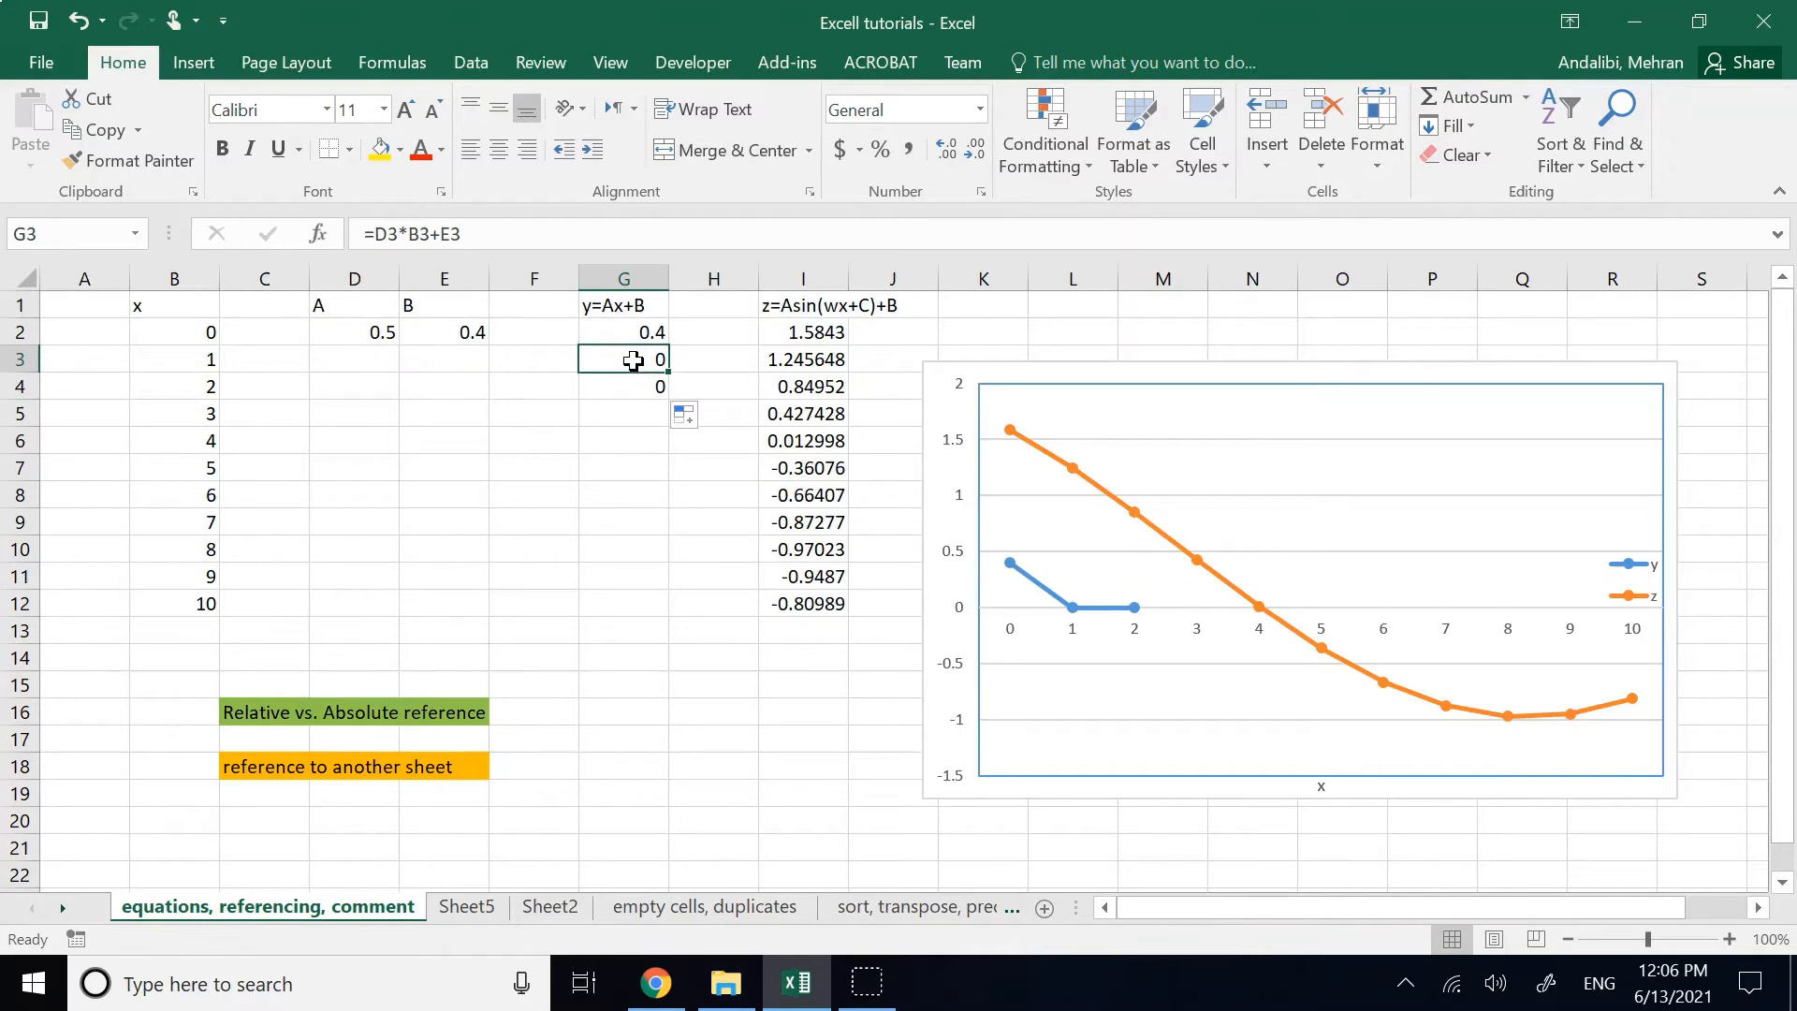
key("Delete")
left_click(642, 384)
key("Delete")
- Make the A and B references absolute in cell G2, changing its formula to =$D$2*B2+$E$2
left_click(627, 333)
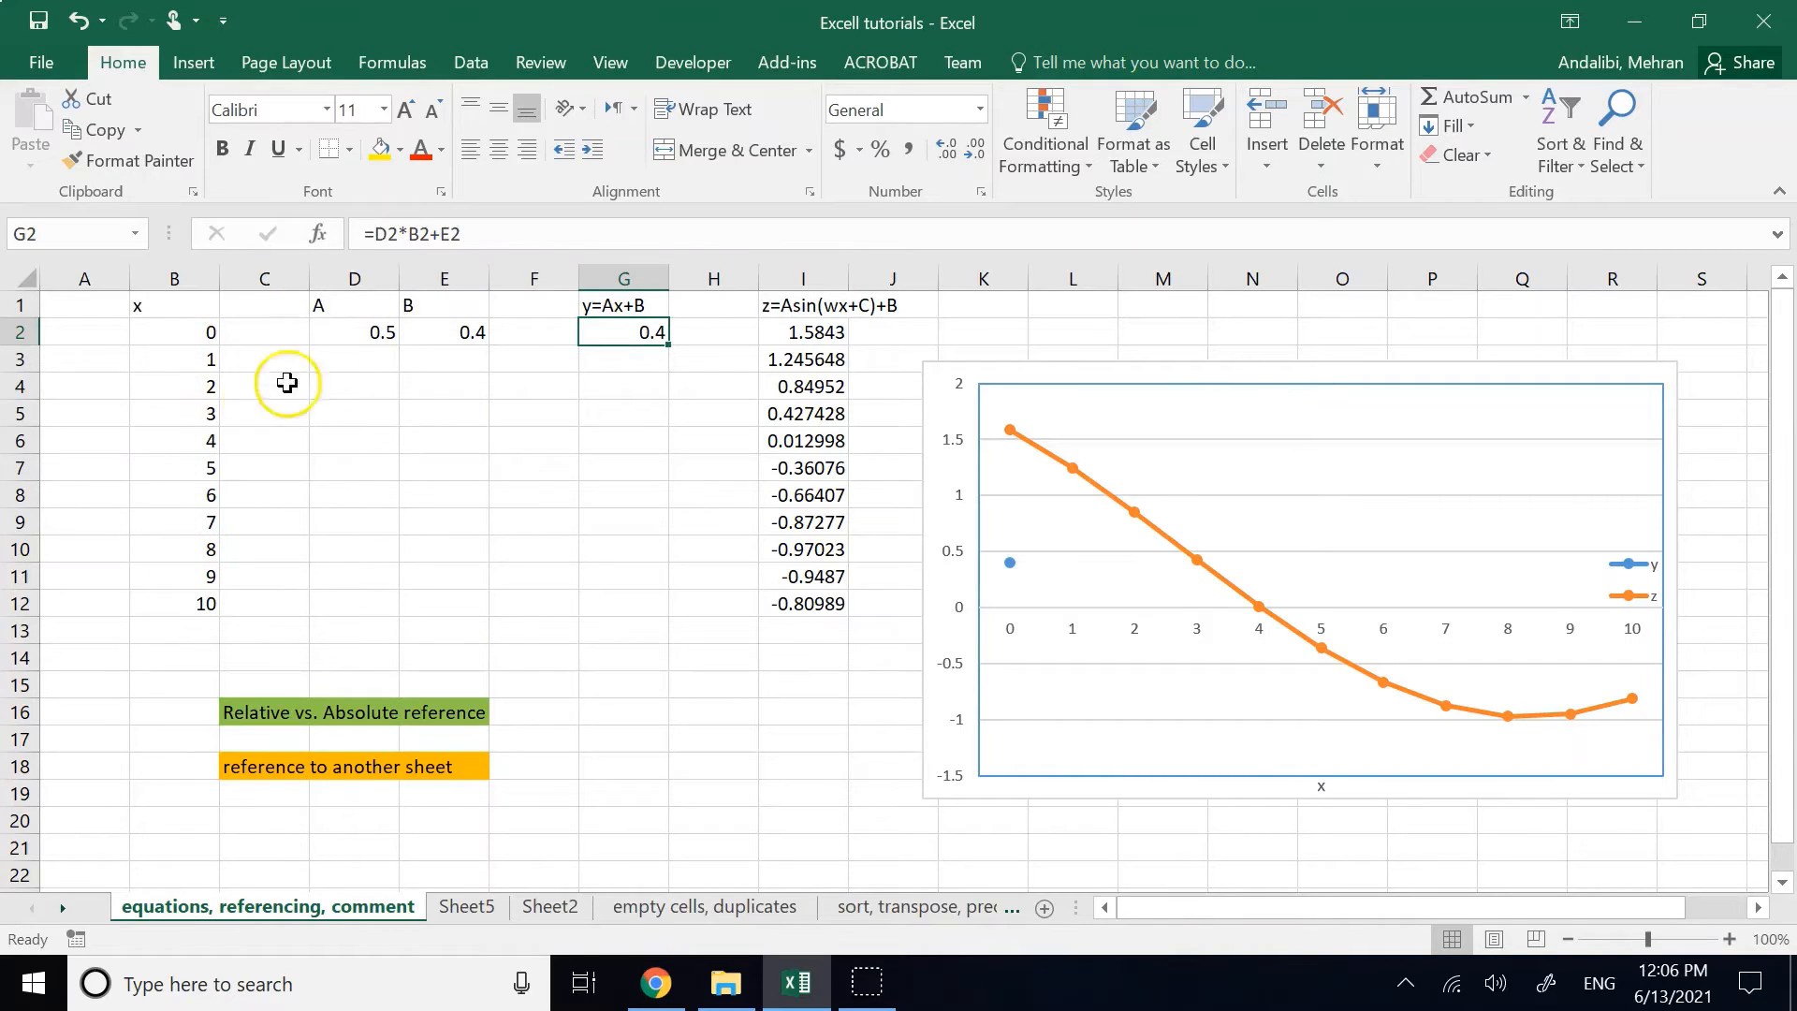
left_click(376, 235)
type("$D")
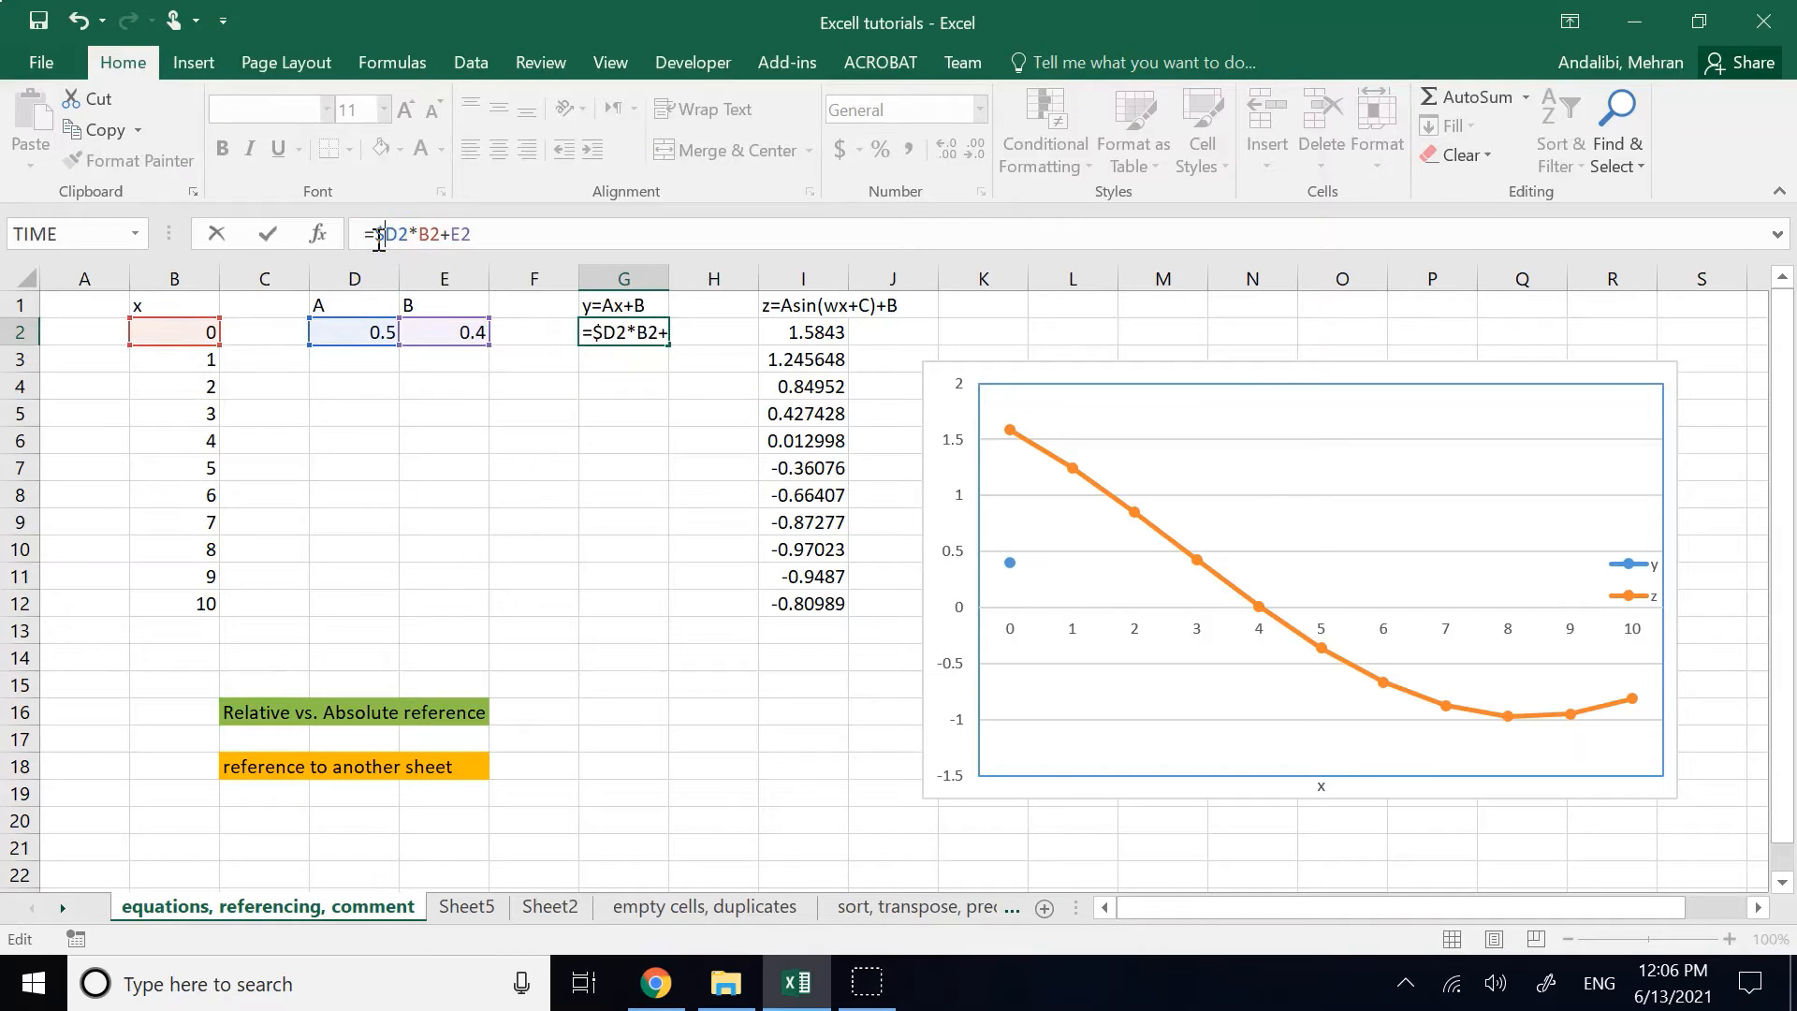
type("$")
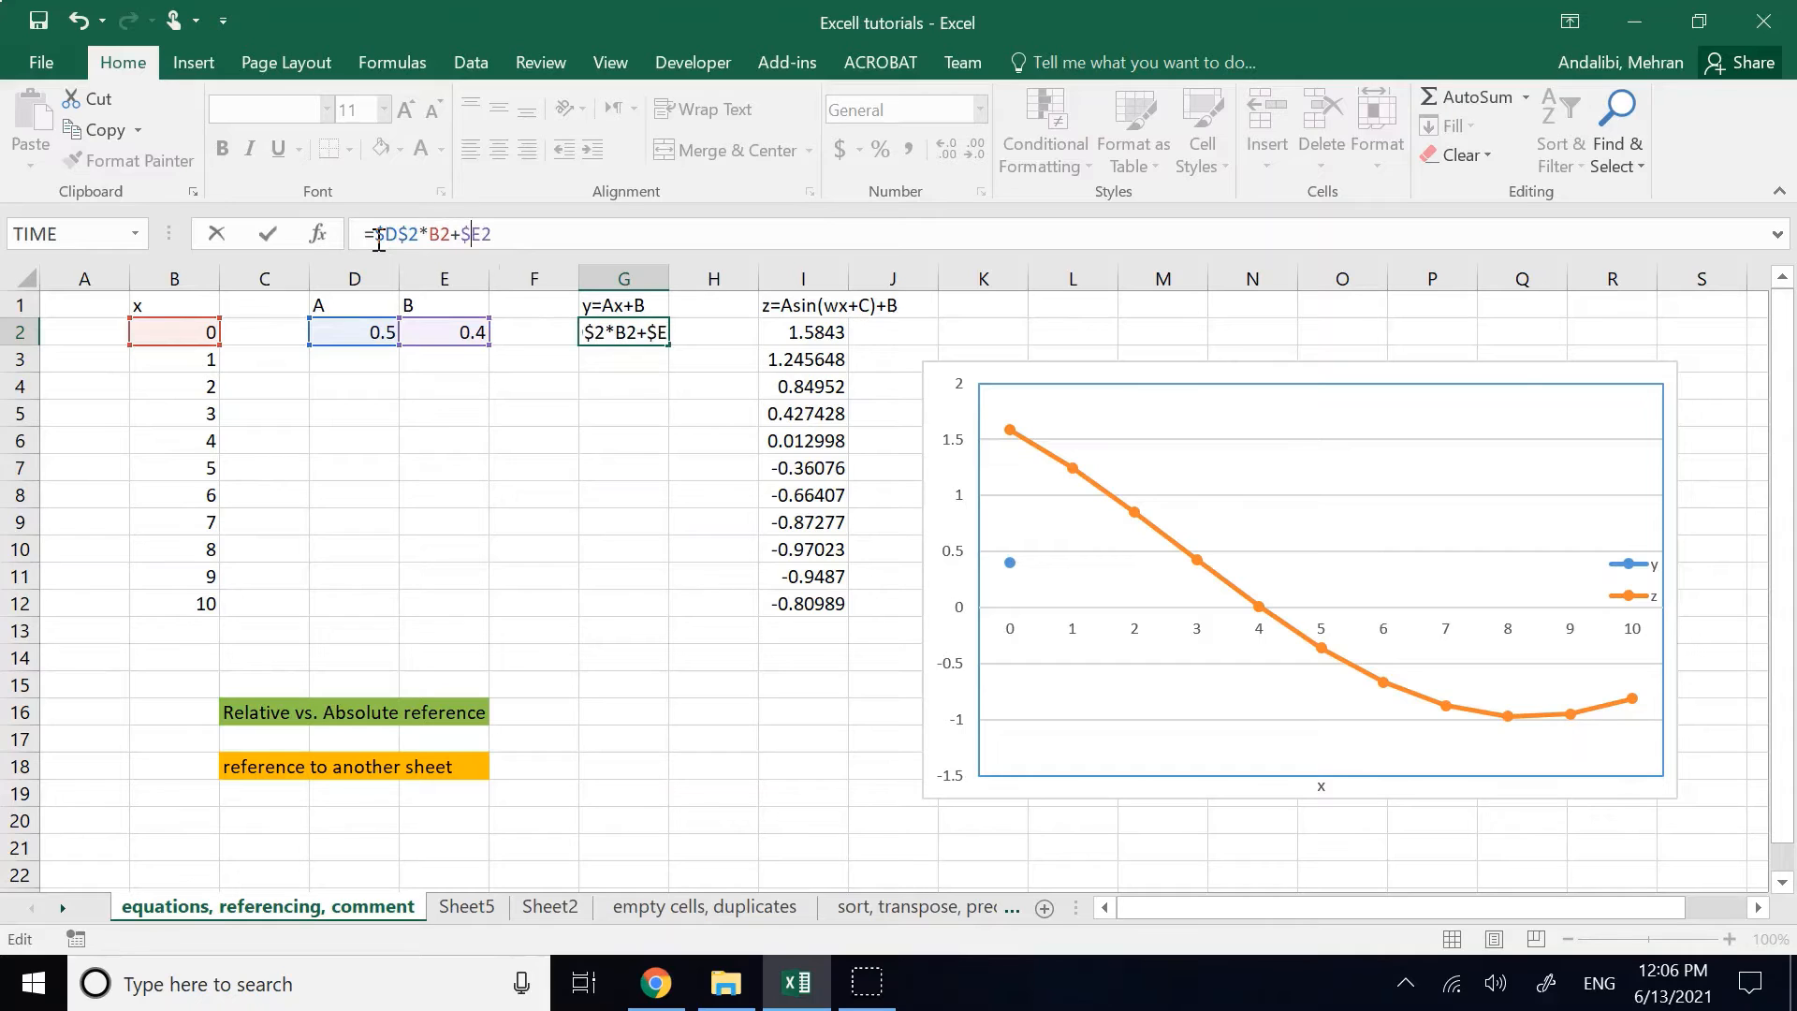
key("Return")
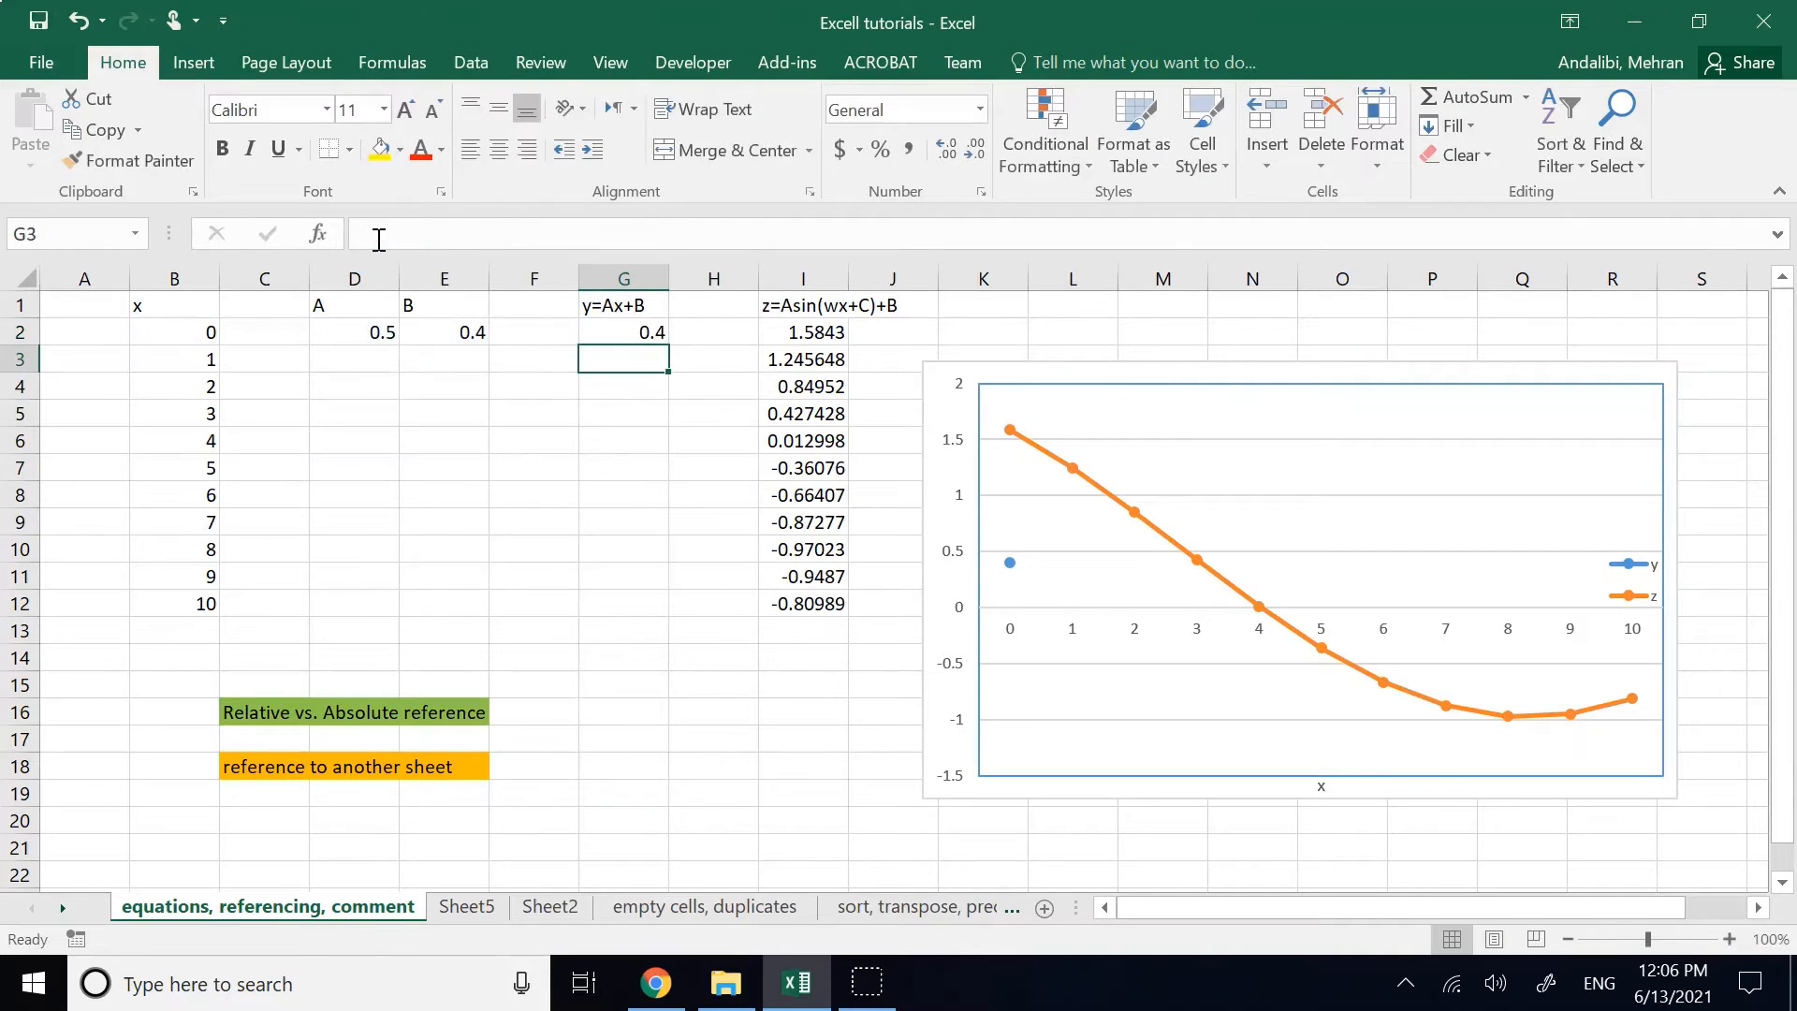
- Fill the absolute-reference formula in G2 down through G12
left_click(660, 335)
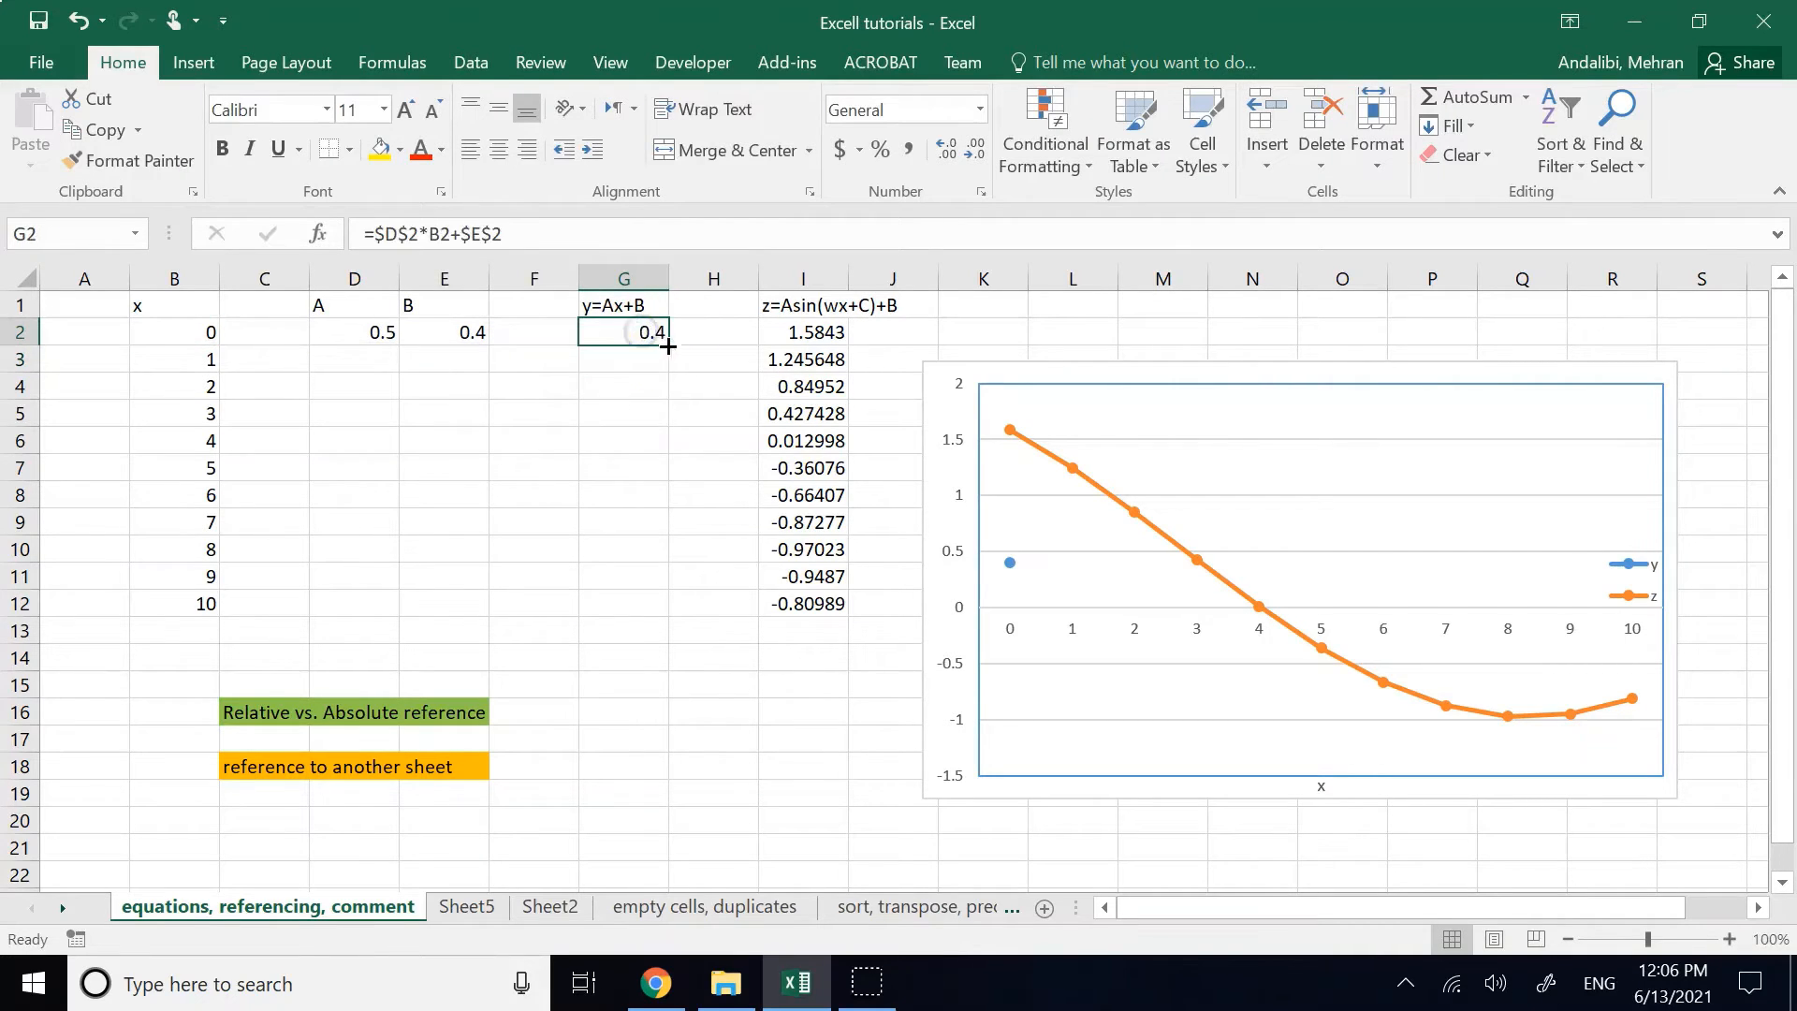
left_click_drag(668, 344, 655, 608)
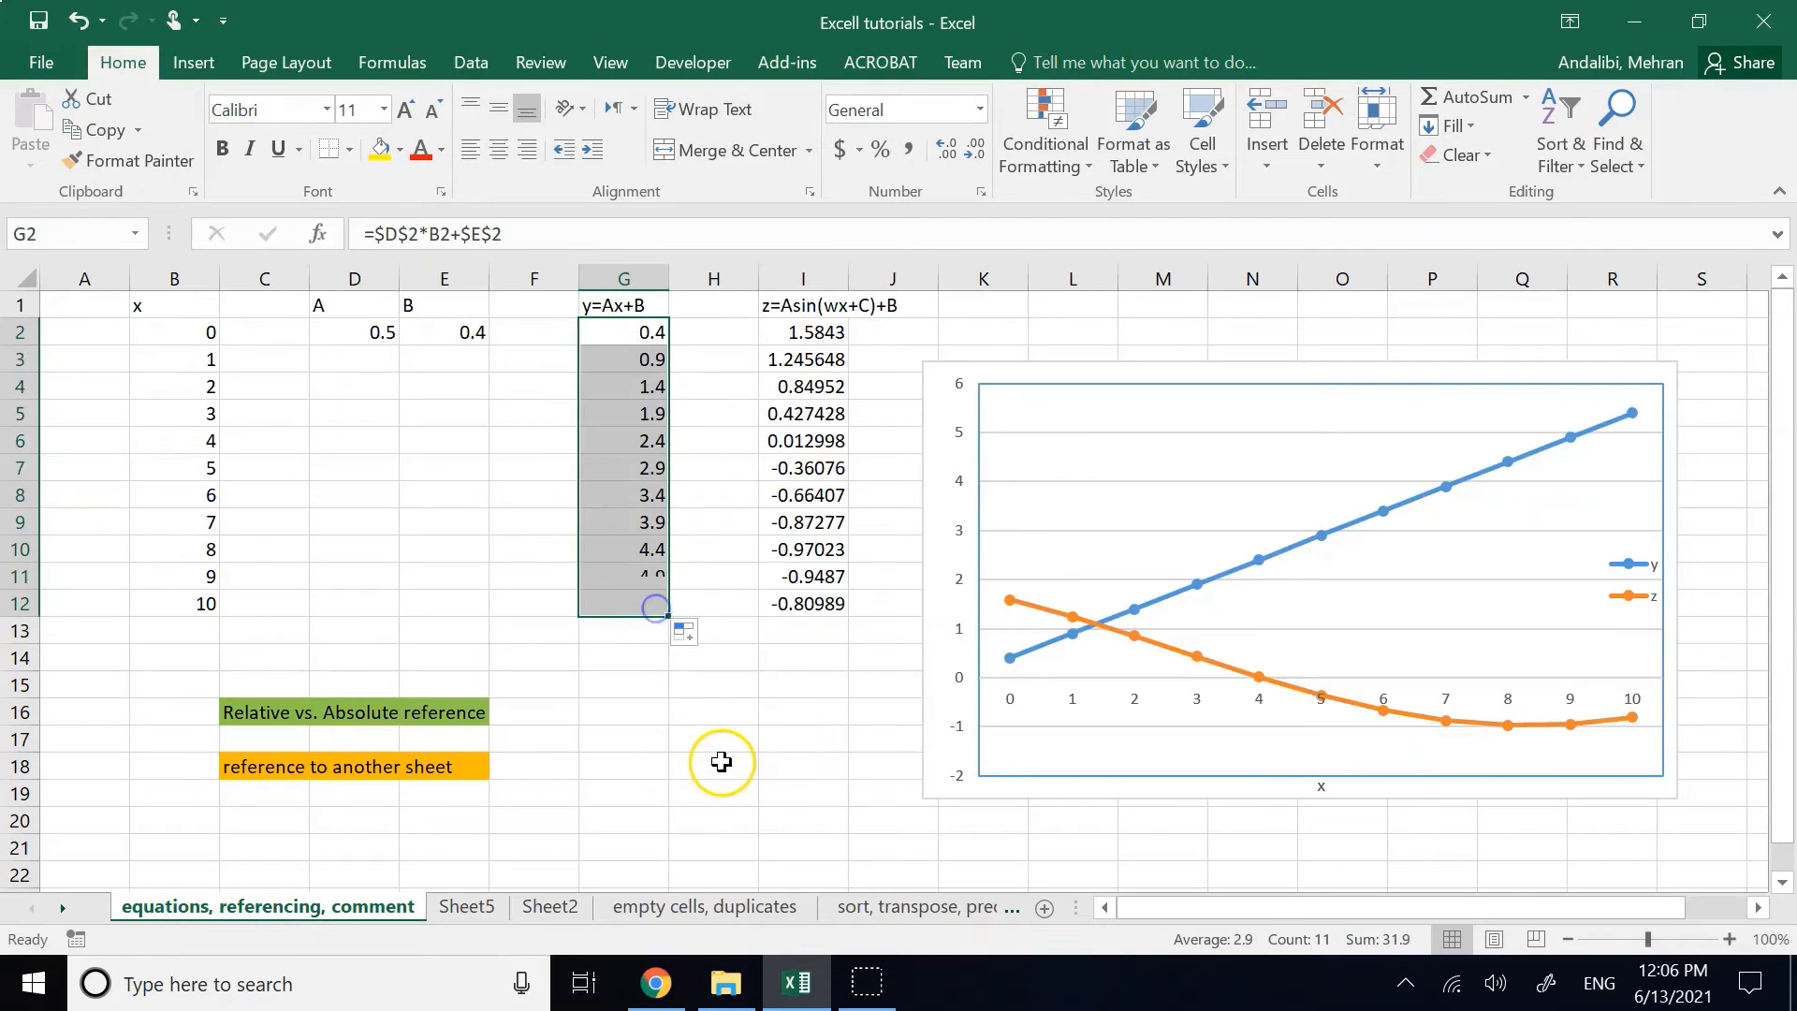
left_click(721, 759)
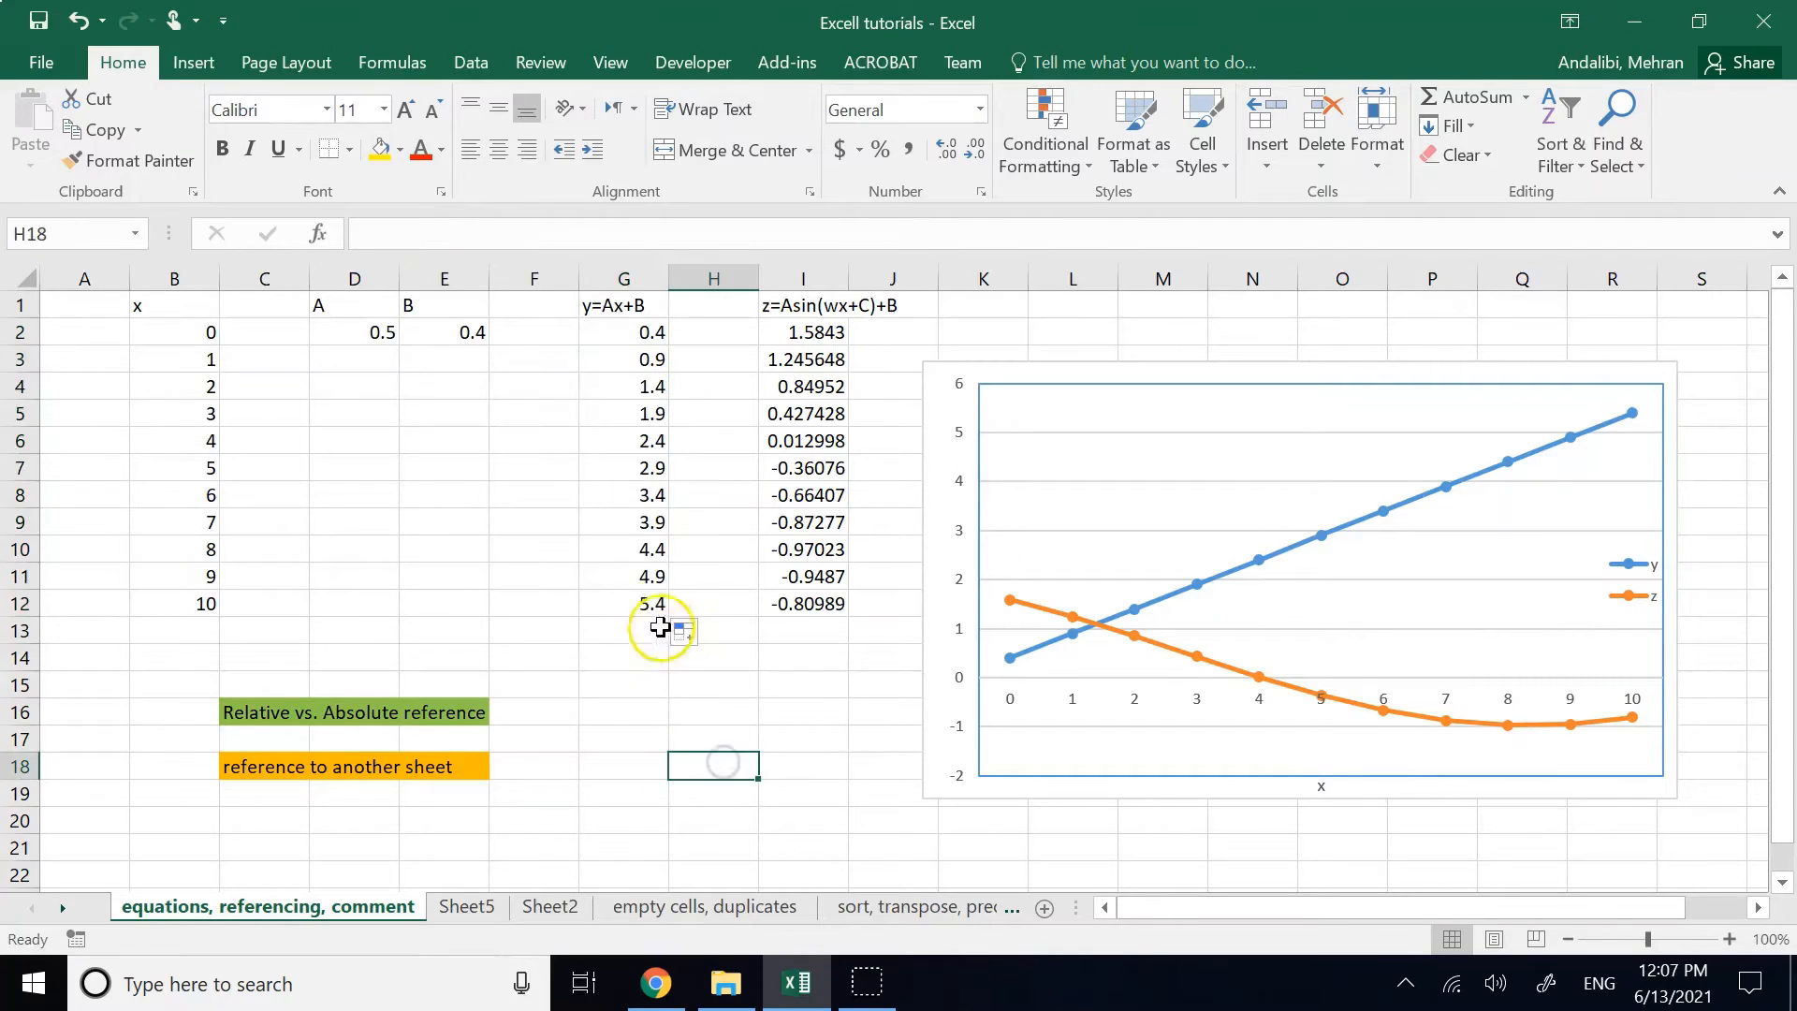
- Check the copied formulas in several cells of the y=Ax+B column to see which references stay fixed
left_click(650, 599)
left_click(639, 573)
left_click(640, 495)
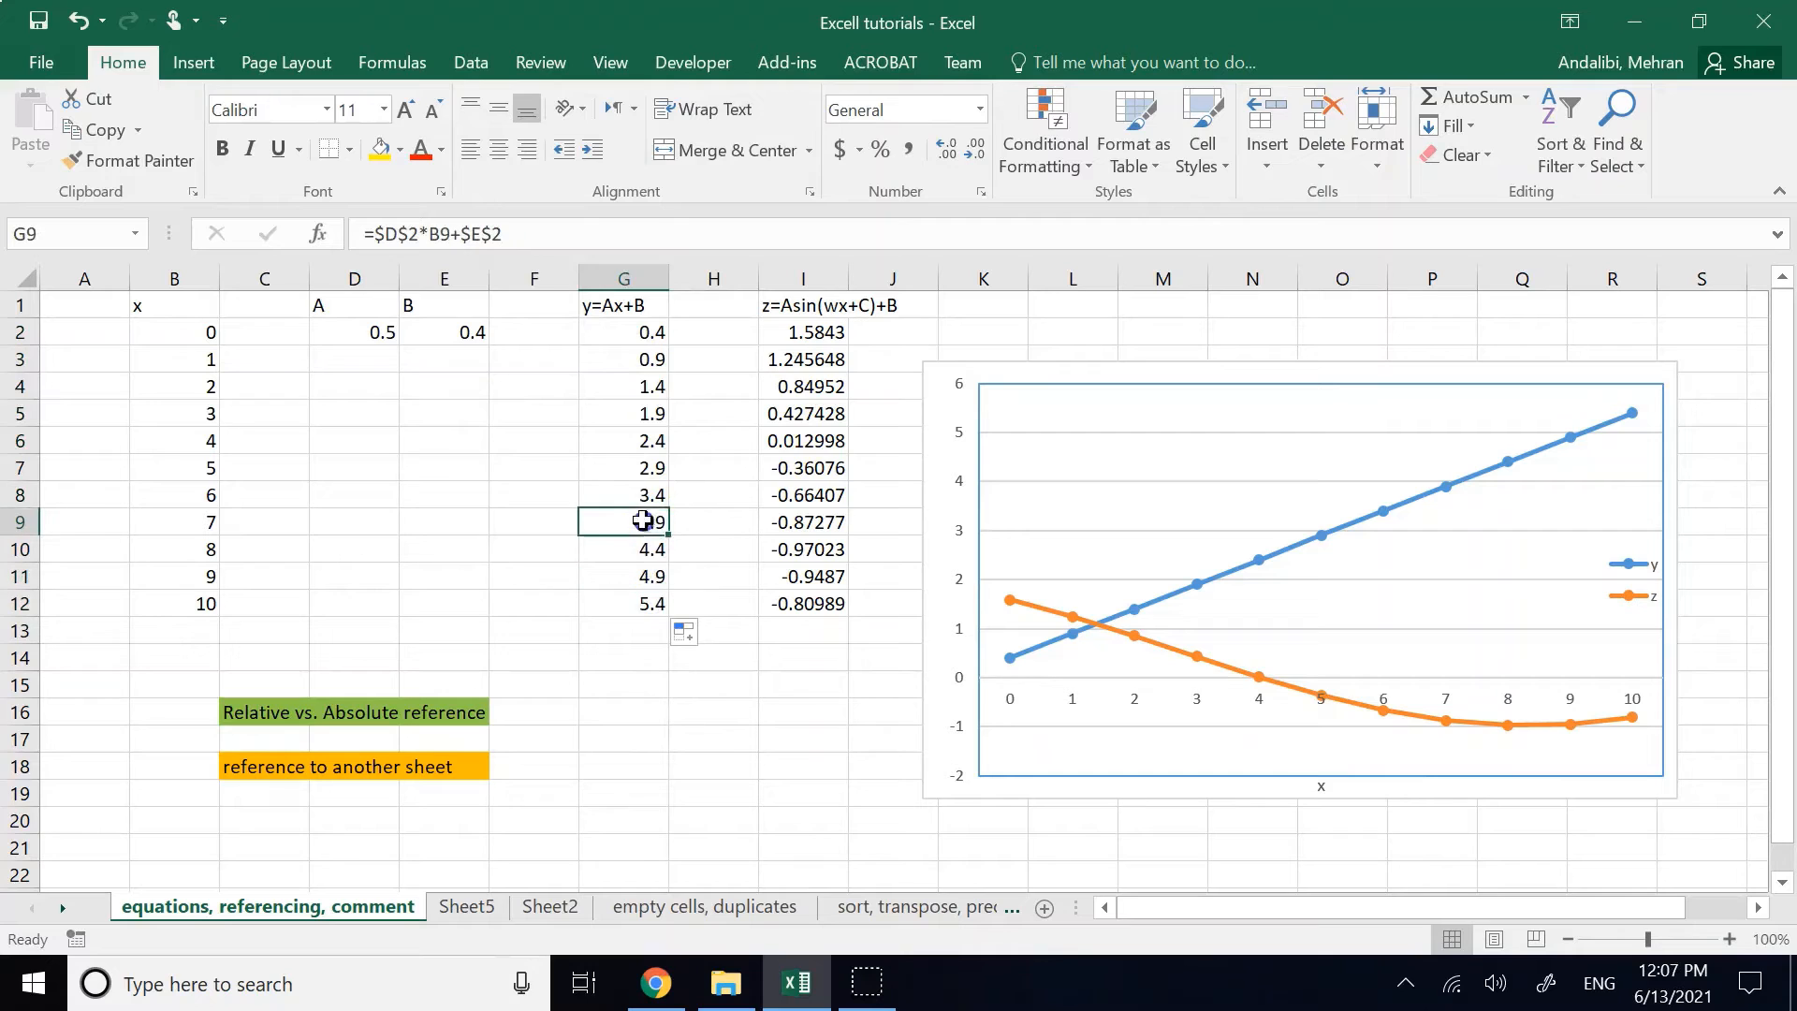
left_click(639, 468)
left_click(637, 440)
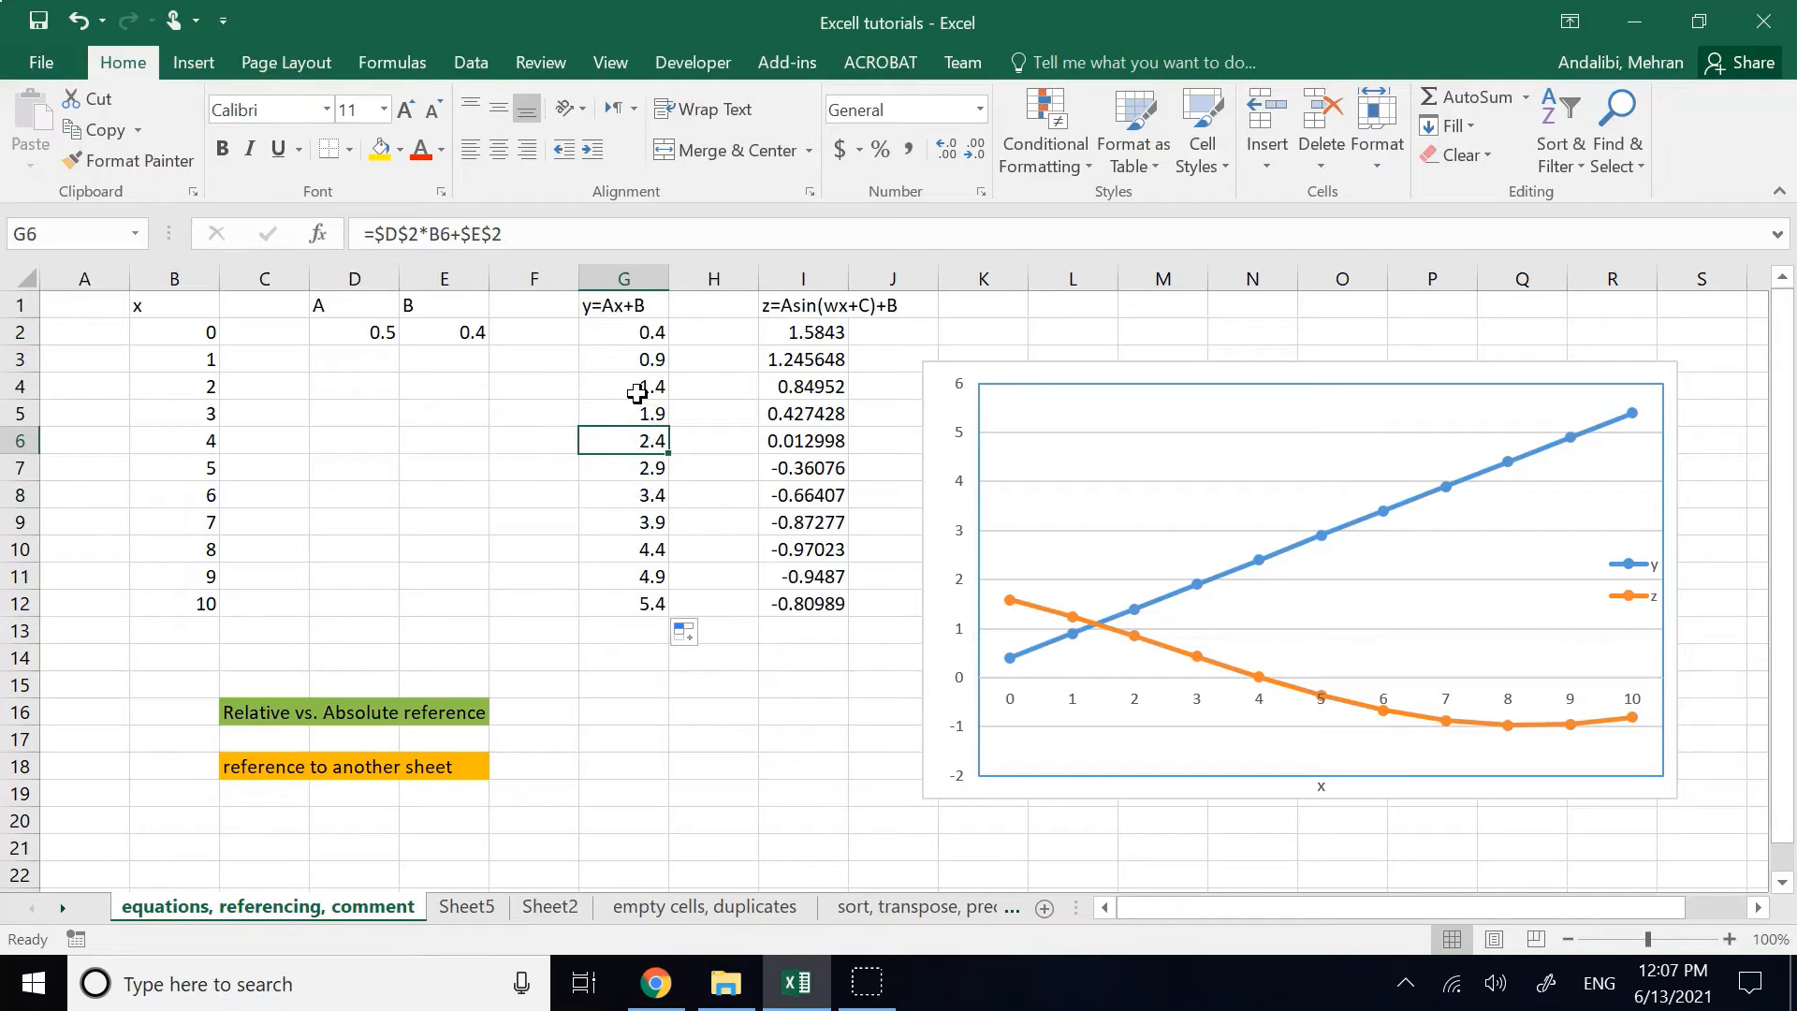
left_click(637, 392)
left_click(641, 467)
left_click(650, 516)
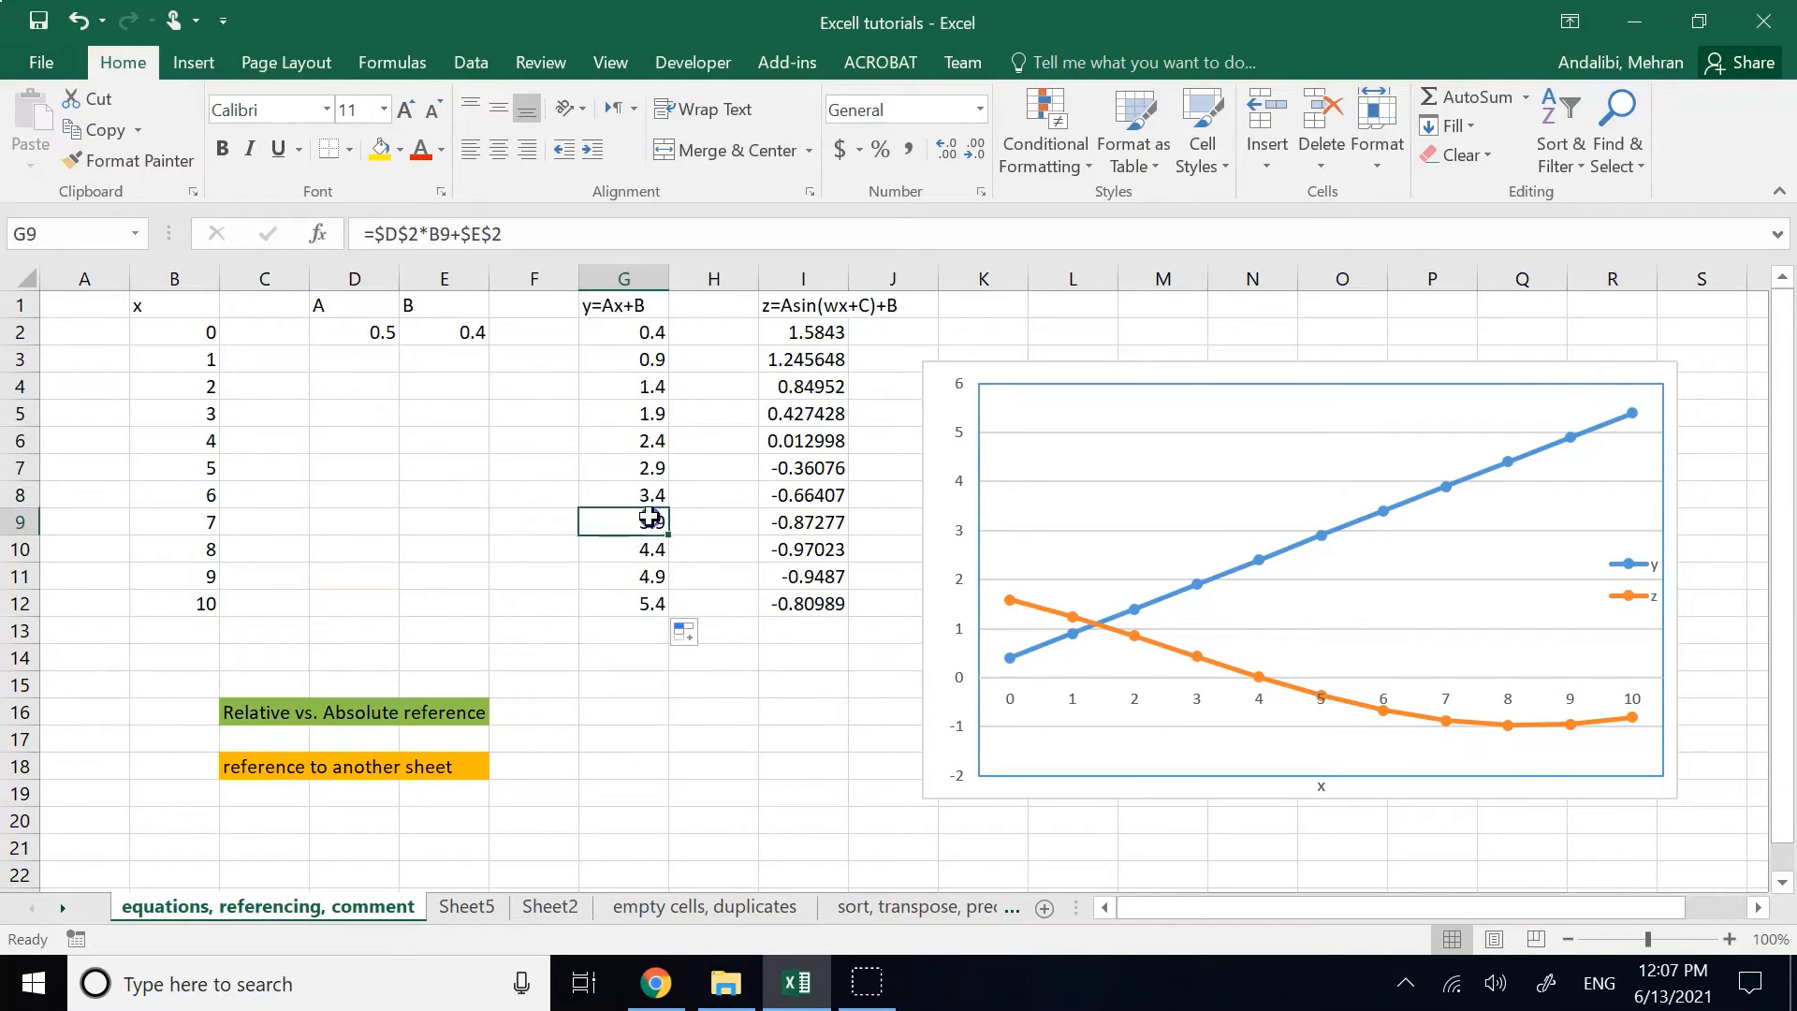
left_click(540, 587)
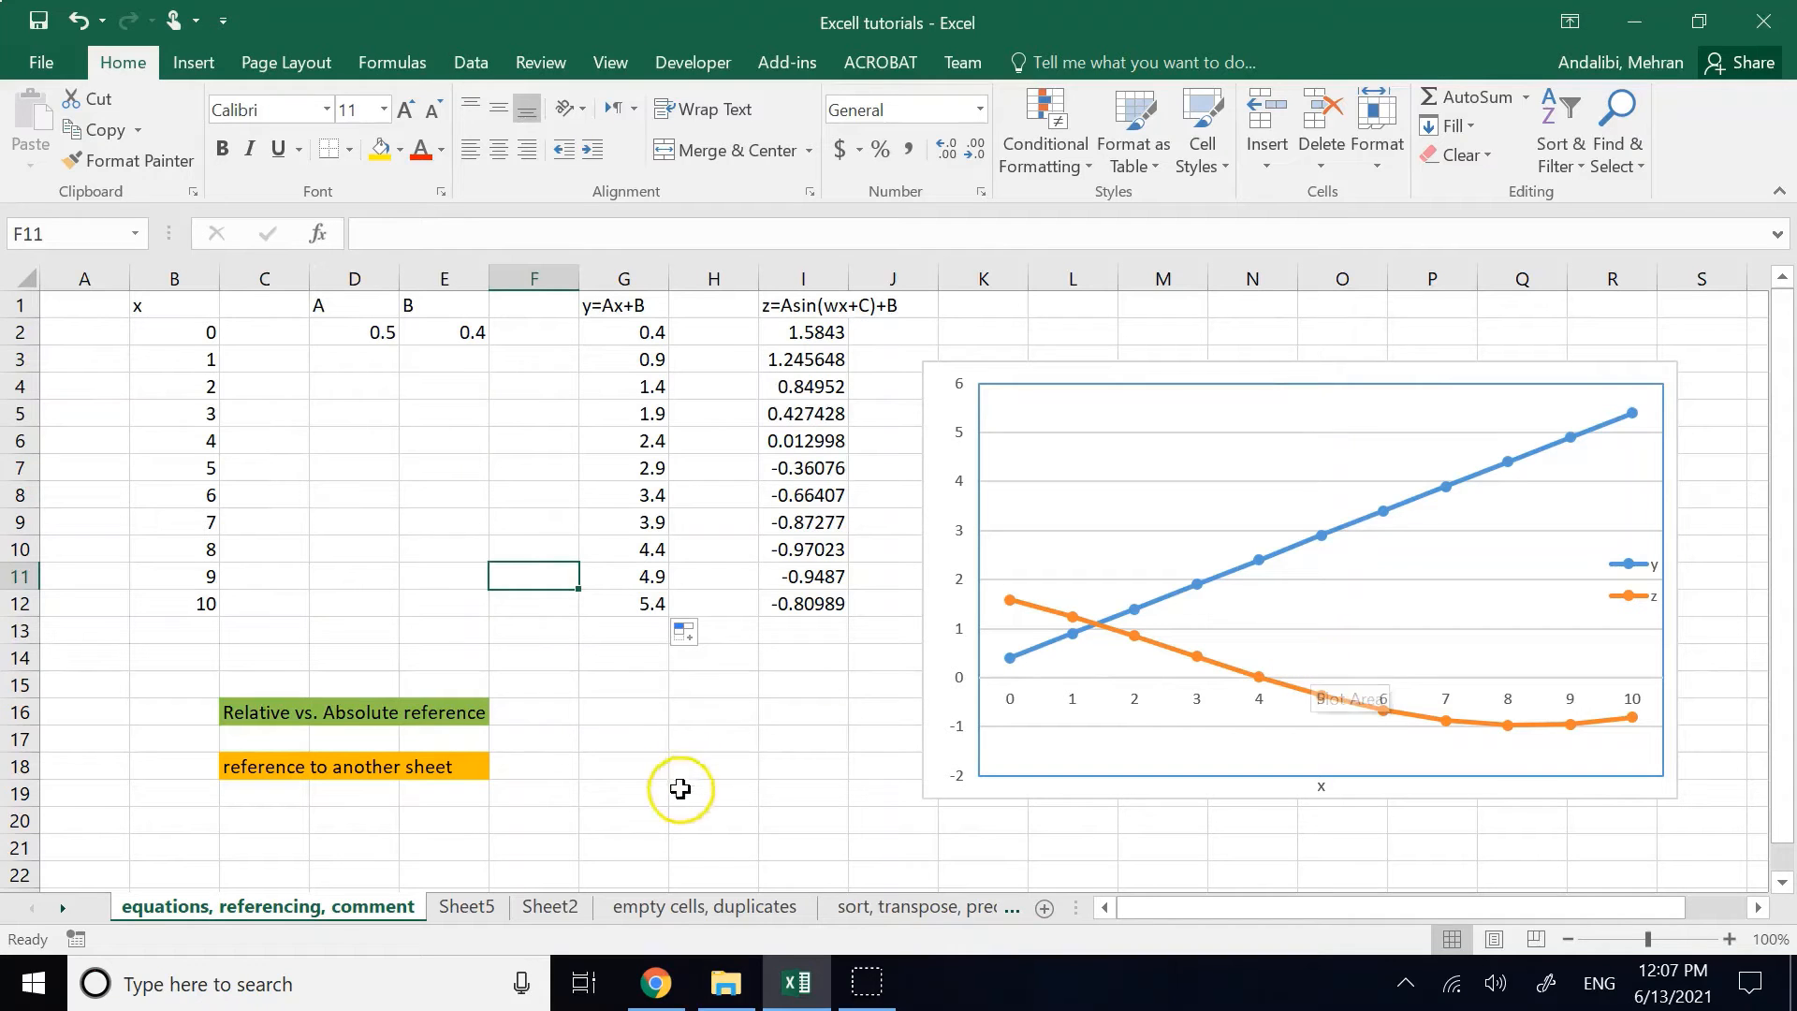
- Examine the z=Asin(wx+C)+B formula in I2 and the constants A and B in D2 and E2
left_click(685, 792)
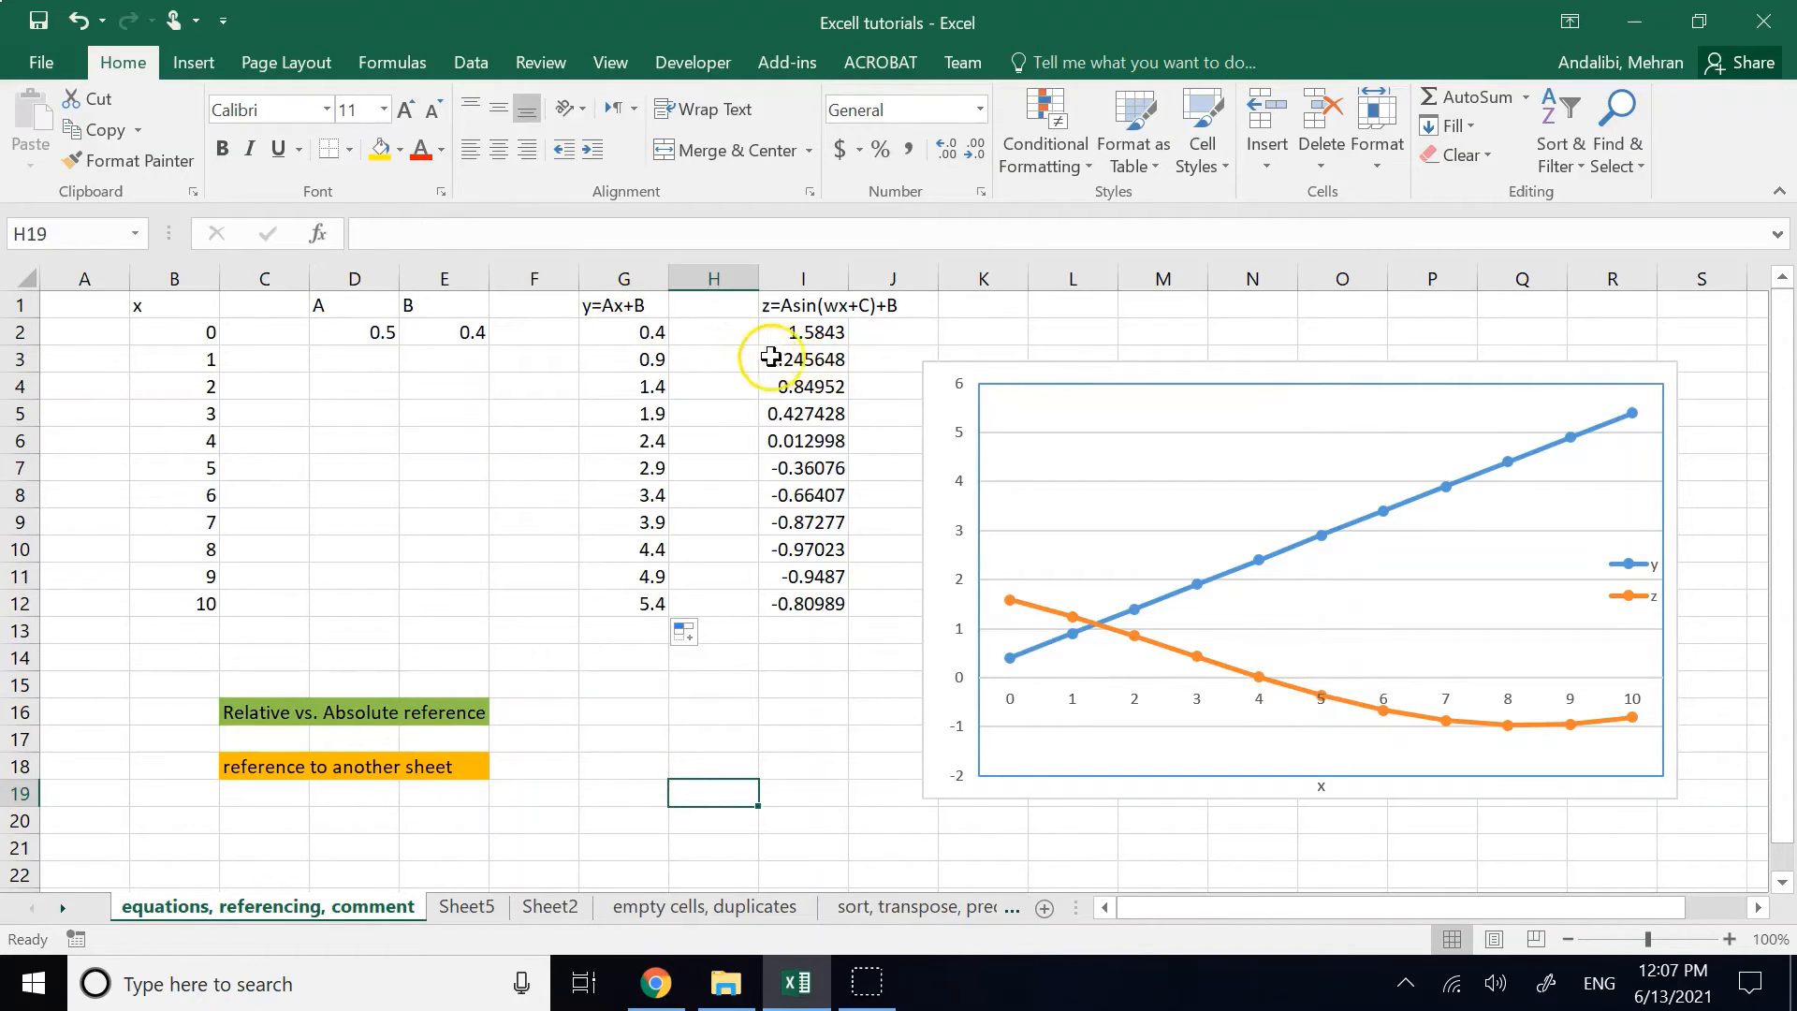
left_click(775, 338)
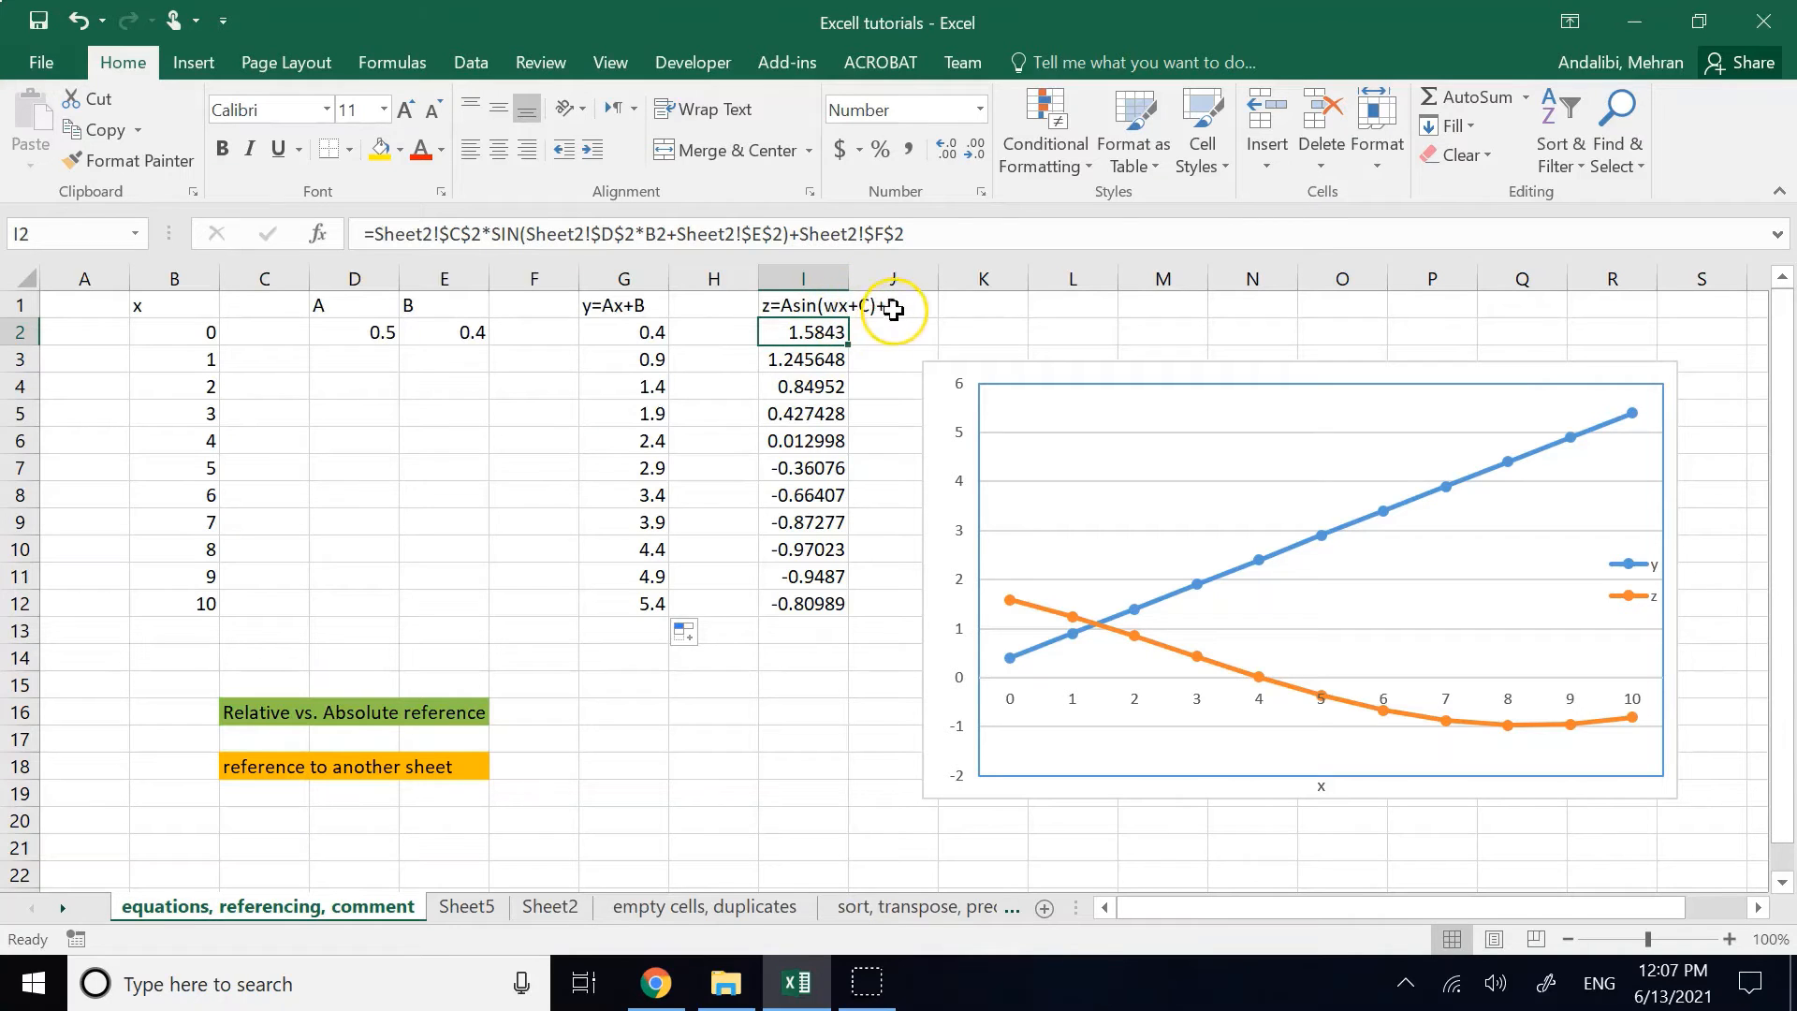
left_click(807, 662)
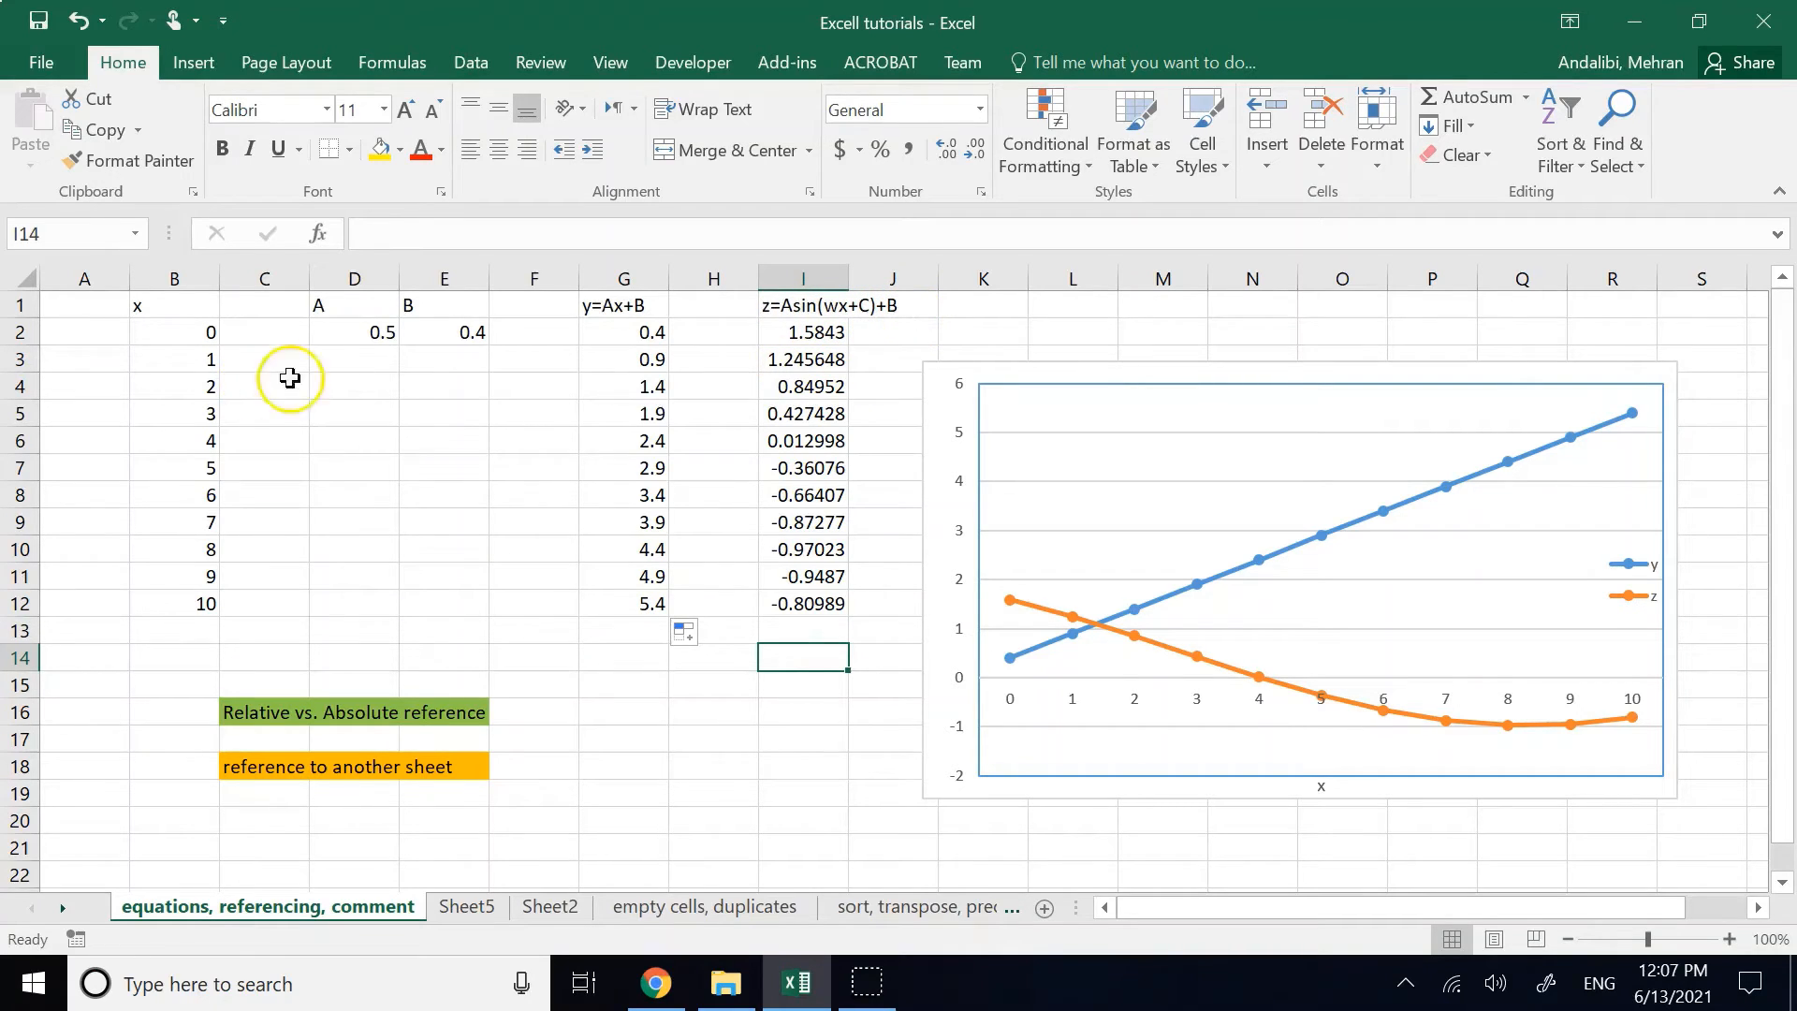
left_click(370, 334)
left_click(443, 329)
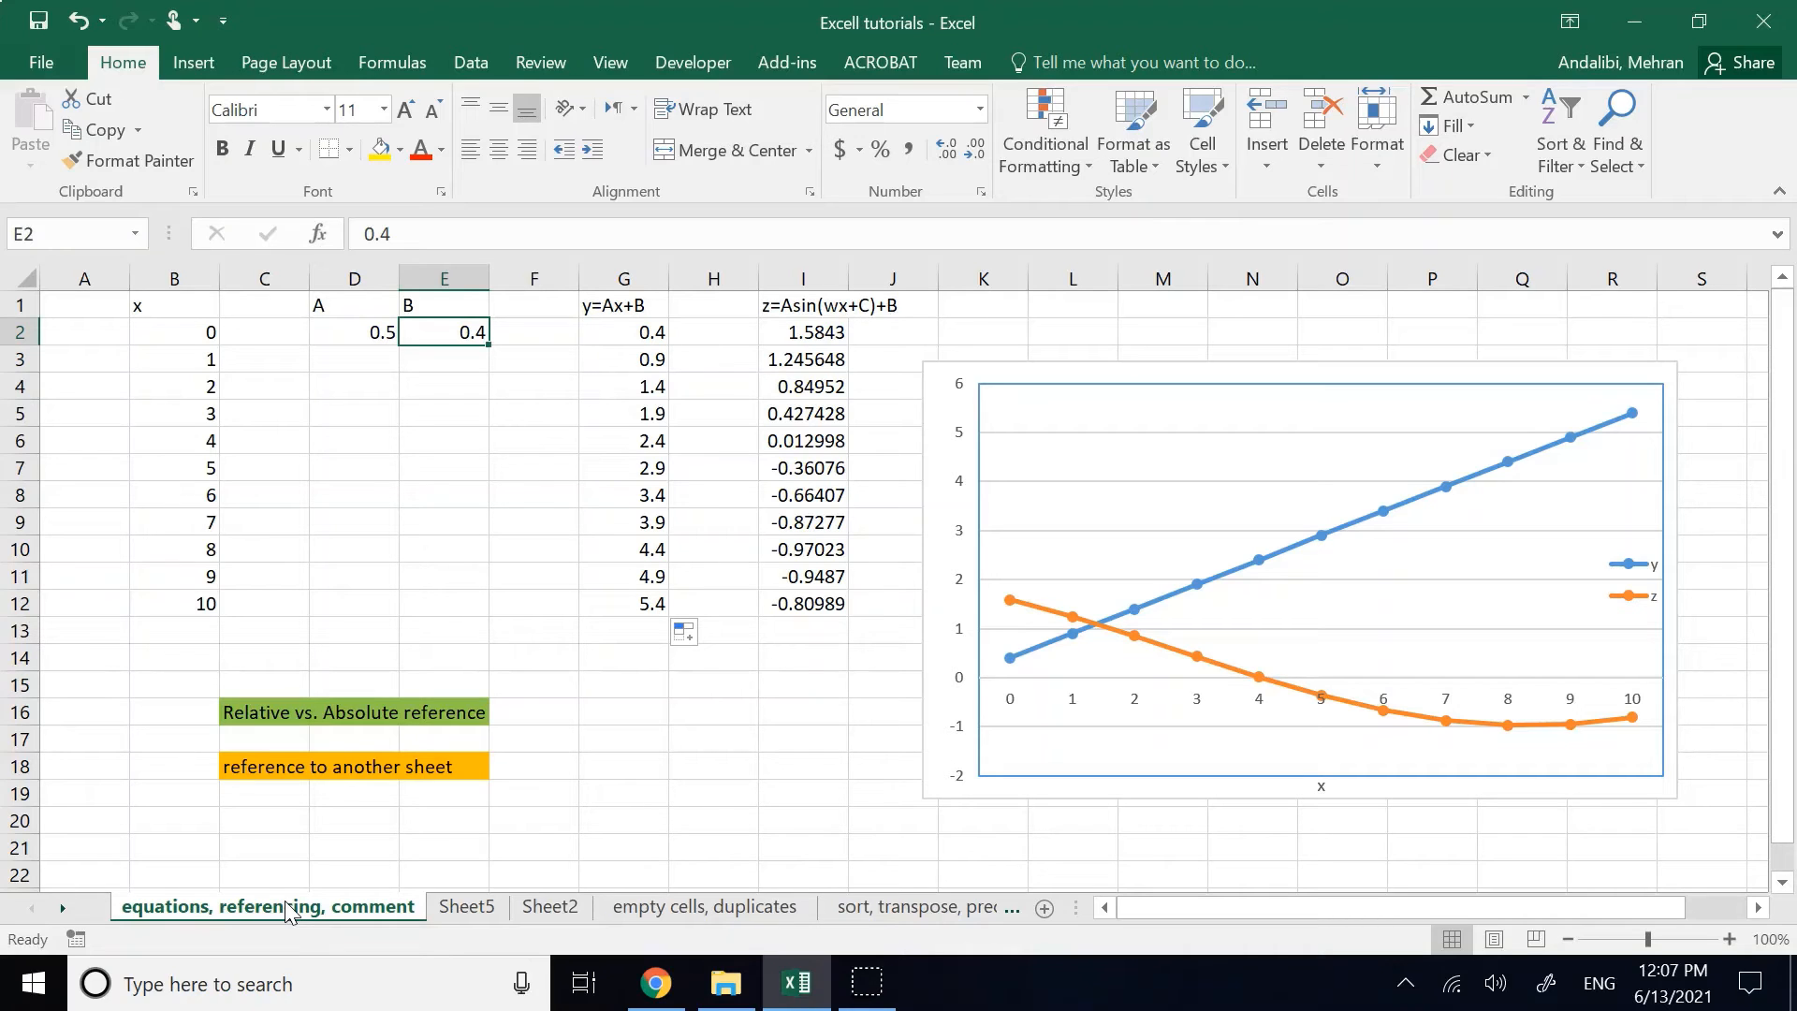
- Delete the worksheet Sheet5 from the workbook
right_click(486, 914)
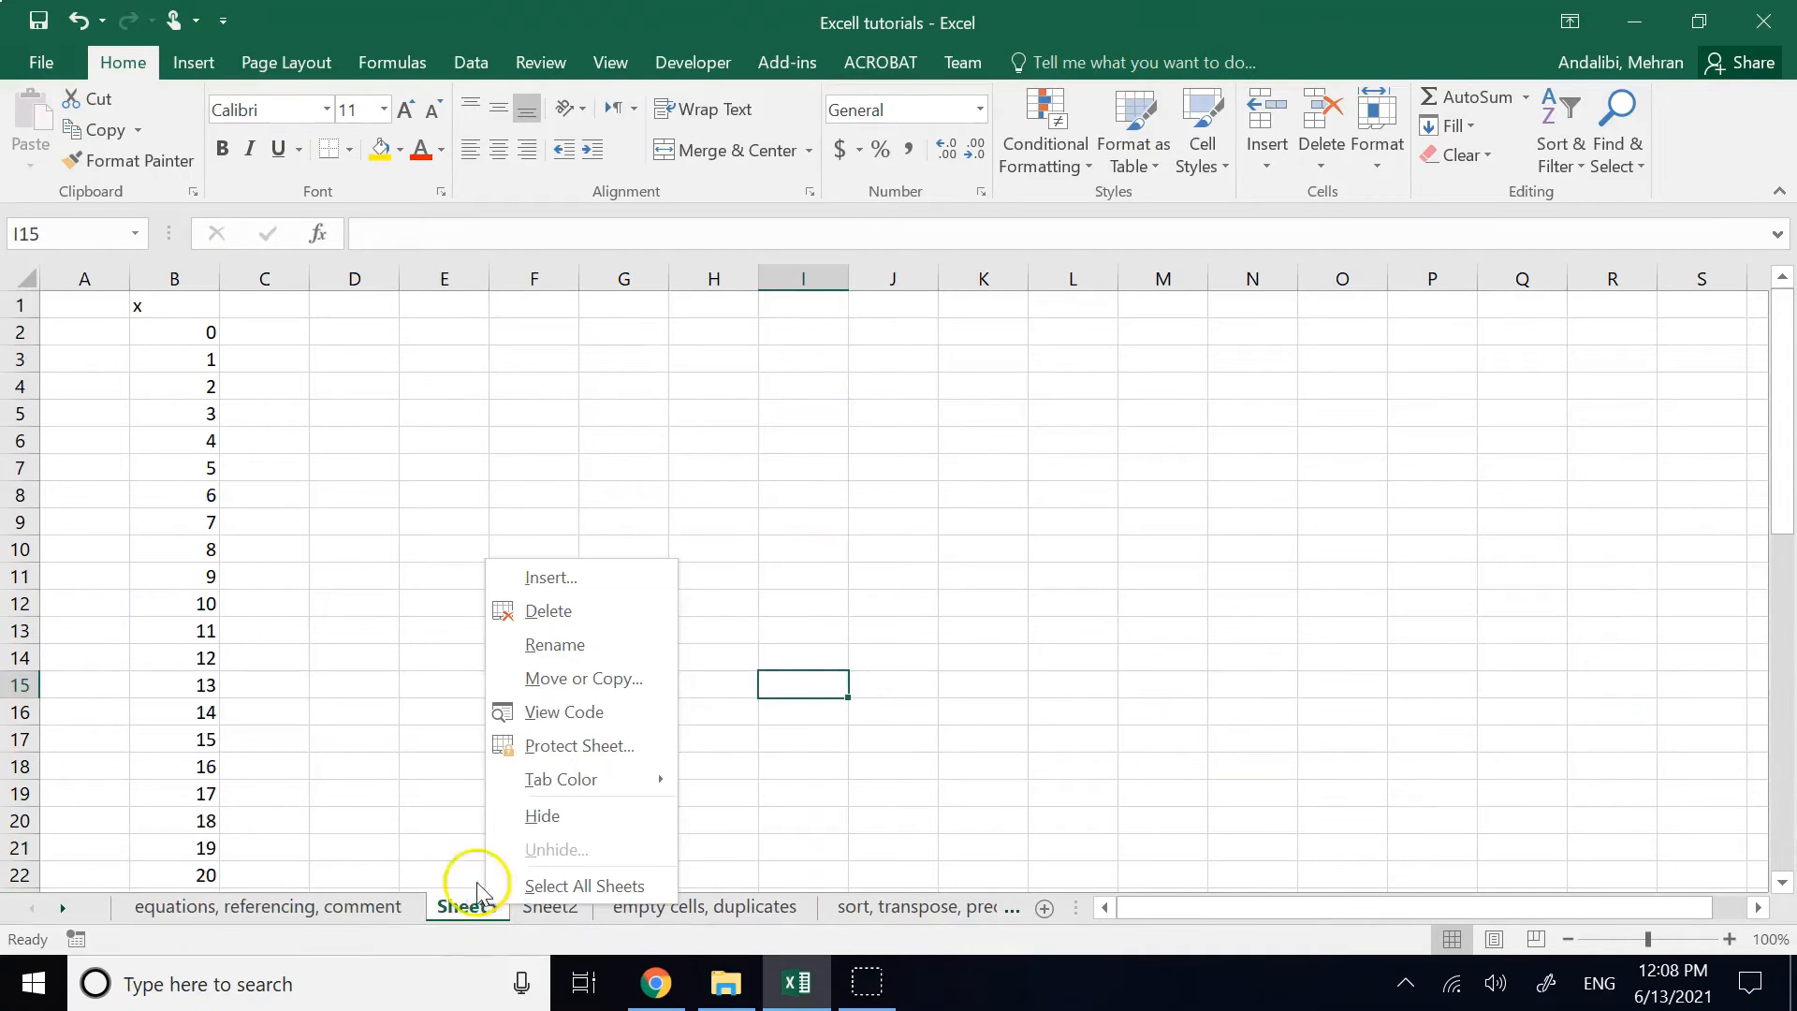
left_click(550, 611)
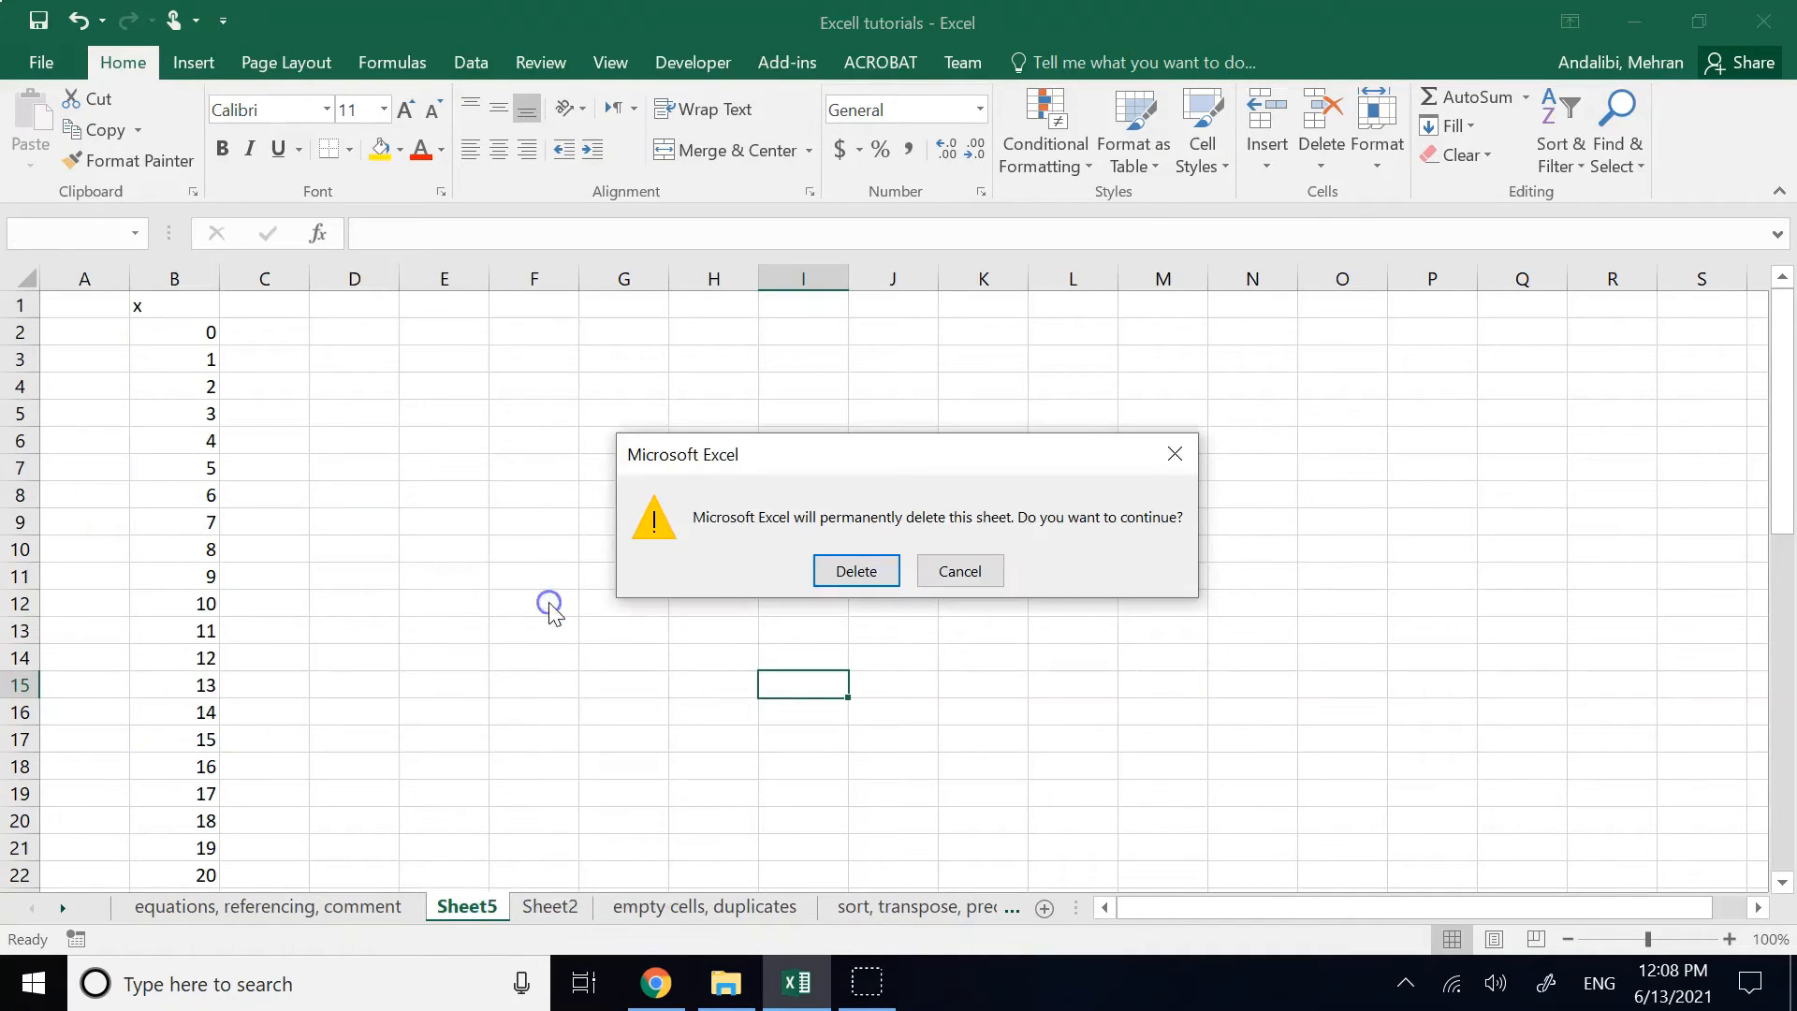
left_click(848, 570)
left_click(412, 750)
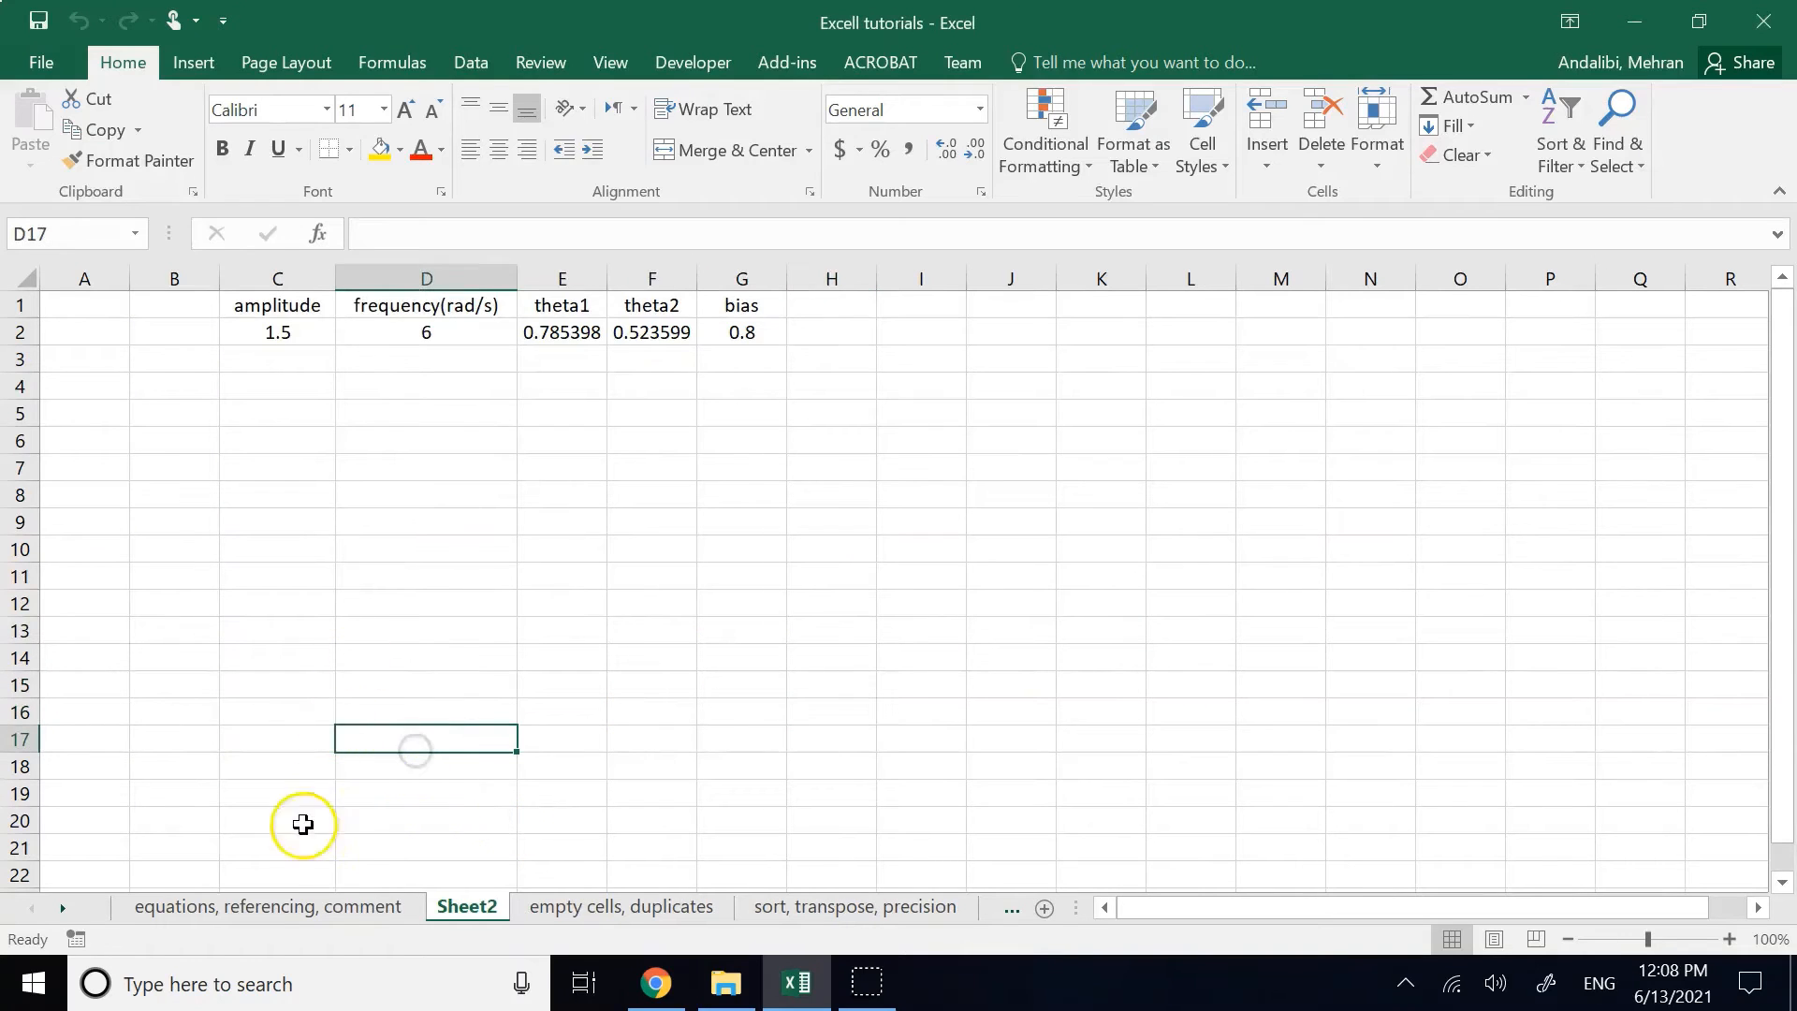
- Compare the A and B constants on the equations sheet with the amplitude, frequency, theta and bias parameters on Sheet2
left_click(234, 908)
left_click(463, 909)
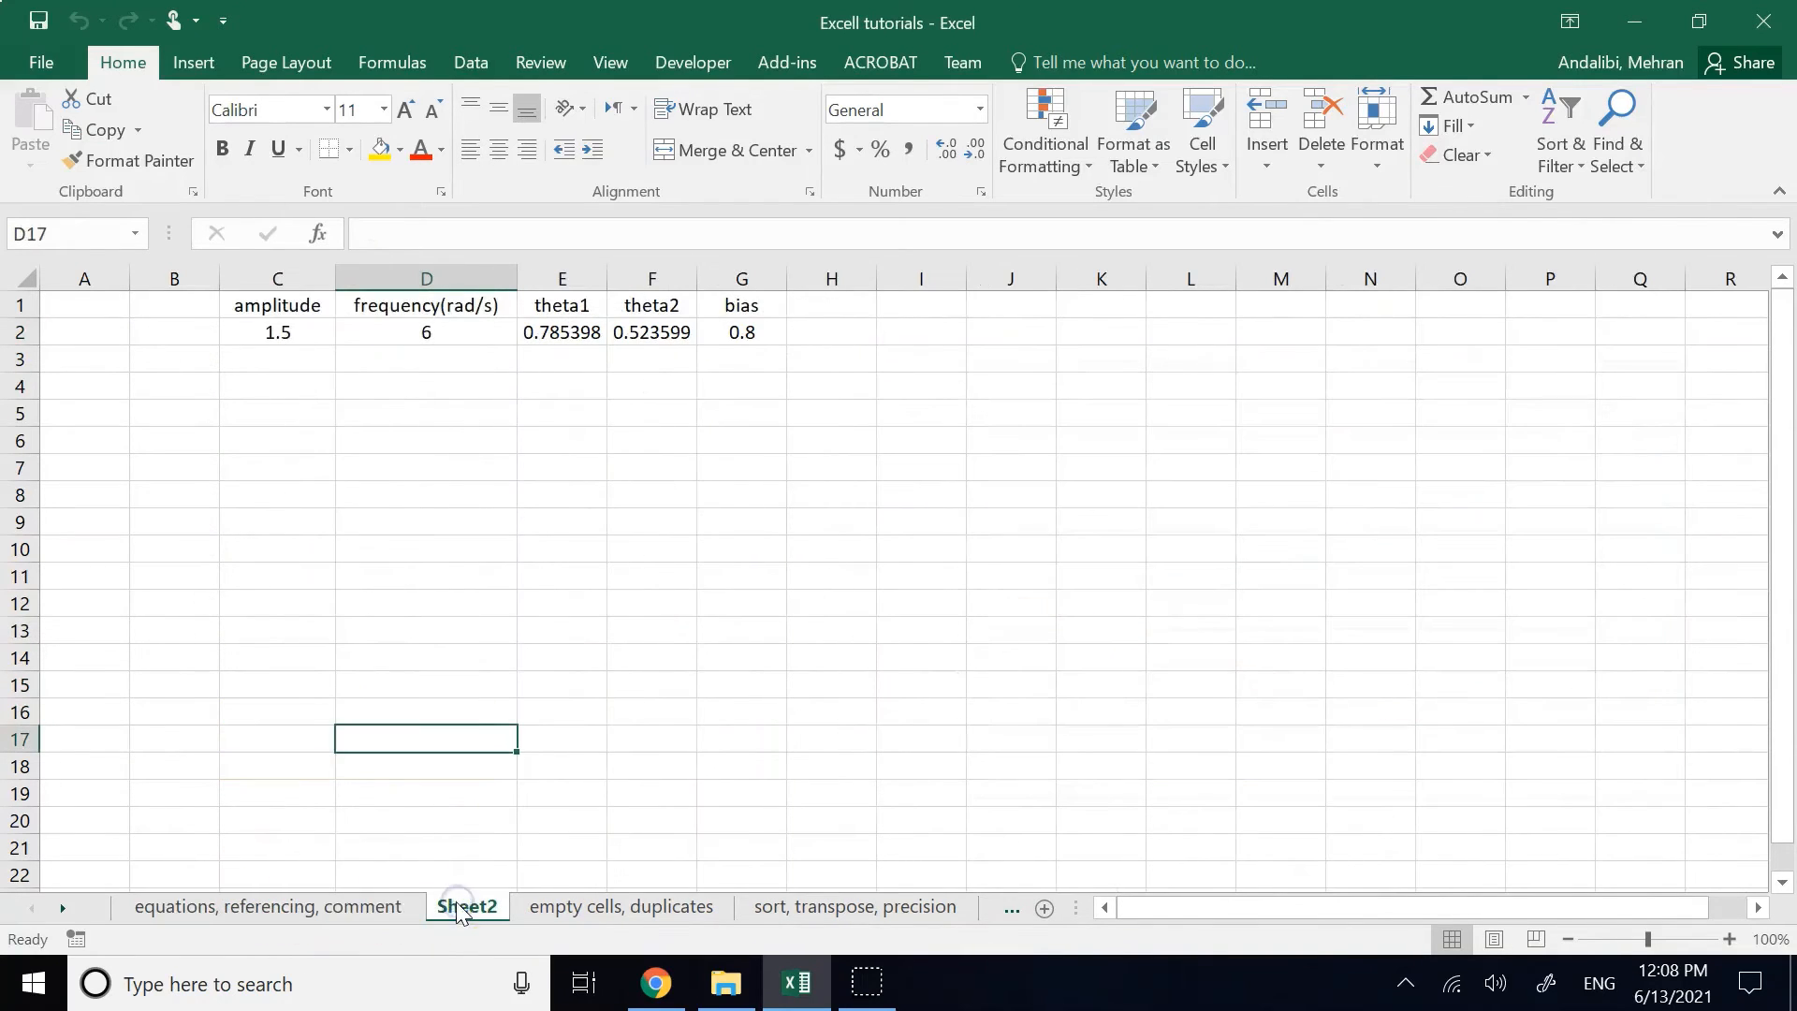
left_click(403, 908)
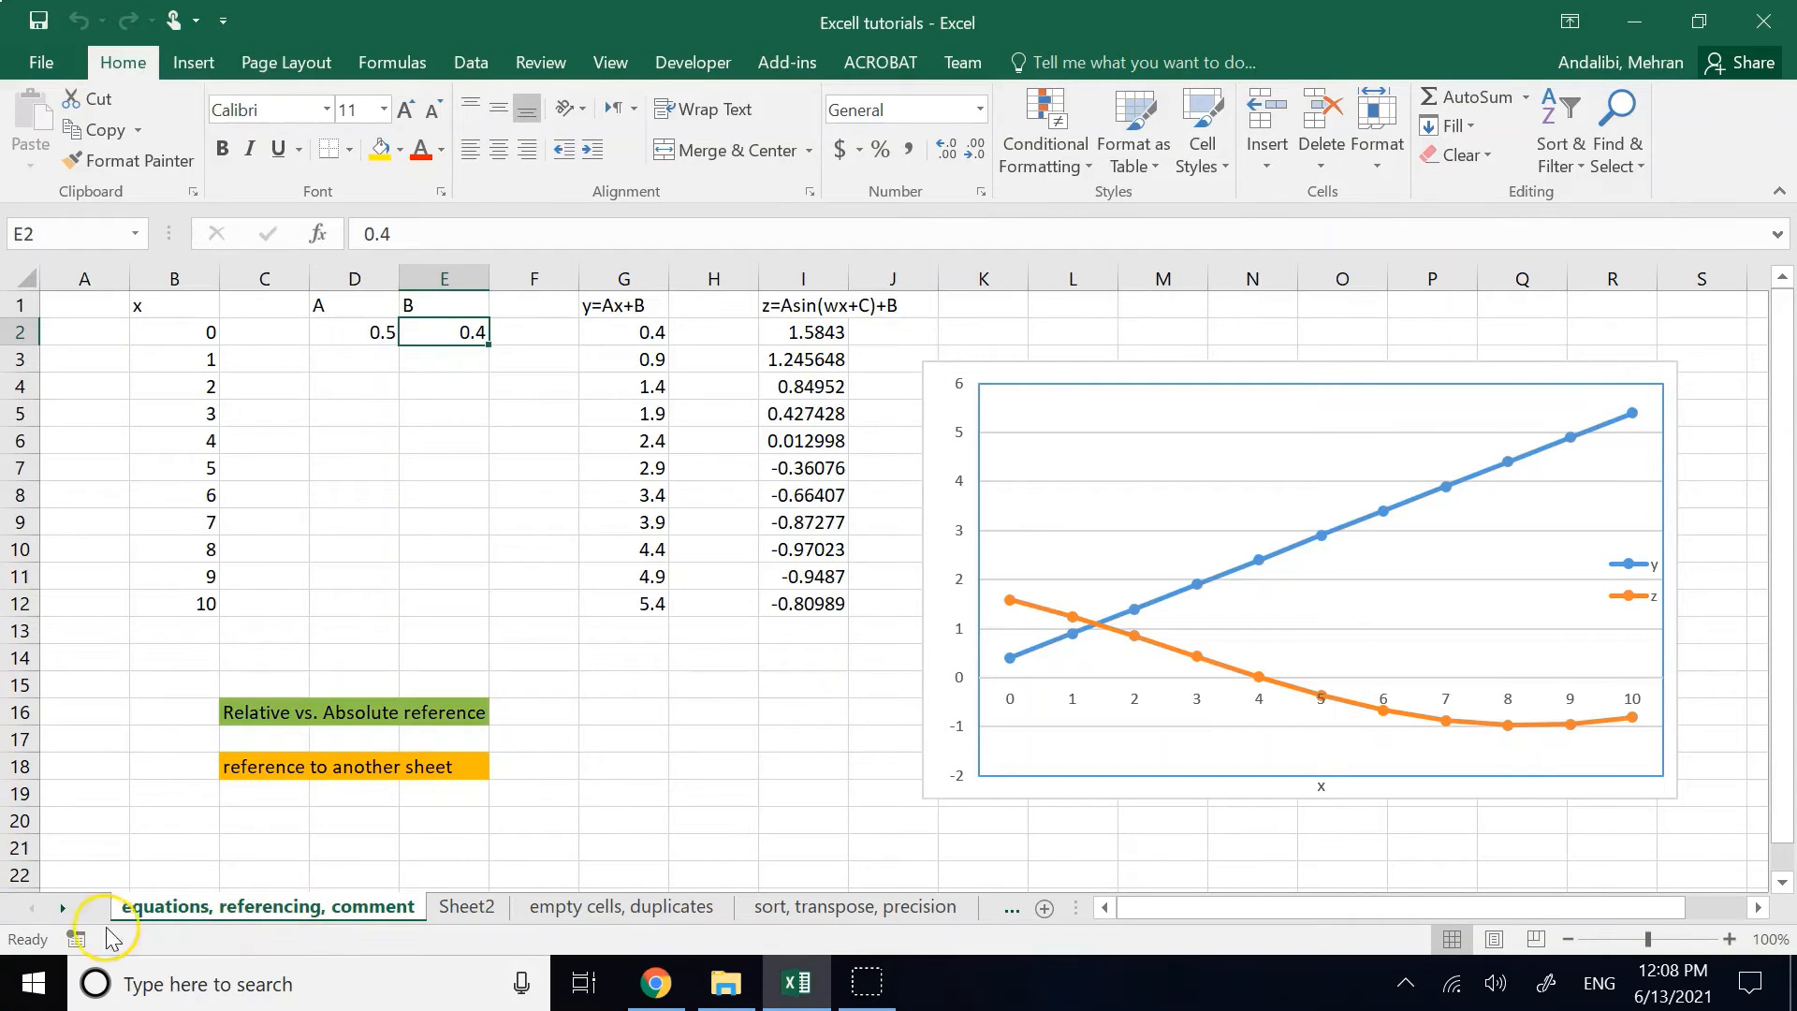
left_click(468, 910)
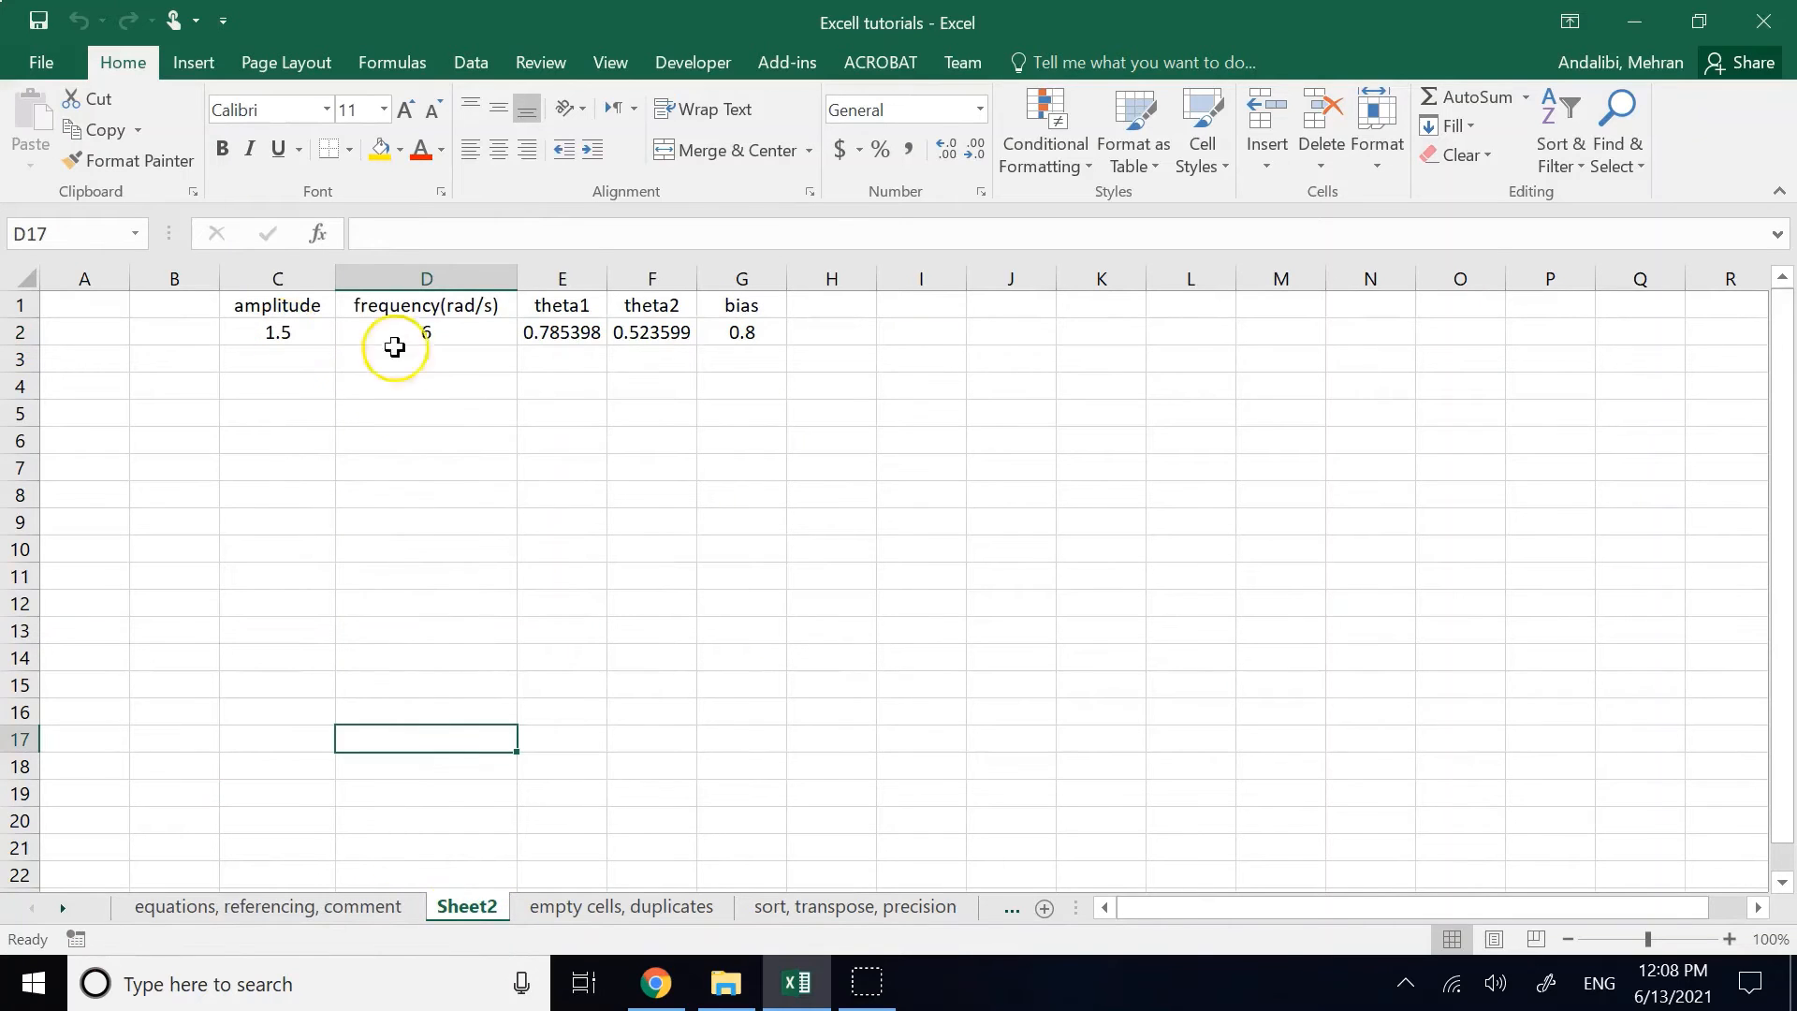
left_click(308, 909)
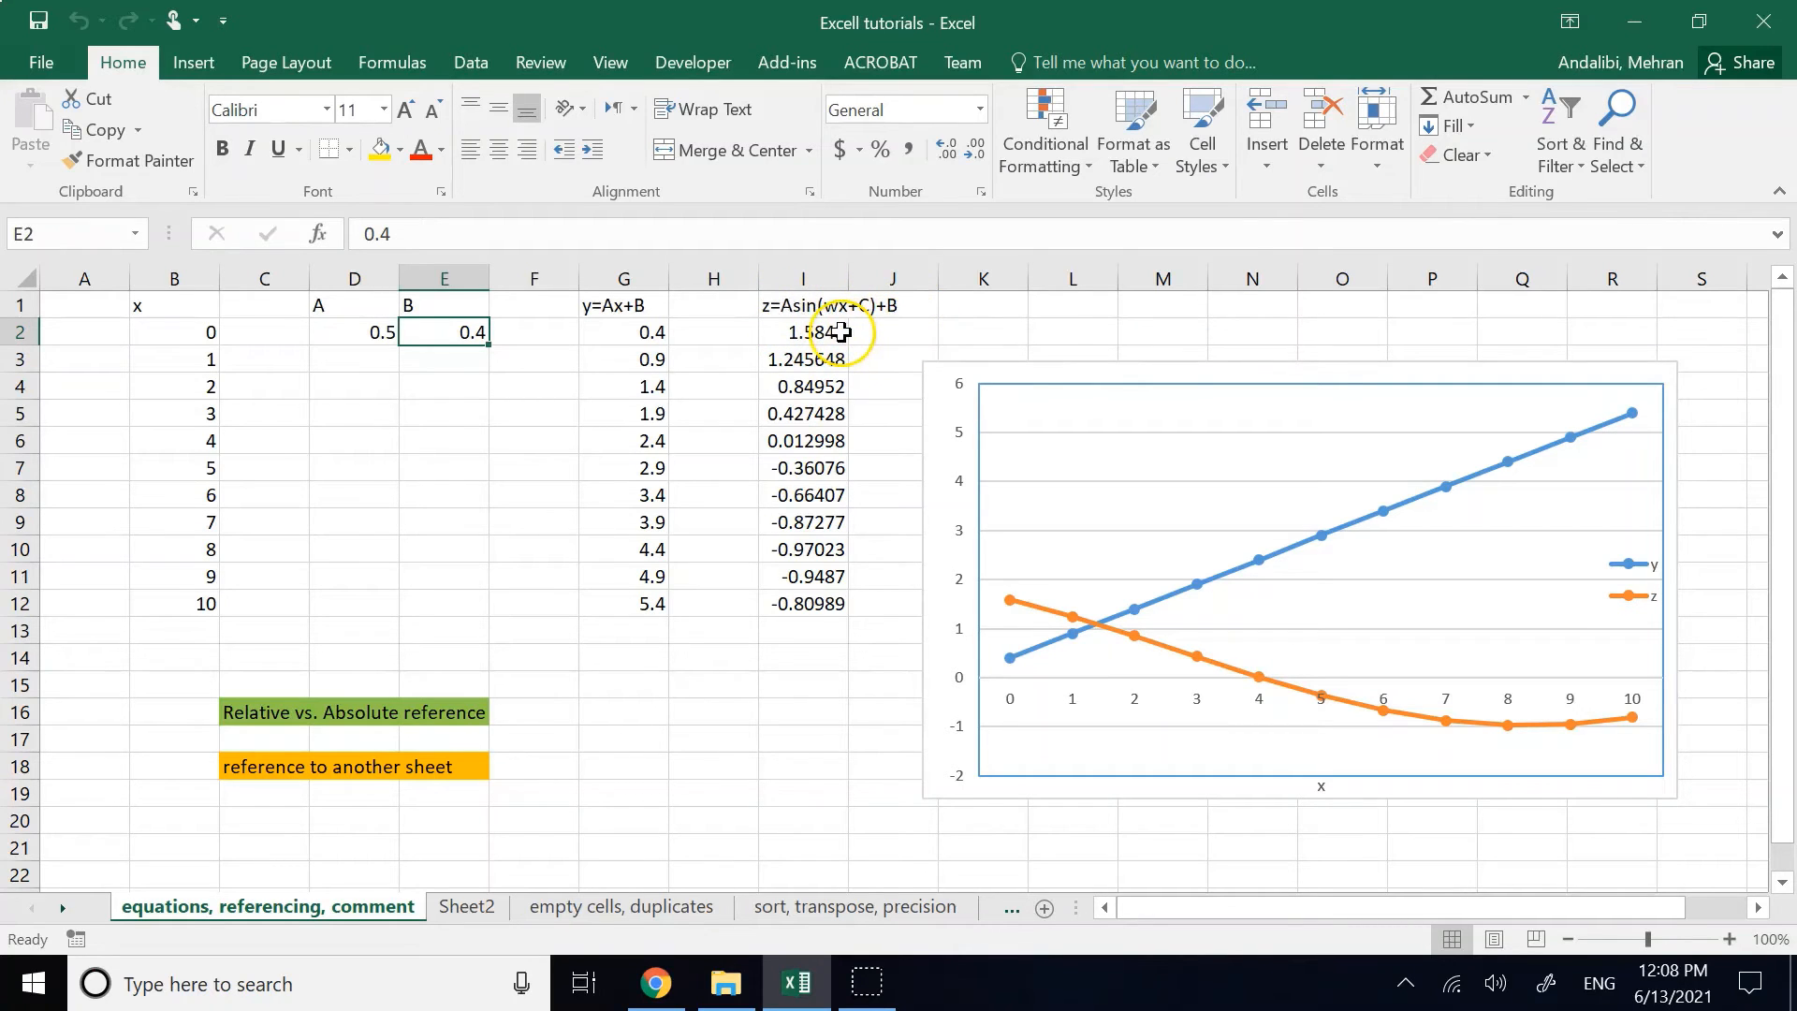
left_click(477, 388)
left_click(381, 329)
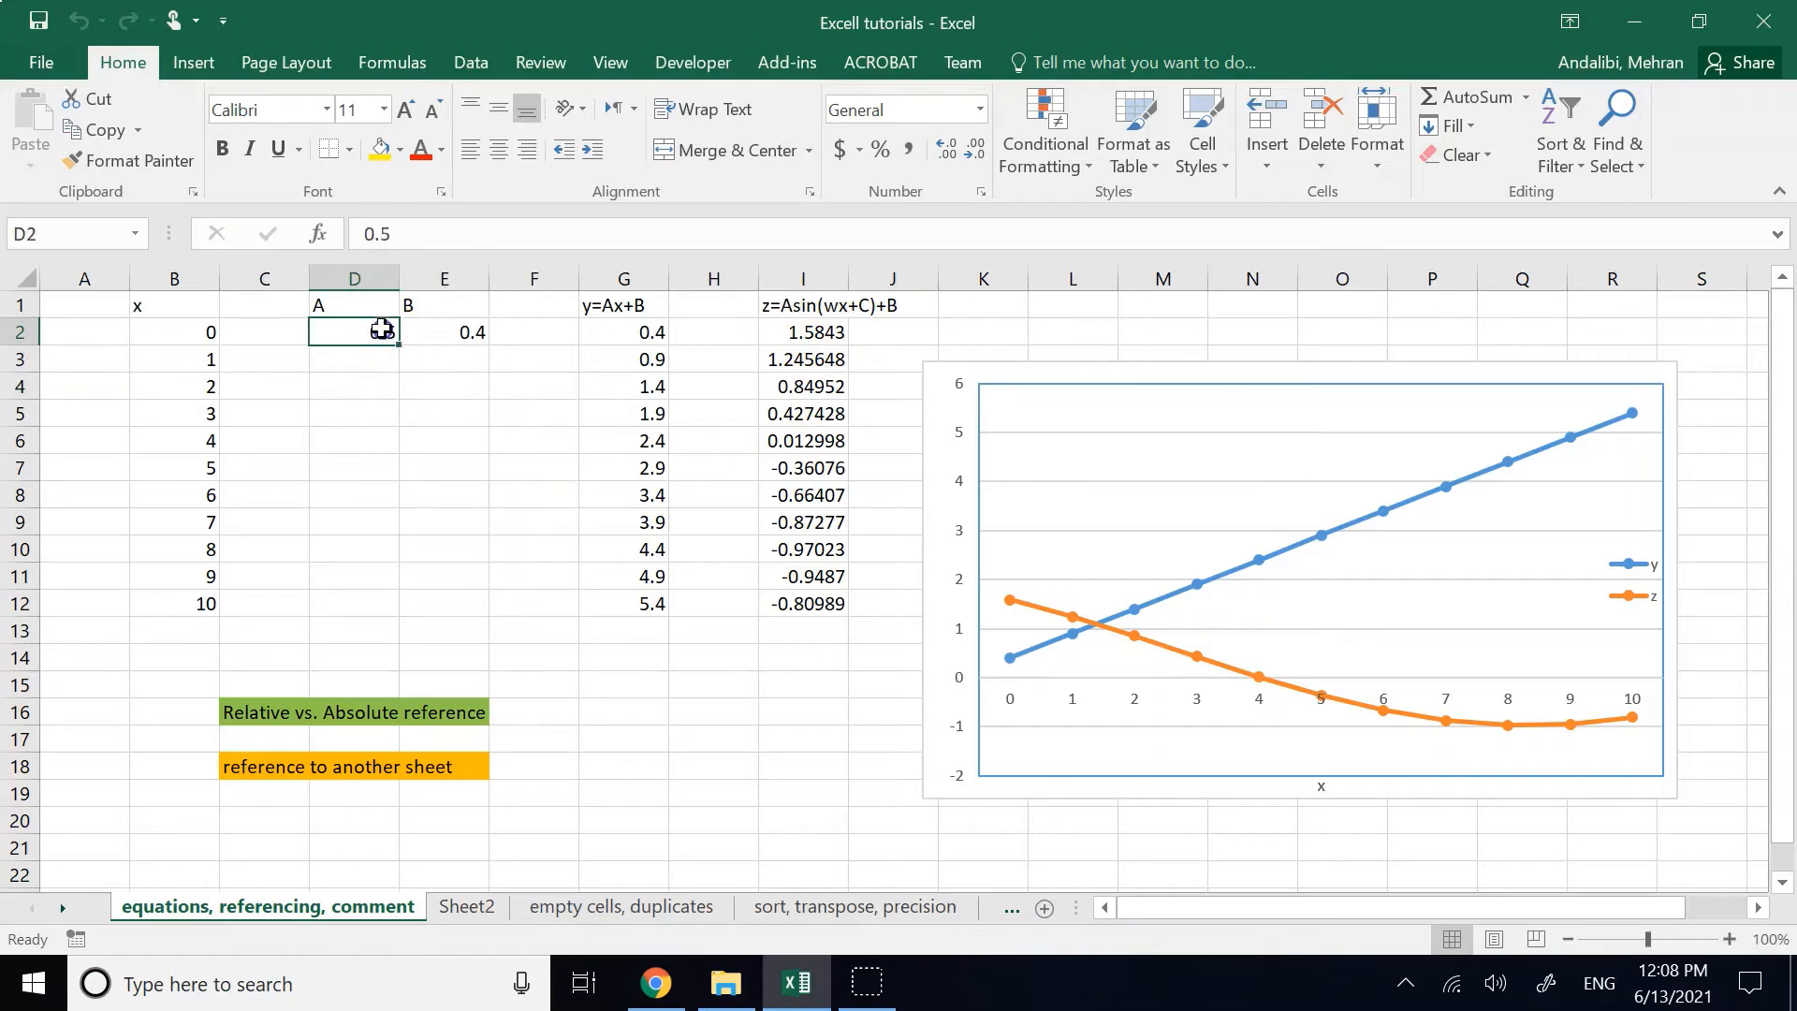
left_click(435, 334)
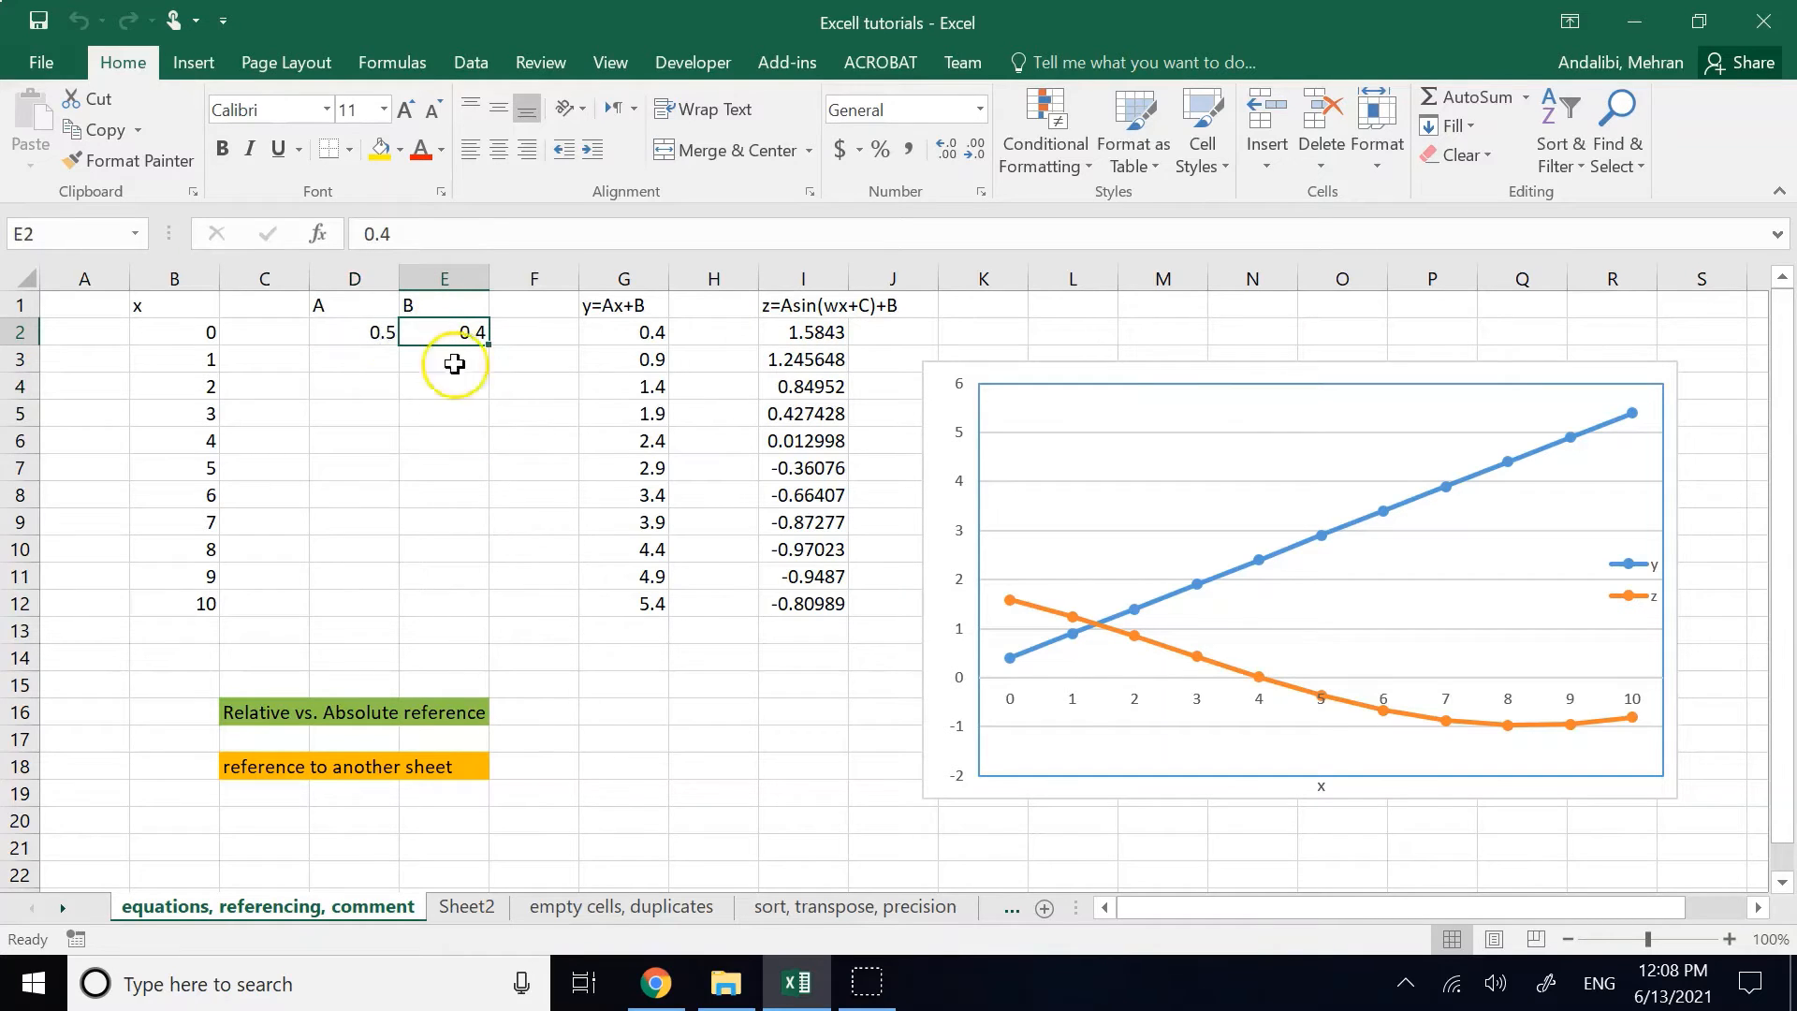
left_click(465, 907)
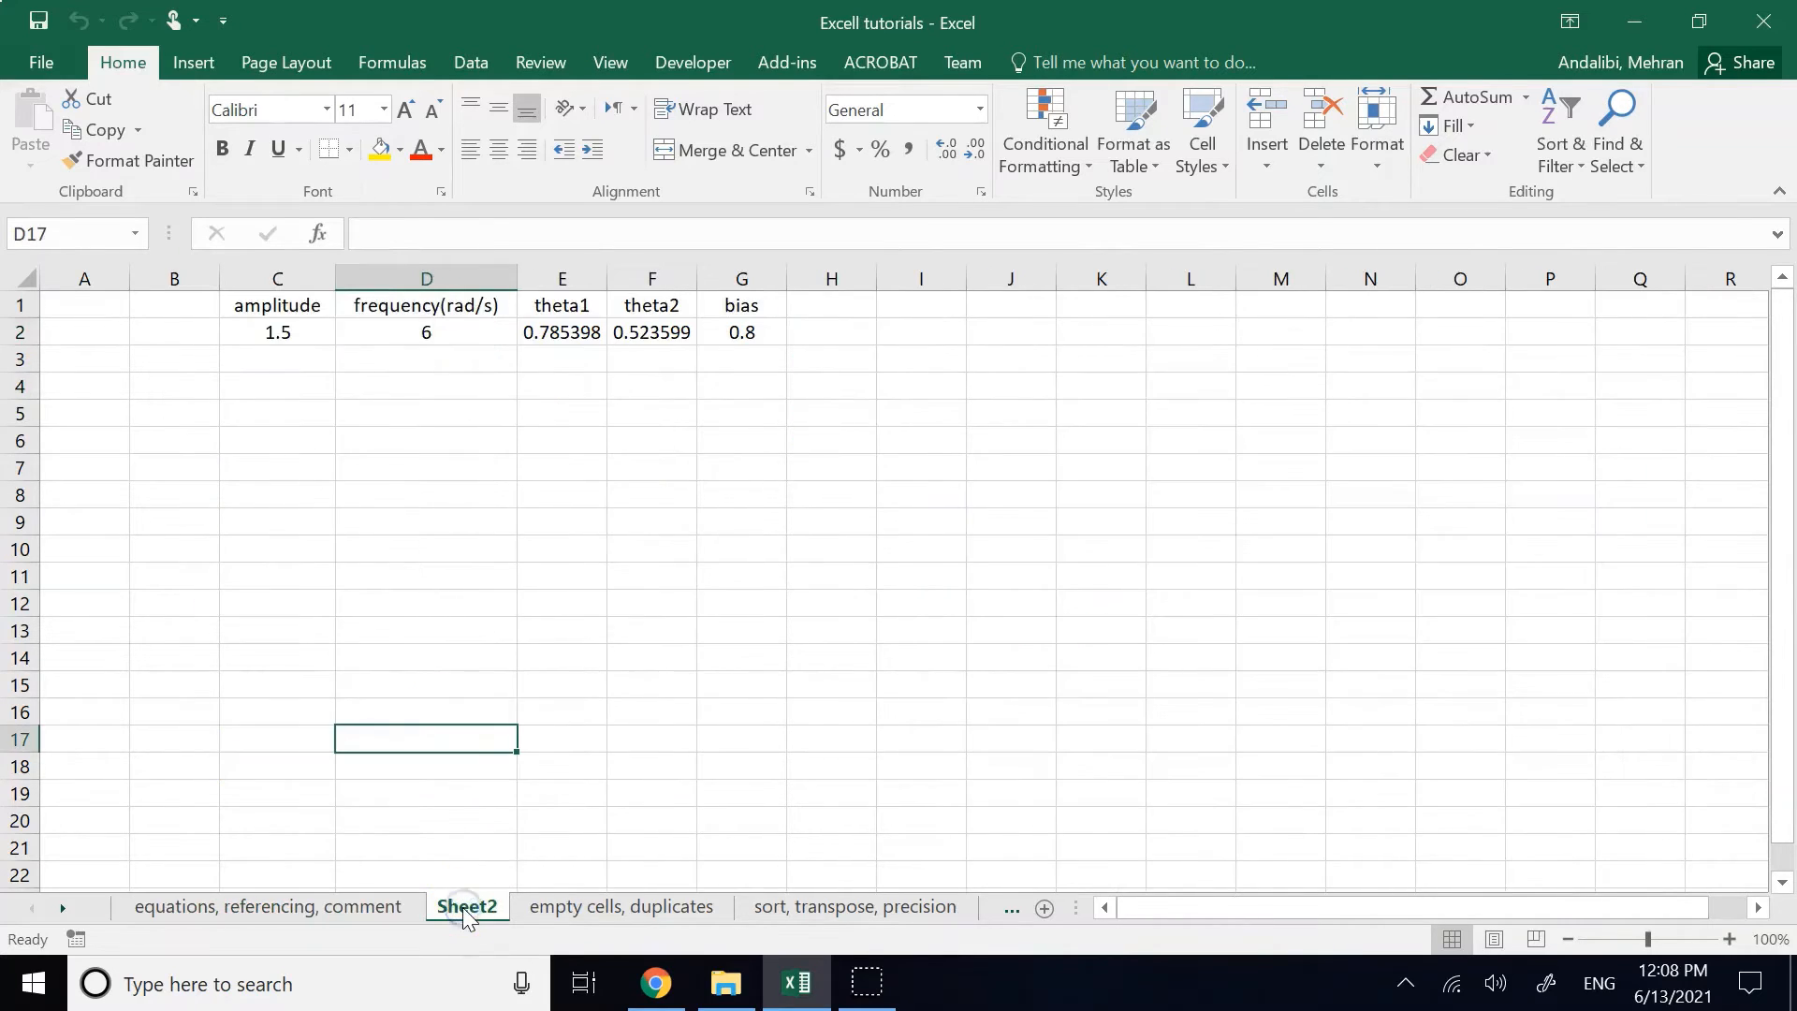
left_click(353, 907)
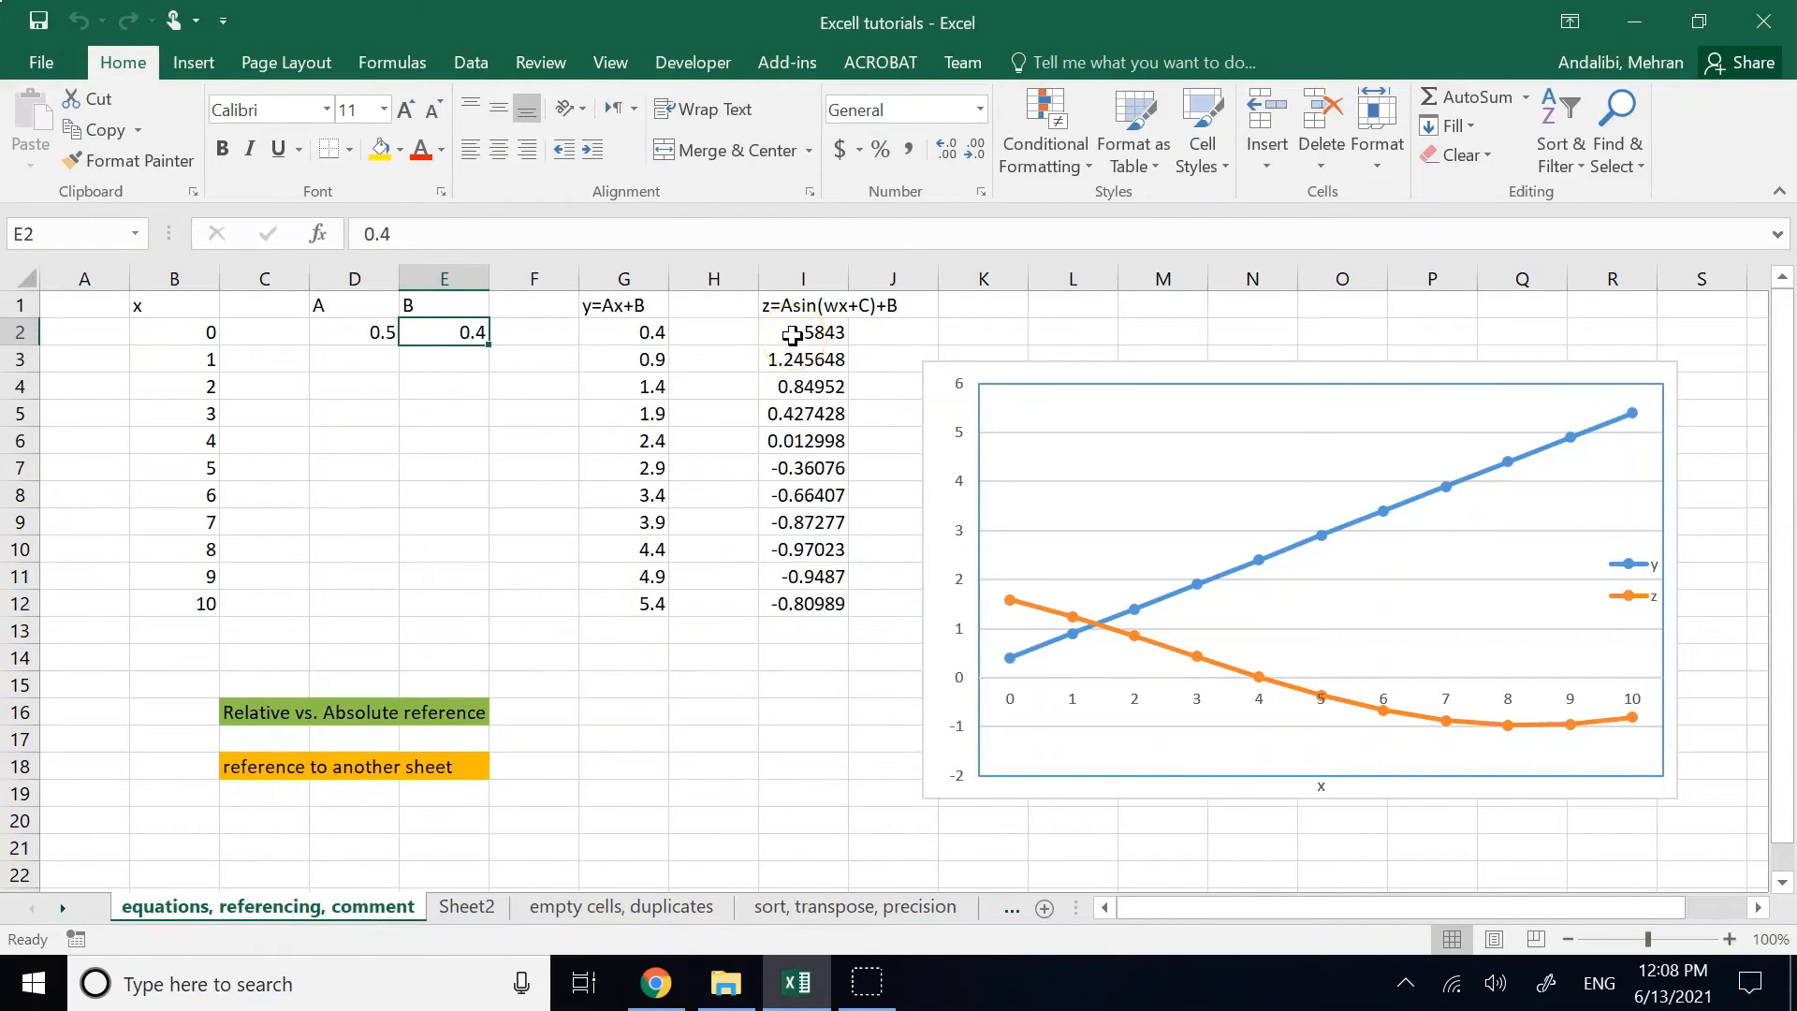
- Review the z formula in I2 and the amplitude cell C2 on Sheet2 that it references
left_click(791, 335)
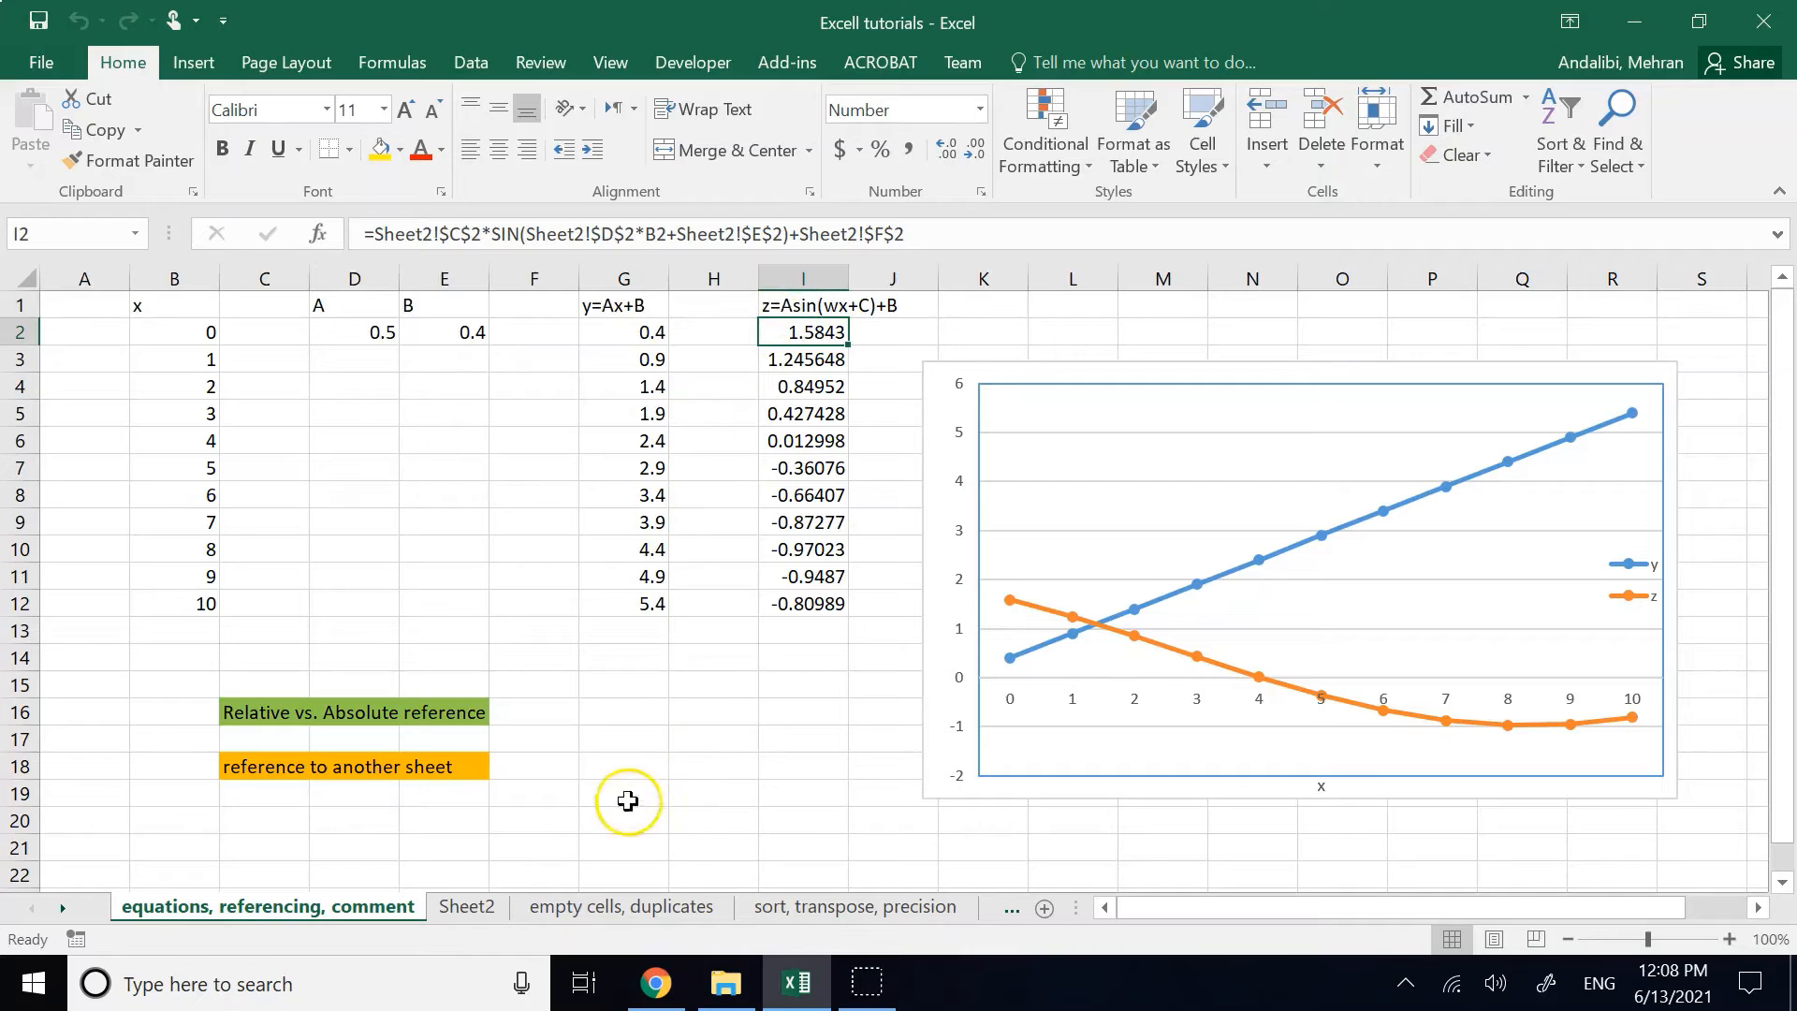
left_click(496, 907)
left_click(497, 579)
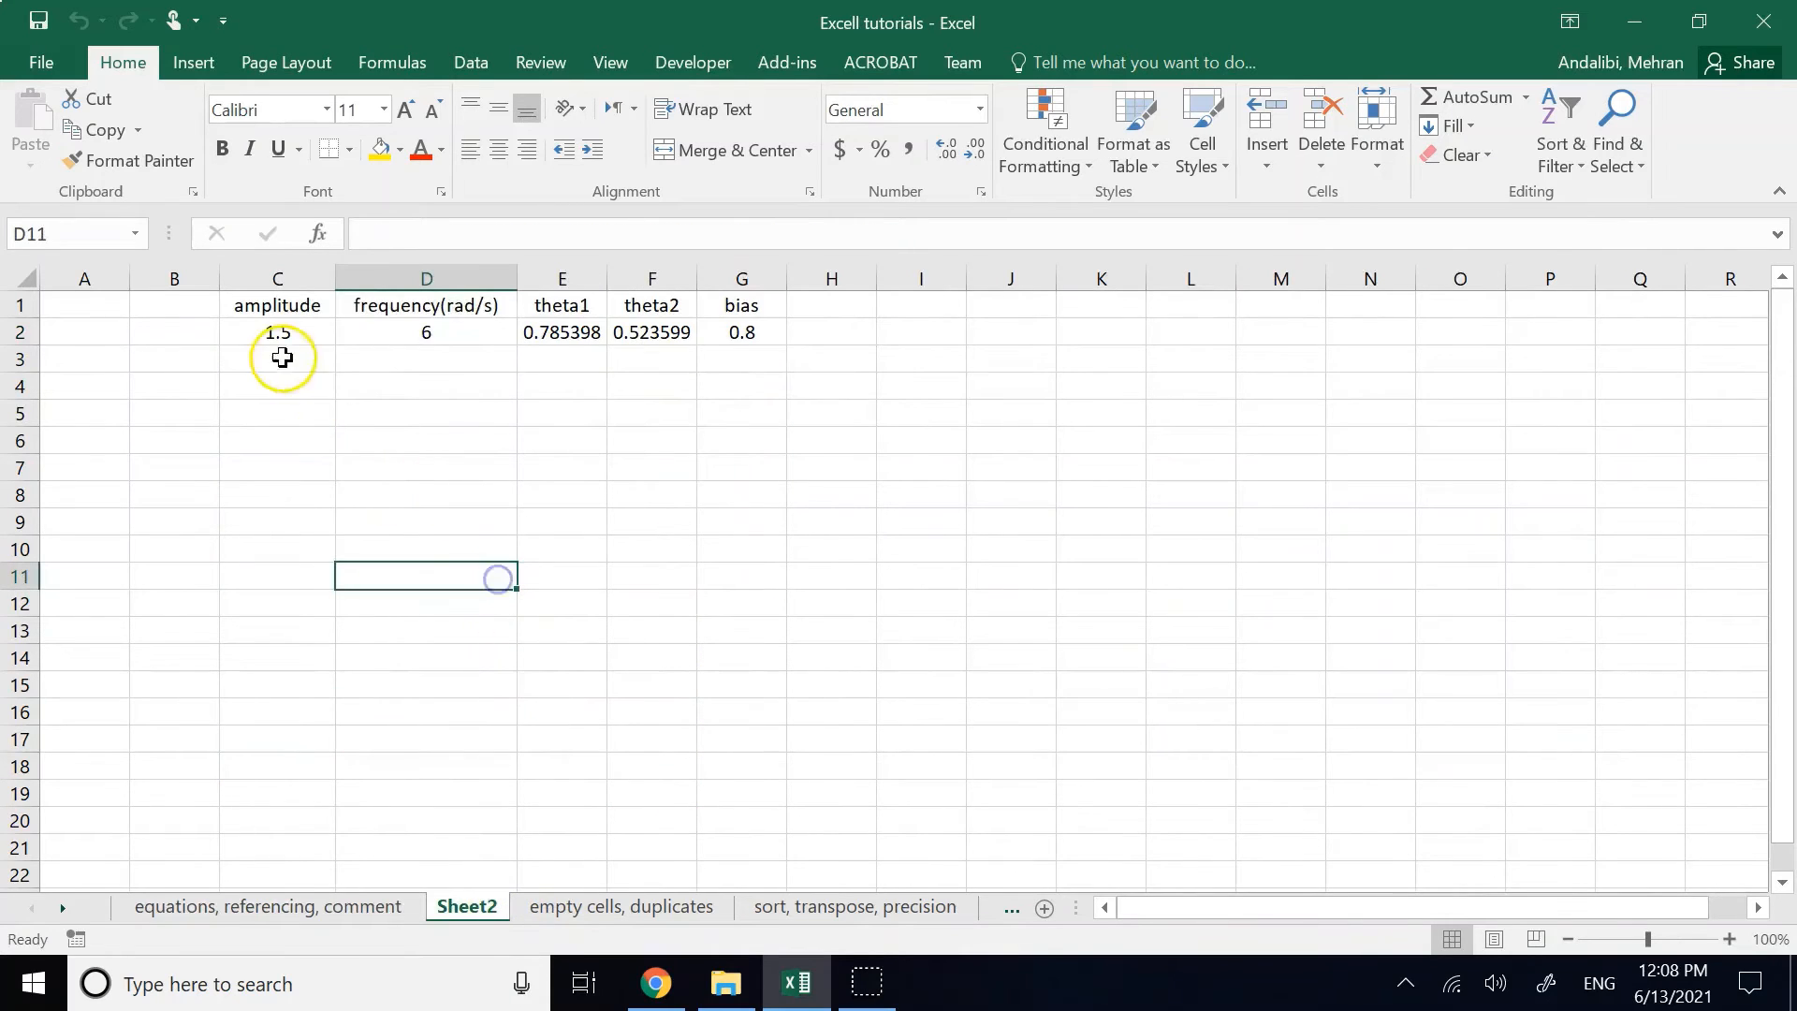
left_click(279, 335)
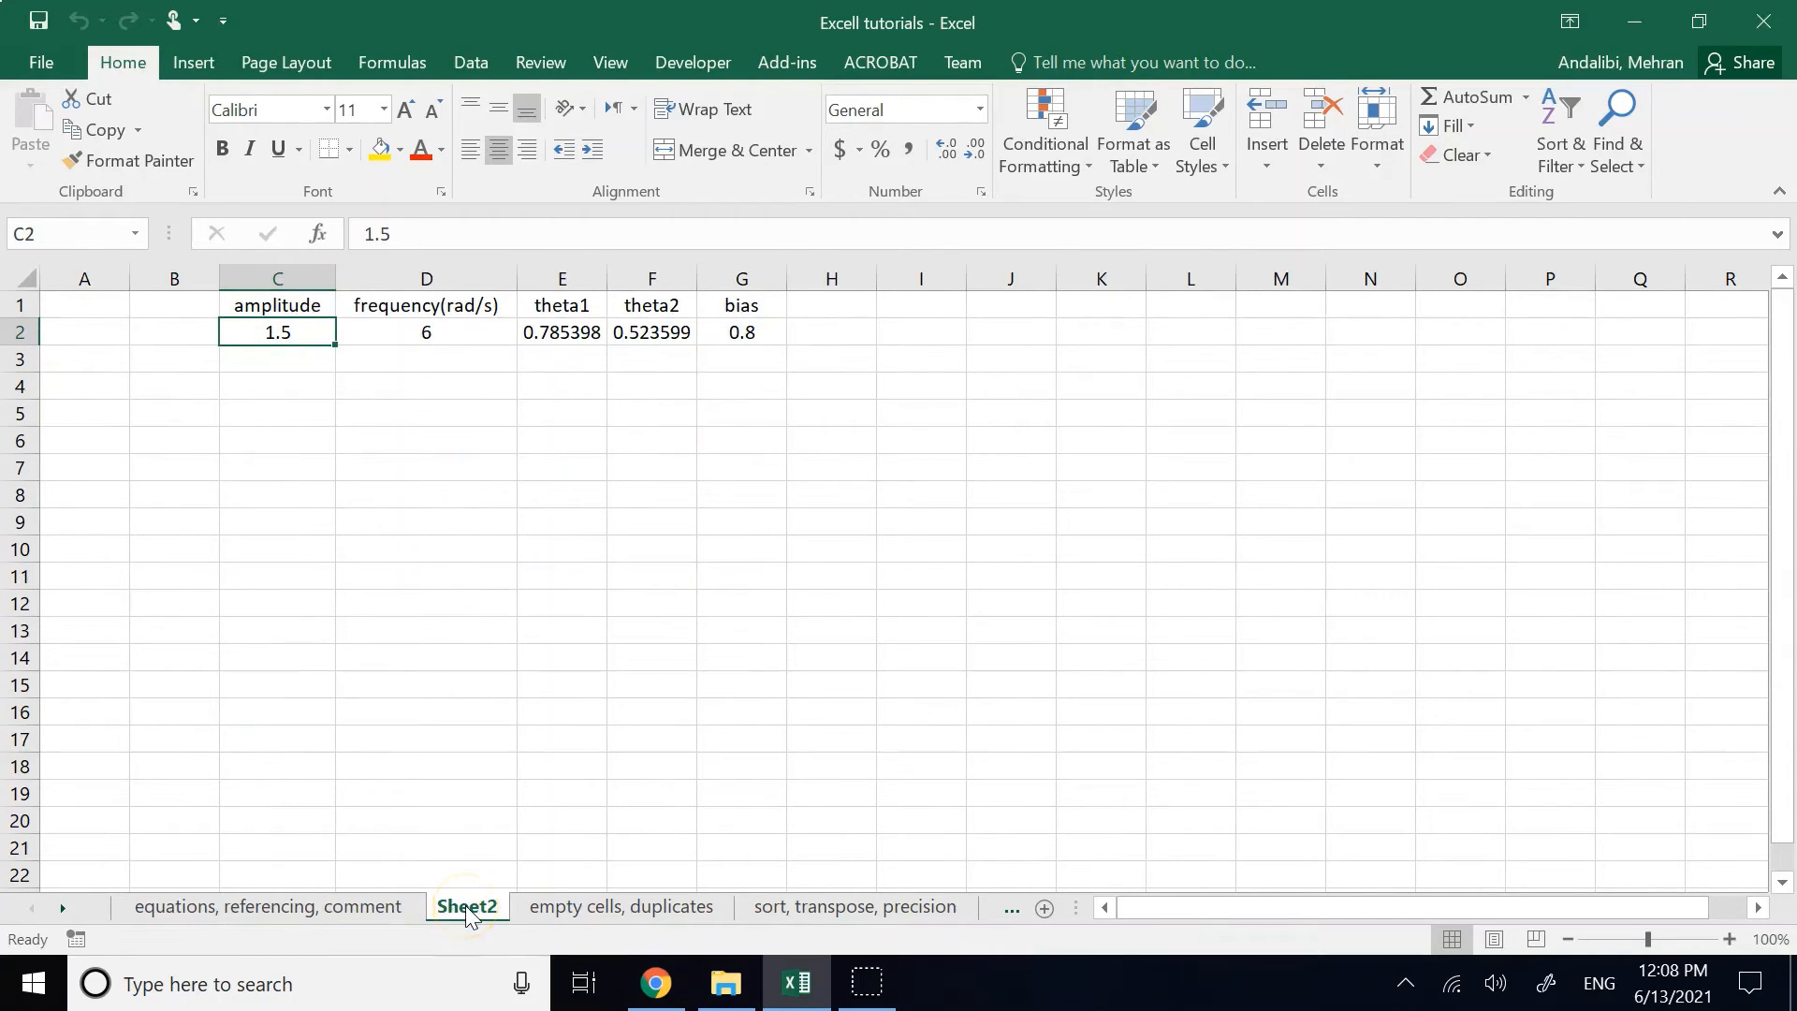
left_click(253, 901)
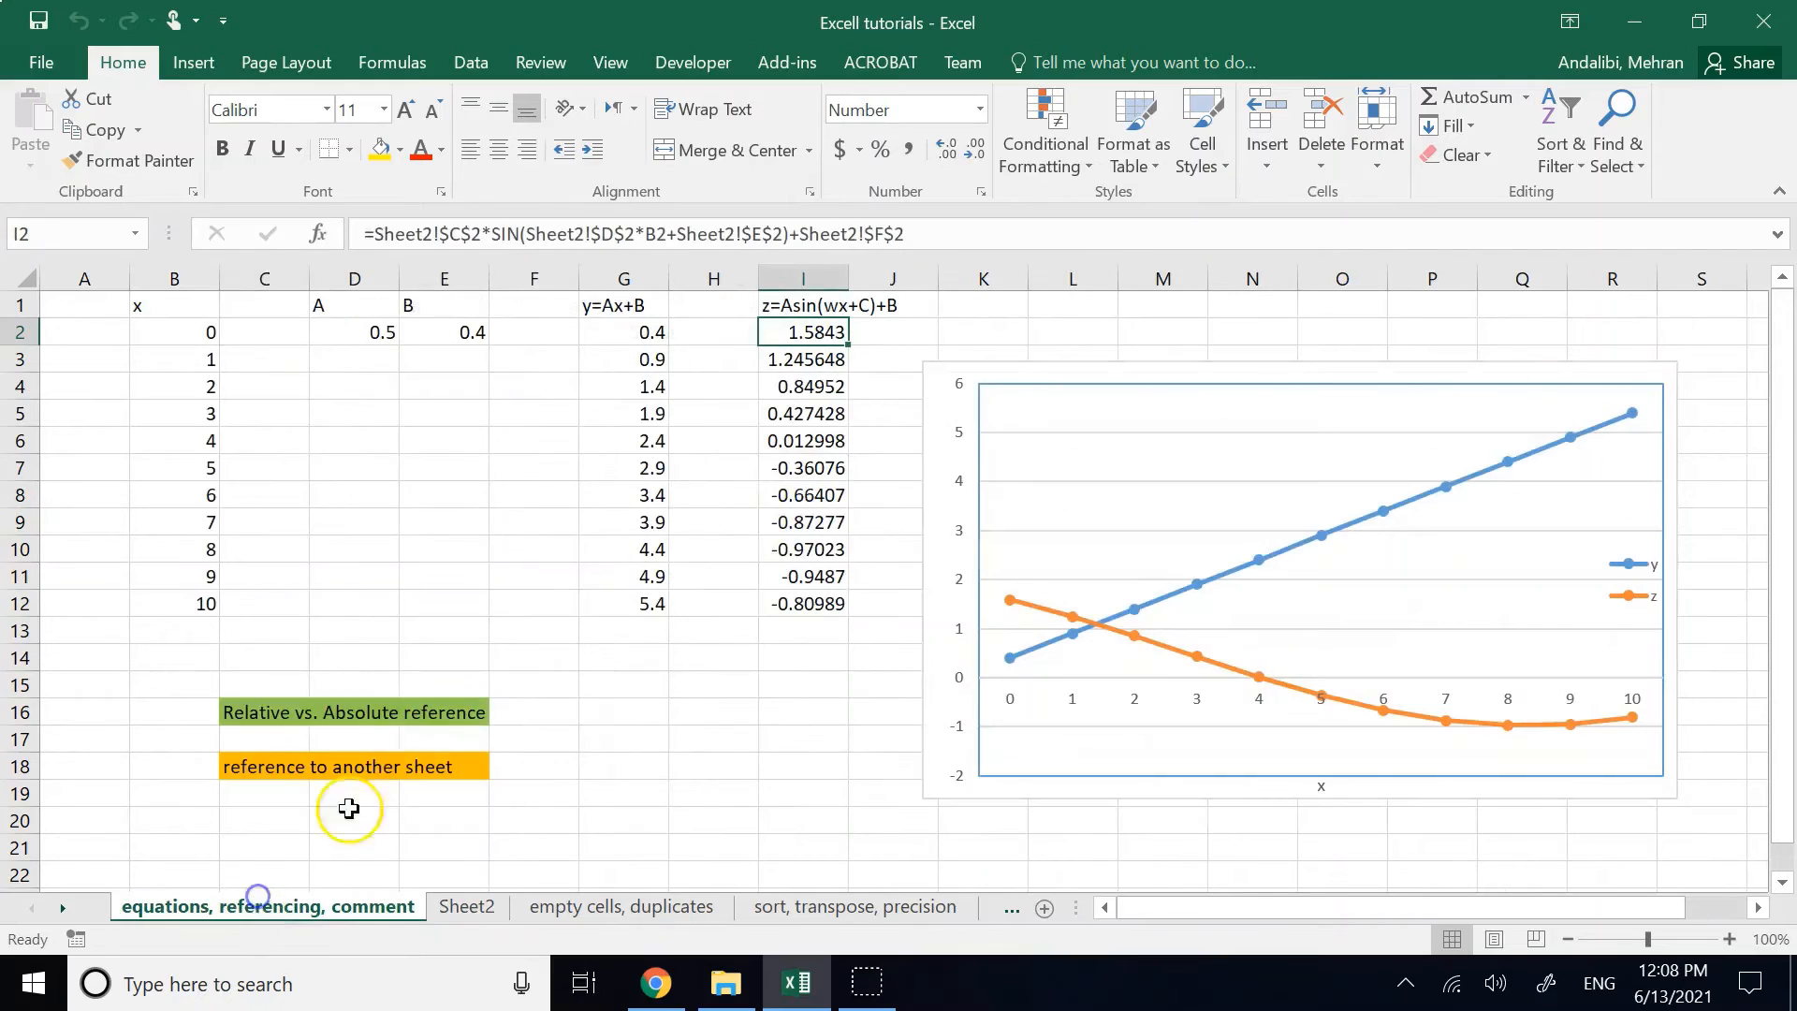
- Inspect the Sheet2!$C$2 cross-sheet reference within the z formula in cell I2, leaving the formula as it is
left_click(754, 672)
left_click(807, 335)
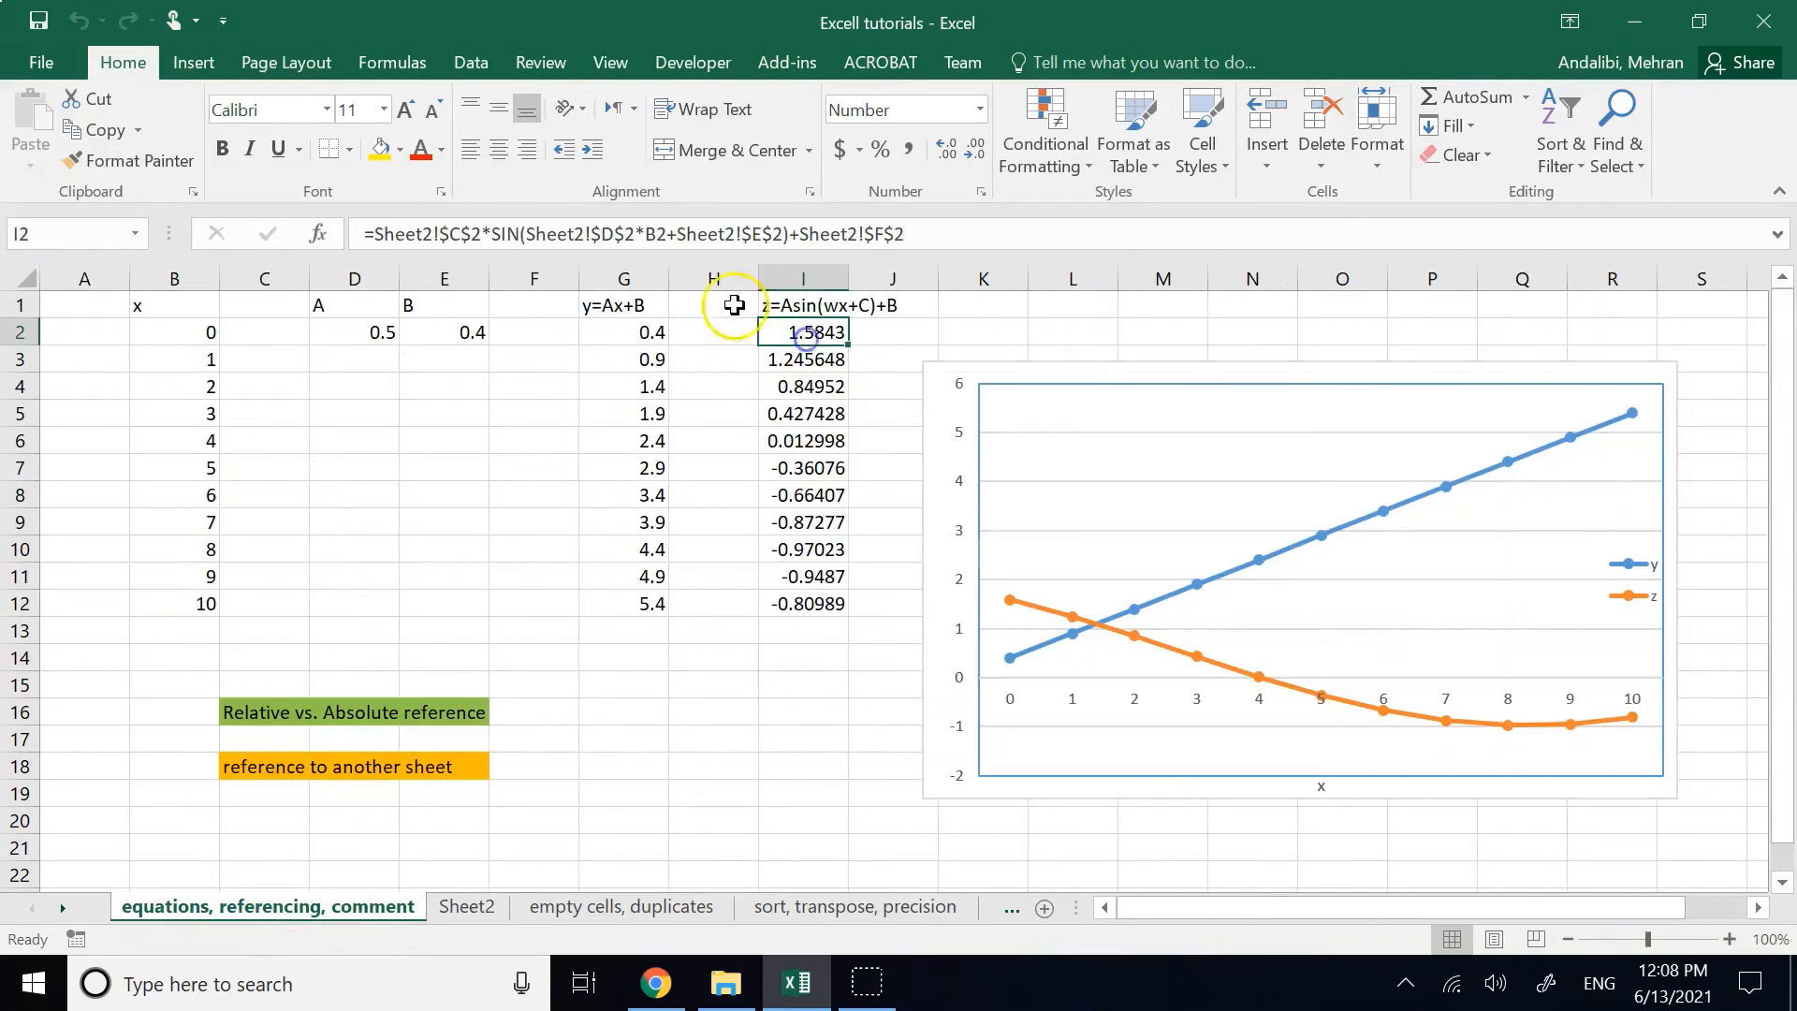
left_click_drag(481, 234, 378, 237)
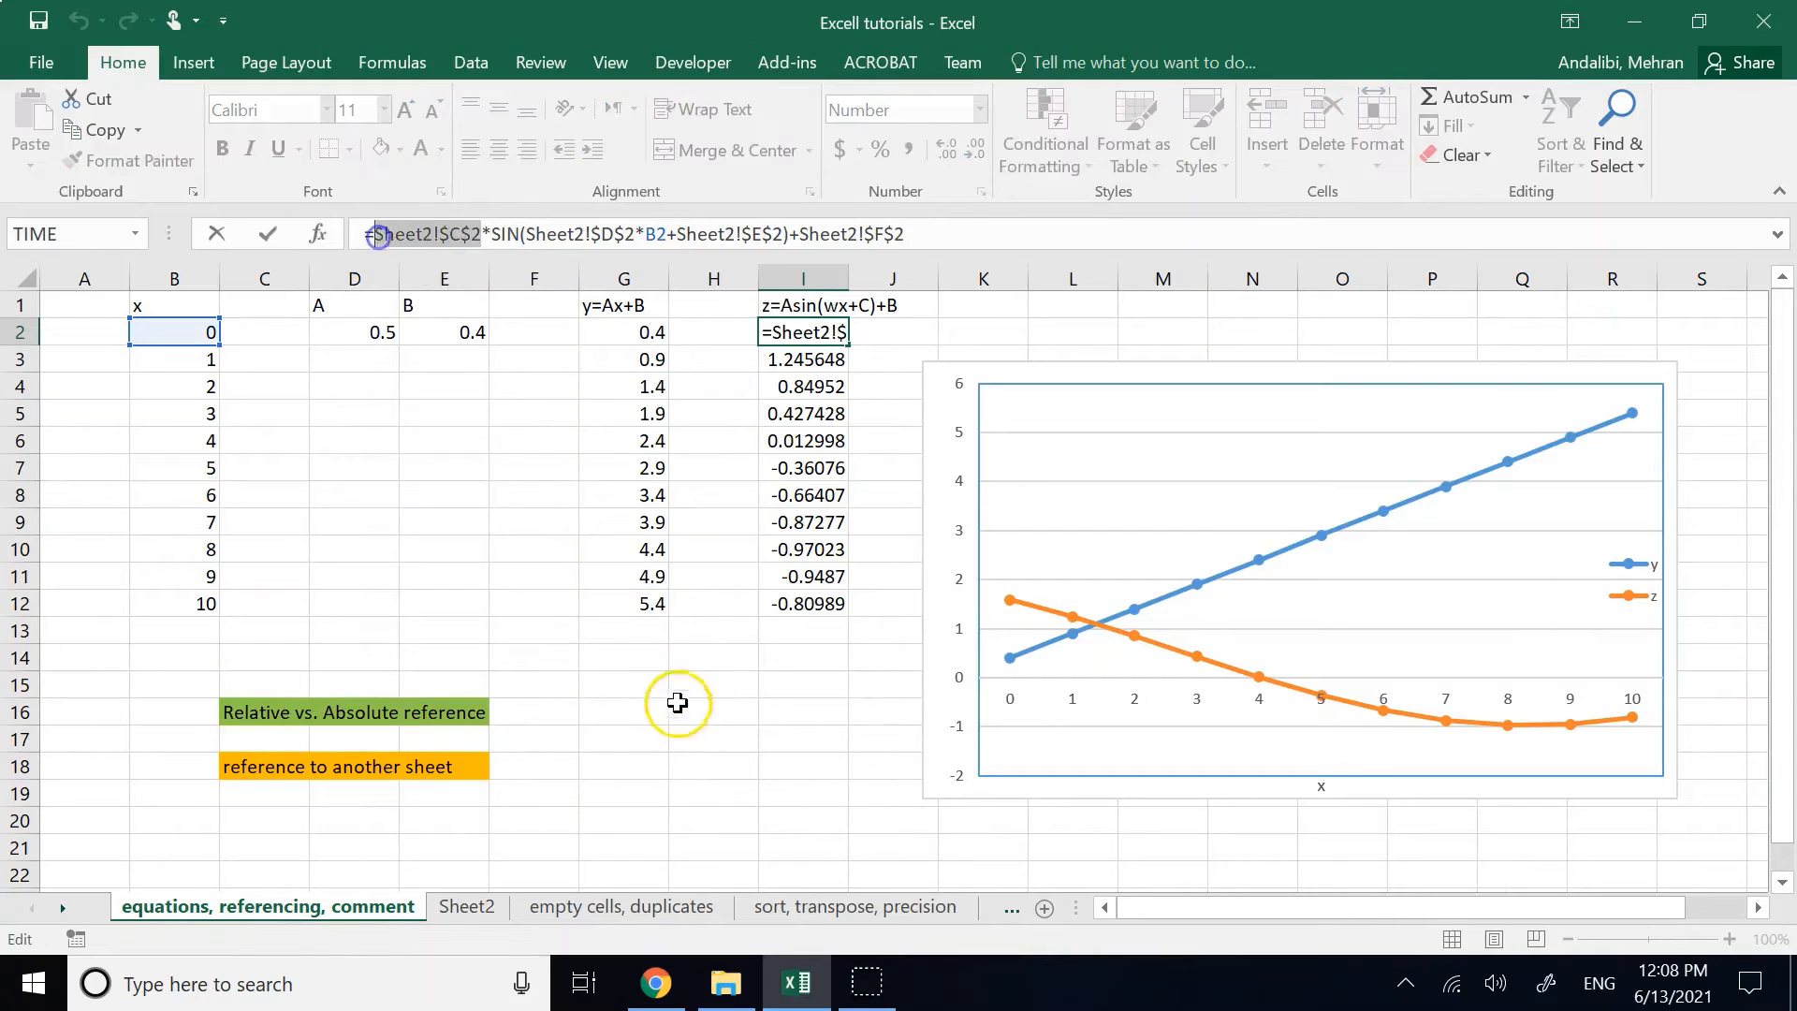
left_click(437, 233)
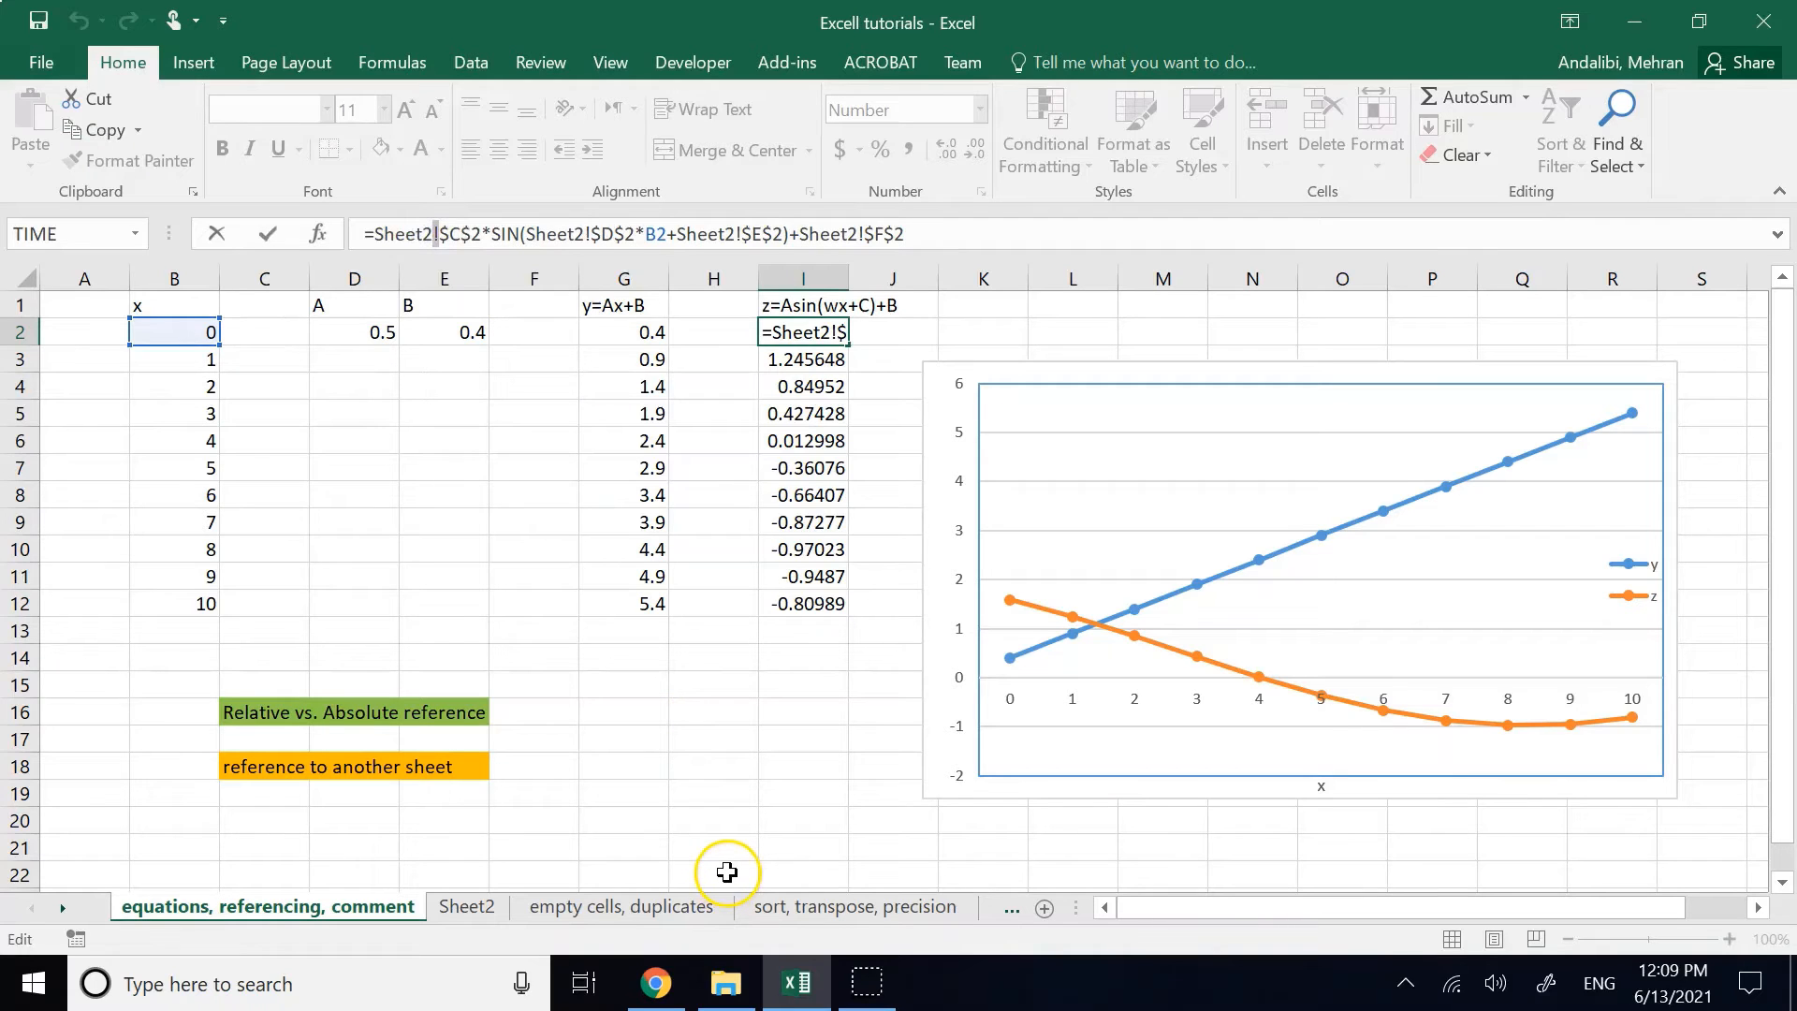
left_click(458, 416)
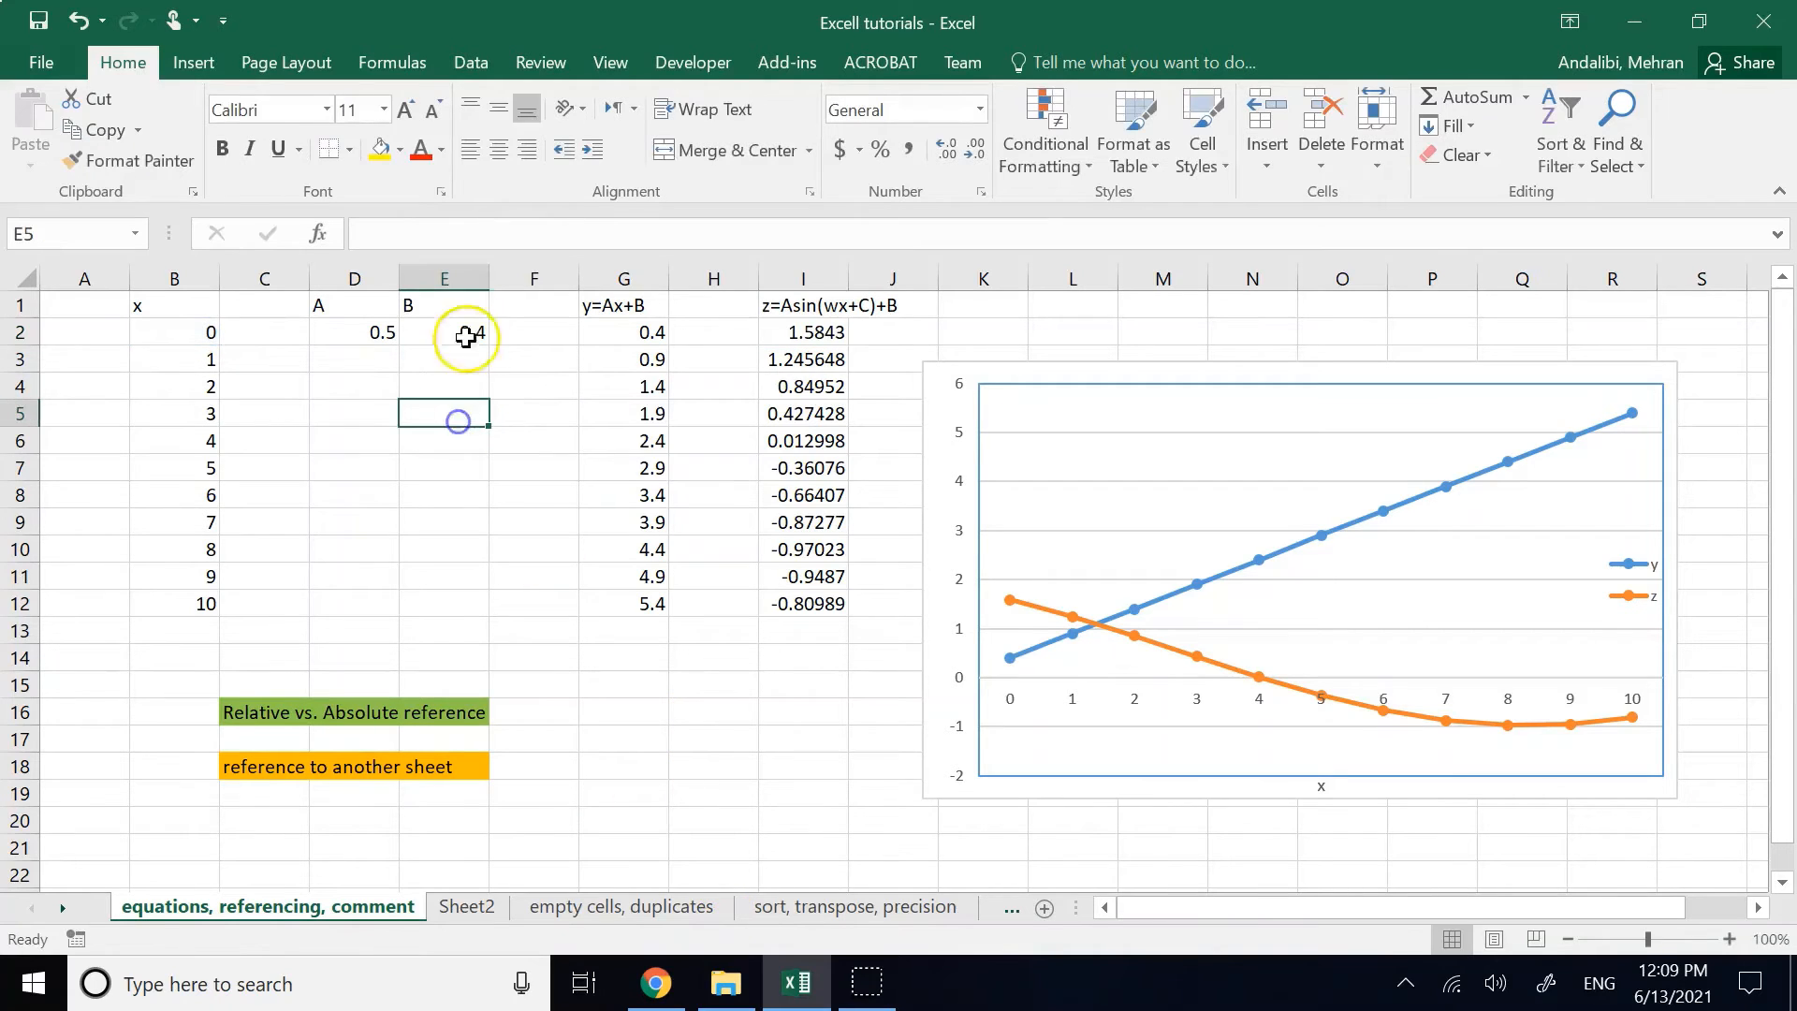
left_click(760, 333)
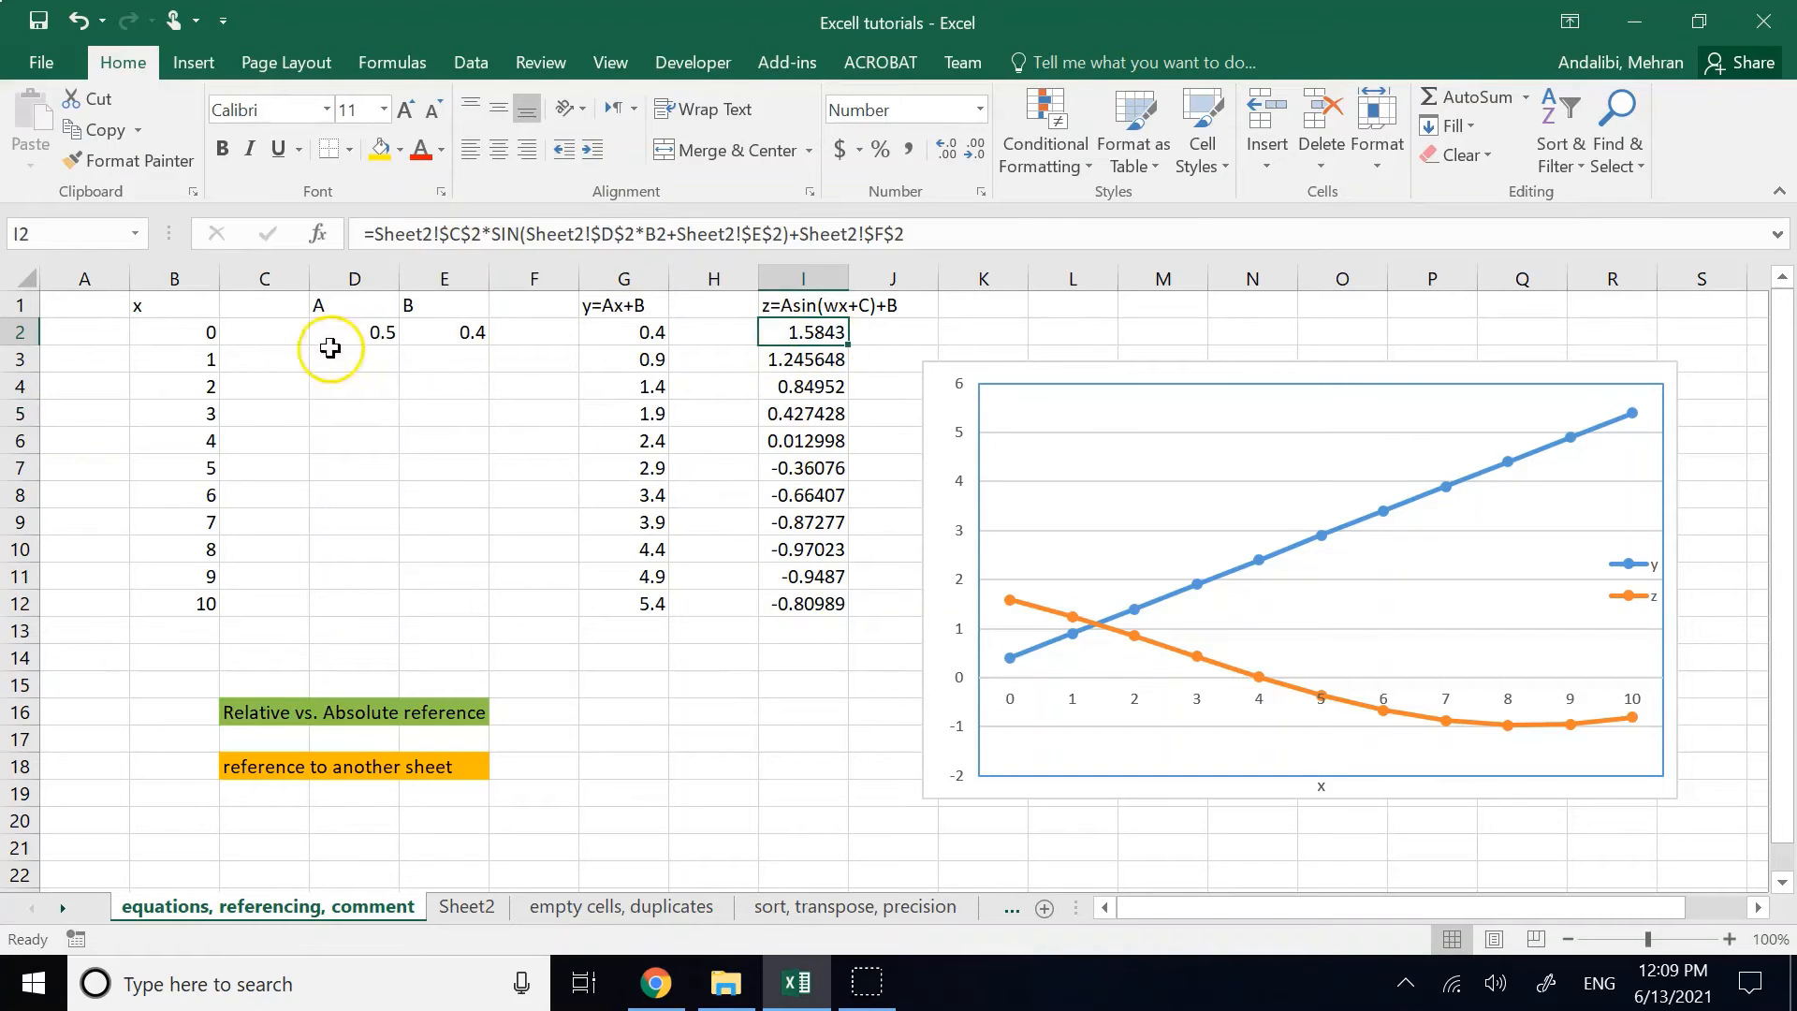
- Compare the amplitude cell on Sheet2 with the Sheet2! prefix in the I2 formula, leaving the formula as it is
left_click(479, 905)
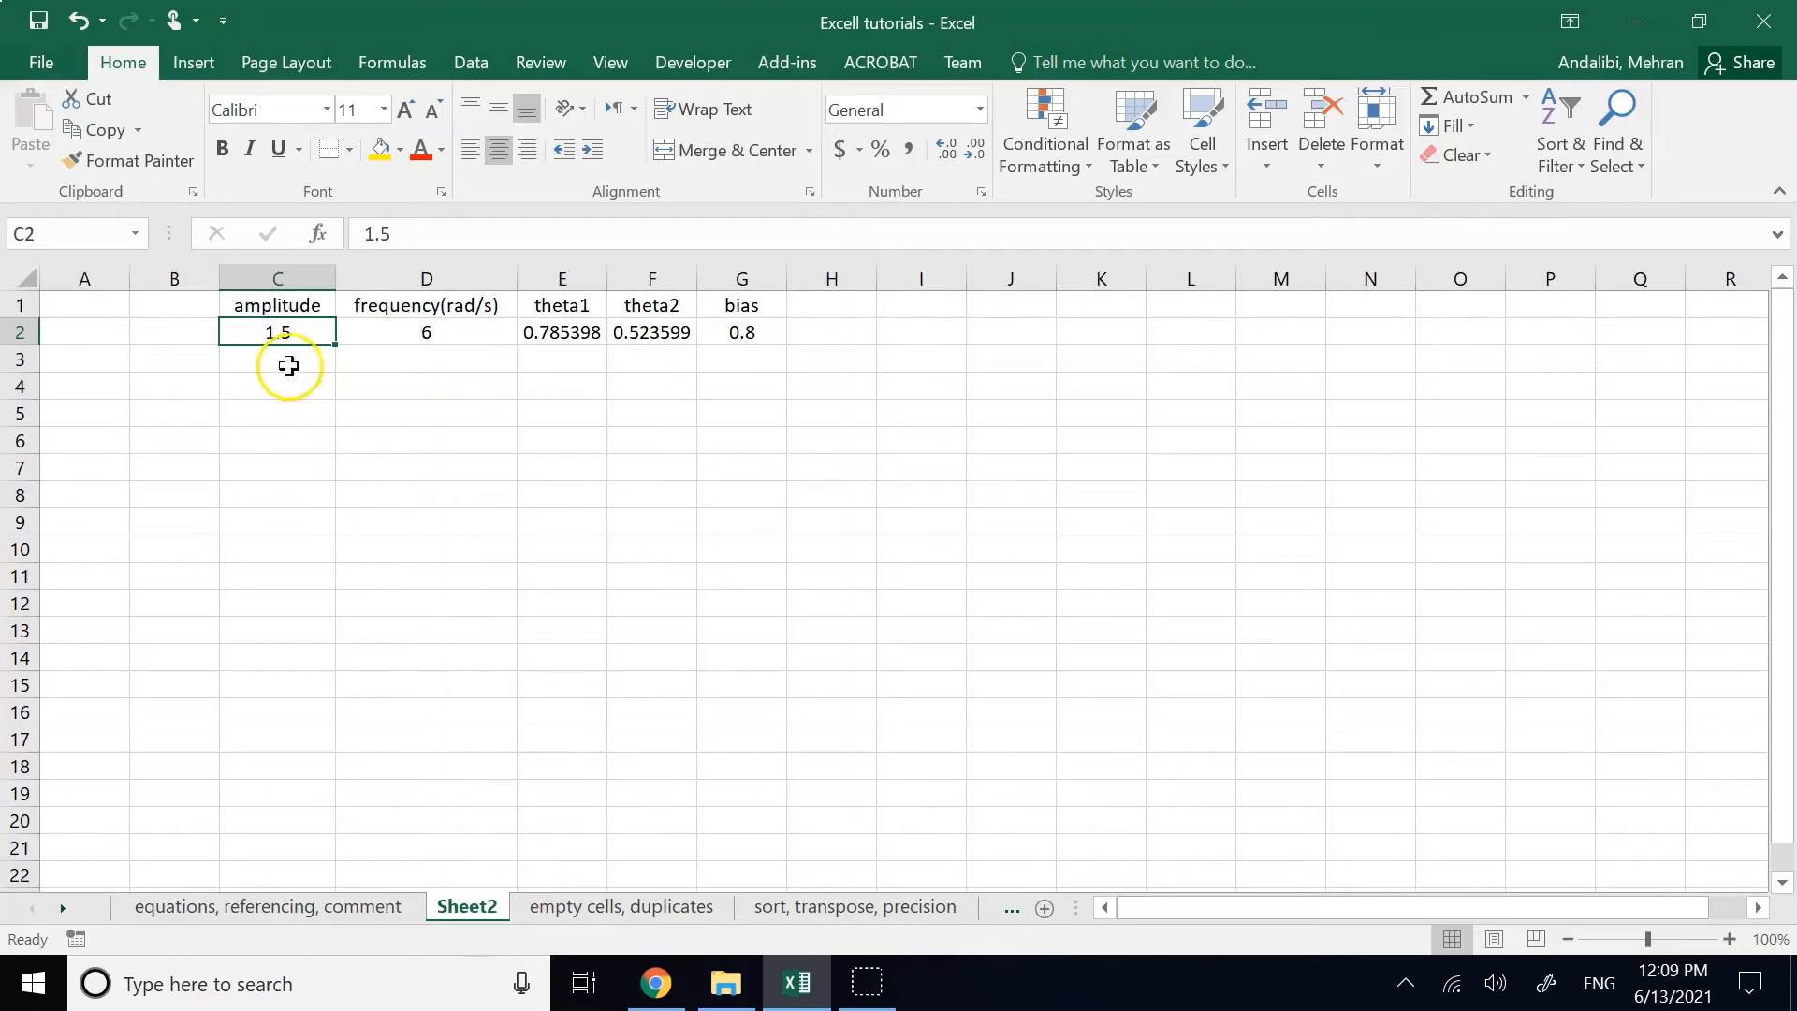
left_click(348, 906)
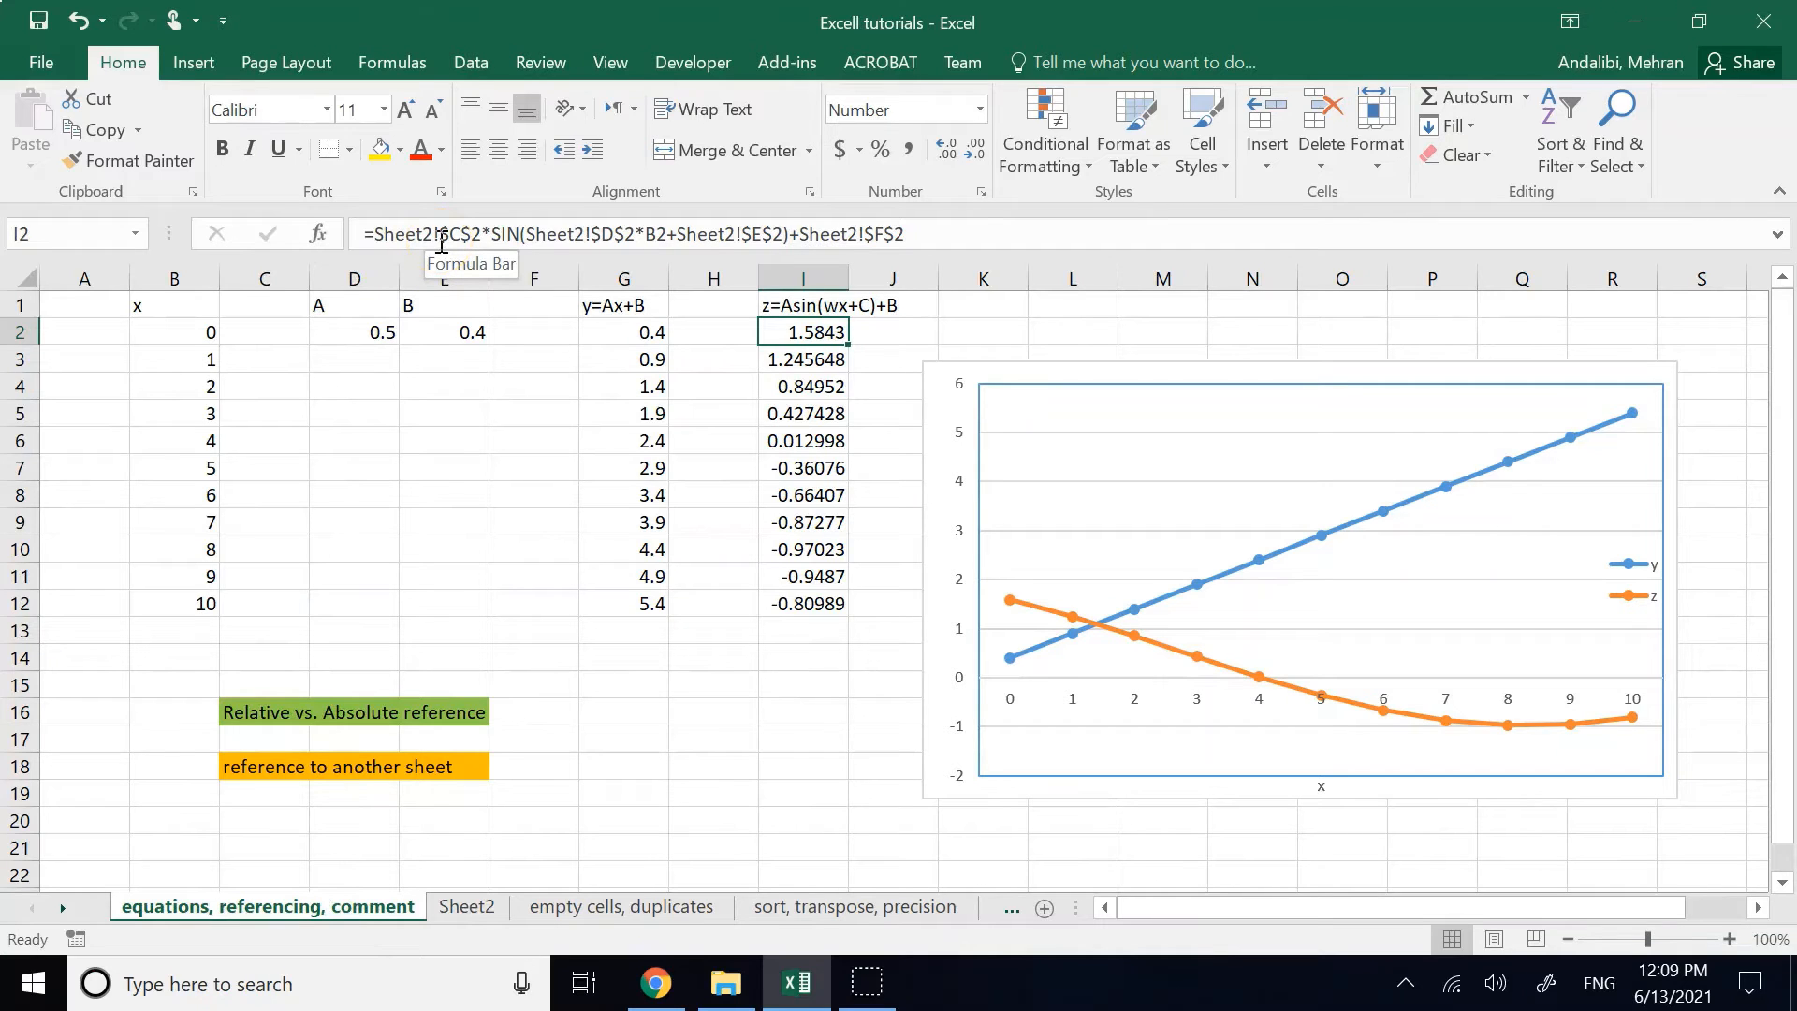
left_click(378, 244)
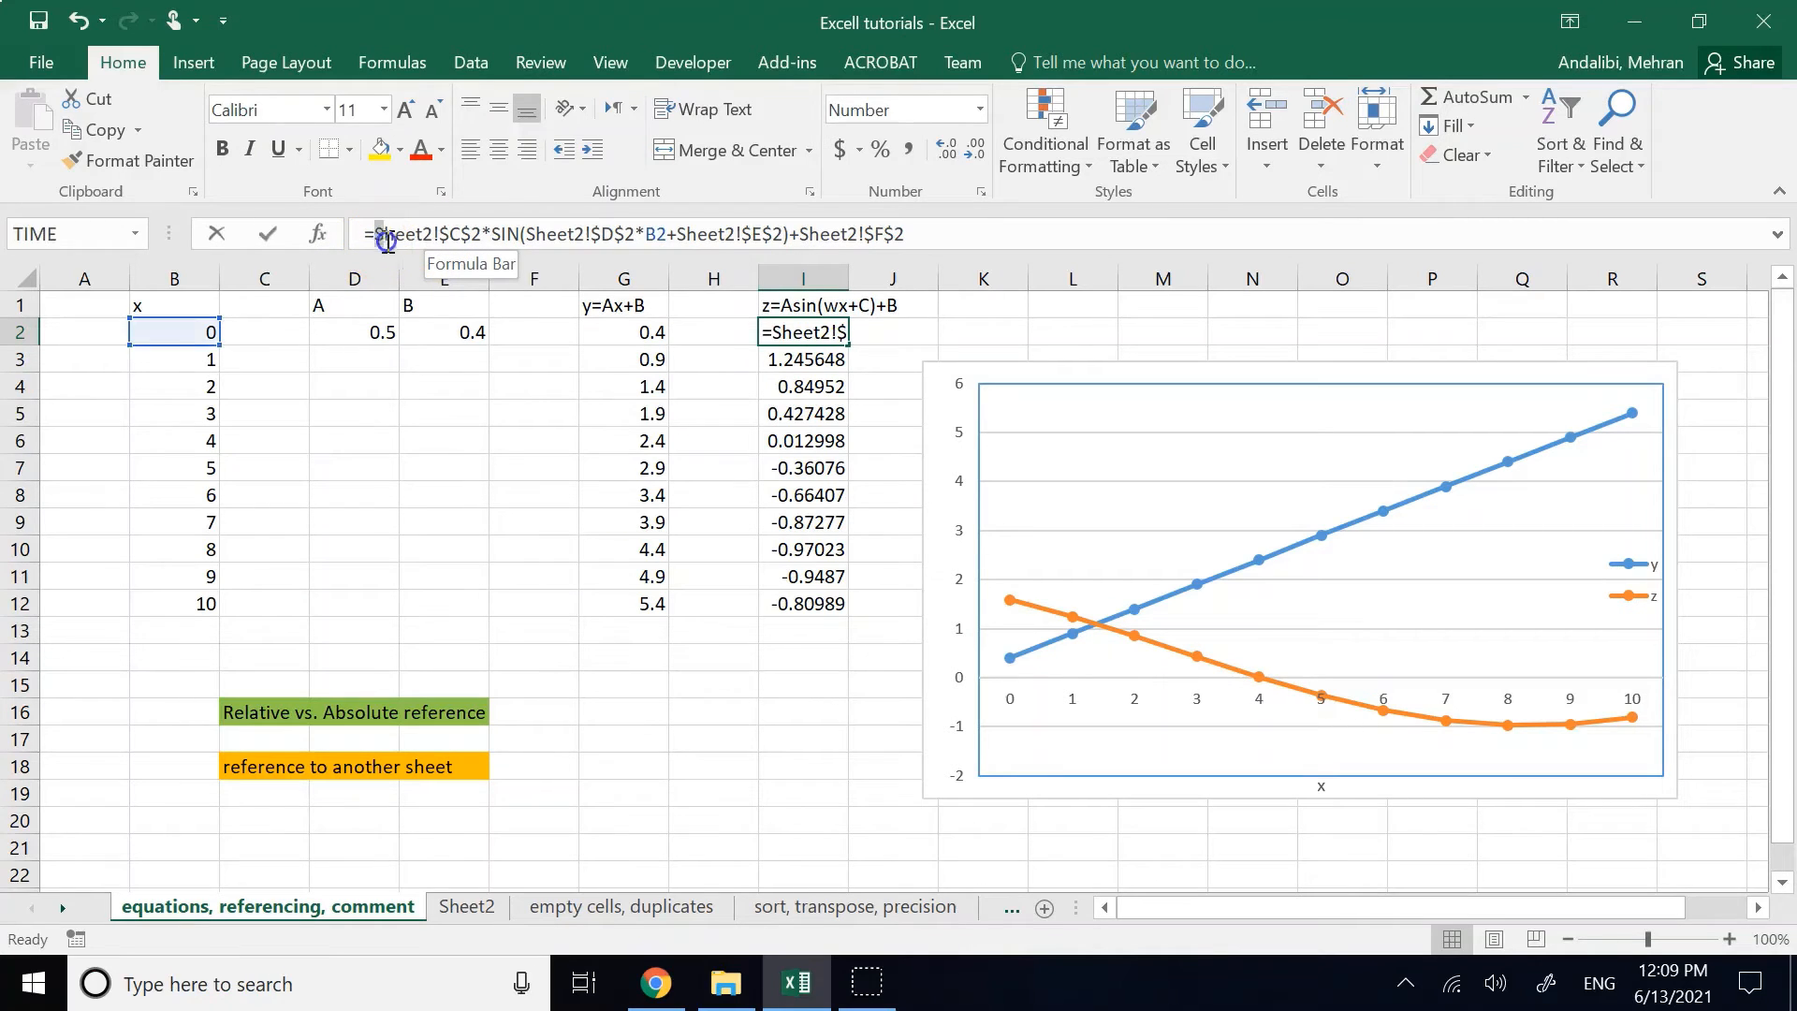
left_click_drag(426, 237, 423, 237)
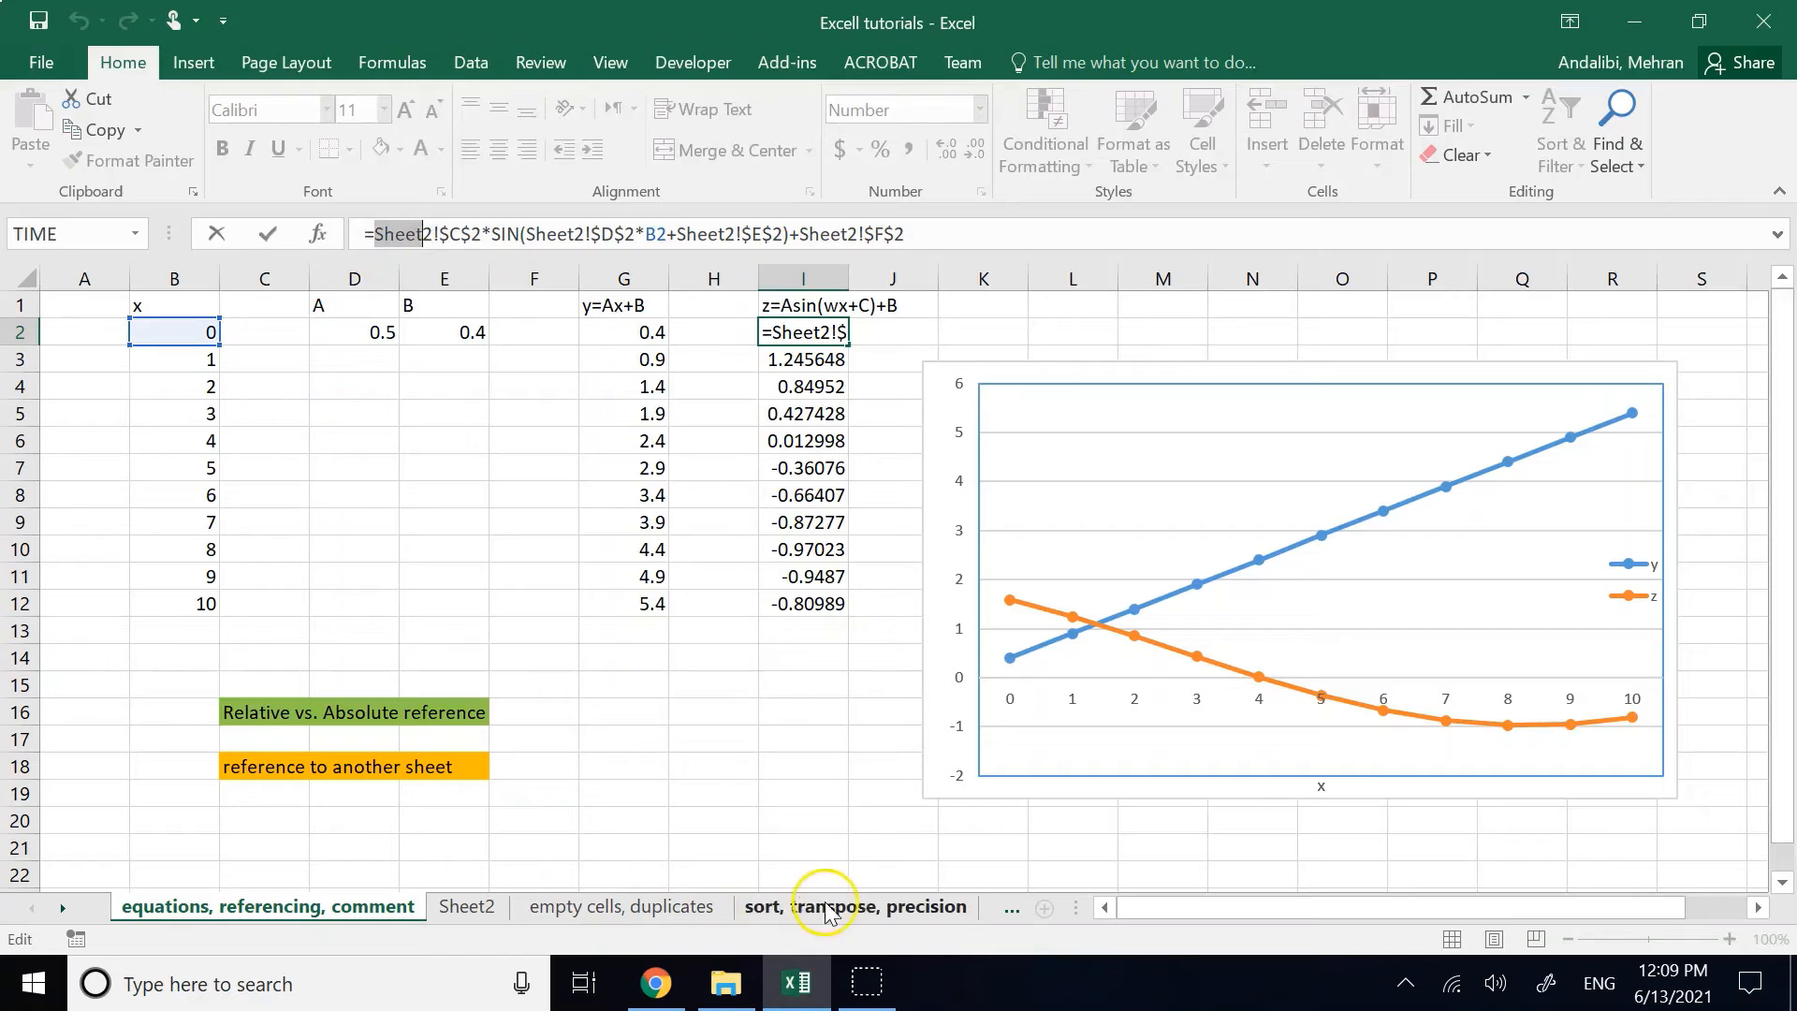
left_click(444, 385)
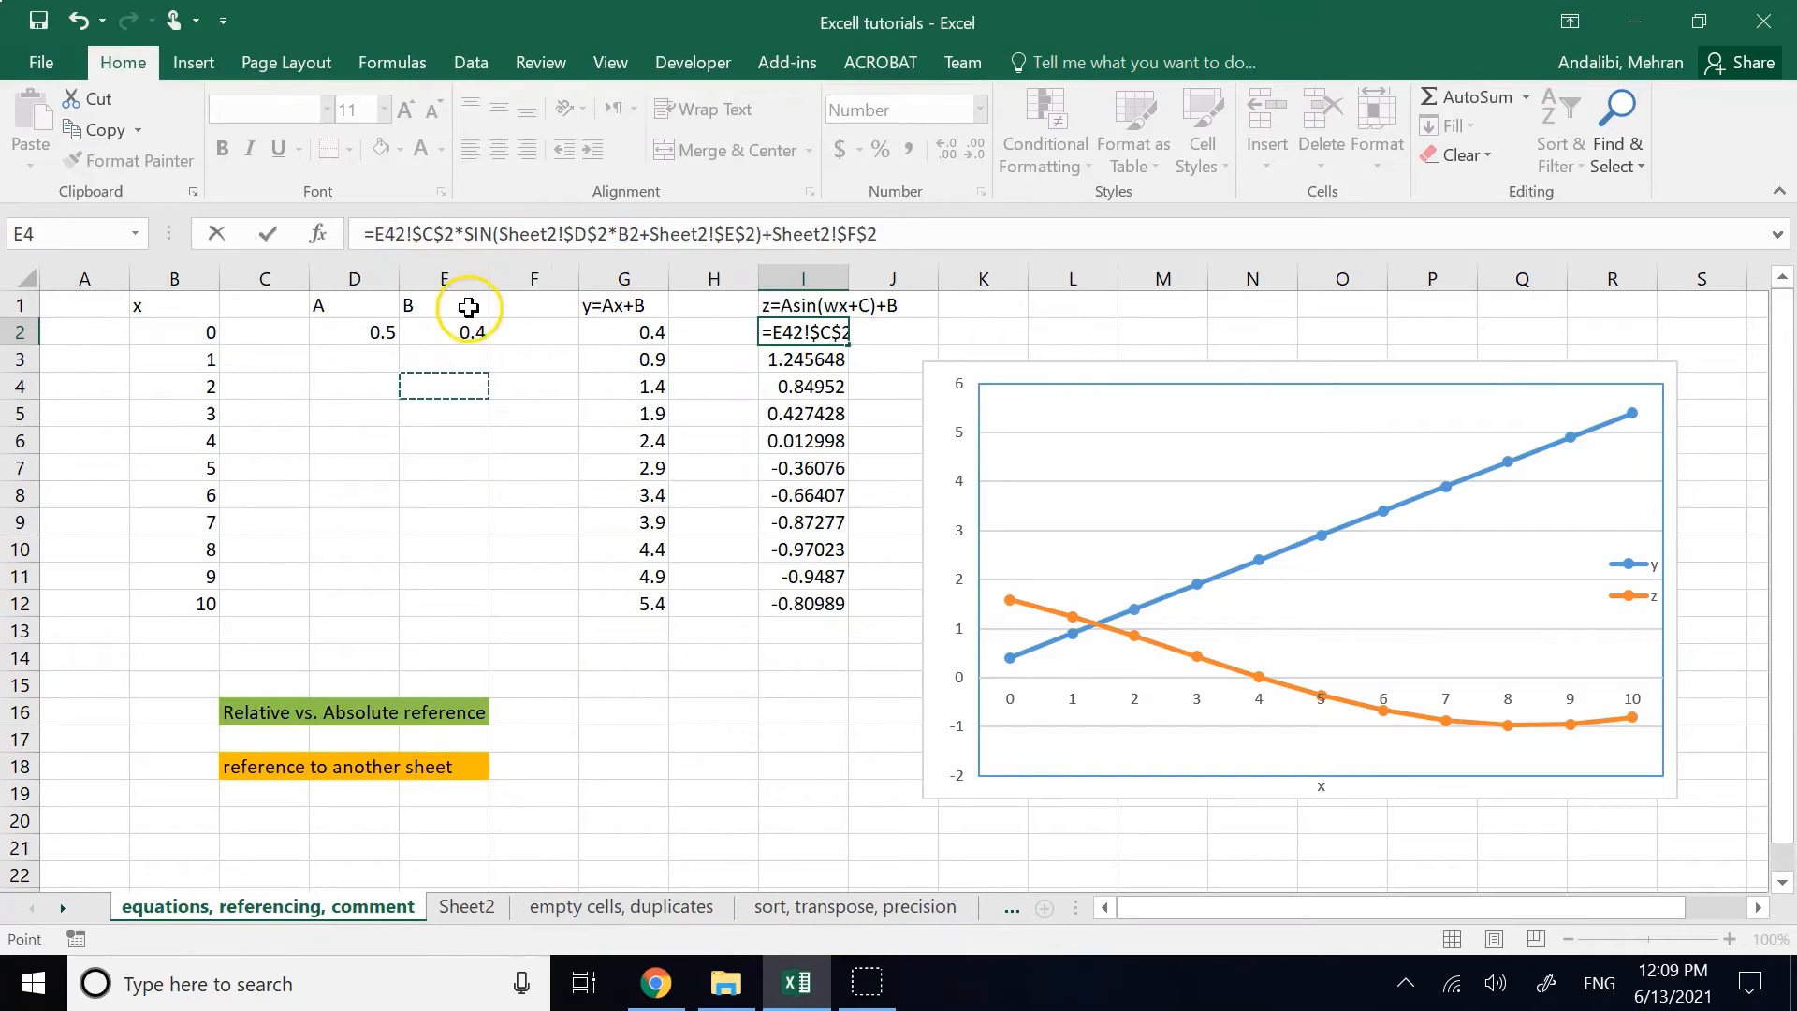
key("Escape")
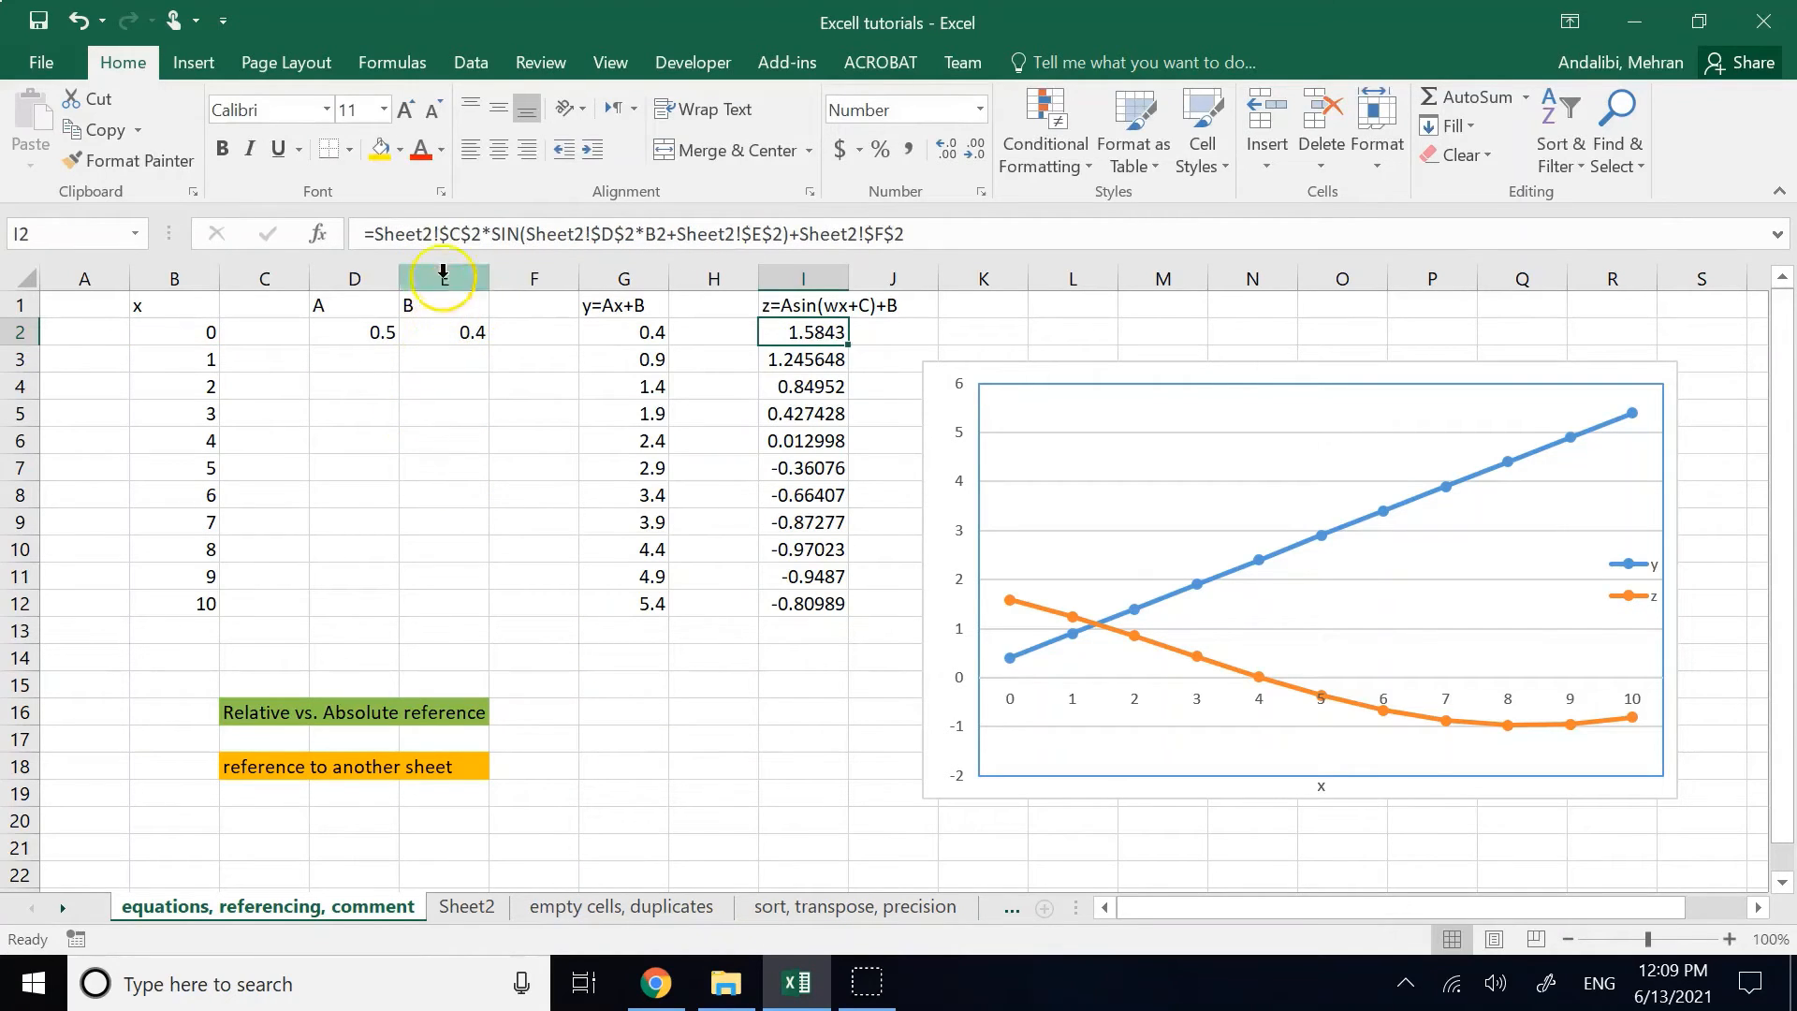
left_click(443, 243)
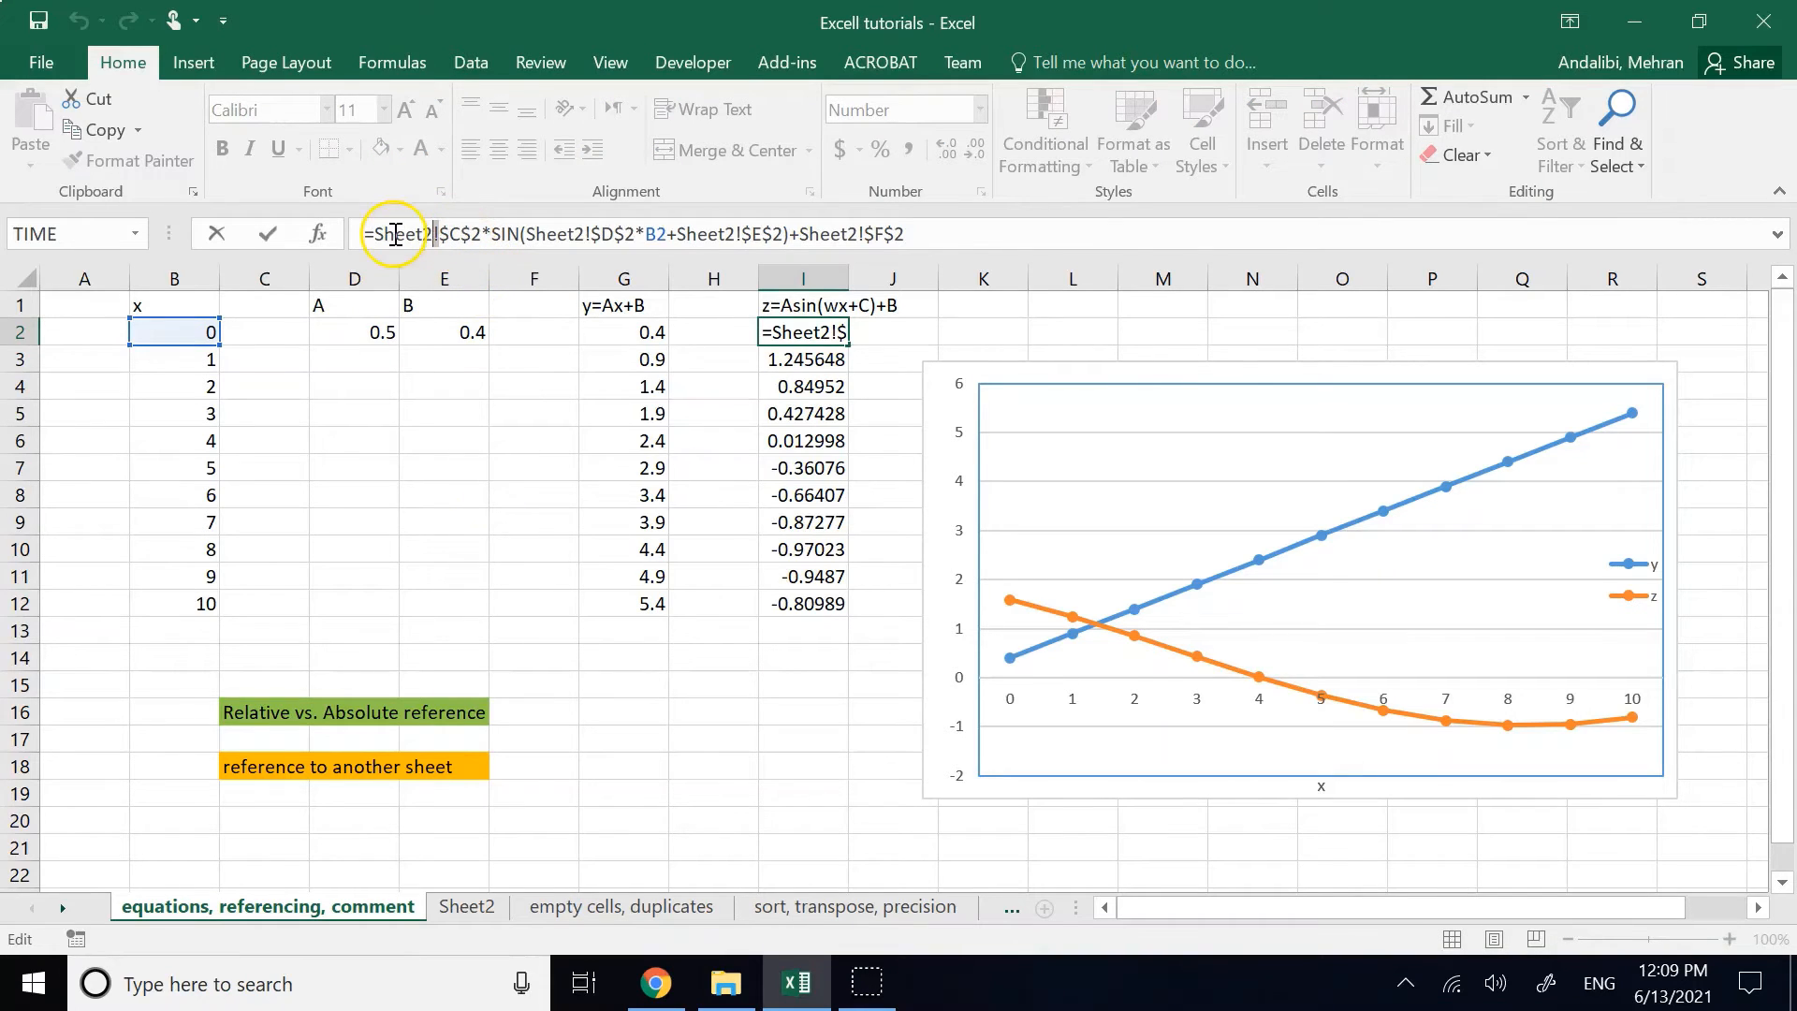
left_click(533, 440)
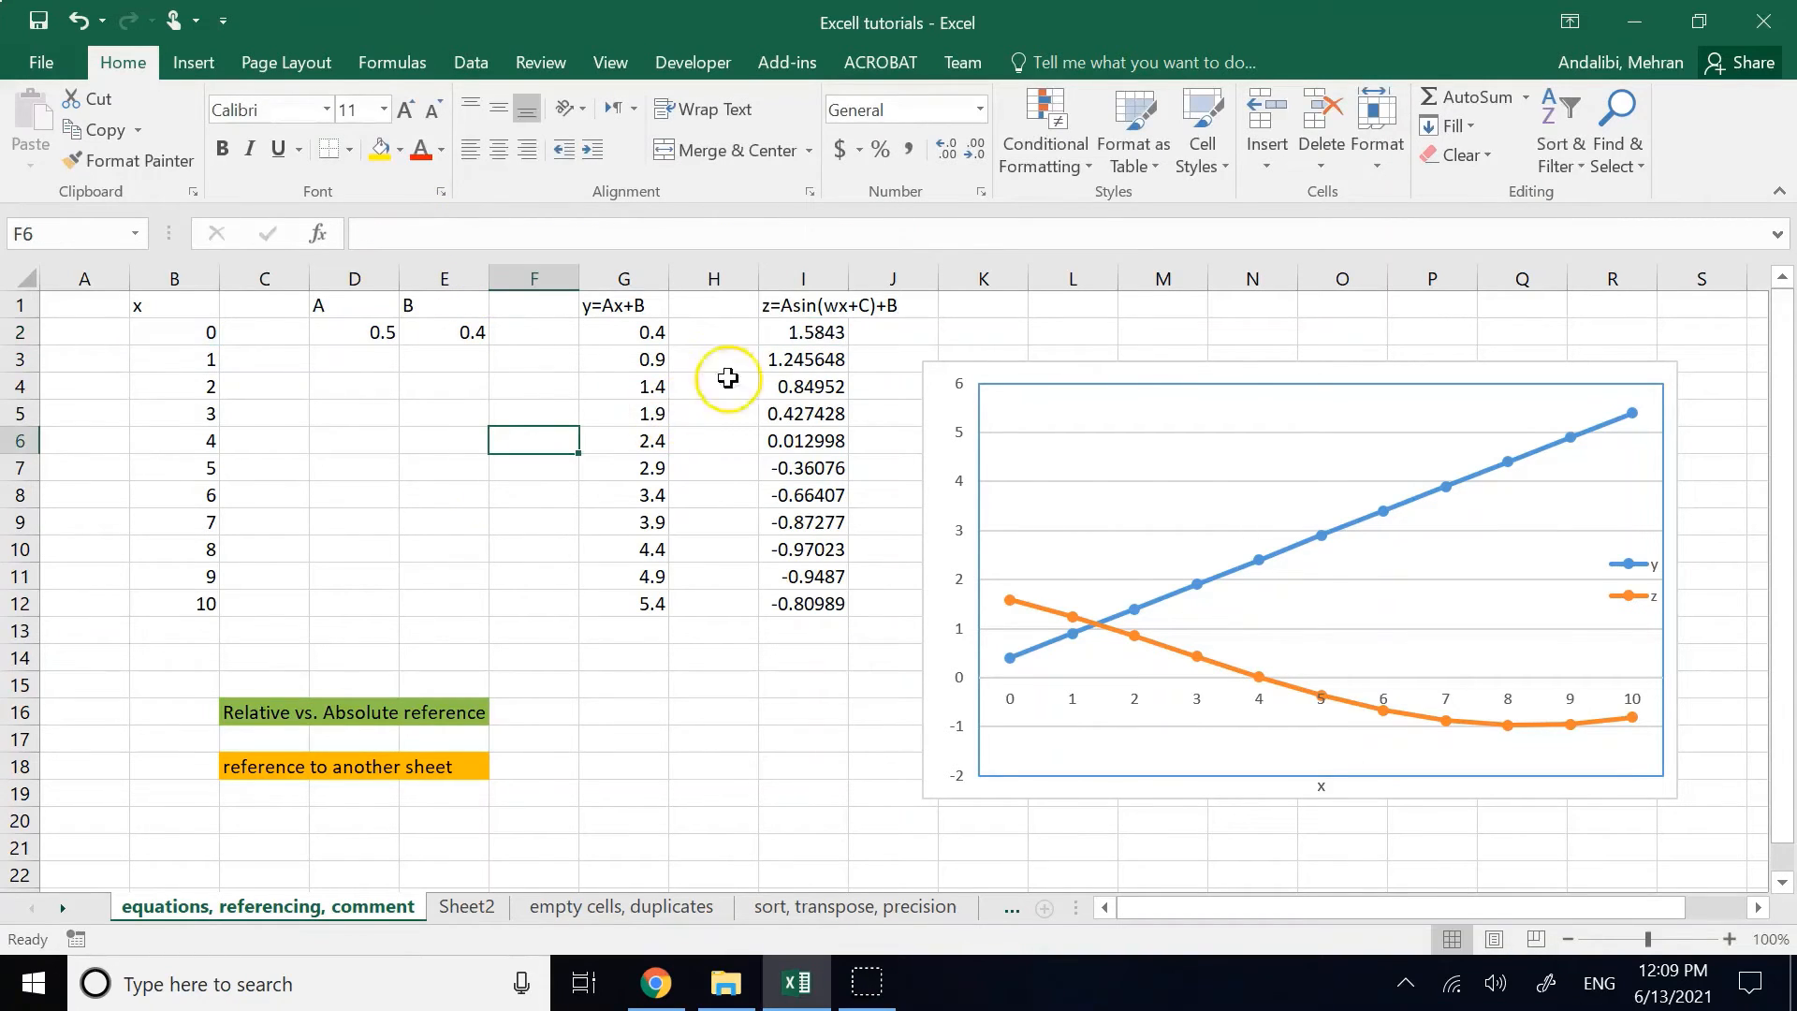
- Trace the frequency, phase and bias references in the I2 formula to Sheet2 and inspect its relative B2 reference
left_click(797, 334)
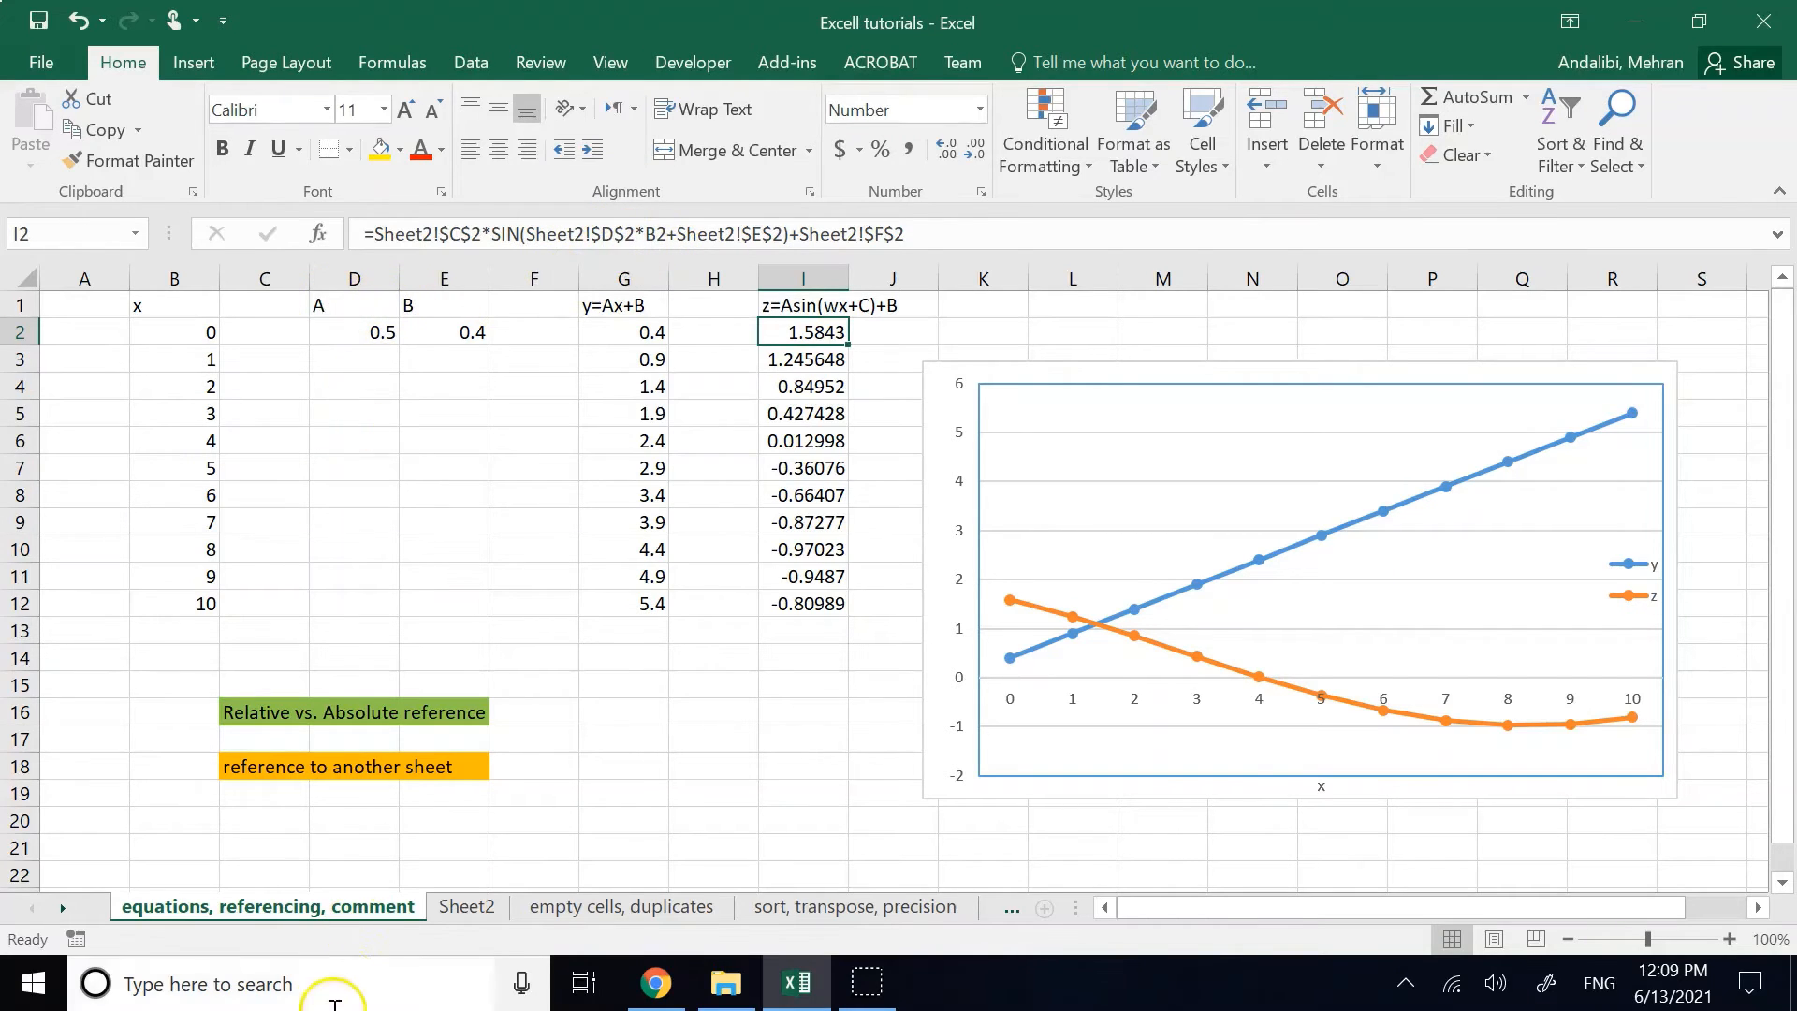
left_click(467, 904)
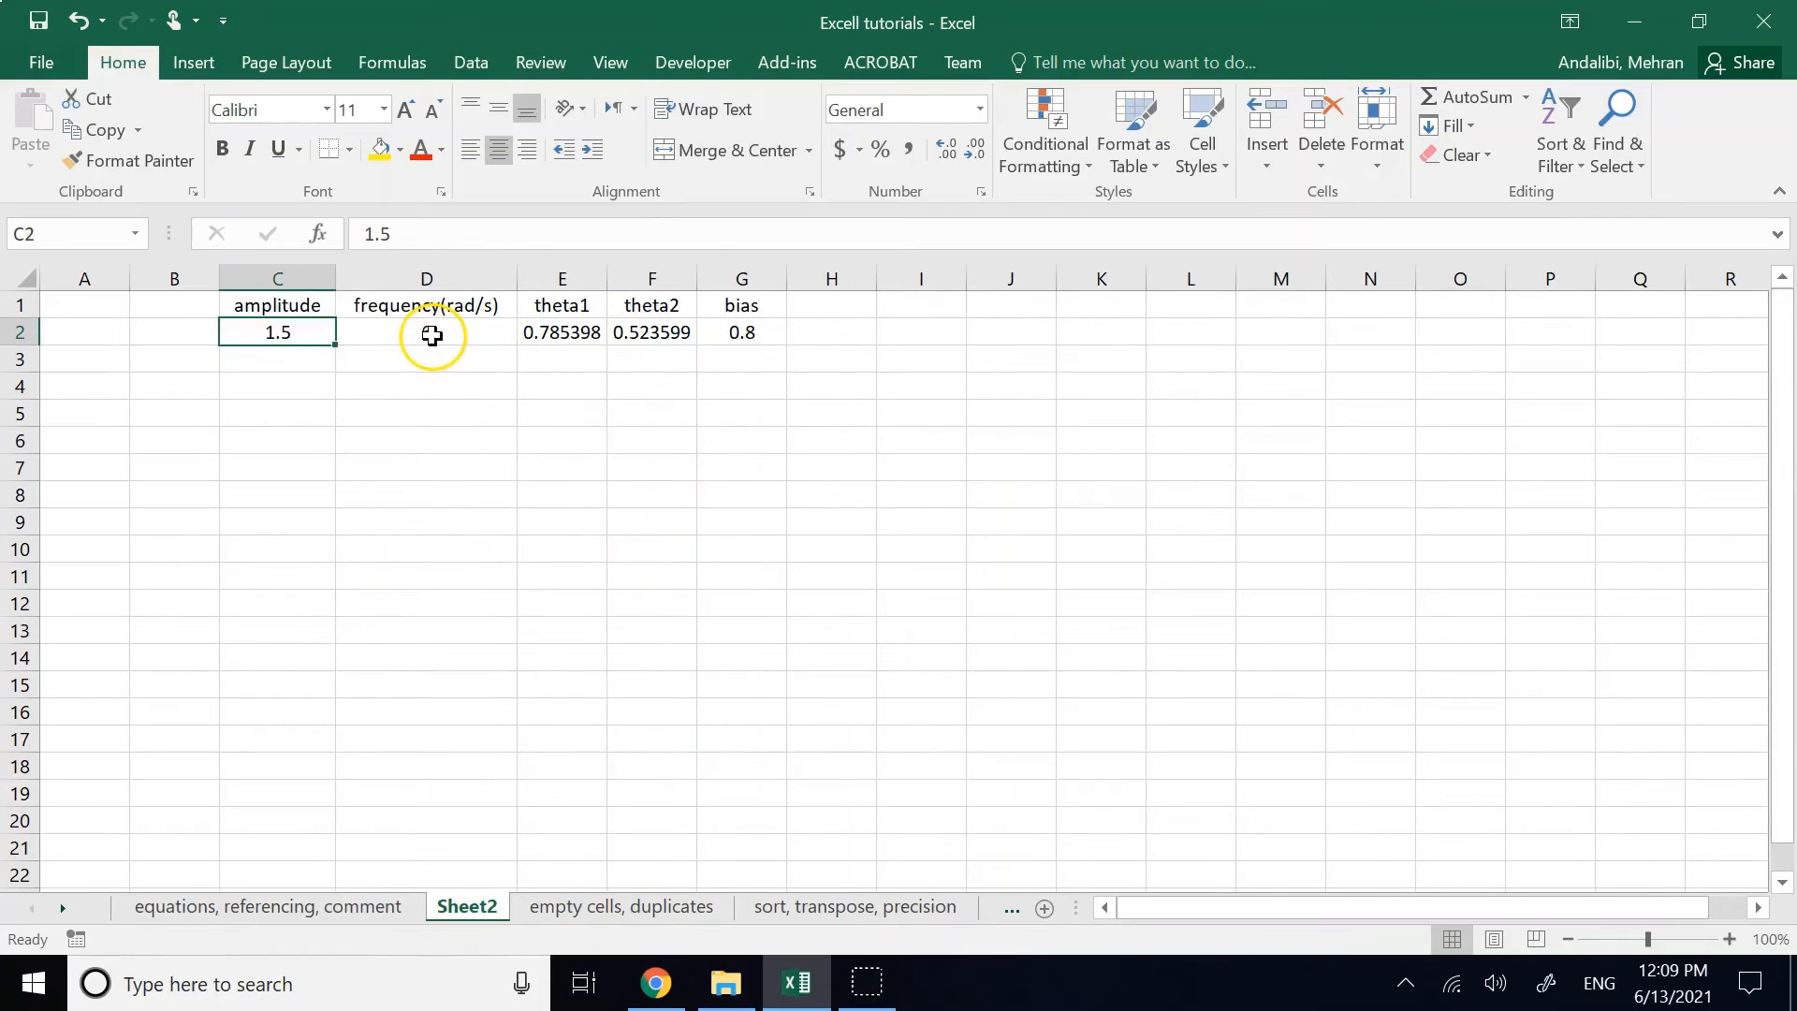
left_click(318, 906)
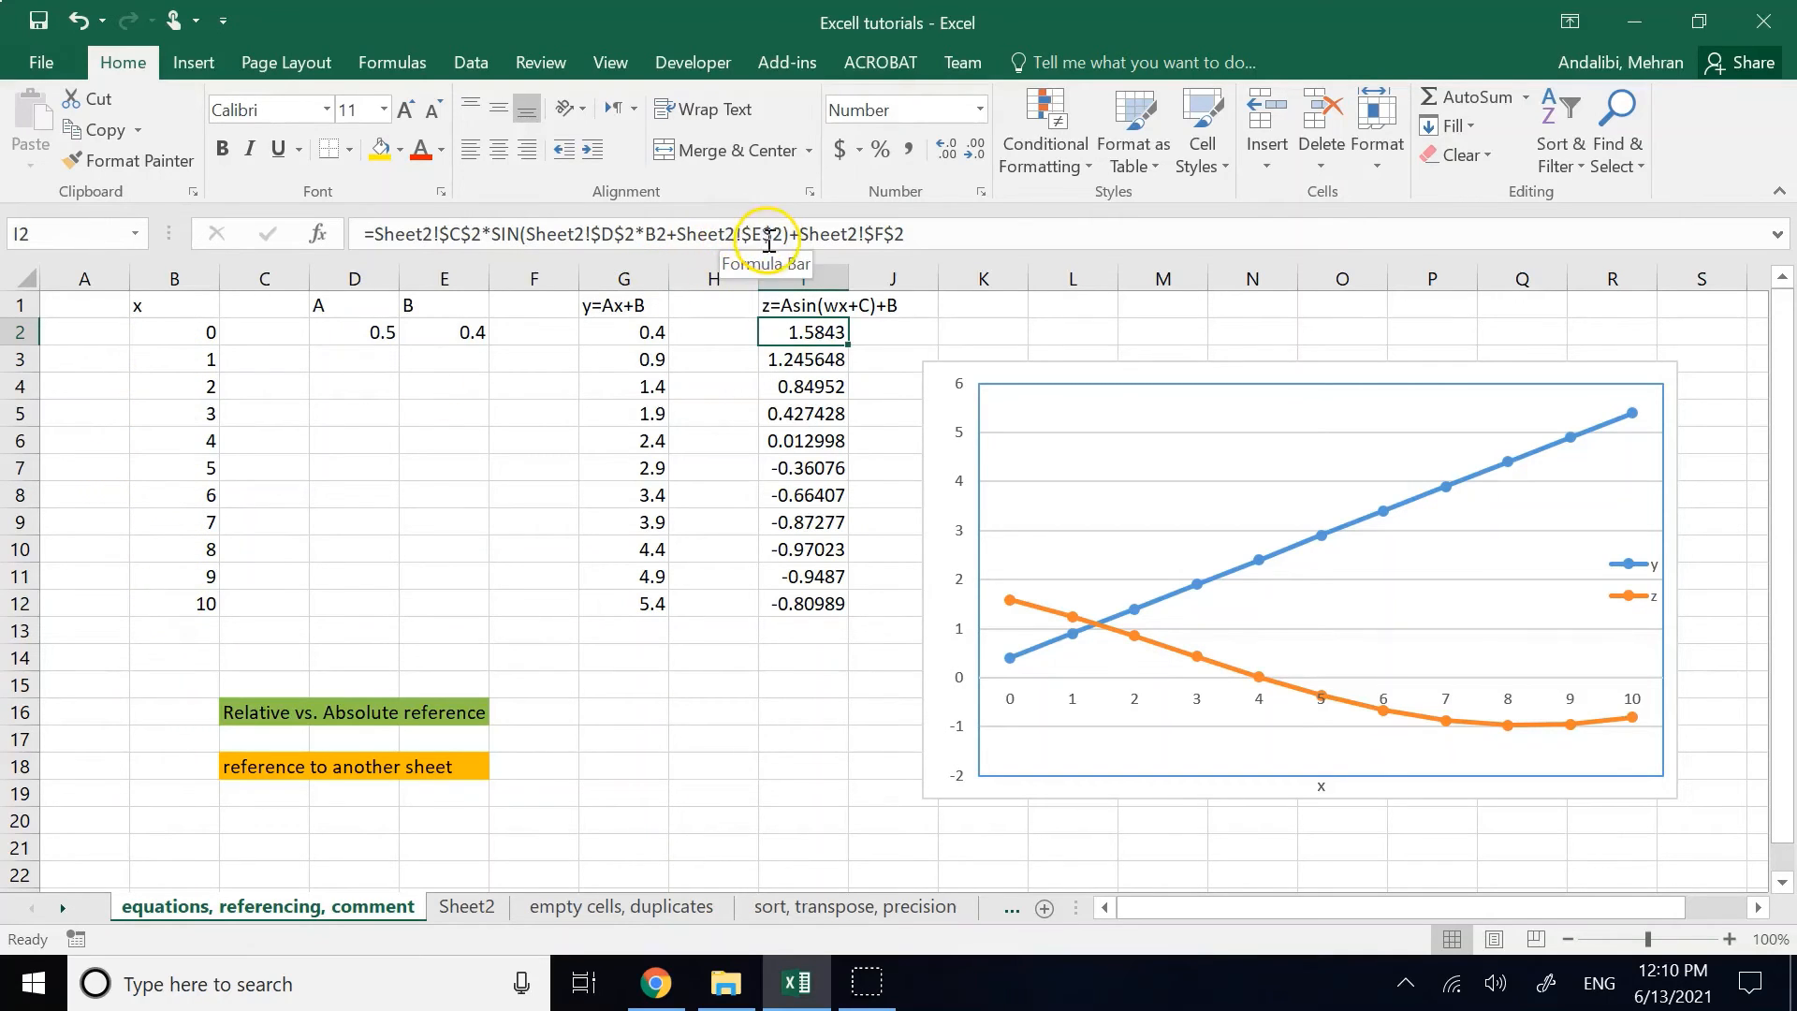
left_click(465, 906)
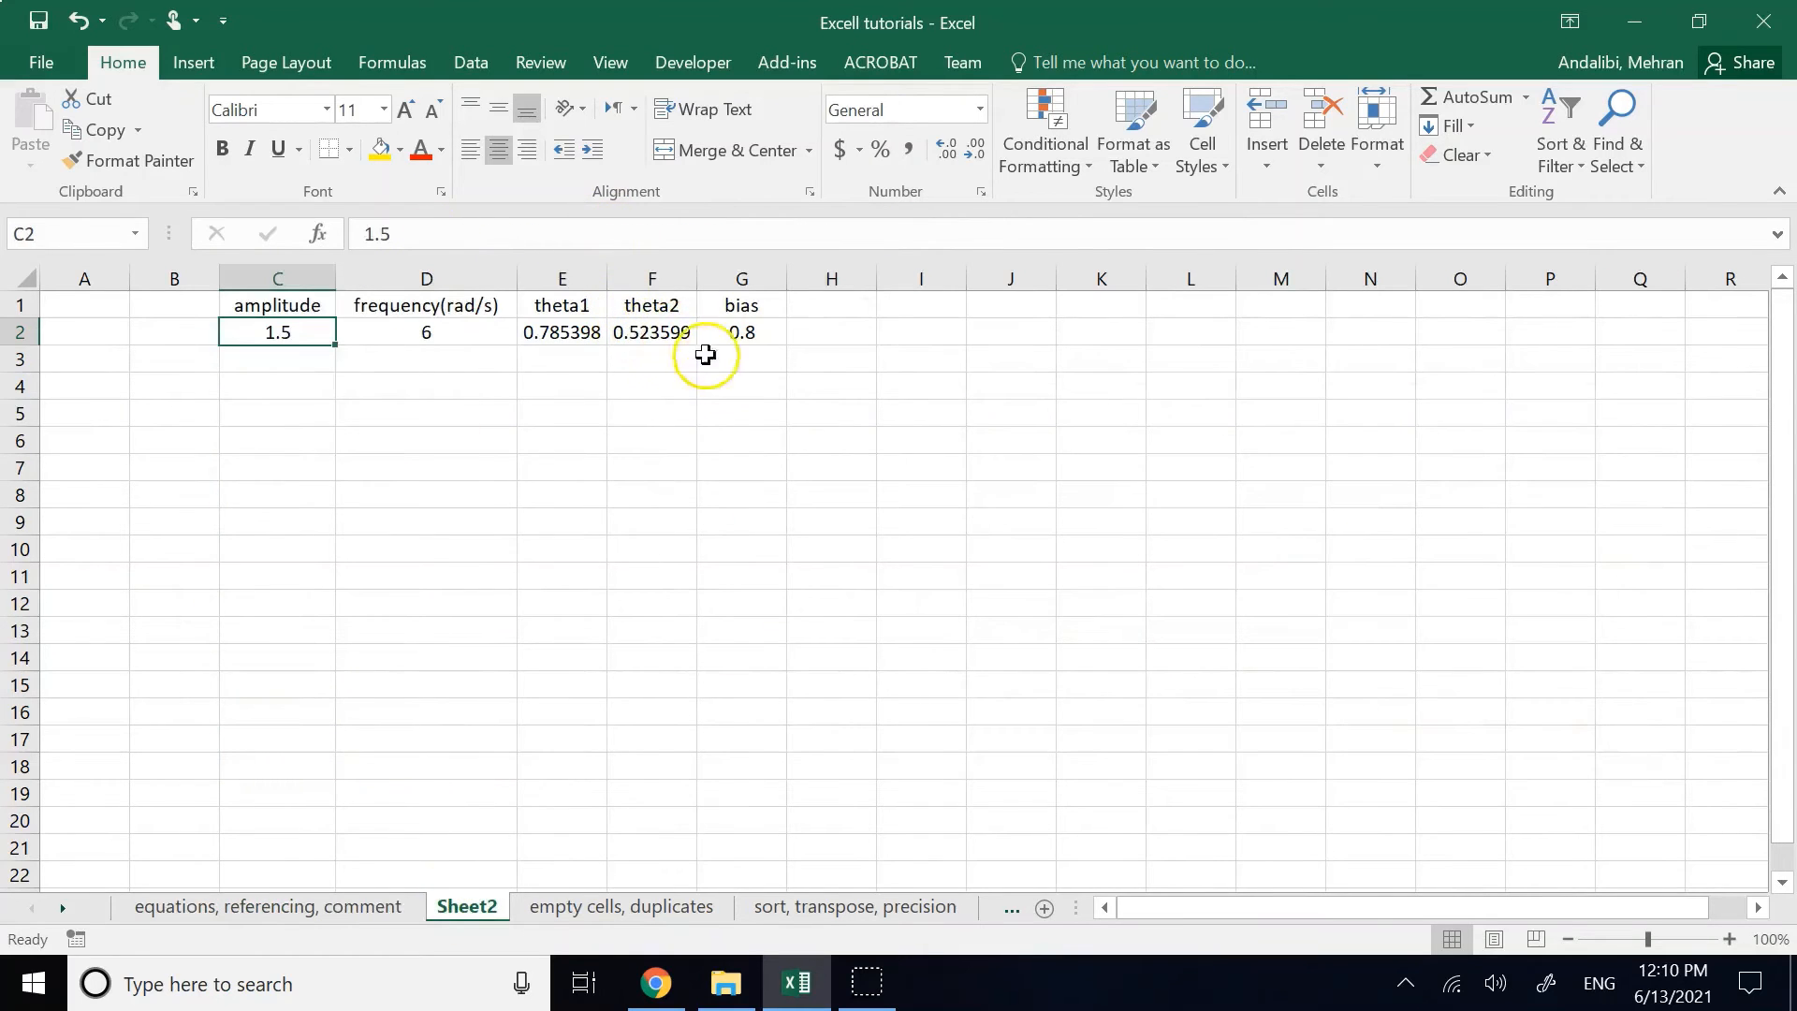
left_click(346, 907)
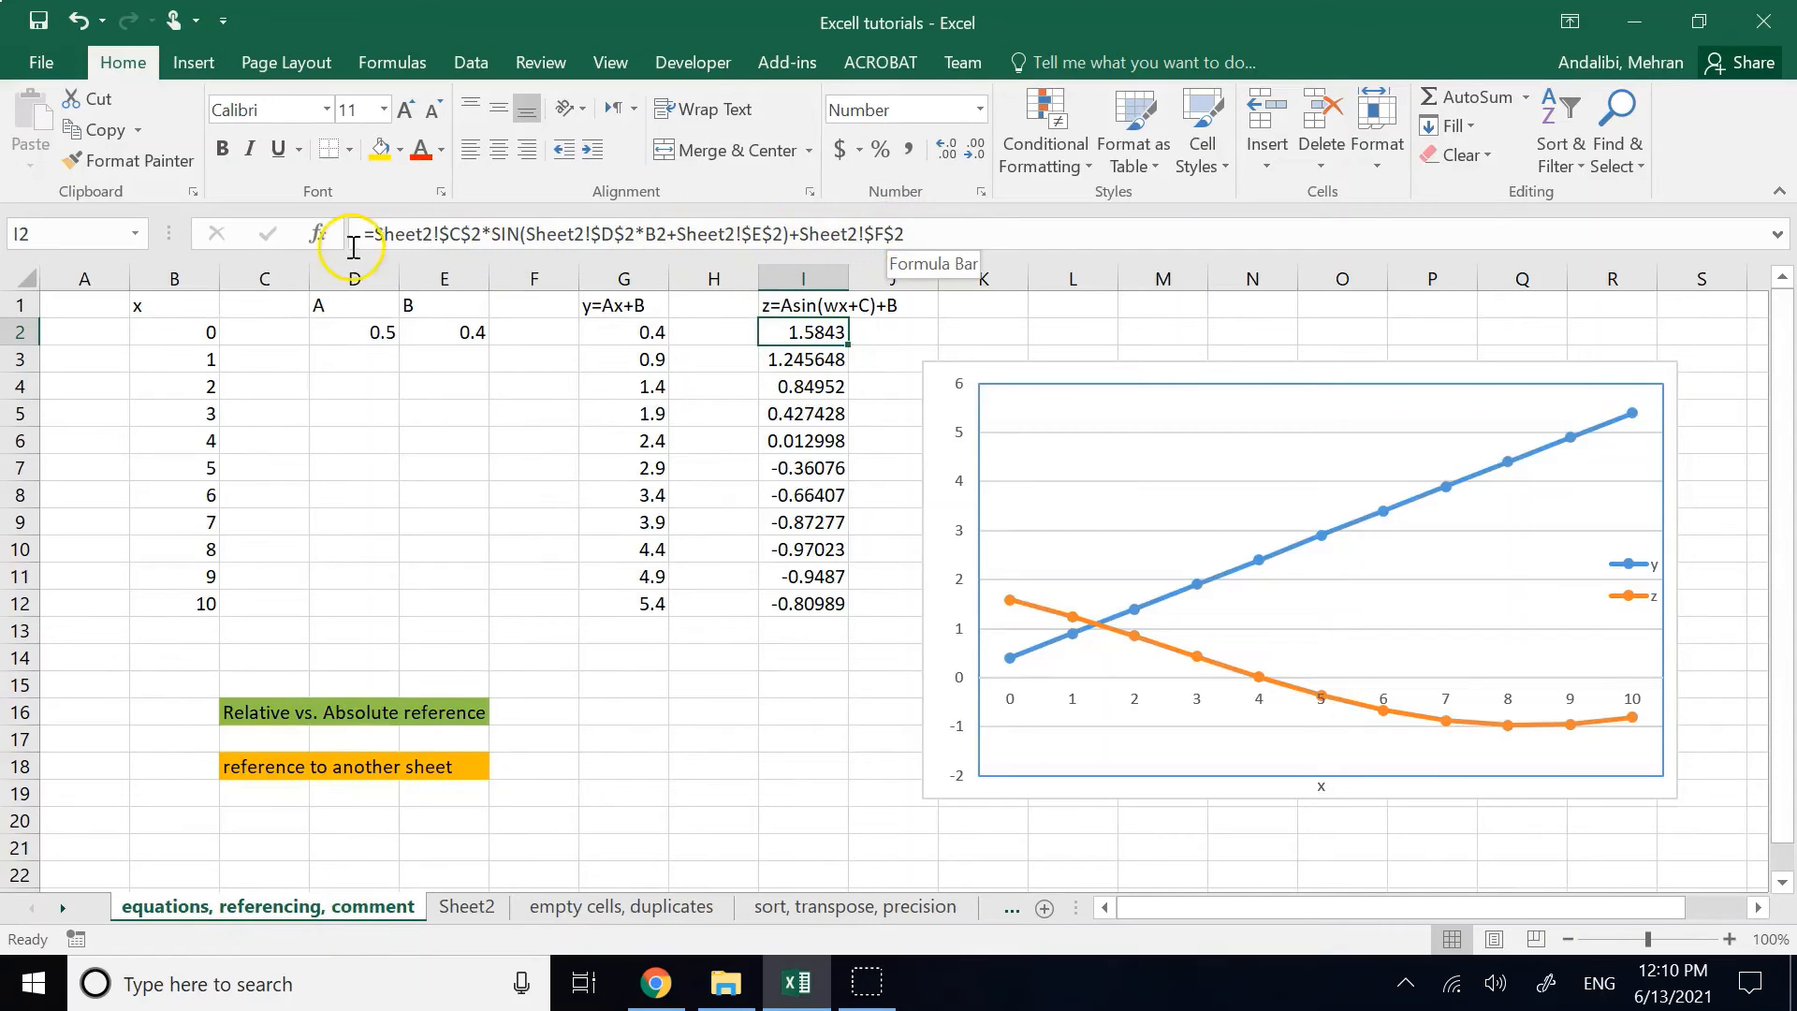
double_click(652, 234)
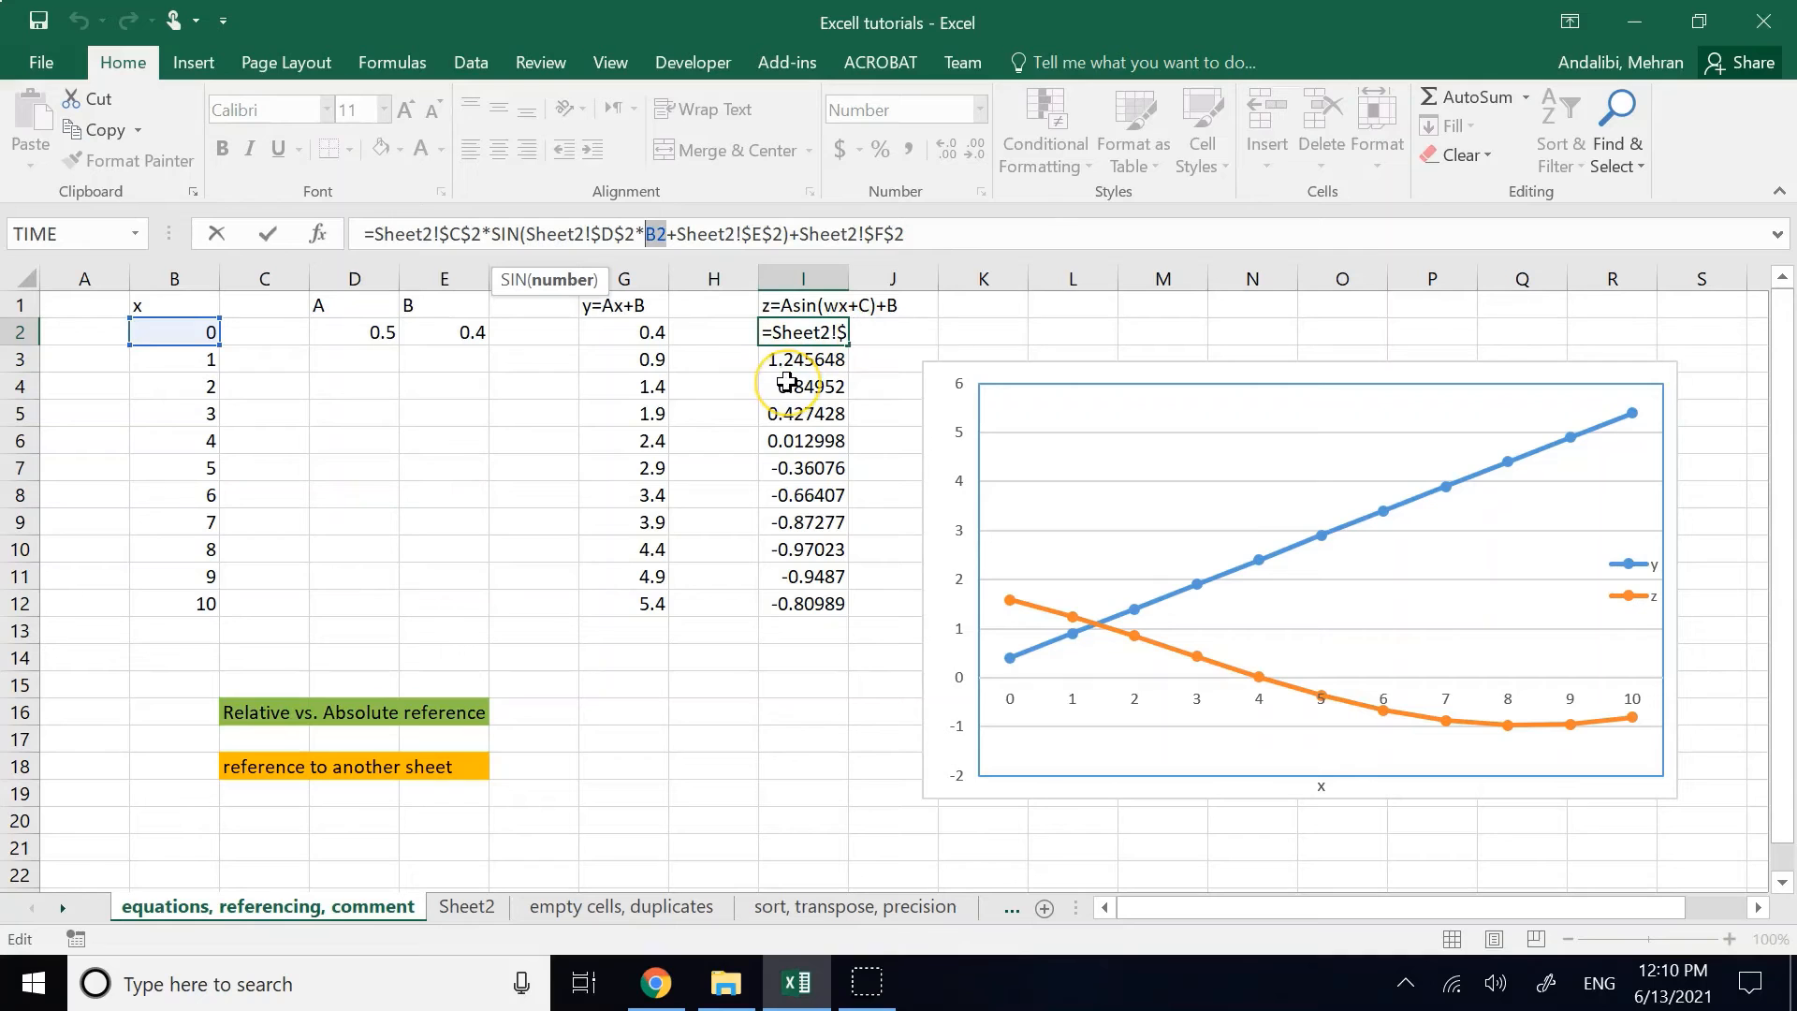
key("ctrl+Return")
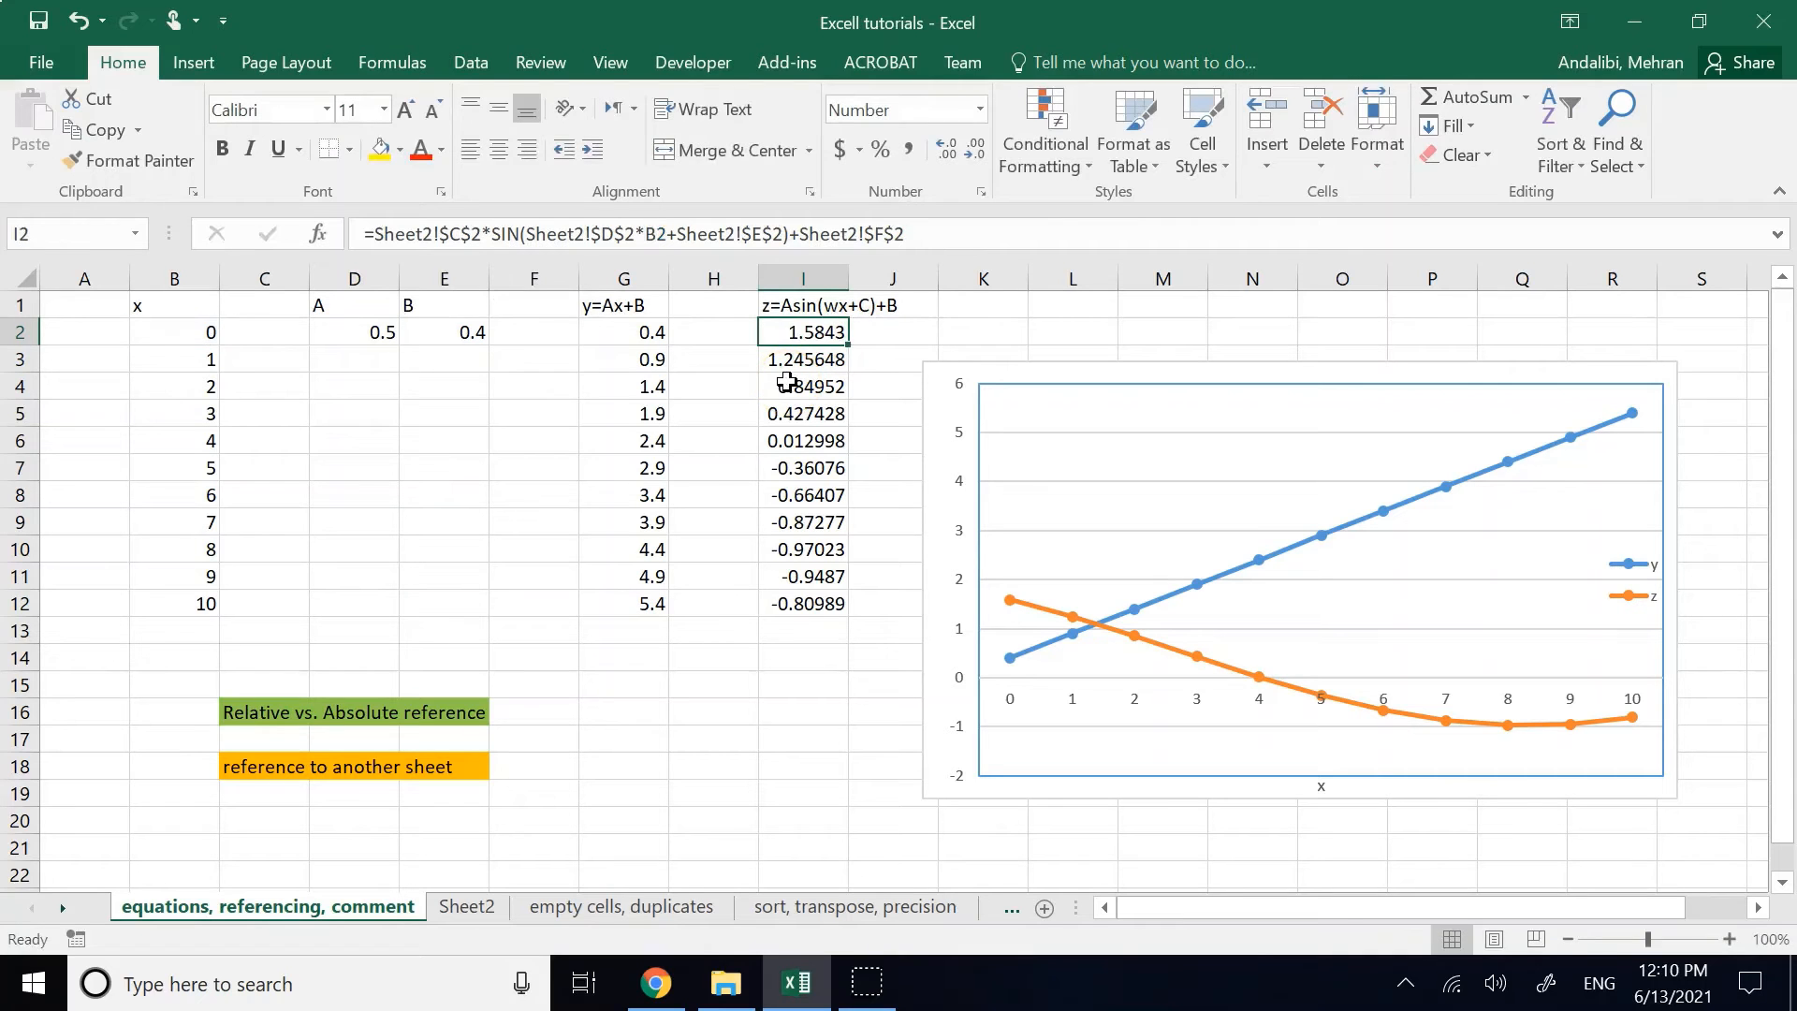
- Clear the z values in I3:I12 and refill them by copying the I2 formula down to I12
left_click(803, 657)
left_click_drag(811, 363, 814, 610)
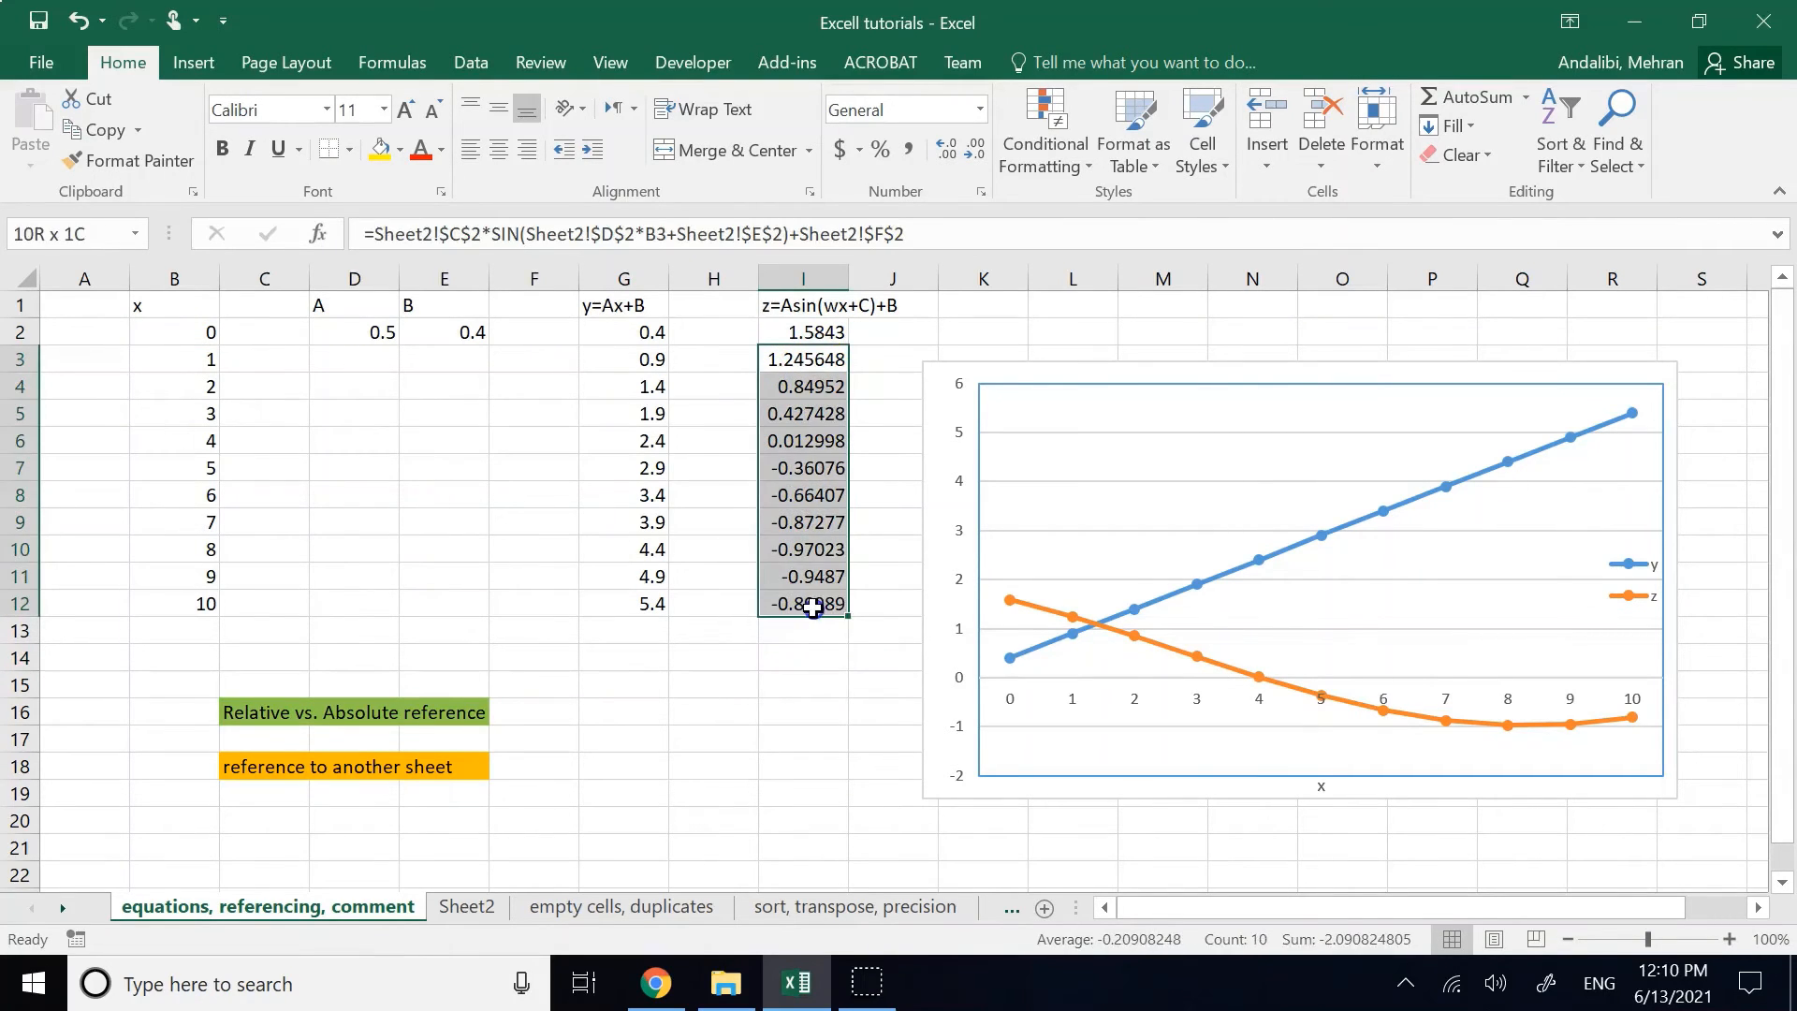
key("Delete")
left_click(815, 335)
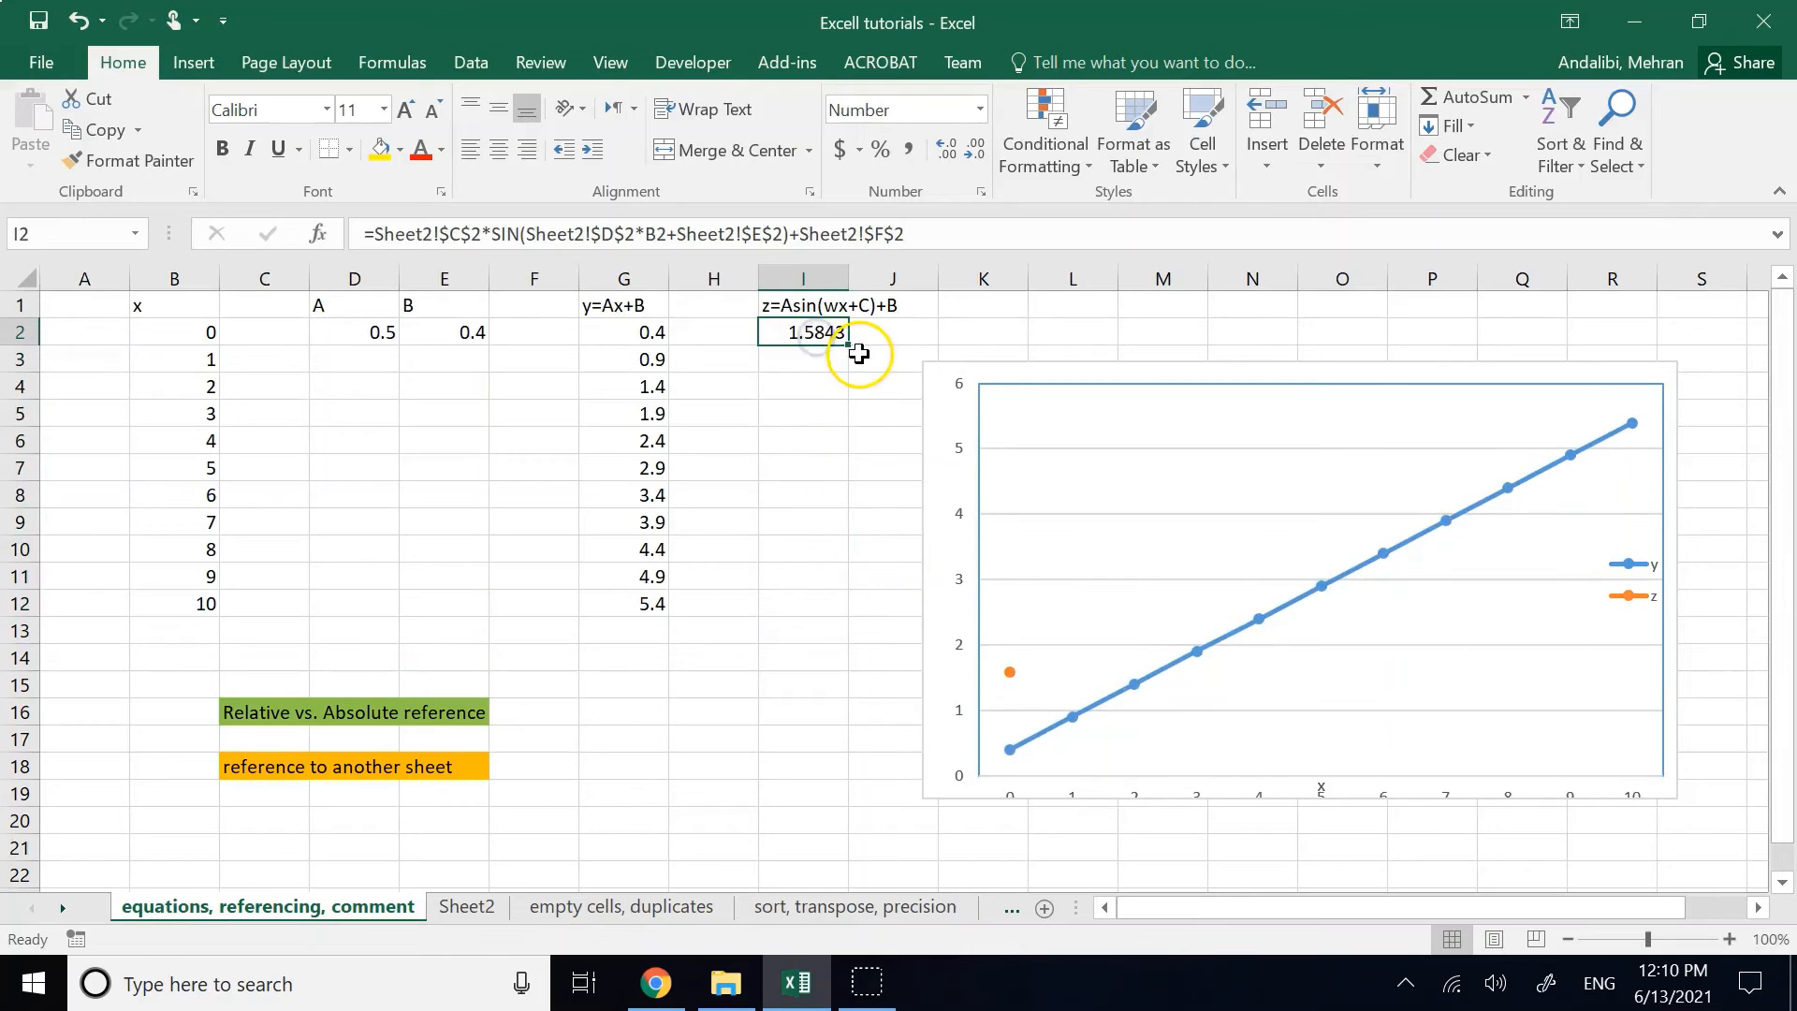
left_click_drag(850, 373, 842, 610)
left_click(797, 739)
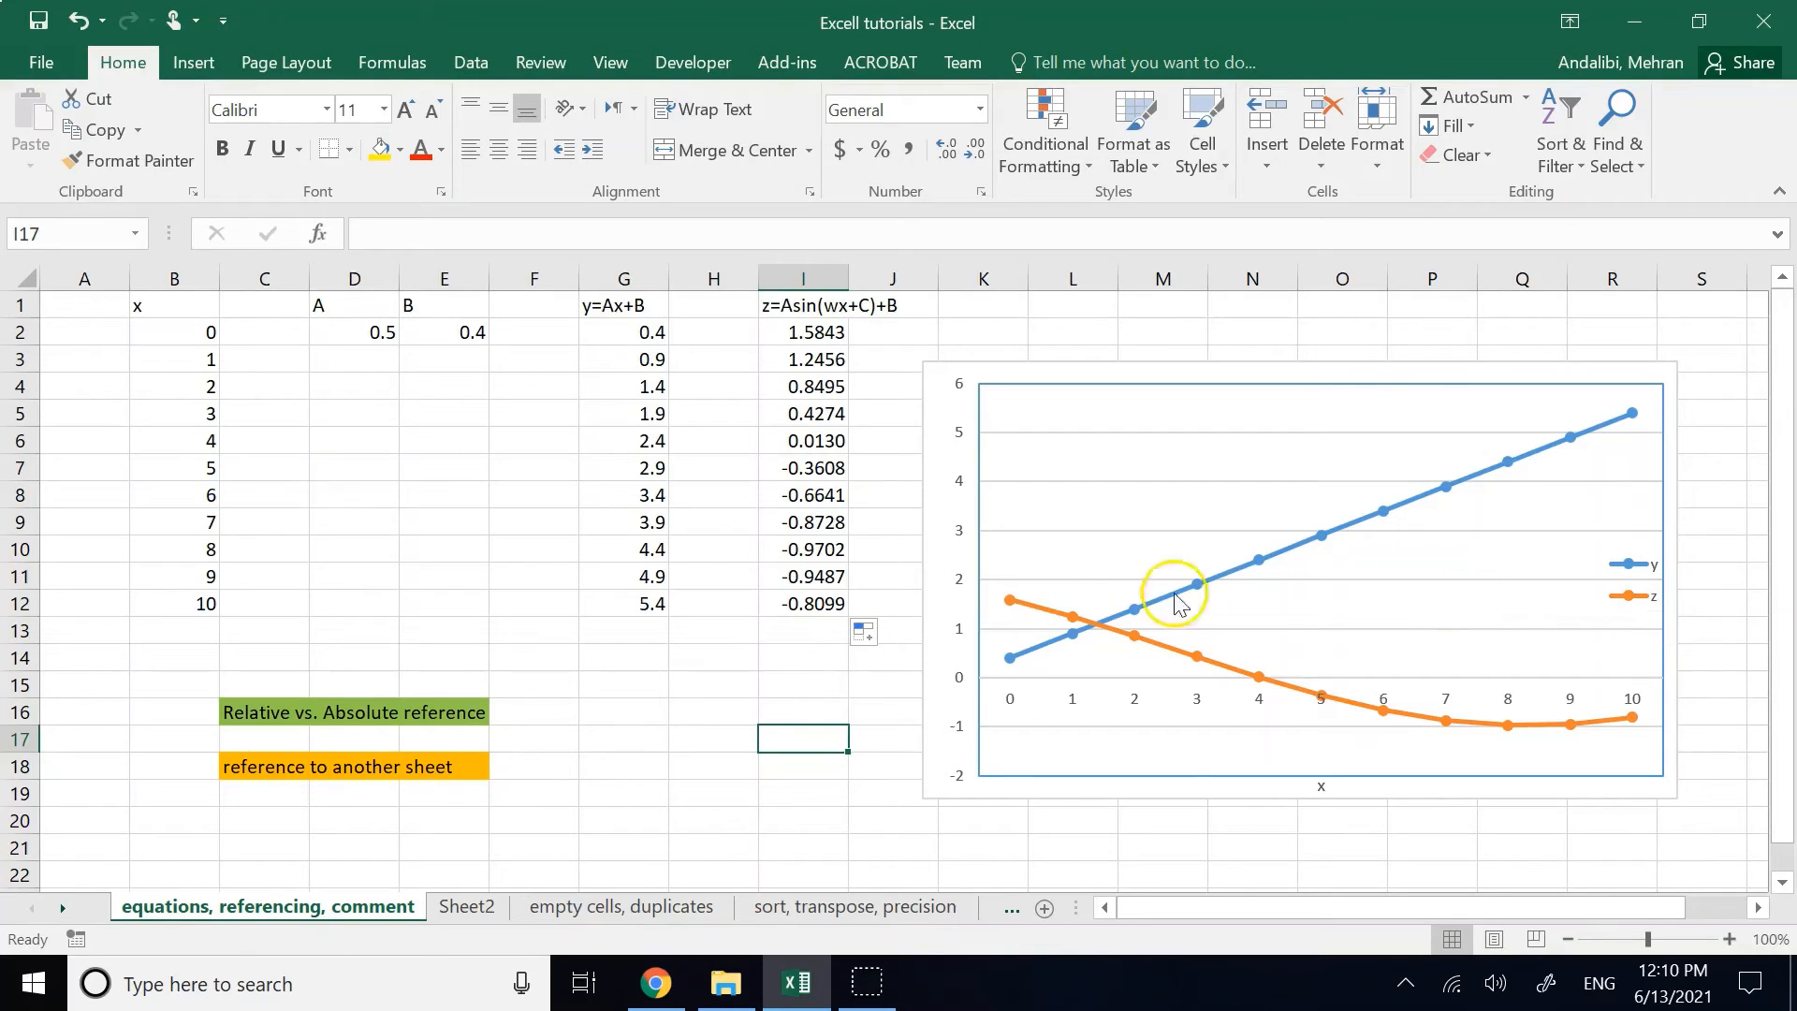
left_click(777, 659)
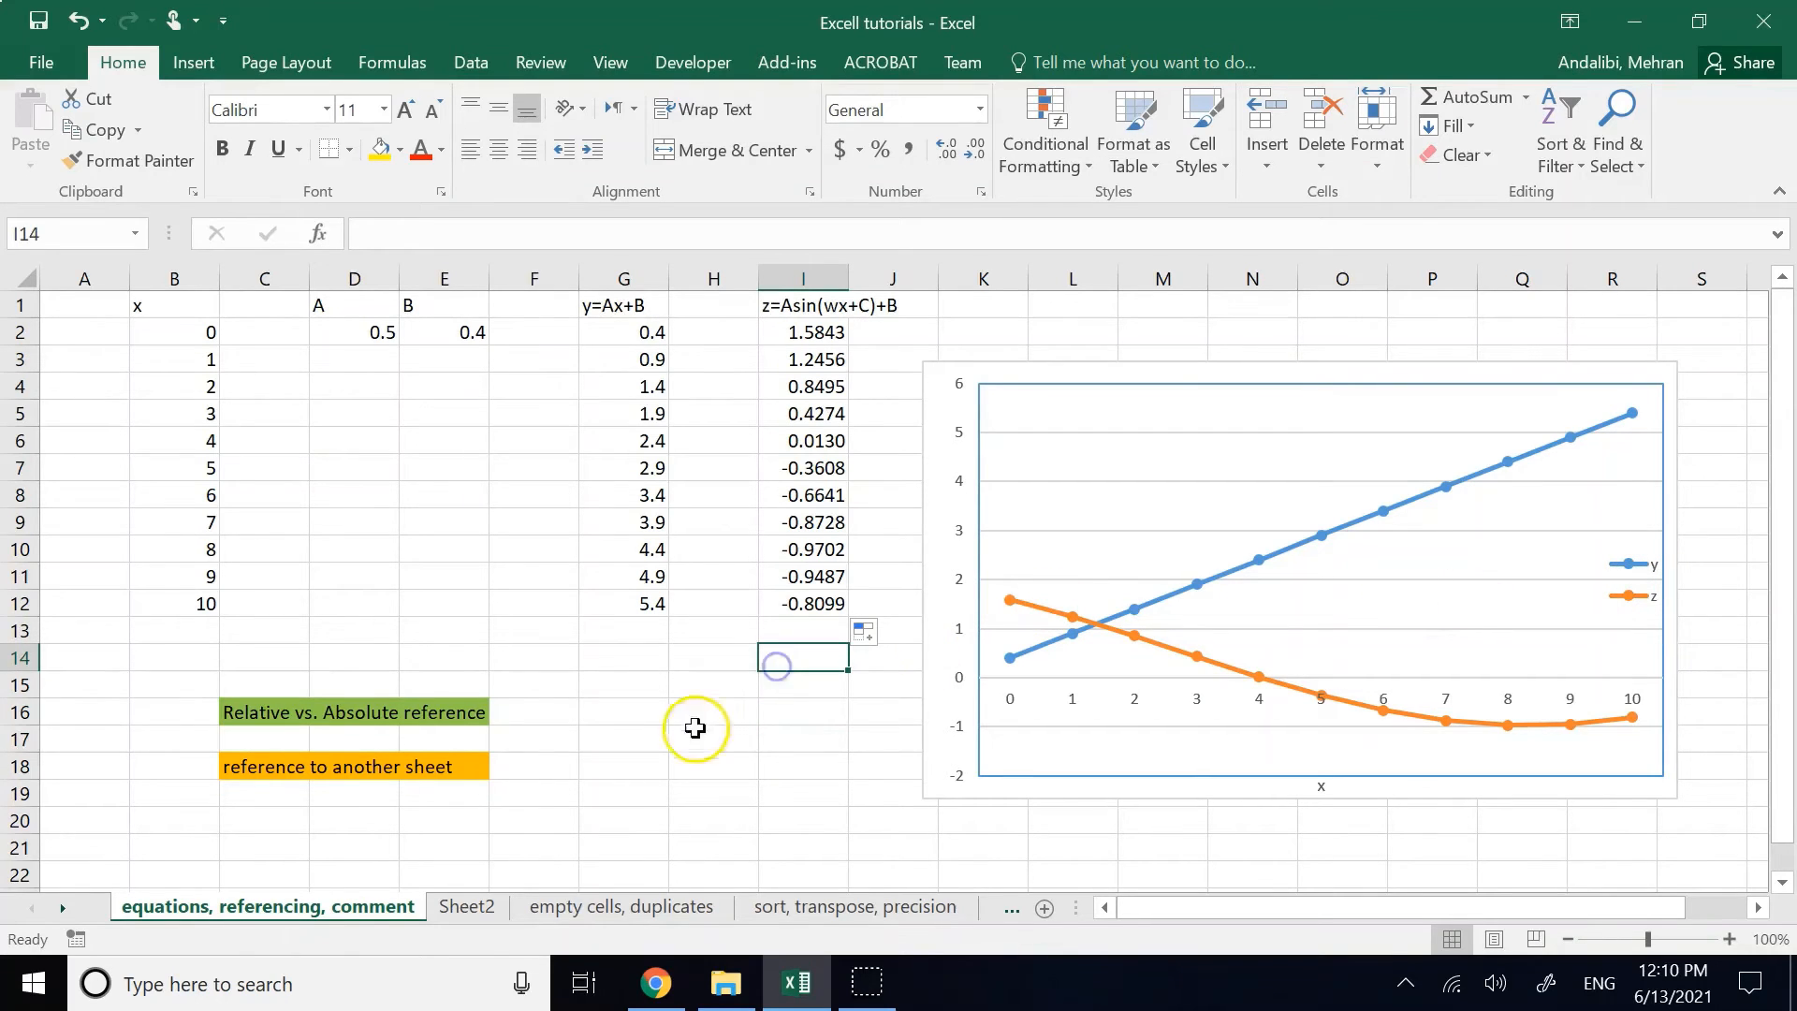
- On Sheet2, enter the header x in I7 and the values 0, 1 and 2 in I8:I10
left_click(479, 912)
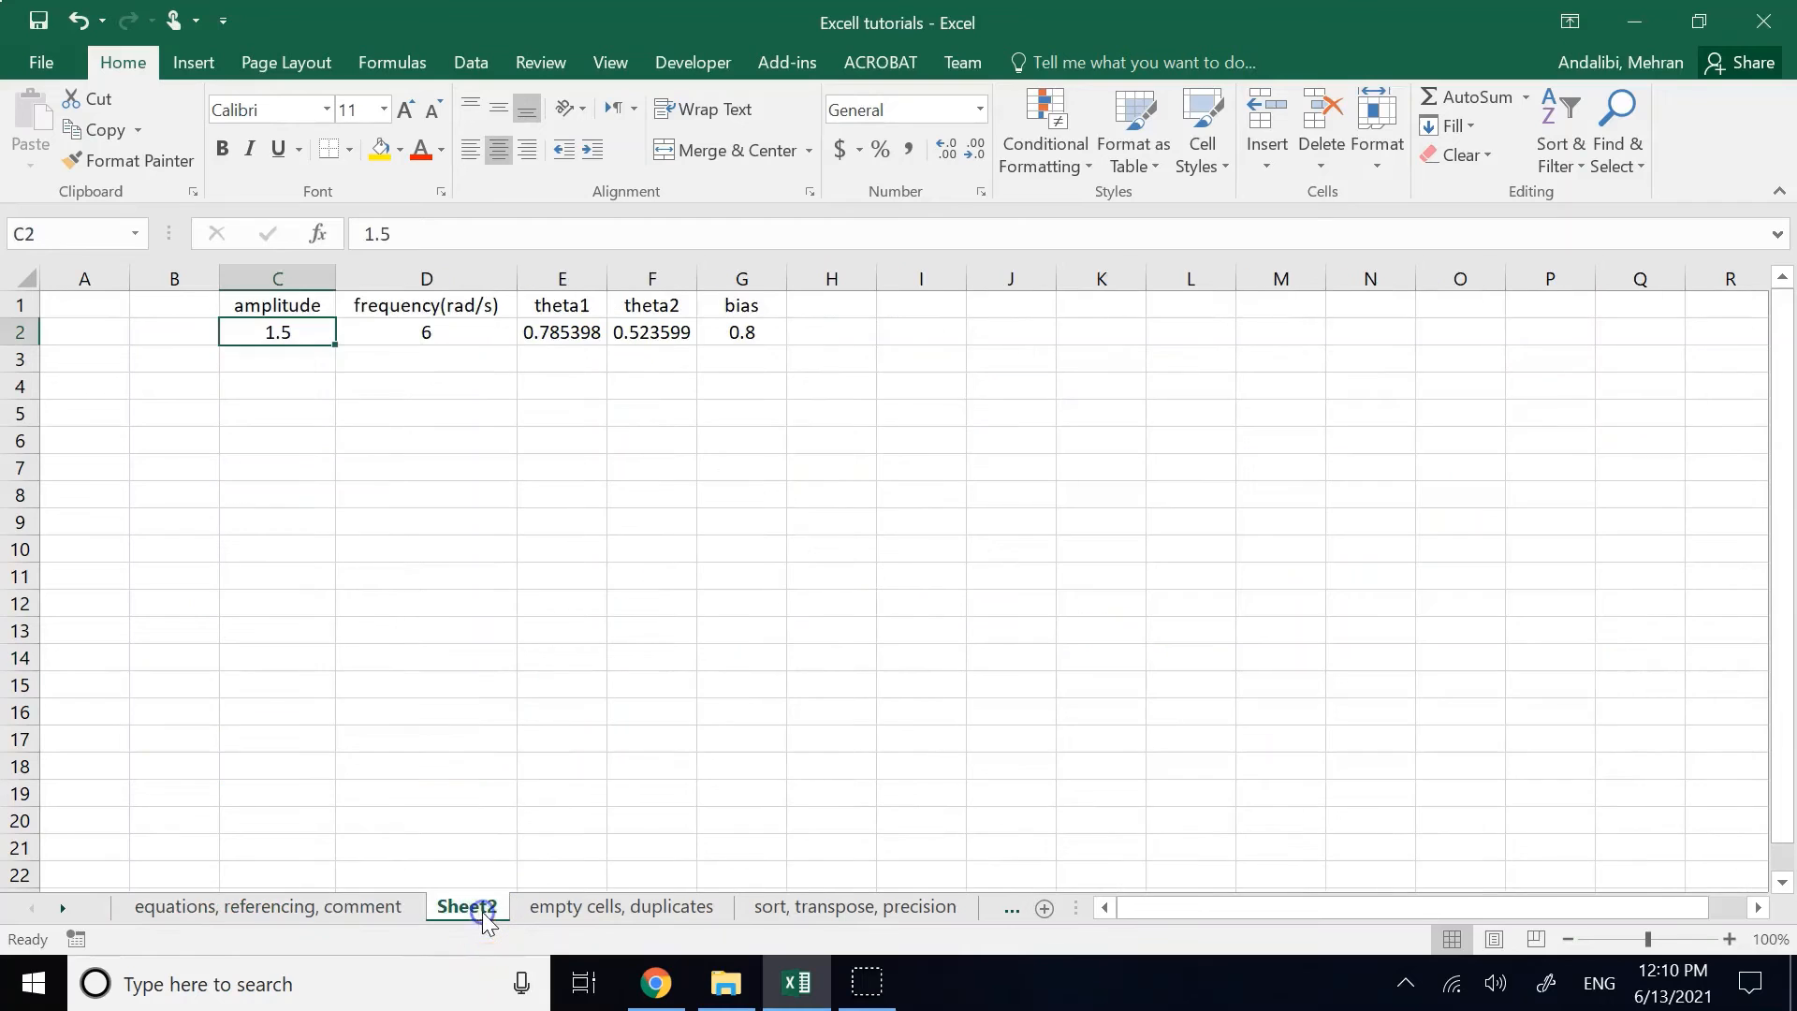
left_click(290, 912)
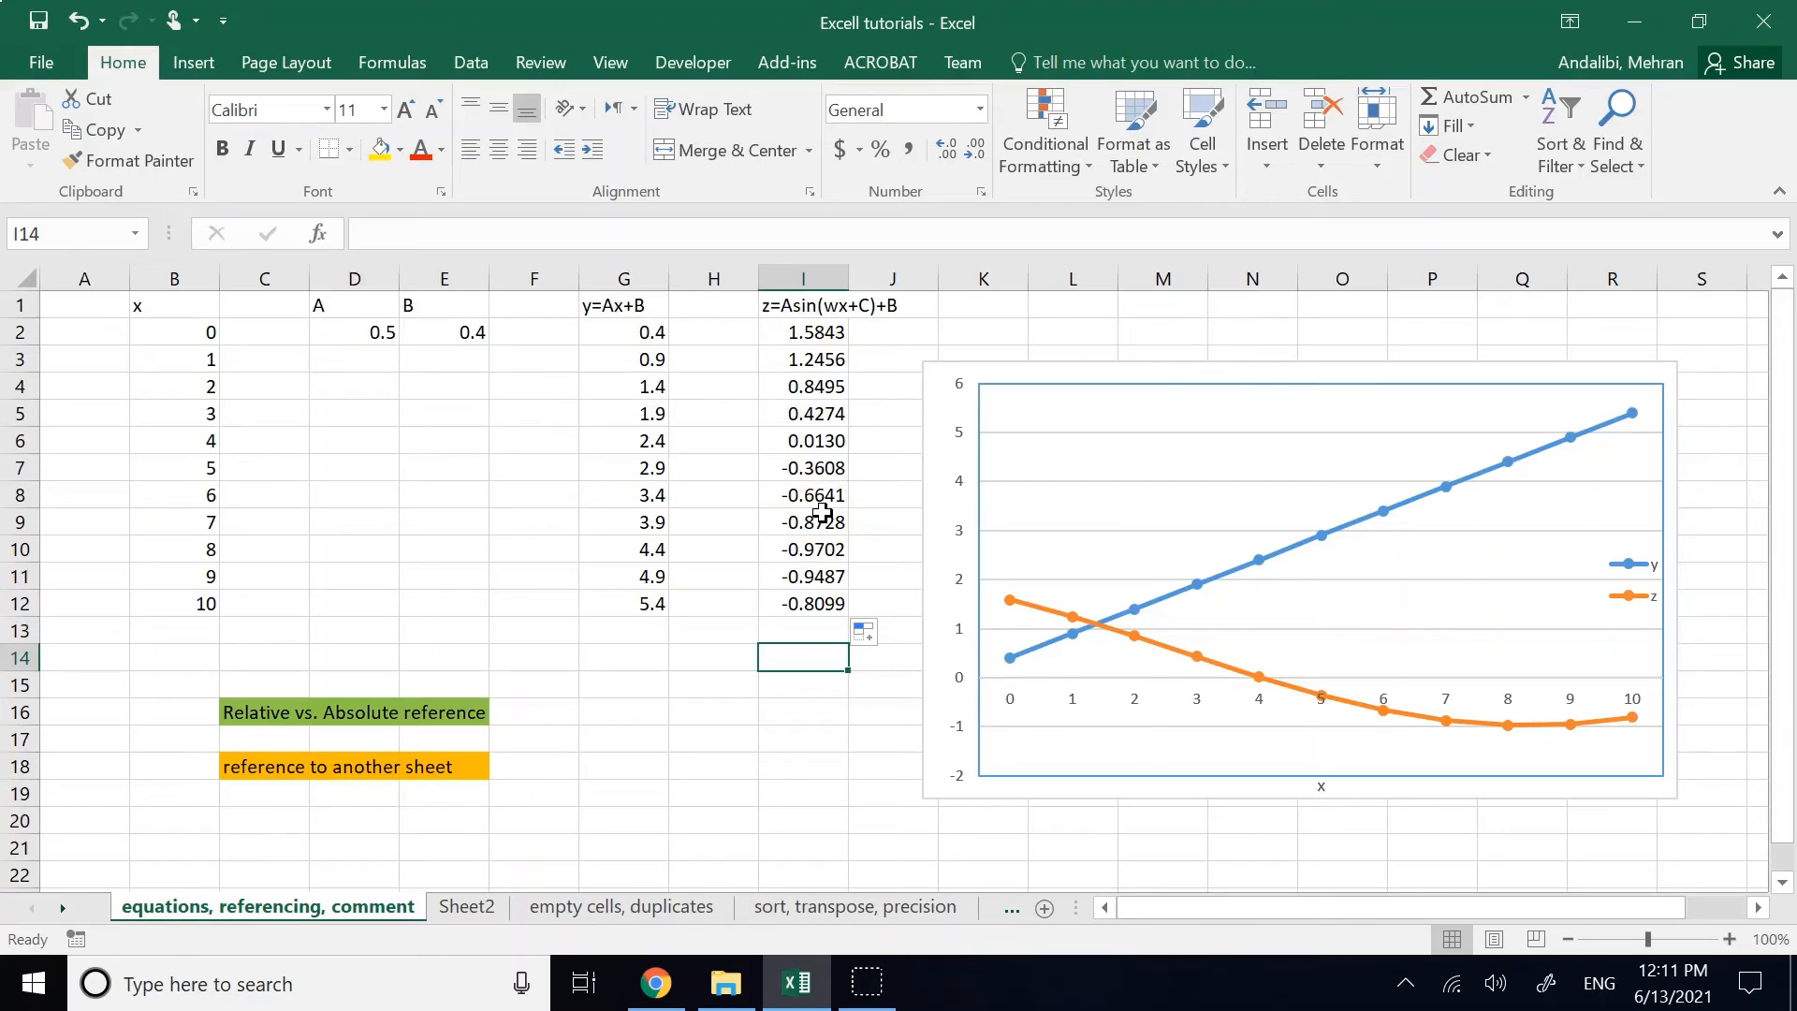
left_click(471, 903)
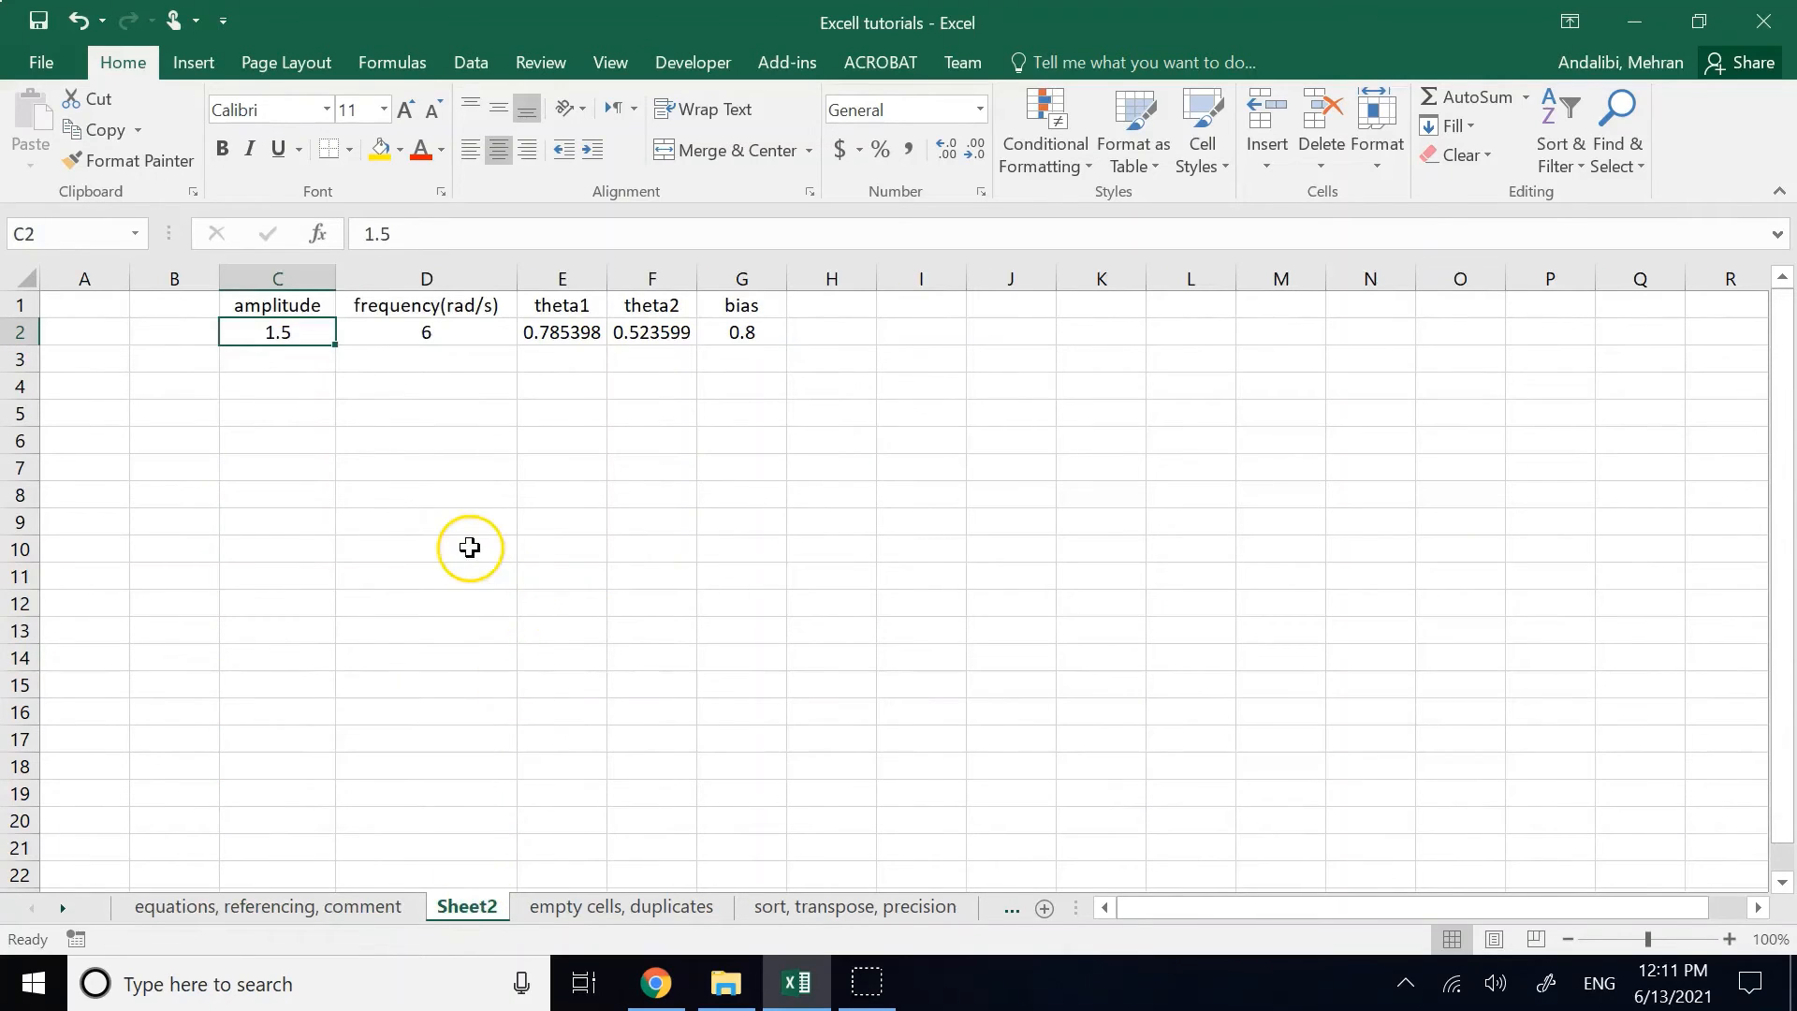
left_click(921, 474)
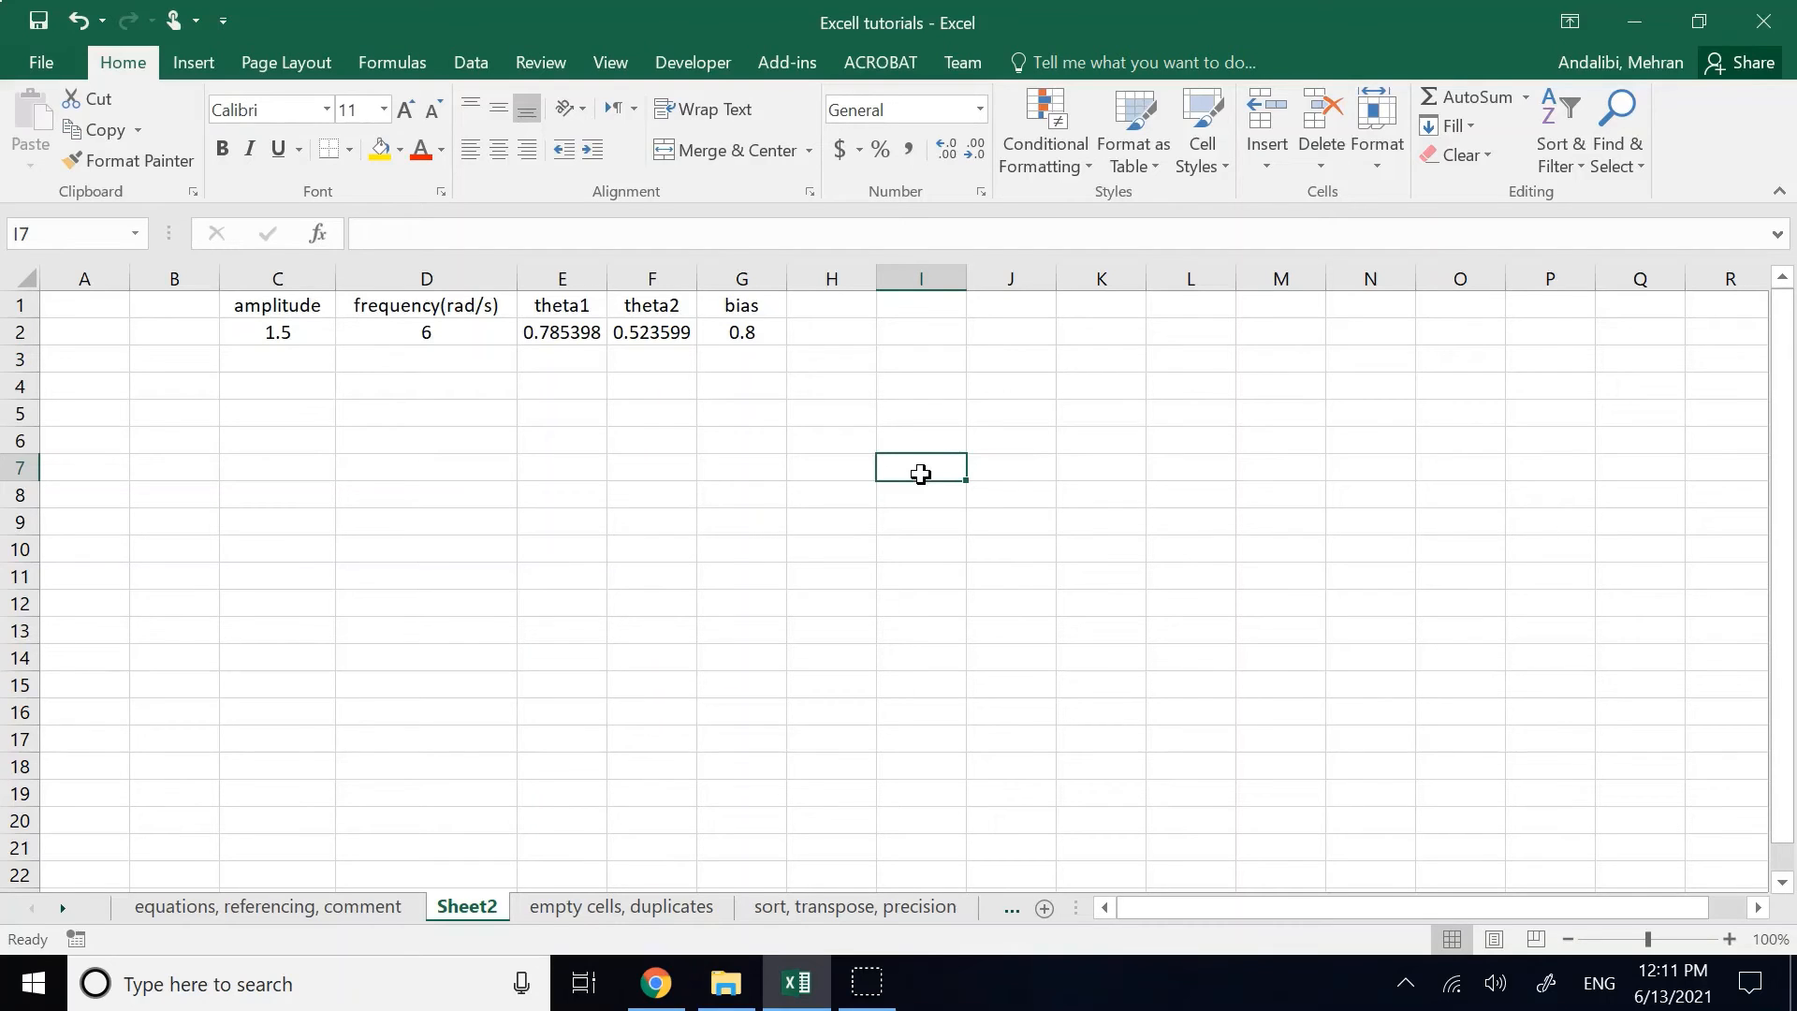
type("x=")
key("Return")
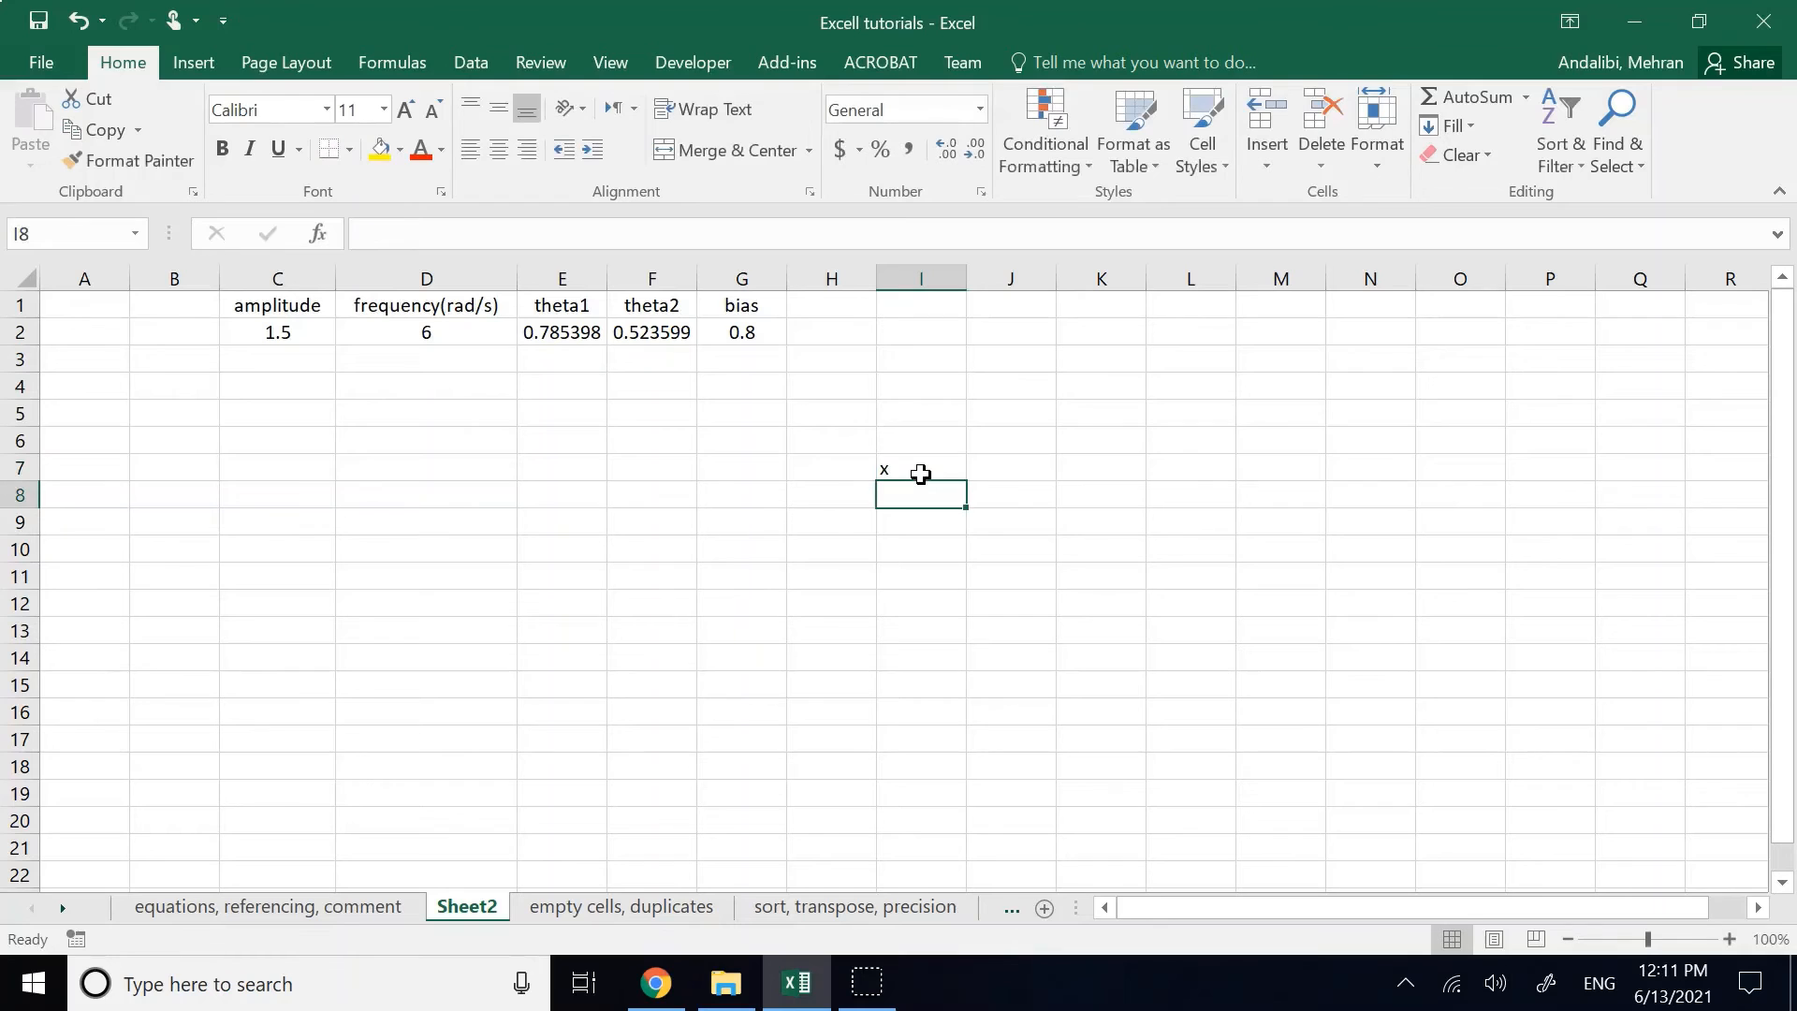
type("0")
key("Return")
type("1")
key("Return")
type("2")
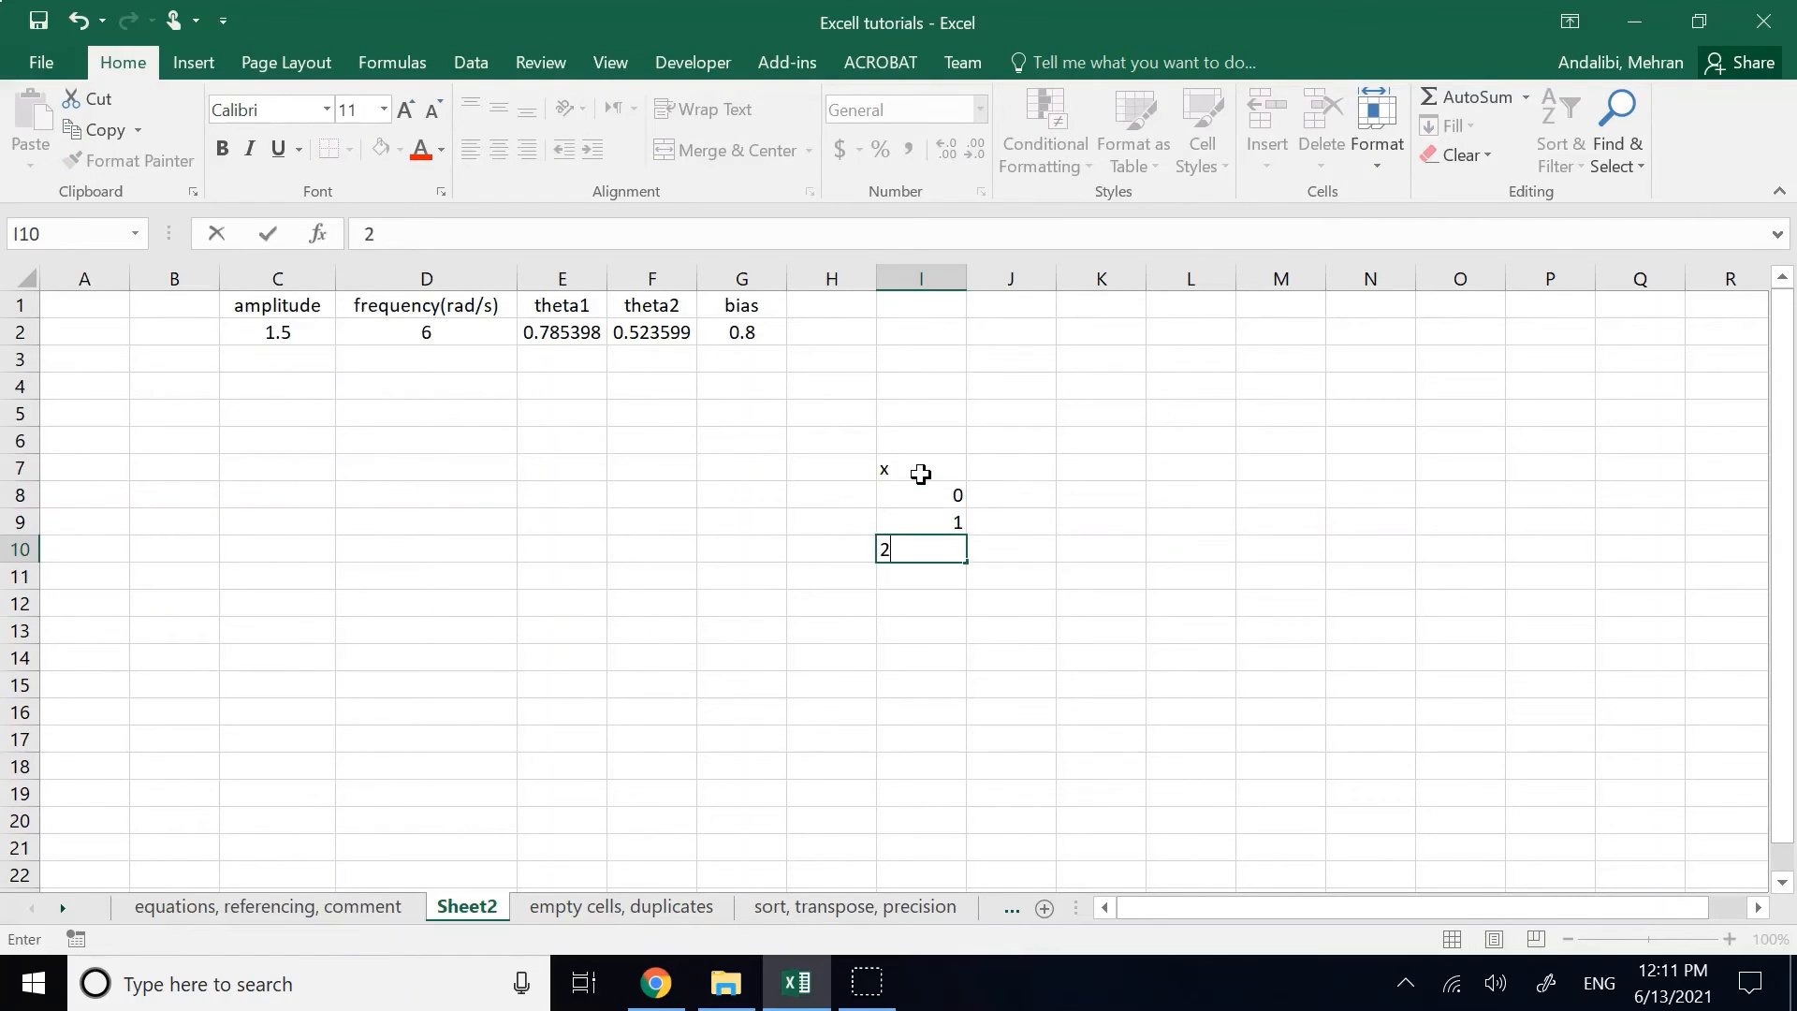
key("Return")
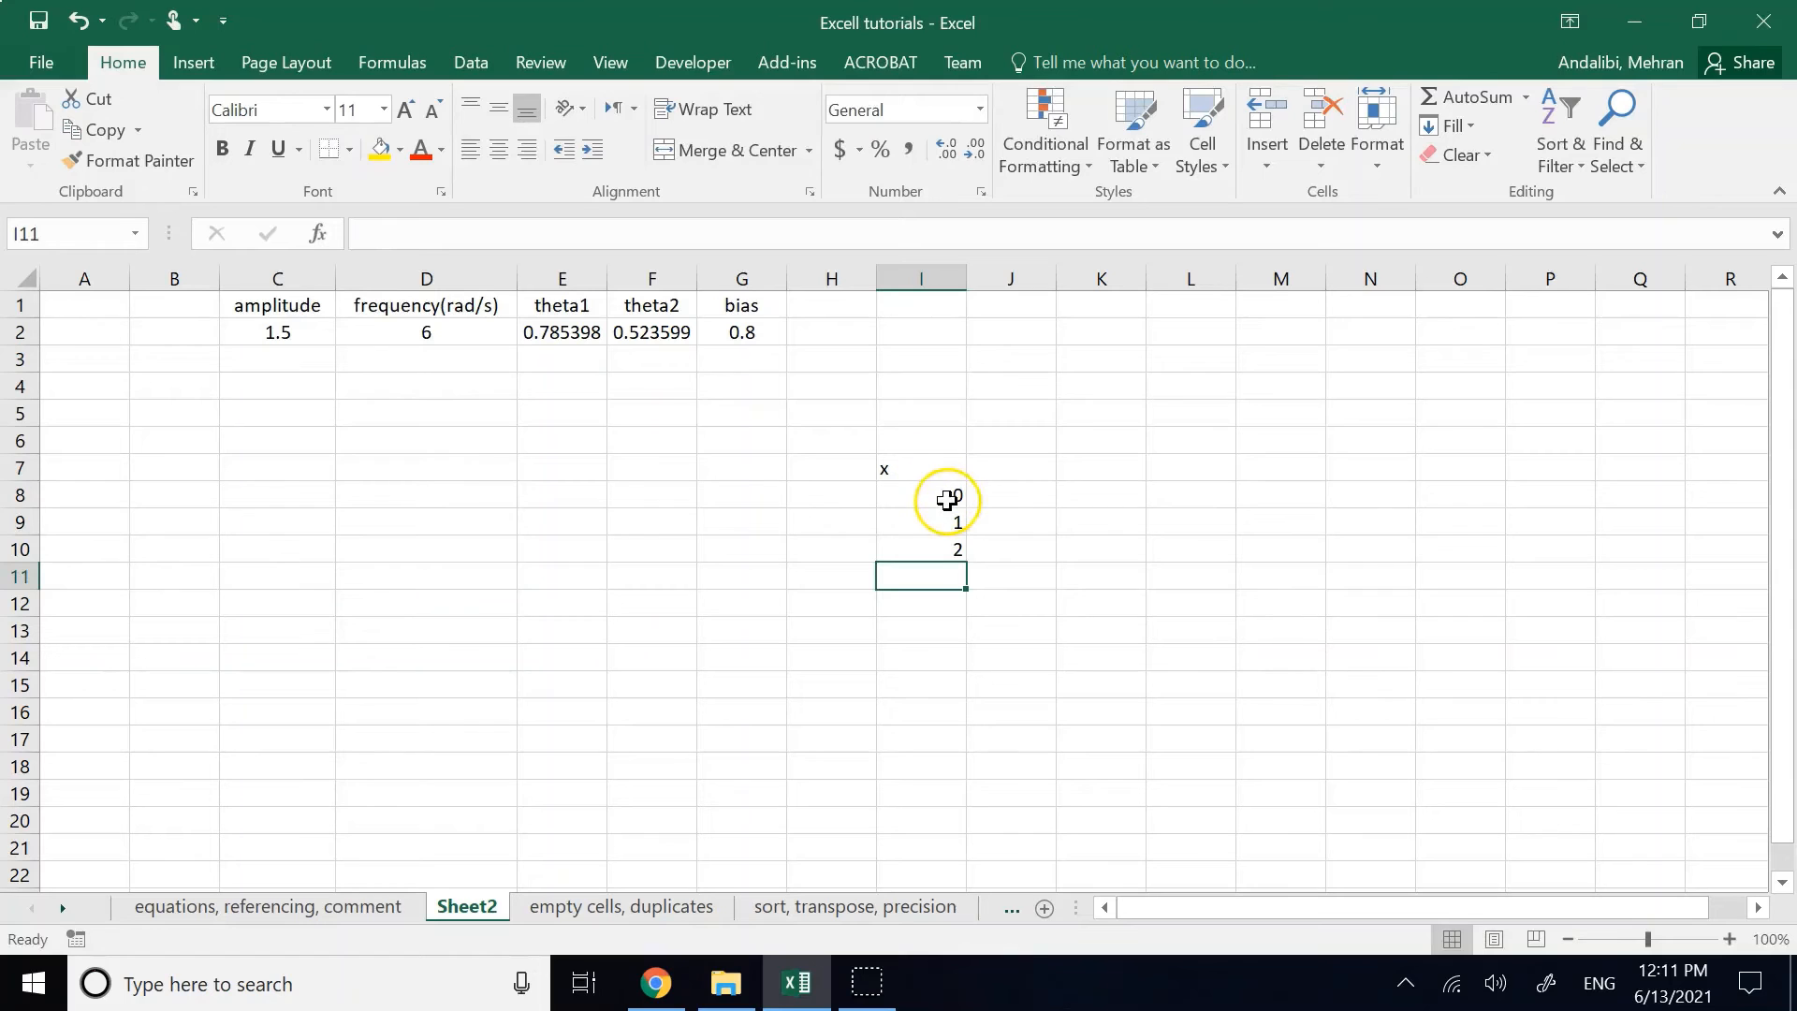
- Extend the x series from I8:I10 down to I18 so it runs from 0 to 10
left_click(927, 494)
left_click(927, 655)
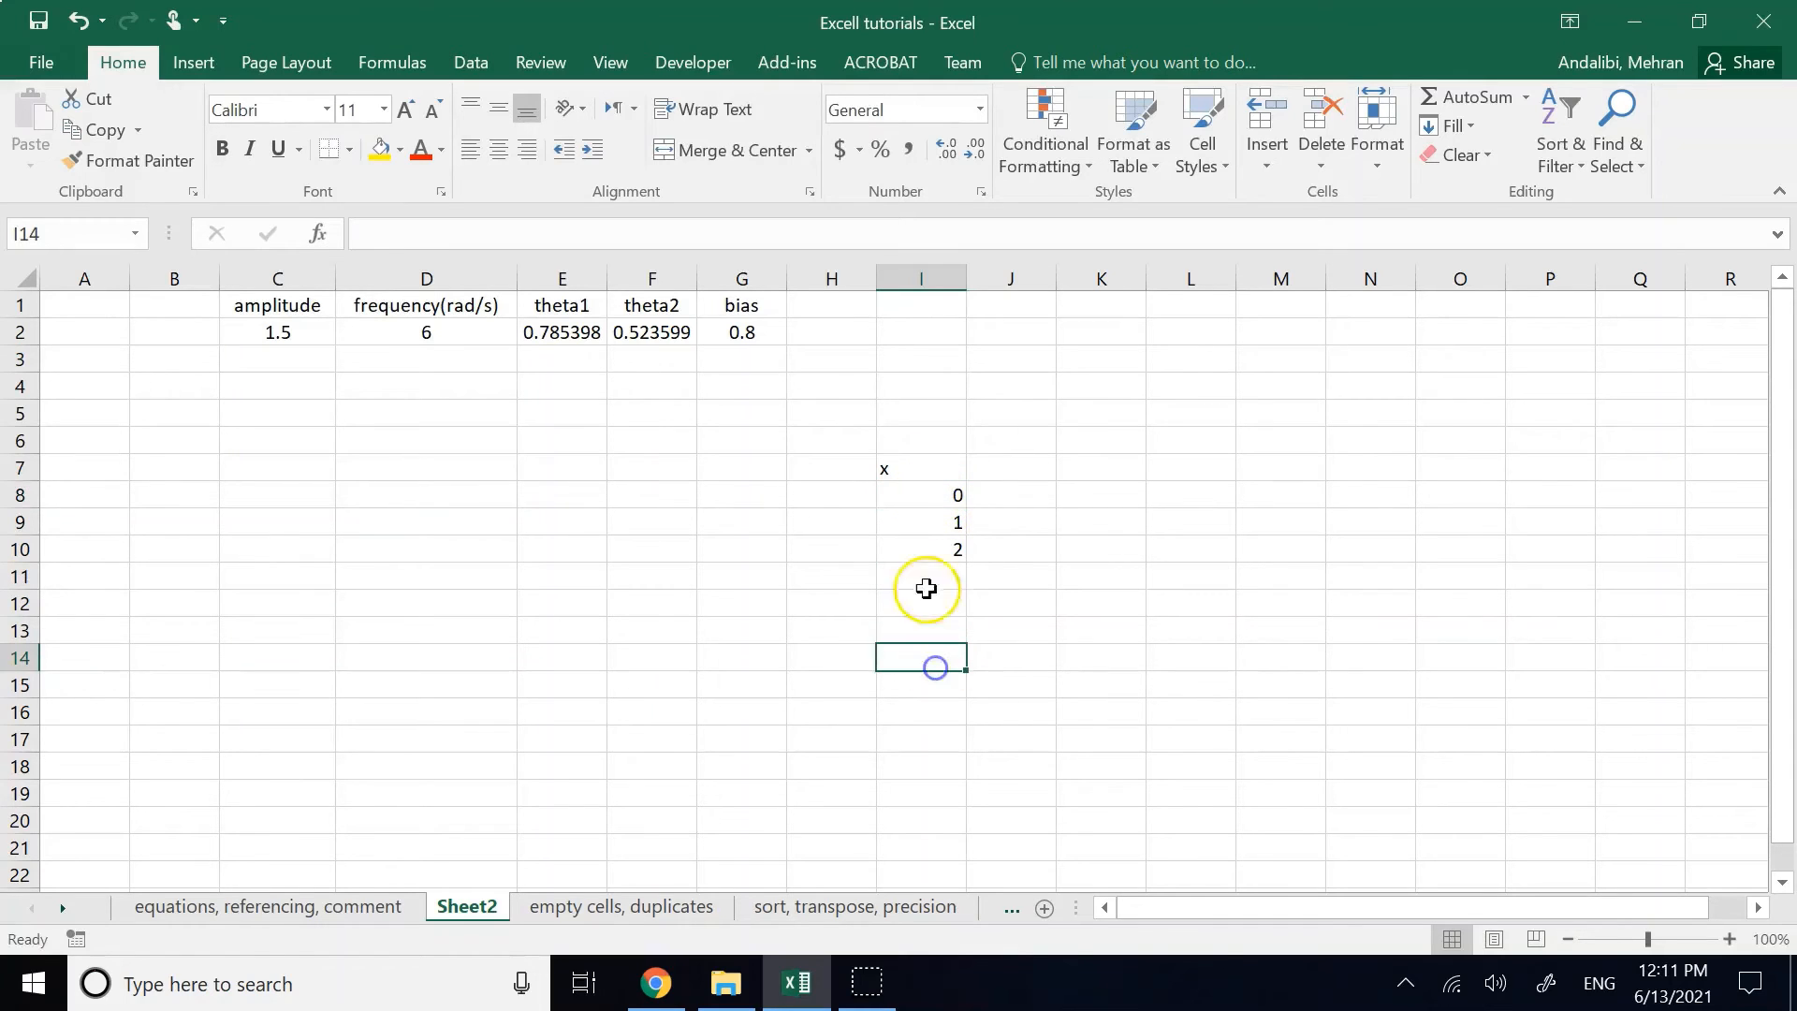
left_click_drag(923, 498, 952, 772)
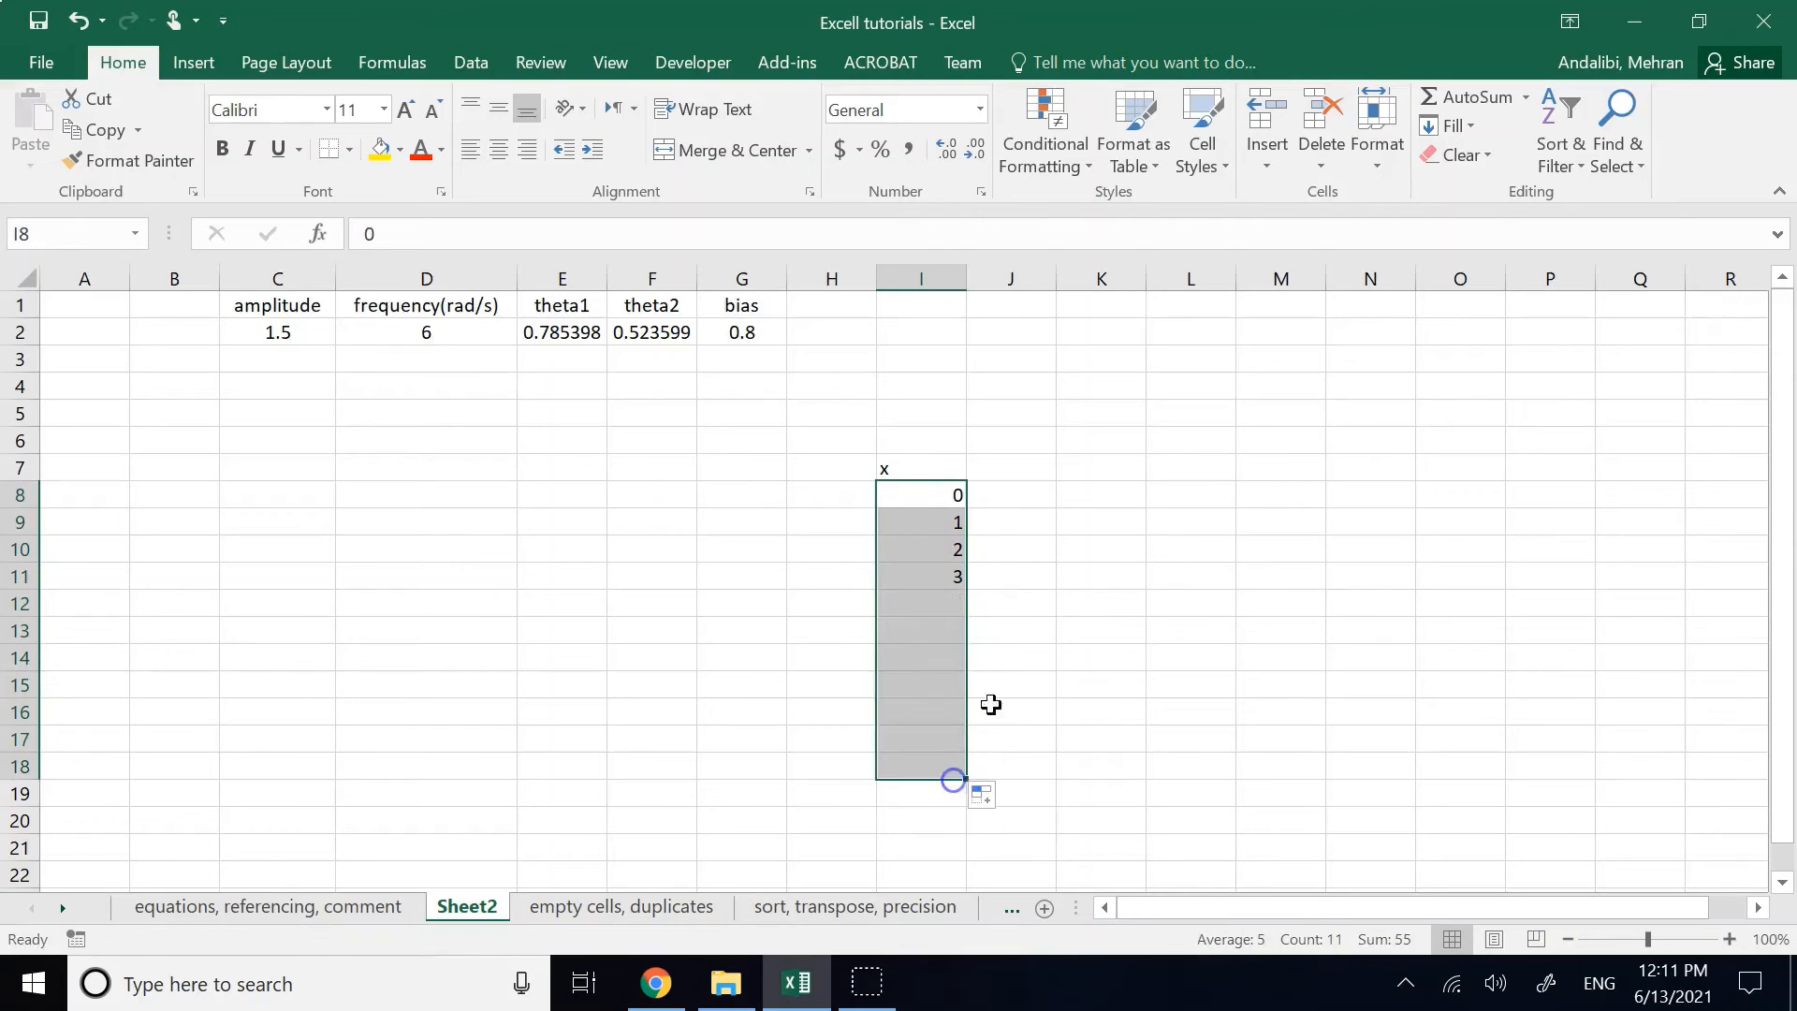
- Check the equations on the equations sheet and label cell J7 on Sheet2 as y
left_click(1024, 465)
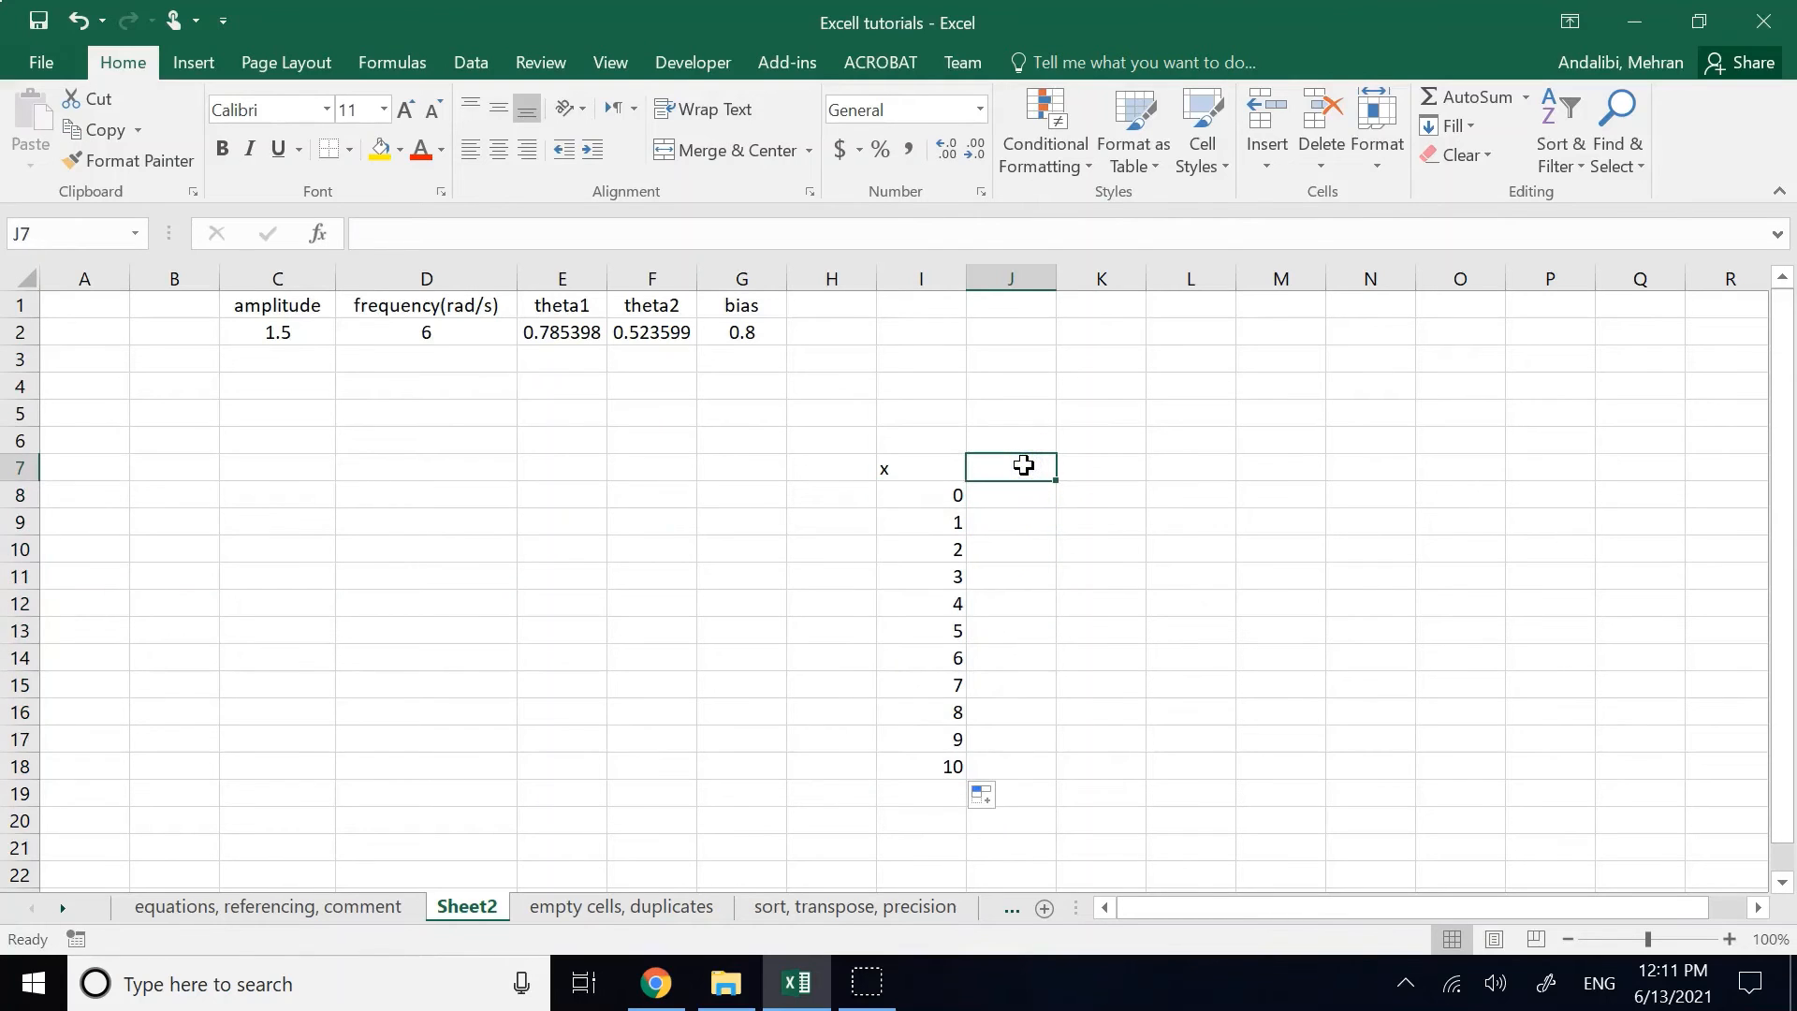
type("y=")
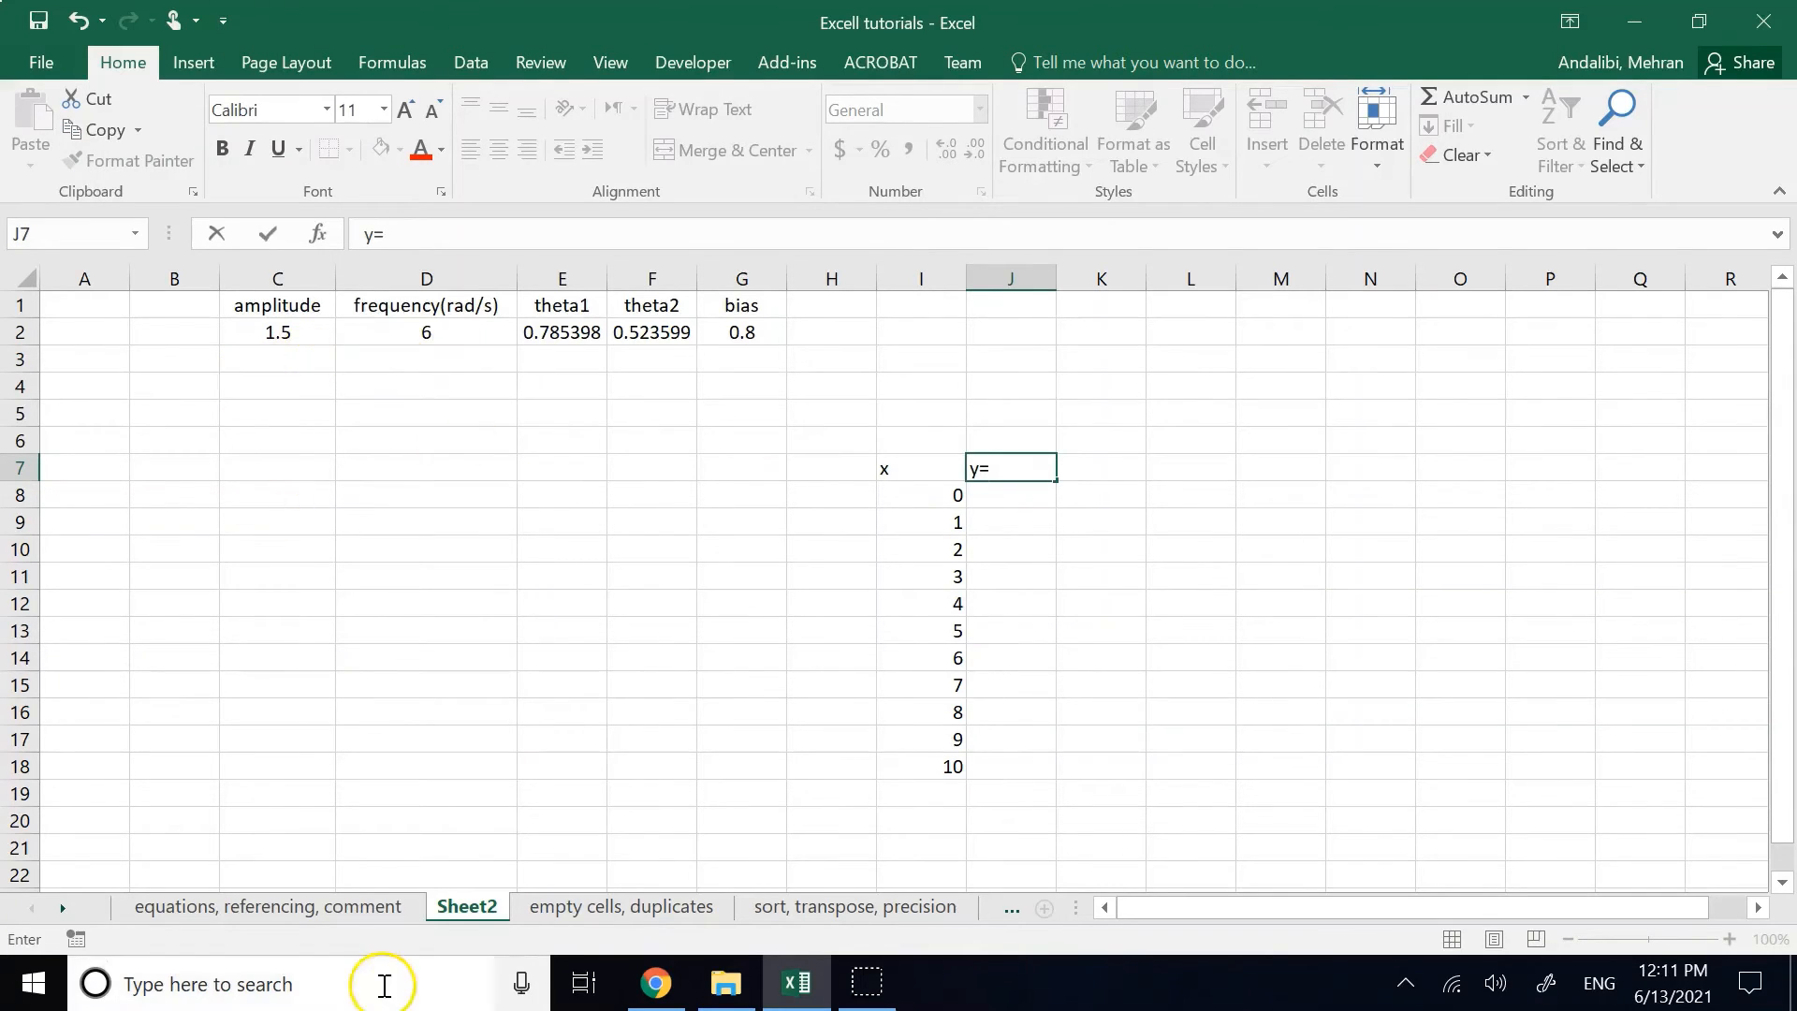
left_click(329, 904)
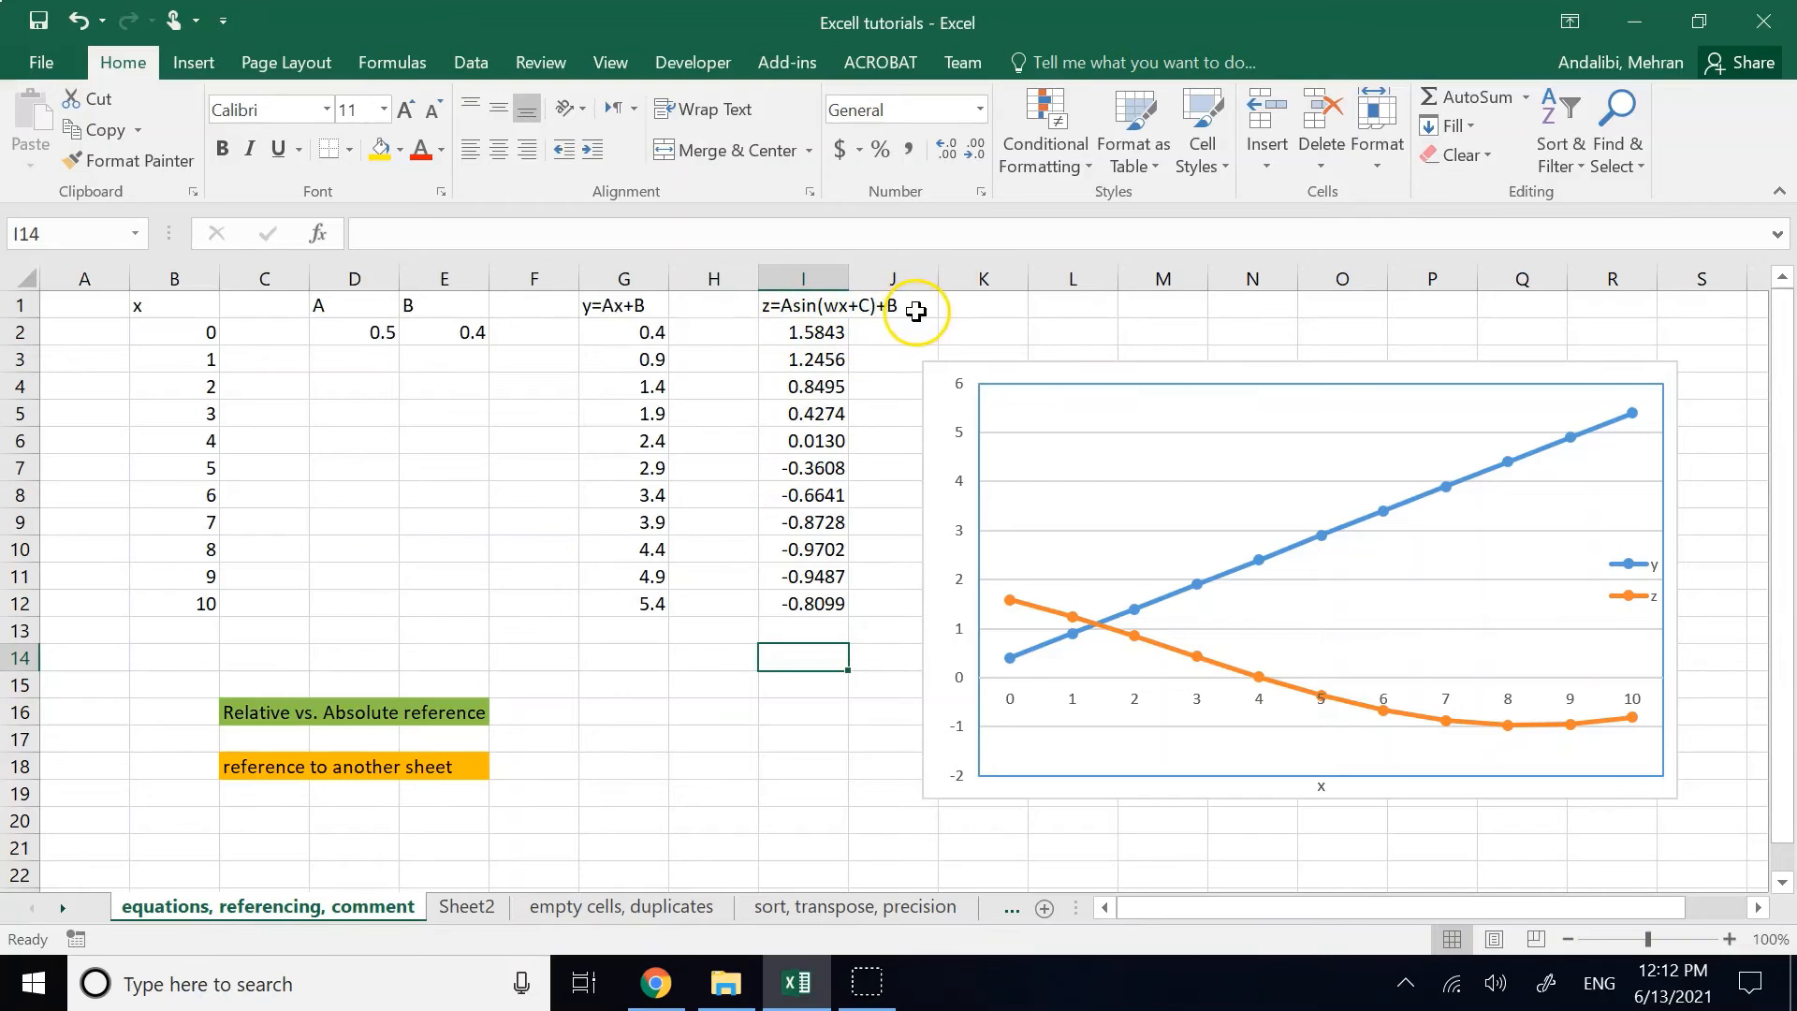
left_click(486, 909)
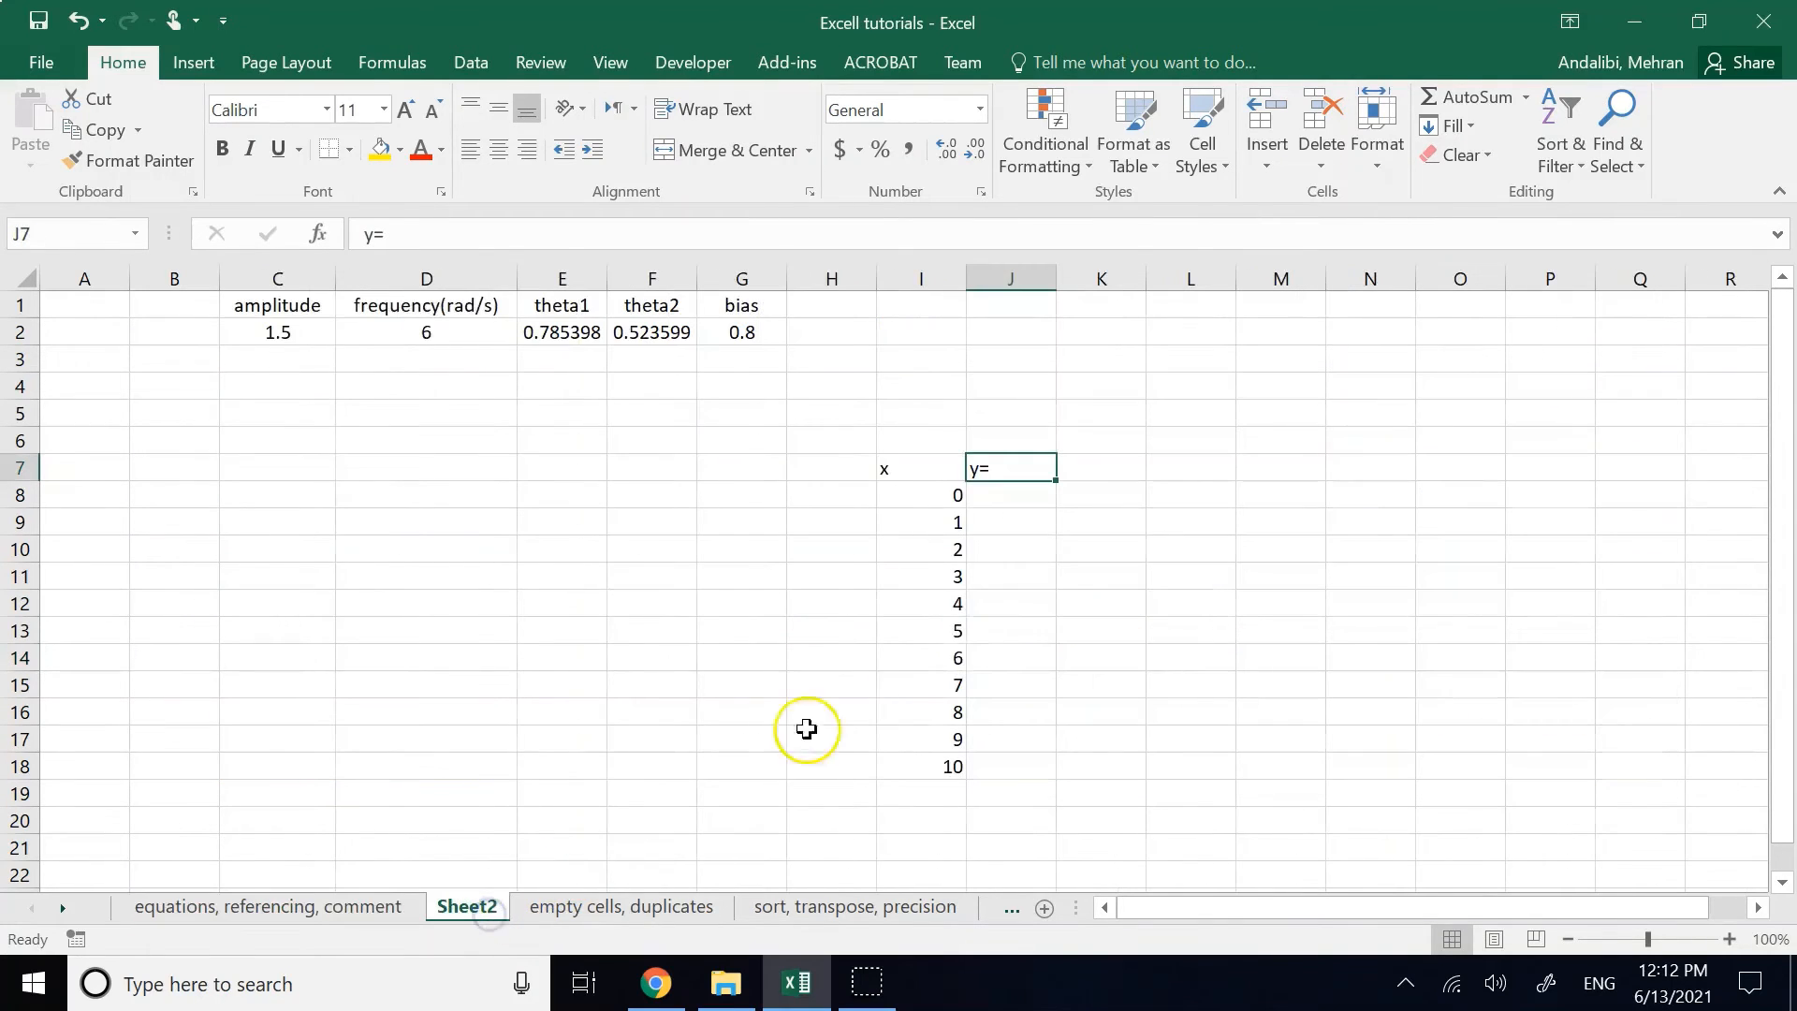
double_click(1001, 477)
key("BackSpace")
key("Return")
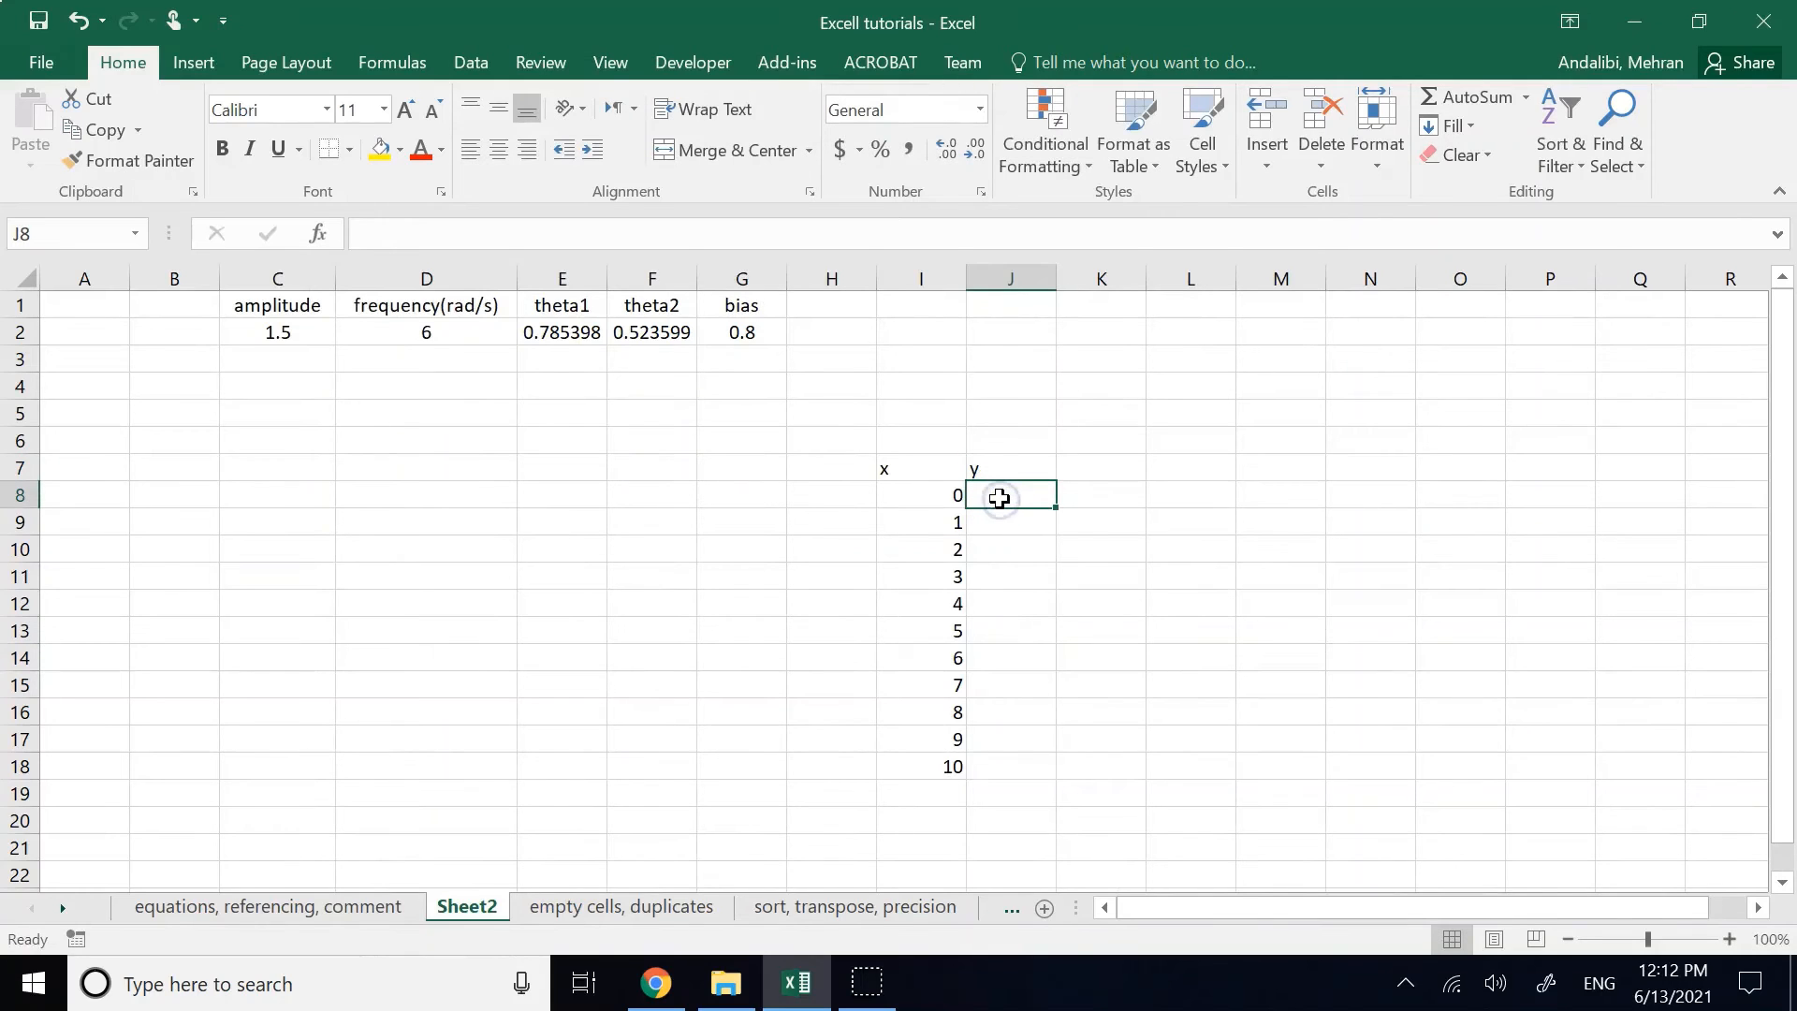
- In J8, build the y formula =D2*I8+E2 from the frequency, x and theta1 cells
type("=")
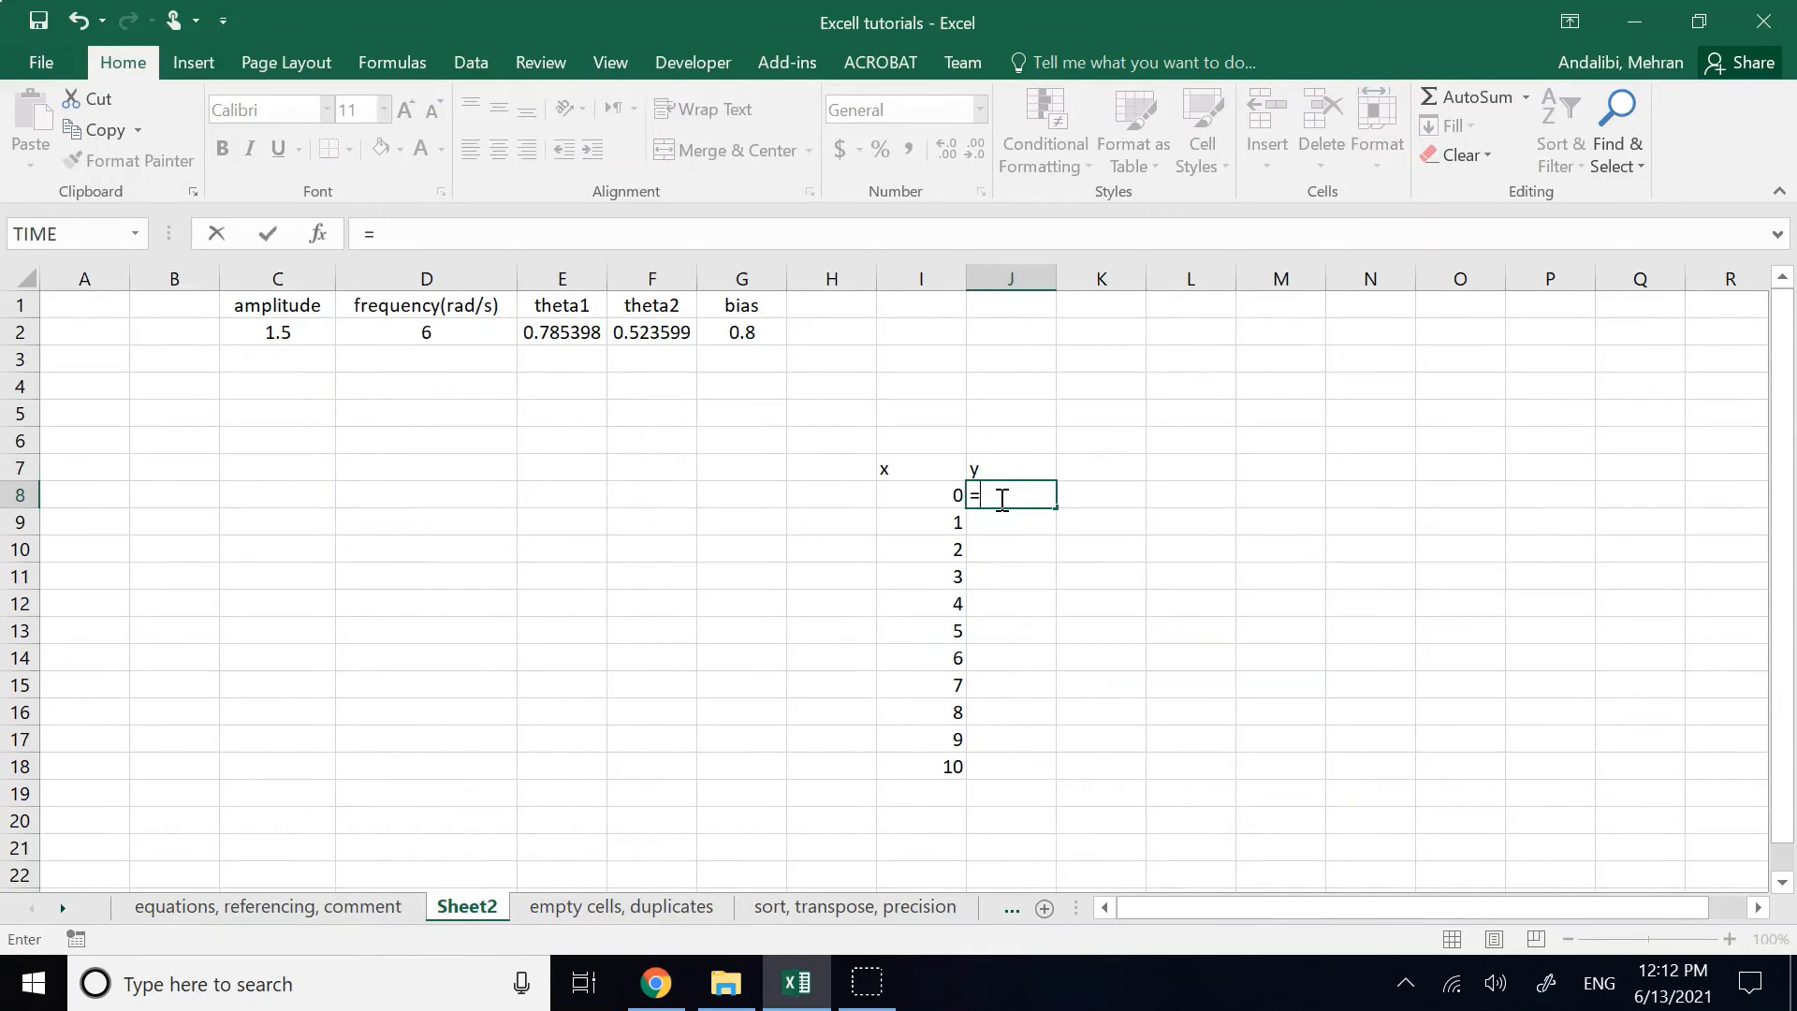
left_click(418, 327)
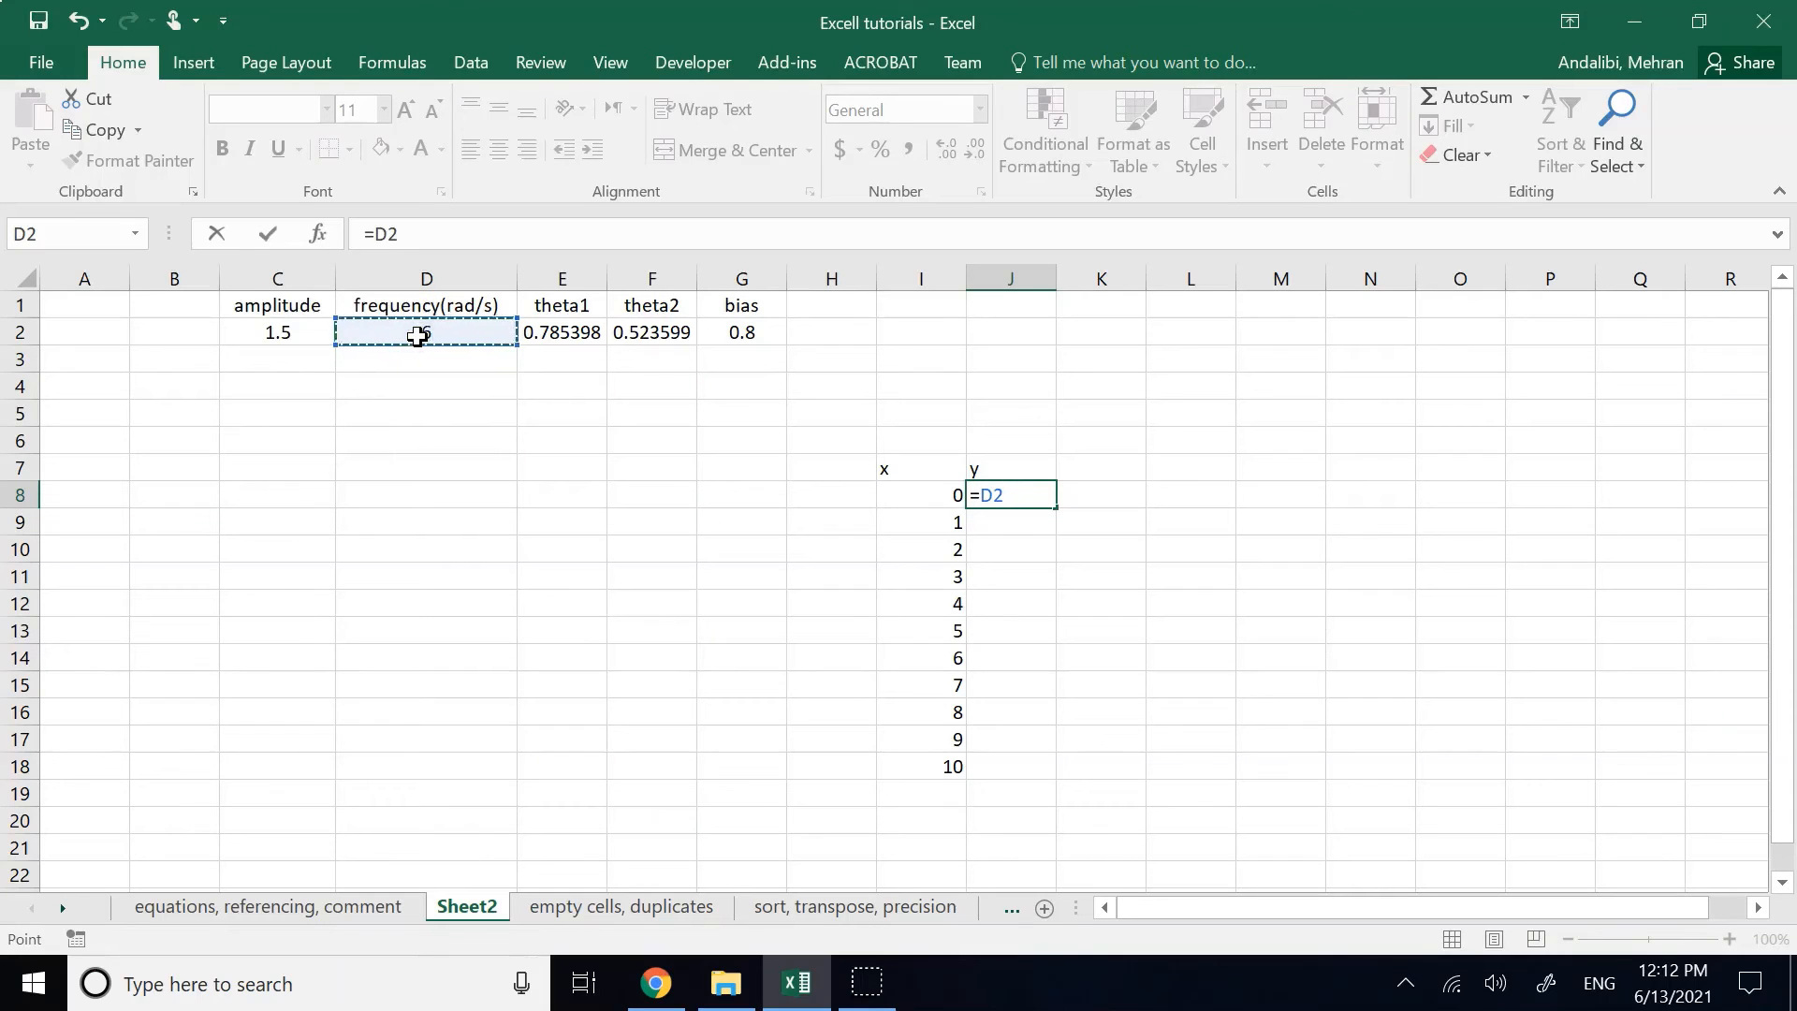
type("*")
left_click(924, 491)
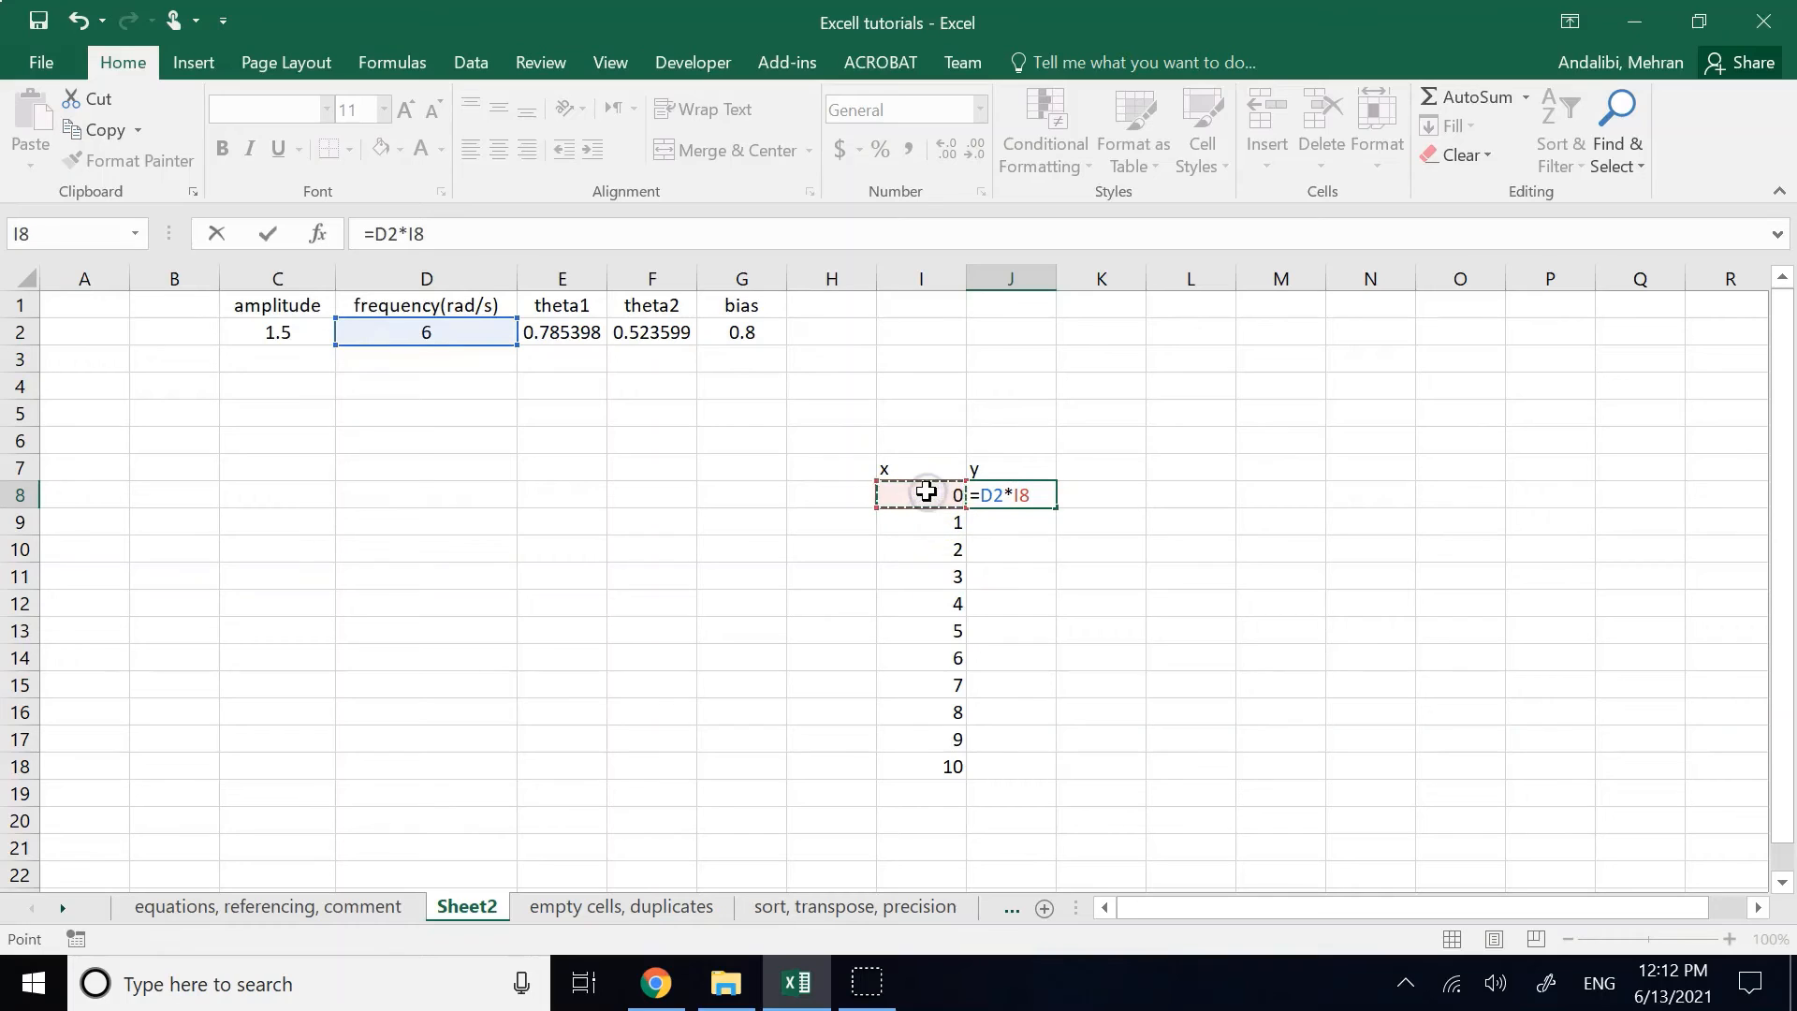
type("+")
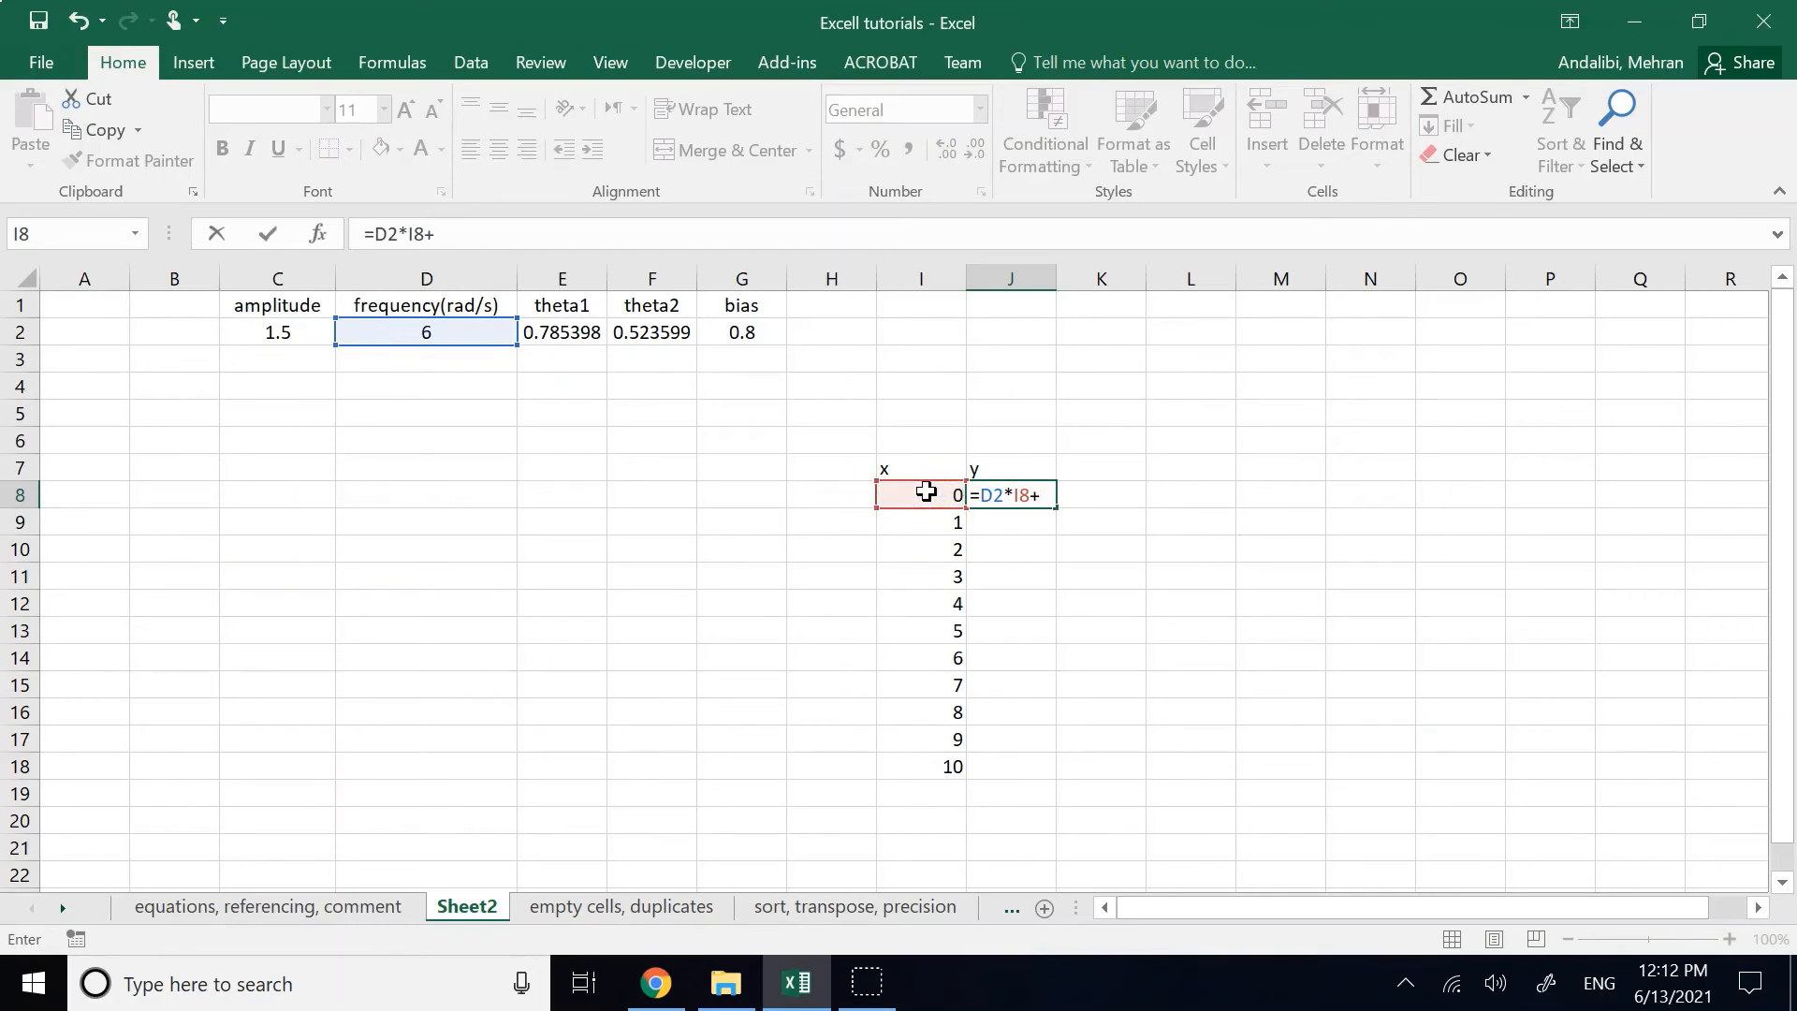
left_click(585, 330)
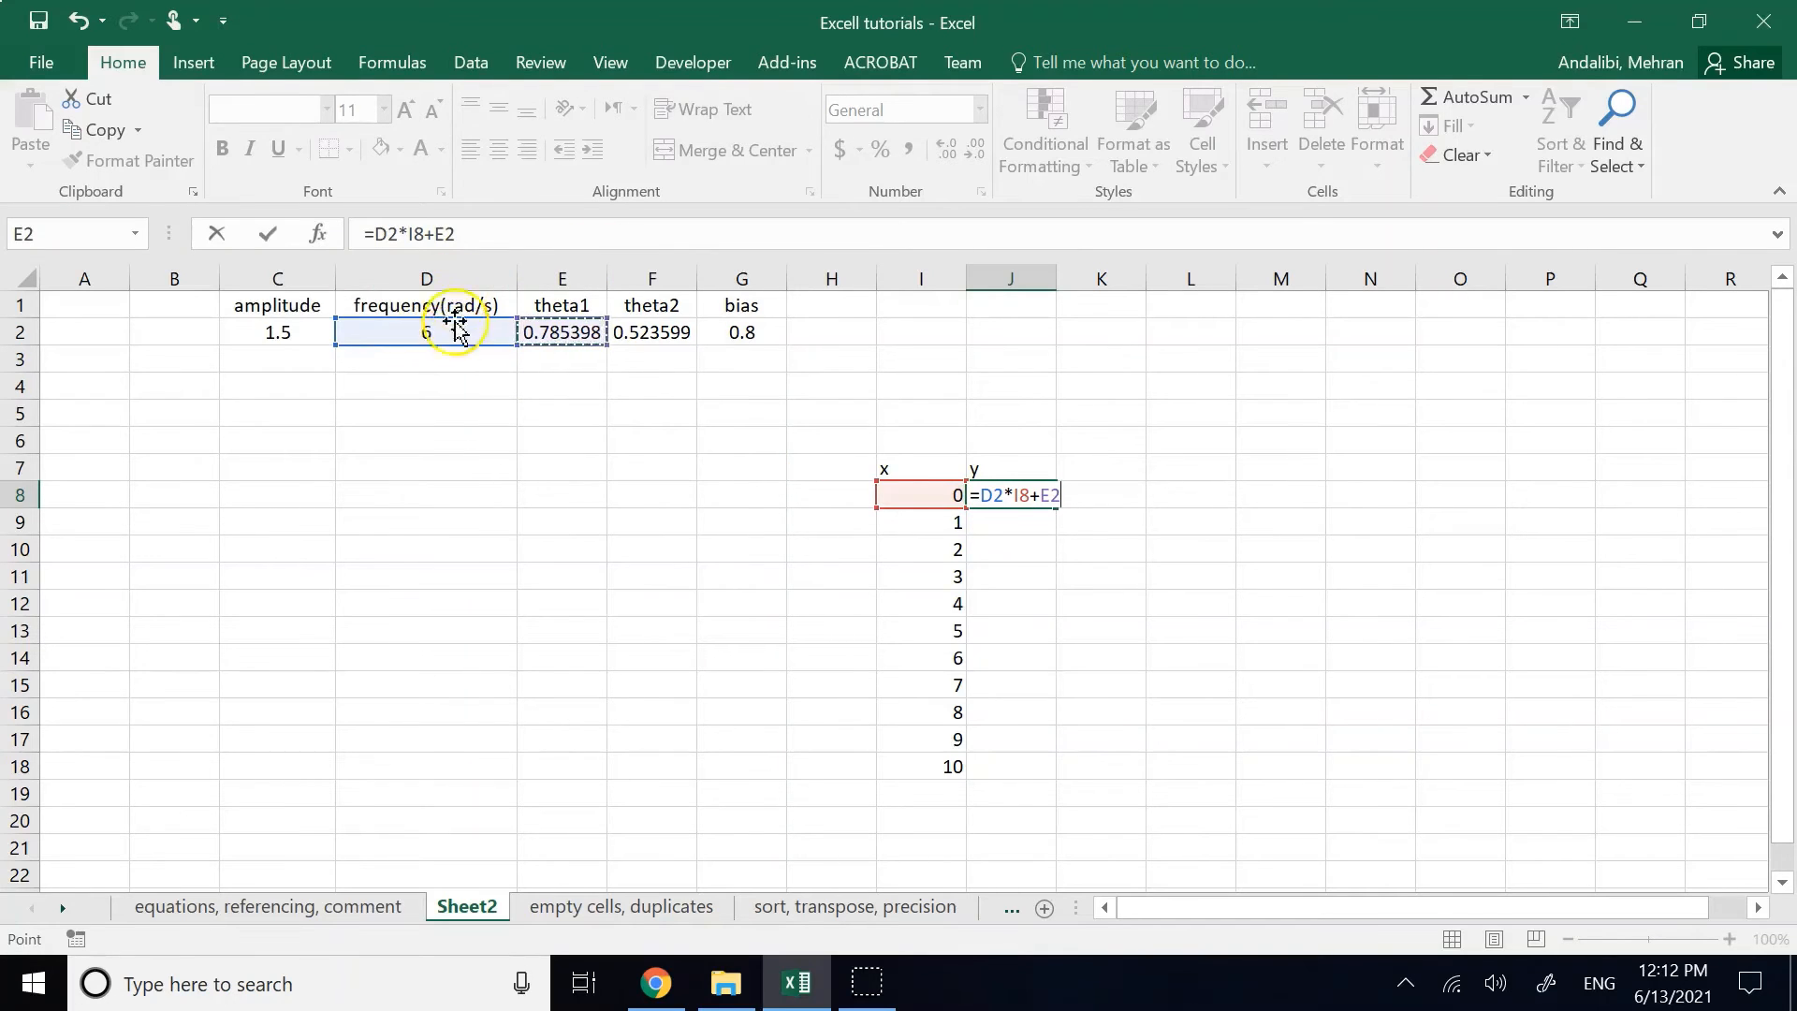
- Make the D2 and E2 references absolute so J8 reads =$D$2*I8+$E$2, and fill it down to J18
left_click(969, 493)
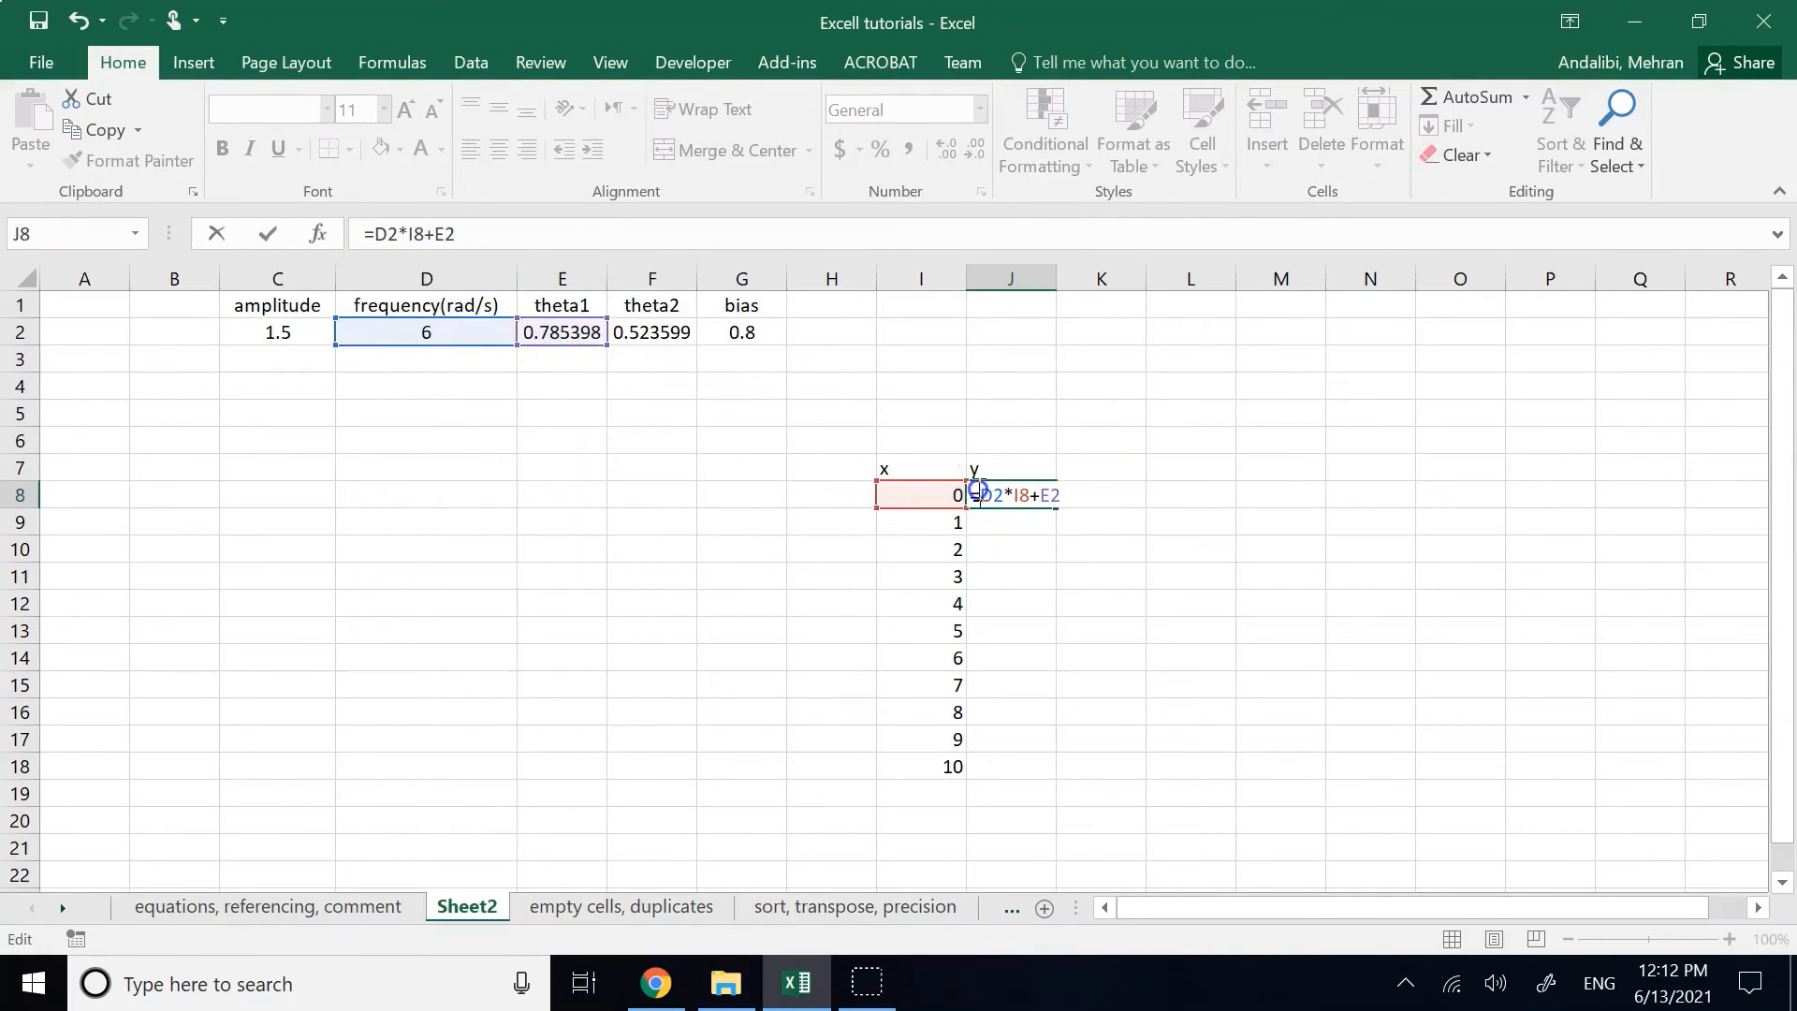
type("$")
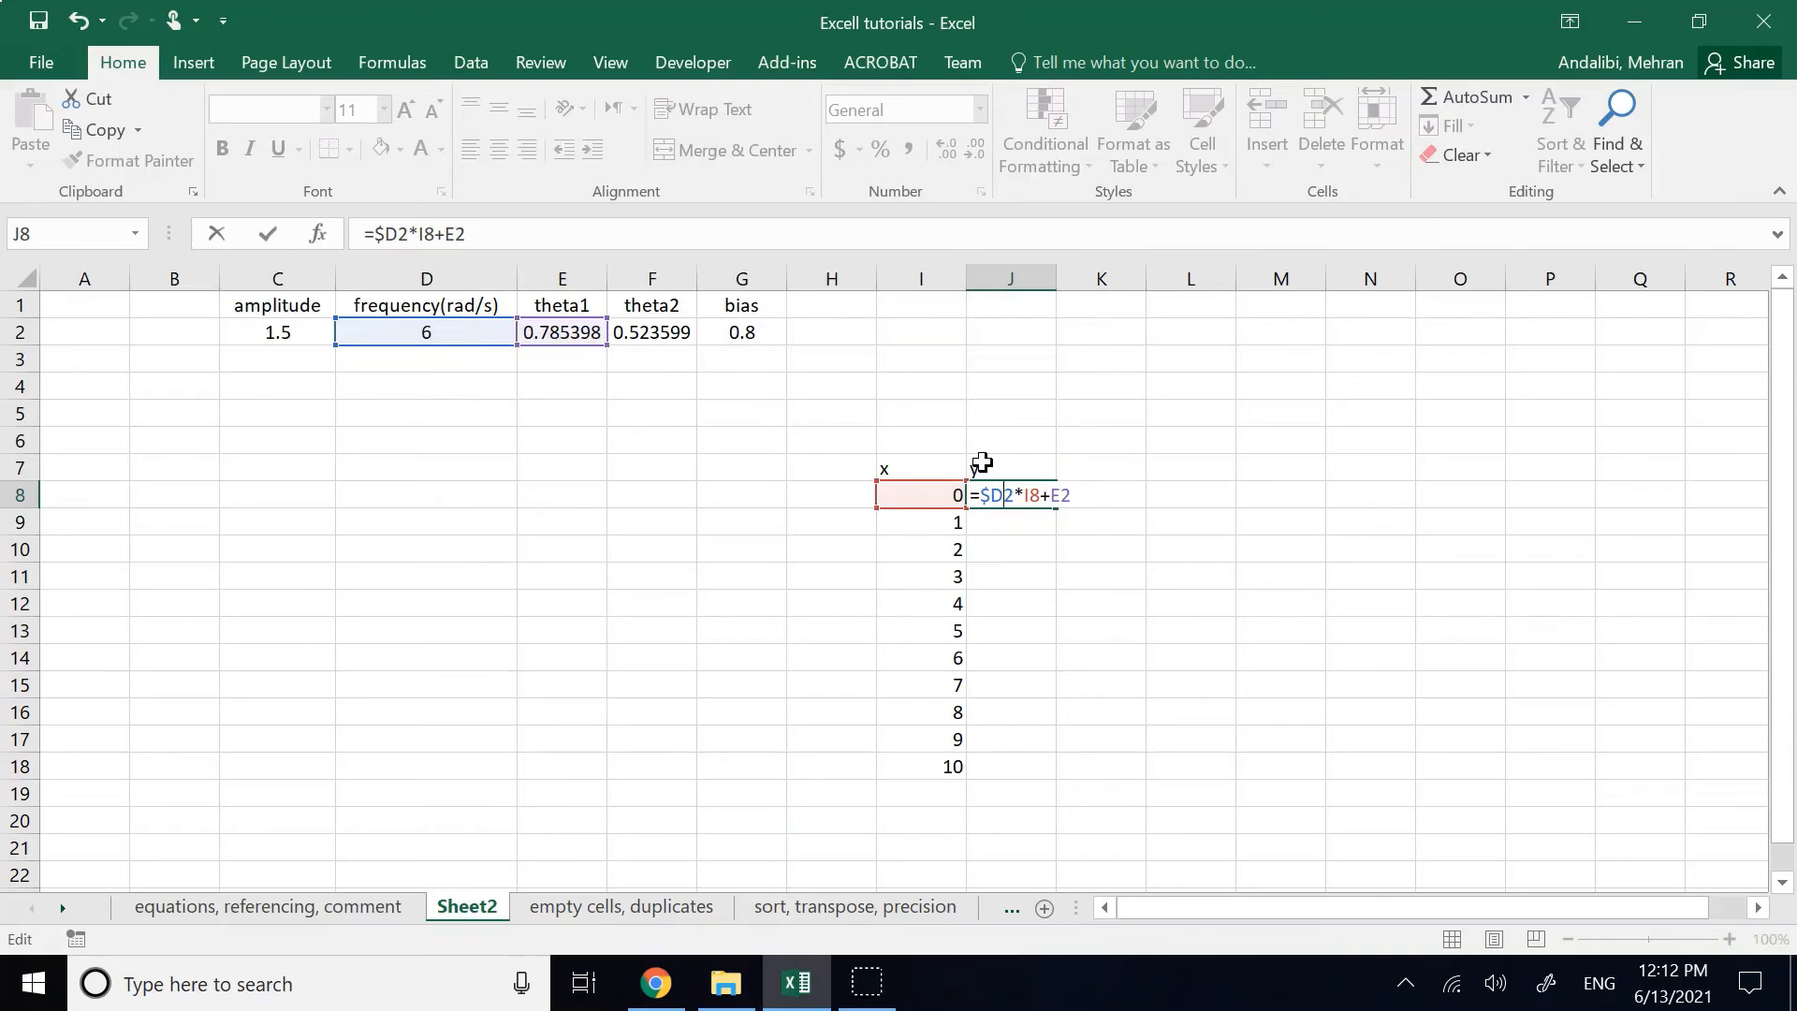
type("$")
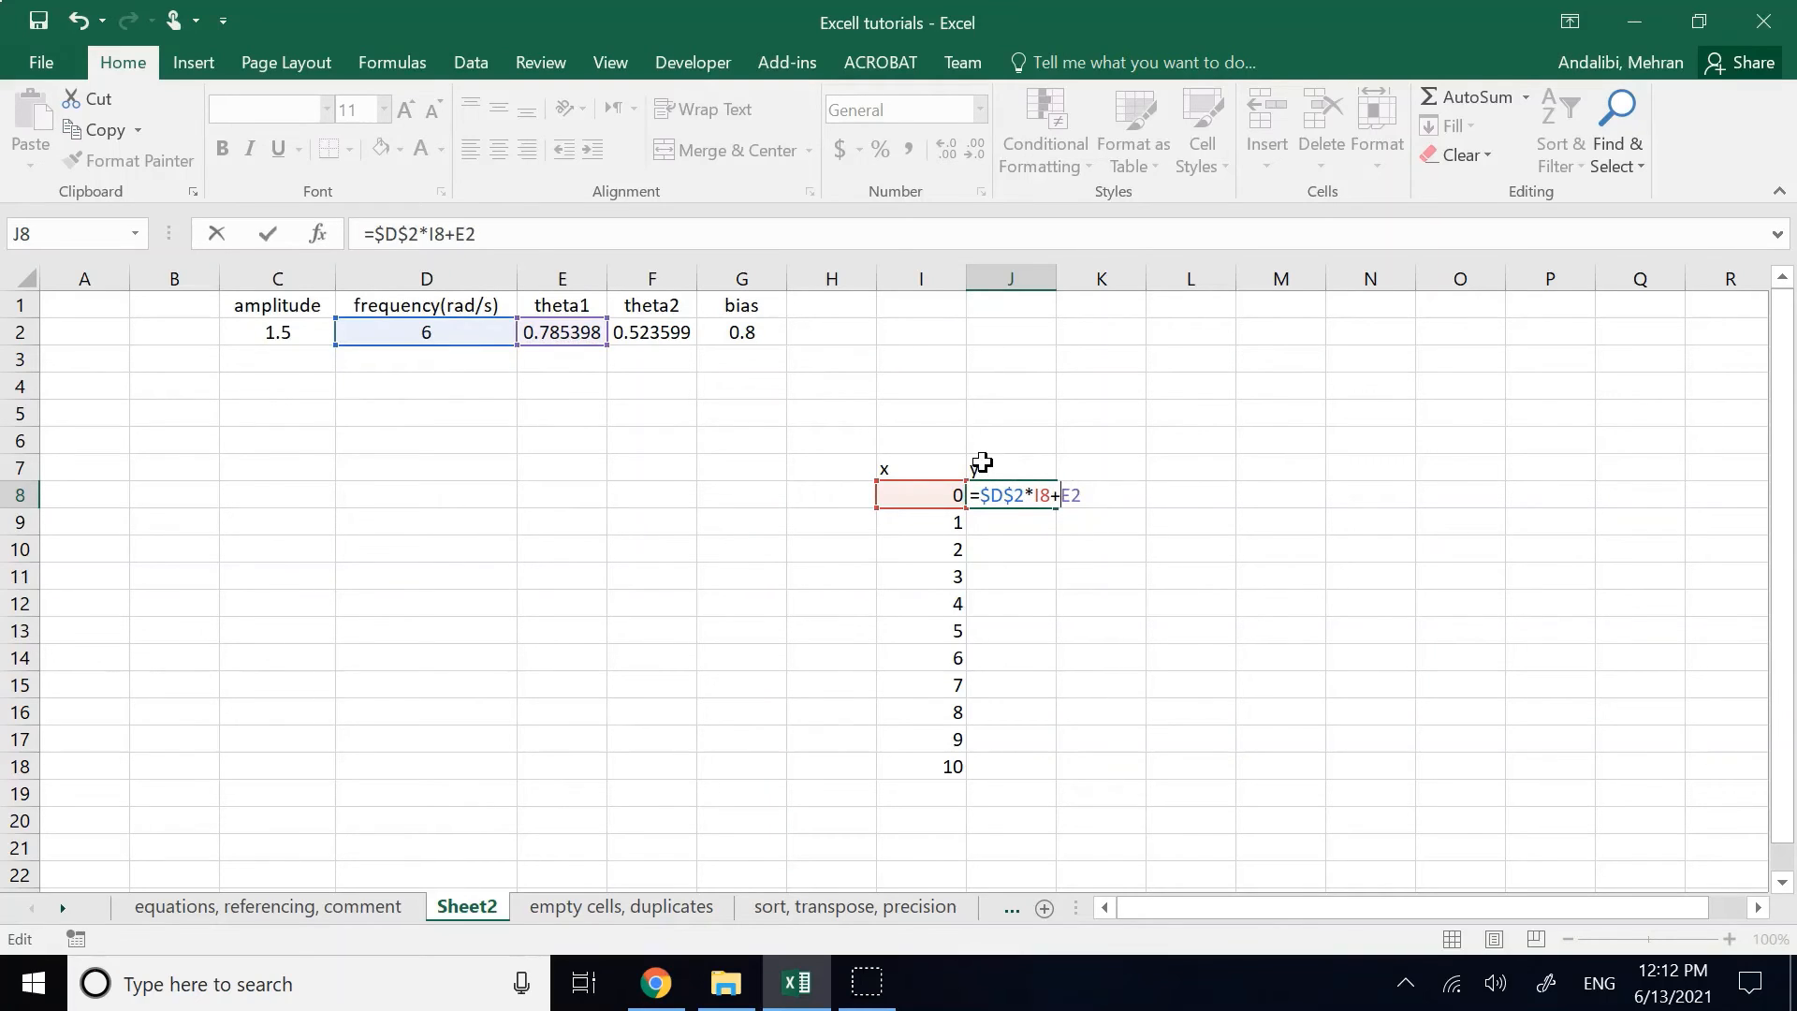
type("$E$")
key("Return")
left_click(1030, 494)
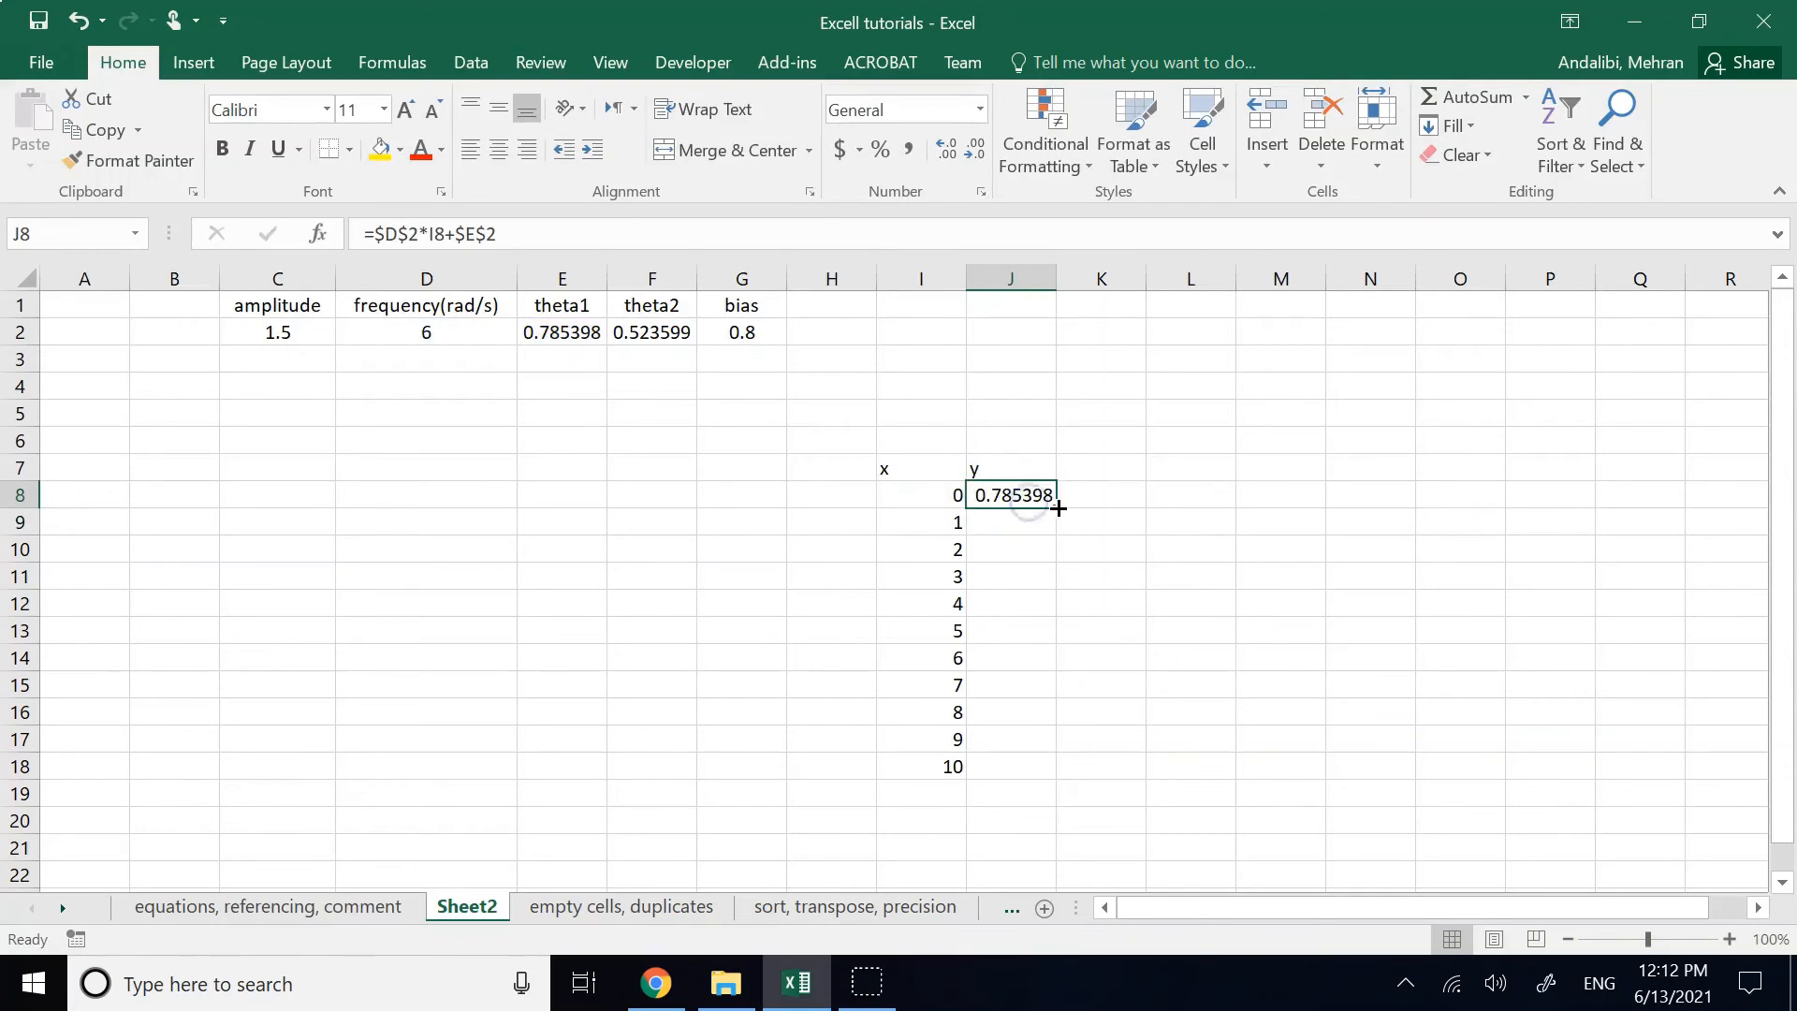
left_click_drag(1057, 508, 1042, 765)
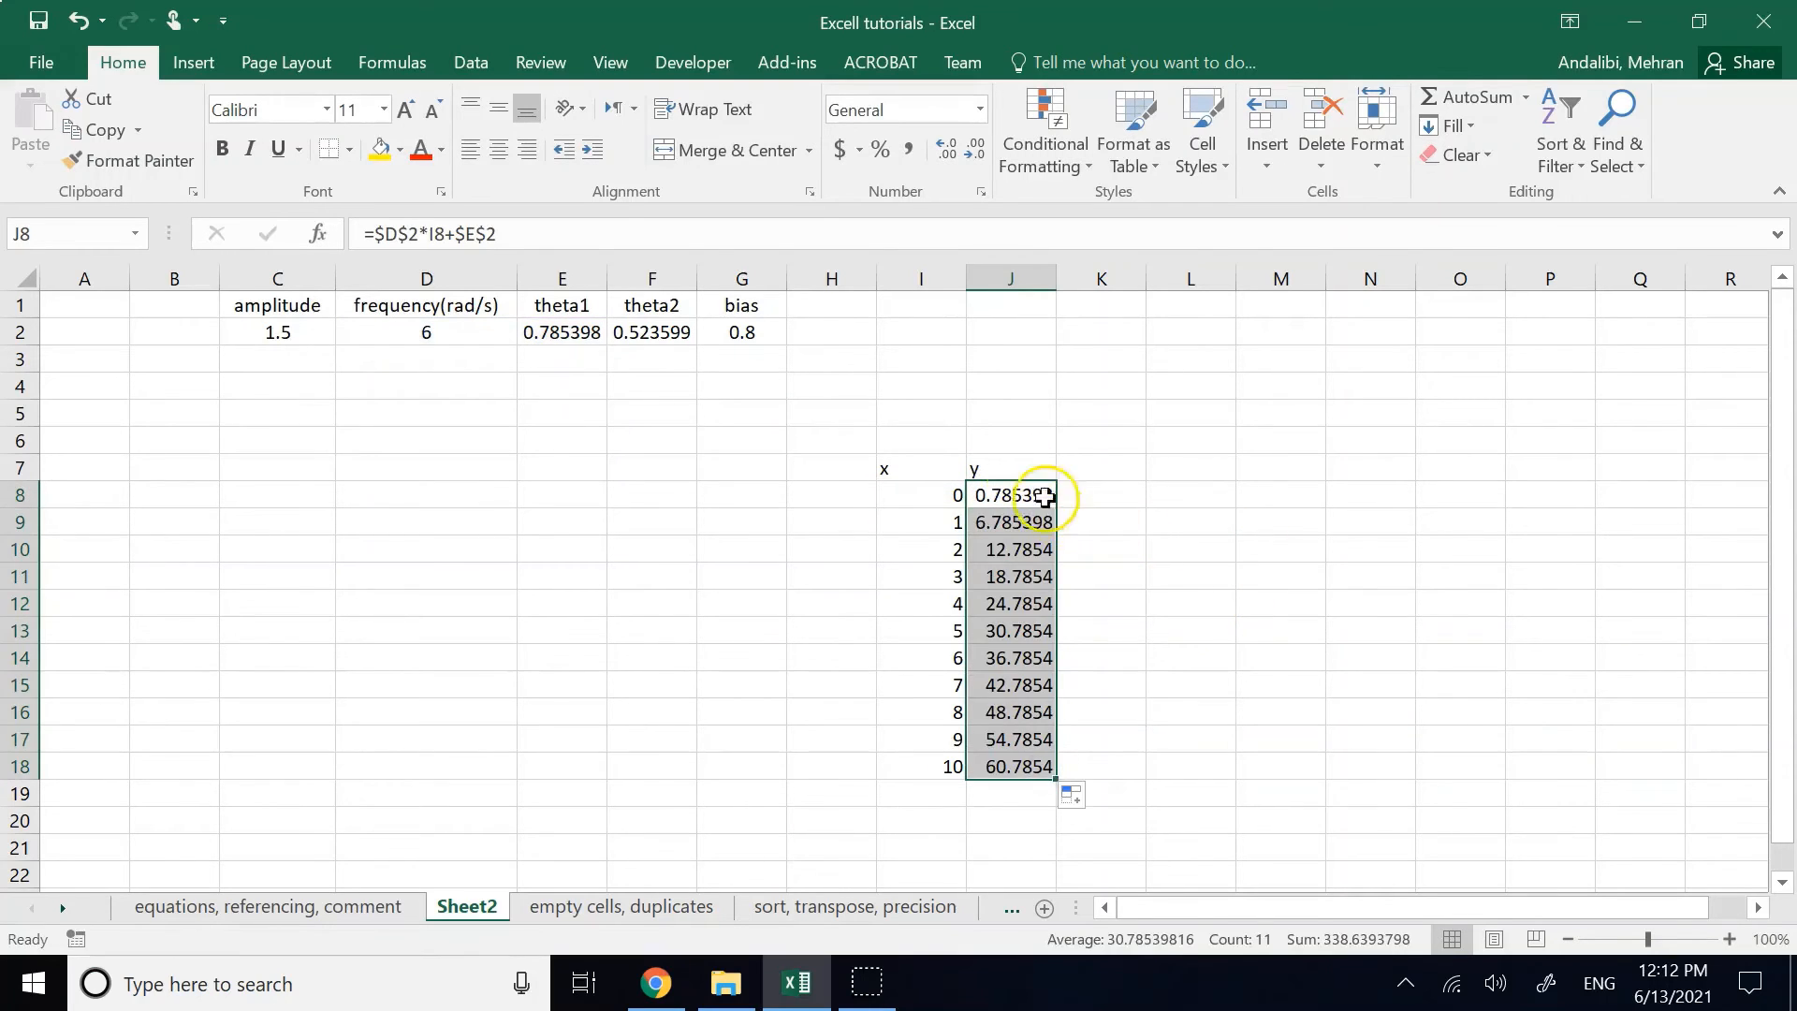
- Check the equation headers on the equations sheet and change the Sheet2 header in J7 to y=wx+C
double_click(997, 471)
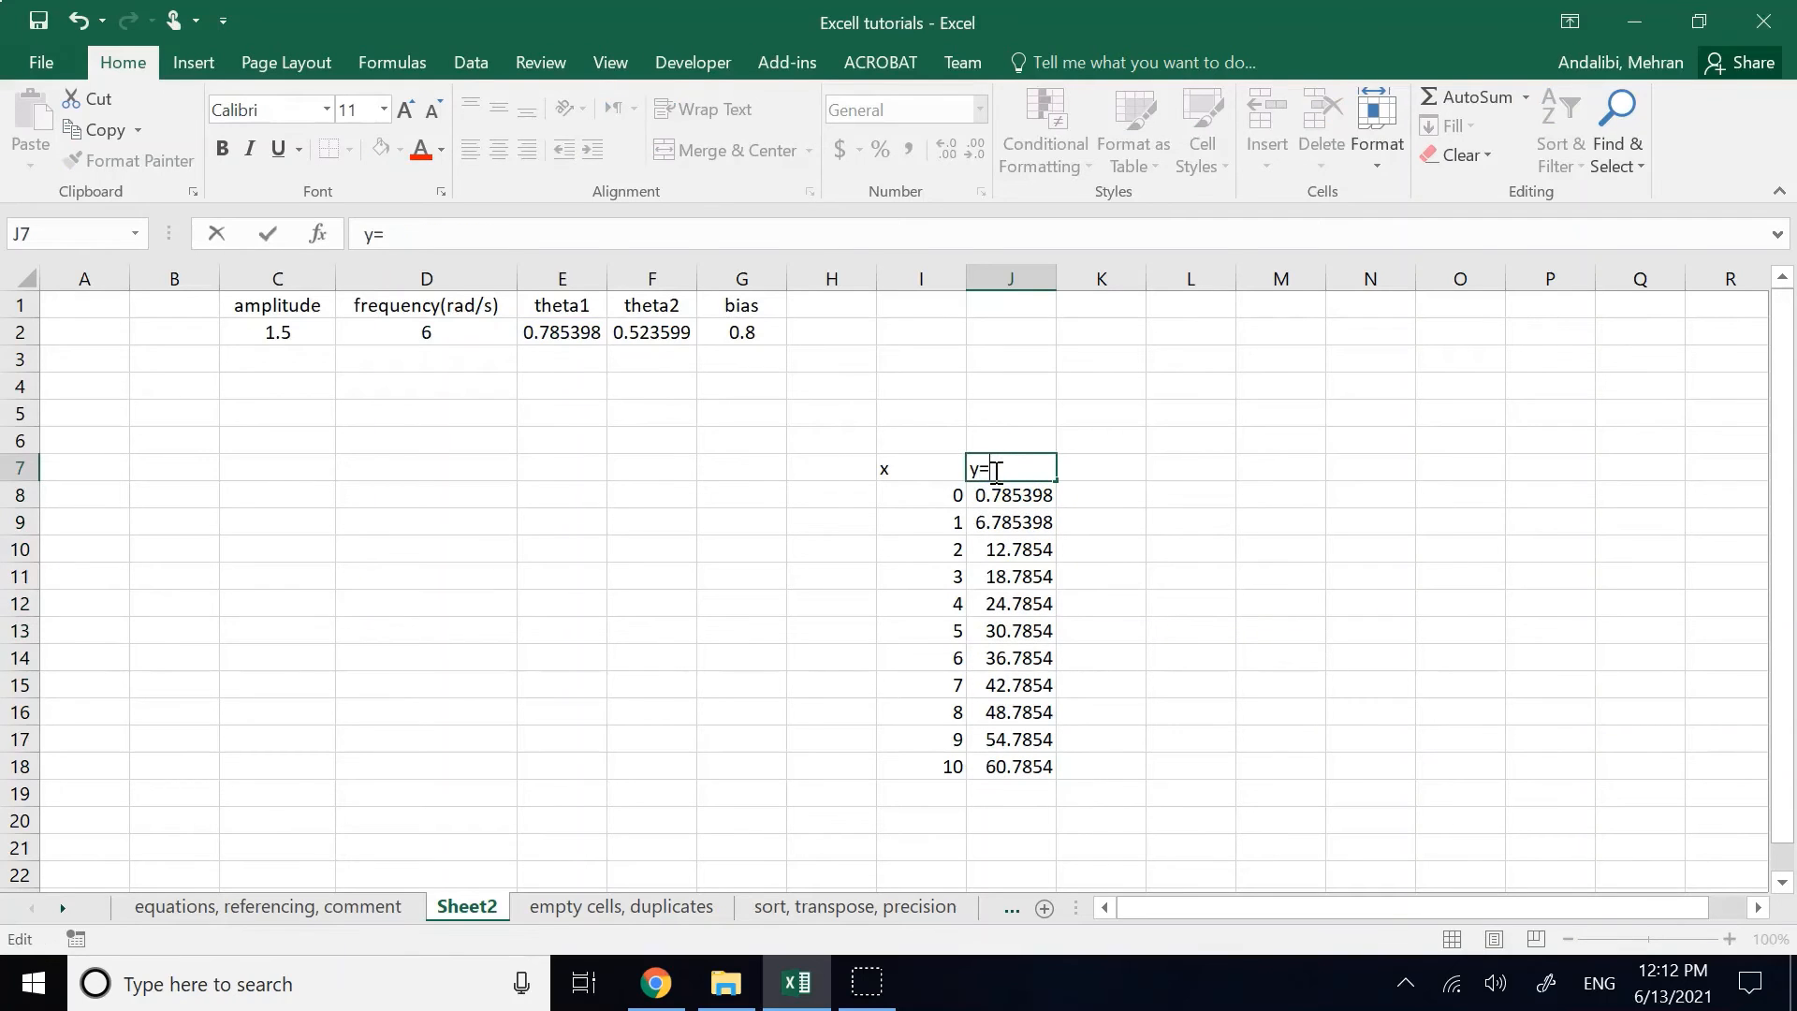
type("=wx+")
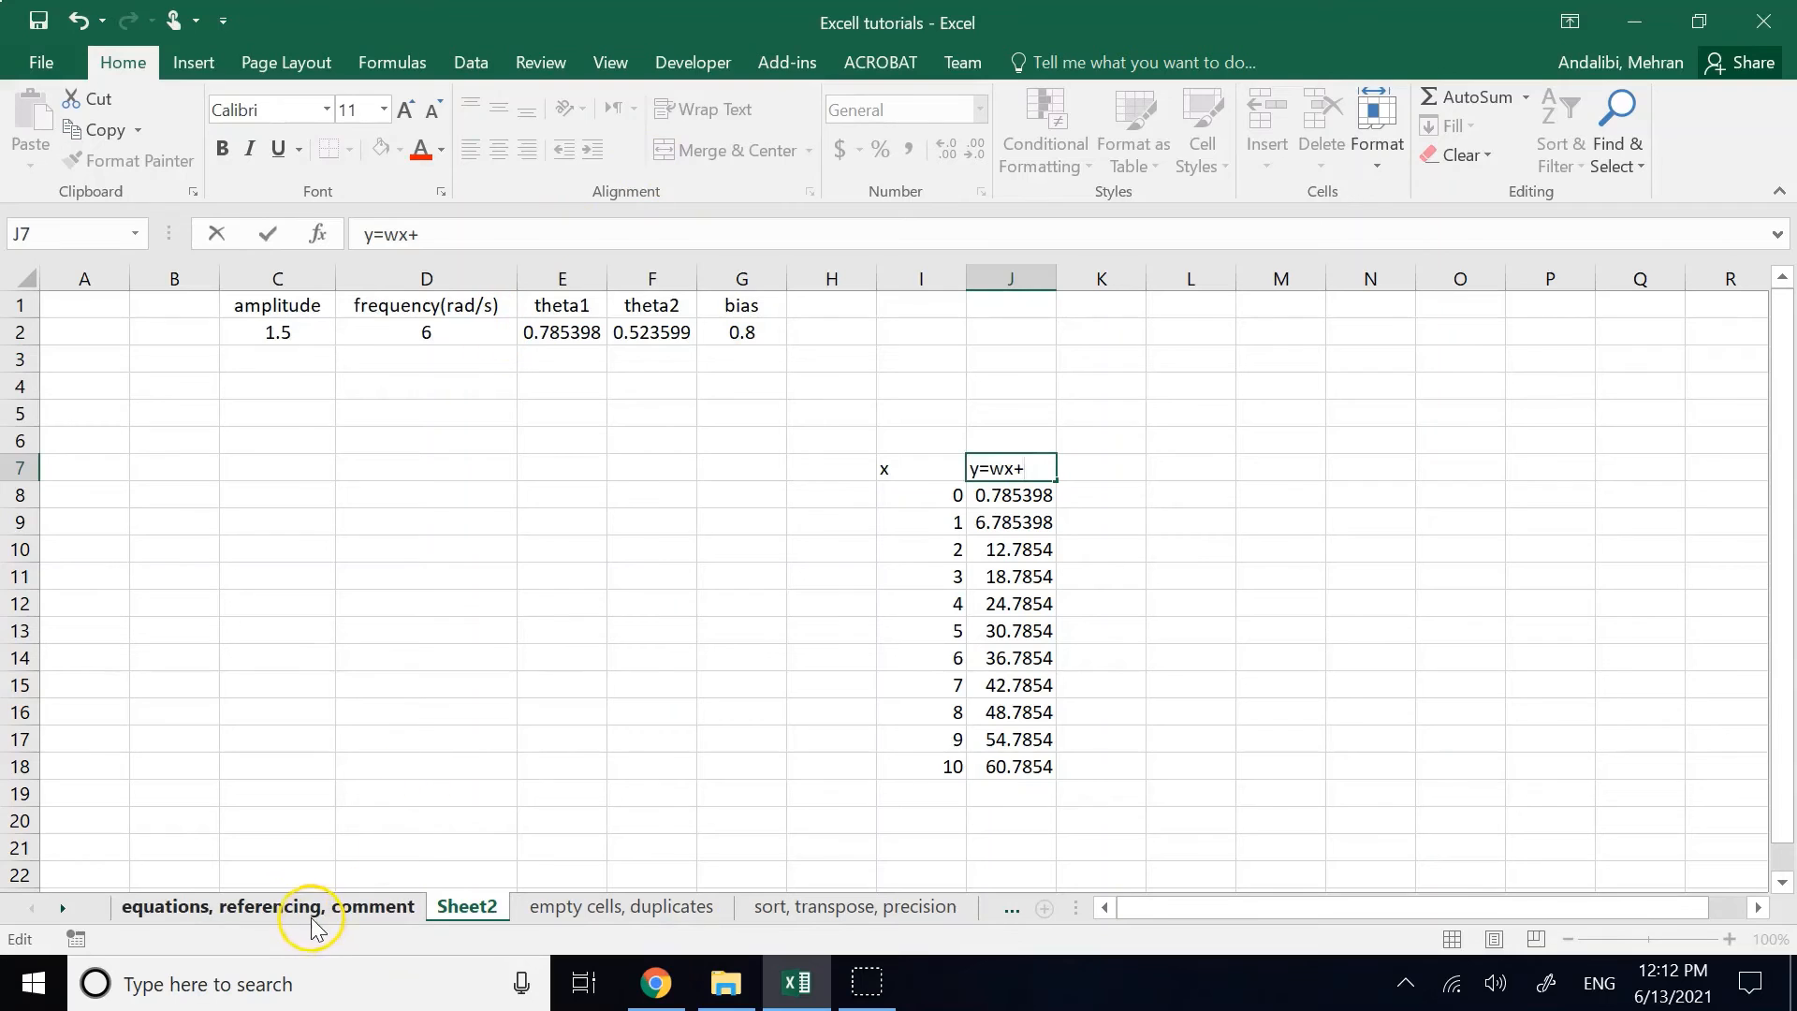
left_click(314, 925)
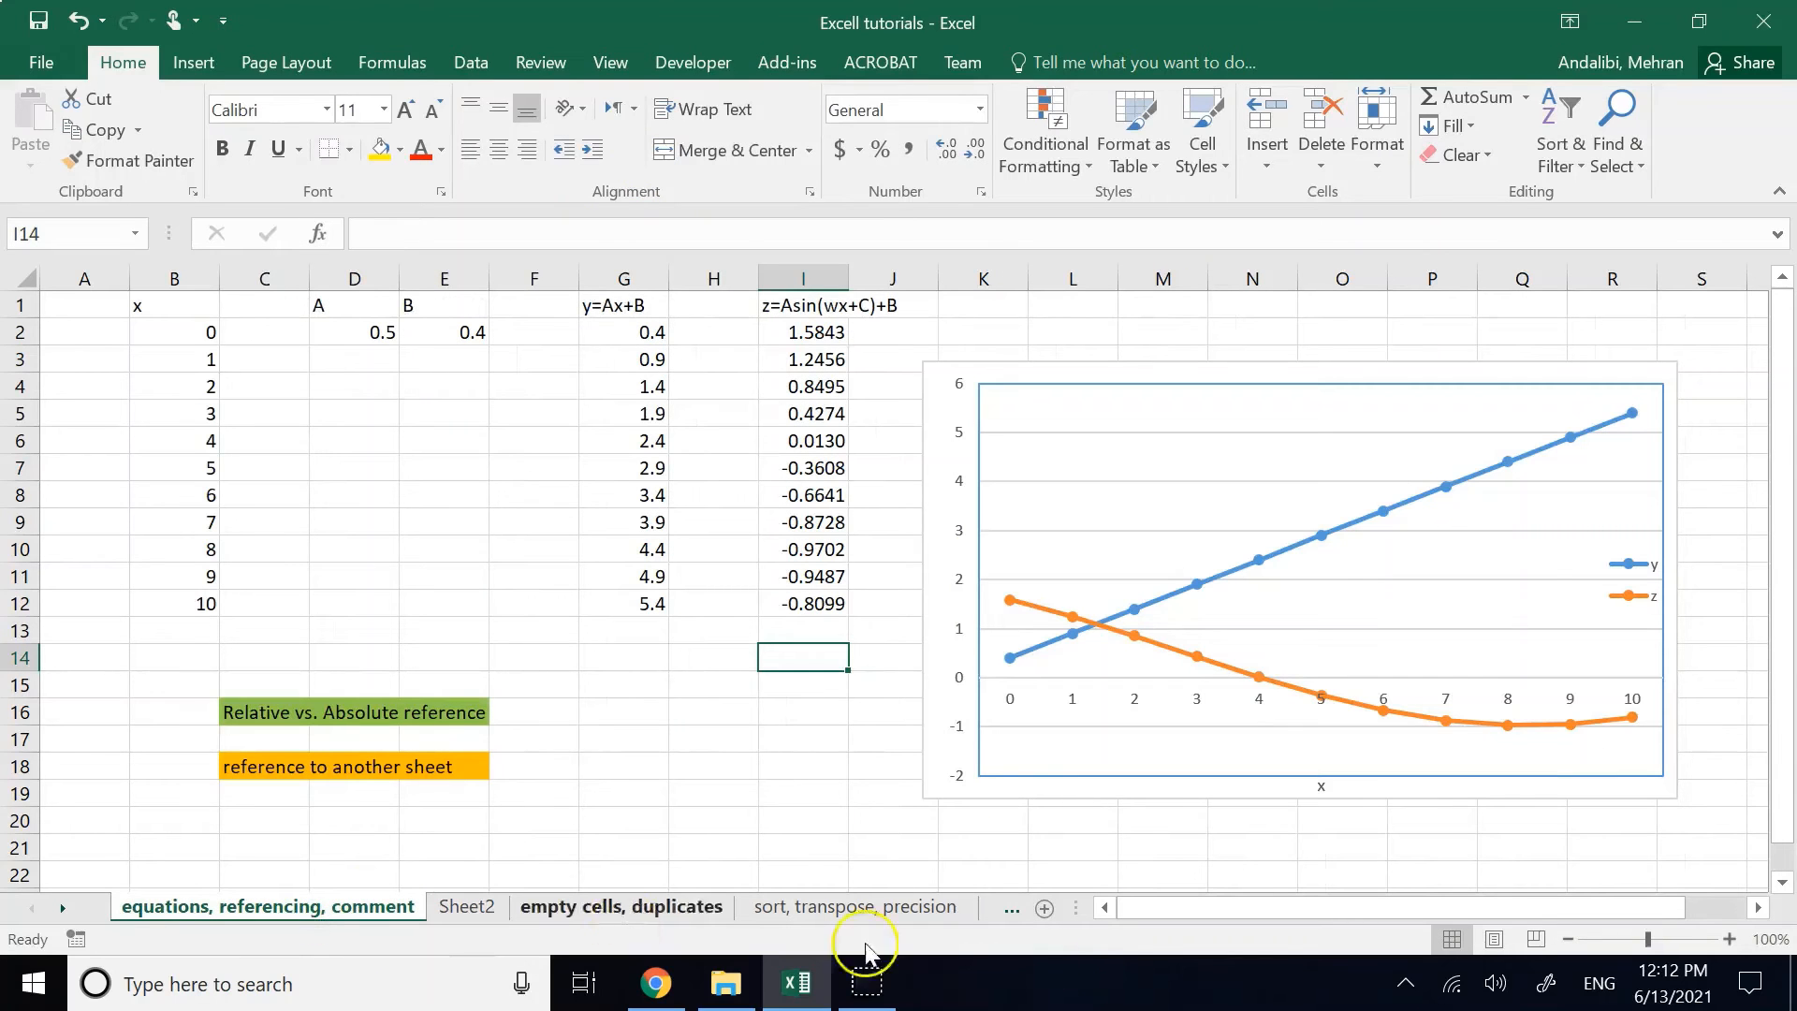
left_click(468, 909)
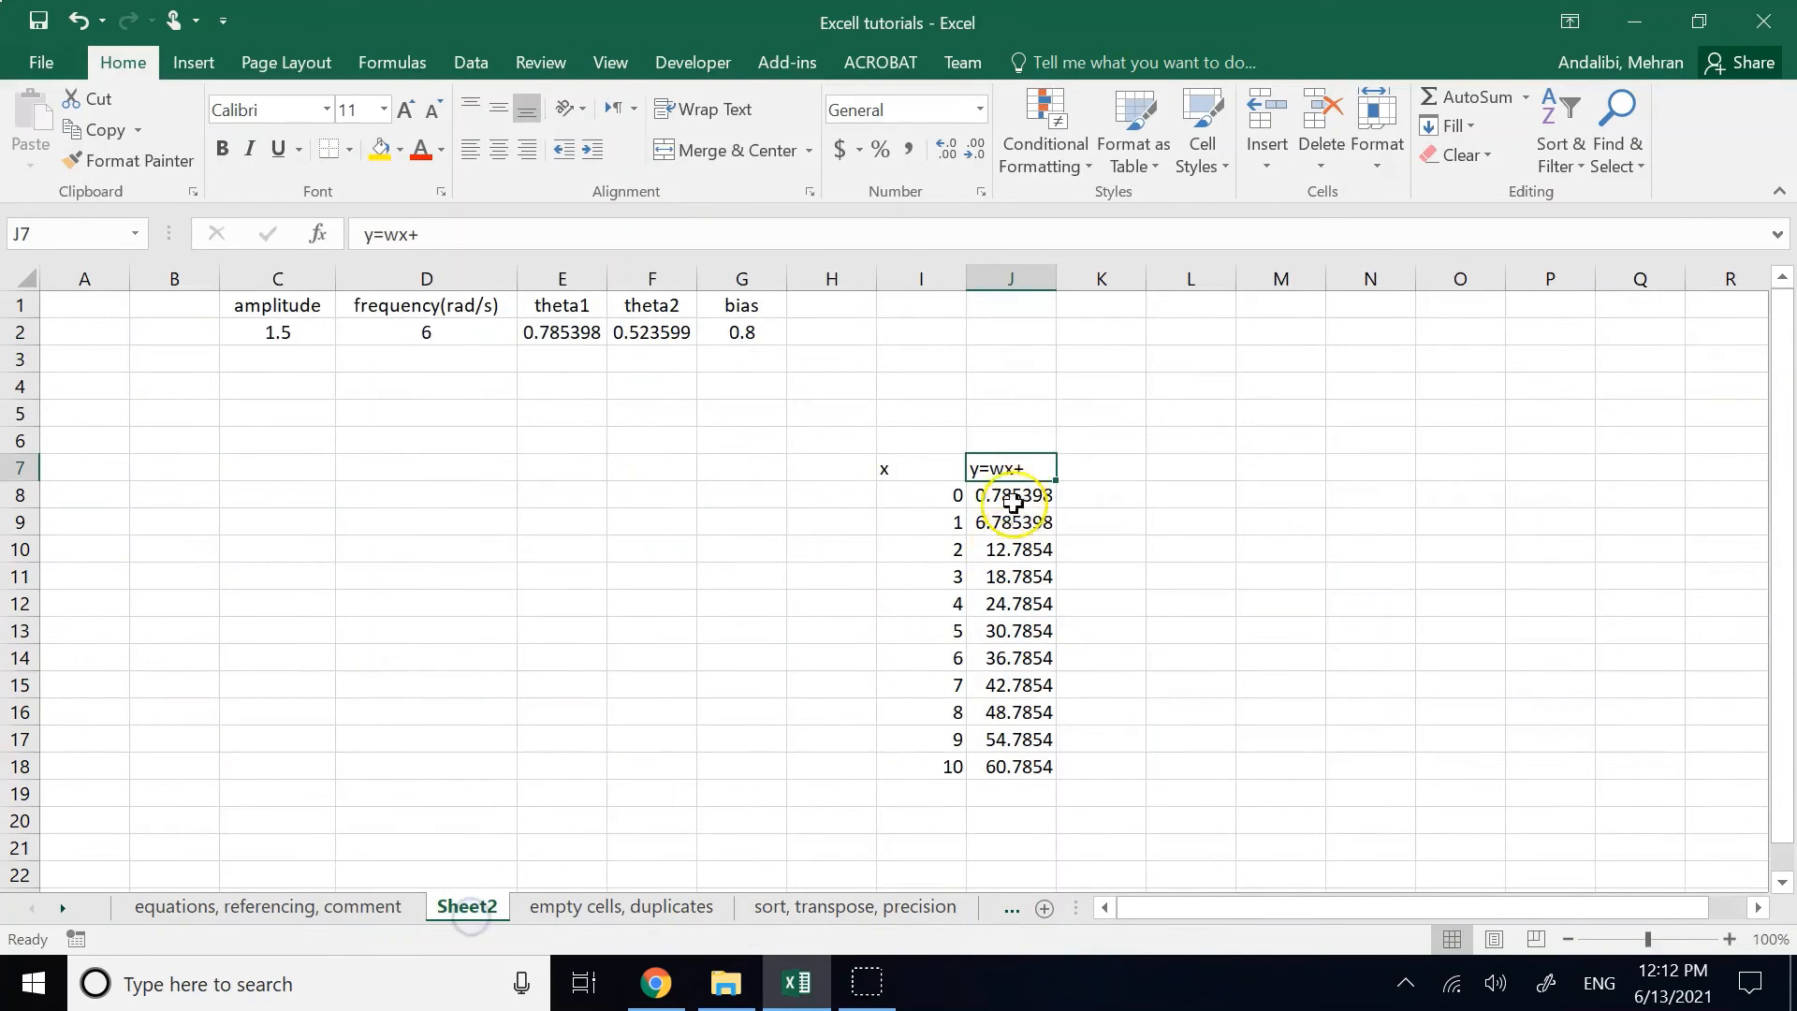
double_click(1026, 472)
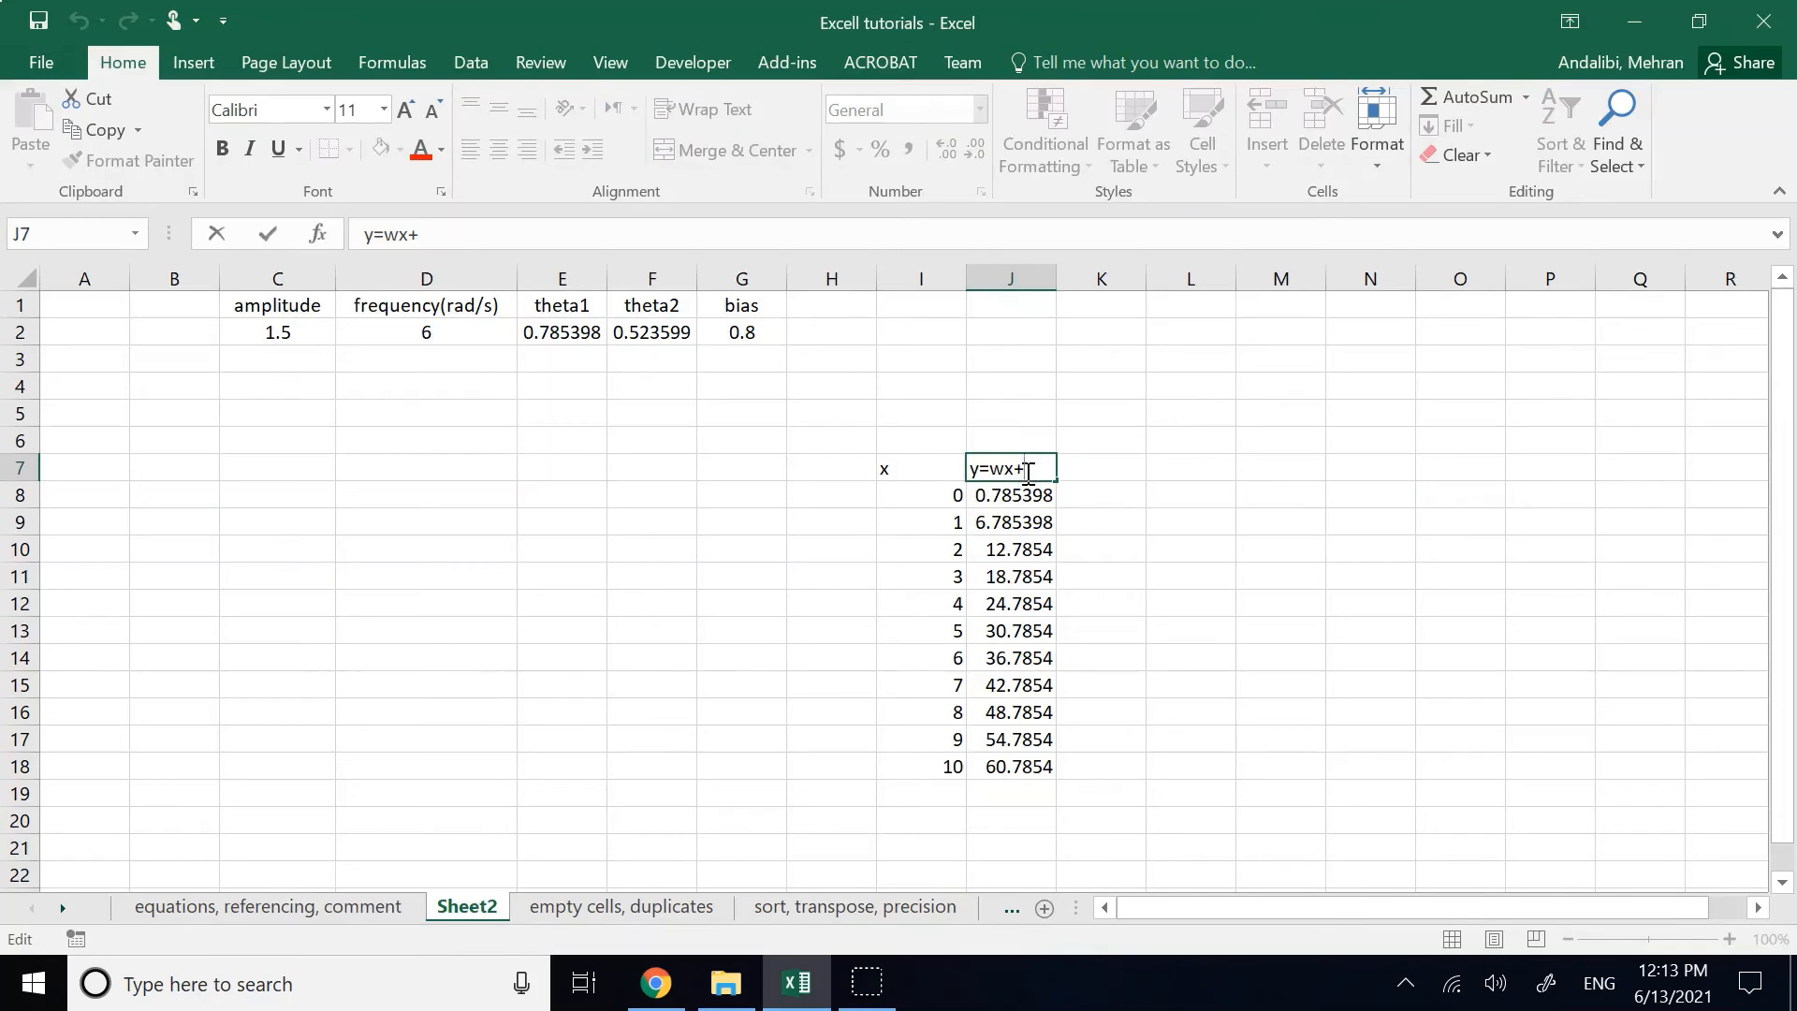
type("C")
left_click(1160, 570)
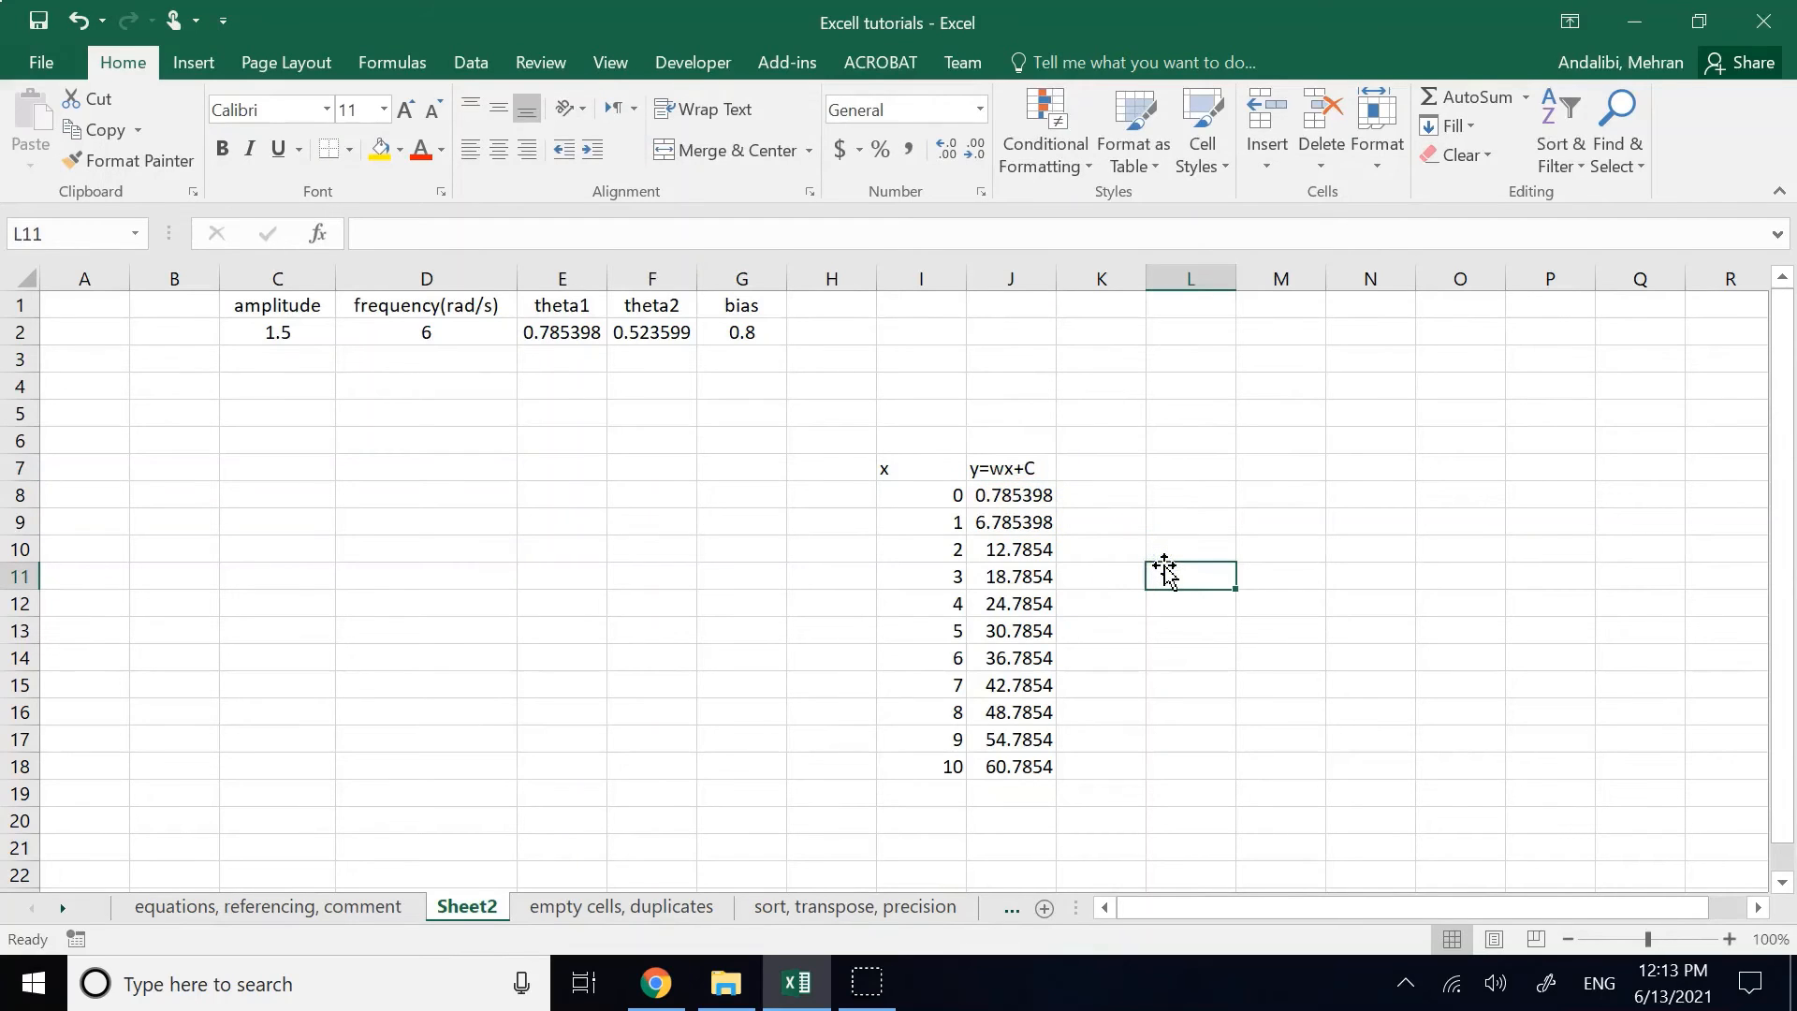
- Enter the header z=Asin(y)+B in K7
left_click(1128, 480)
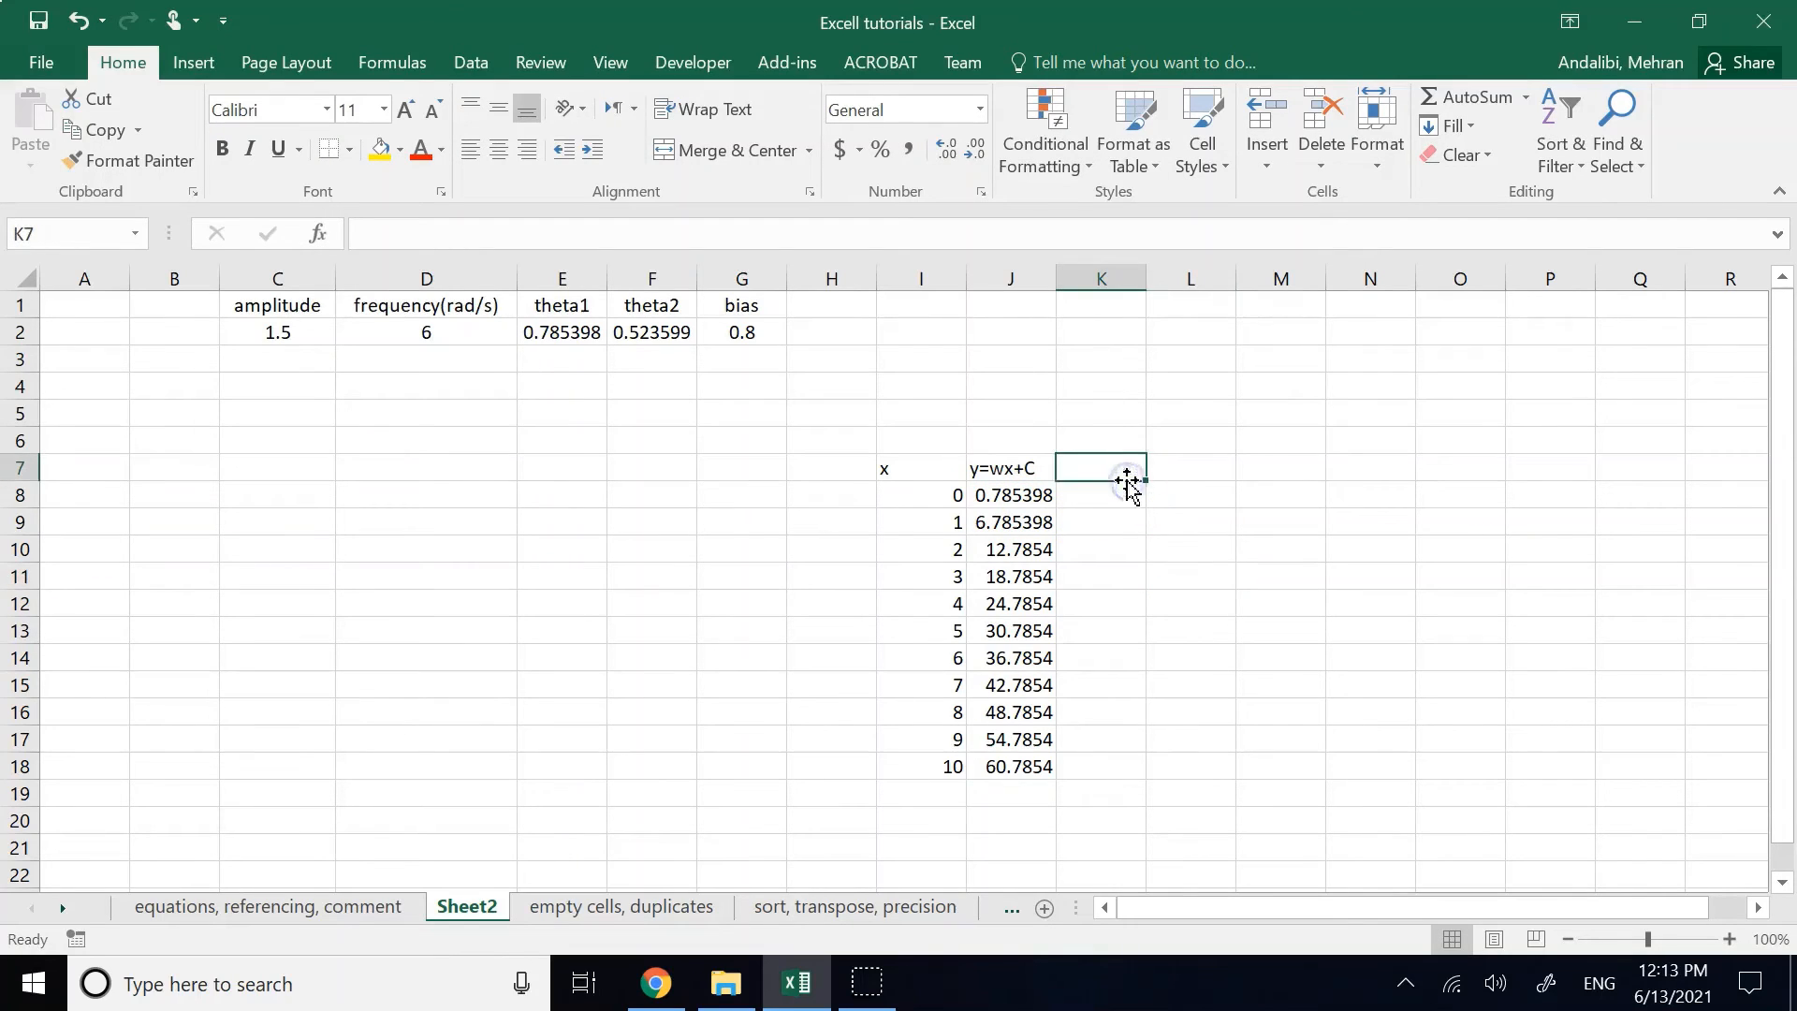
double_click(1116, 466)
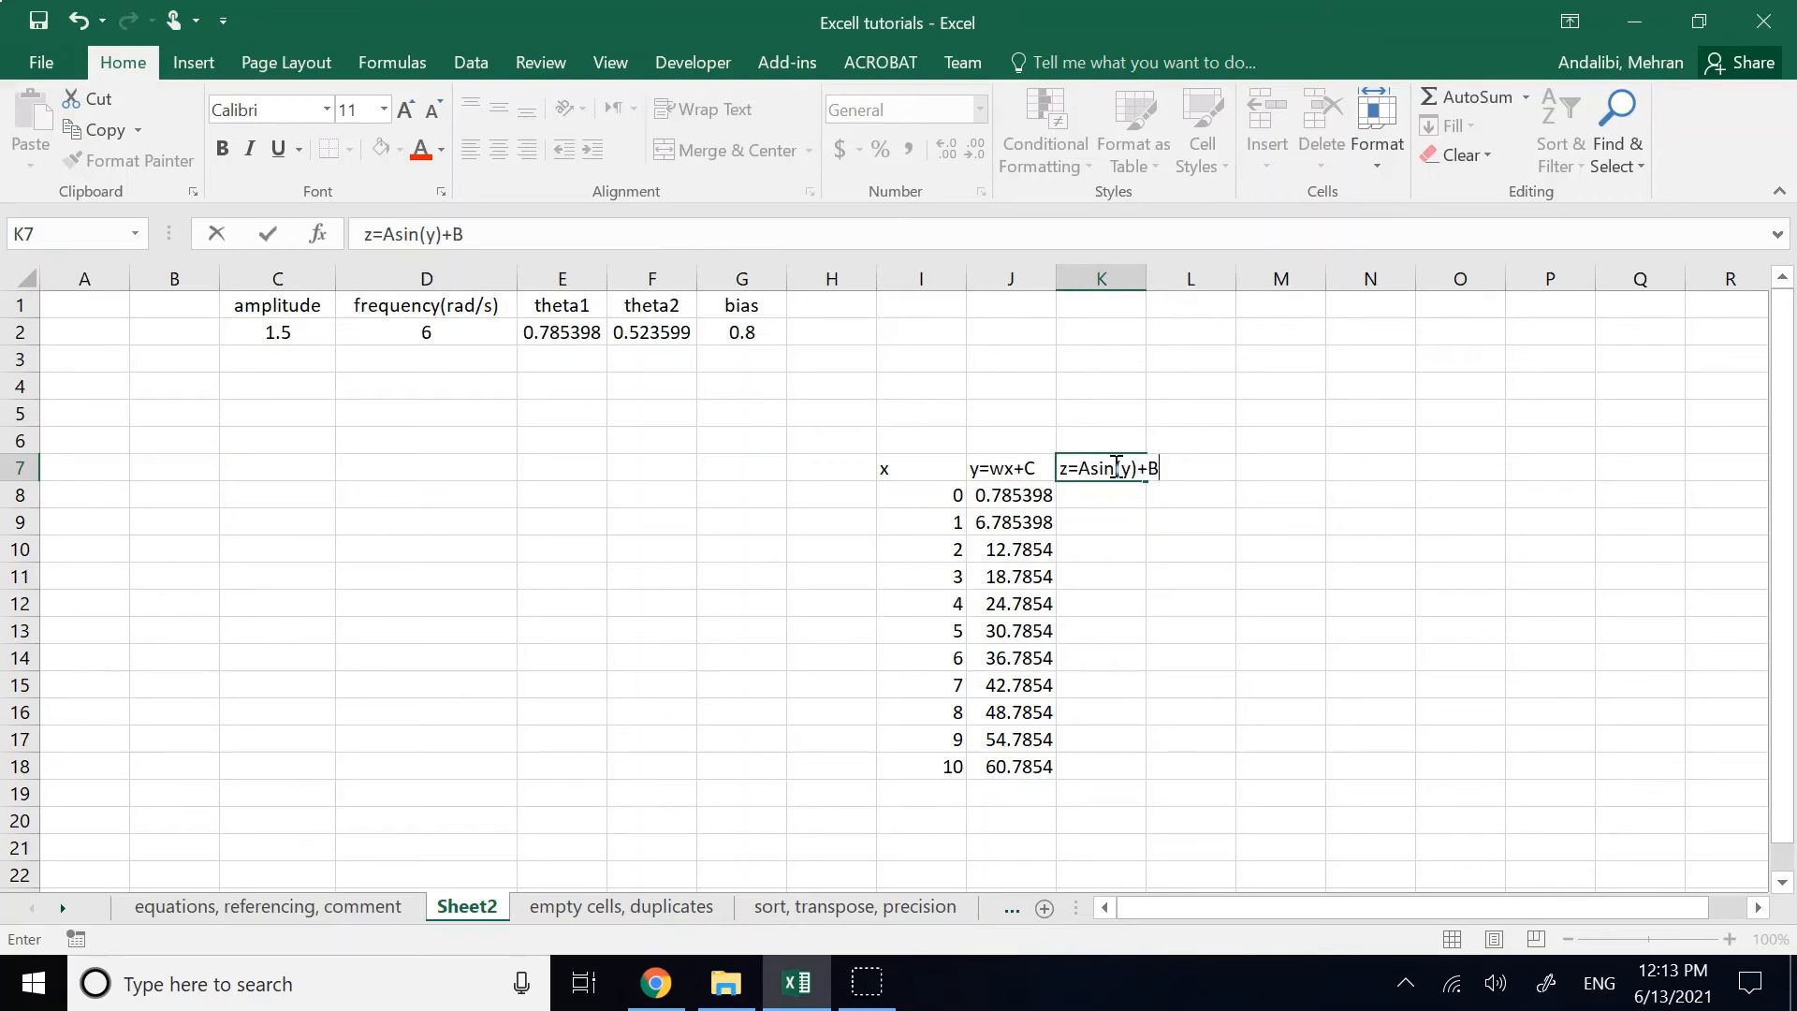
type("z=Asin(y)+B")
left_click(1287, 616)
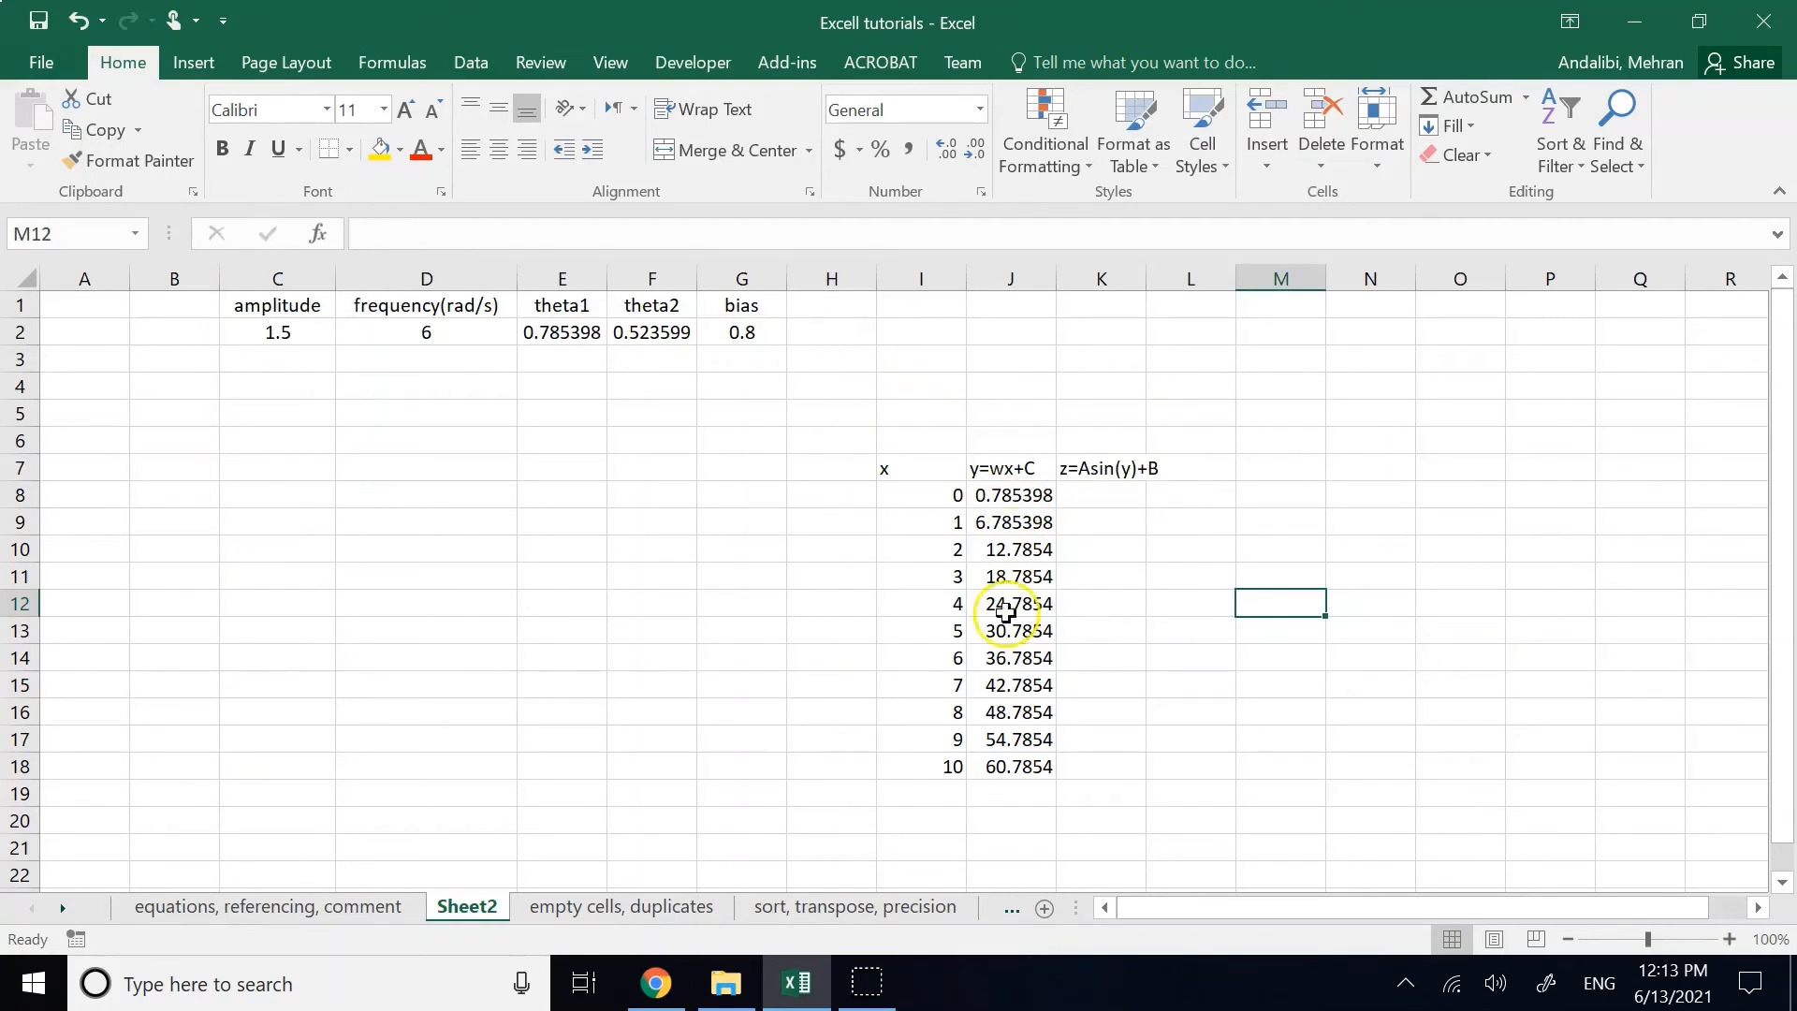
- Start the z formula in K8 with the amplitude cell times the sine function, =C2*SIN(
left_click(1099, 498)
type("=")
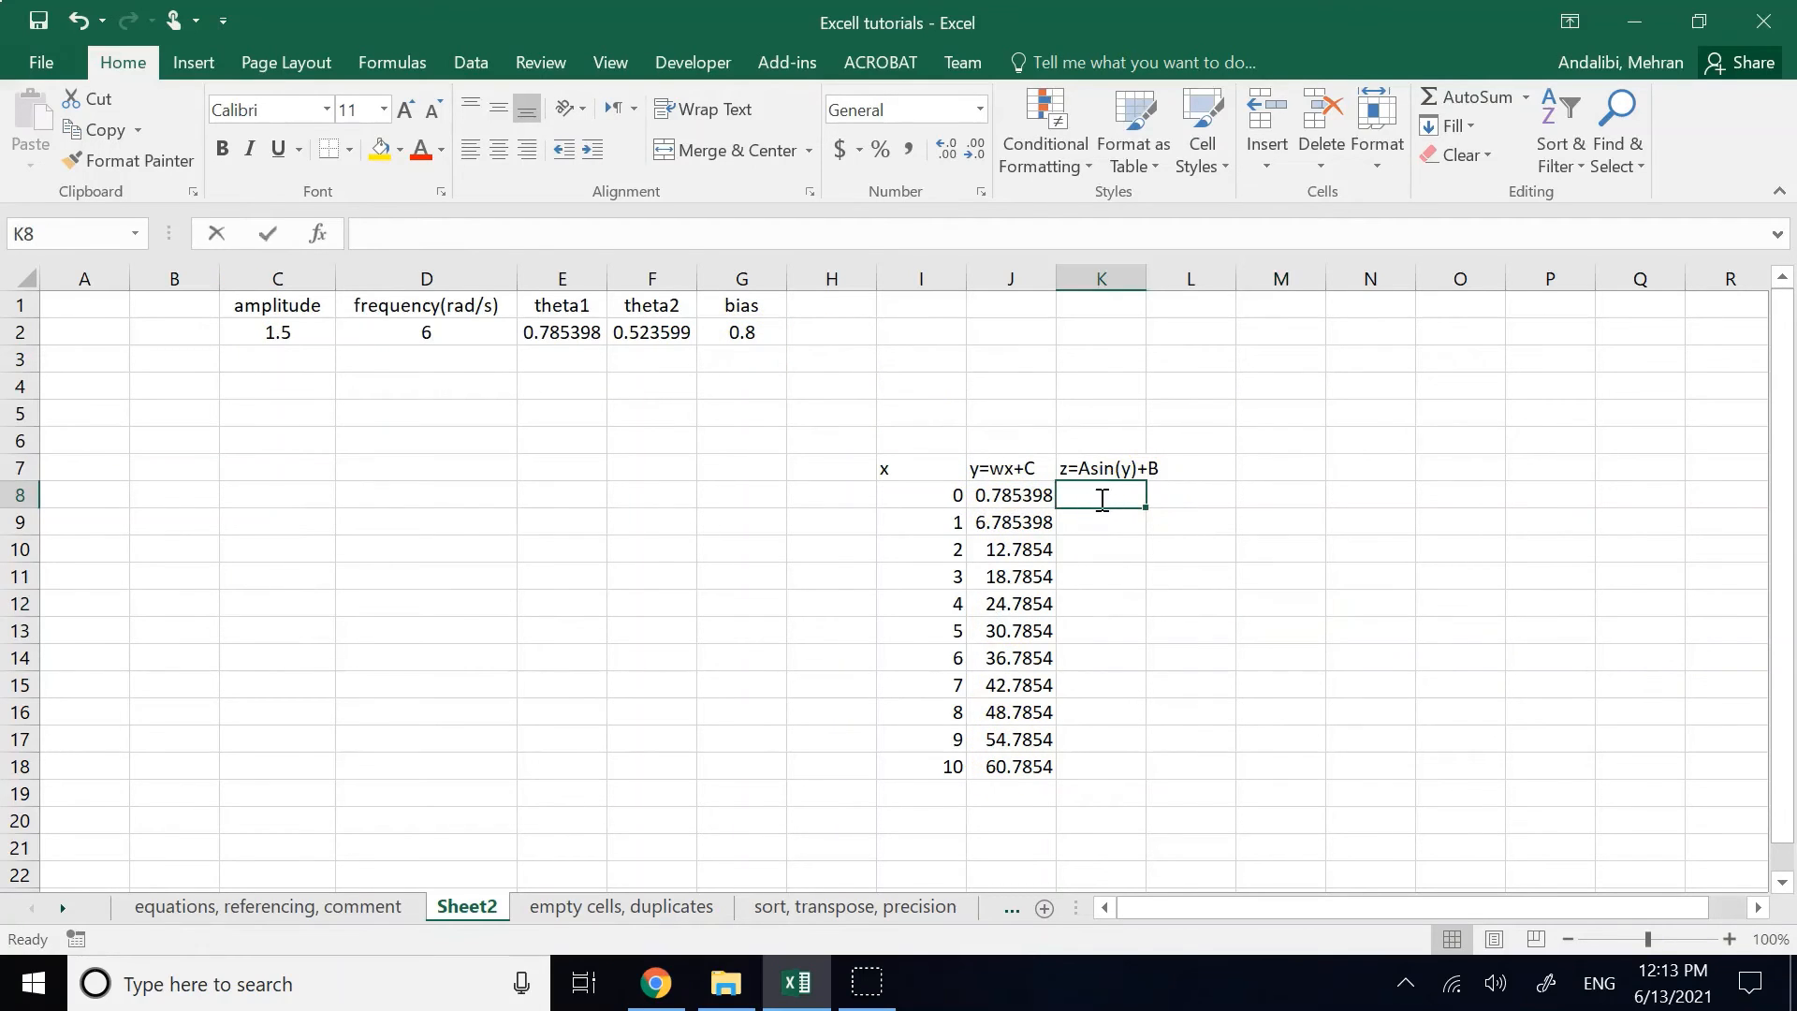
left_click(274, 325)
type("*sin")
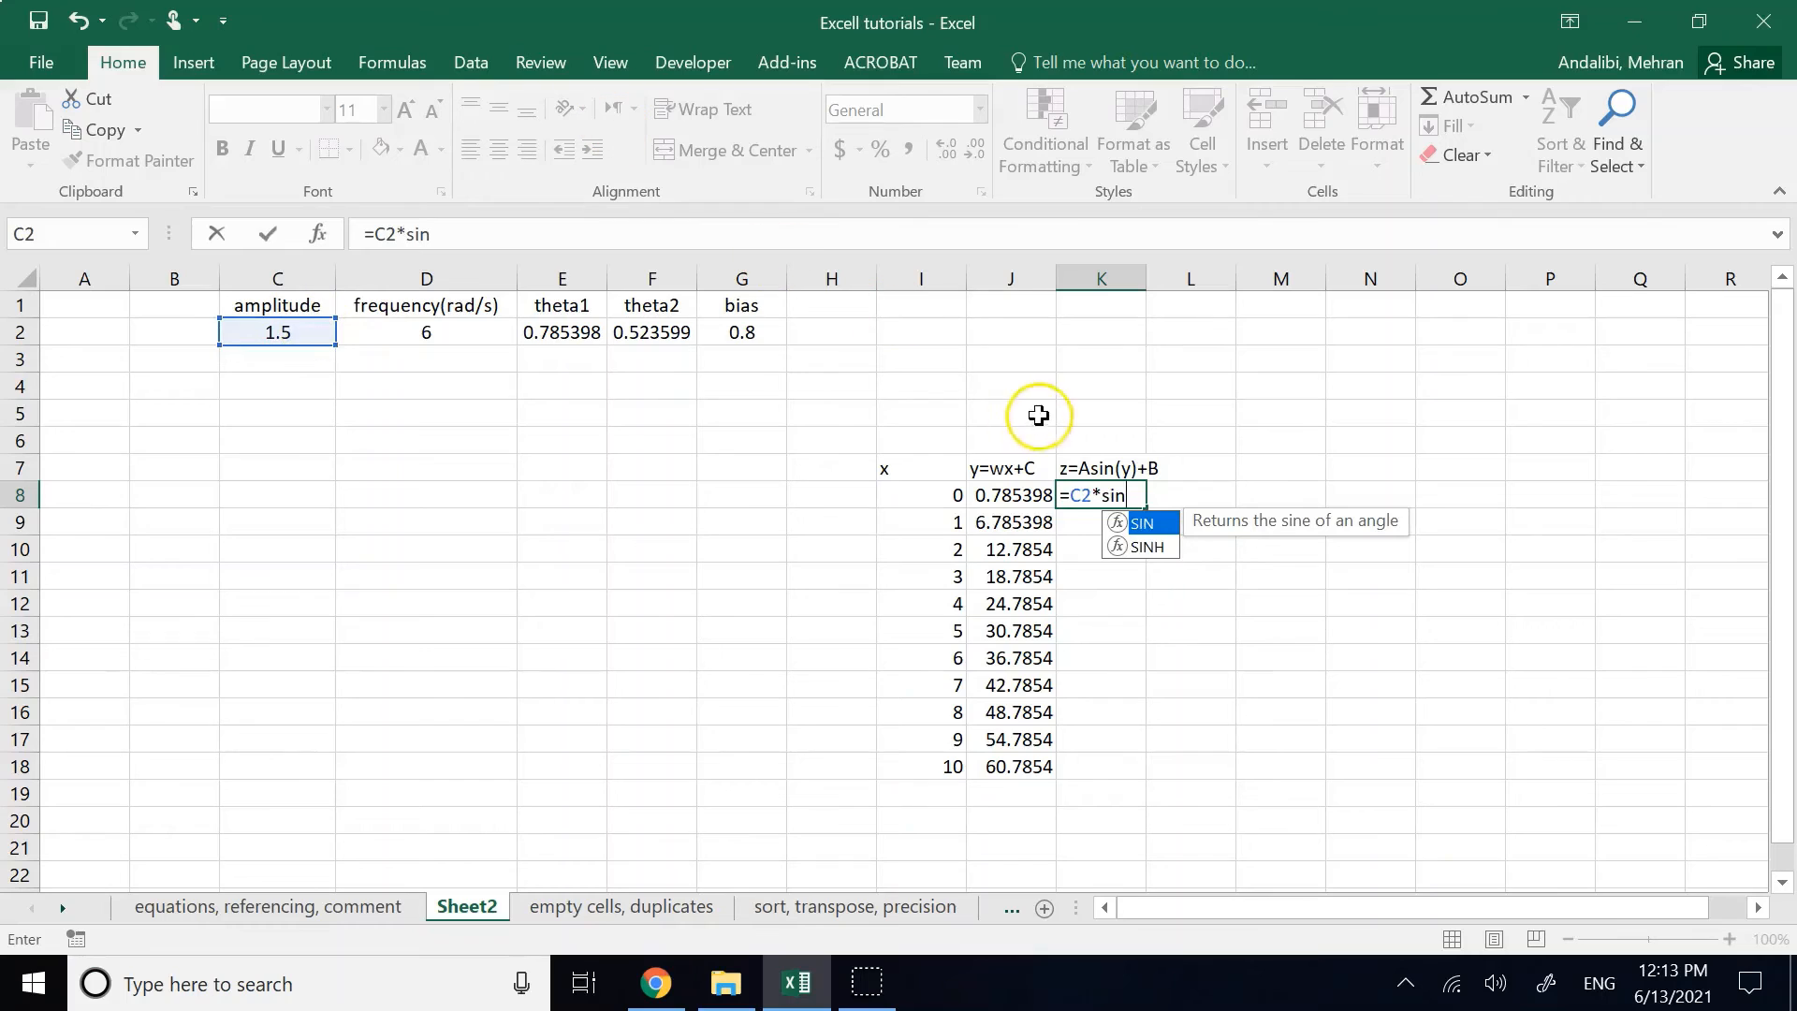
left_click(1150, 527)
double_click(1165, 531)
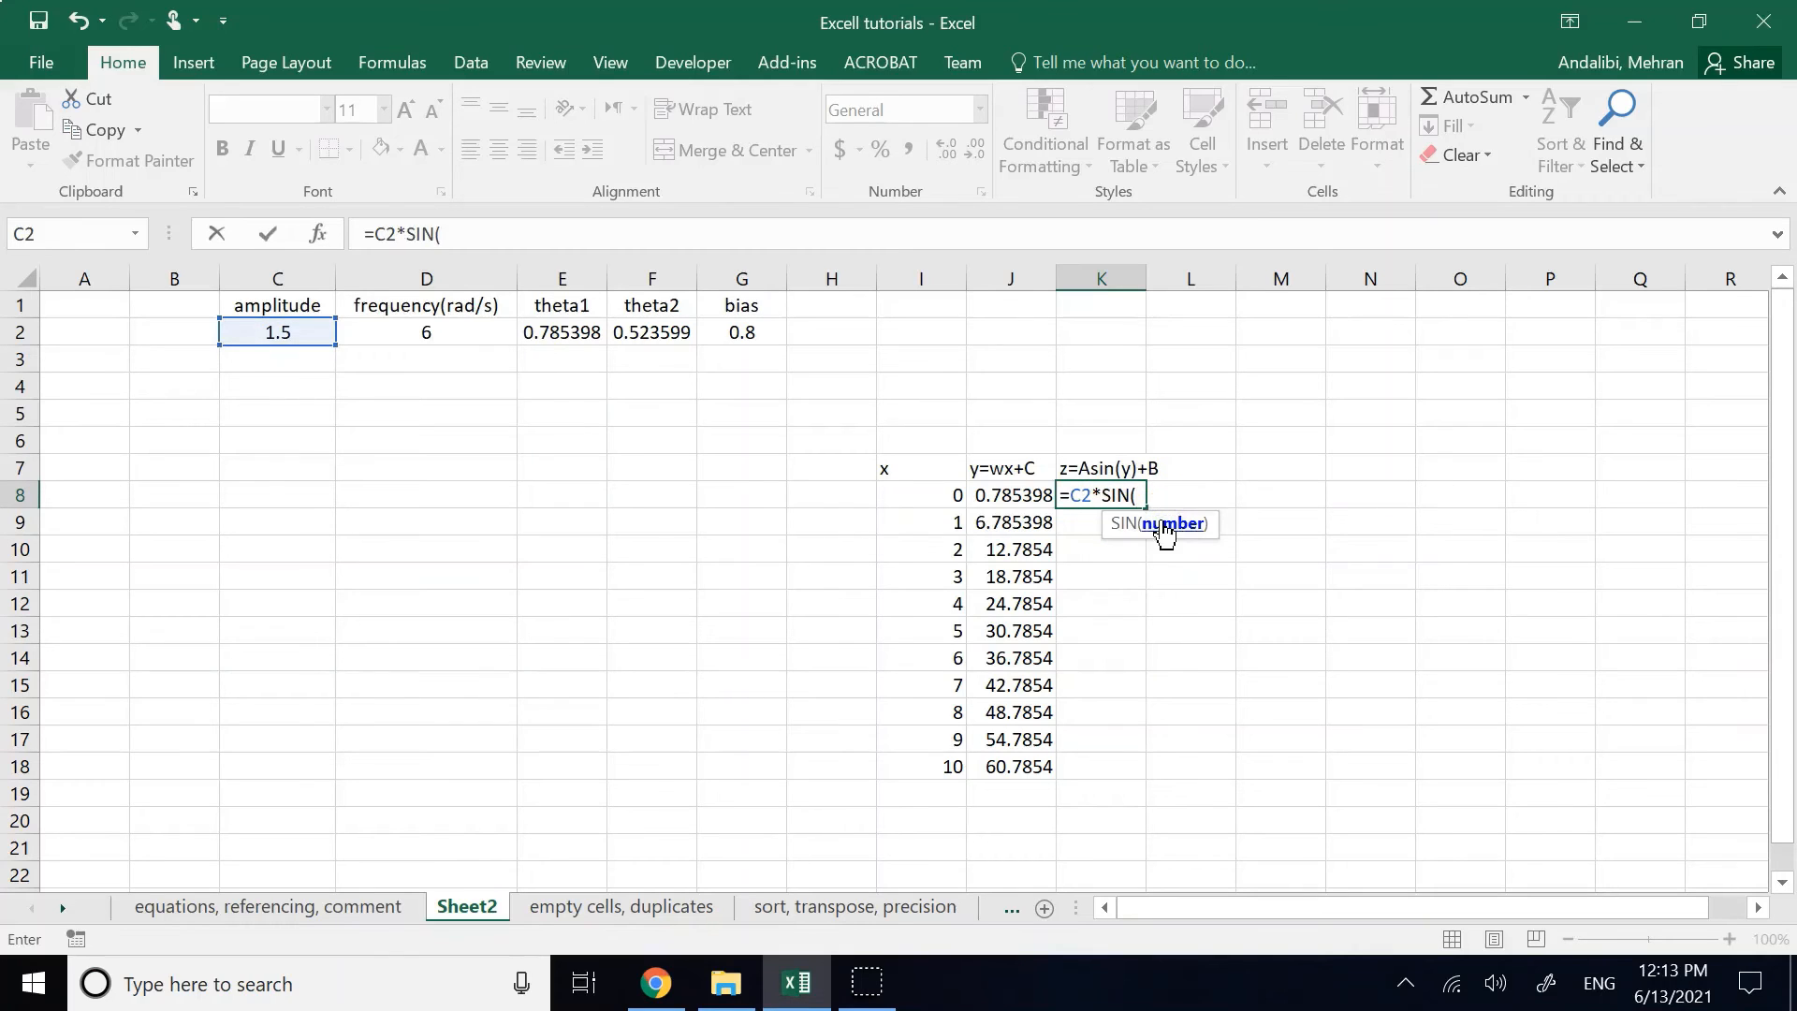
- Open the help article for the SIN function and check which angle unit its number argument requires
left_click(1165, 534)
left_click(1125, 531)
left_click(1127, 527)
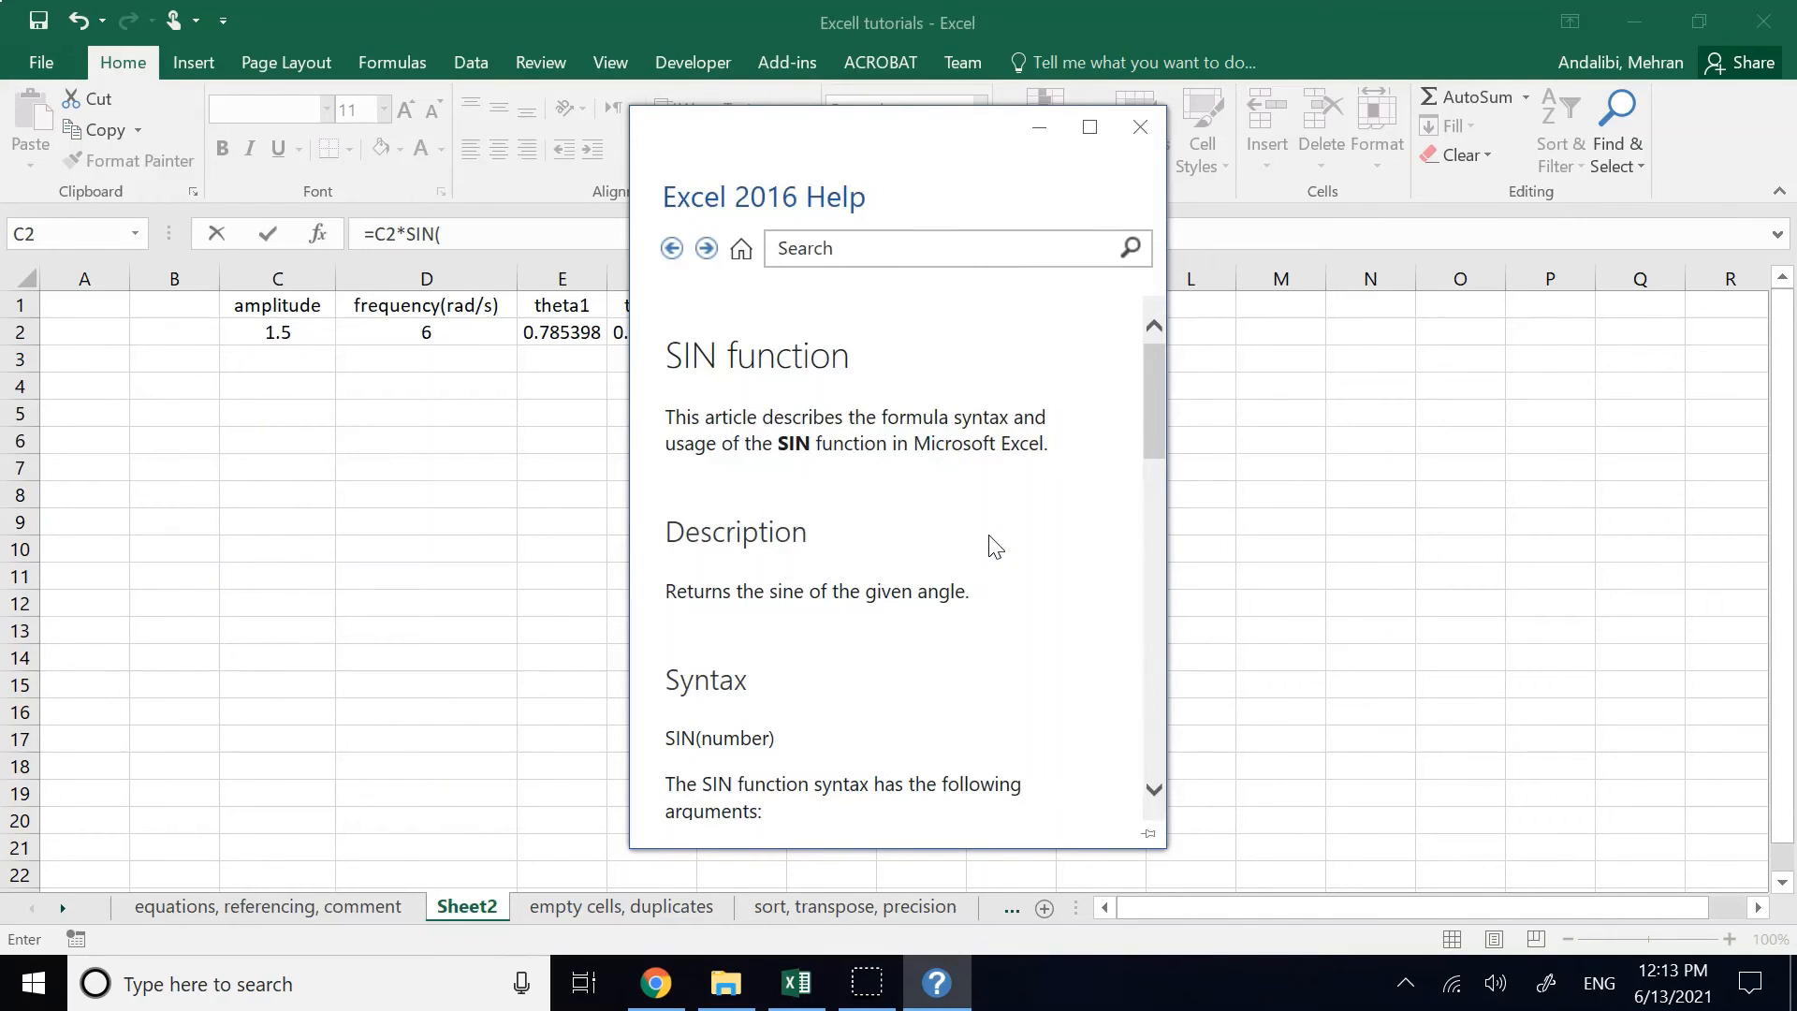
scroll(993, 546, "down", 2)
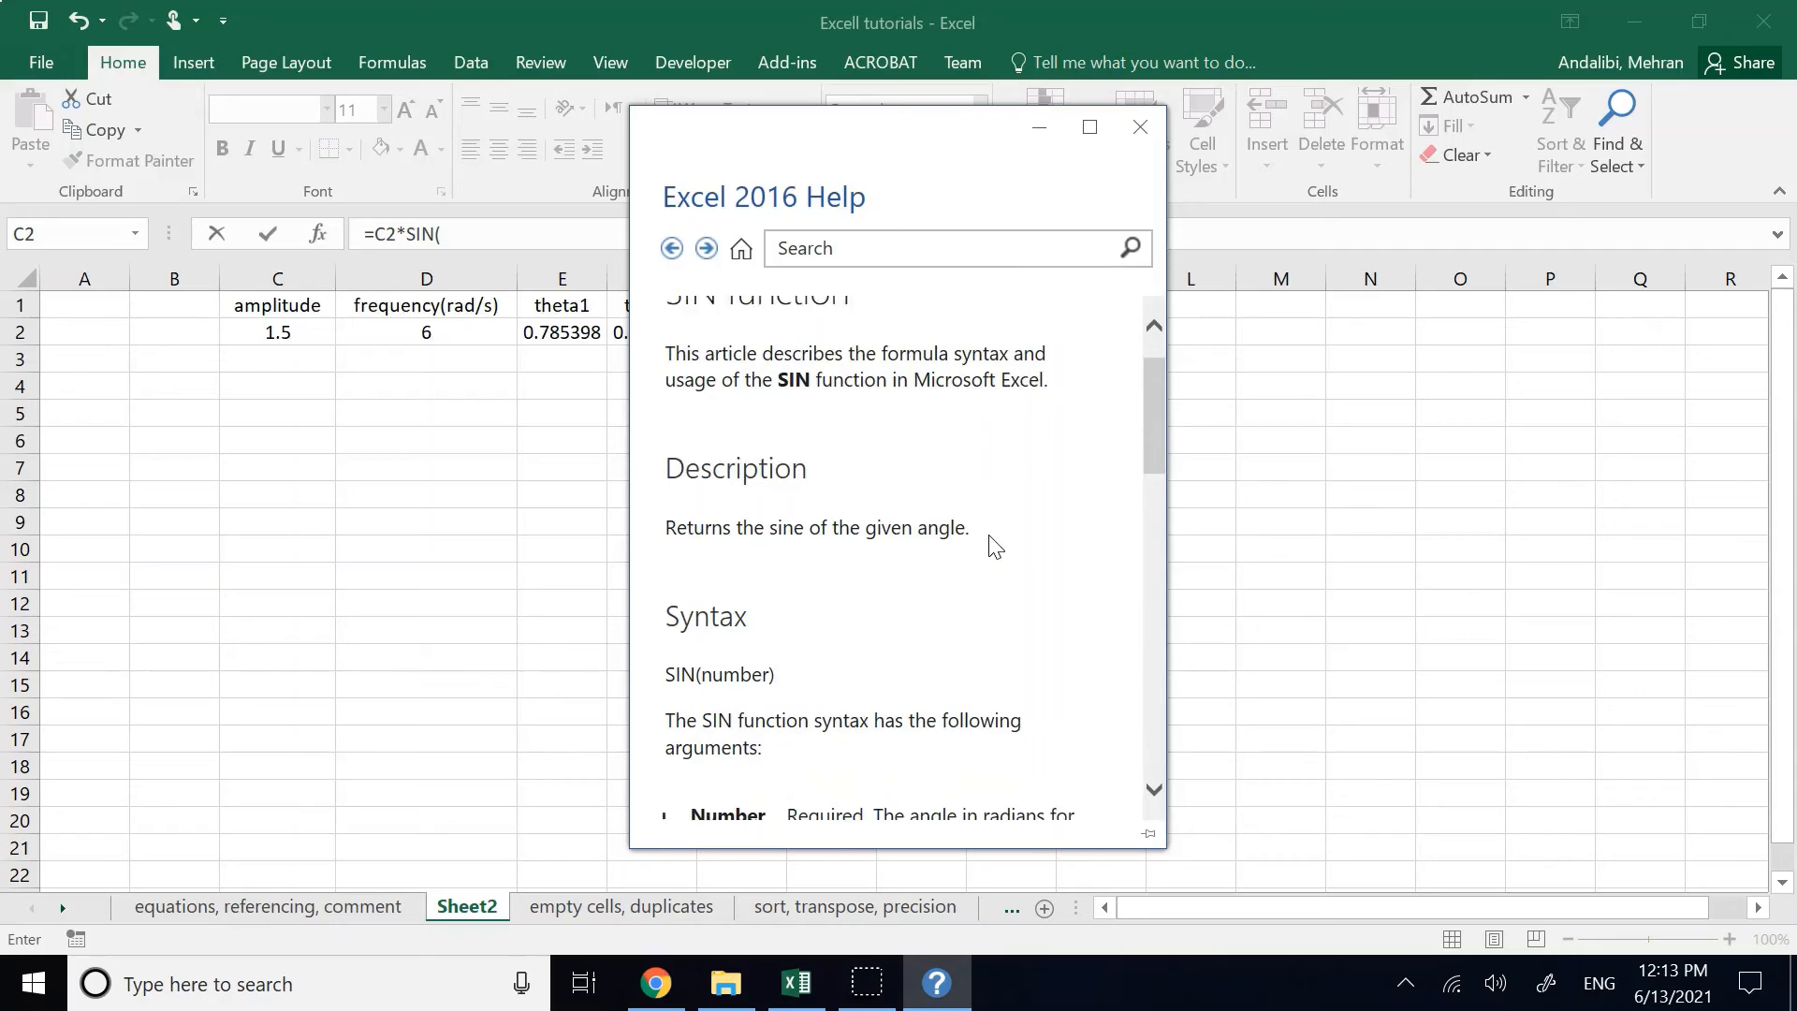
scroll(994, 547, "down", 6)
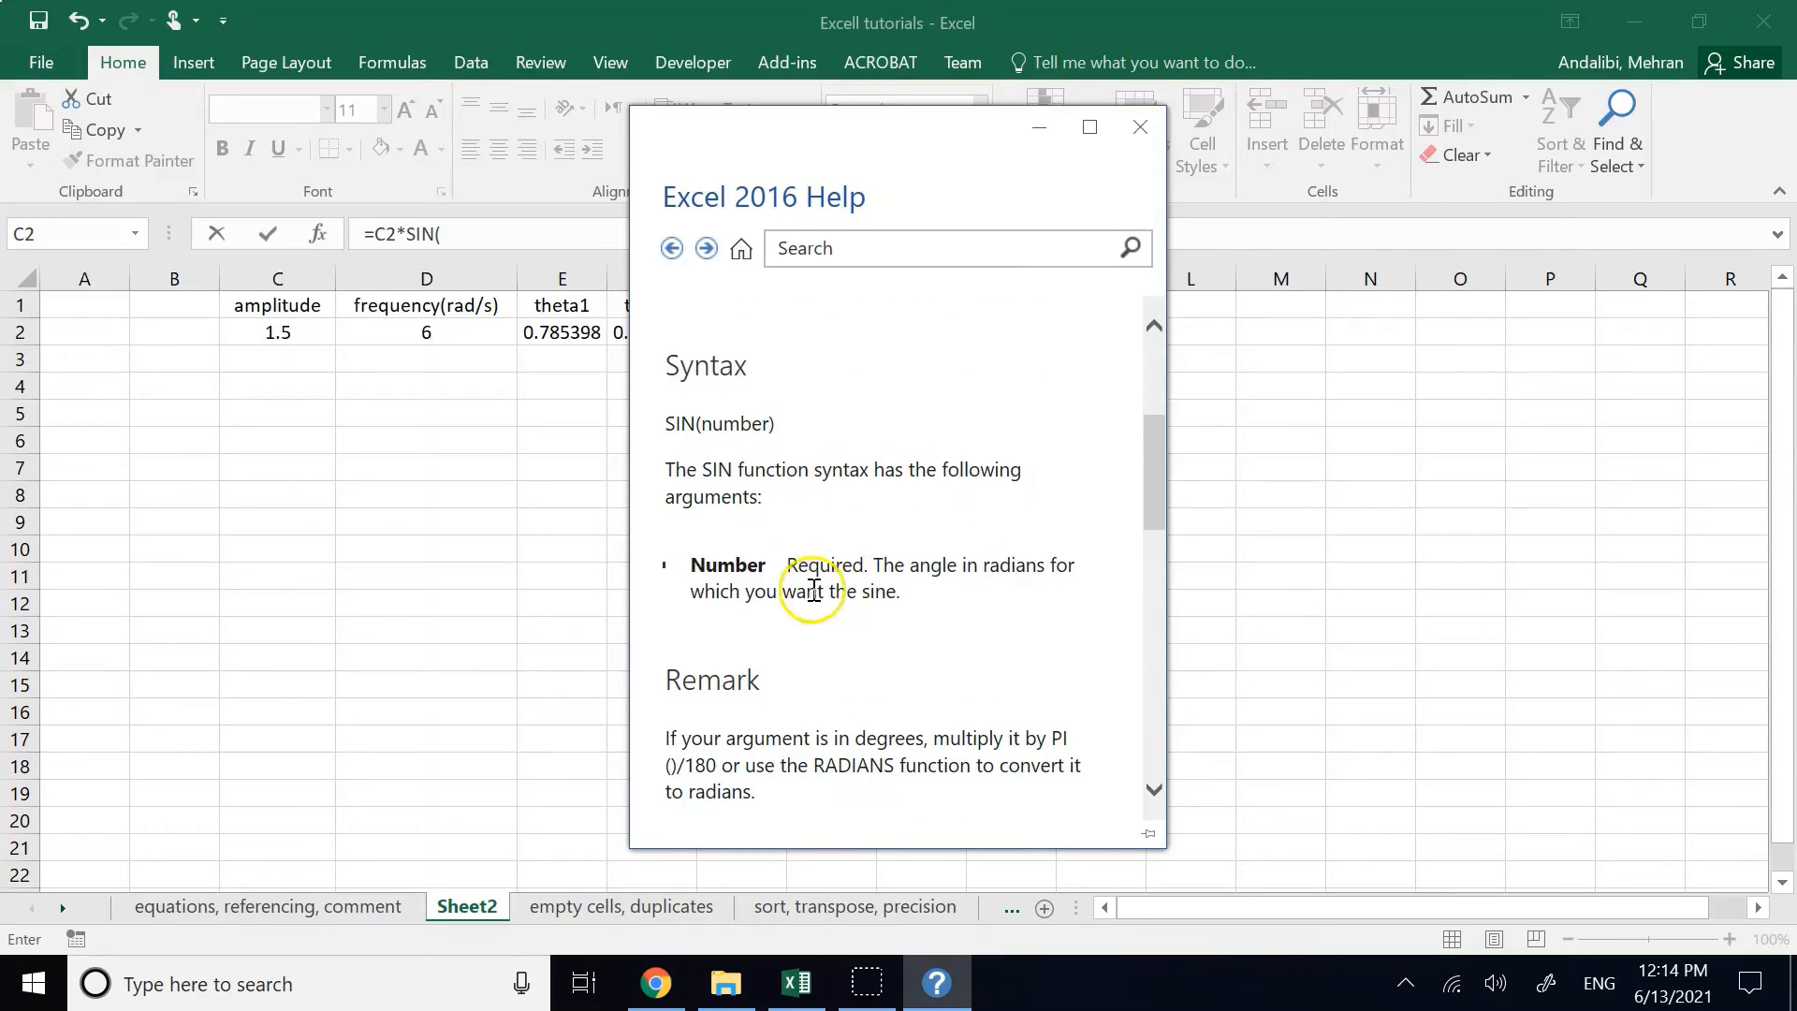
left_click_drag(918, 567, 1060, 569)
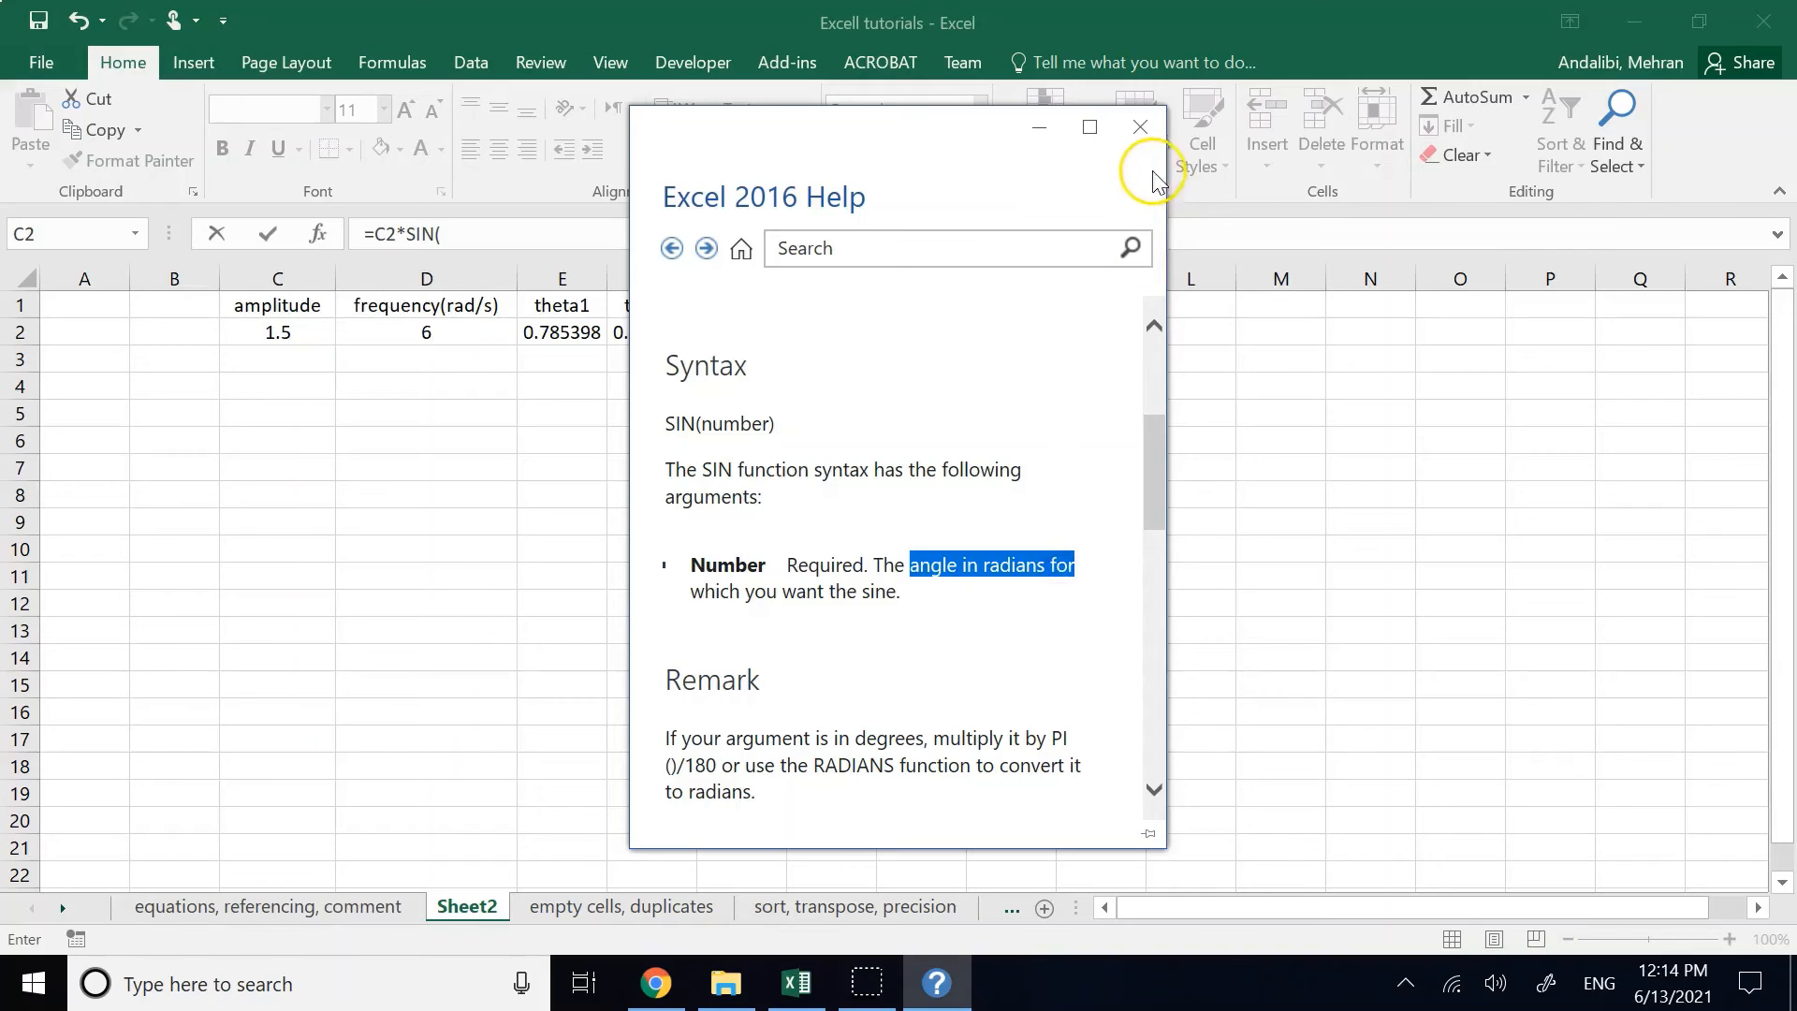
left_click(1141, 128)
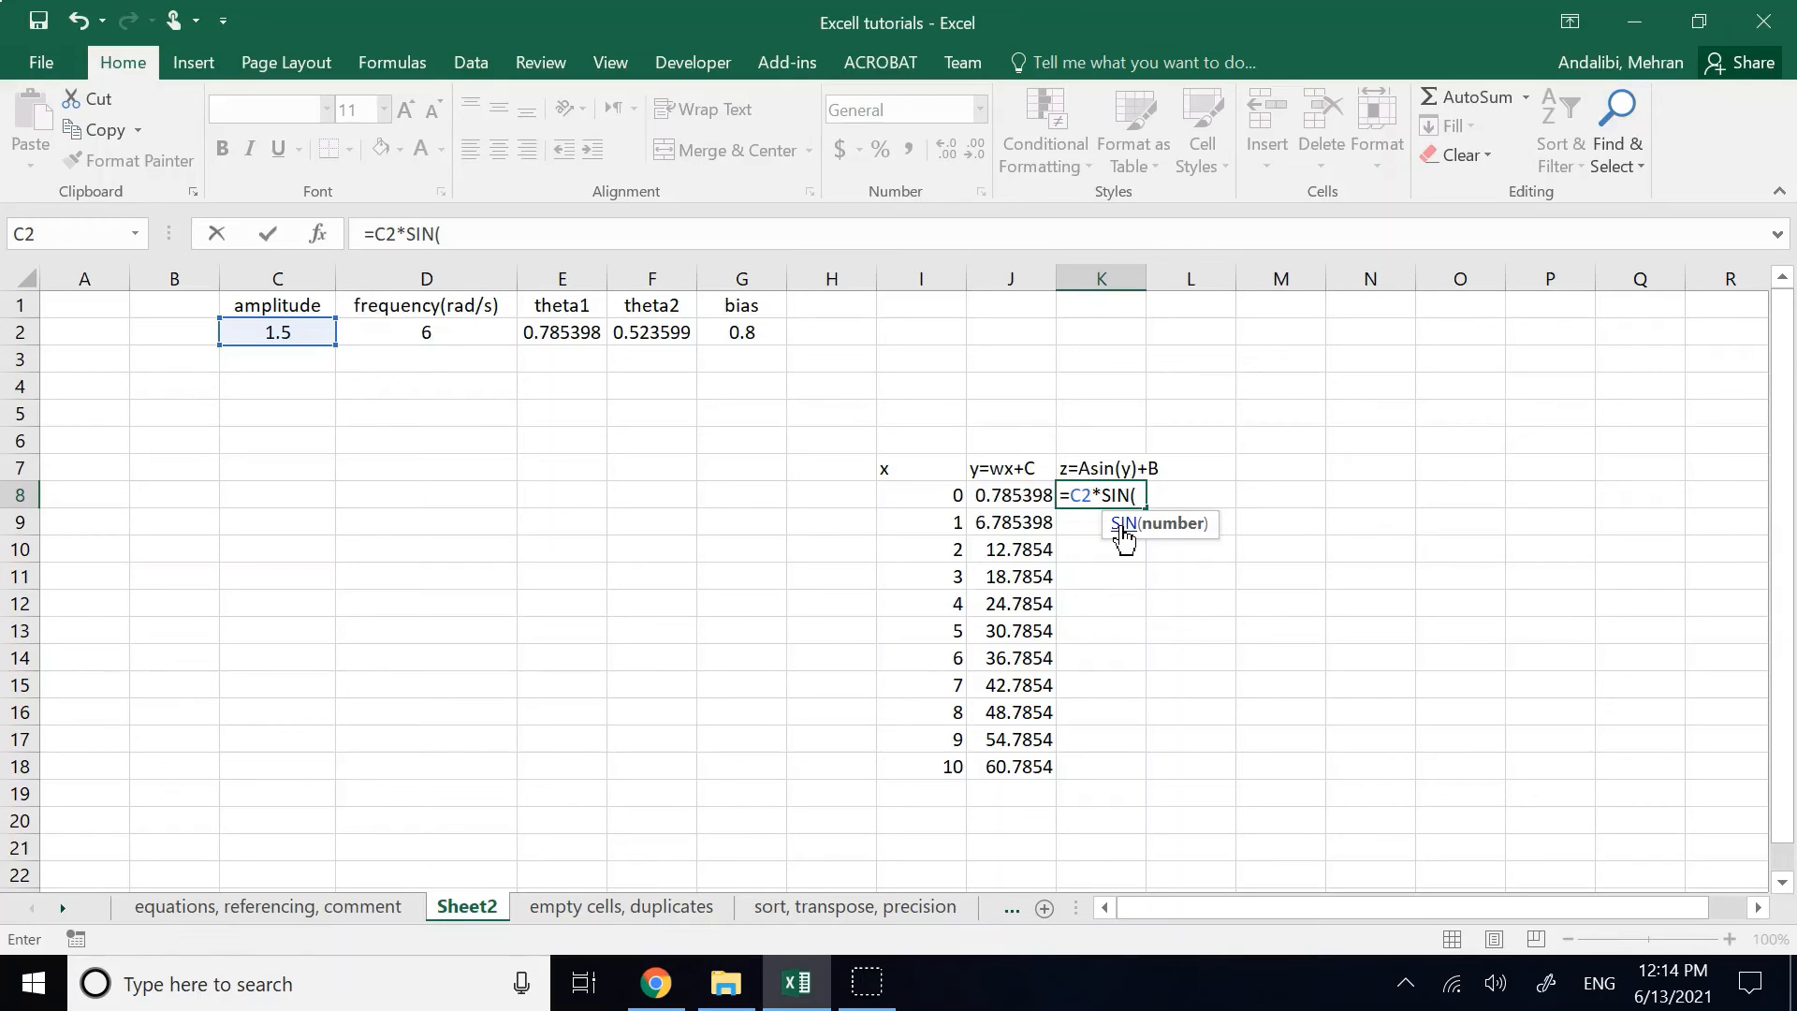
- Complete the K8 formula with the y value and the bias cell as =C2*SIN(J8)+G2
left_click(1019, 500)
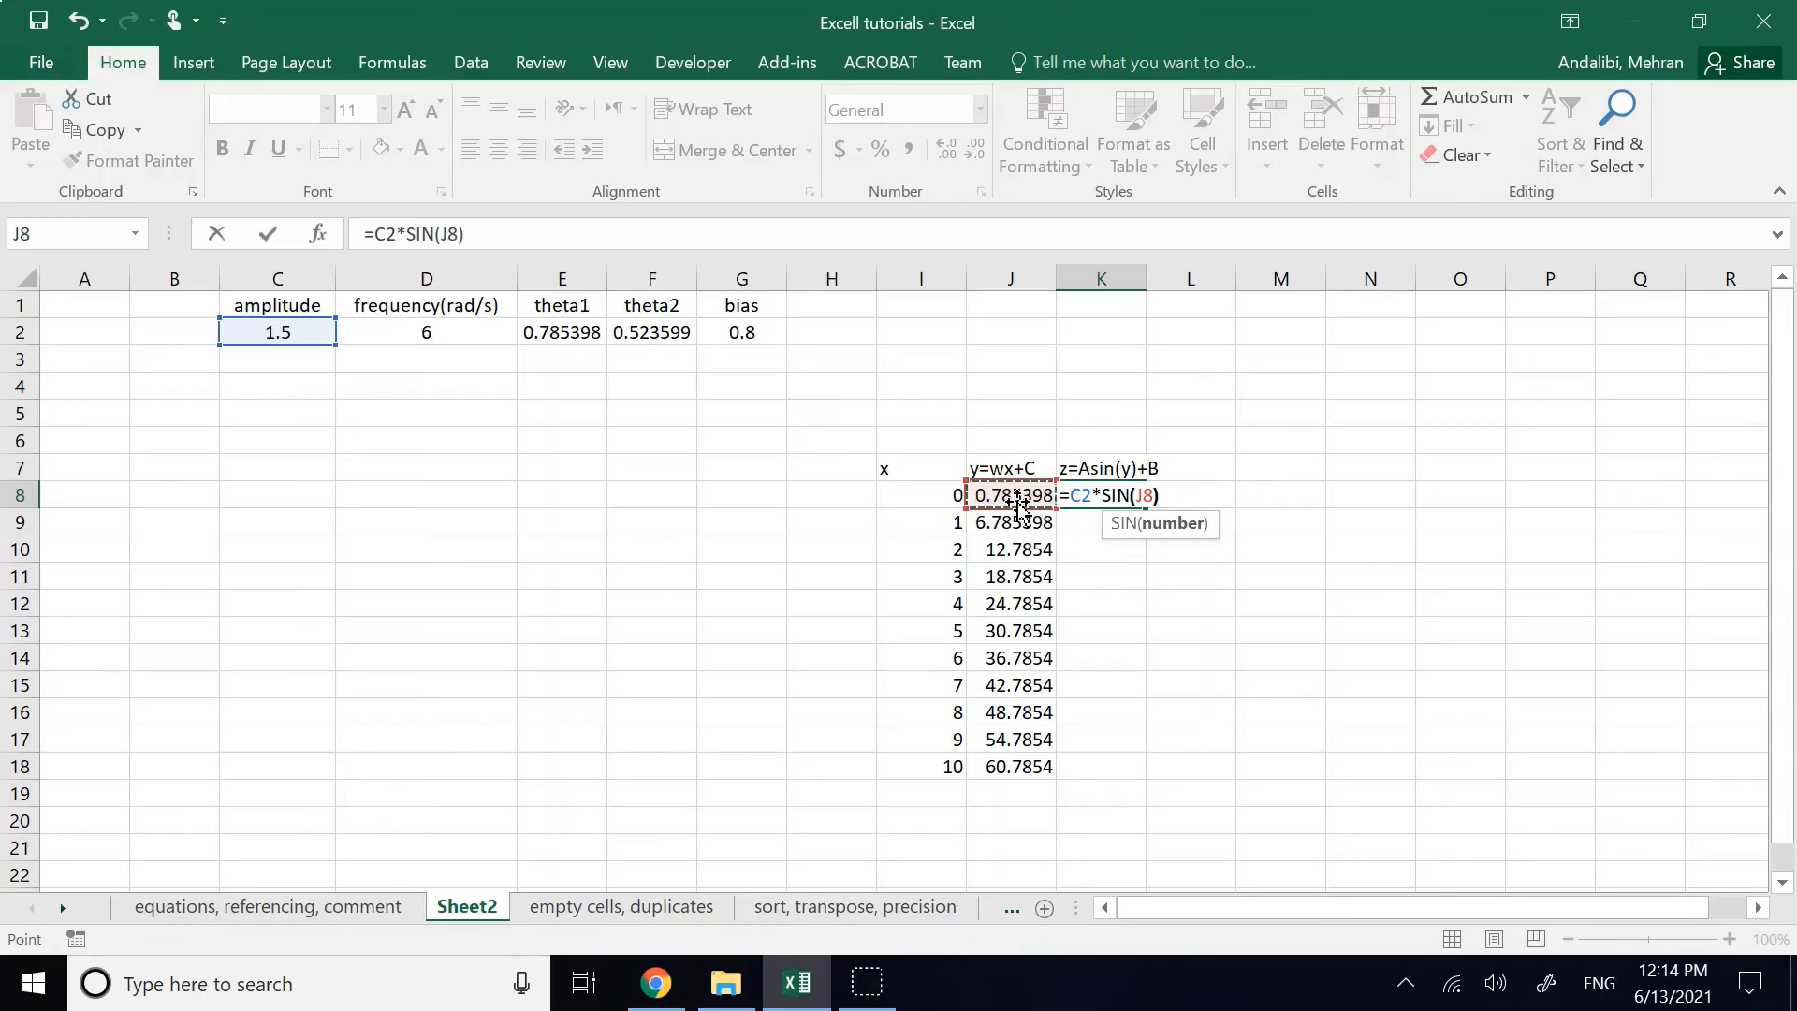
type(")")
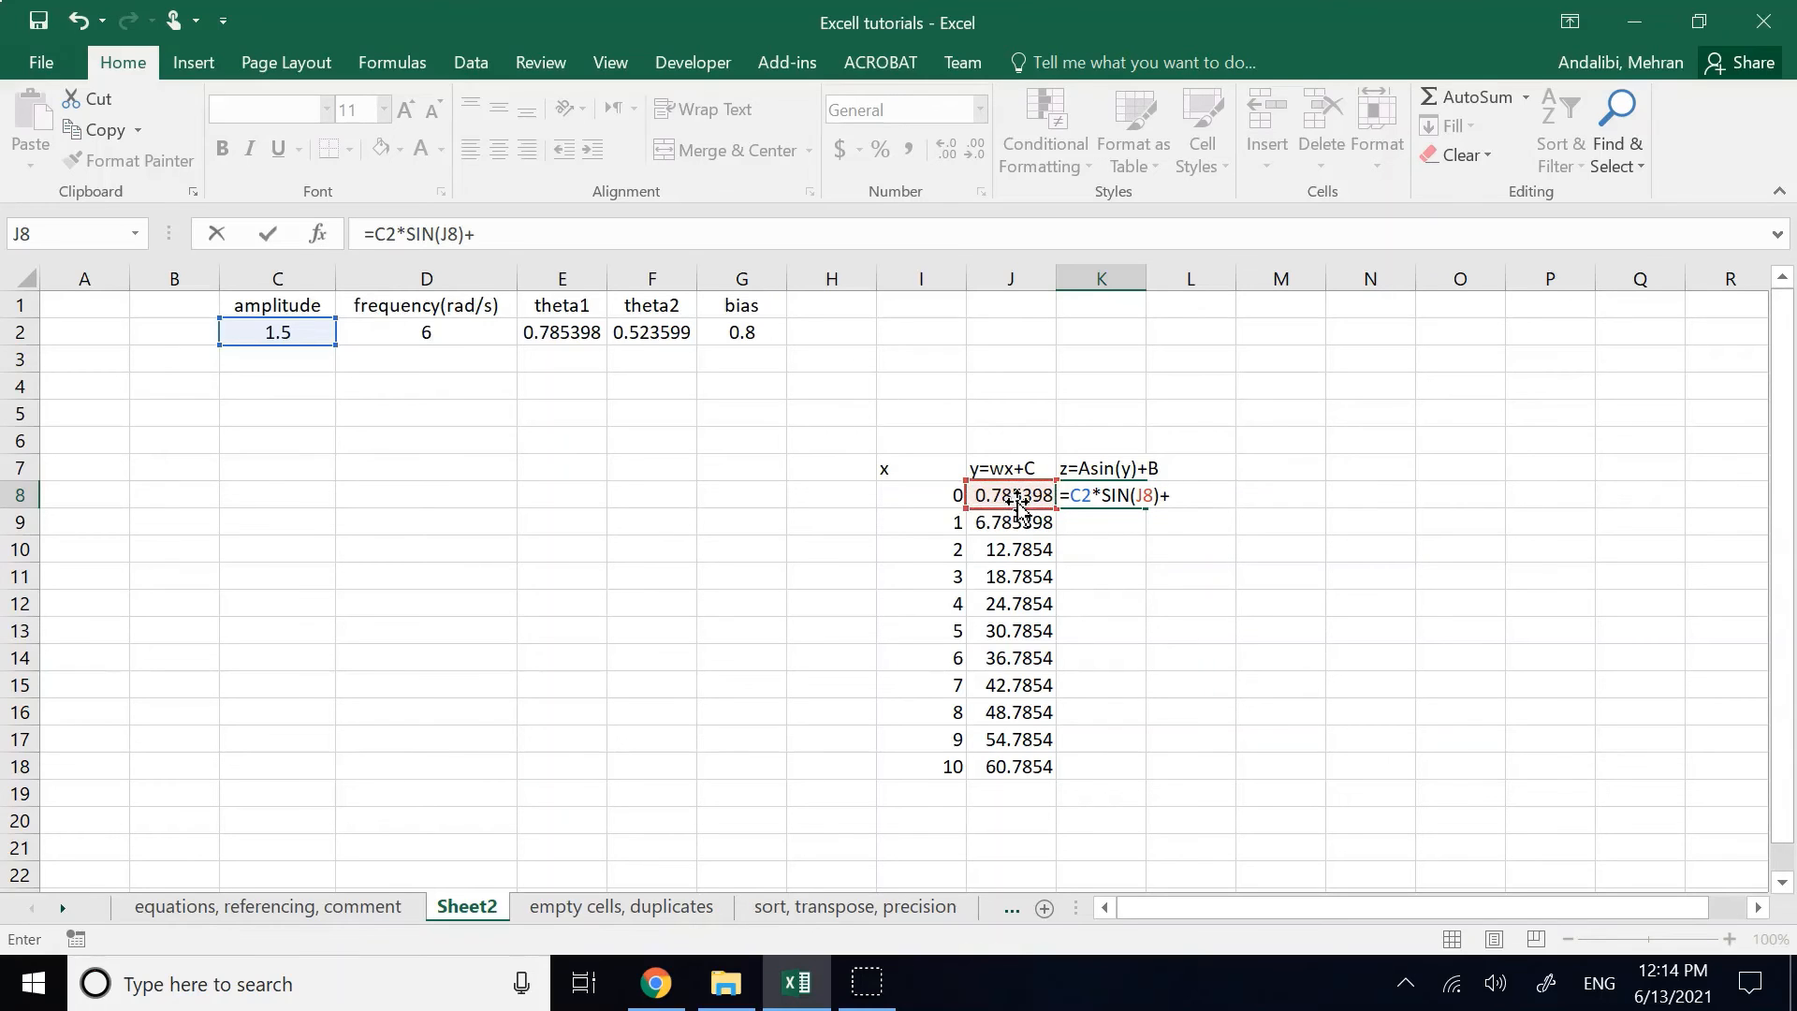
left_click(753, 329)
- Make the C2 and G2 references absolute so K8 reads =$C$2*SIN(J8)+$G$2, and fill it down to K18
left_click(1071, 495)
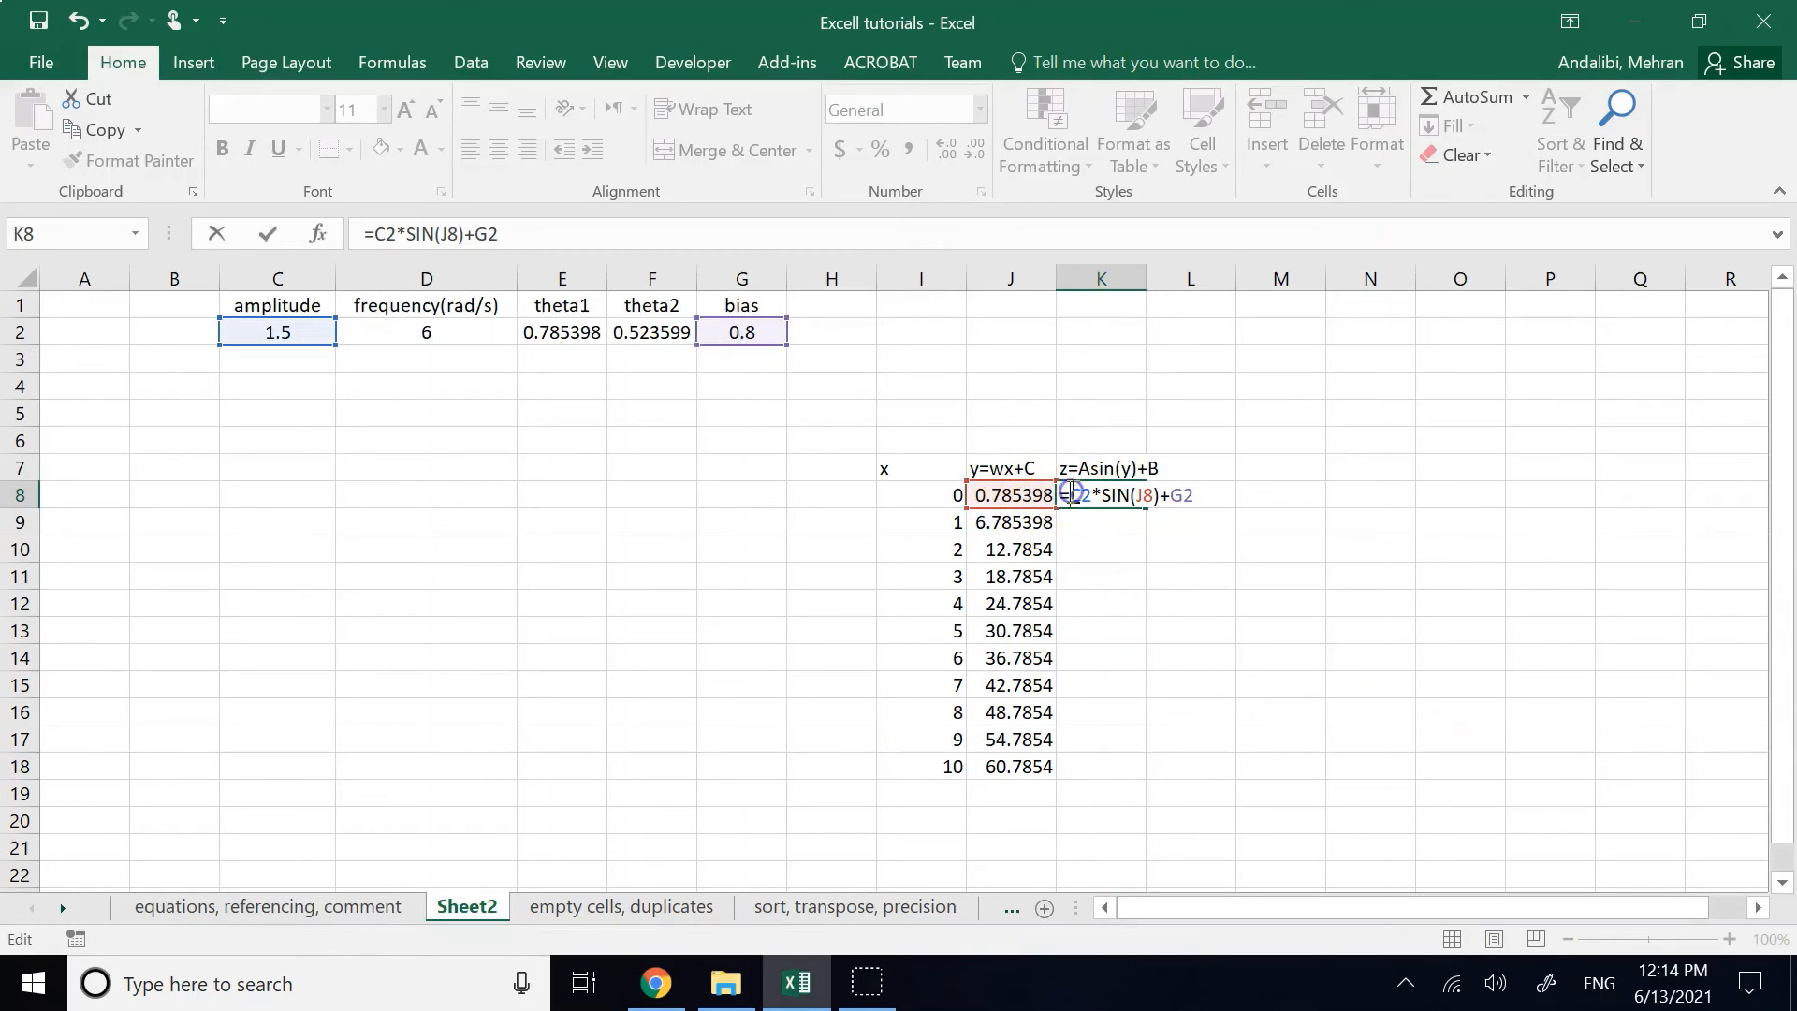
type("$")
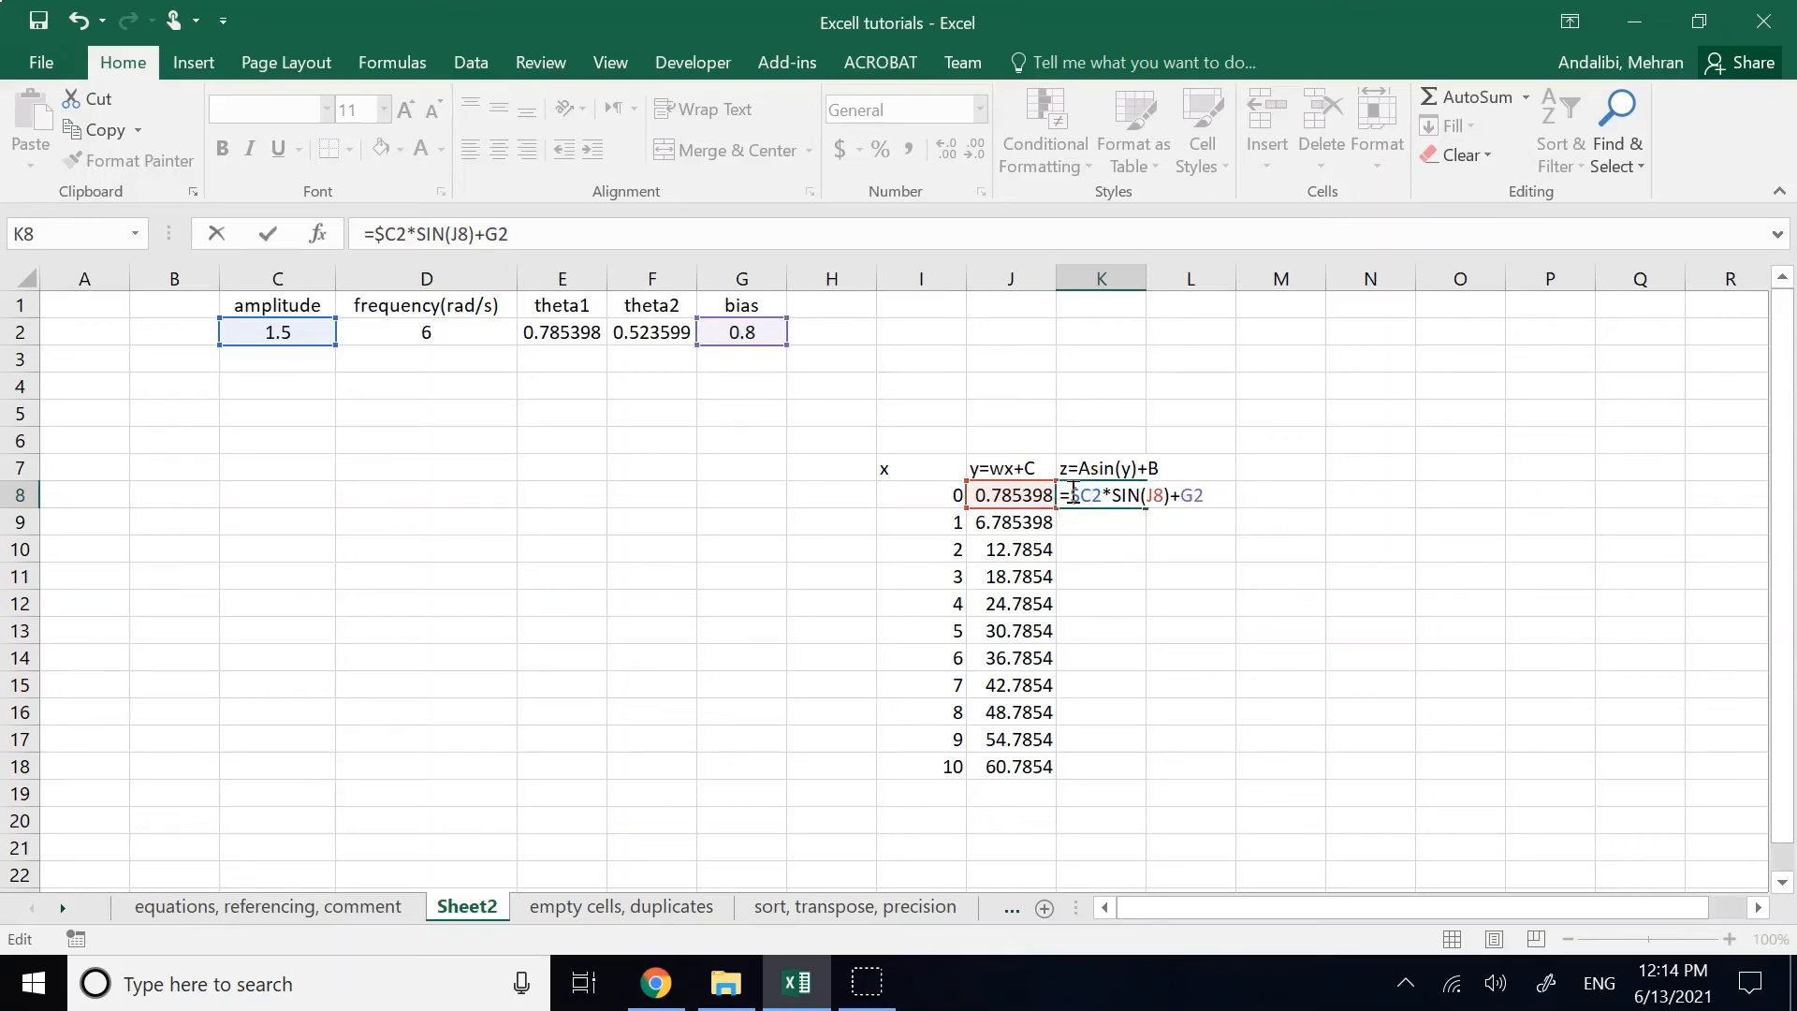
key("Right")
type("$")
key("Right")
key("Right")
key("Right")
key("Right")
key("Right")
key("Right")
key("Right")
key("Right")
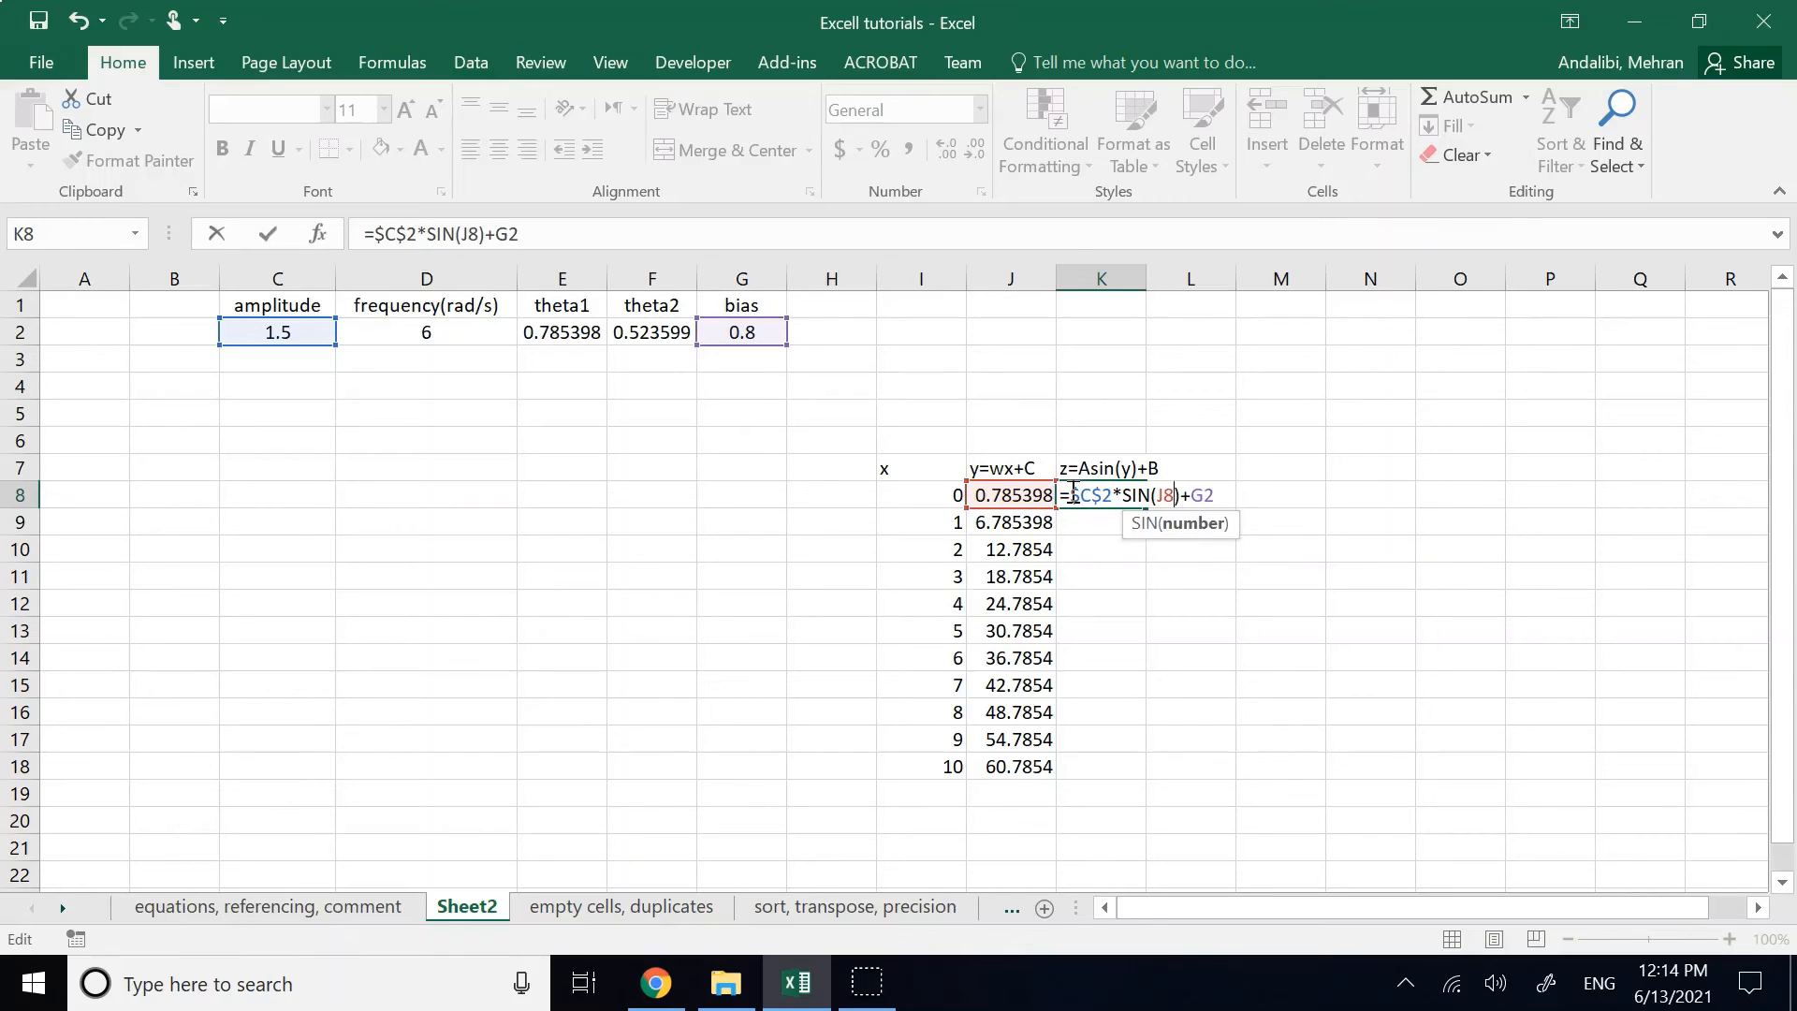
type("$G$")
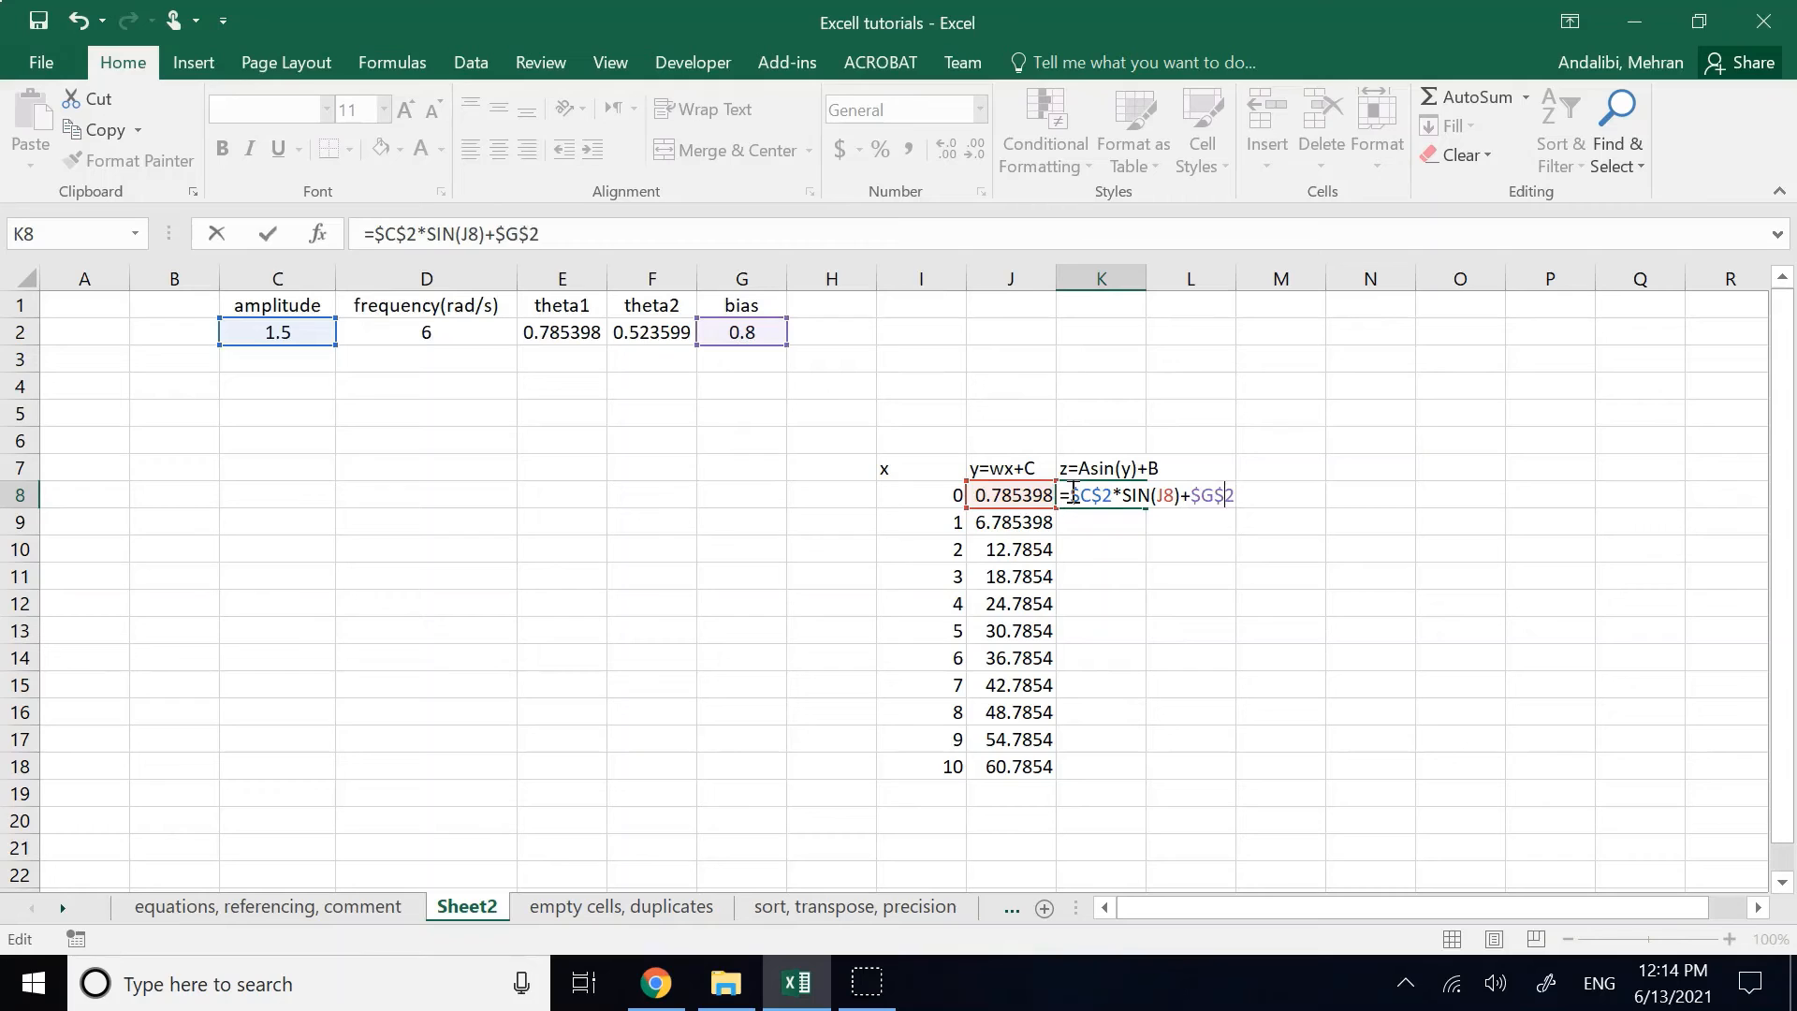
key("Return")
left_click(1070, 491)
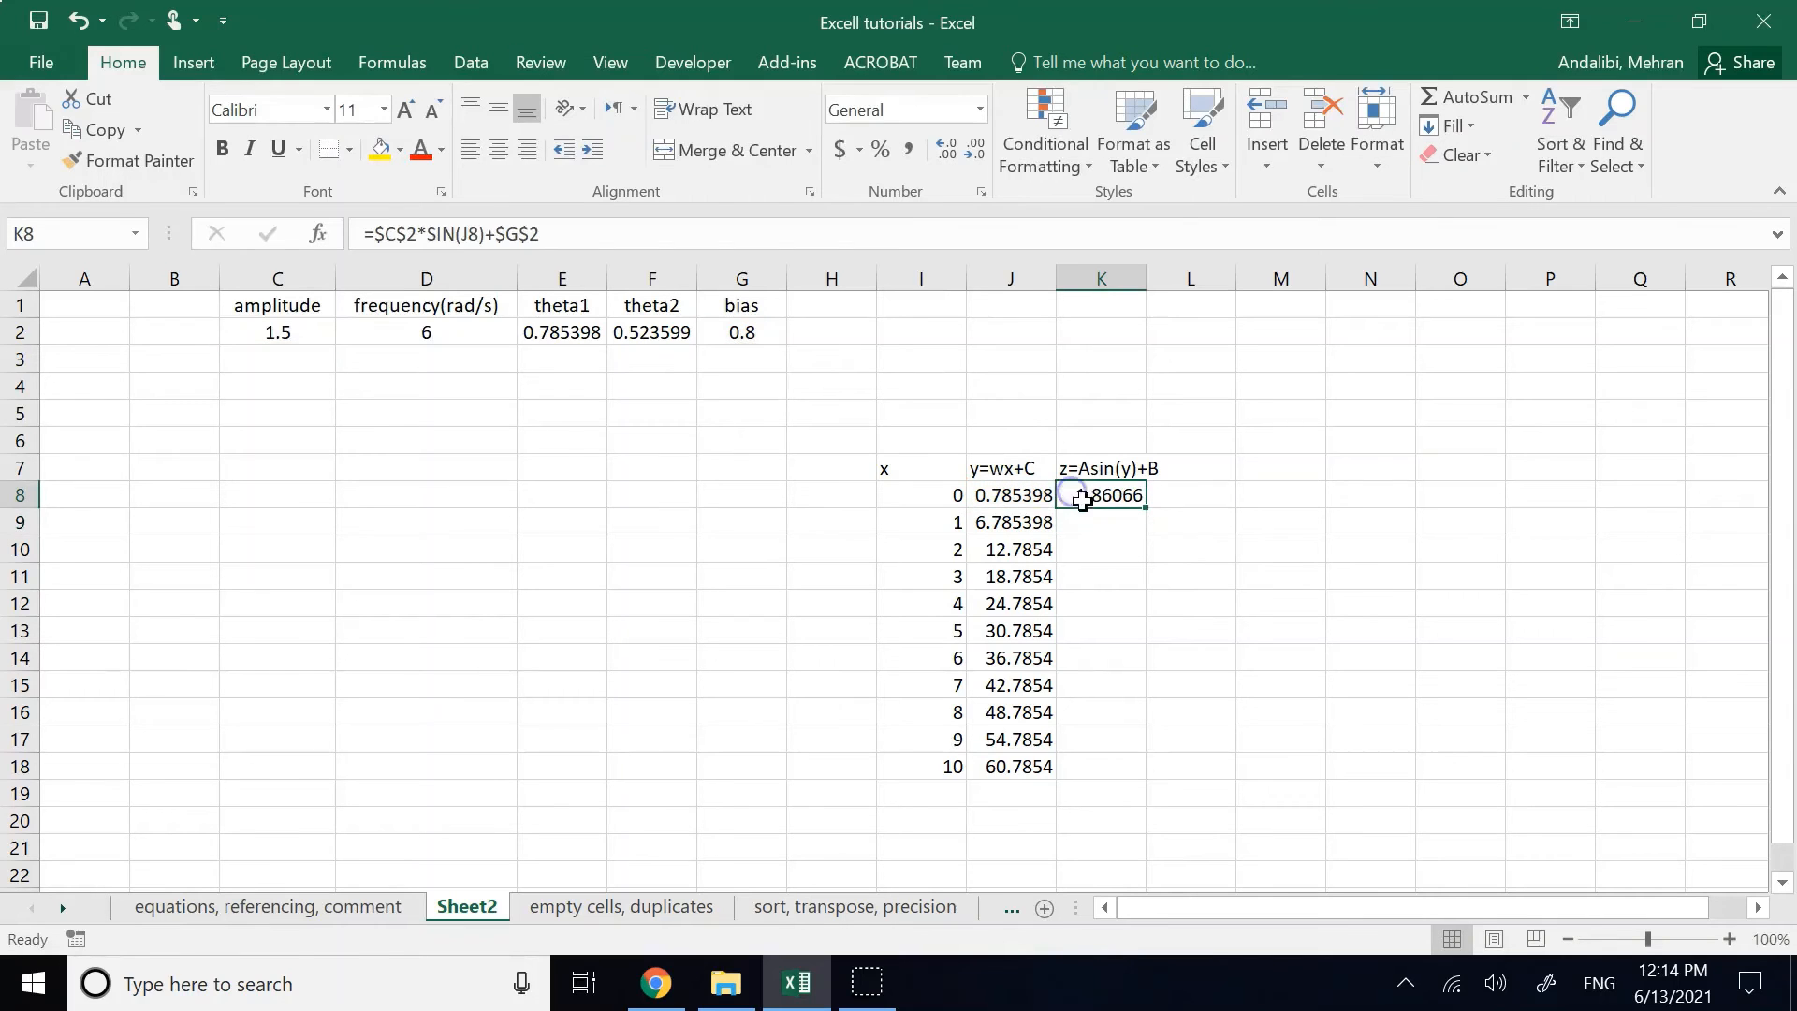
left_click_drag(1144, 506, 1132, 769)
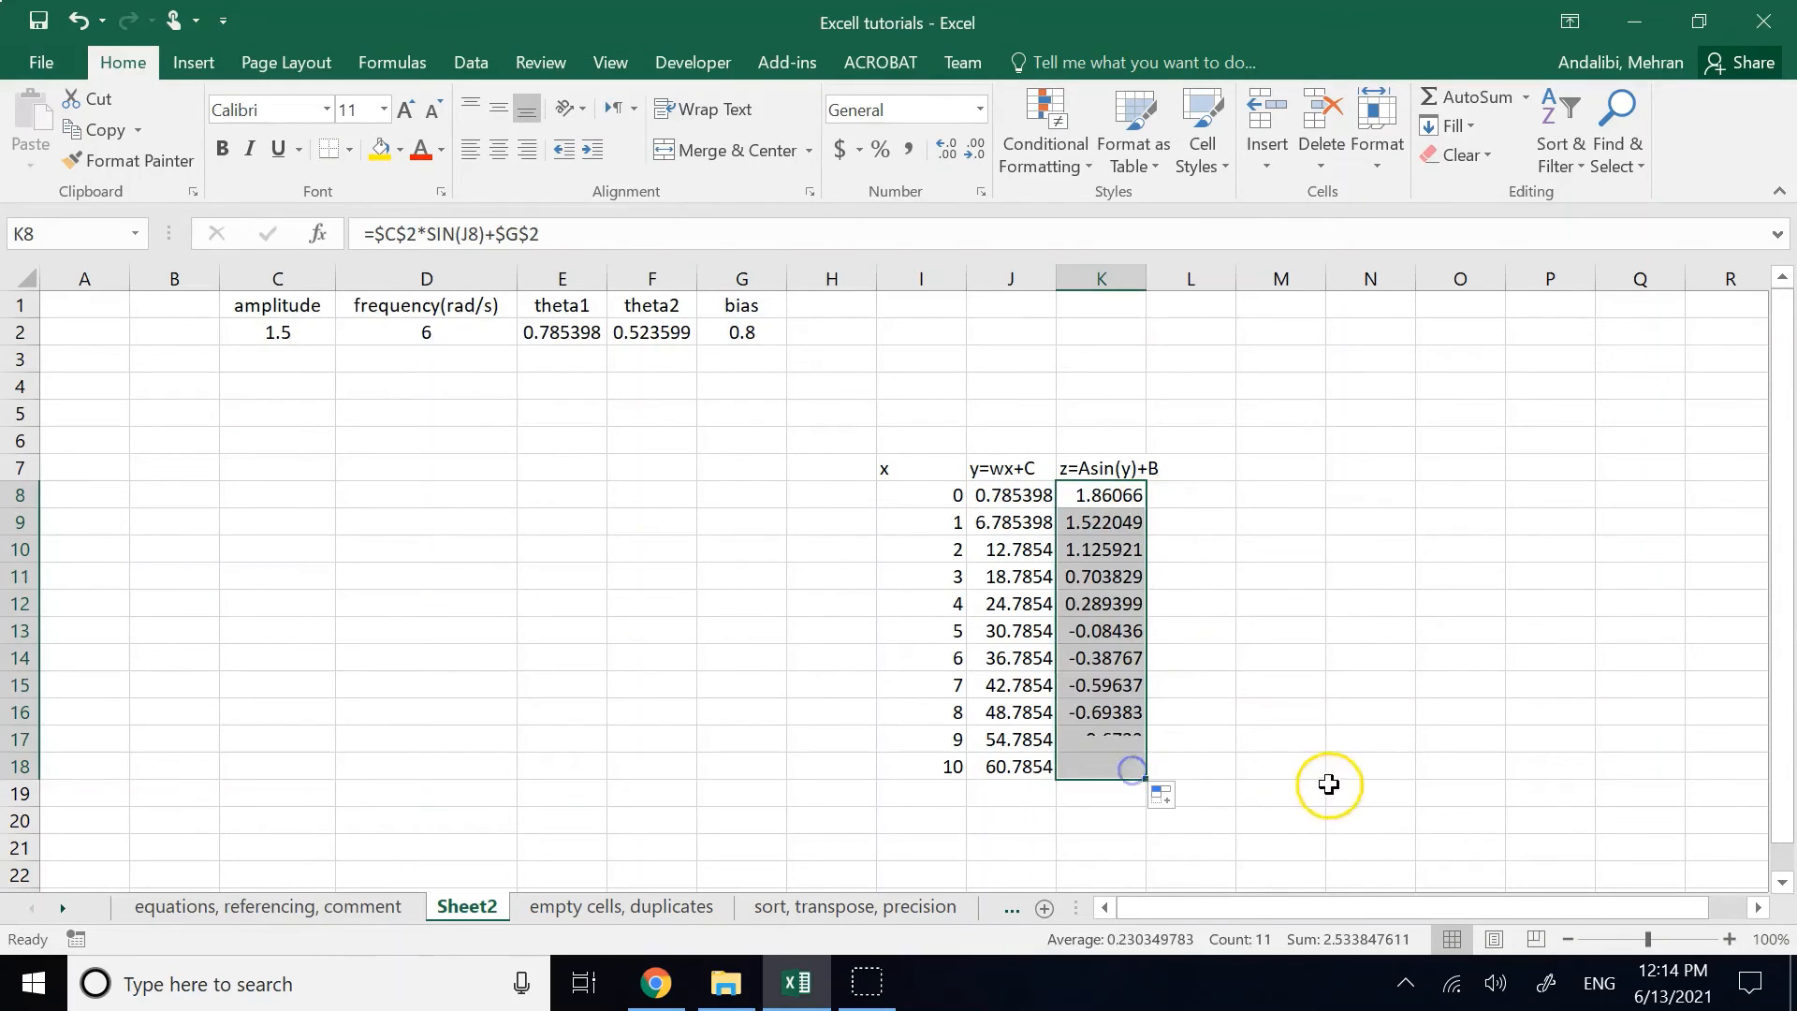
- Compare the z formula in I2 of the equations, referencing, comment sheet with the y and z formulas in row 8 of Sheet2
left_click(1336, 714)
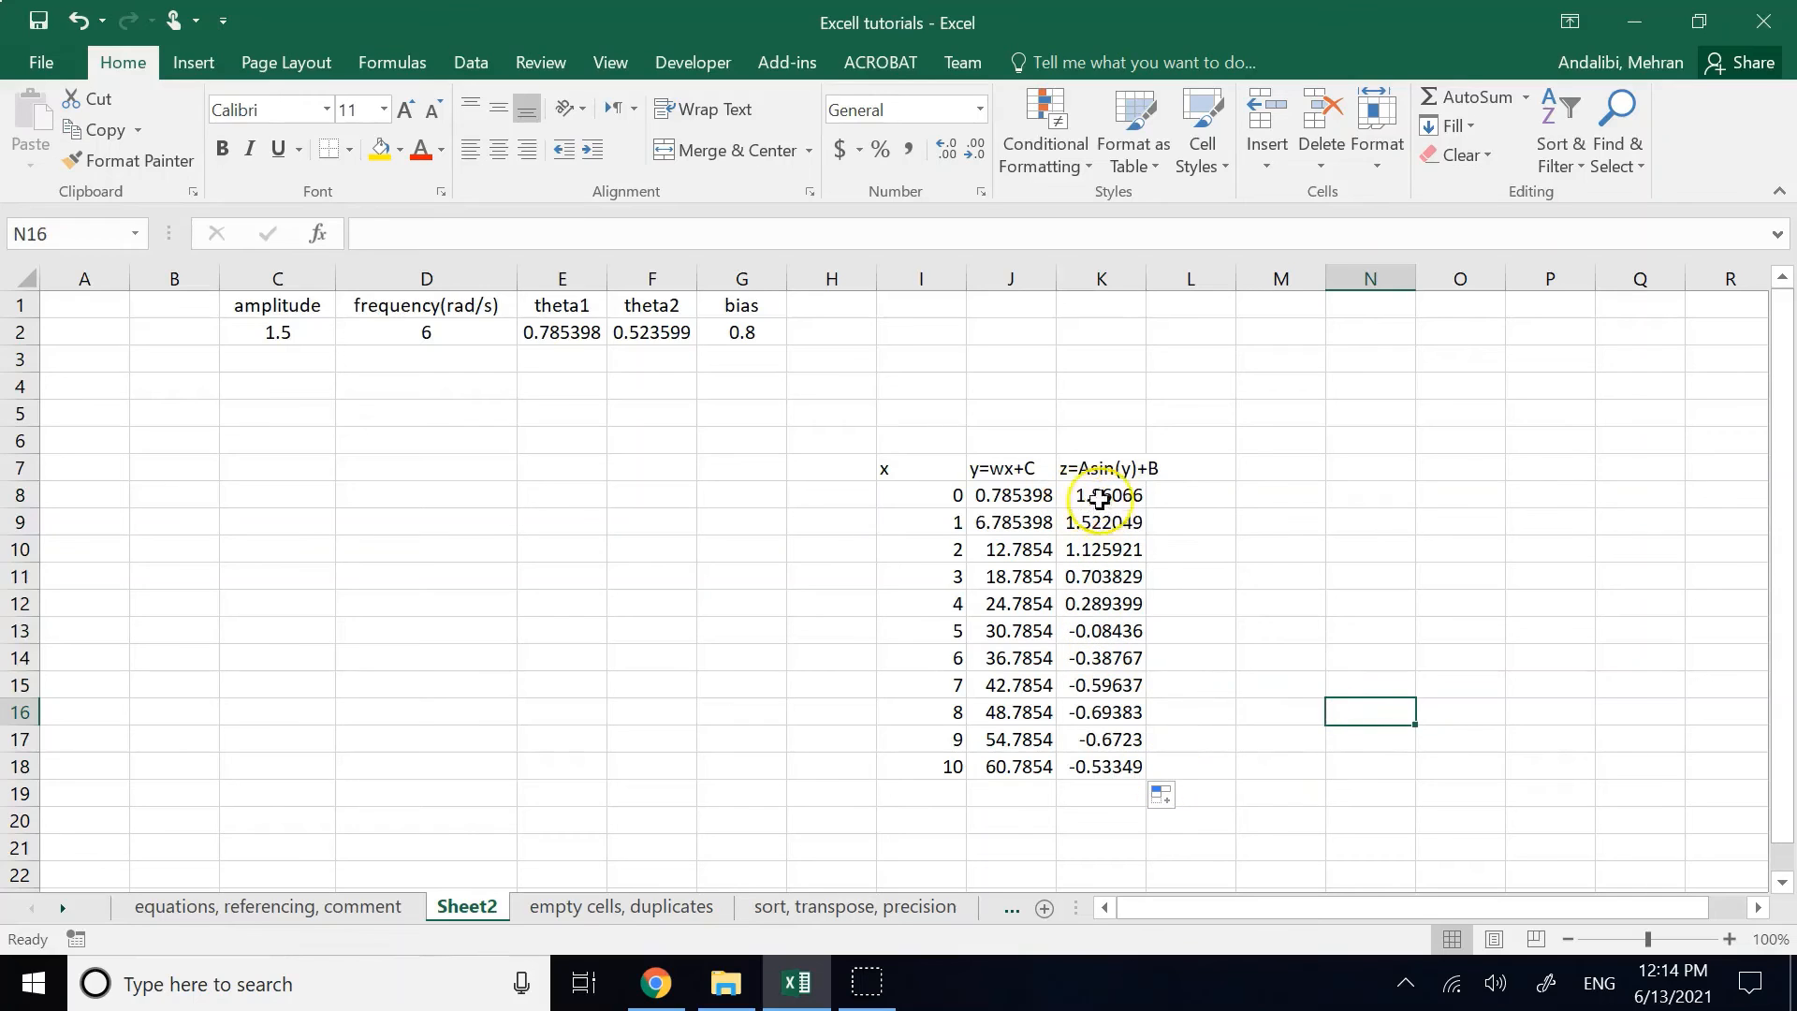
left_click(299, 908)
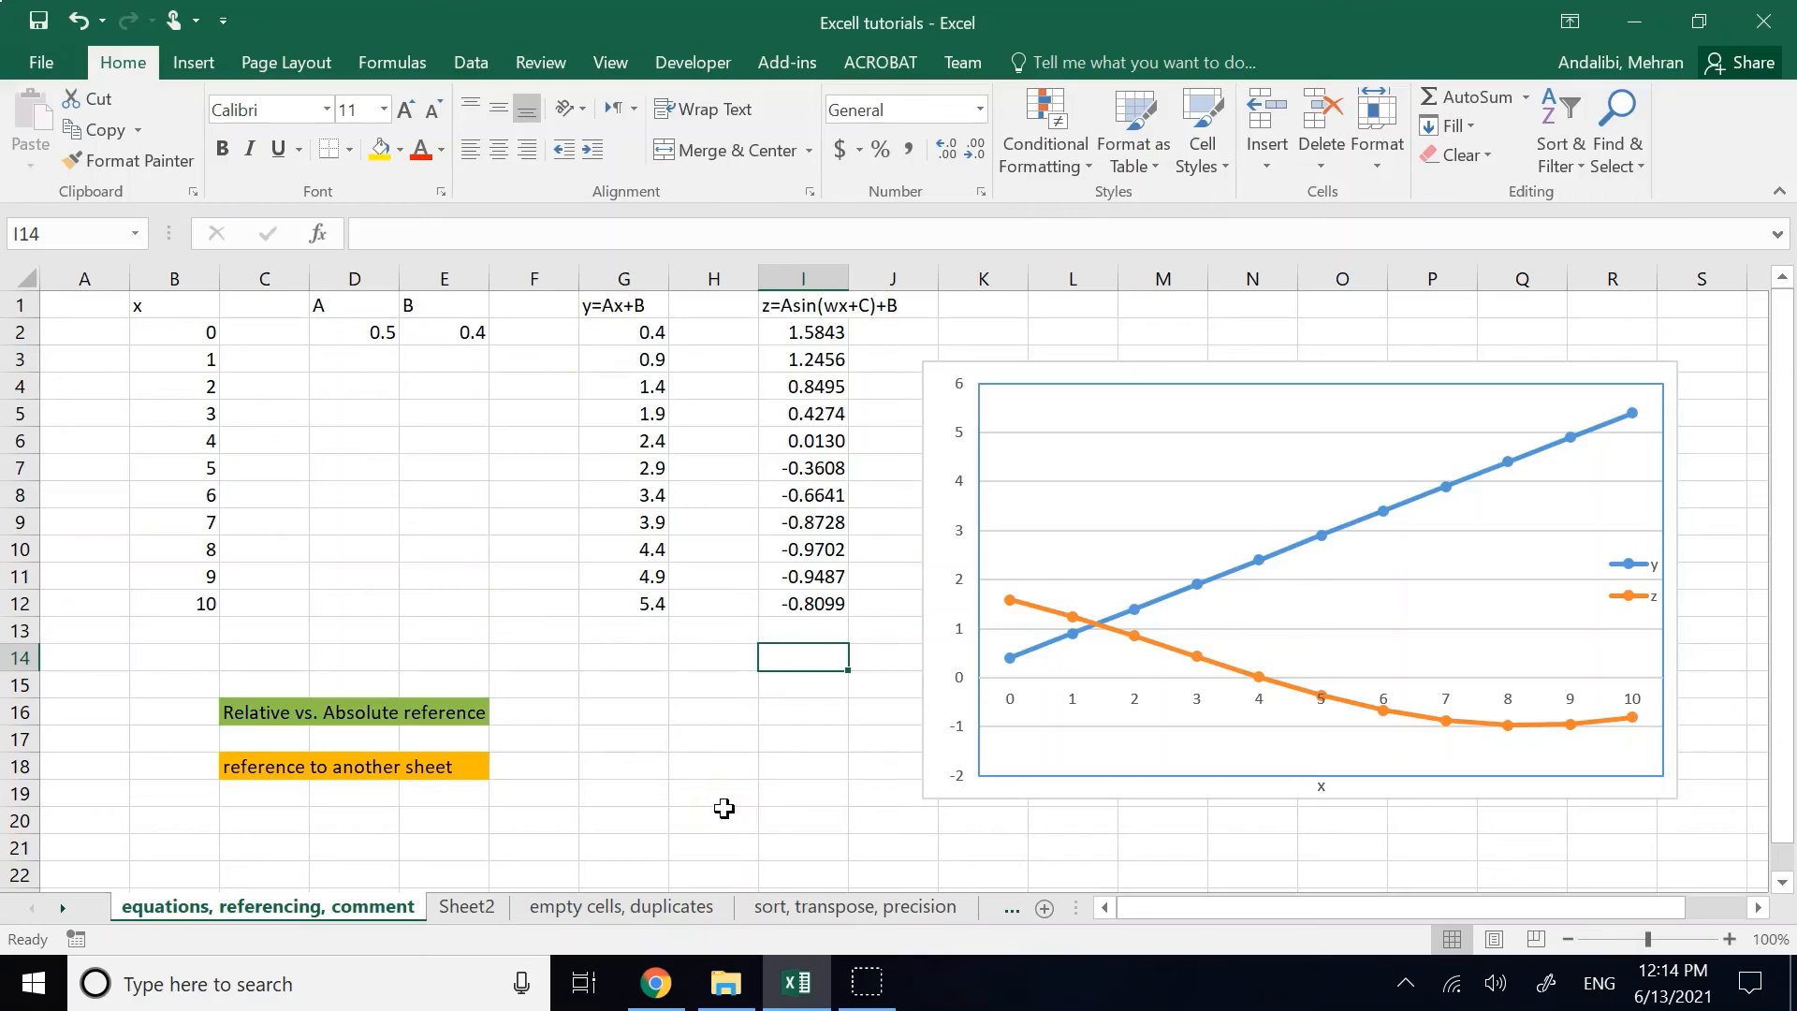
left_click(787, 336)
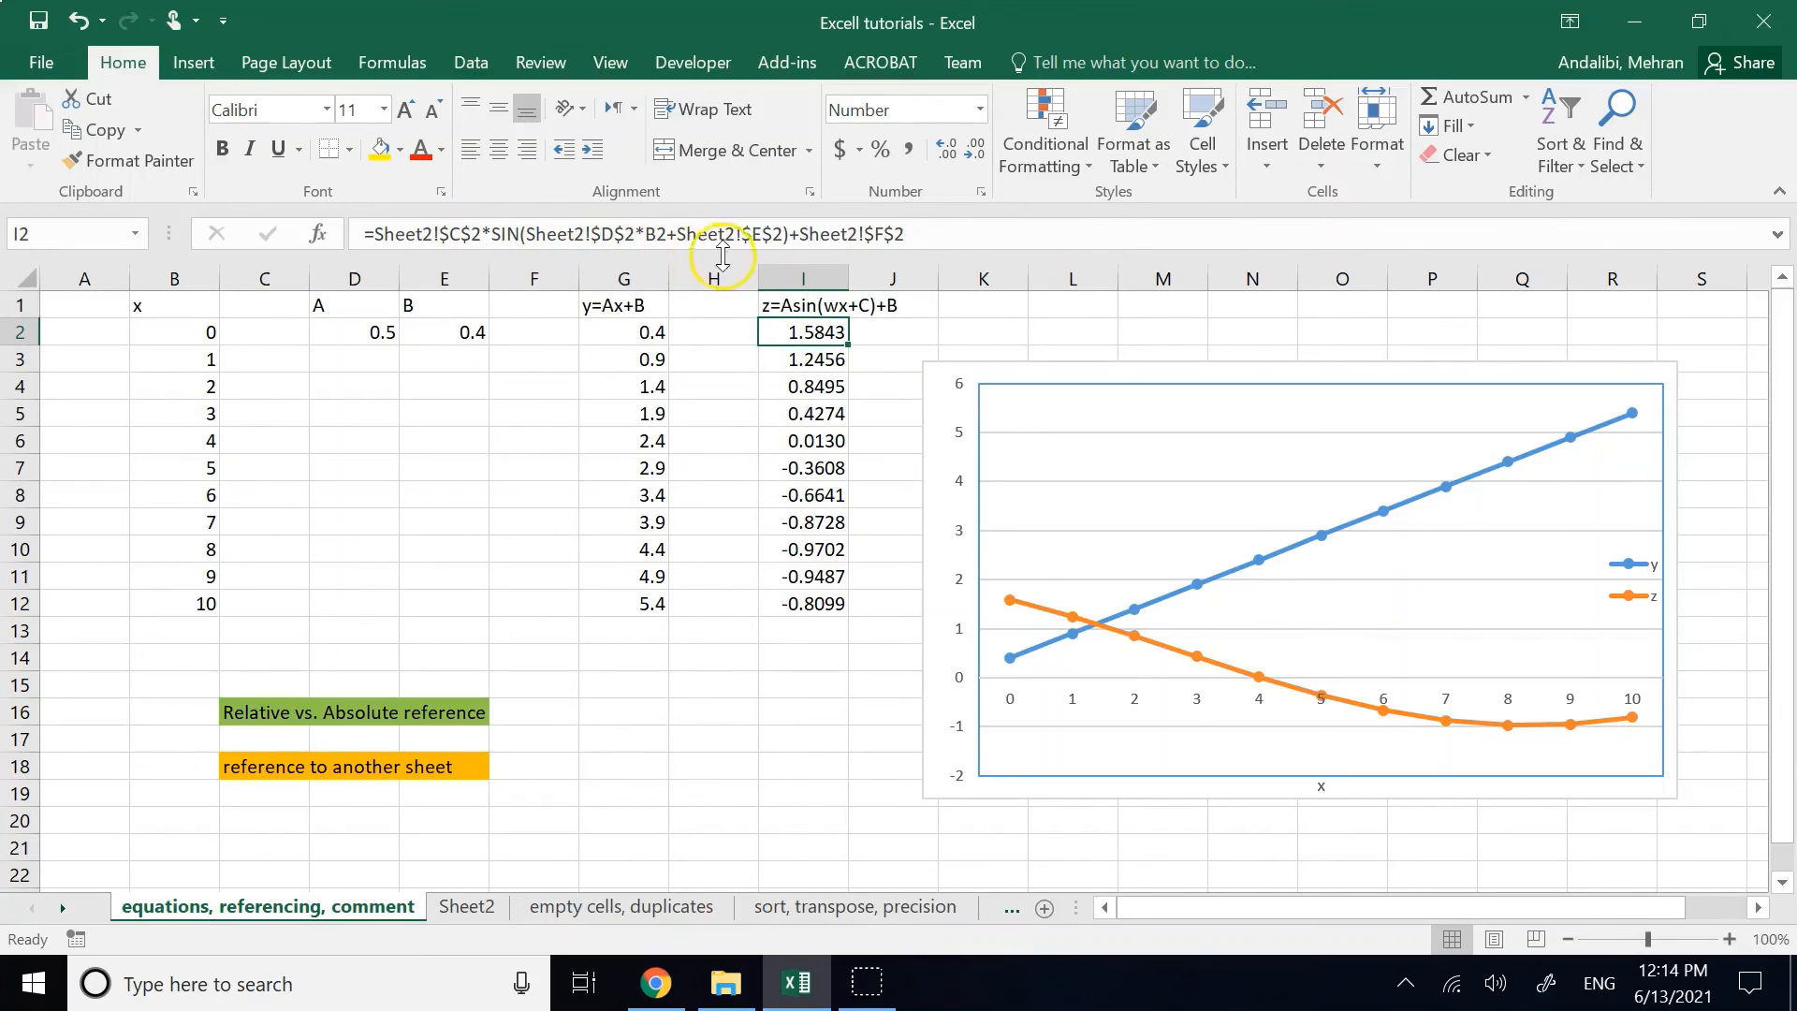
left_click(463, 908)
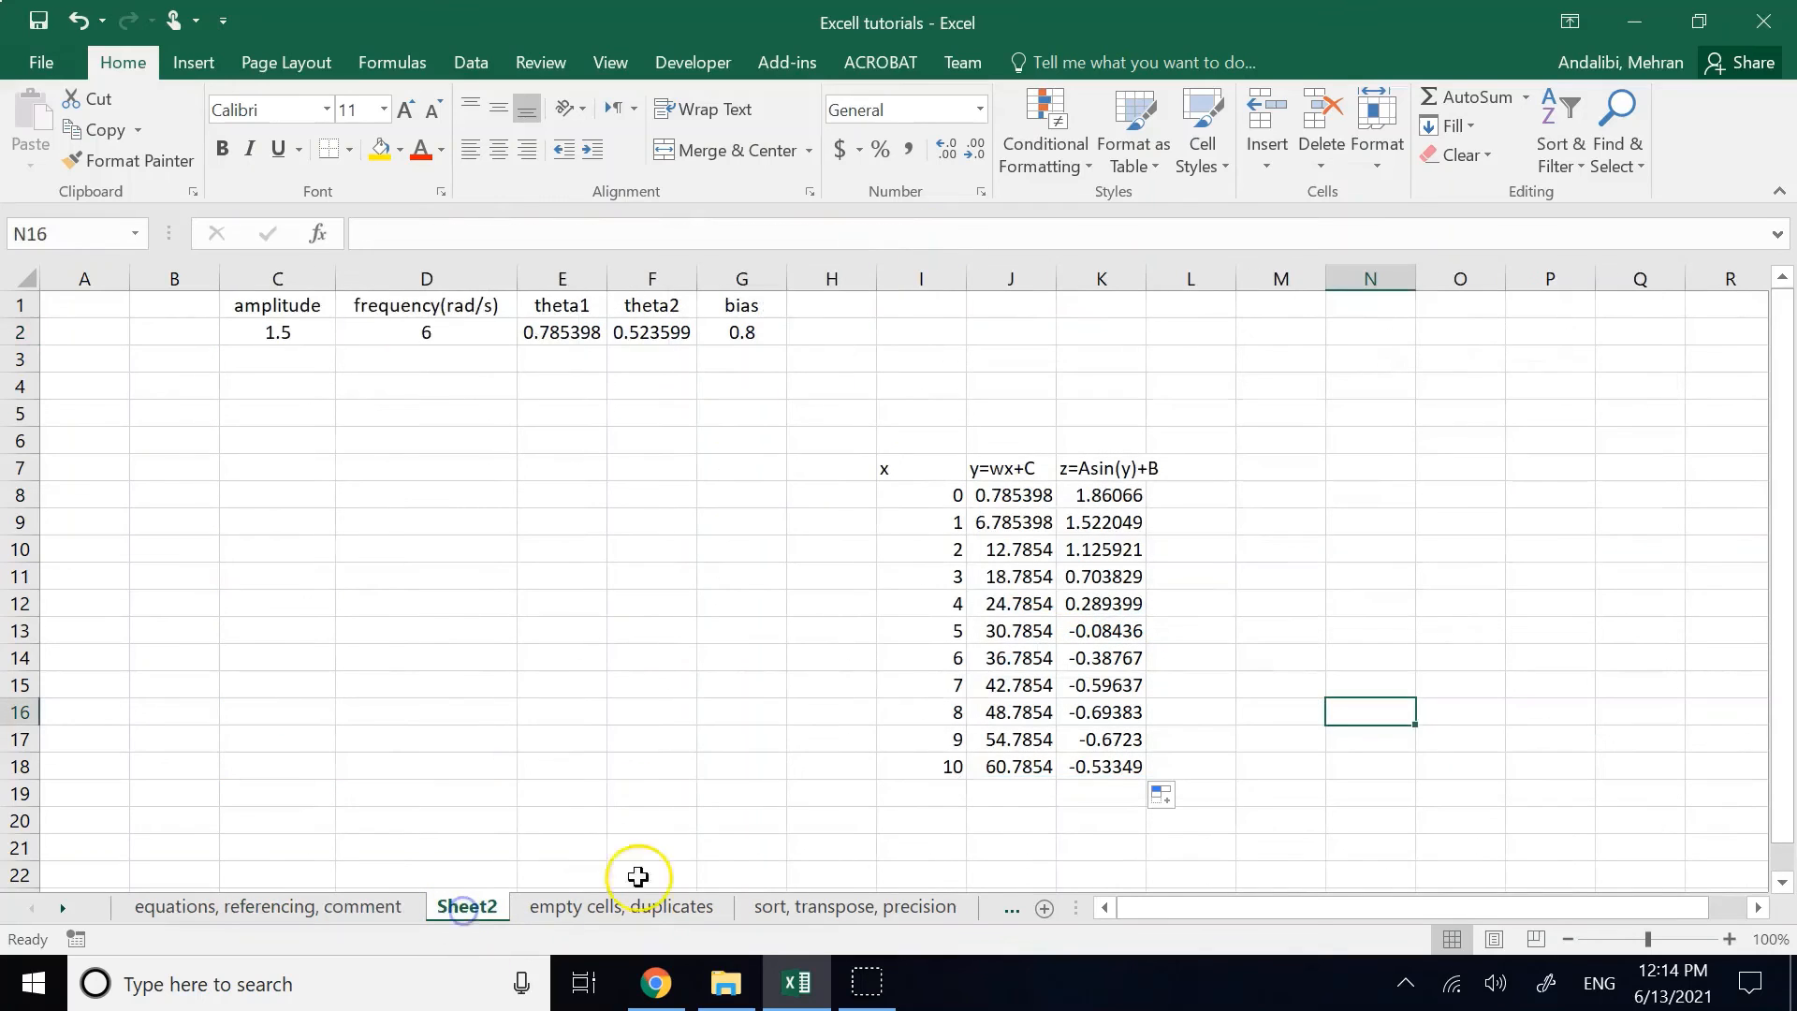
left_click(741, 847)
left_click(992, 499)
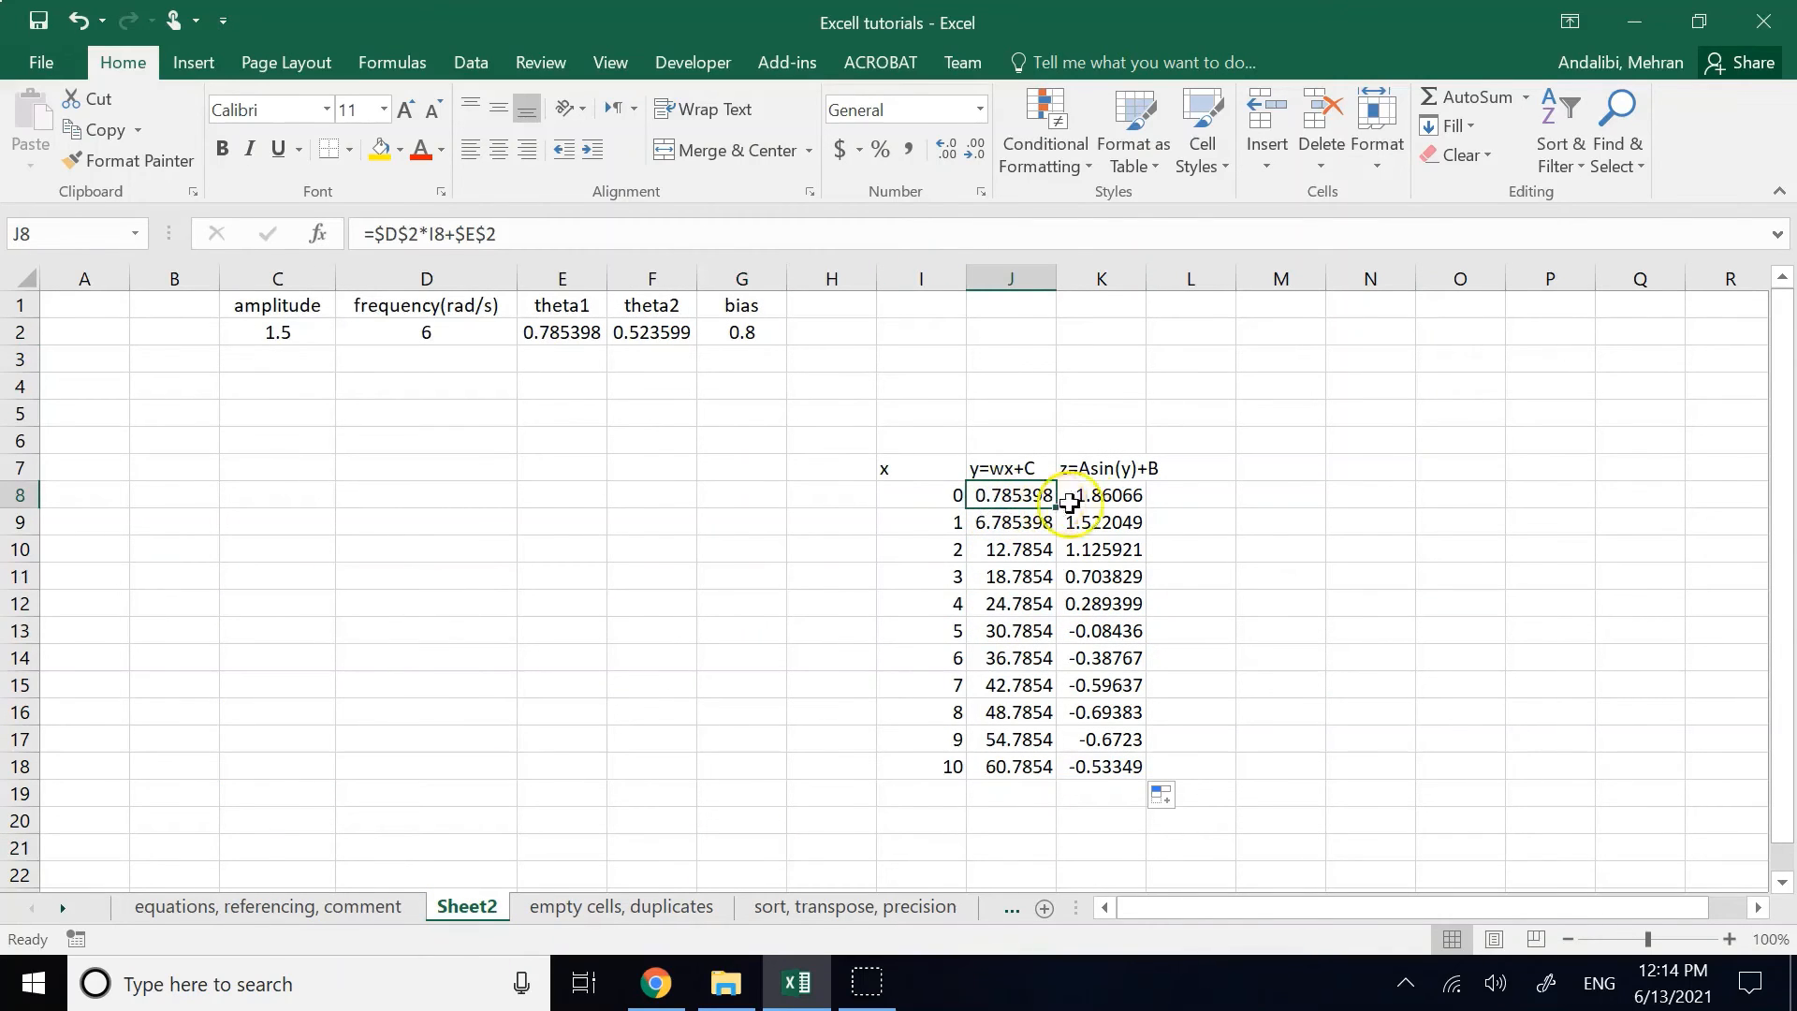
left_click(1106, 495)
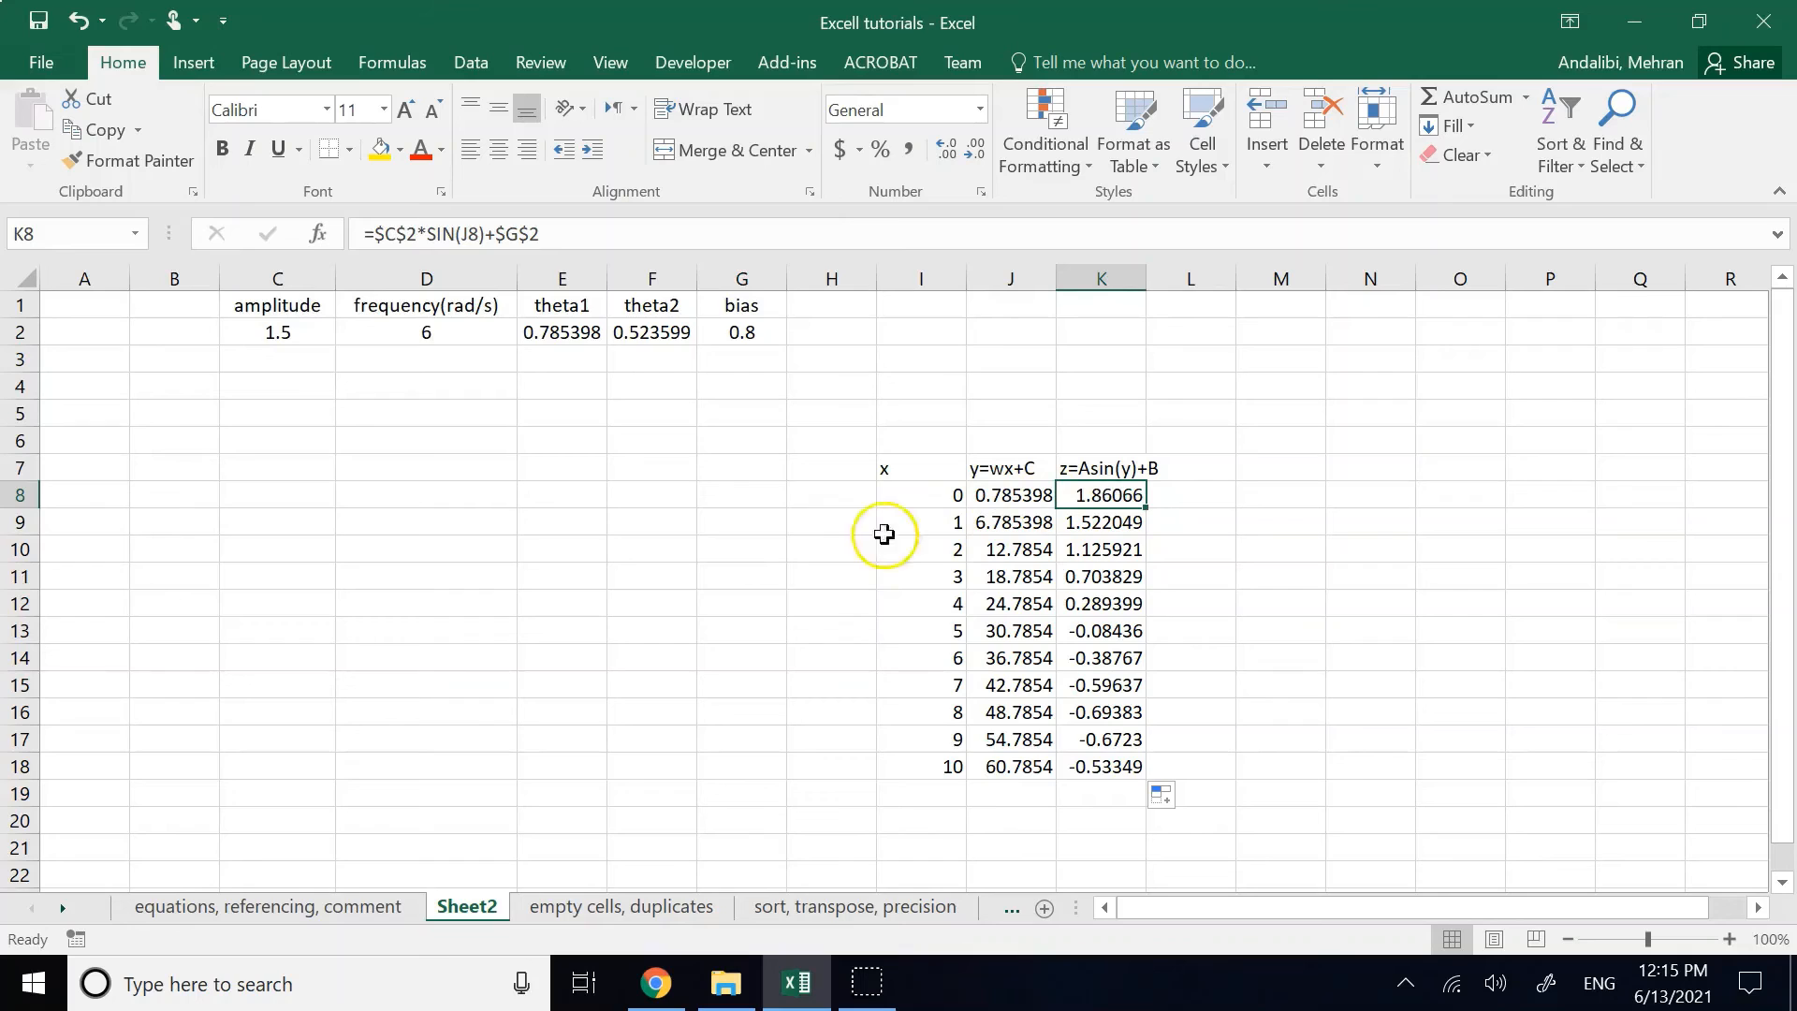
left_click(728, 599)
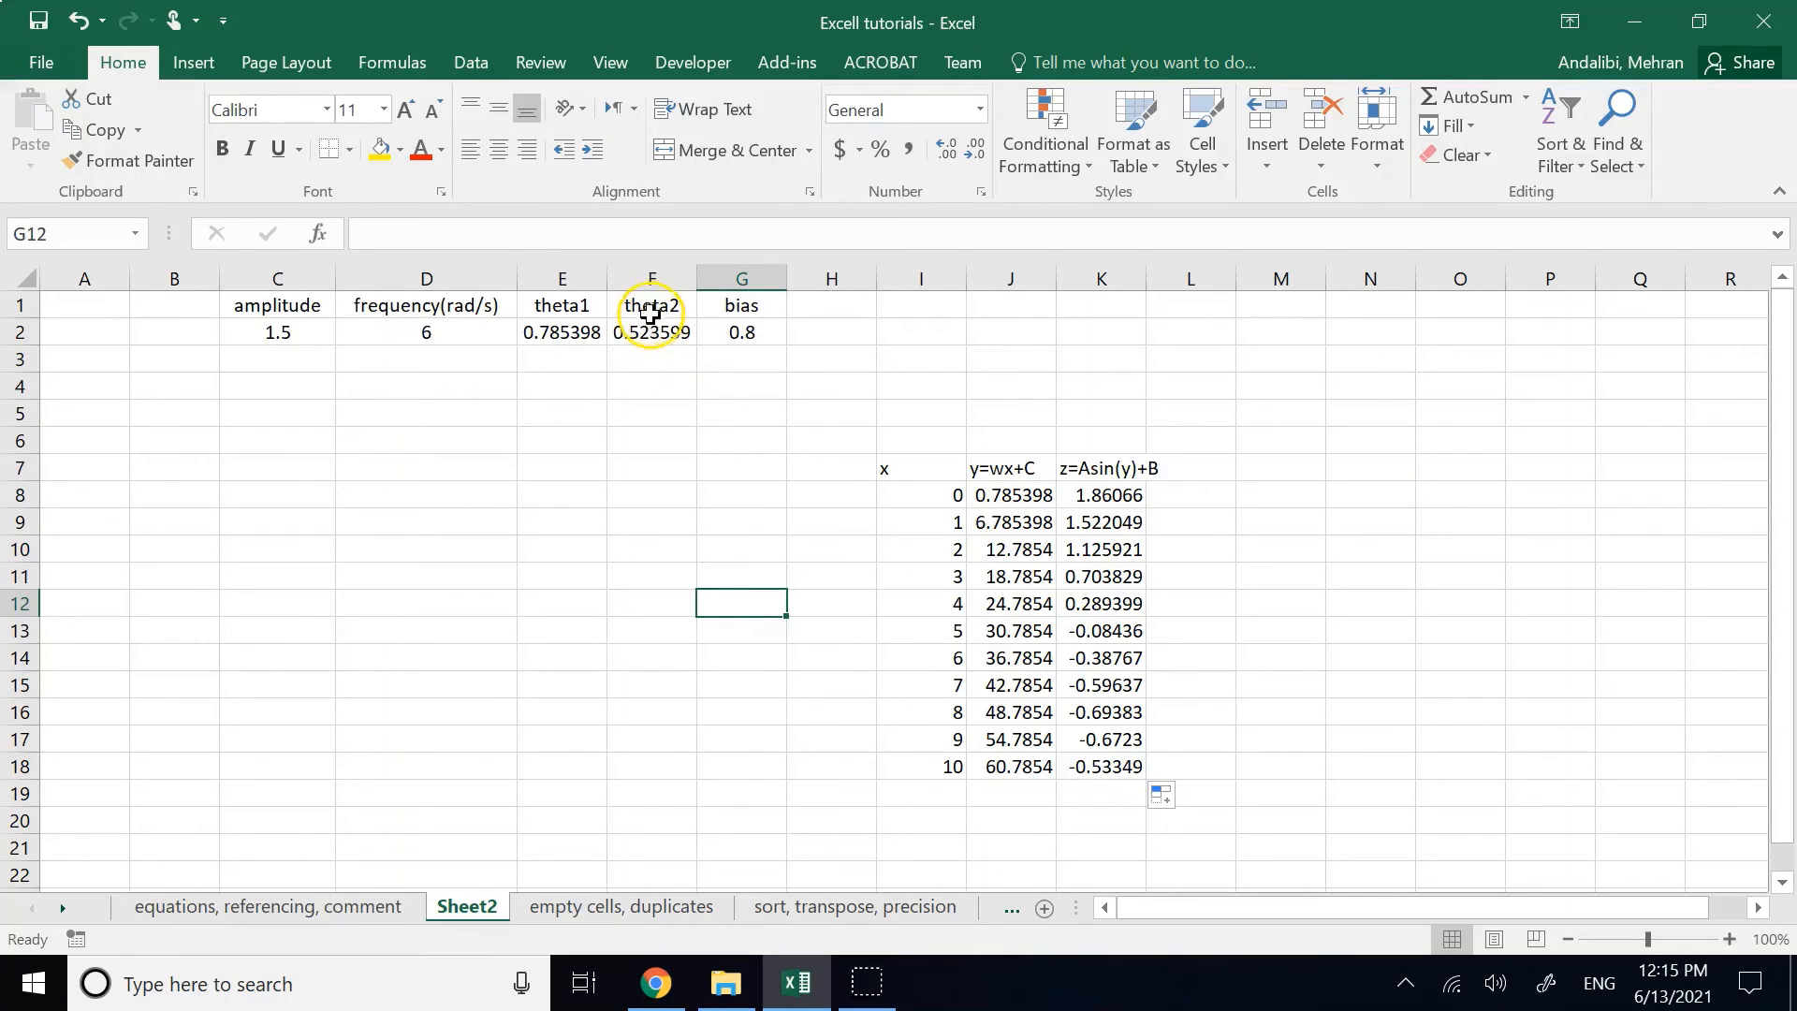
- Clear the theta2 heading and its value from column F of Sheet2
left_click(648, 342)
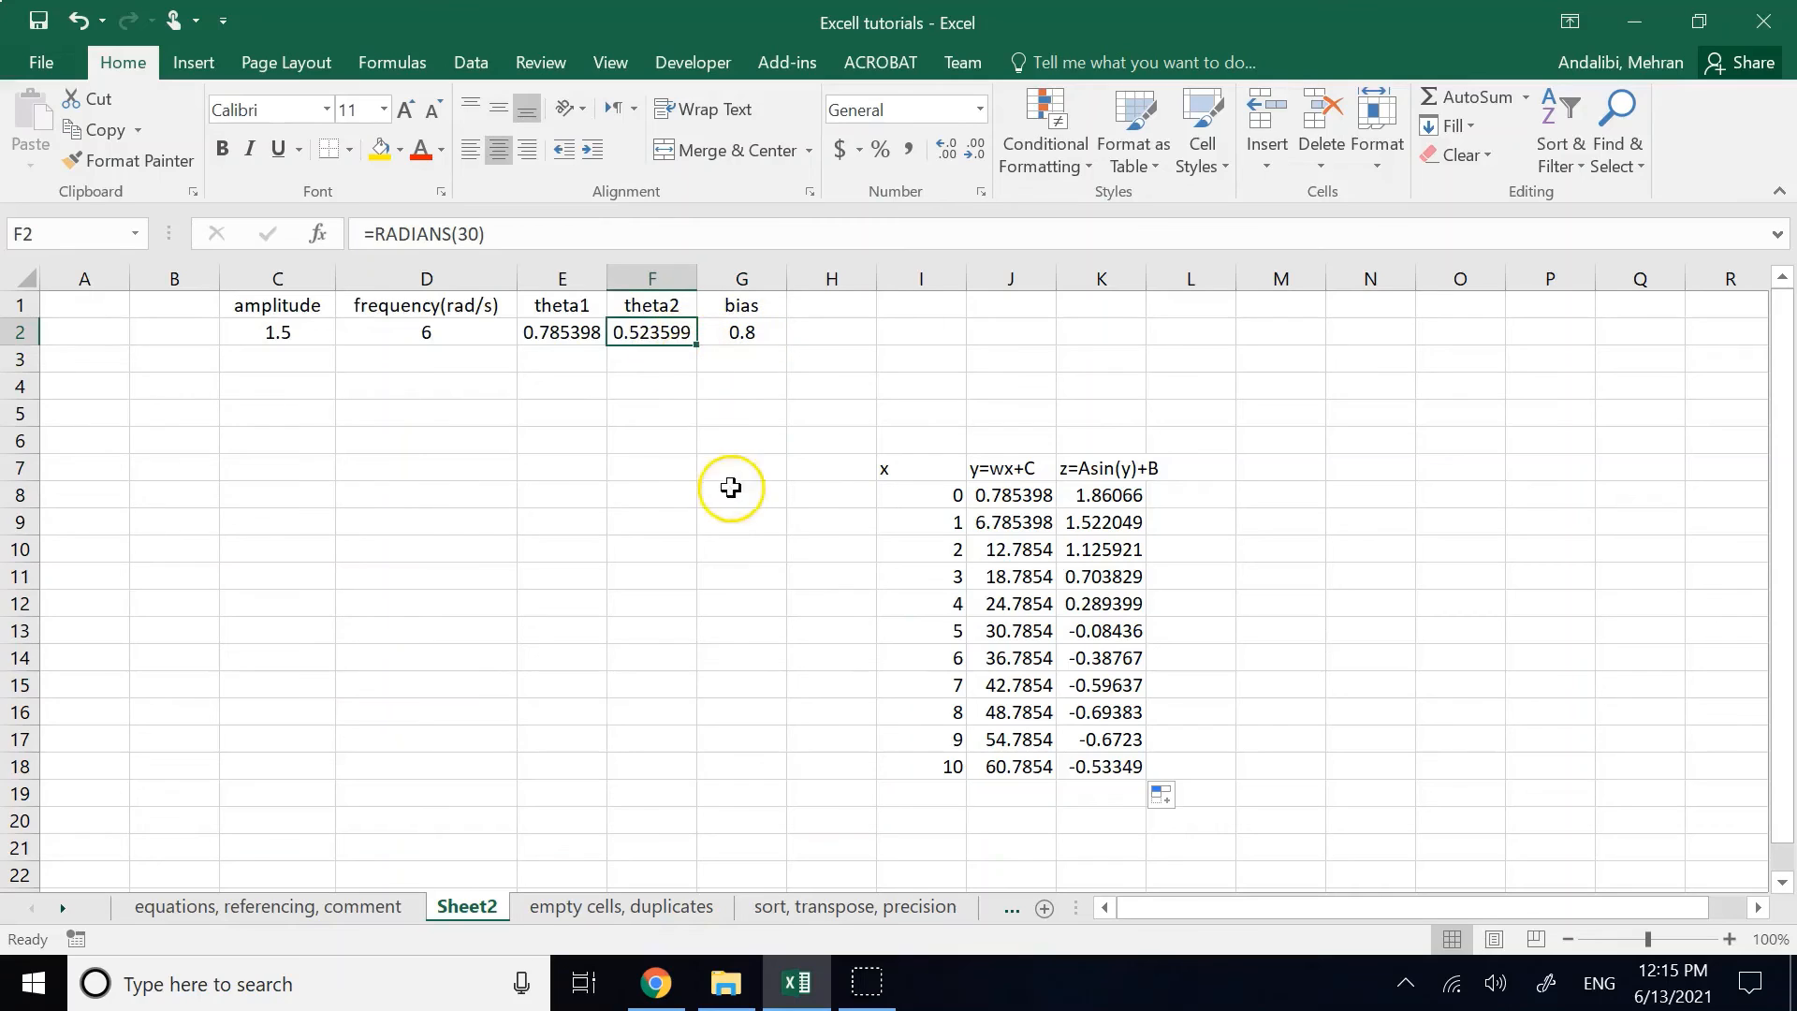
left_click_drag(654, 463, 648, 312)
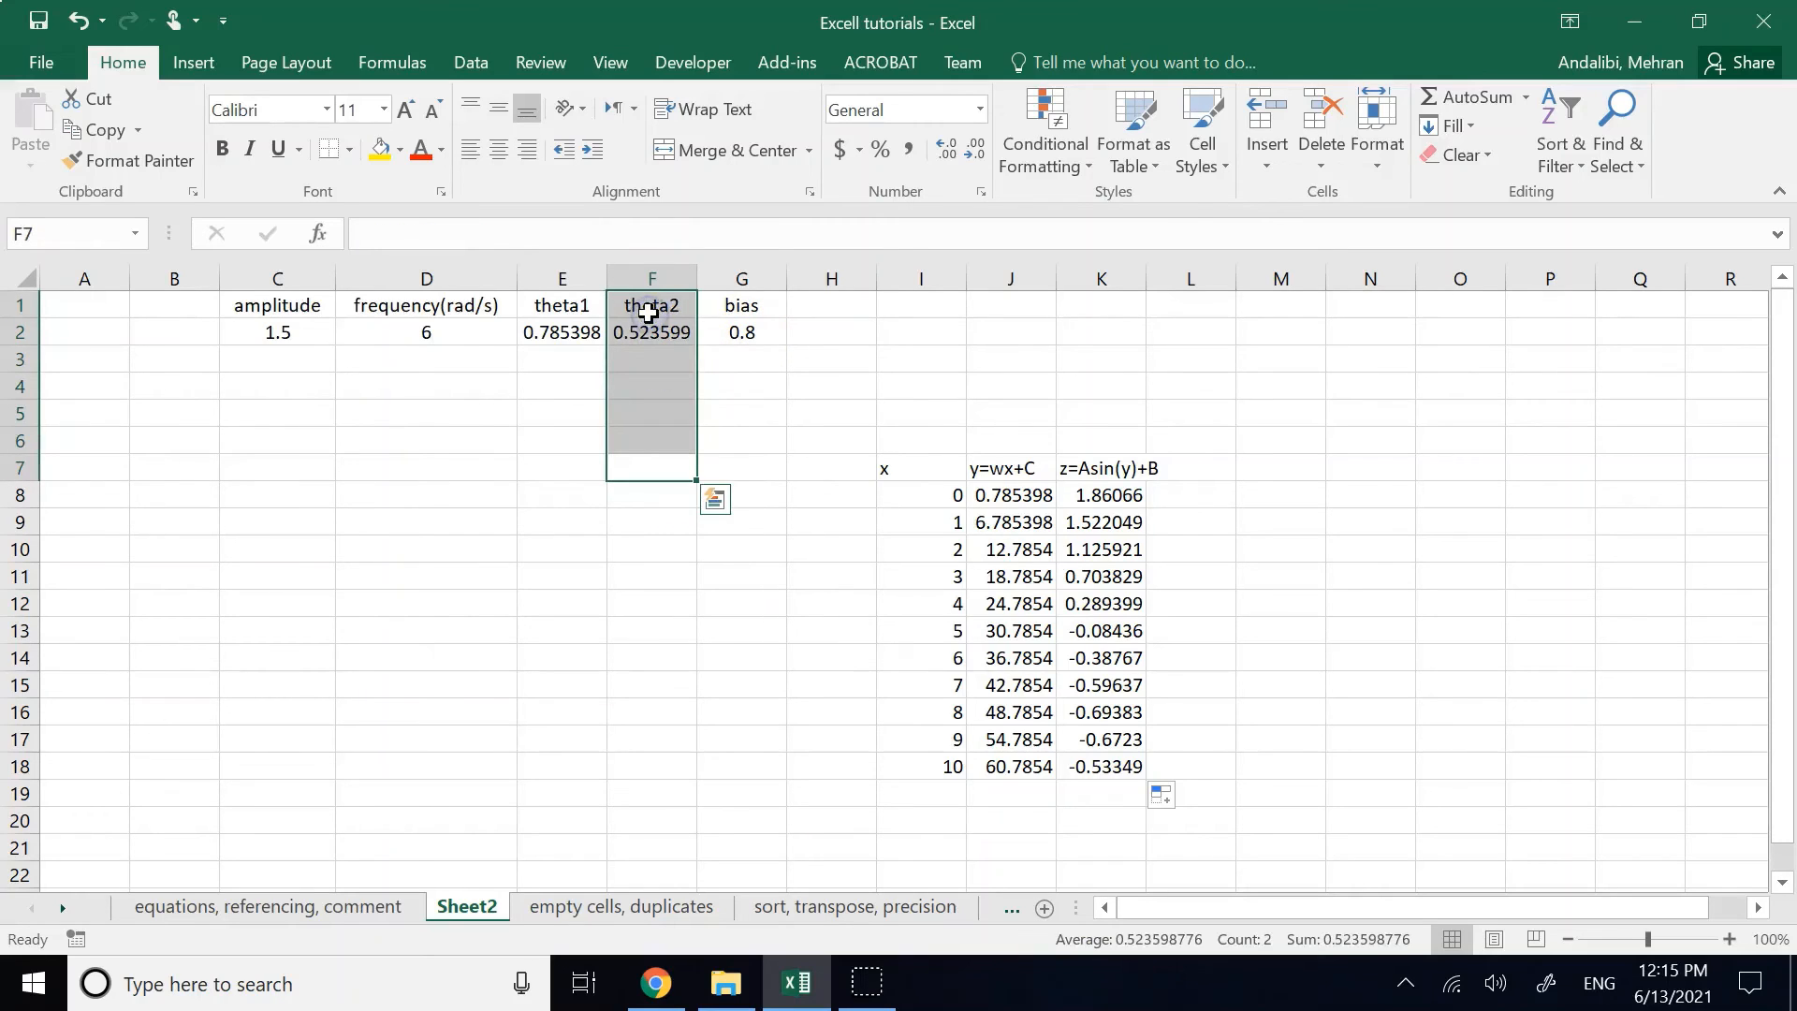
key("Delete")
- On the equations, referencing, comment sheet, point the bias reference in I2 to Sheet2!$G$2 and fill the formula down to I12
left_click(739, 334)
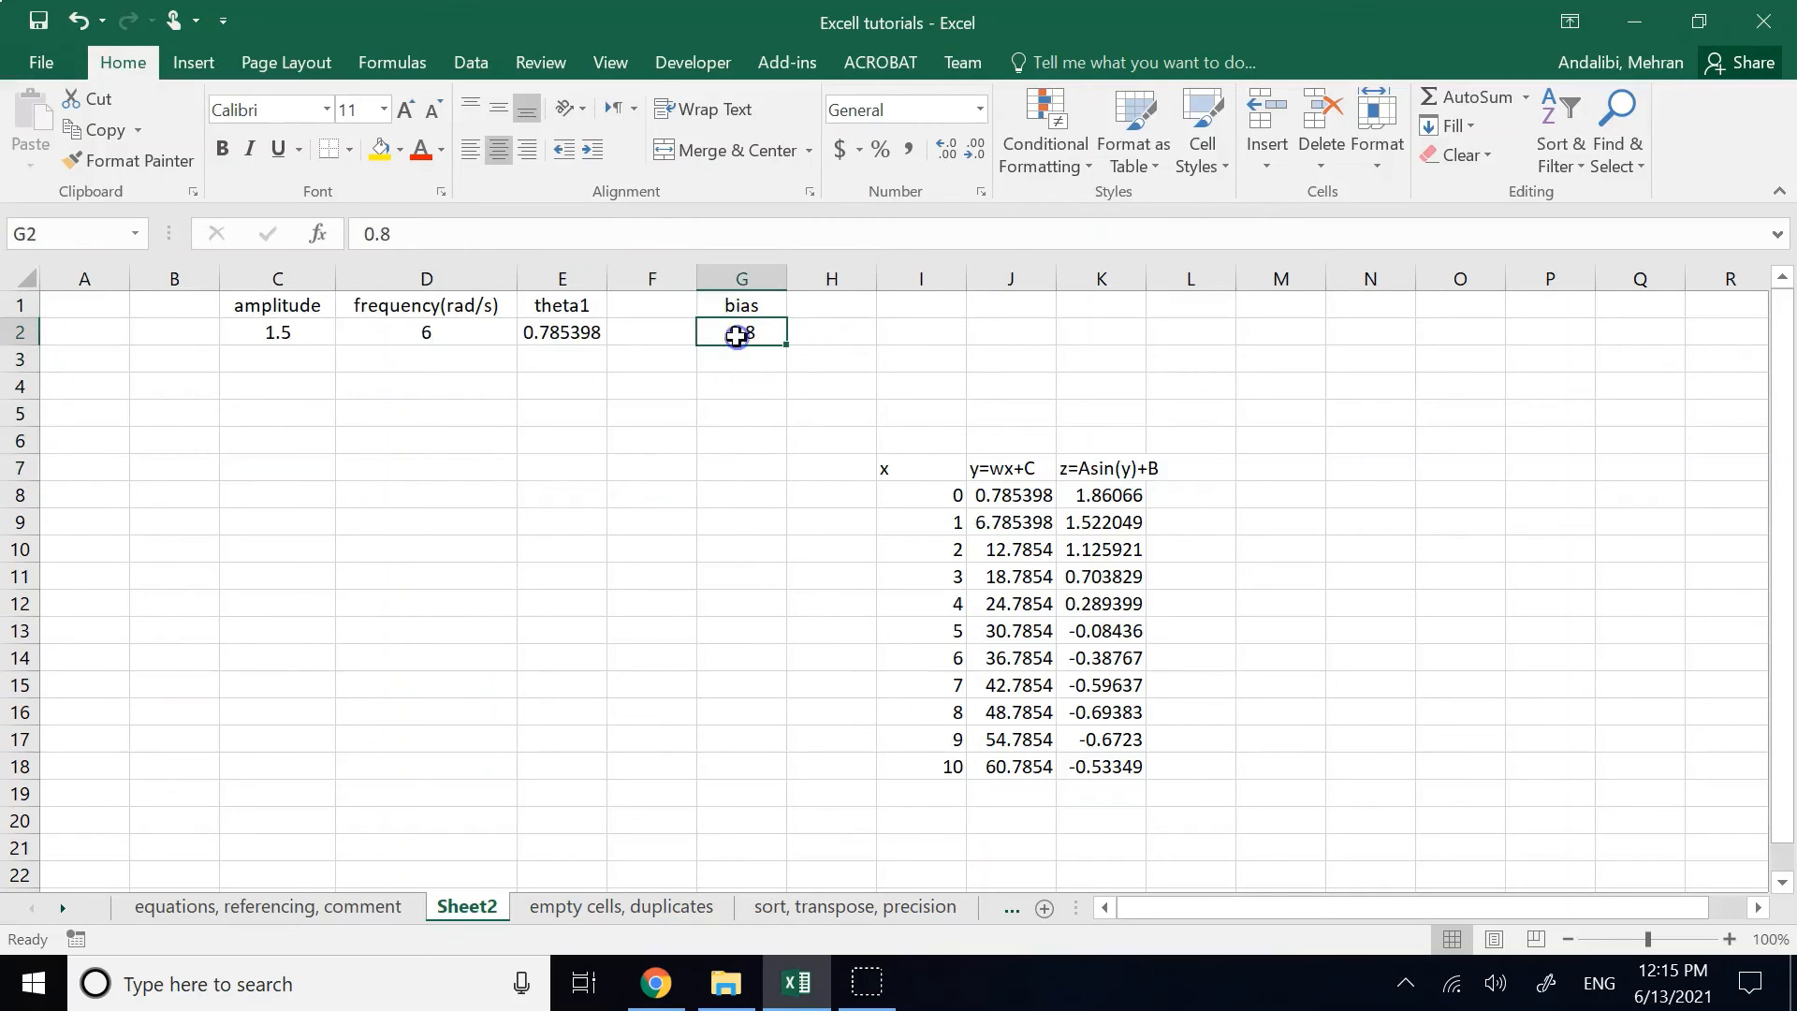
left_click(274, 907)
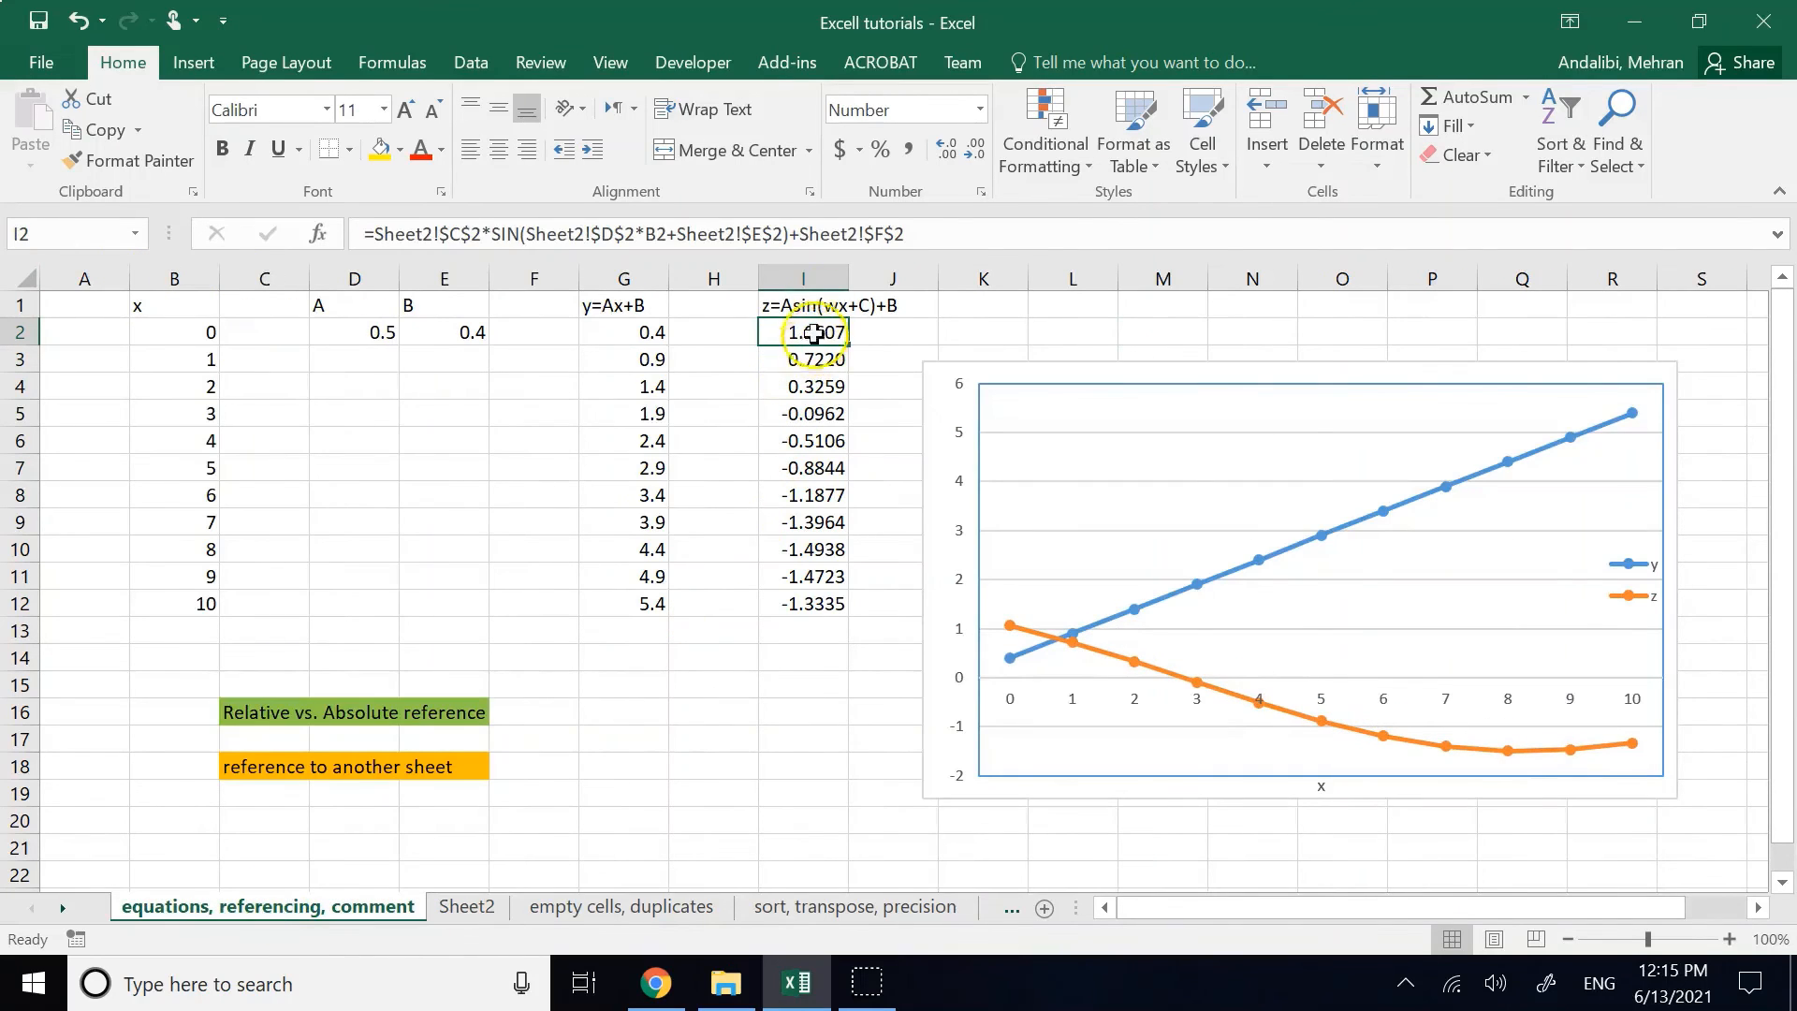
left_click(880, 235)
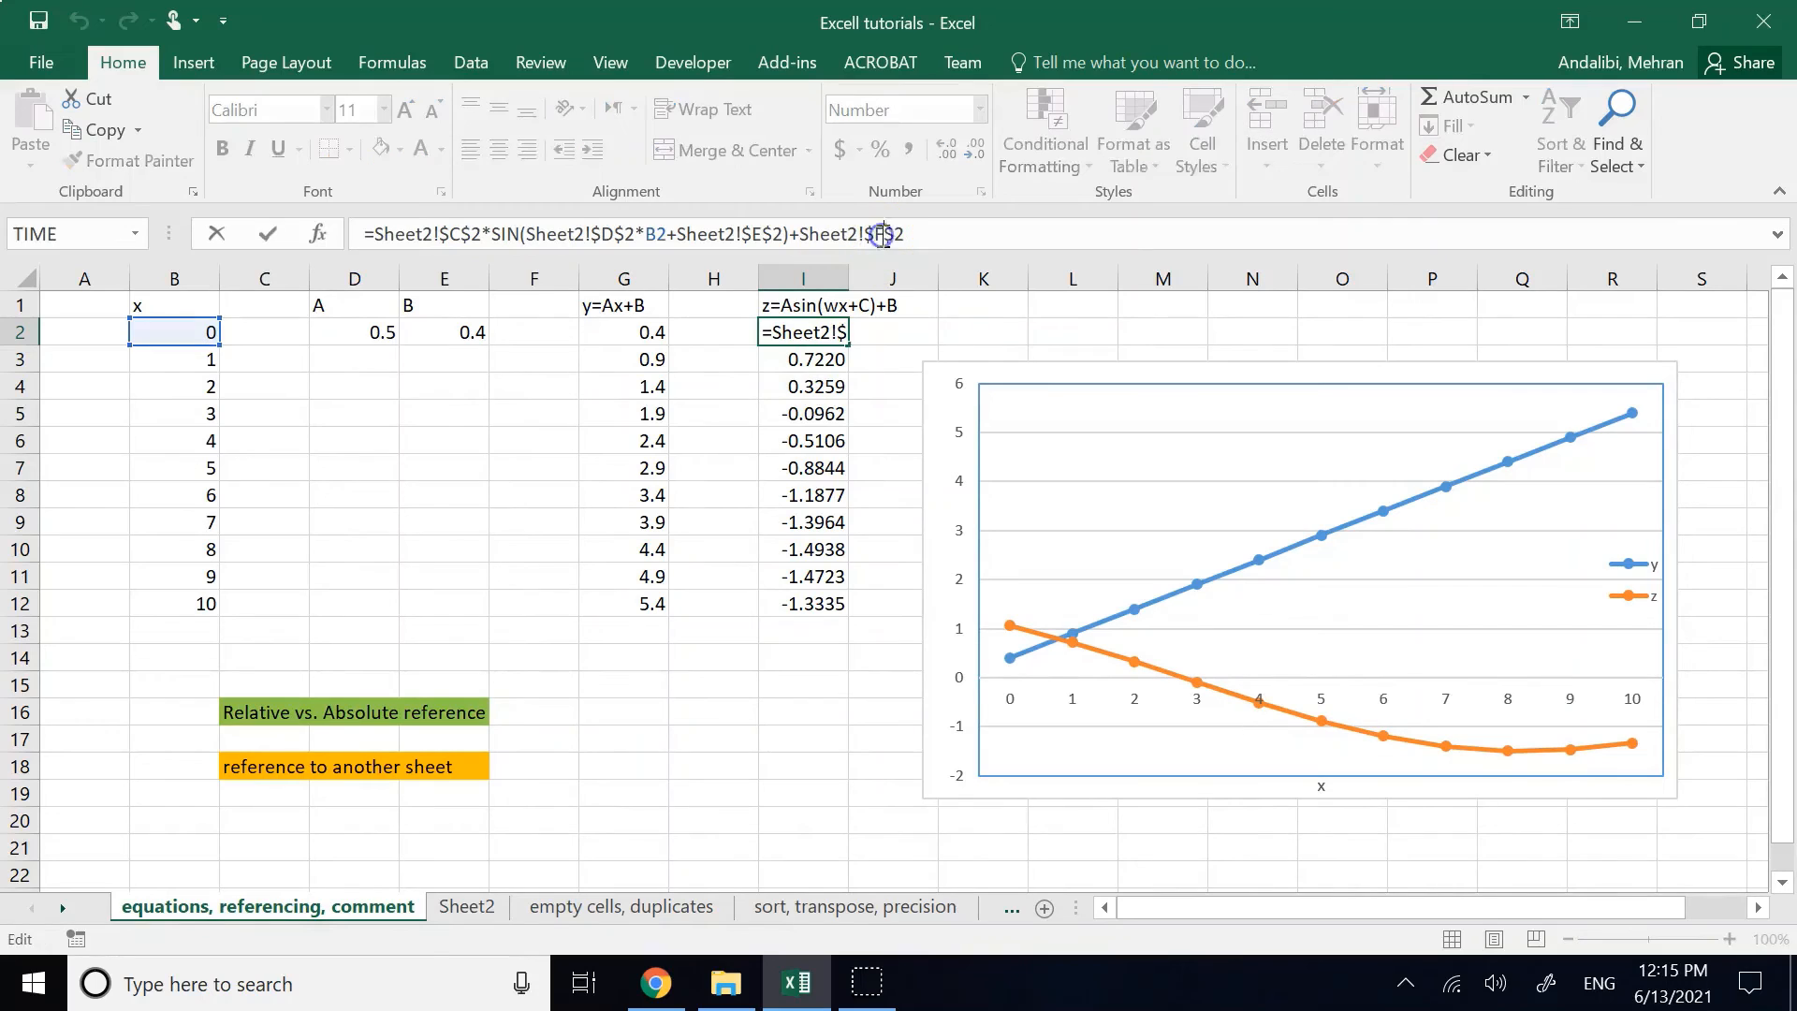
key("BackSpace")
type("G")
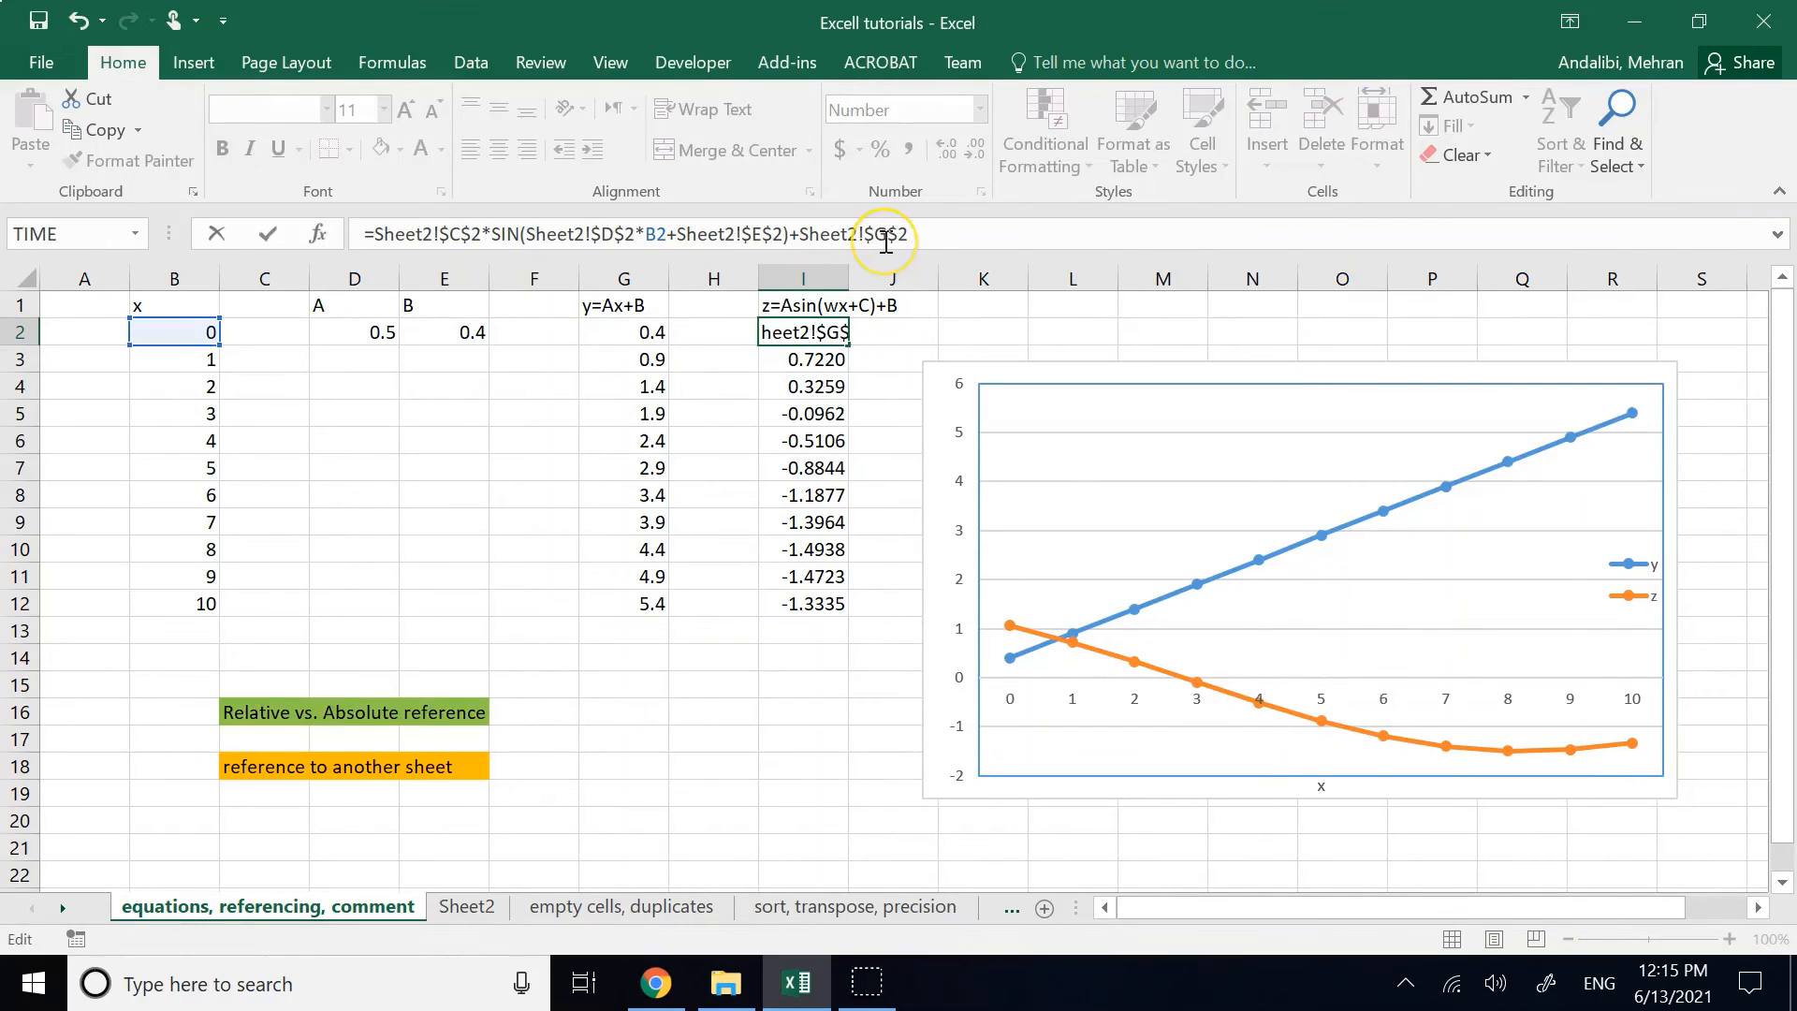
key("Return")
left_click(792, 333)
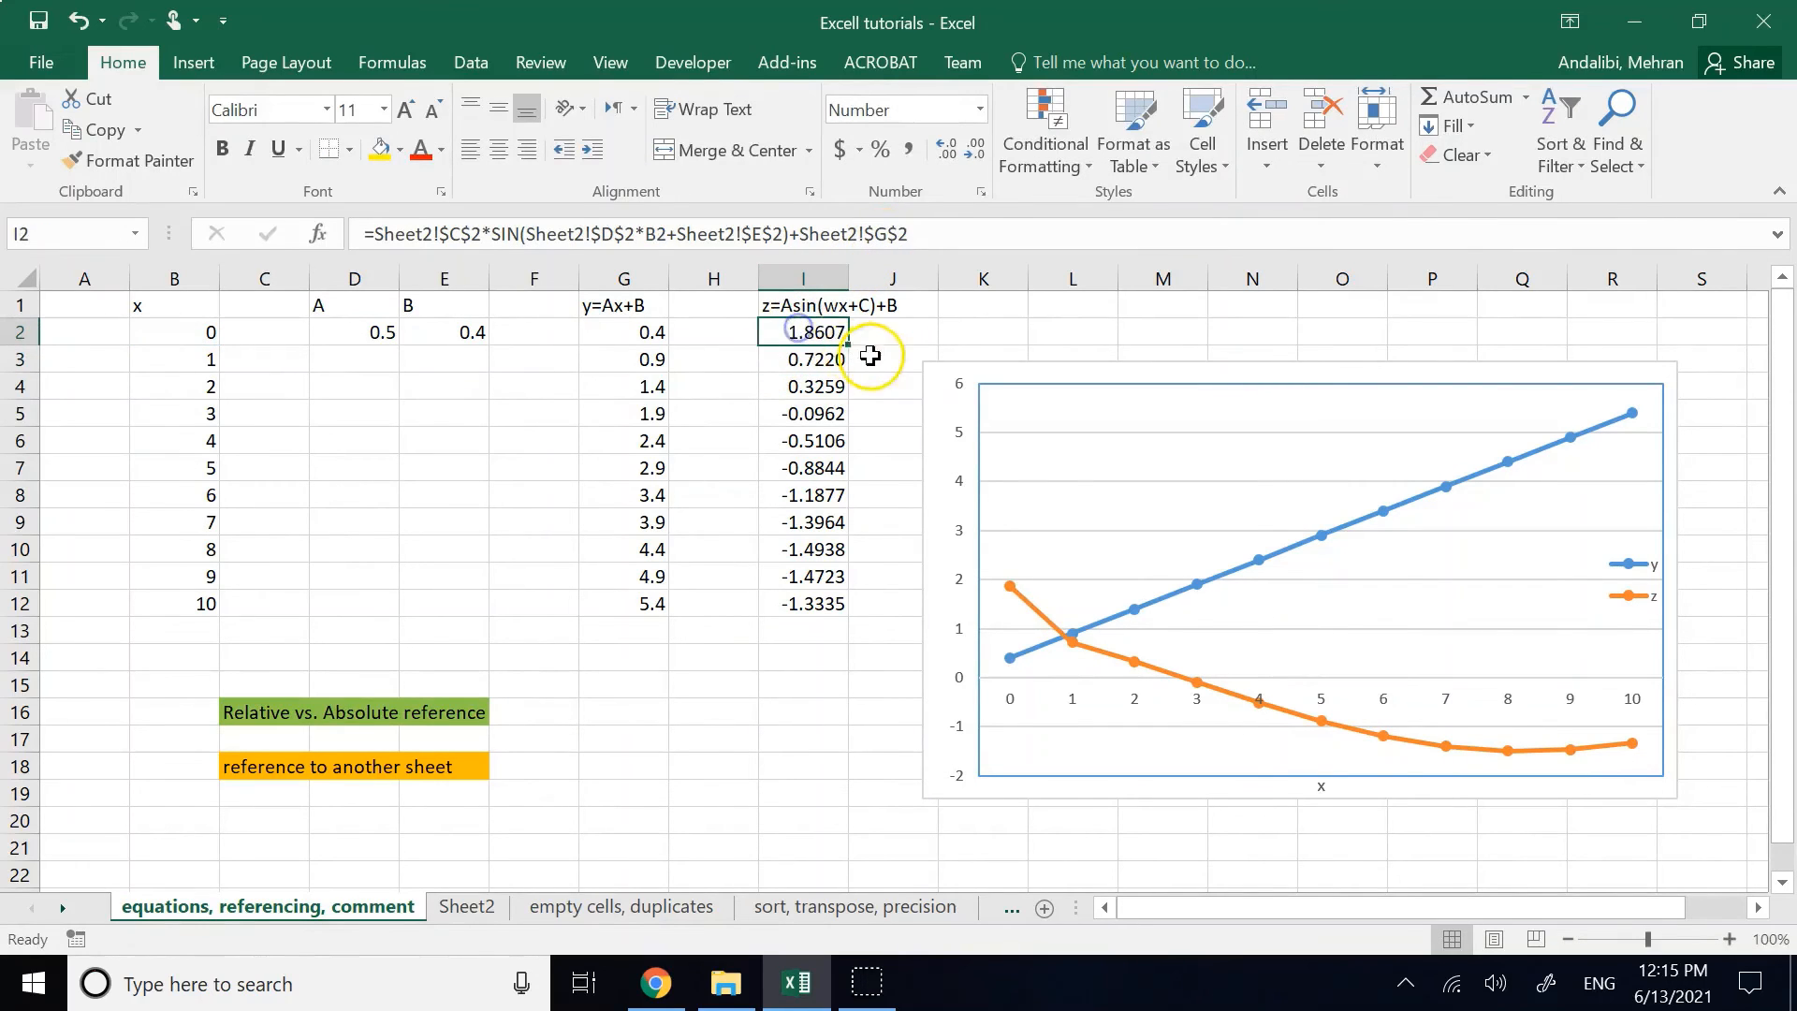
left_click_drag(854, 346, 856, 606)
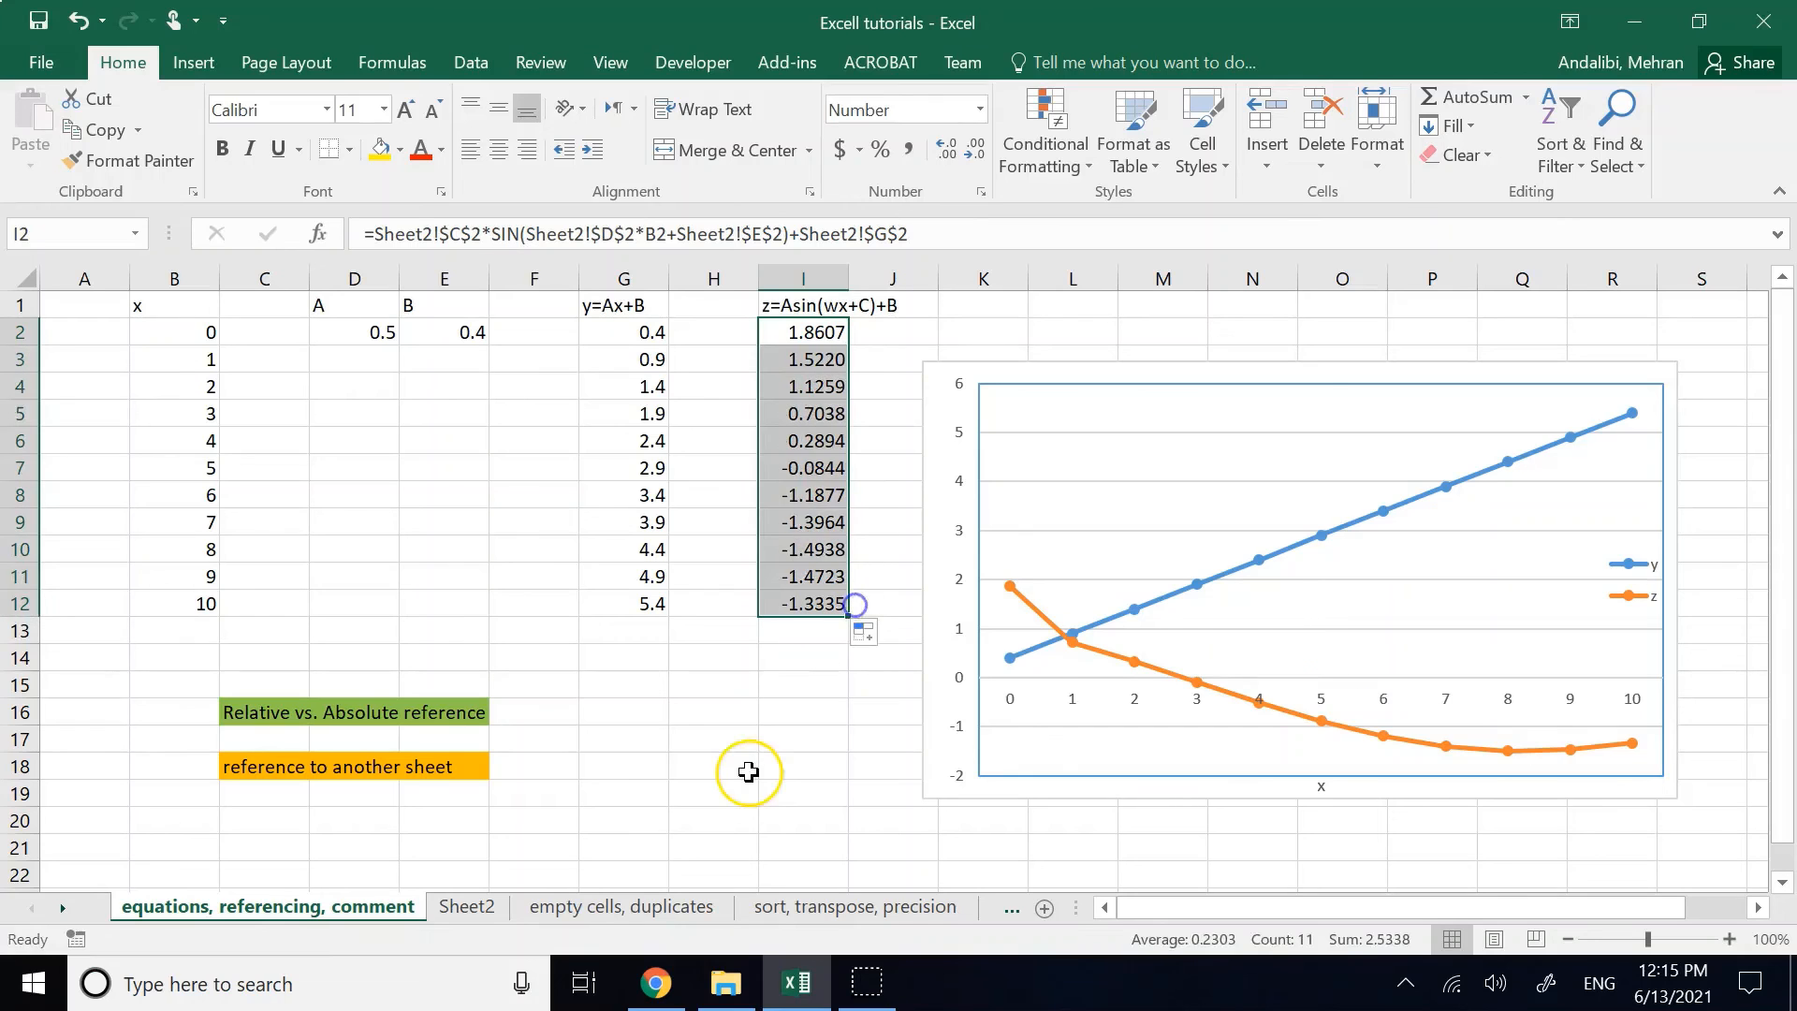
left_click(754, 768)
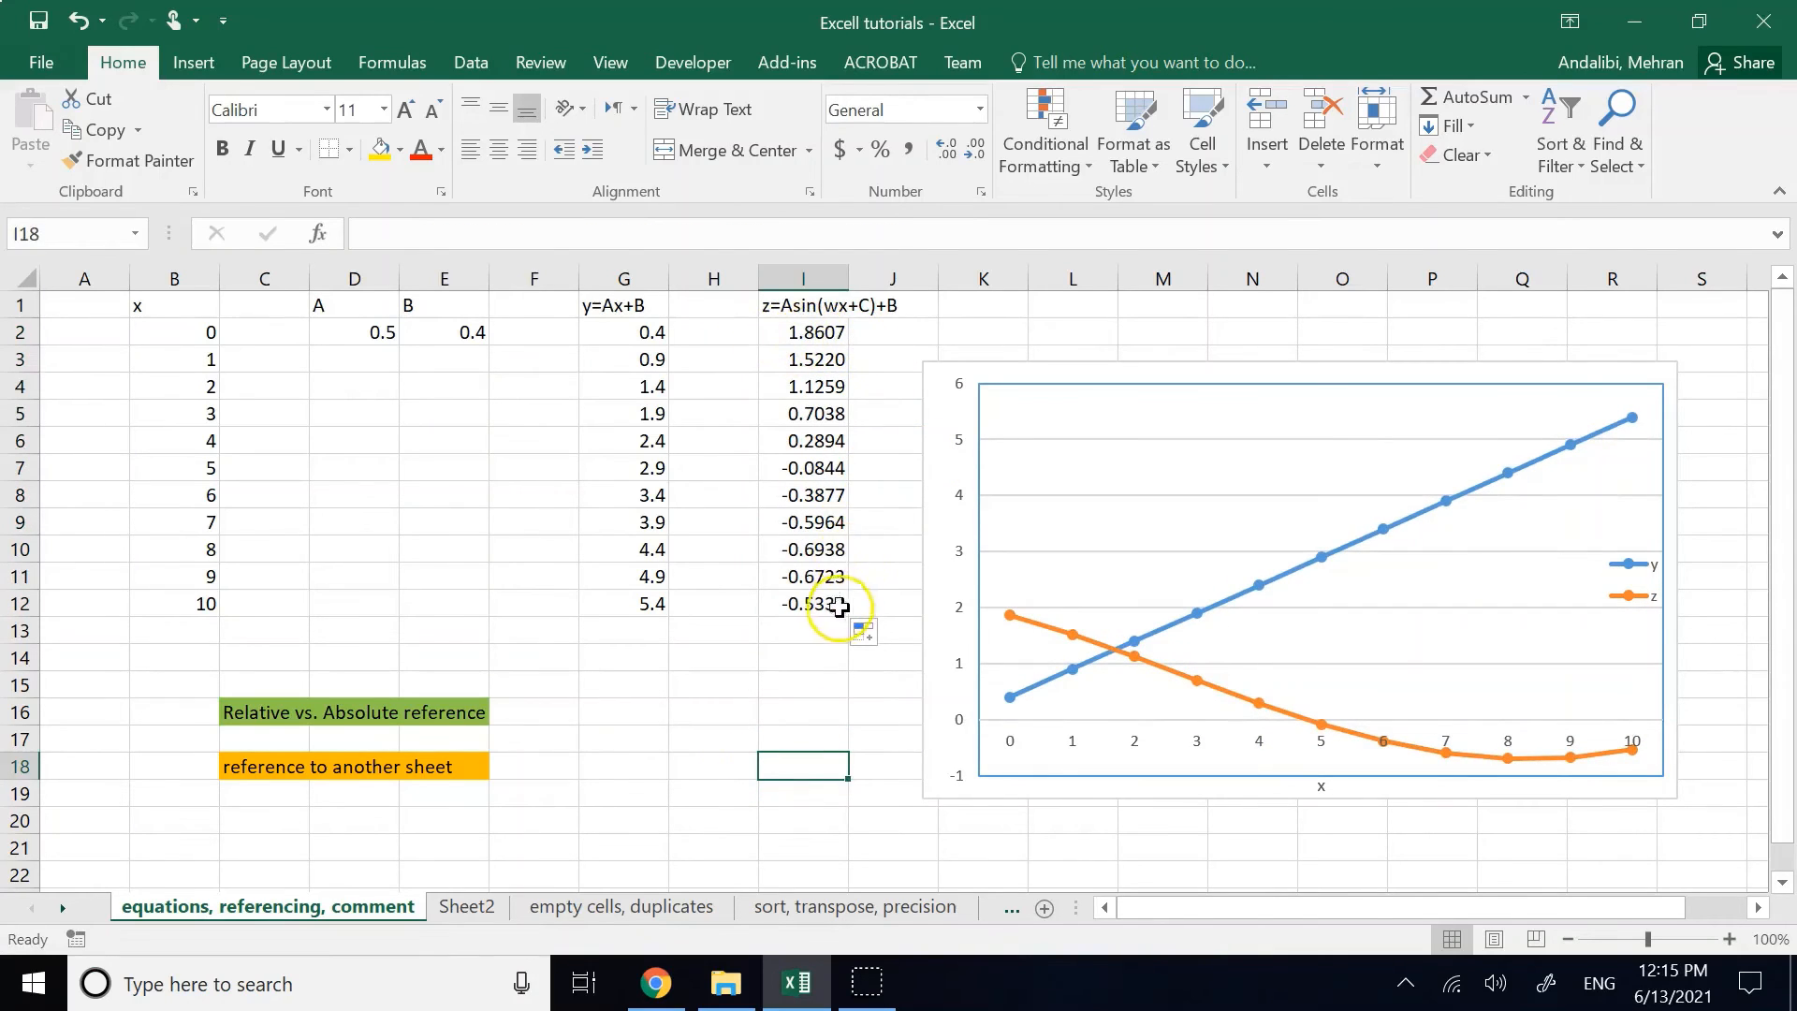
- Center the x, y, z table in I7:K18 of Sheet2 and widen column K to fit the z=Asin(y)+B heading
left_click(466, 905)
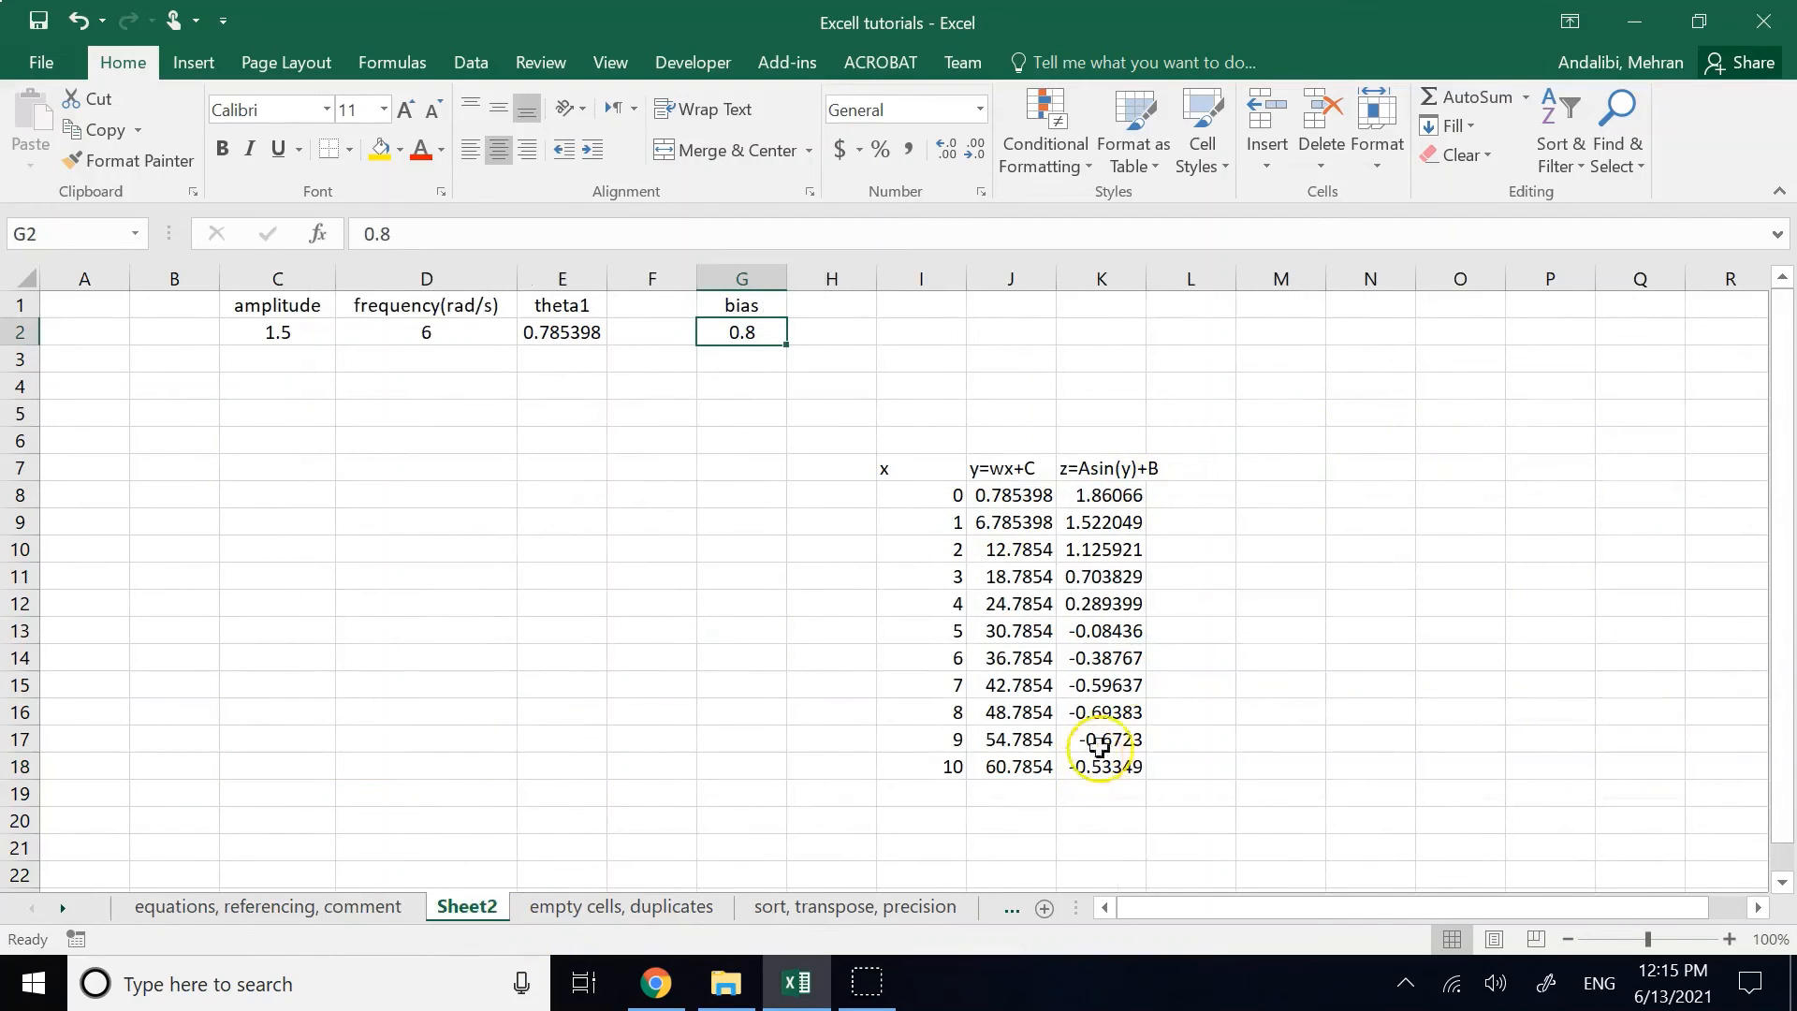
left_click(1307, 666)
left_click(1308, 655)
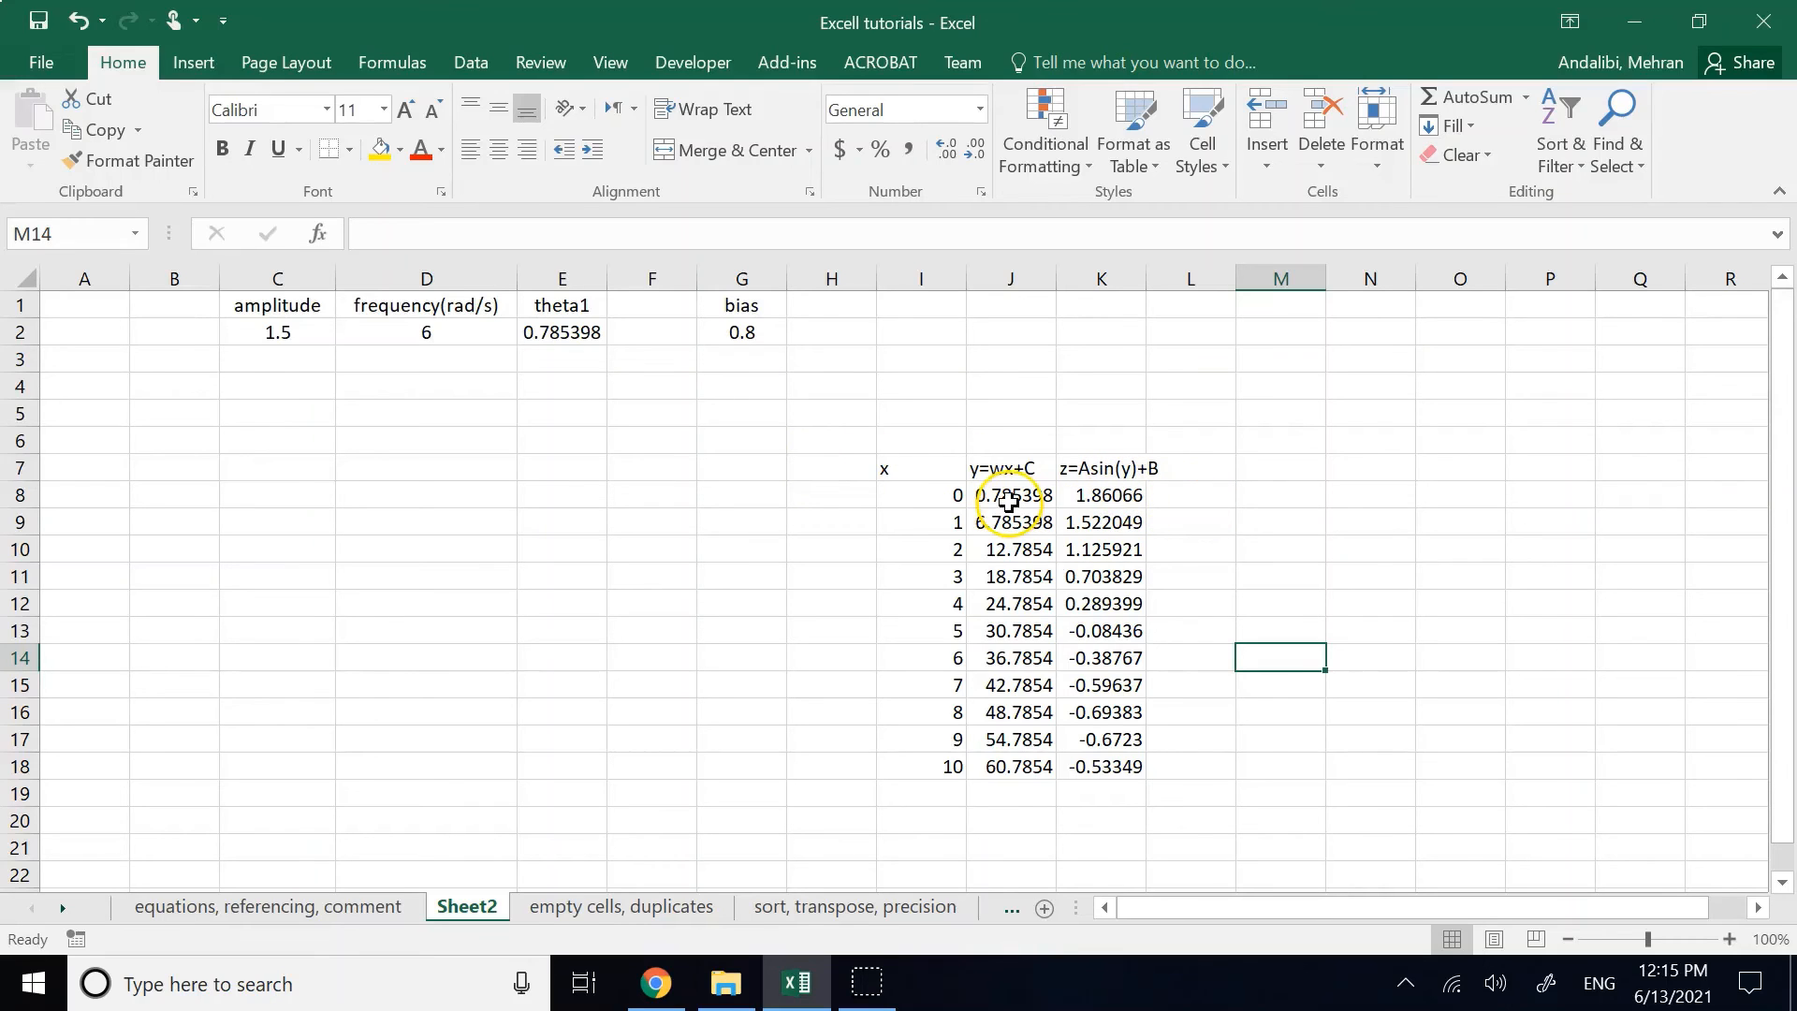
left_click_drag(922, 468, 1110, 760)
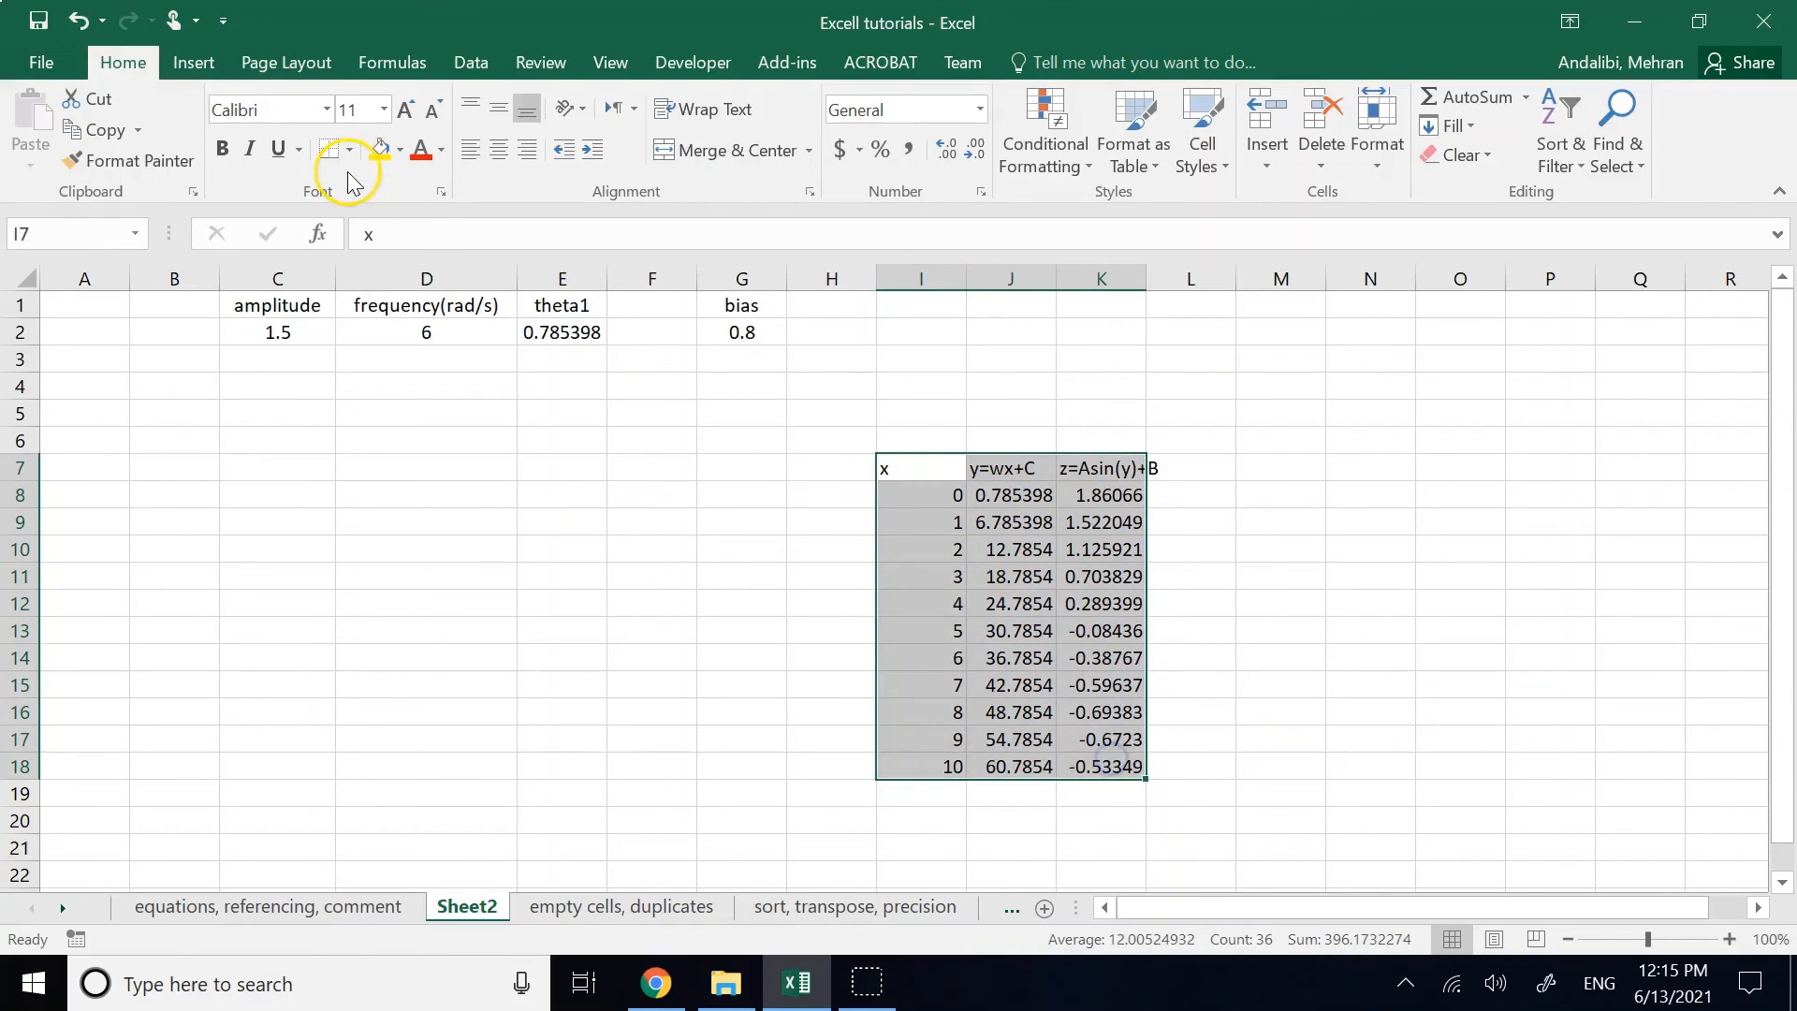
left_click(499, 150)
left_click(1347, 488)
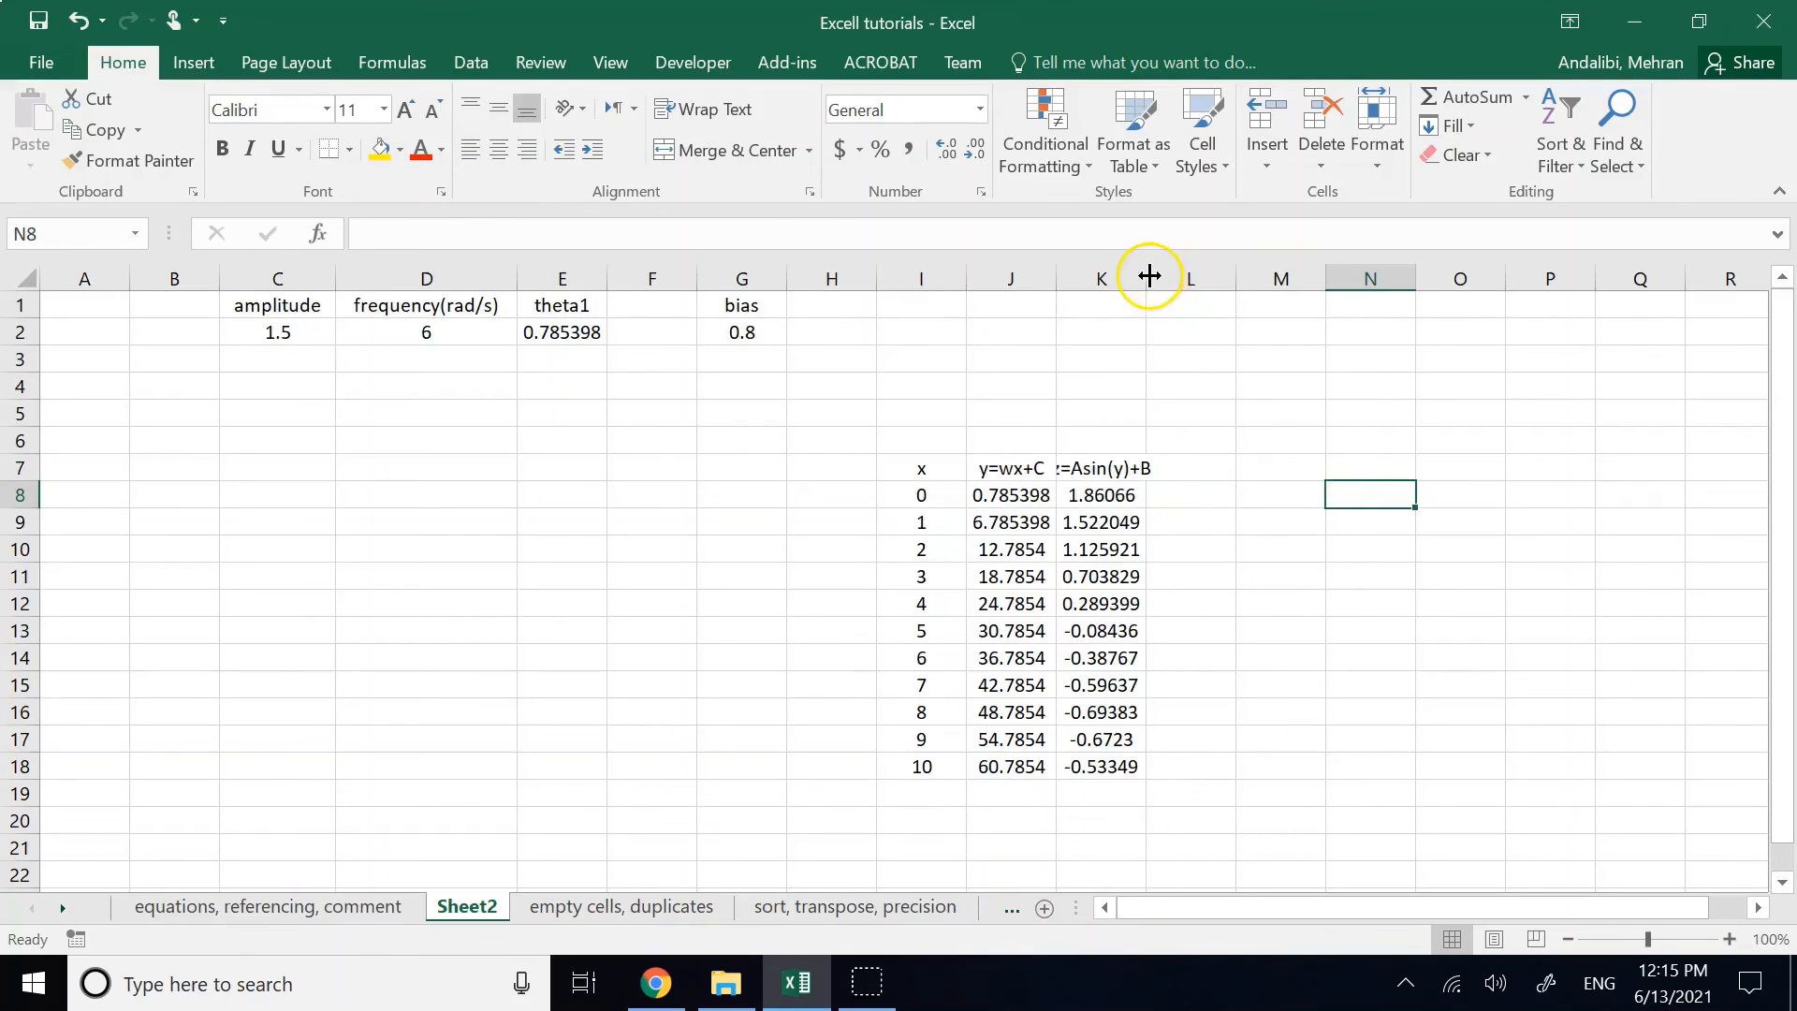
left_click_drag(1146, 278, 1181, 277)
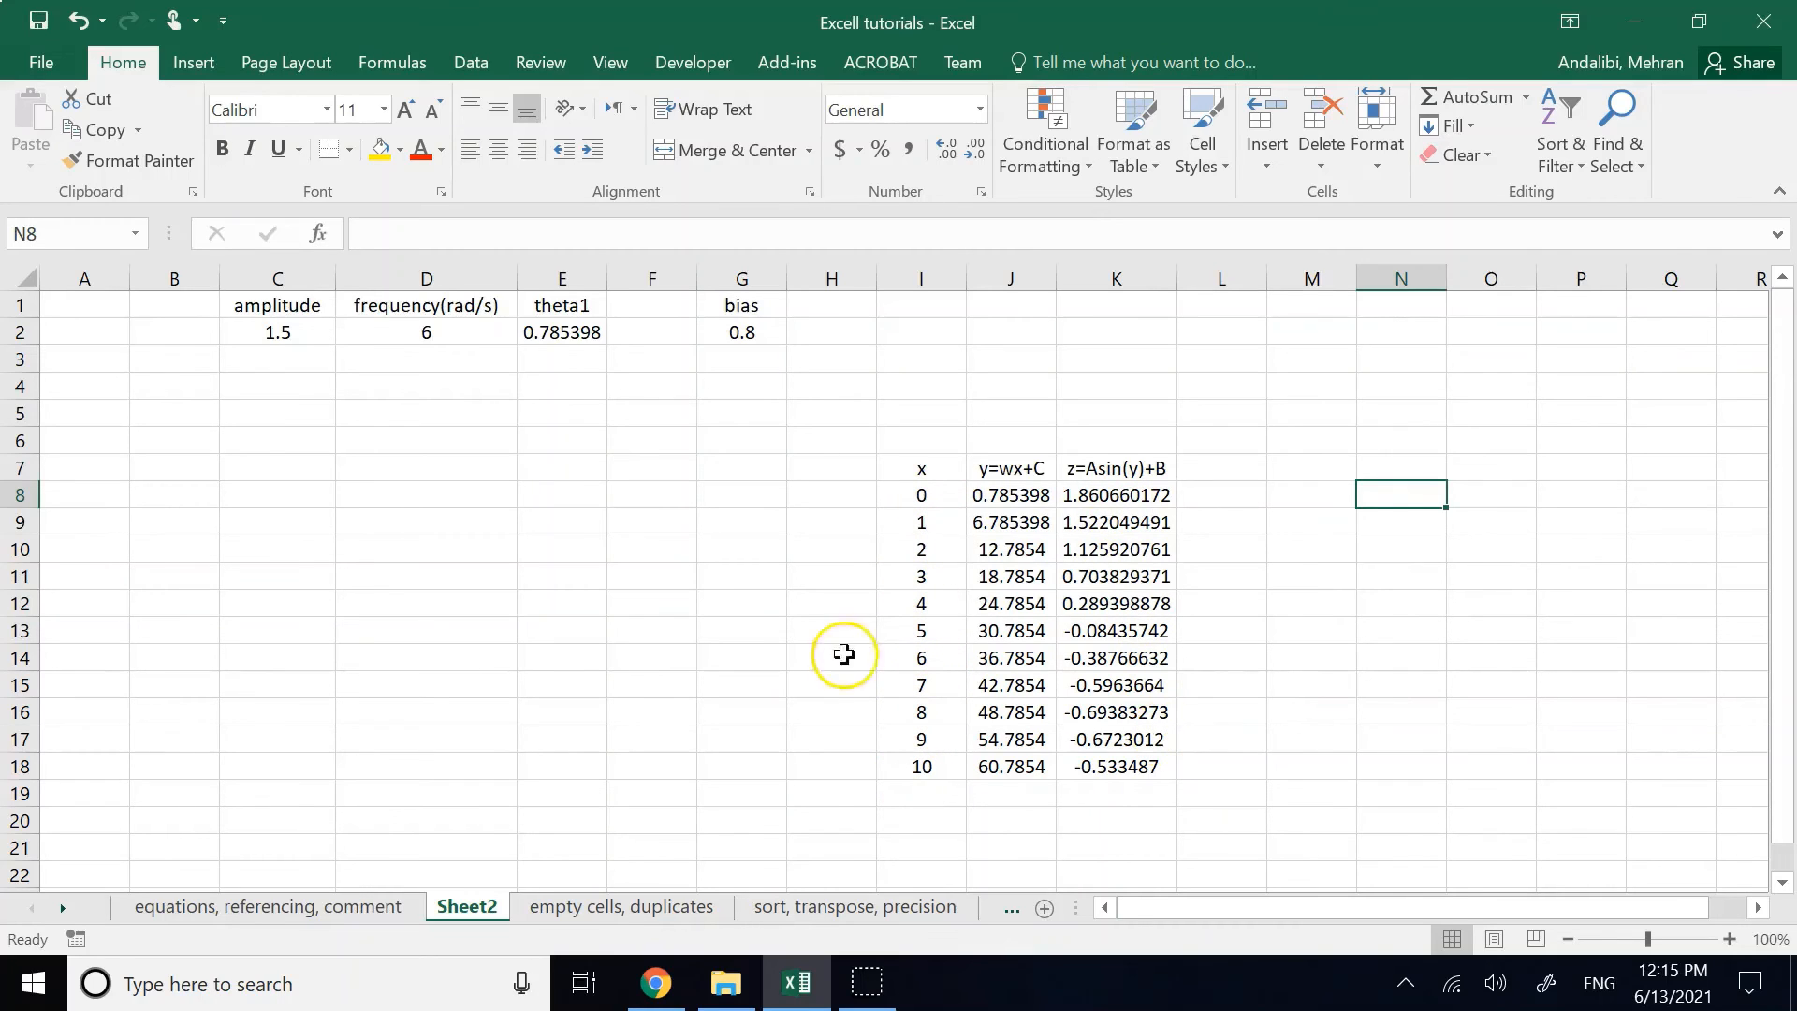
- Set the x value in I10 to 2.5 to test how its row's y and z formulas respond
double_click(933, 552)
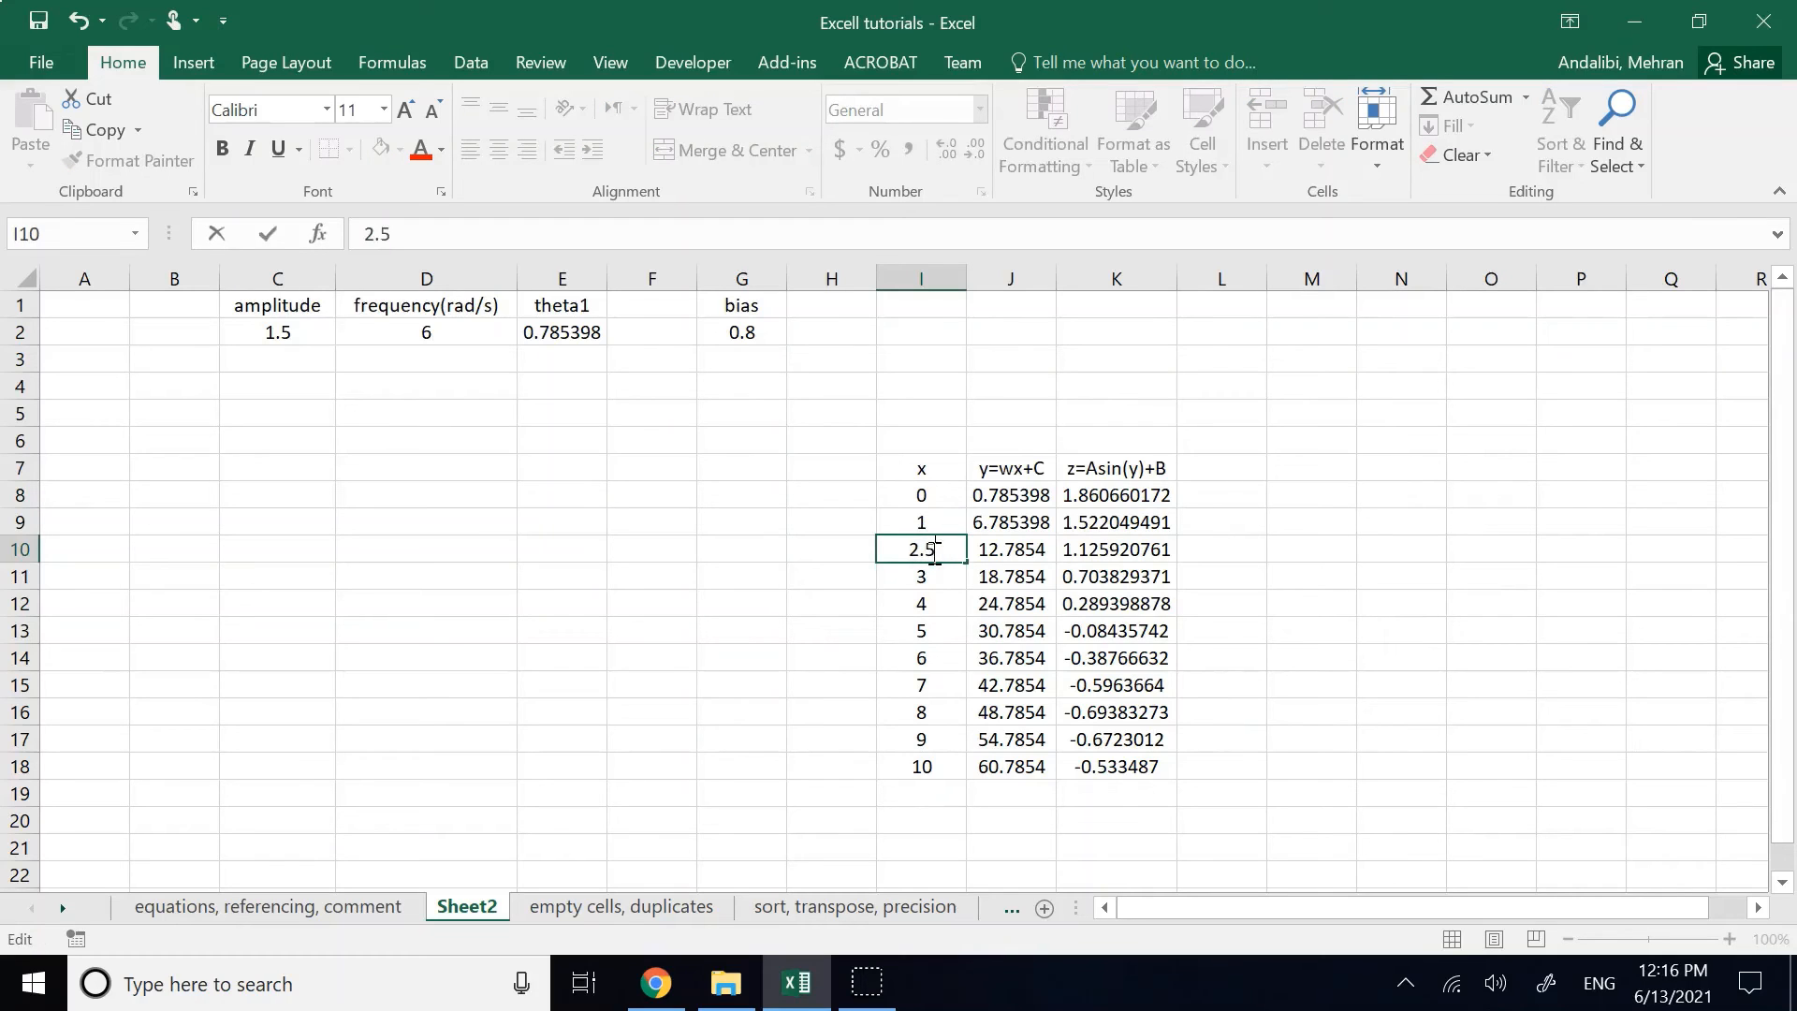
key("Return")
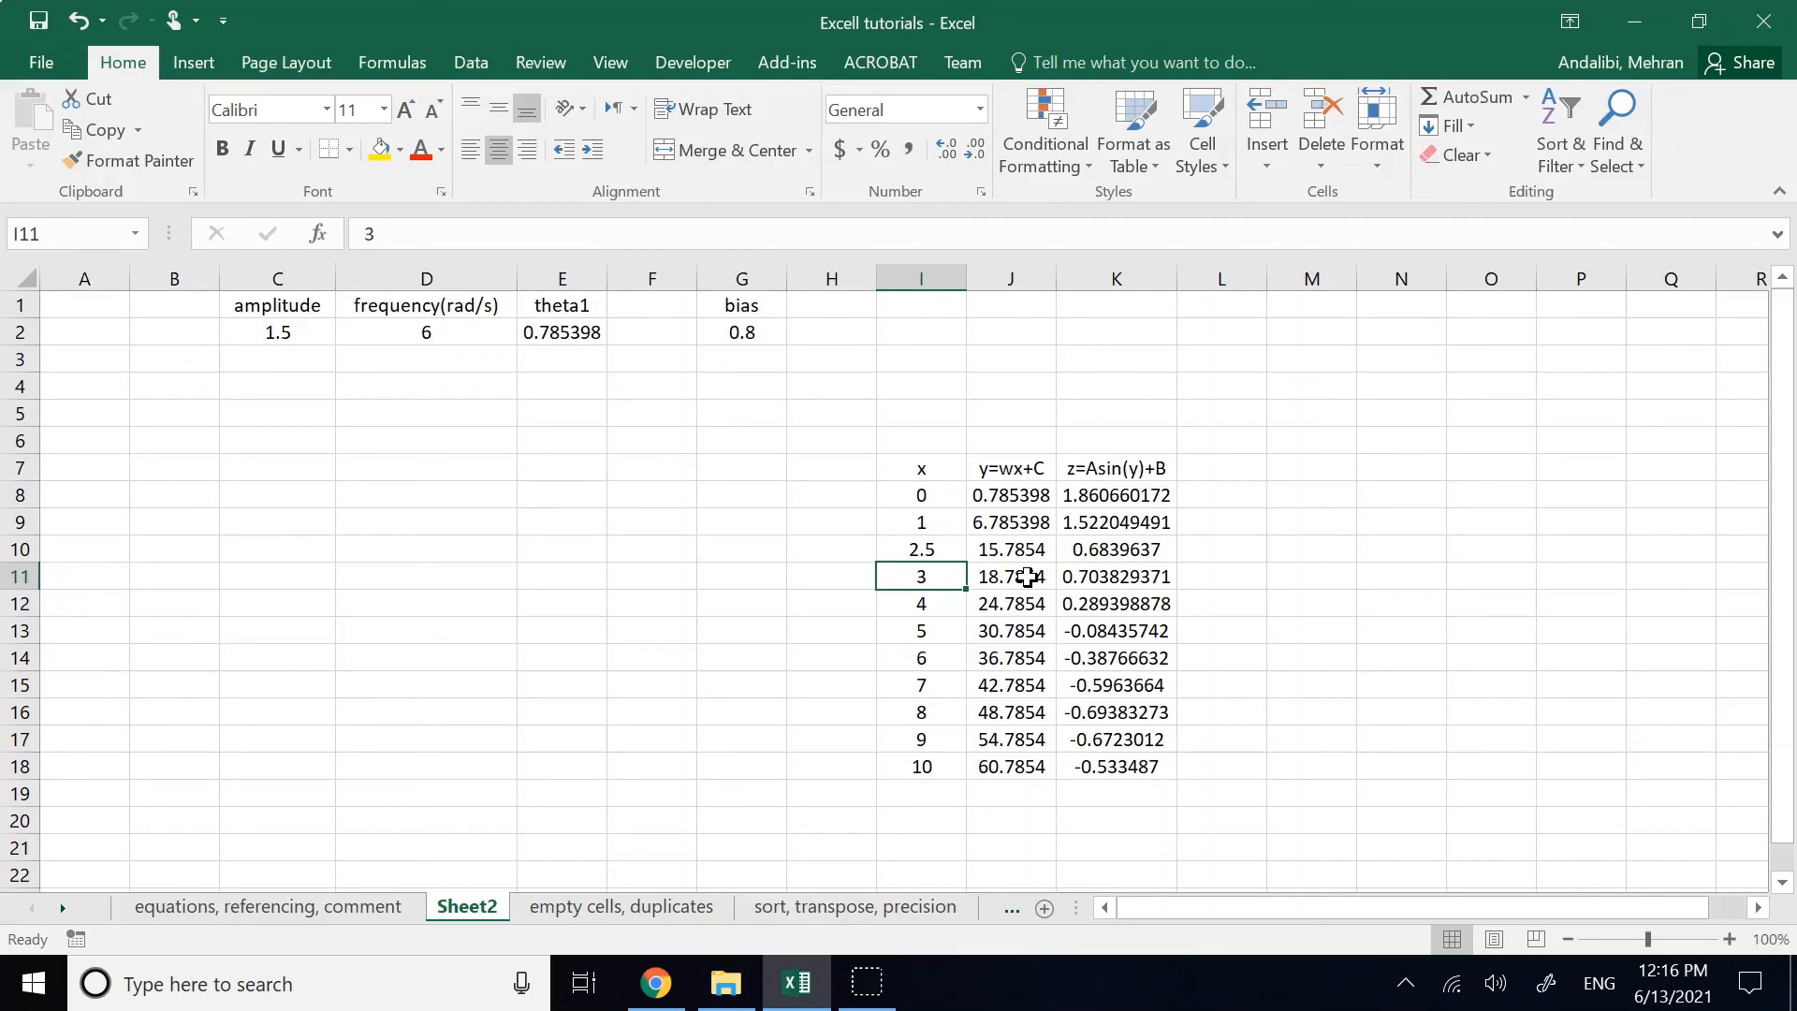
left_click(740, 548)
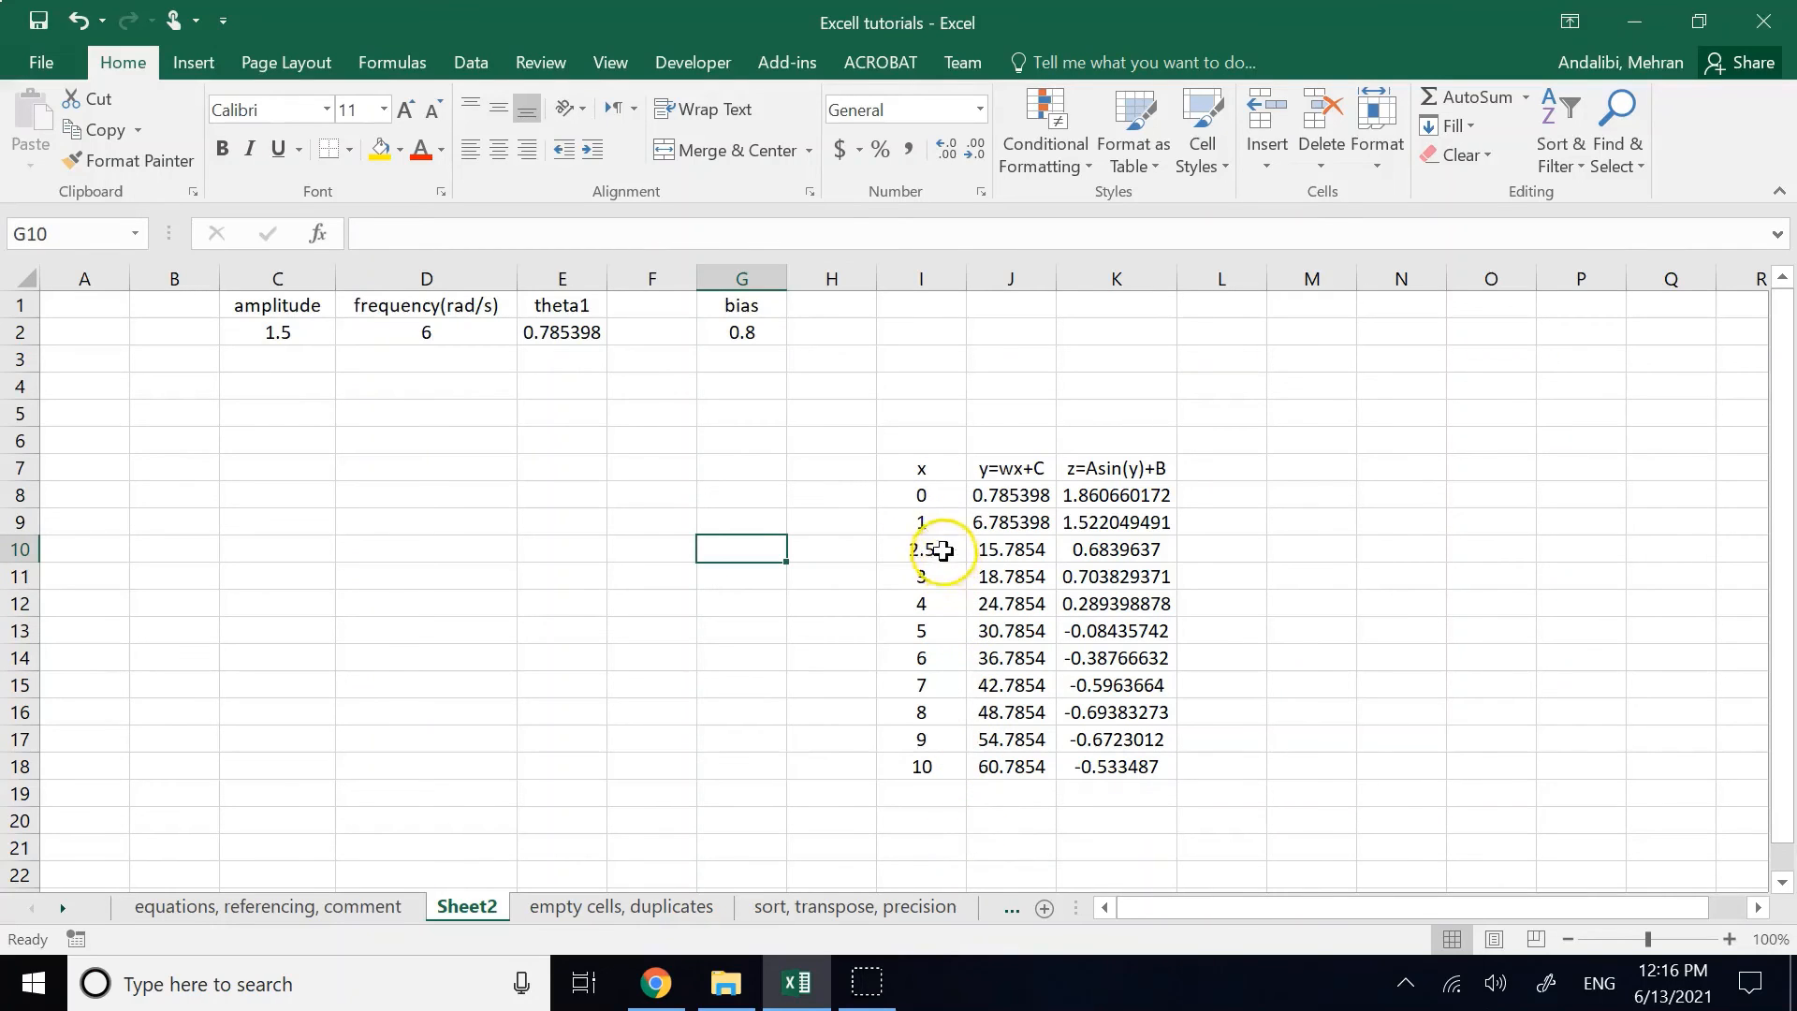
left_click(940, 521)
left_click(922, 549)
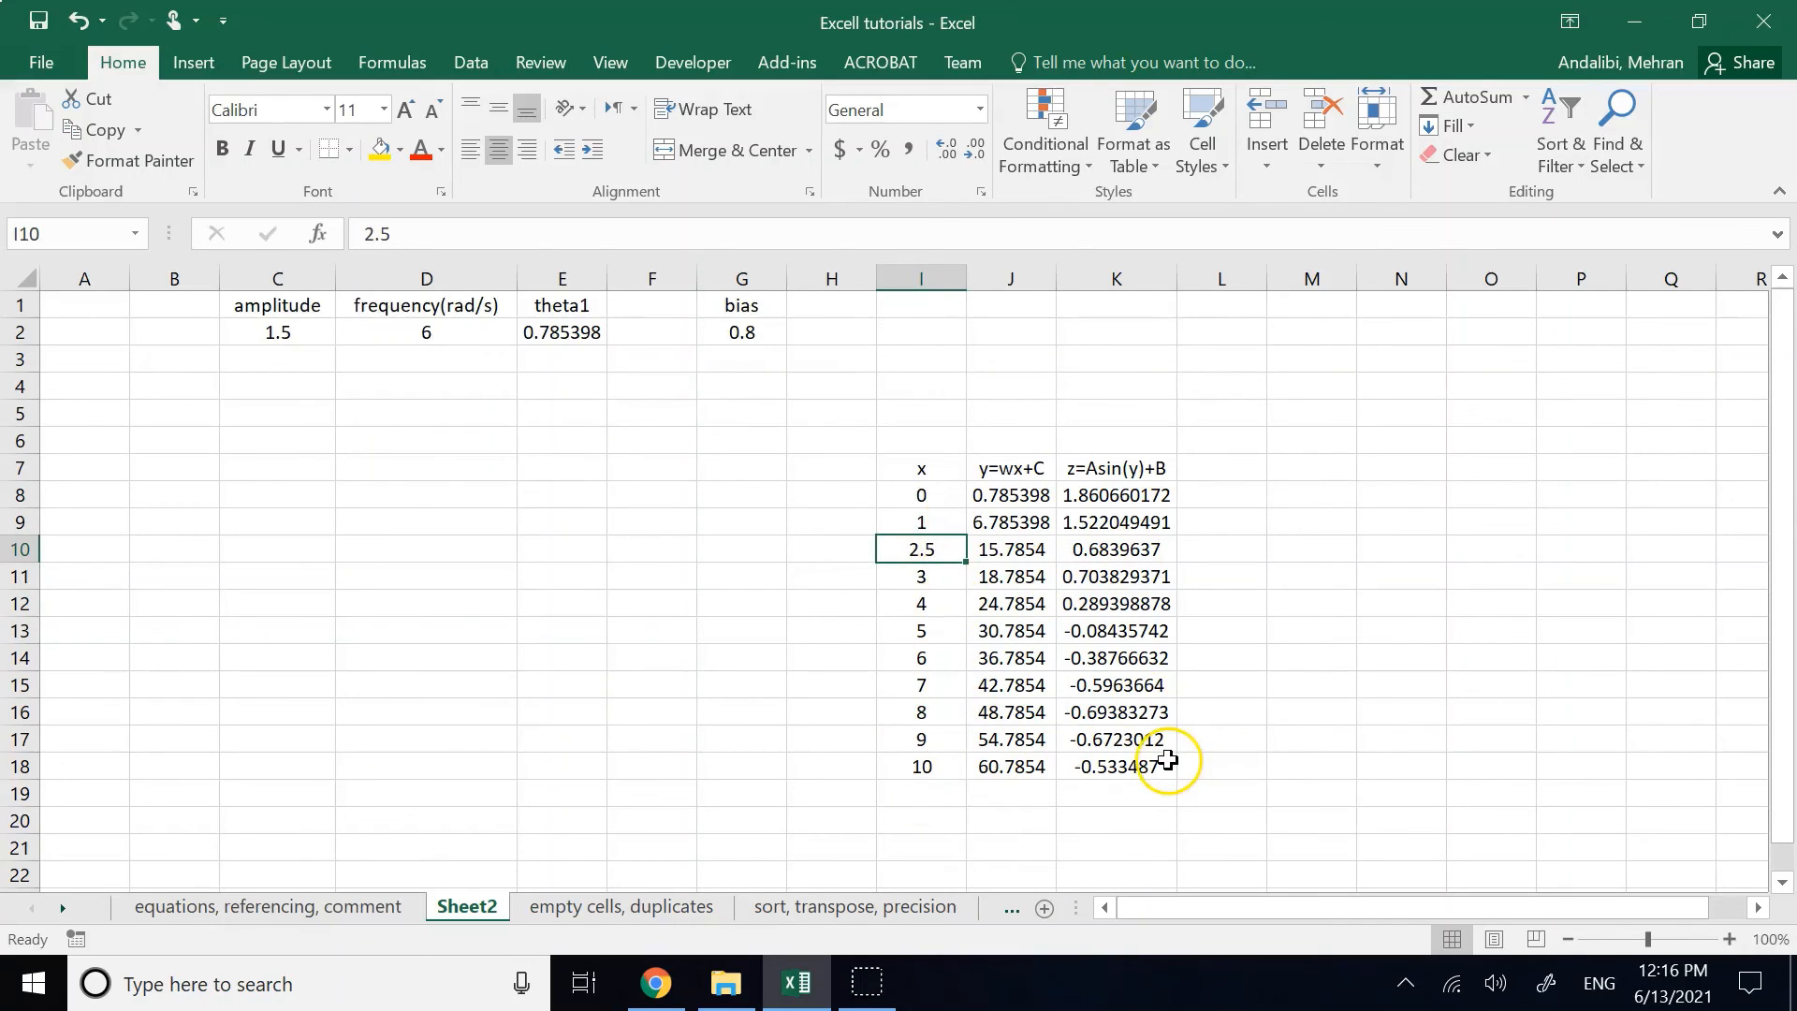
left_click(1438, 470)
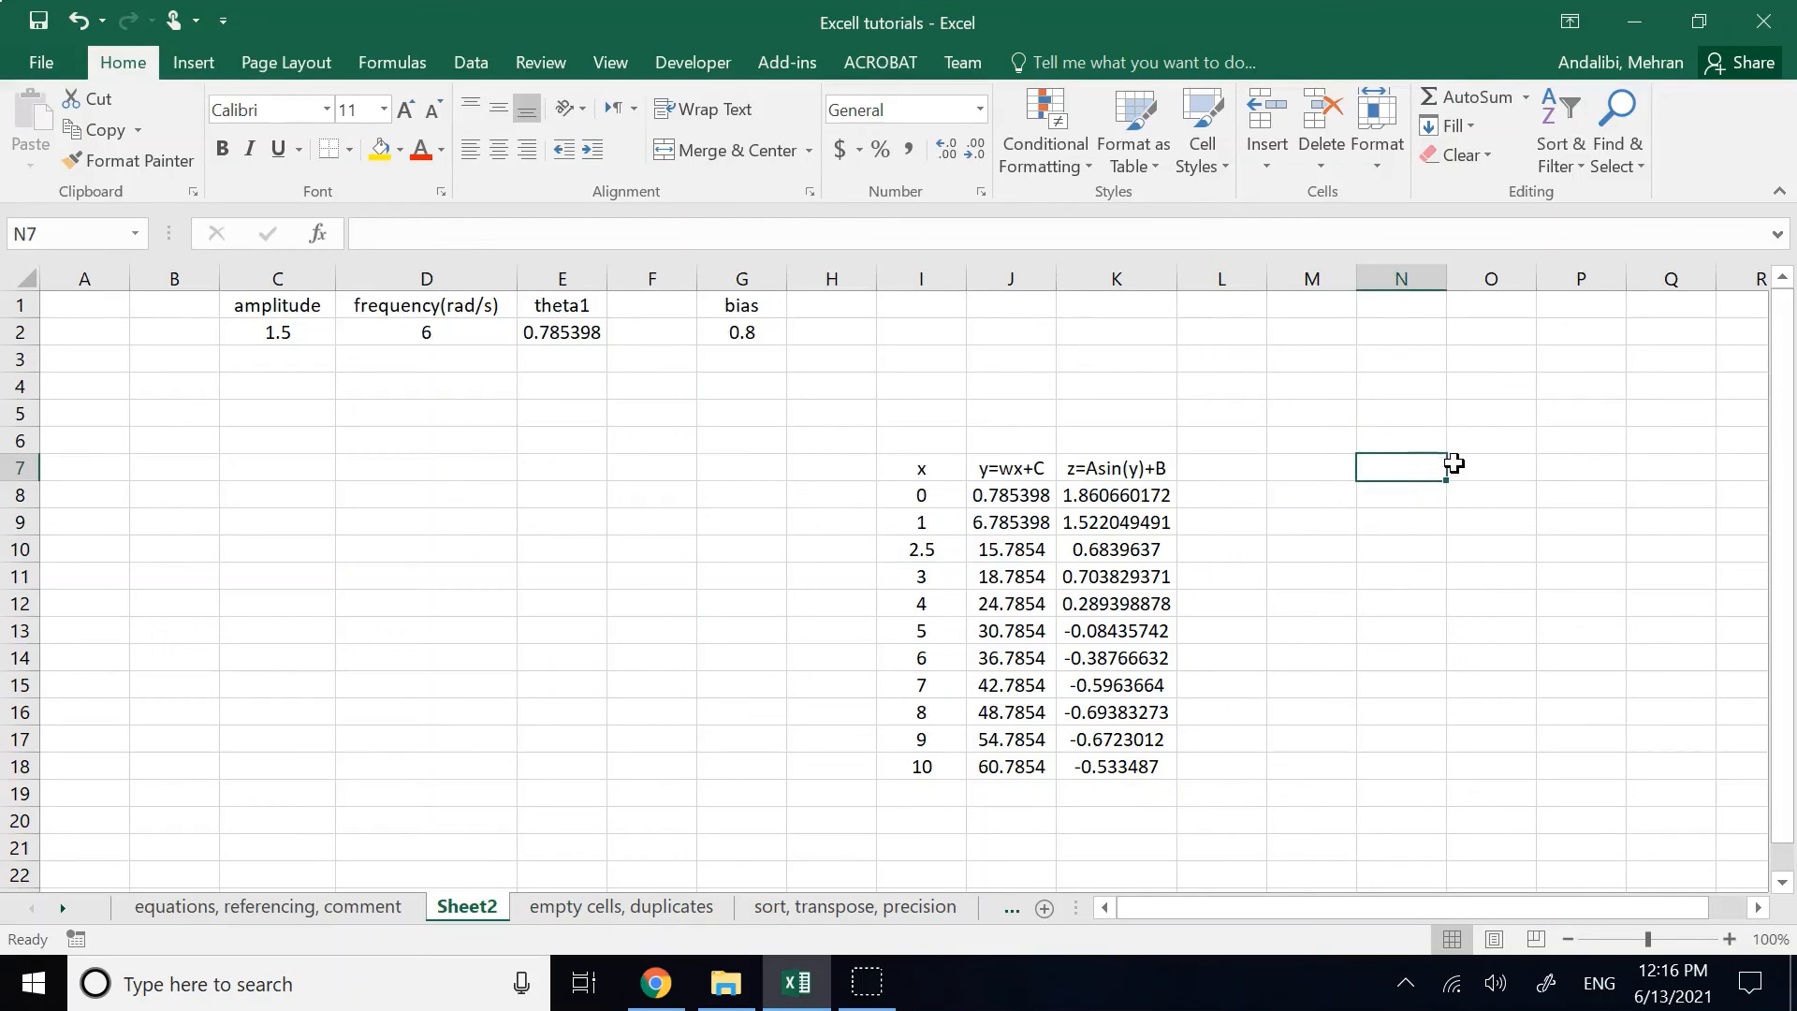
- Set the frequency constant in D2 to 8 to test the formulas that reference it
left_click(438, 334)
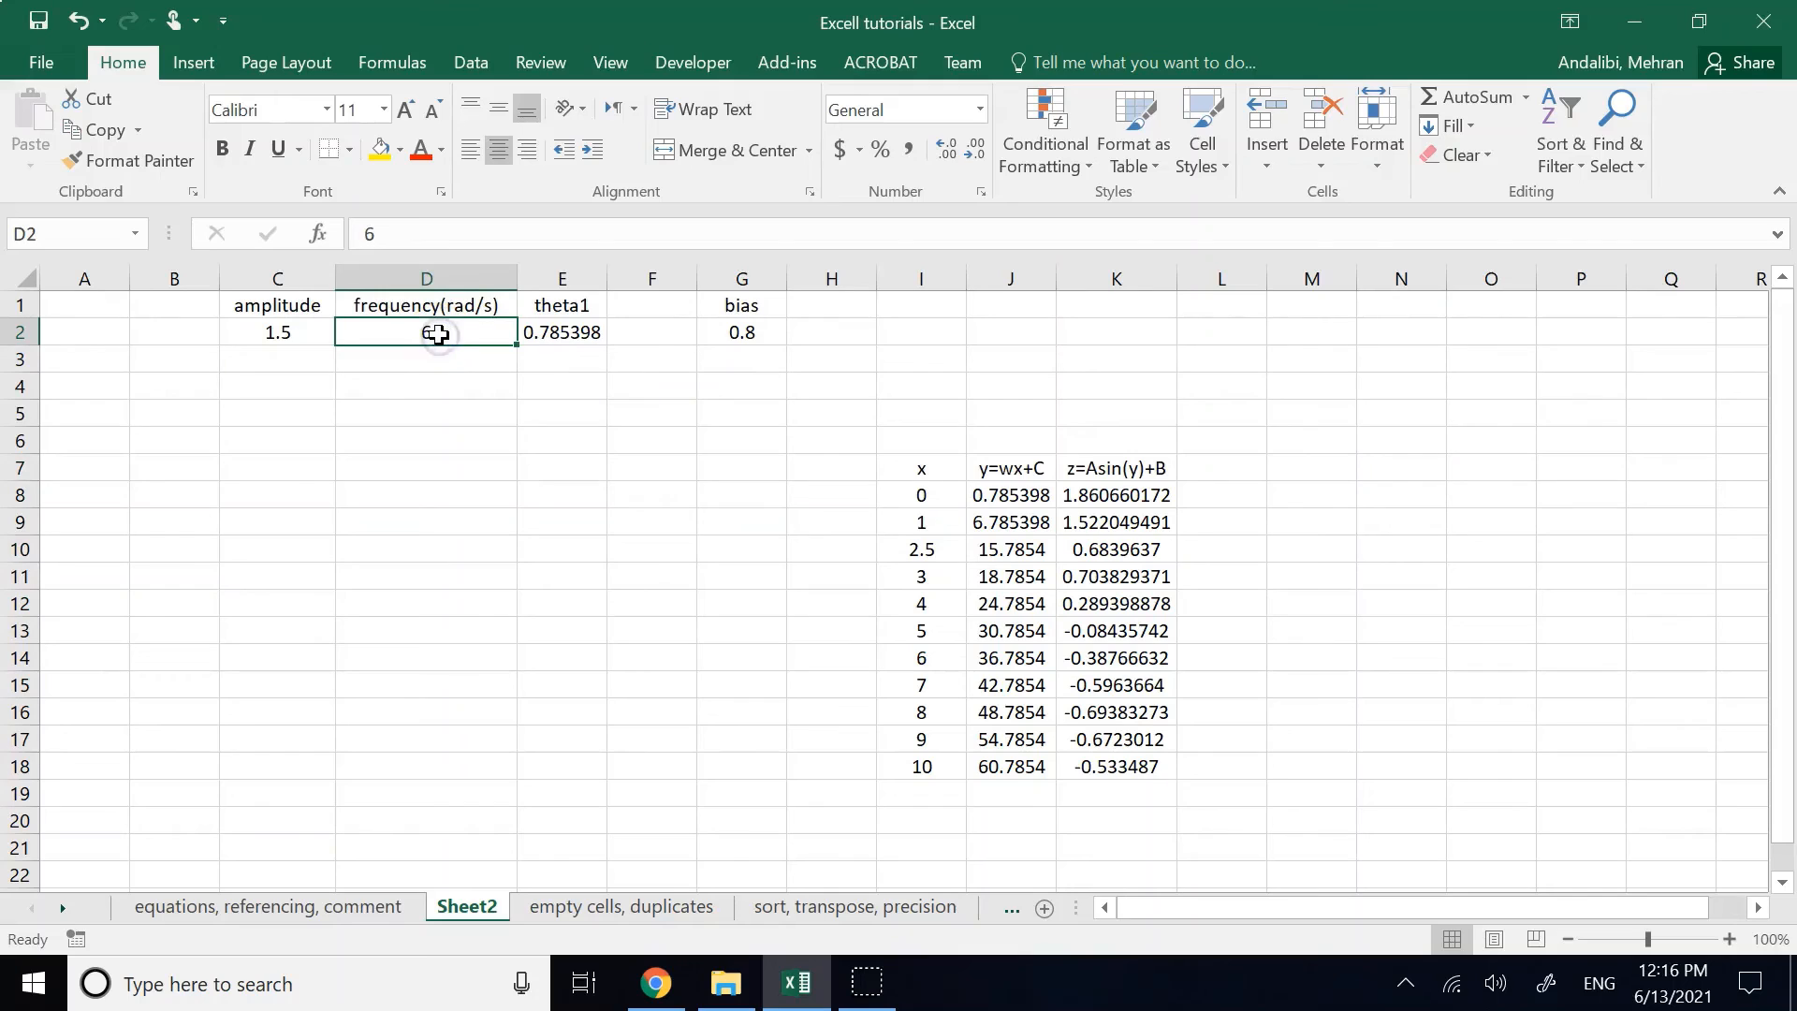
double_click(438, 334)
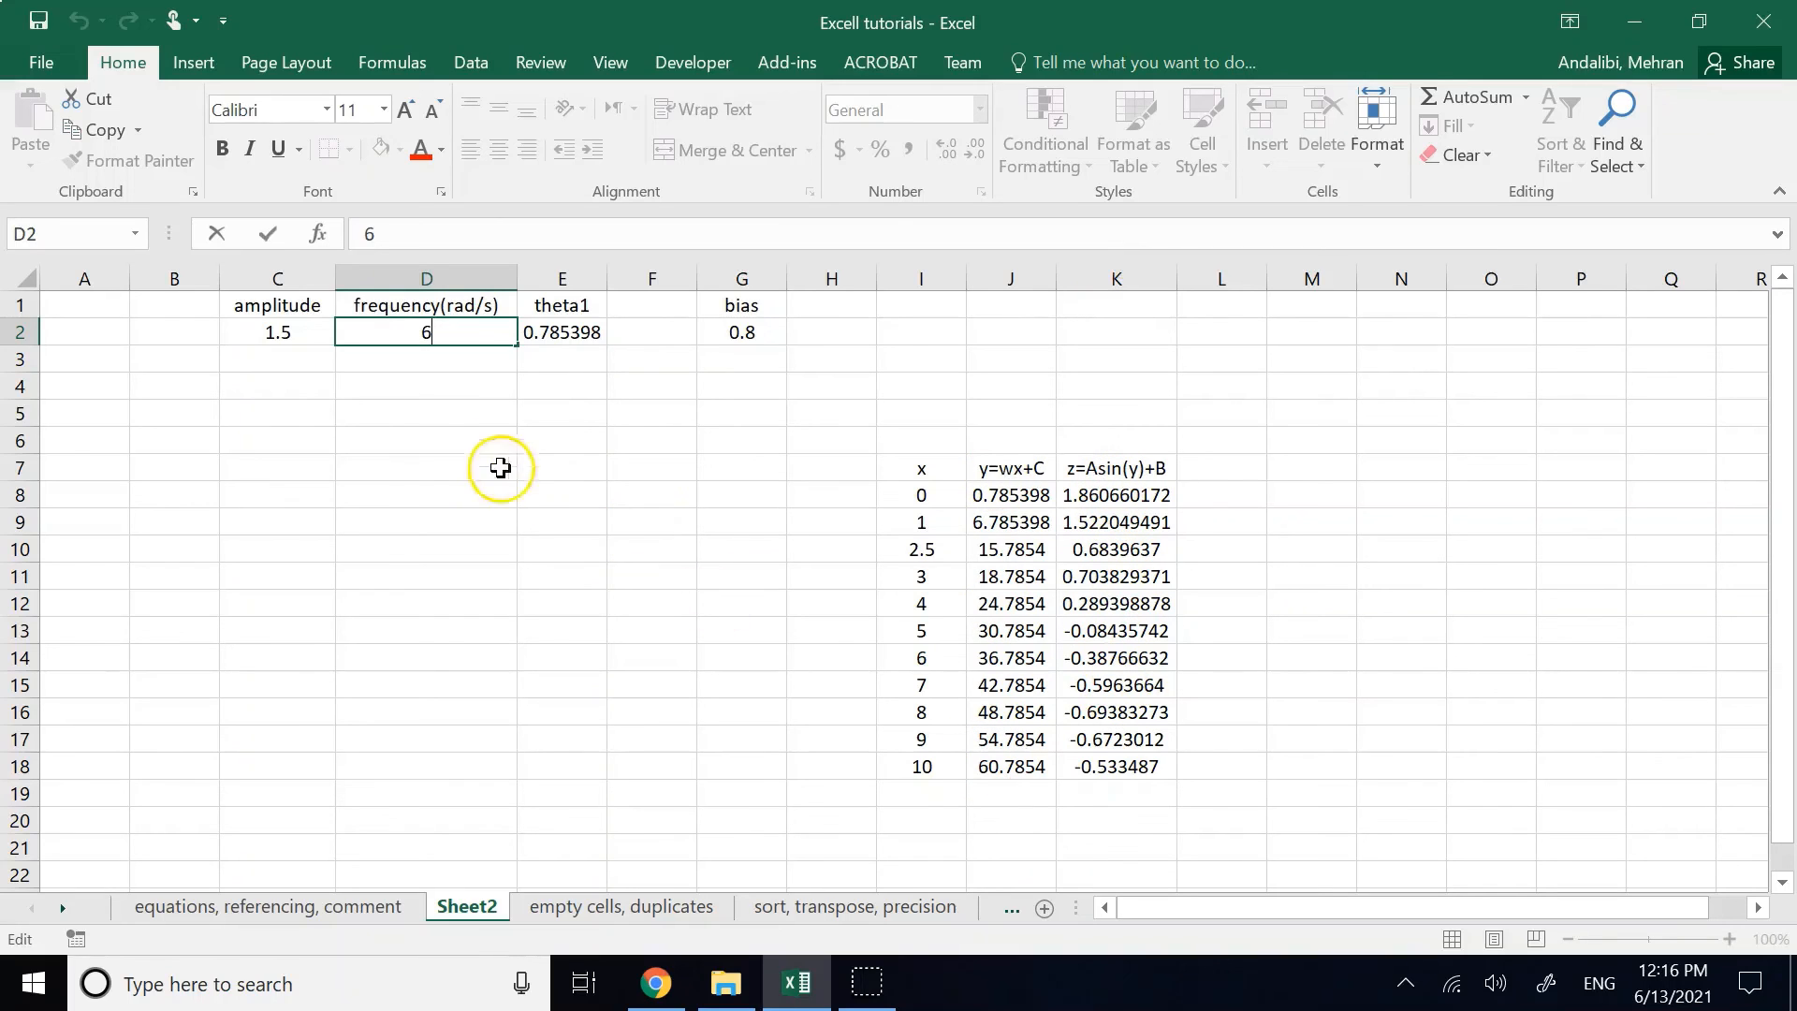
left_click(426, 331)
double_click(426, 331)
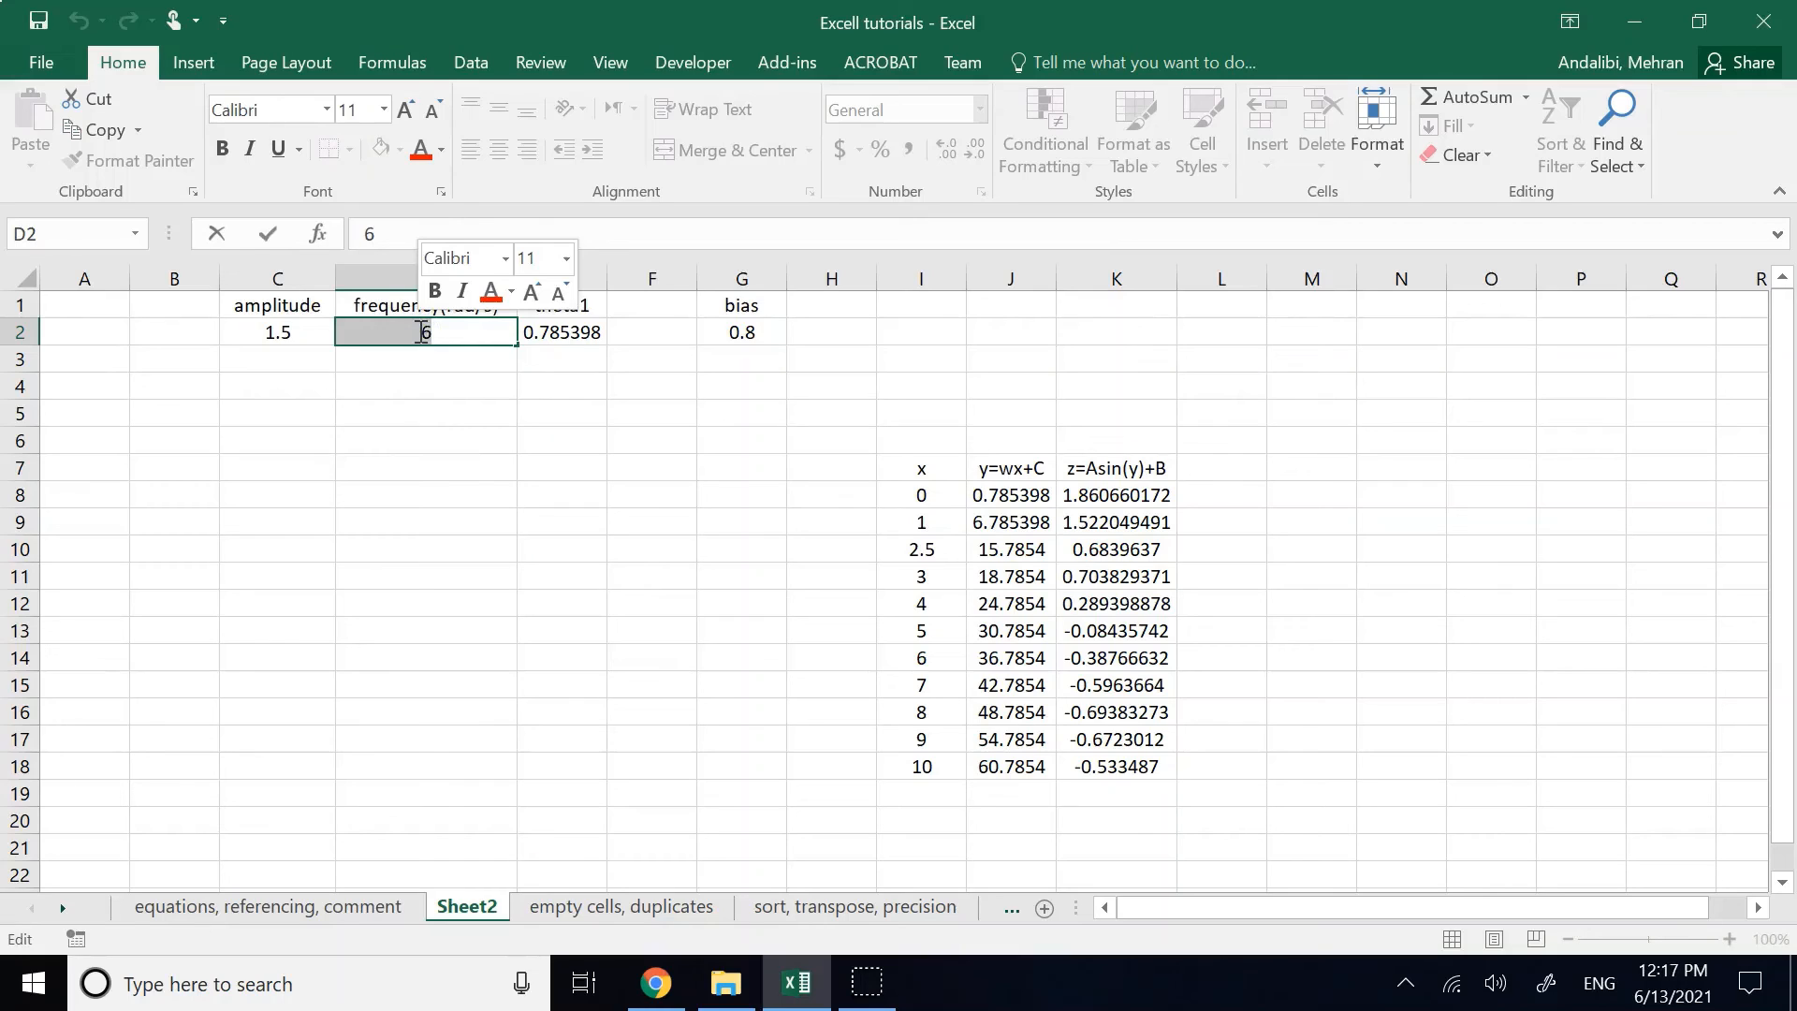
type("8")
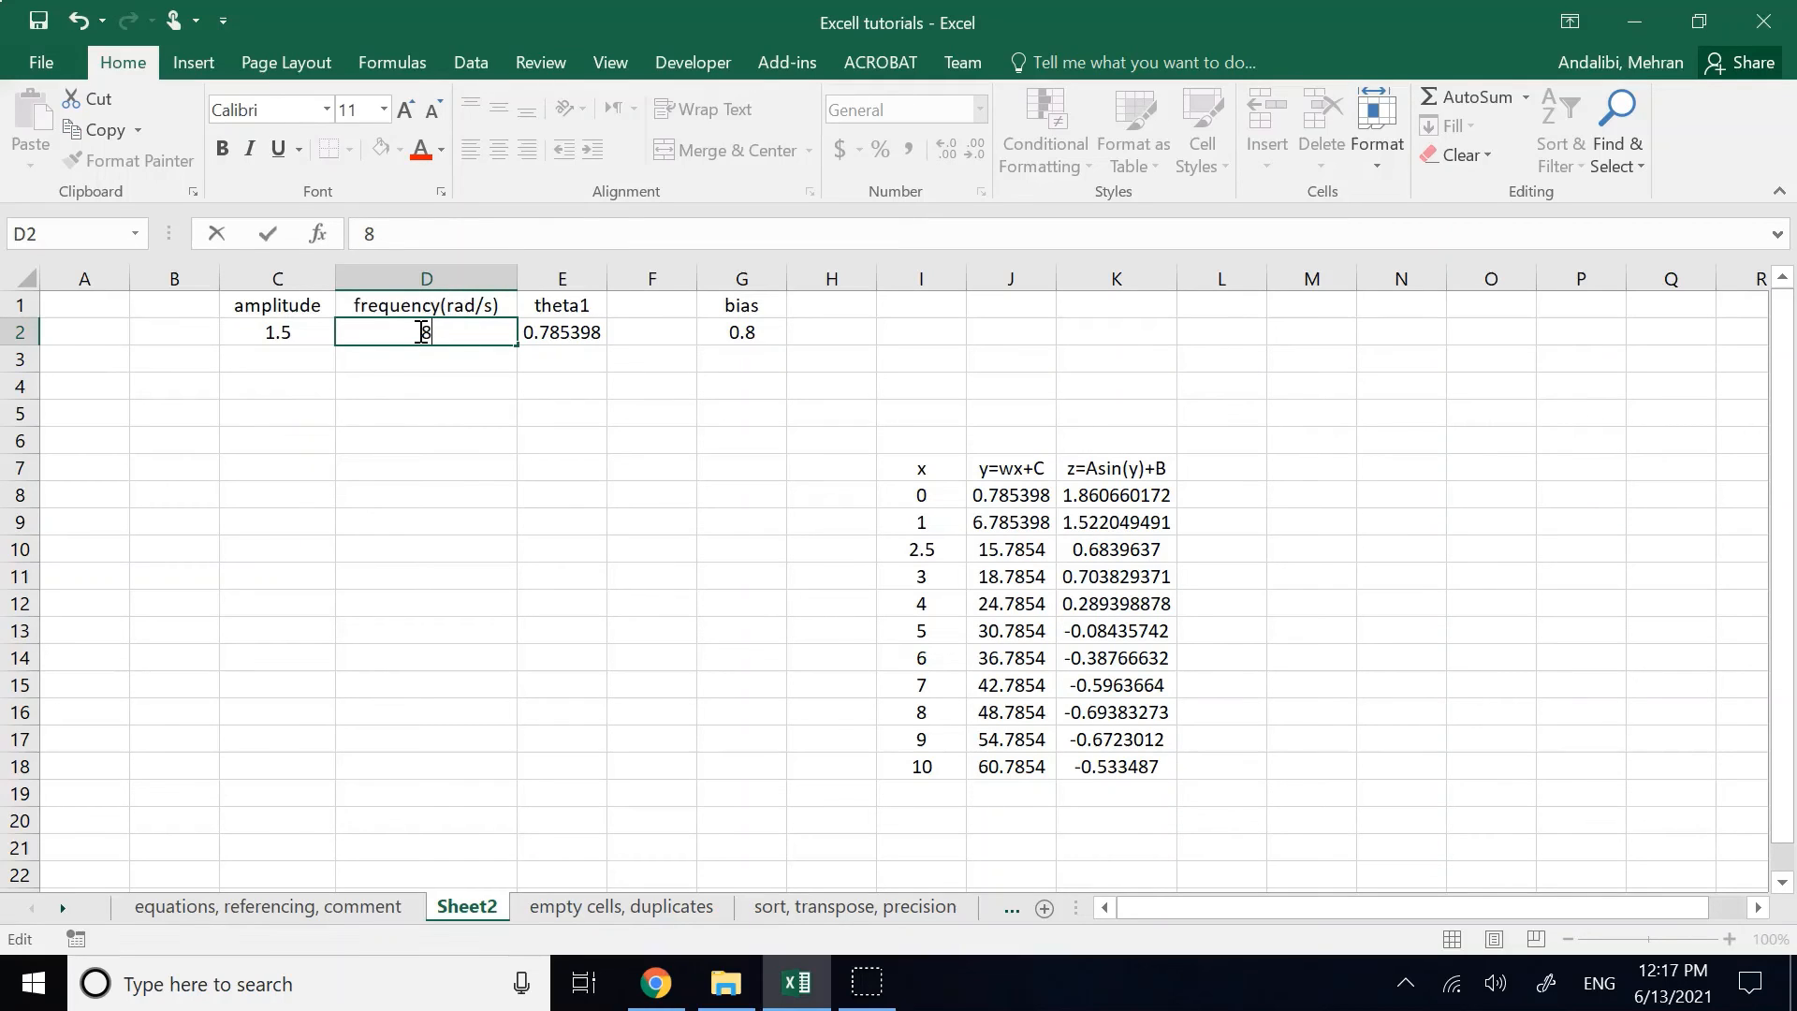
key("Return")
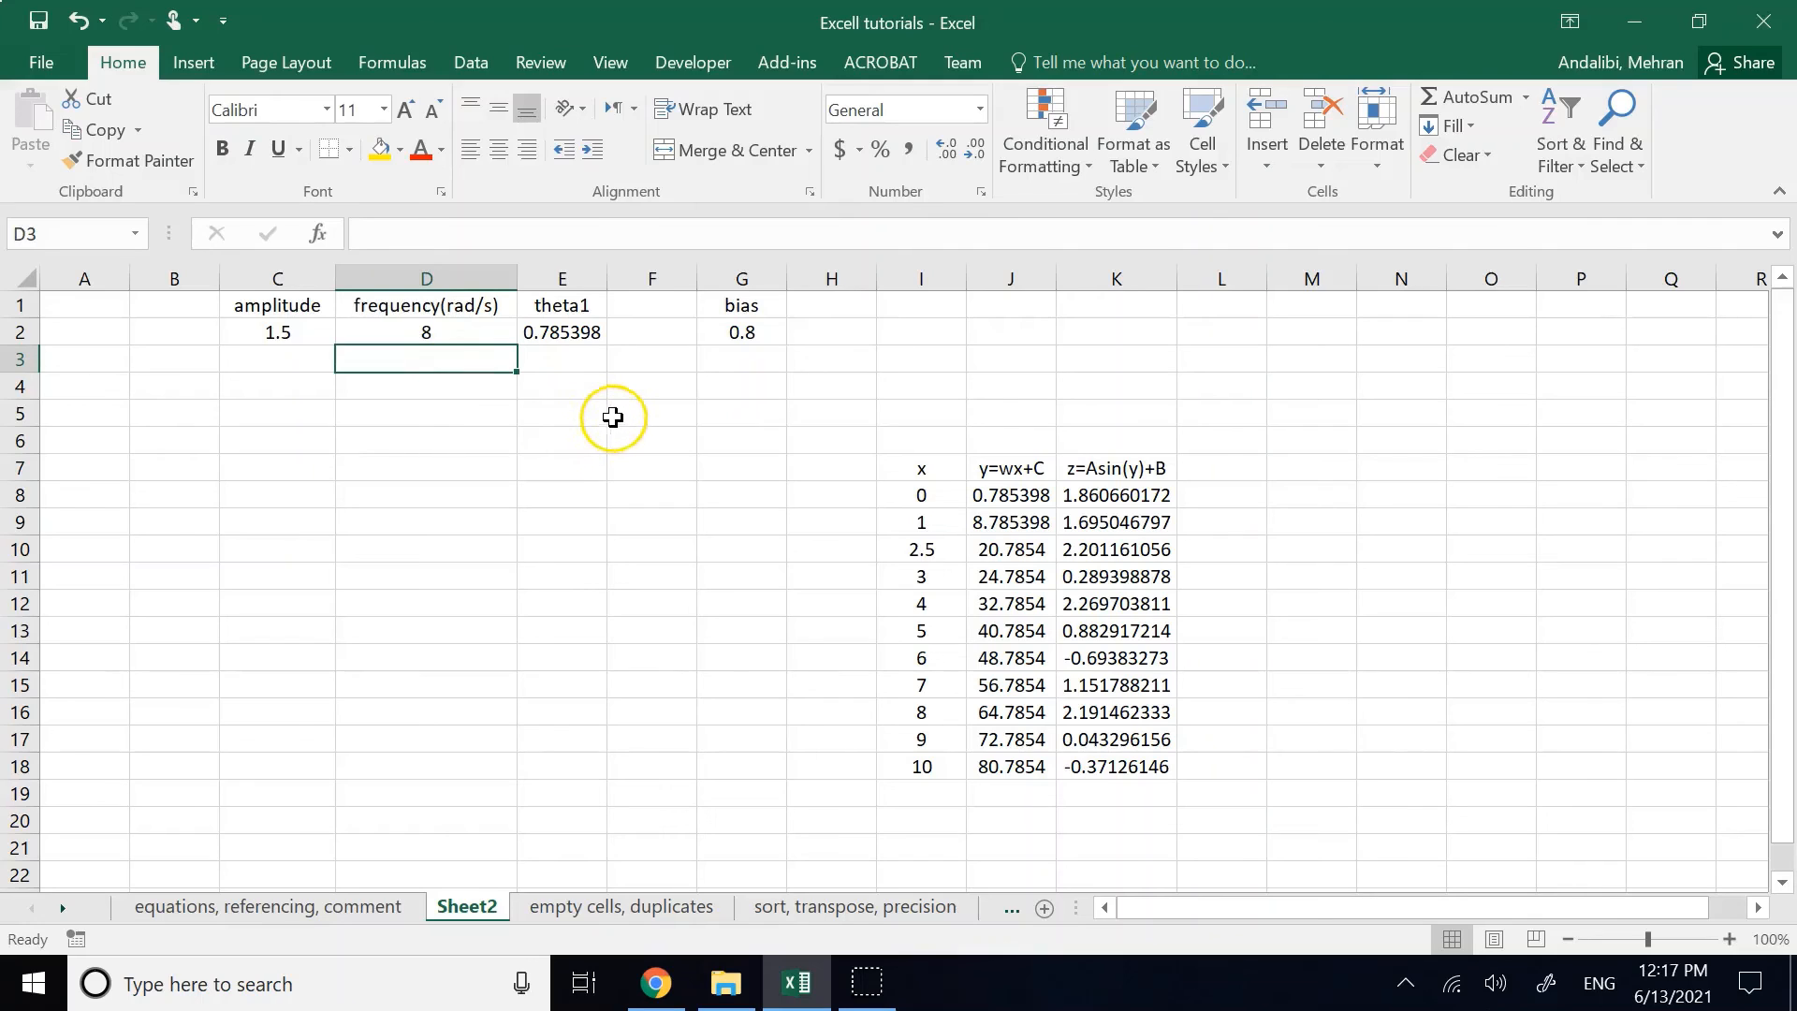
left_click(599, 512)
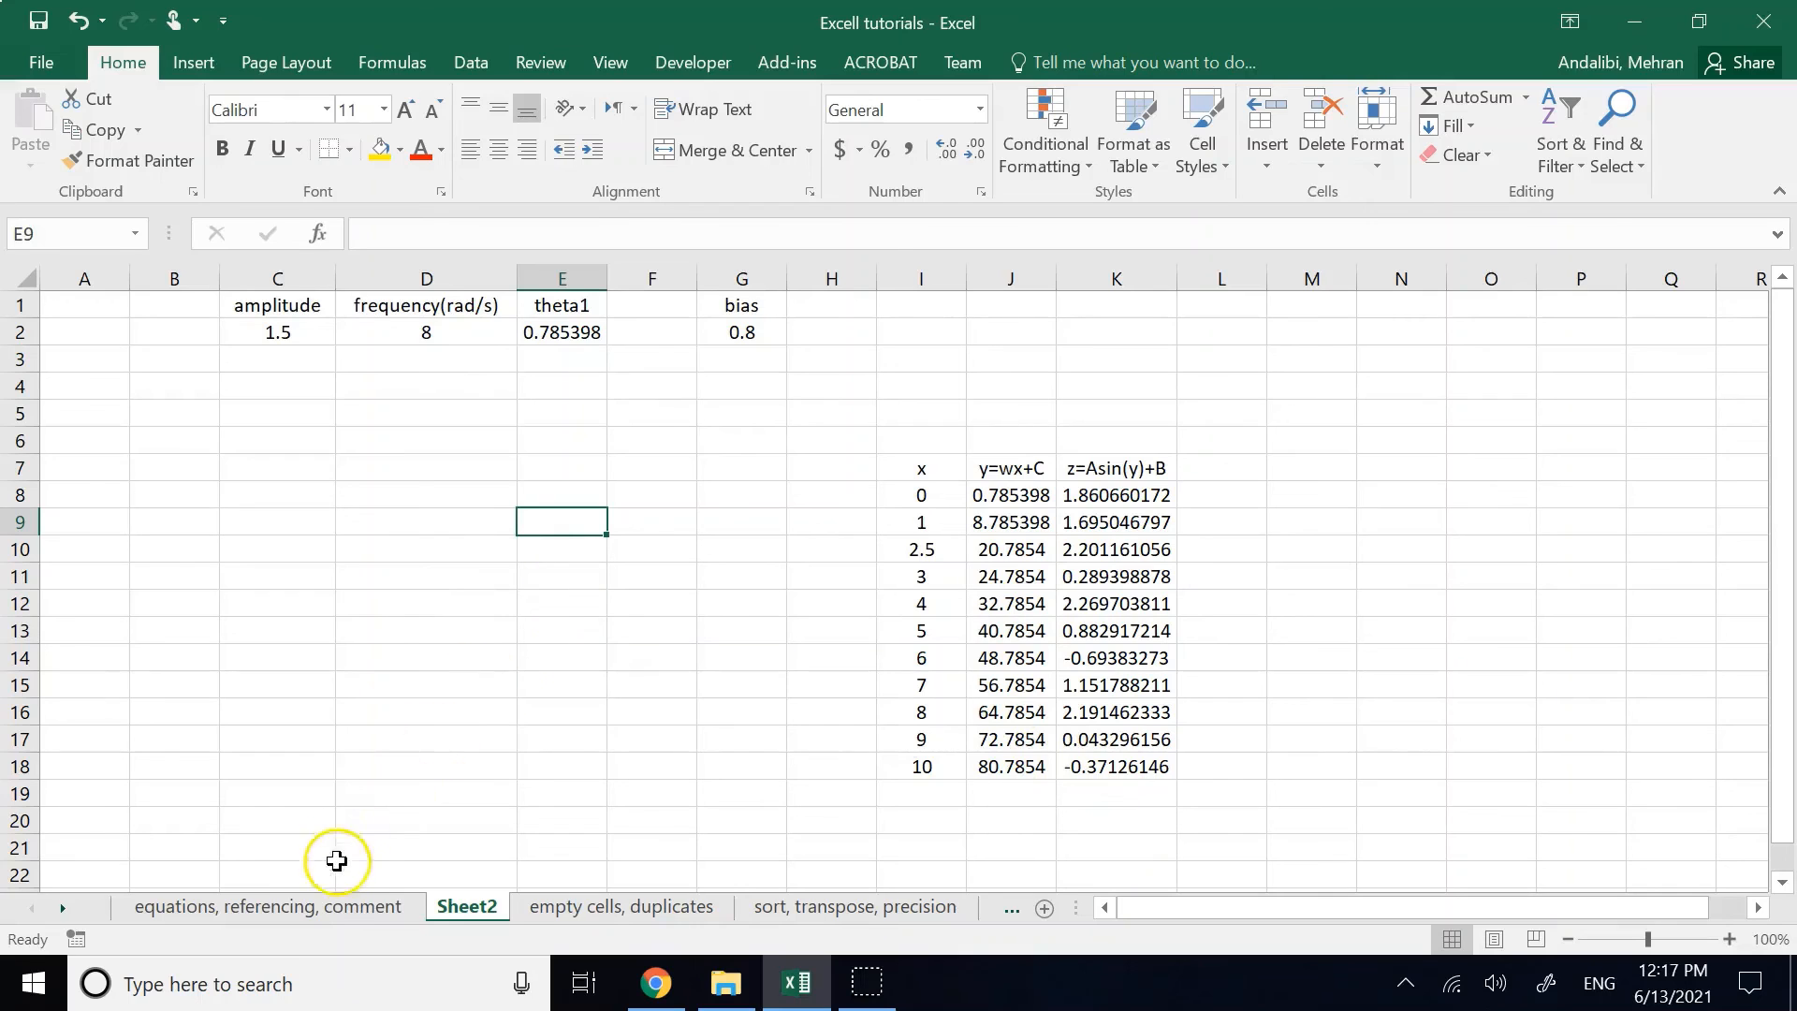
- Examine the z column, its chart and the I2 formula on the equations, referencing, comment sheet for the effect of the frequency change
left_click(323, 905)
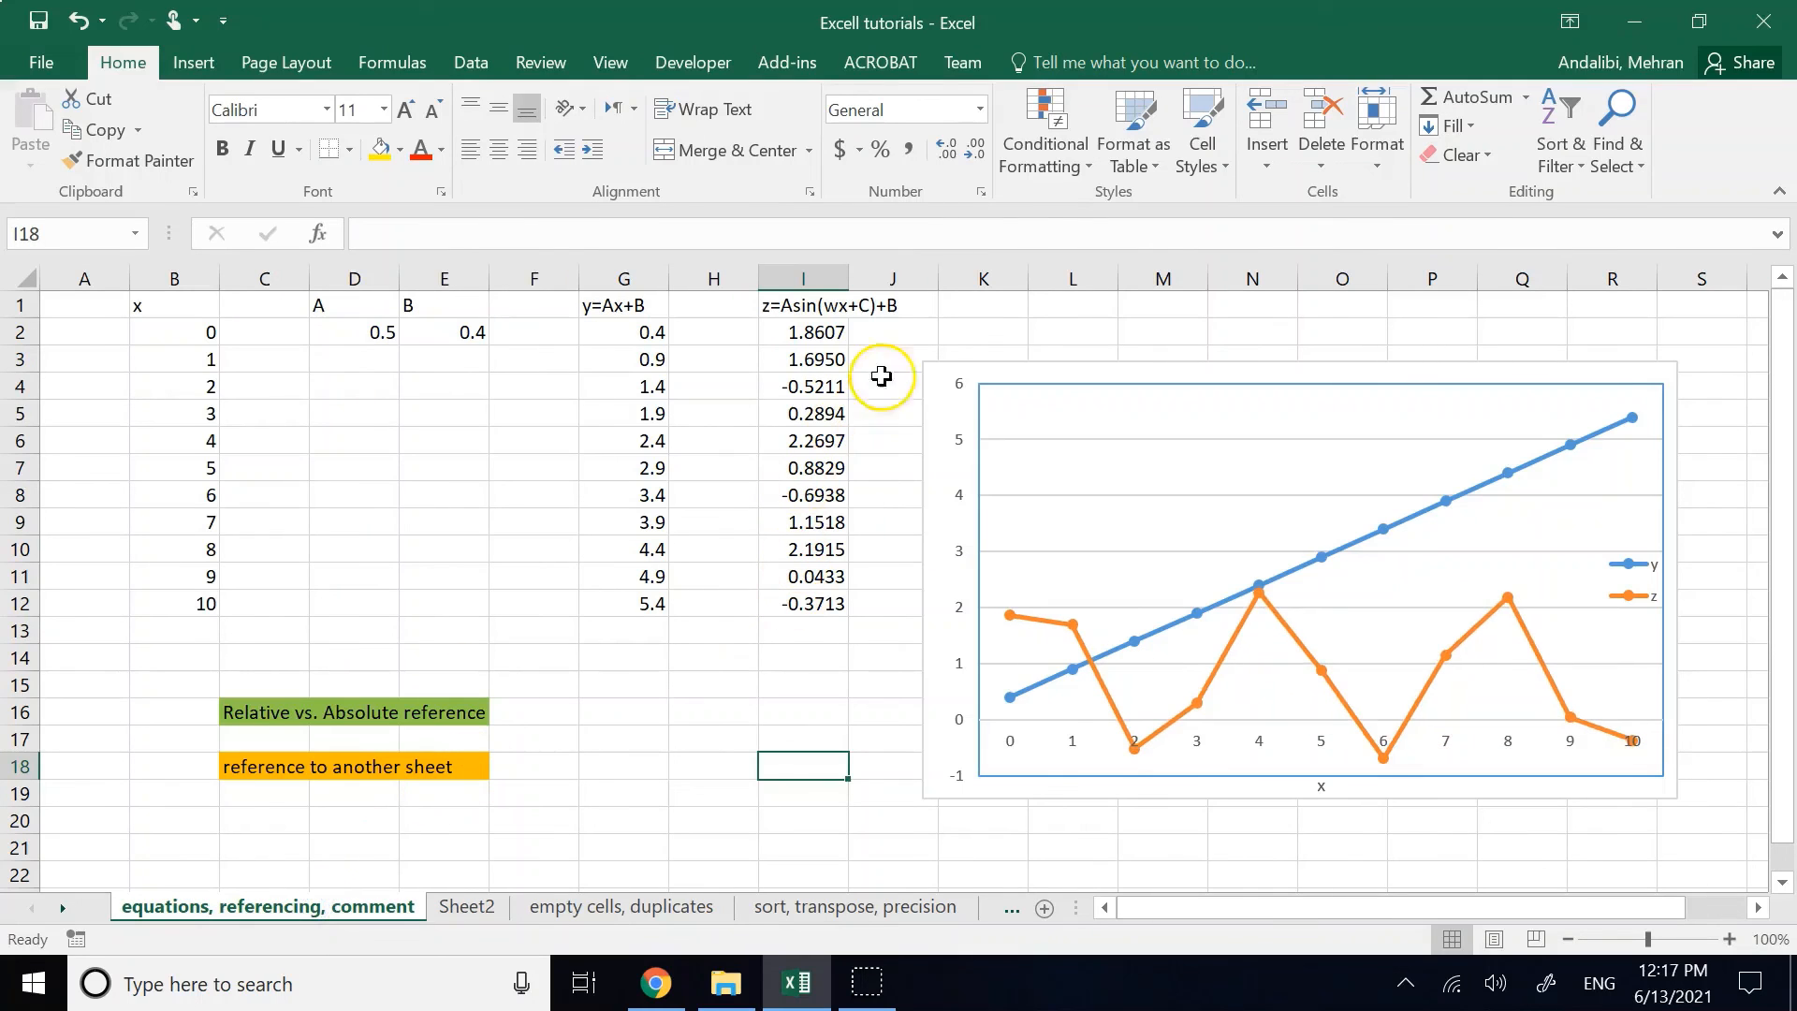
left_click(822, 307)
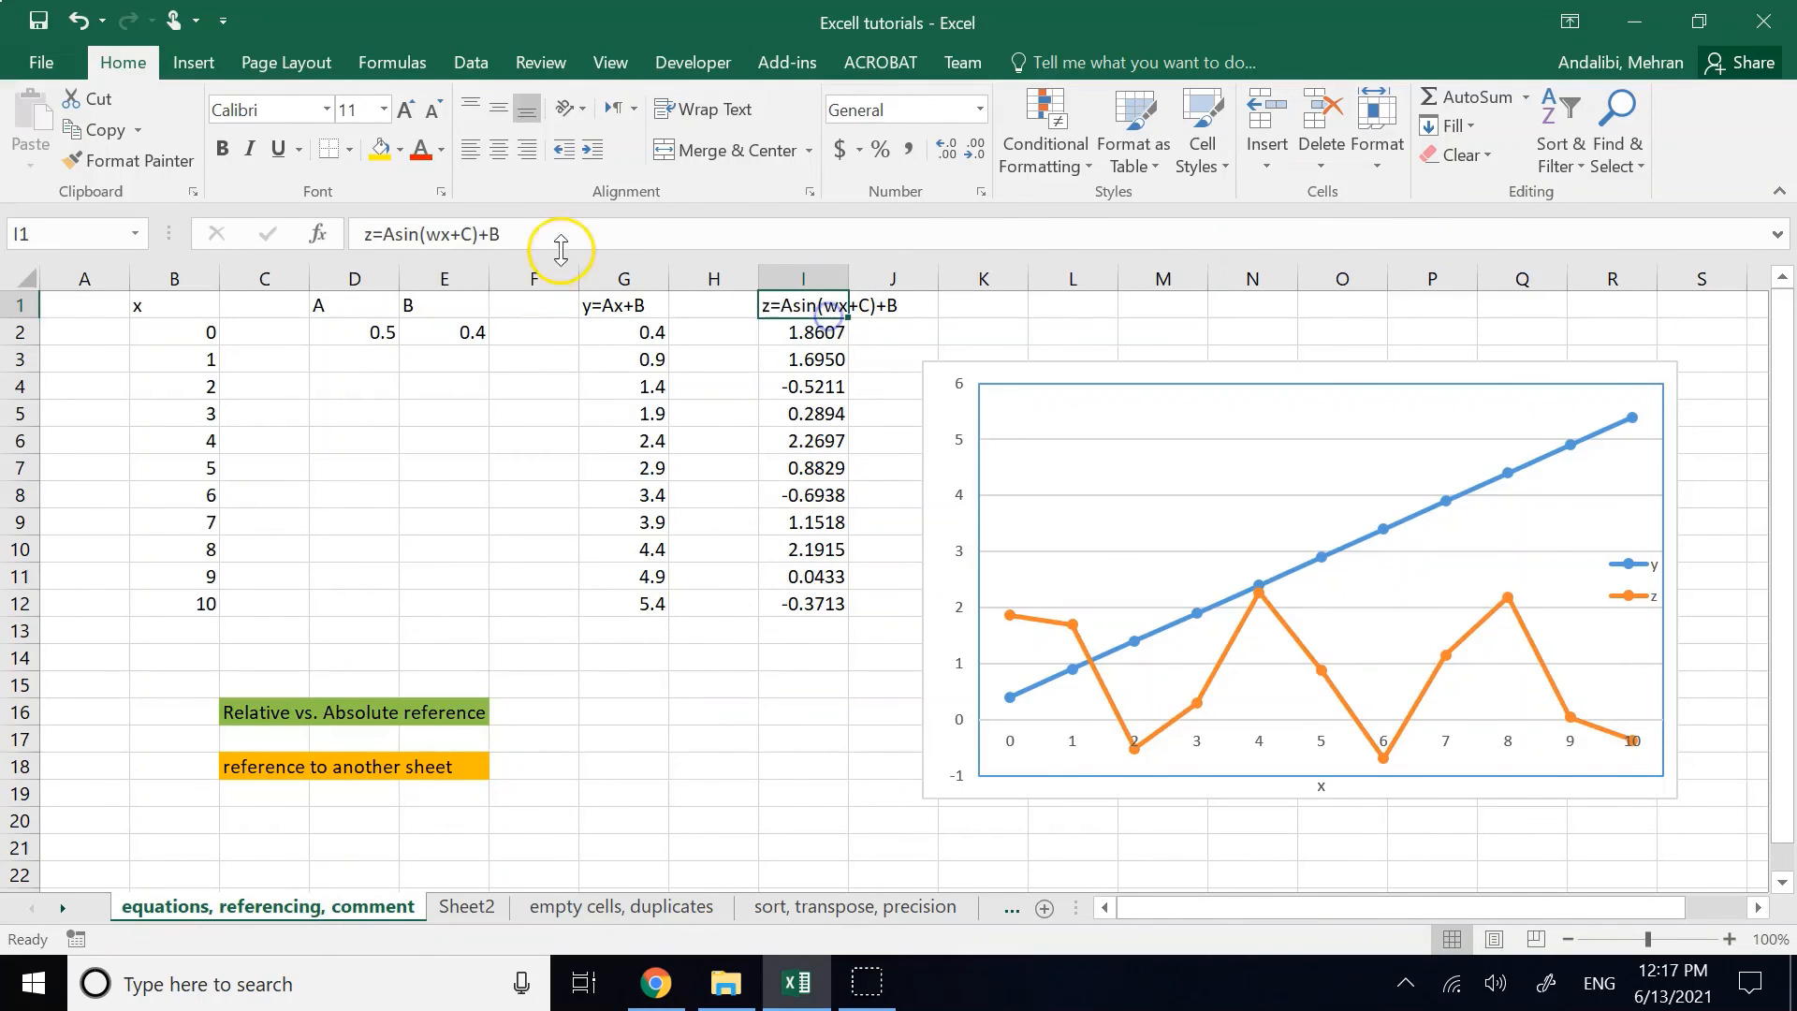
left_click(786, 338)
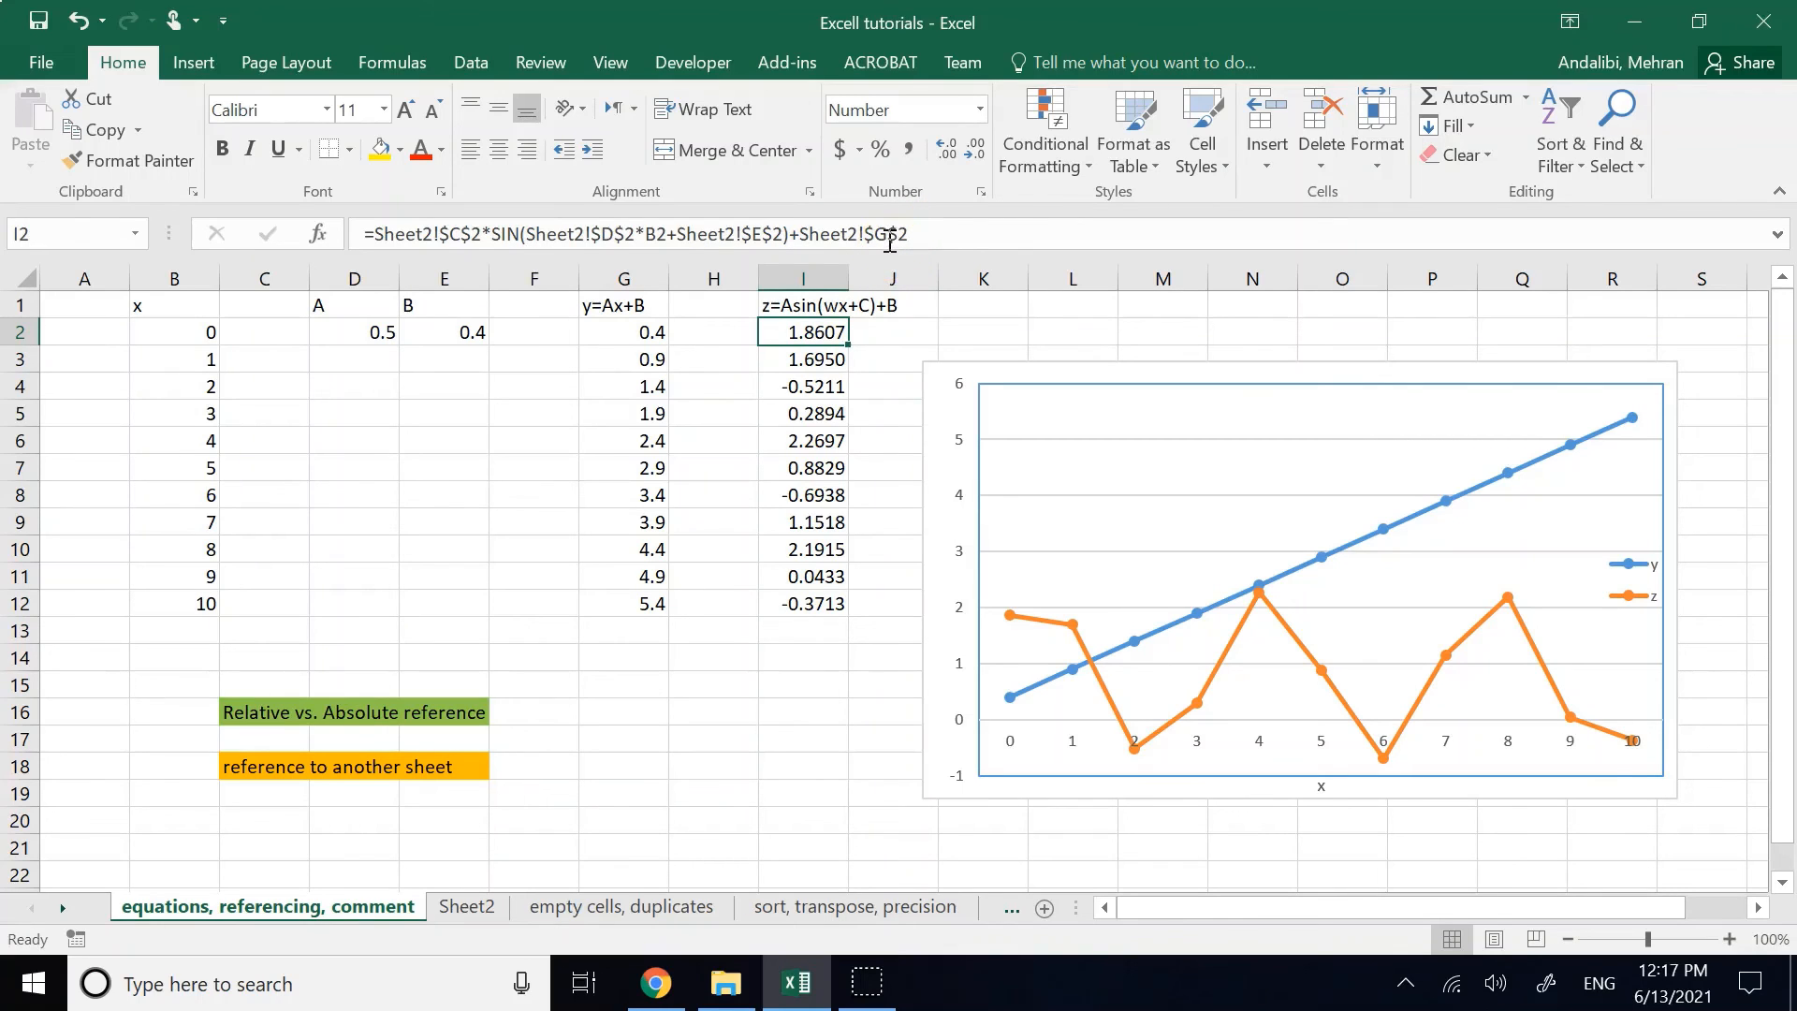
- Enter 0.56 in cell F2 of Sheet2 as an alternative constant next to the bias column
left_click(465, 906)
left_click(650, 306)
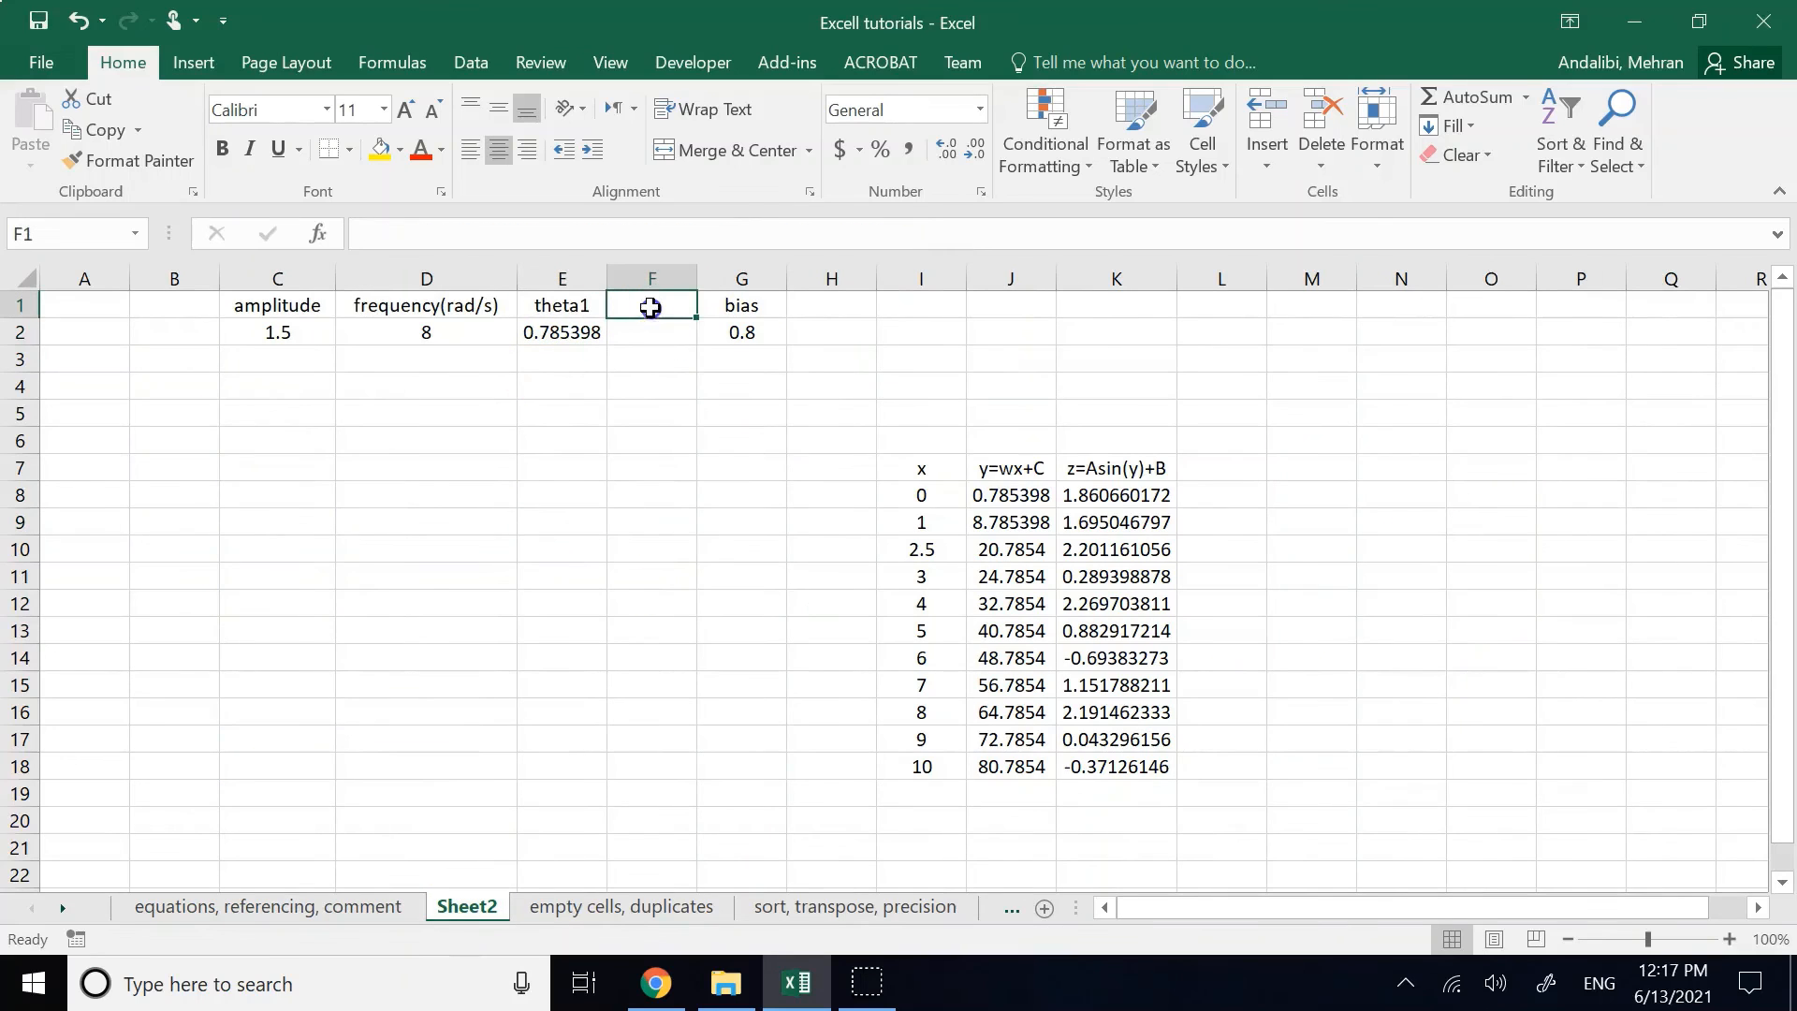
left_click(653, 335)
type("fsdfdxf")
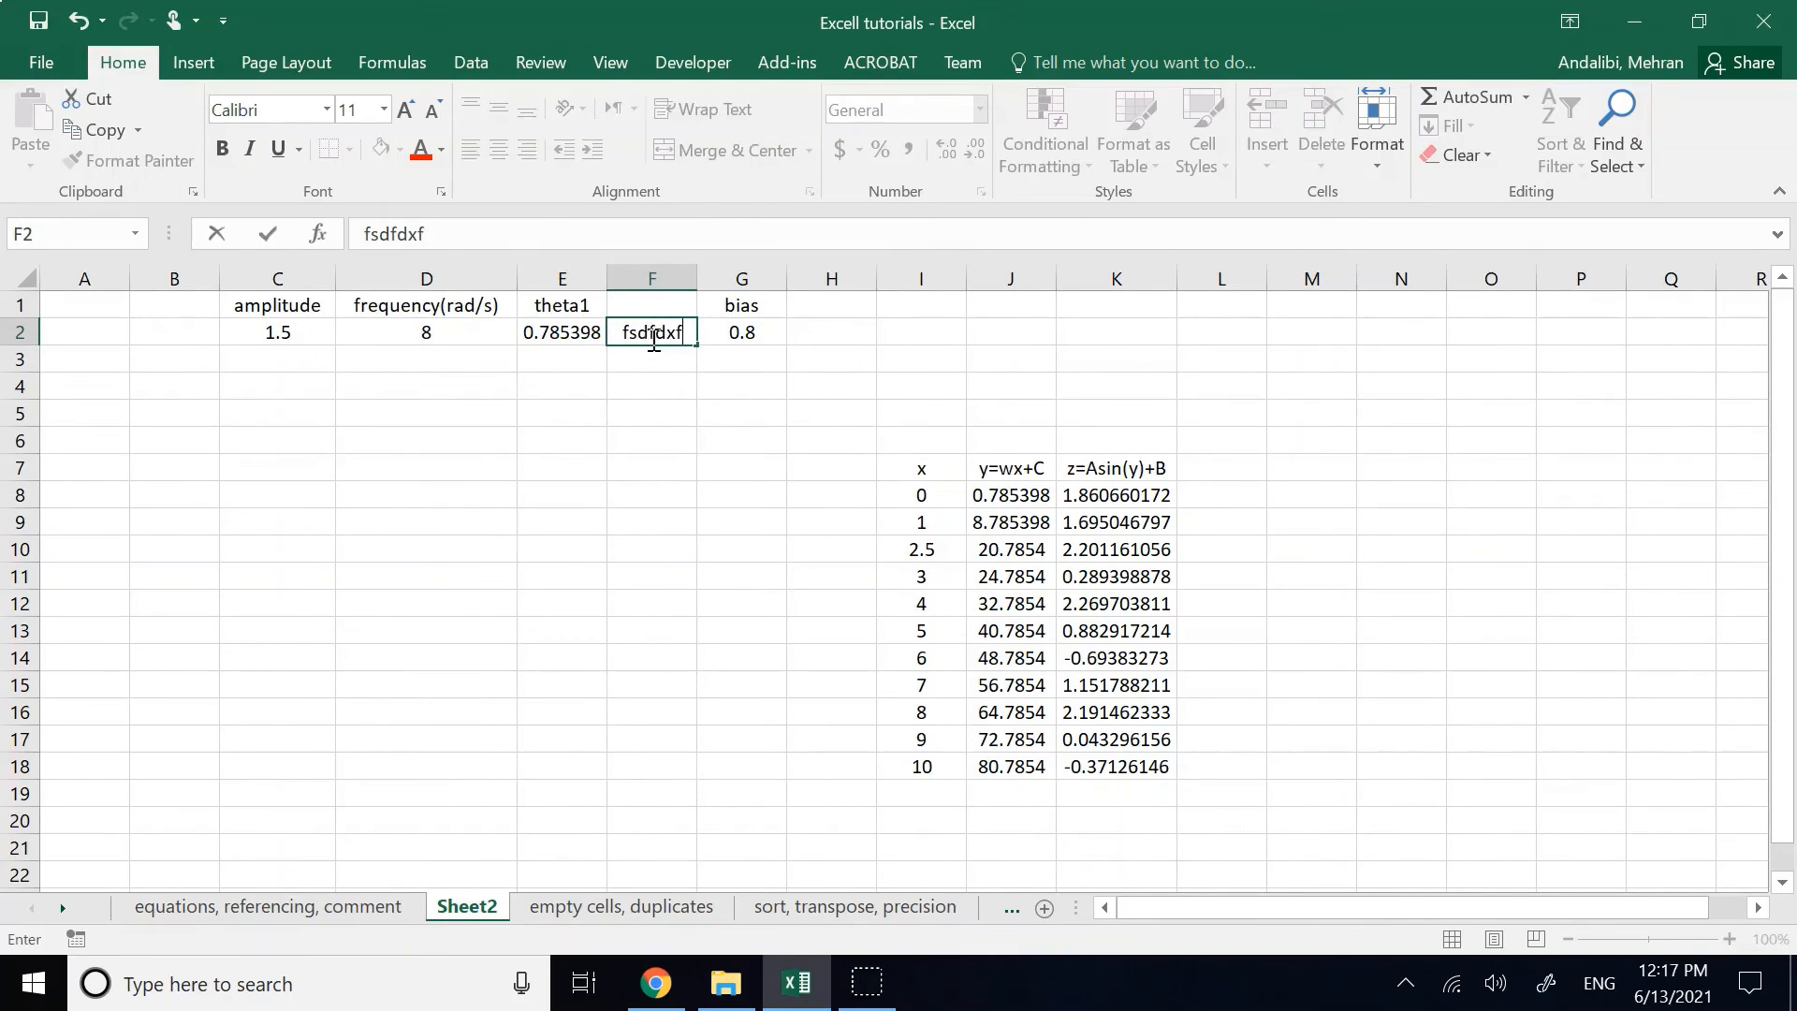
key("BackSpace")
key("BackSpace")
key("BackSpace")
key("BackSpace")
key("BackSpace")
key("BackSpace")
key("BackSpace")
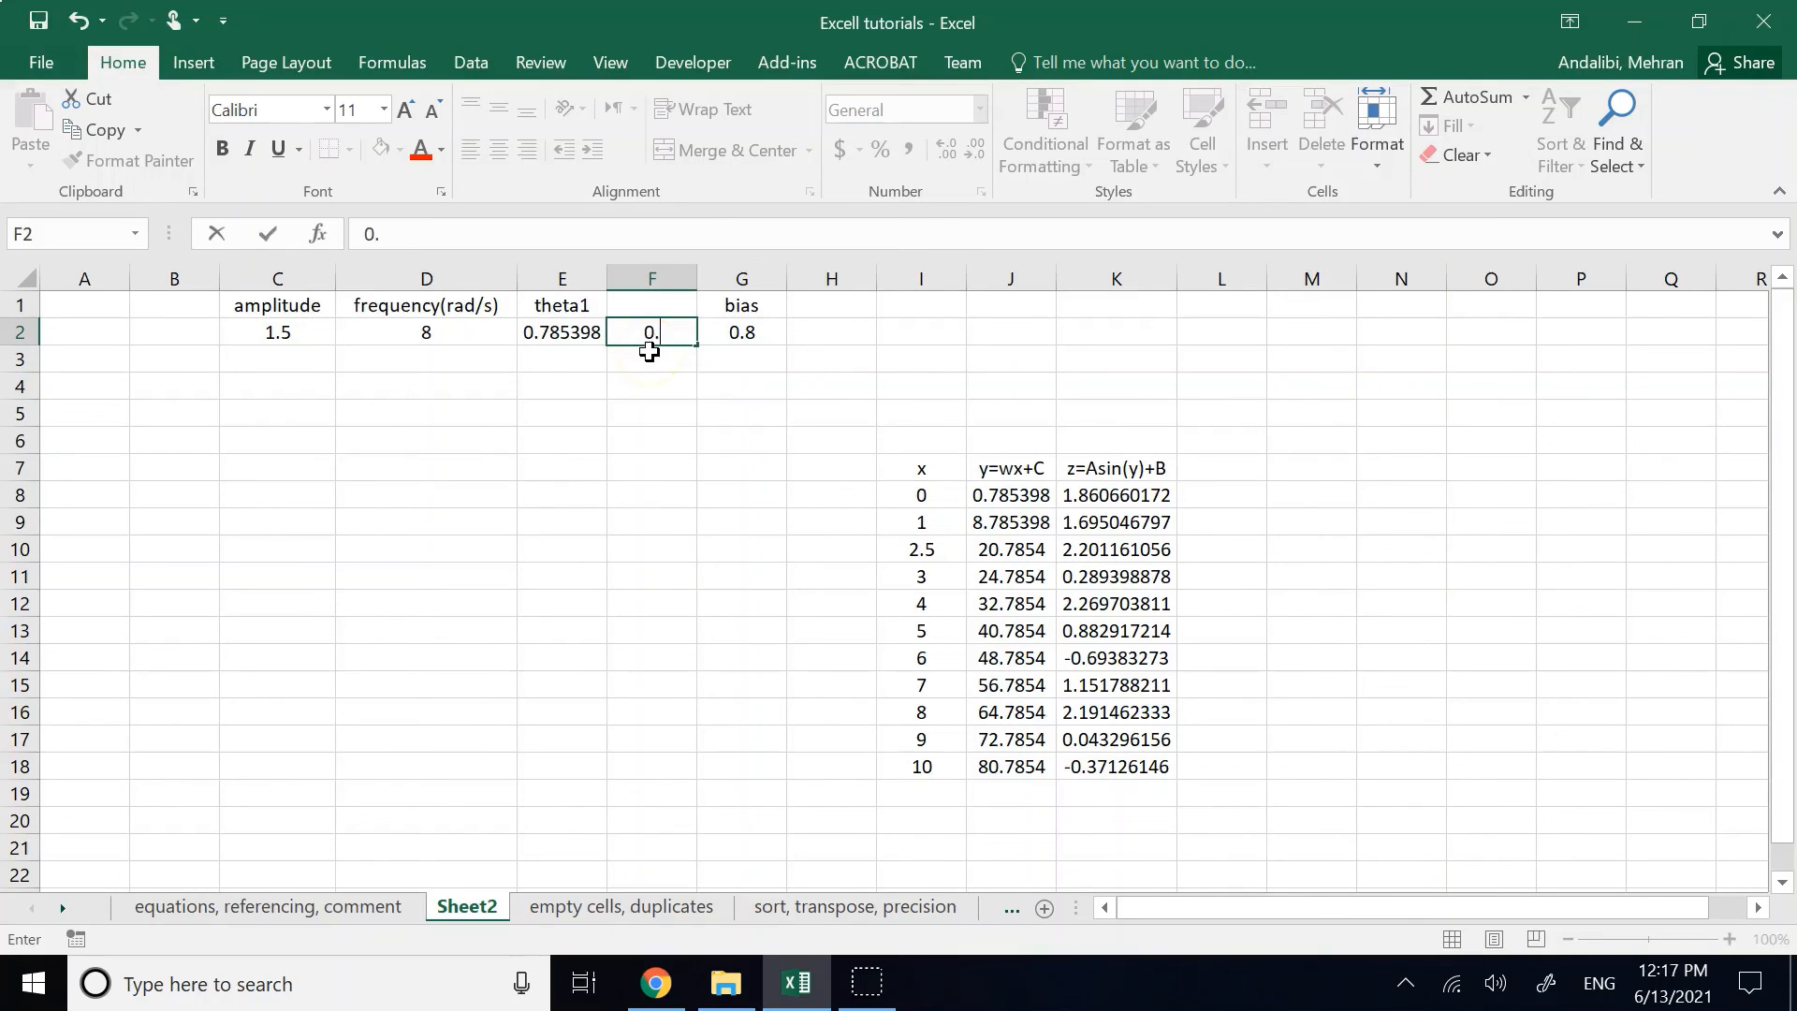
left_click(659, 462)
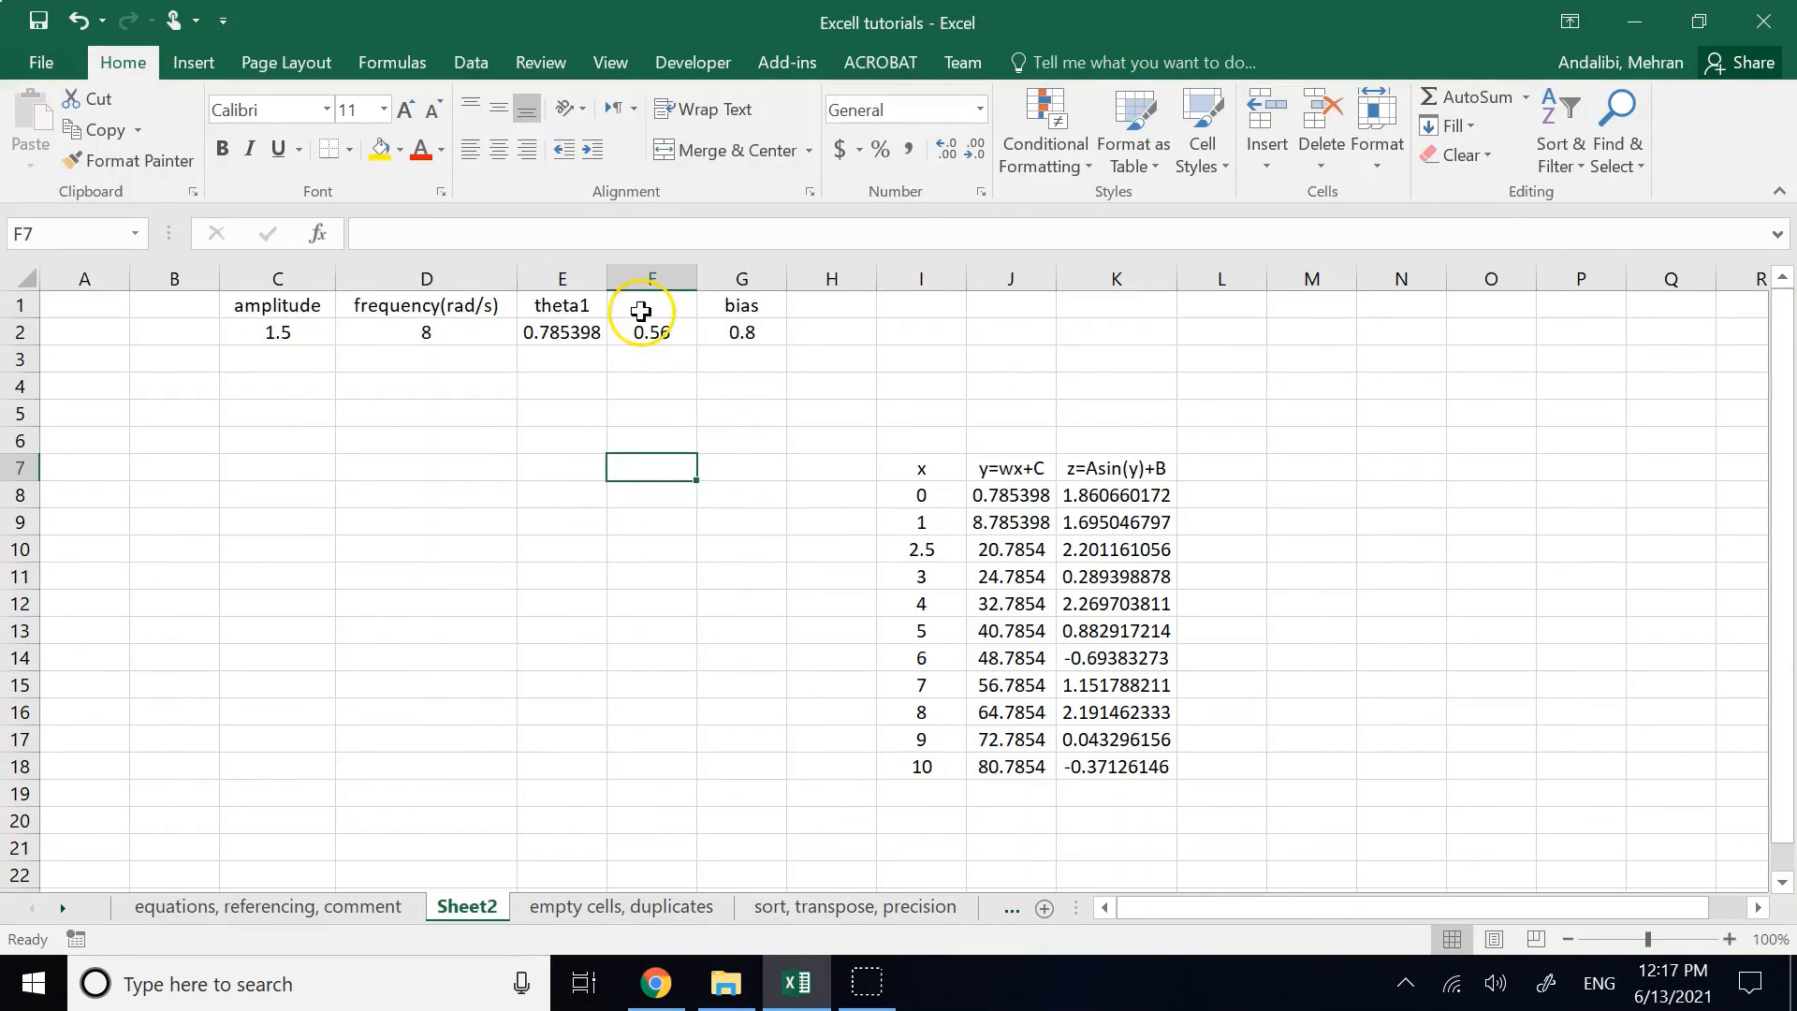
- Try to change the last reference in the I2 z formula on the equations, referencing, comment sheet to Sheet2!$F$2 and fill it down to I12
left_click(323, 908)
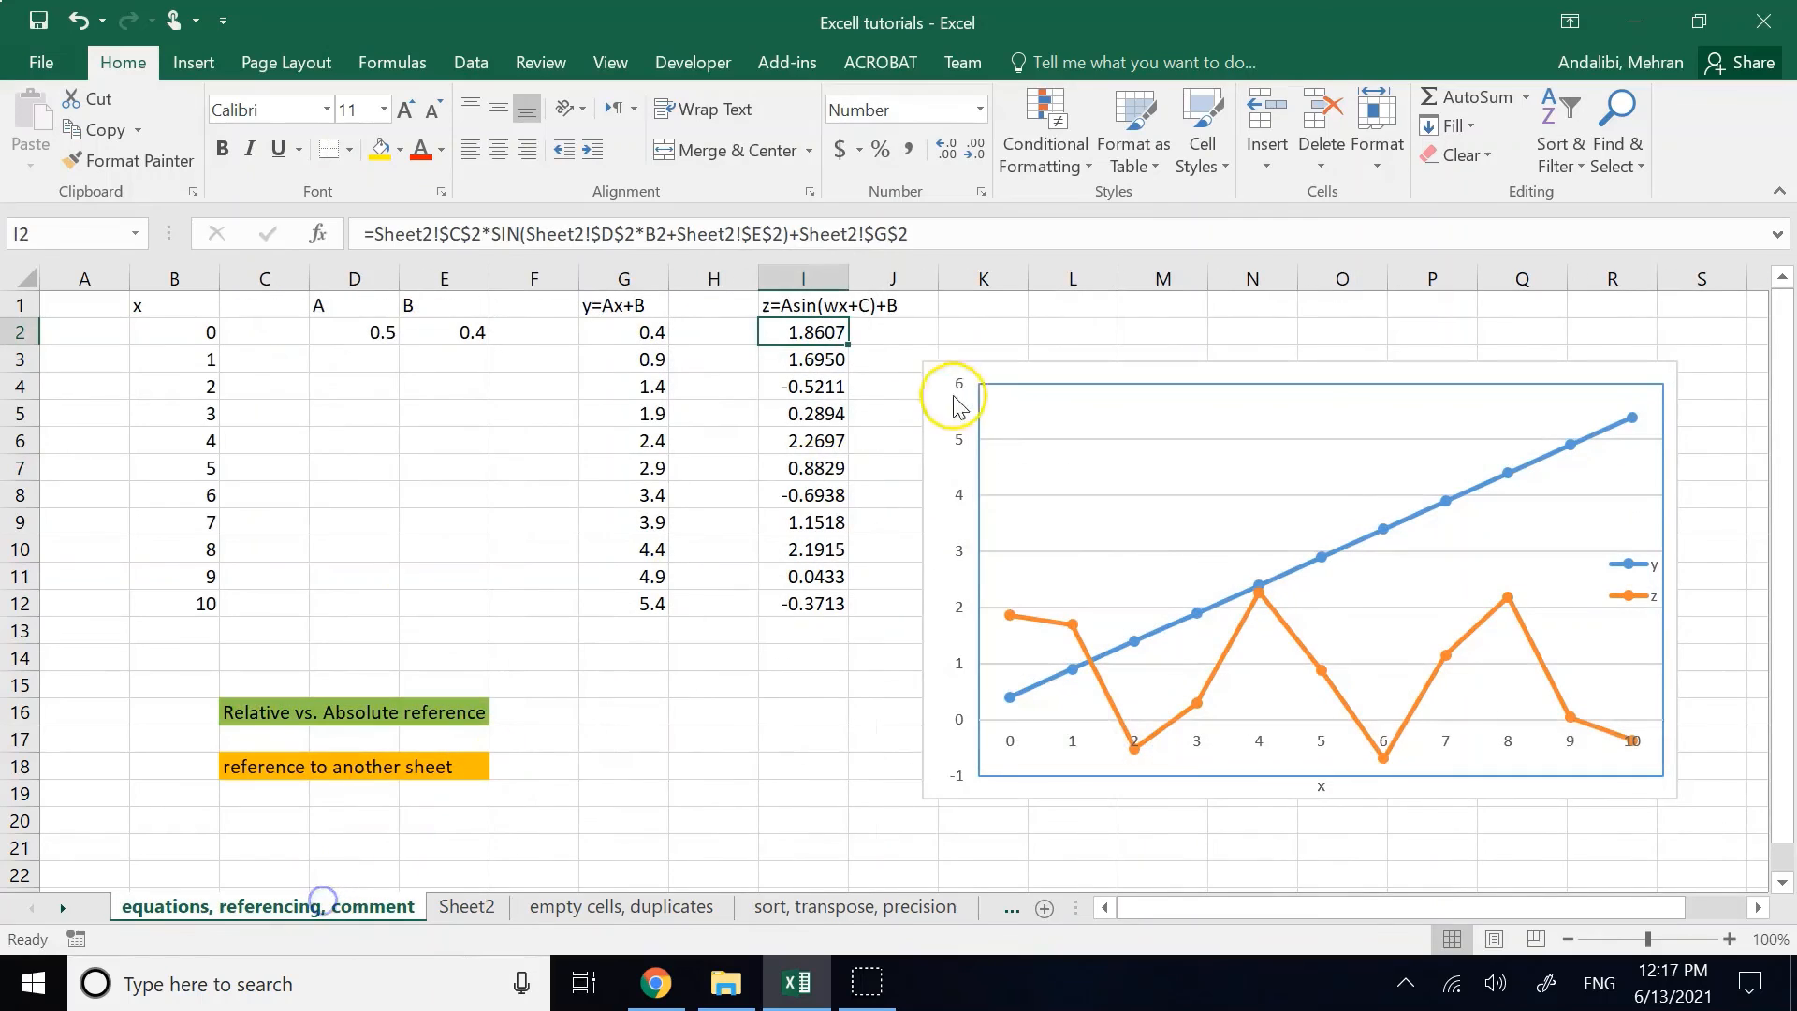
left_click(883, 240)
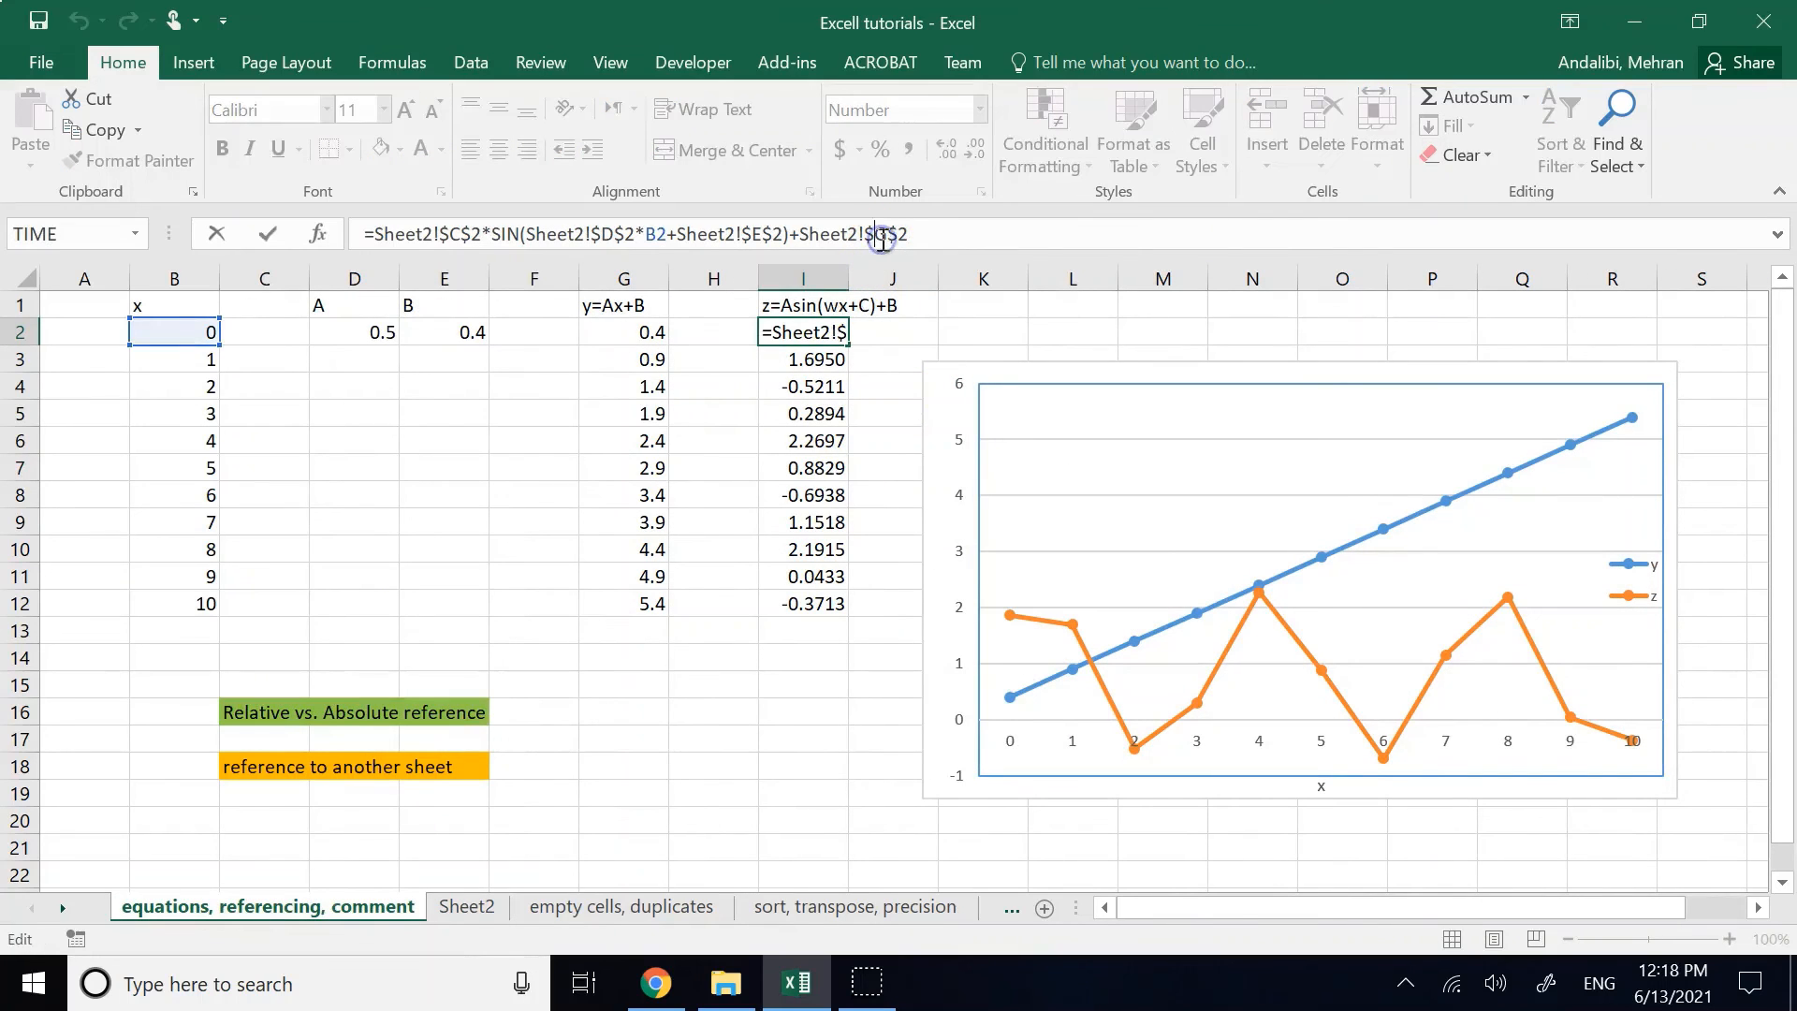
key("BackSpace")
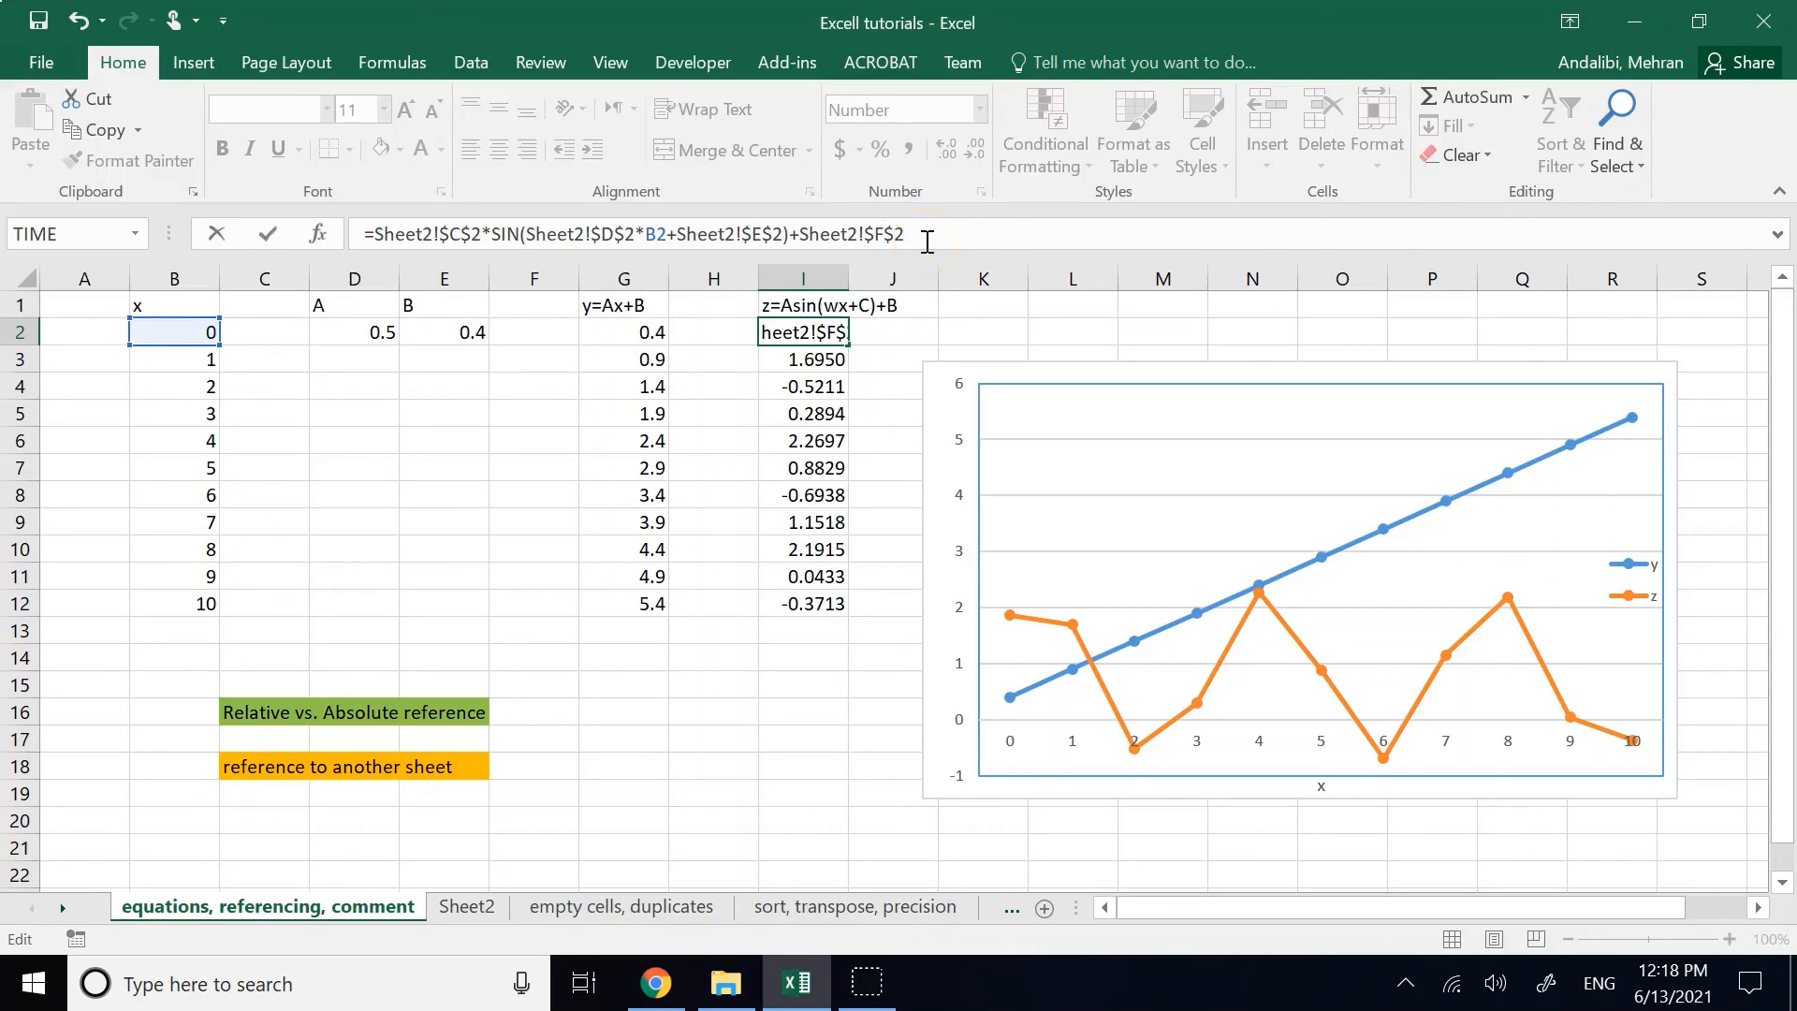
key("ctrl+z")
key("ctrl+y")
left_click(764, 709)
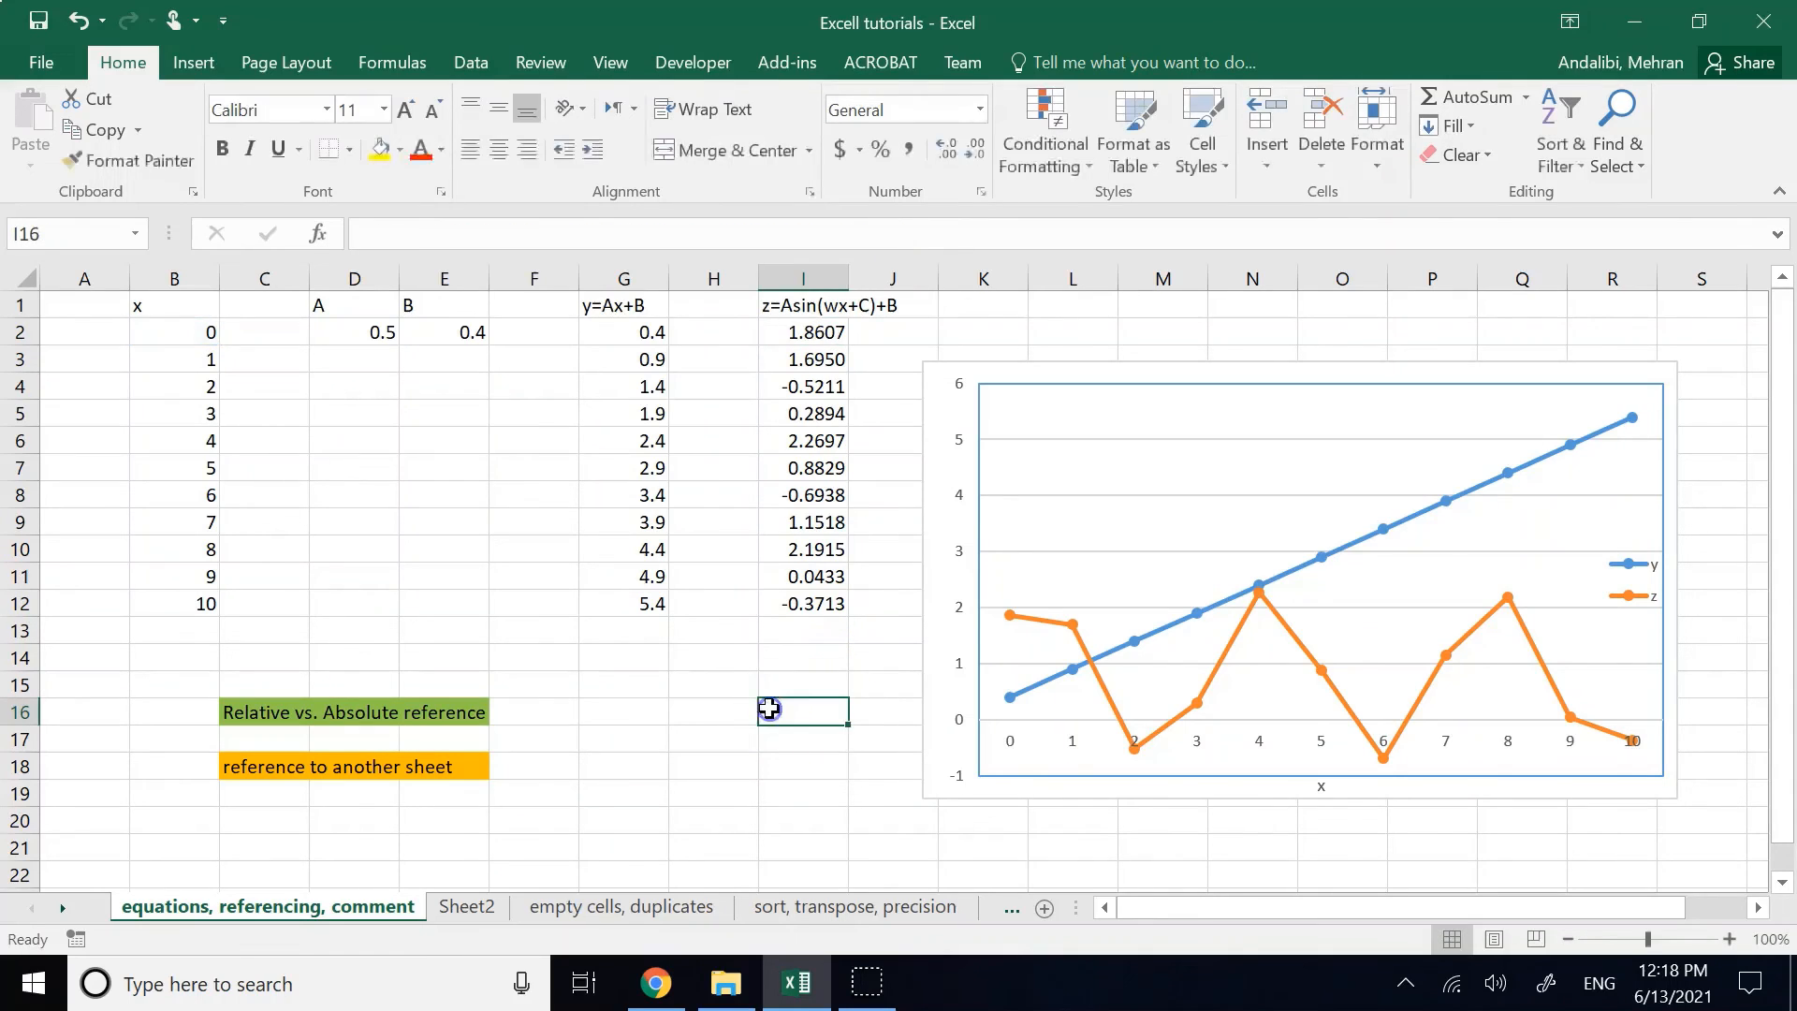
left_click(807, 335)
left_click_drag(847, 345, 863, 610)
left_click(810, 764)
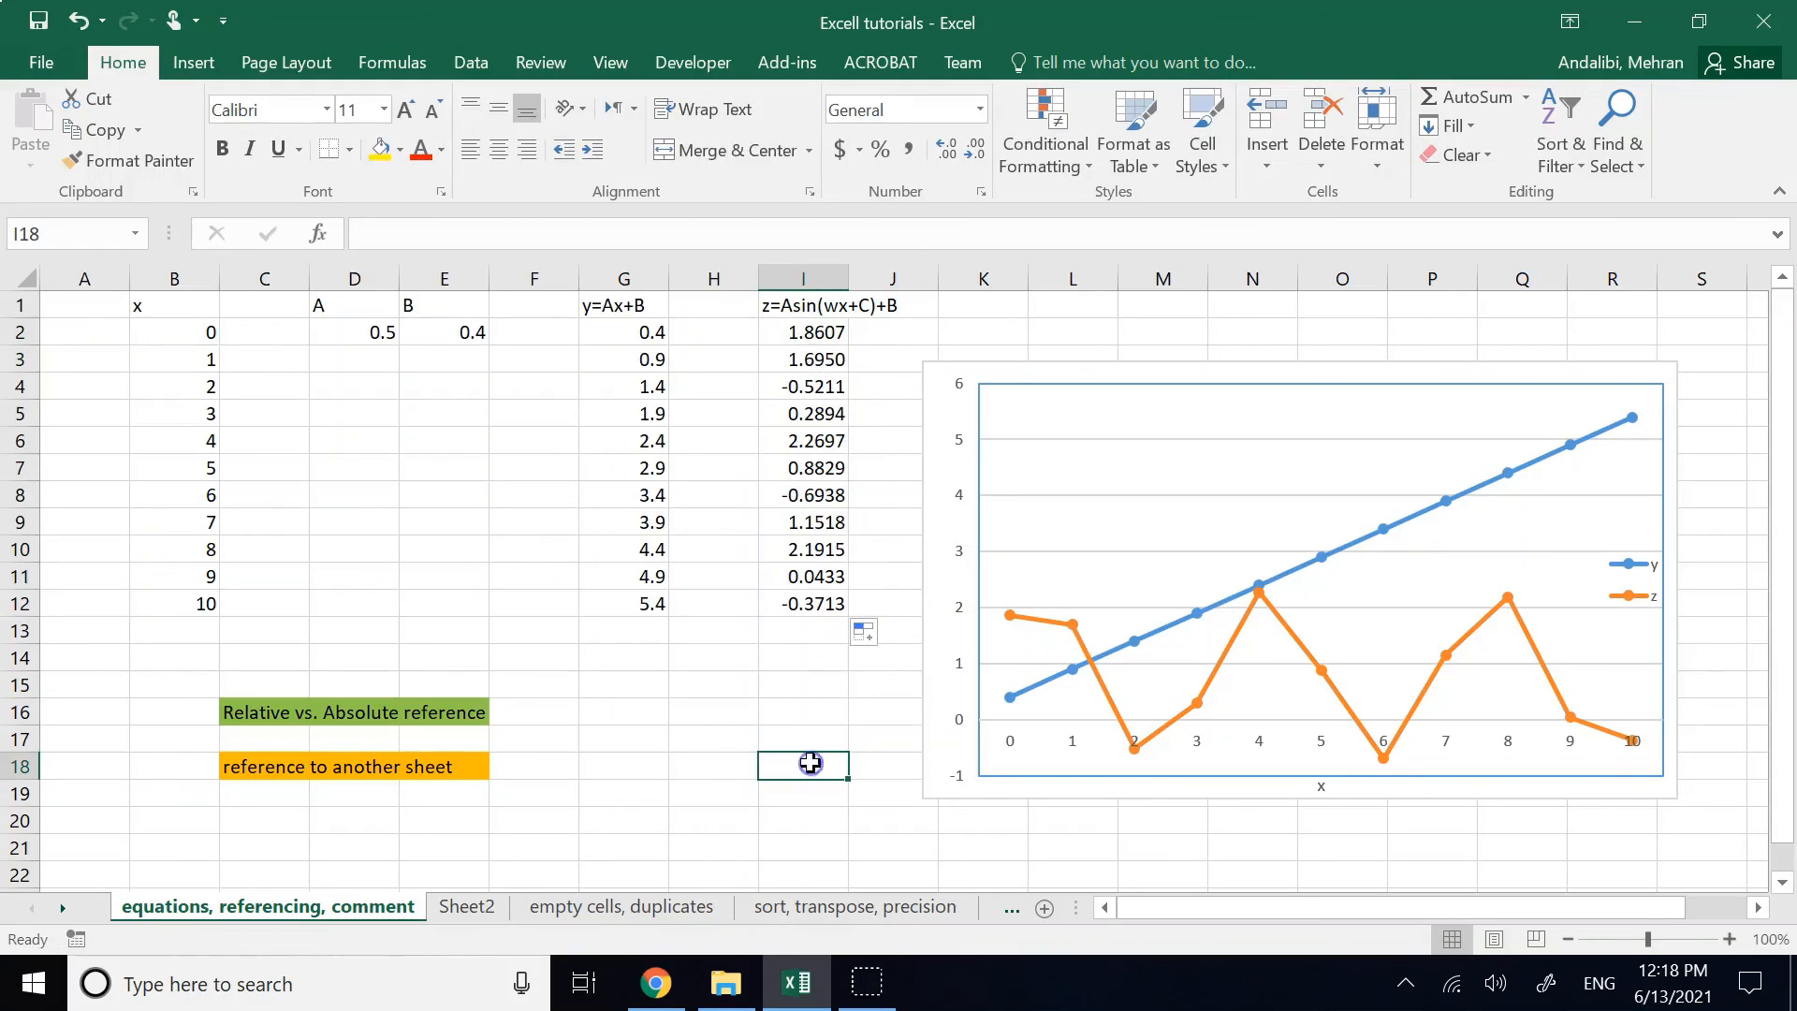
- Change the bias reference in the I2 z formula to Sheet2!$F$2 and check the formulas below it in column I
left_click(833, 333)
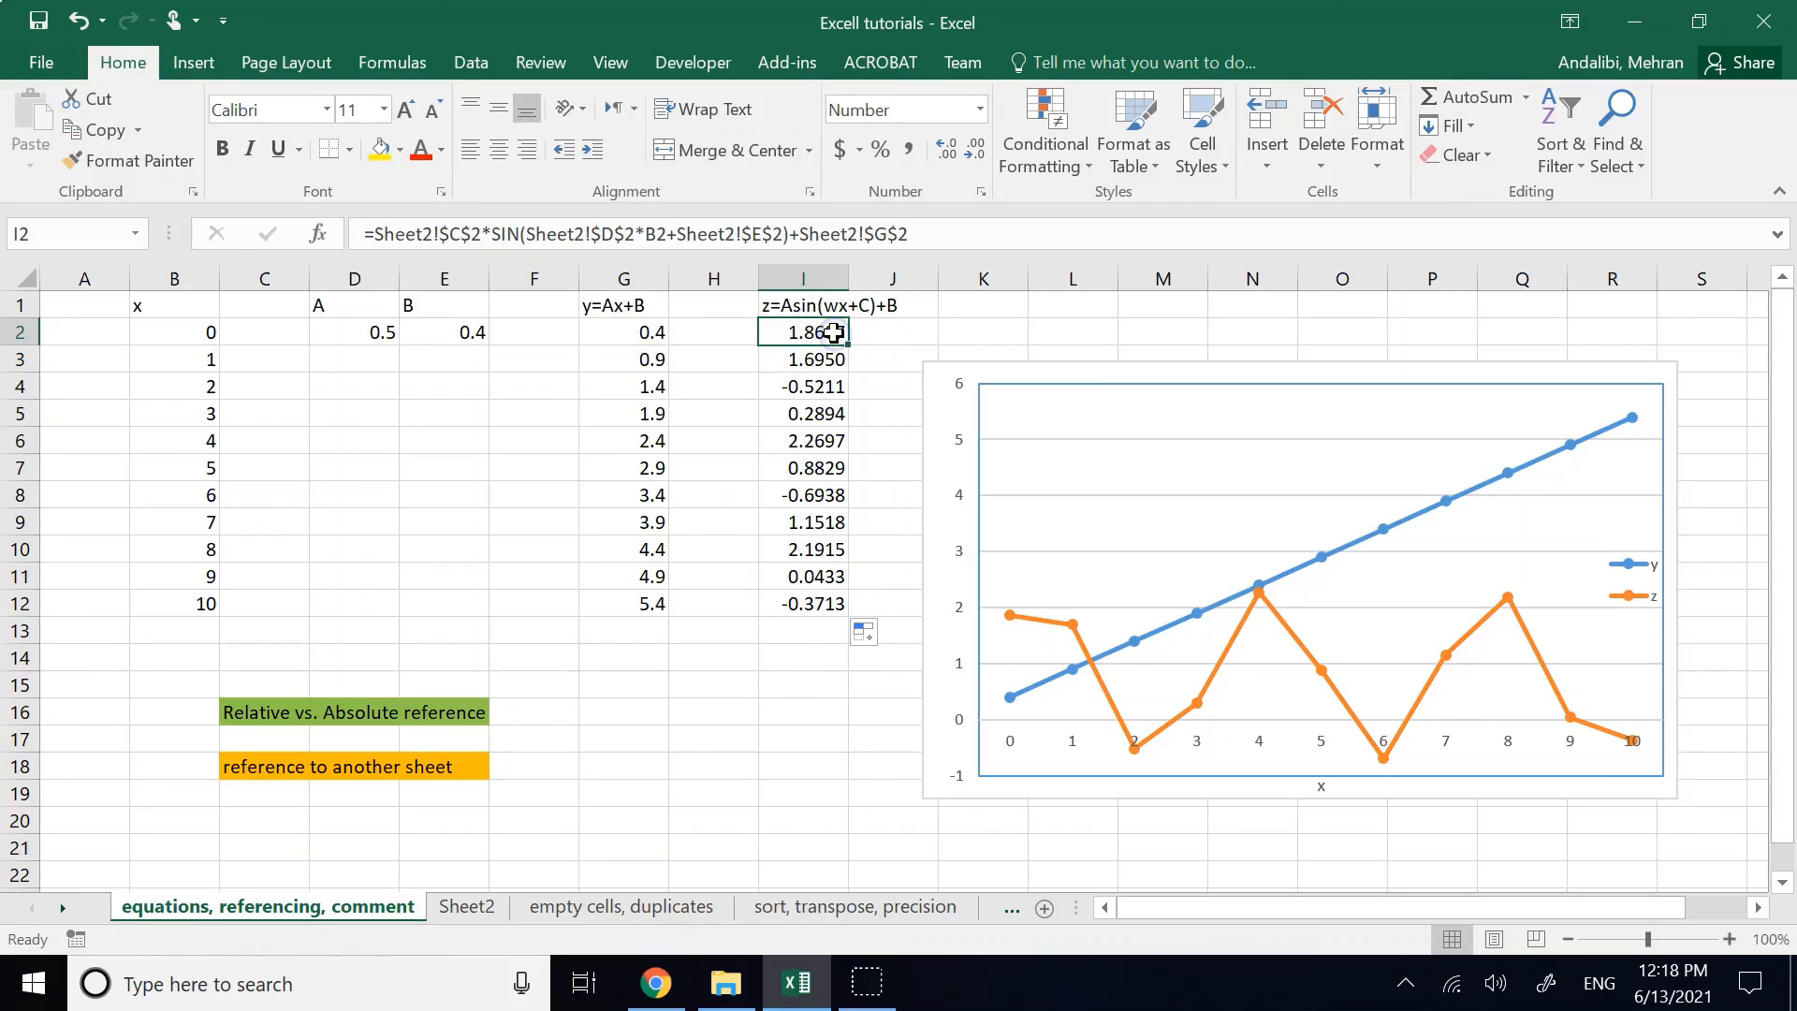
left_click(891, 234)
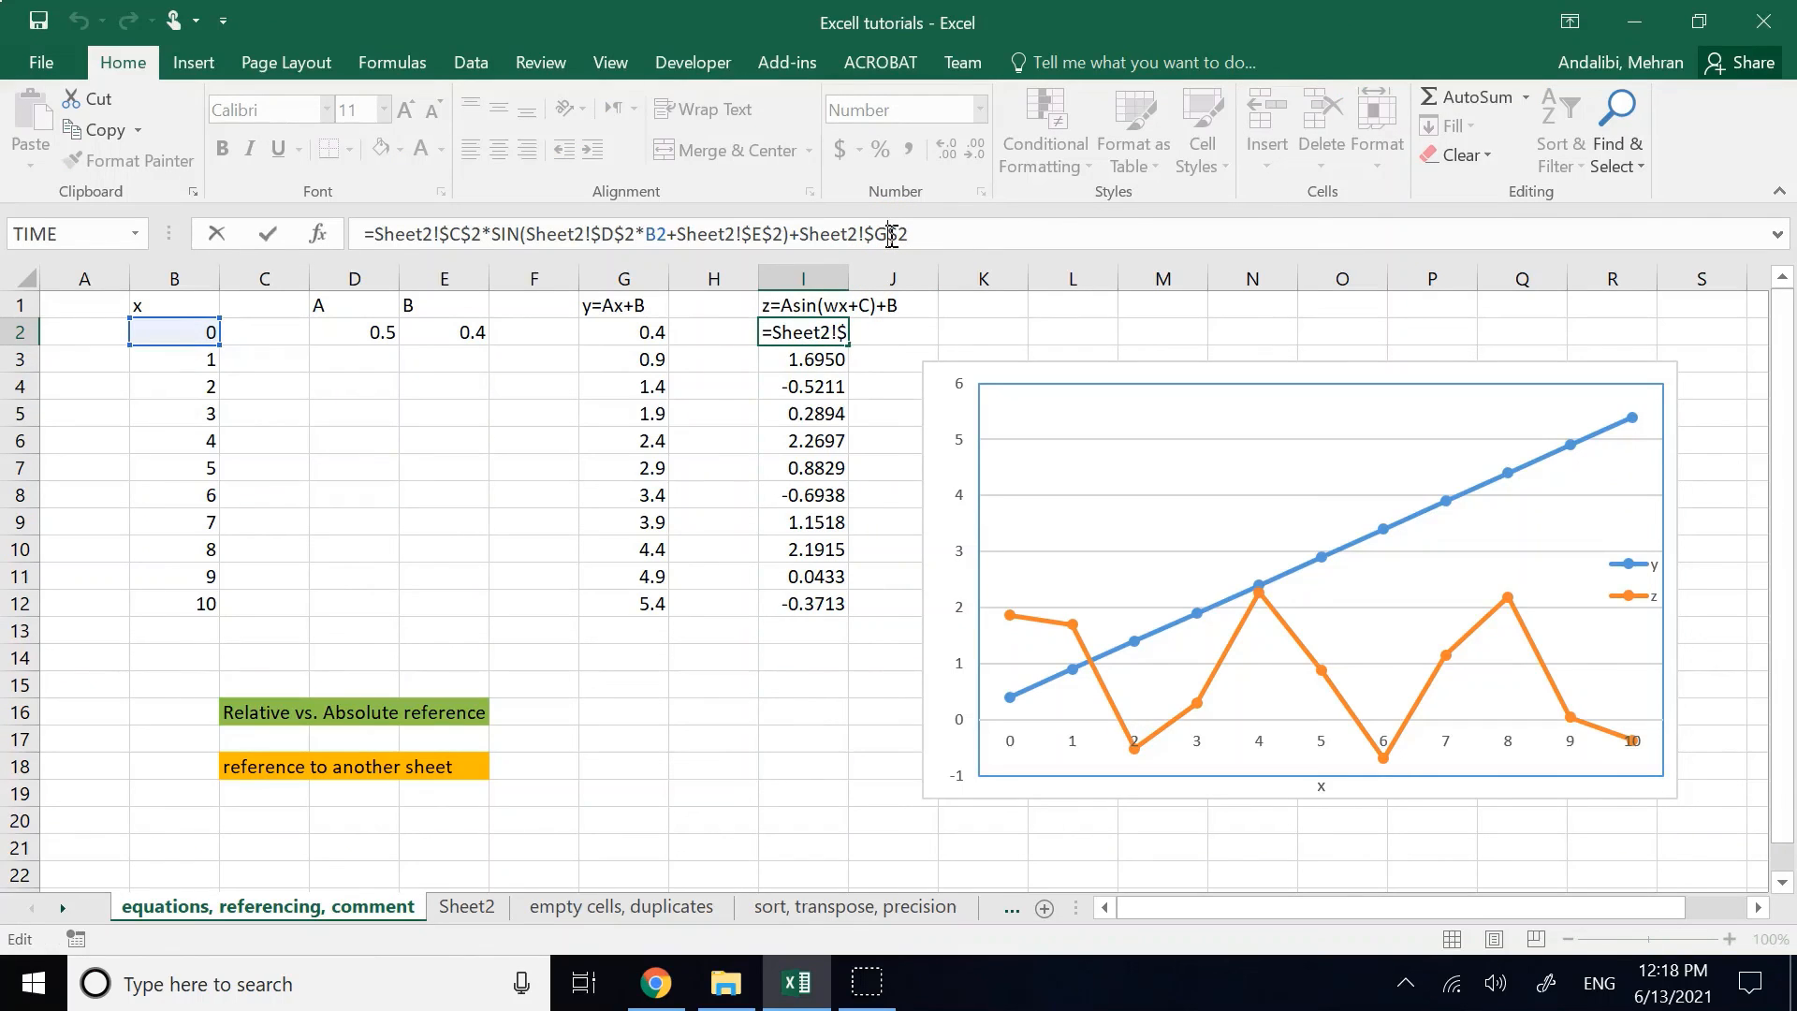
key("BackSpace")
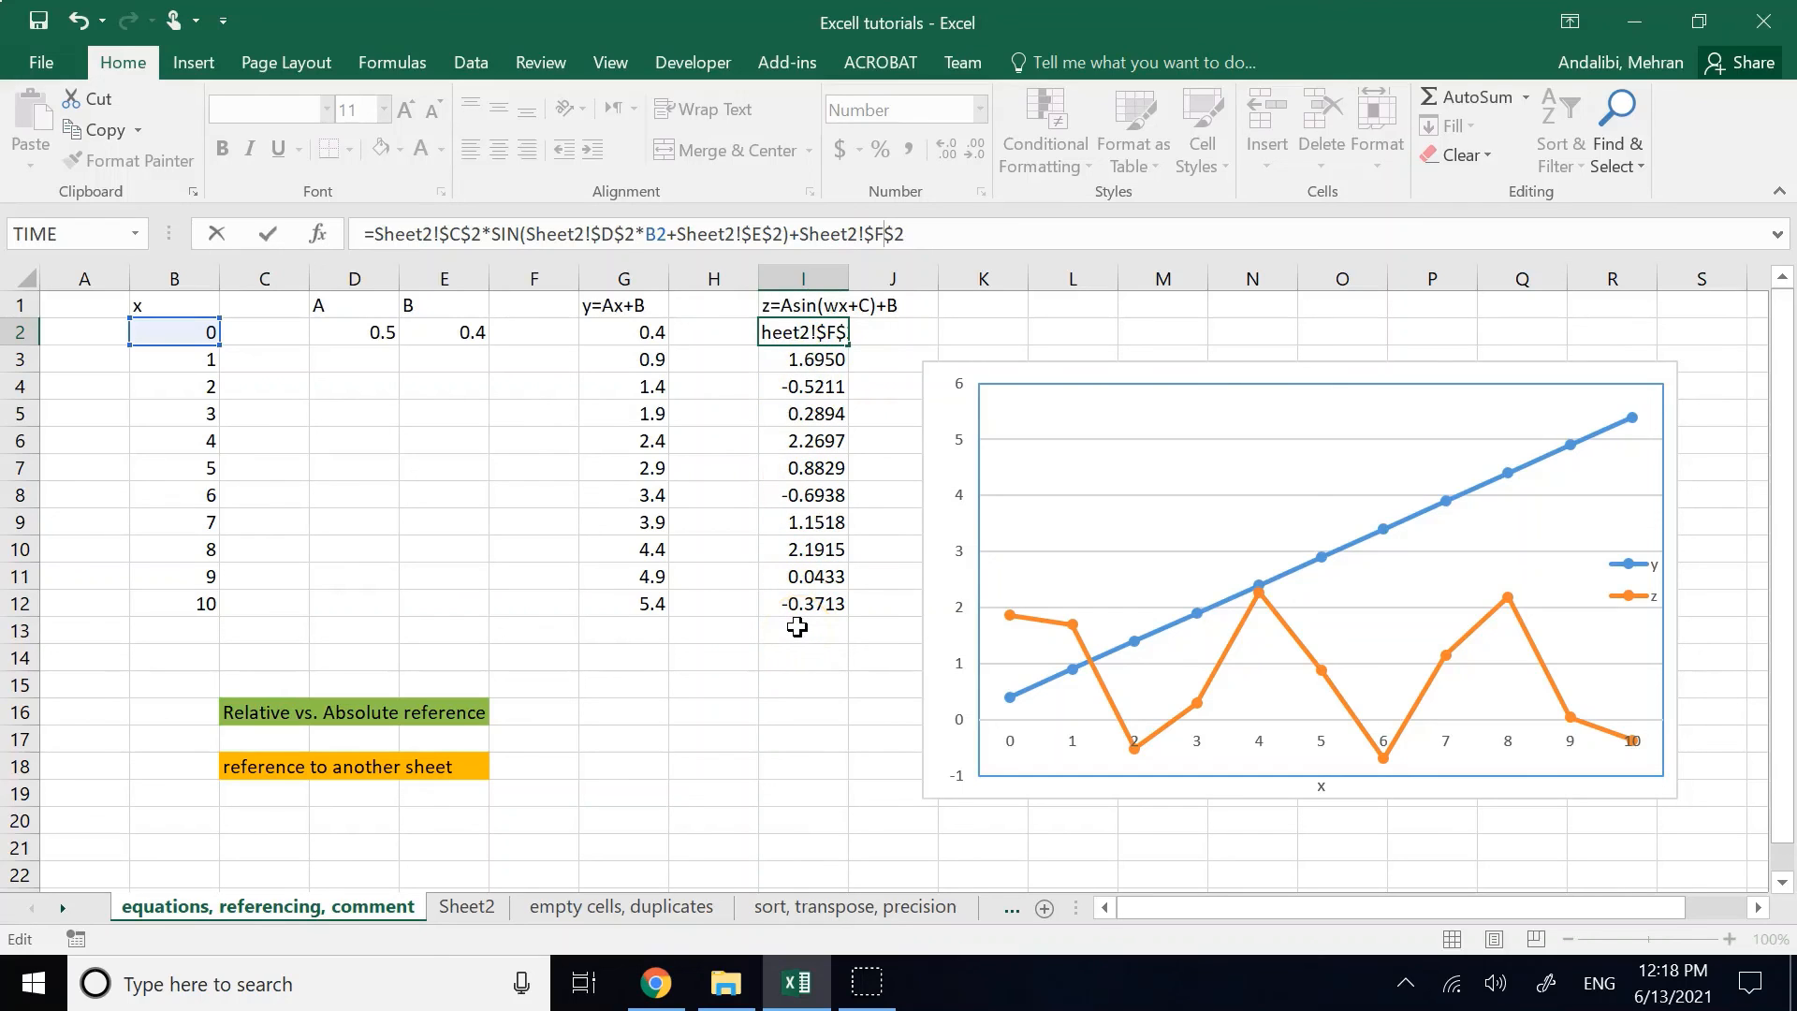
key("Return")
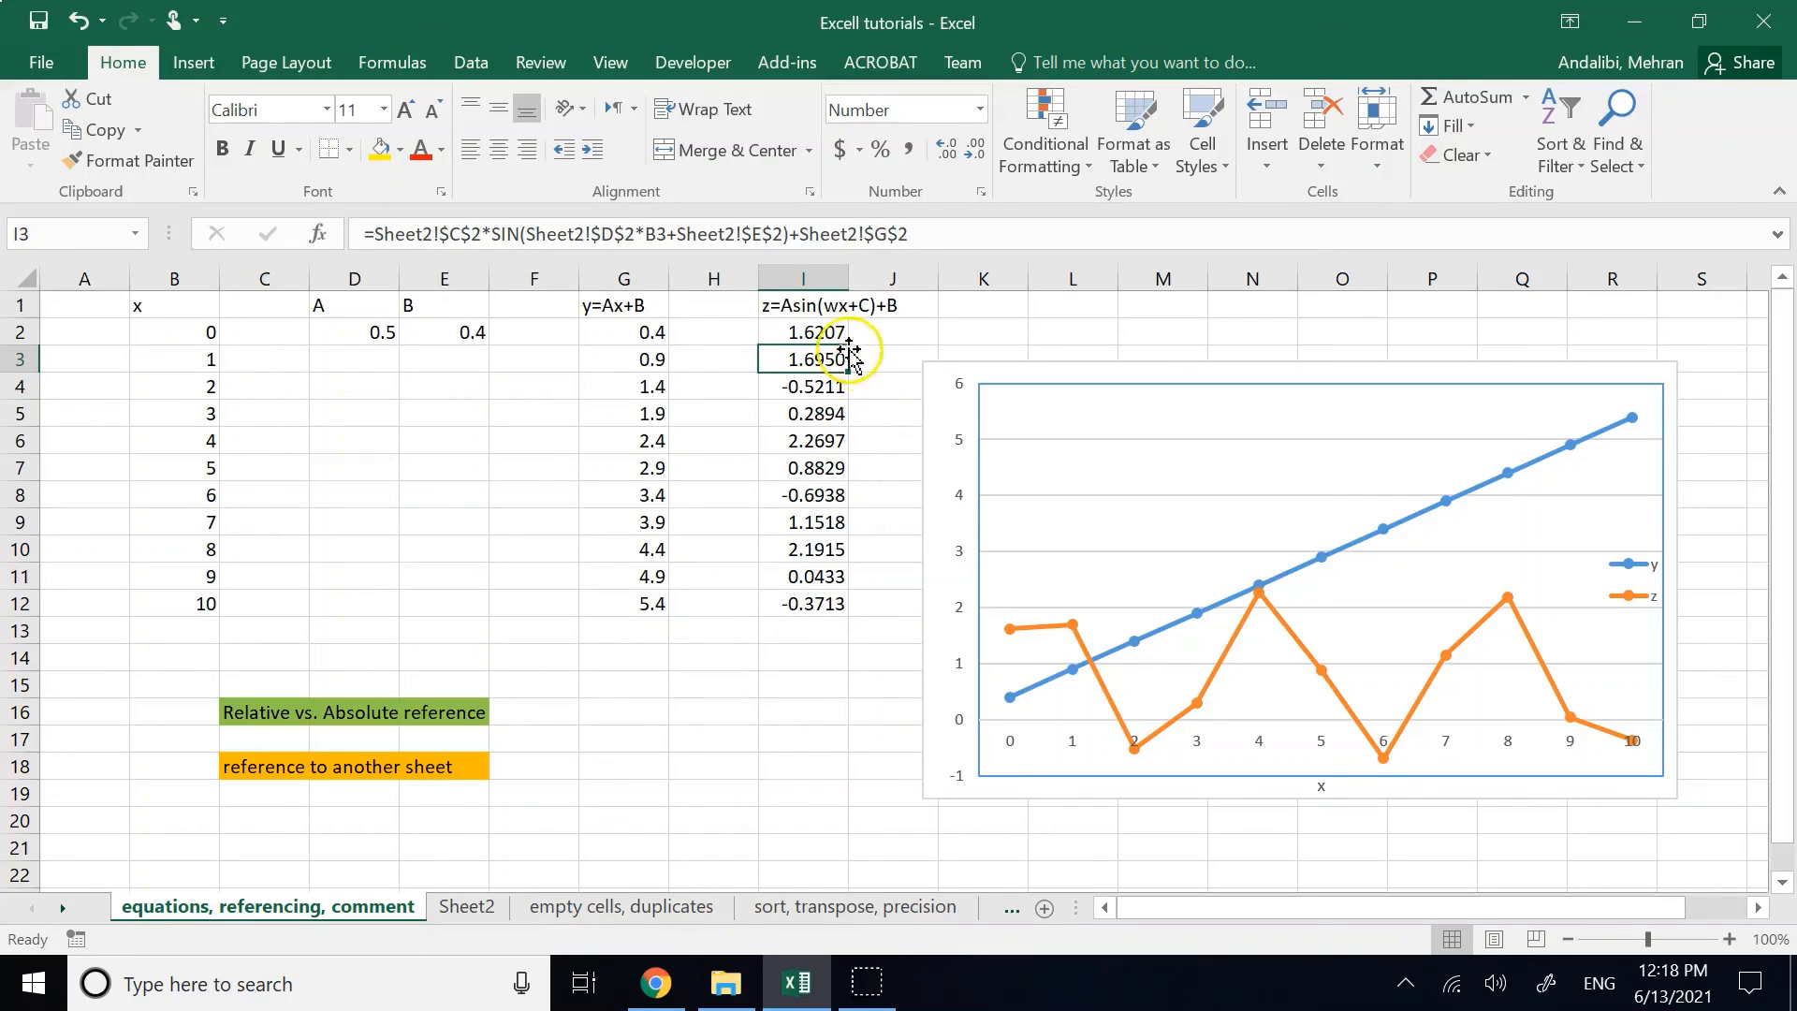
left_click(821, 328)
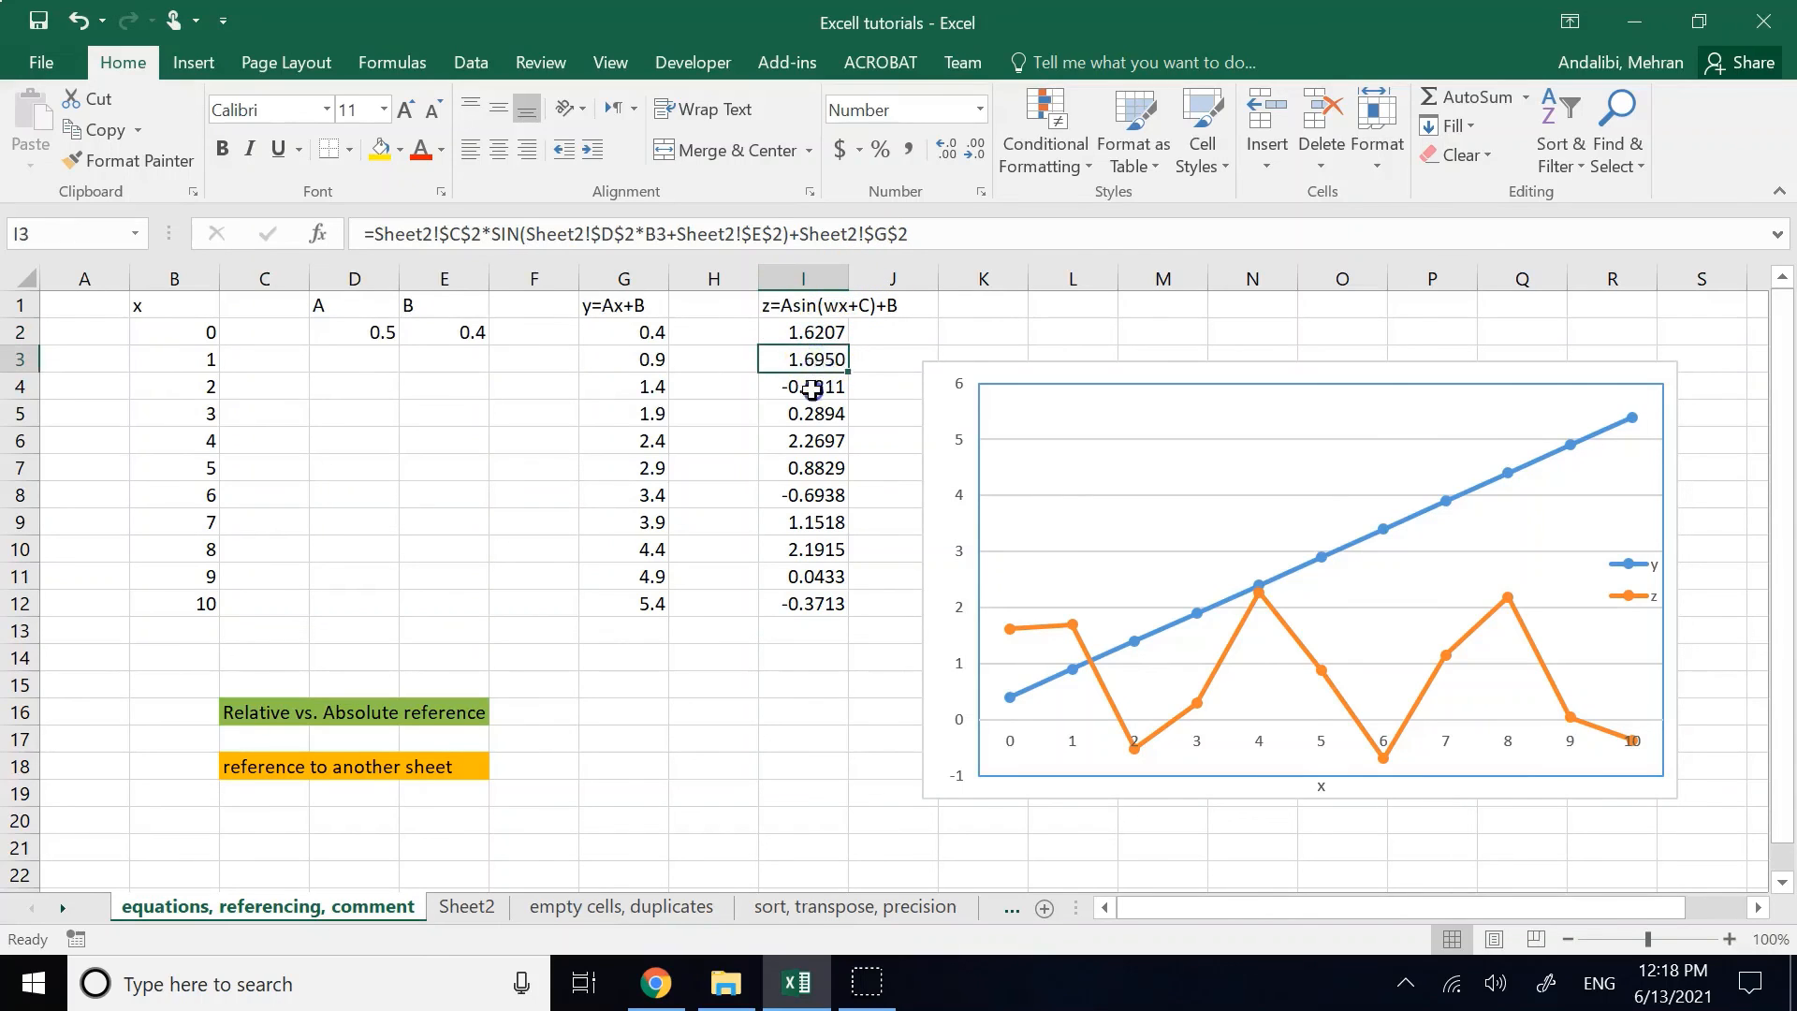
left_click(817, 387)
left_click(817, 521)
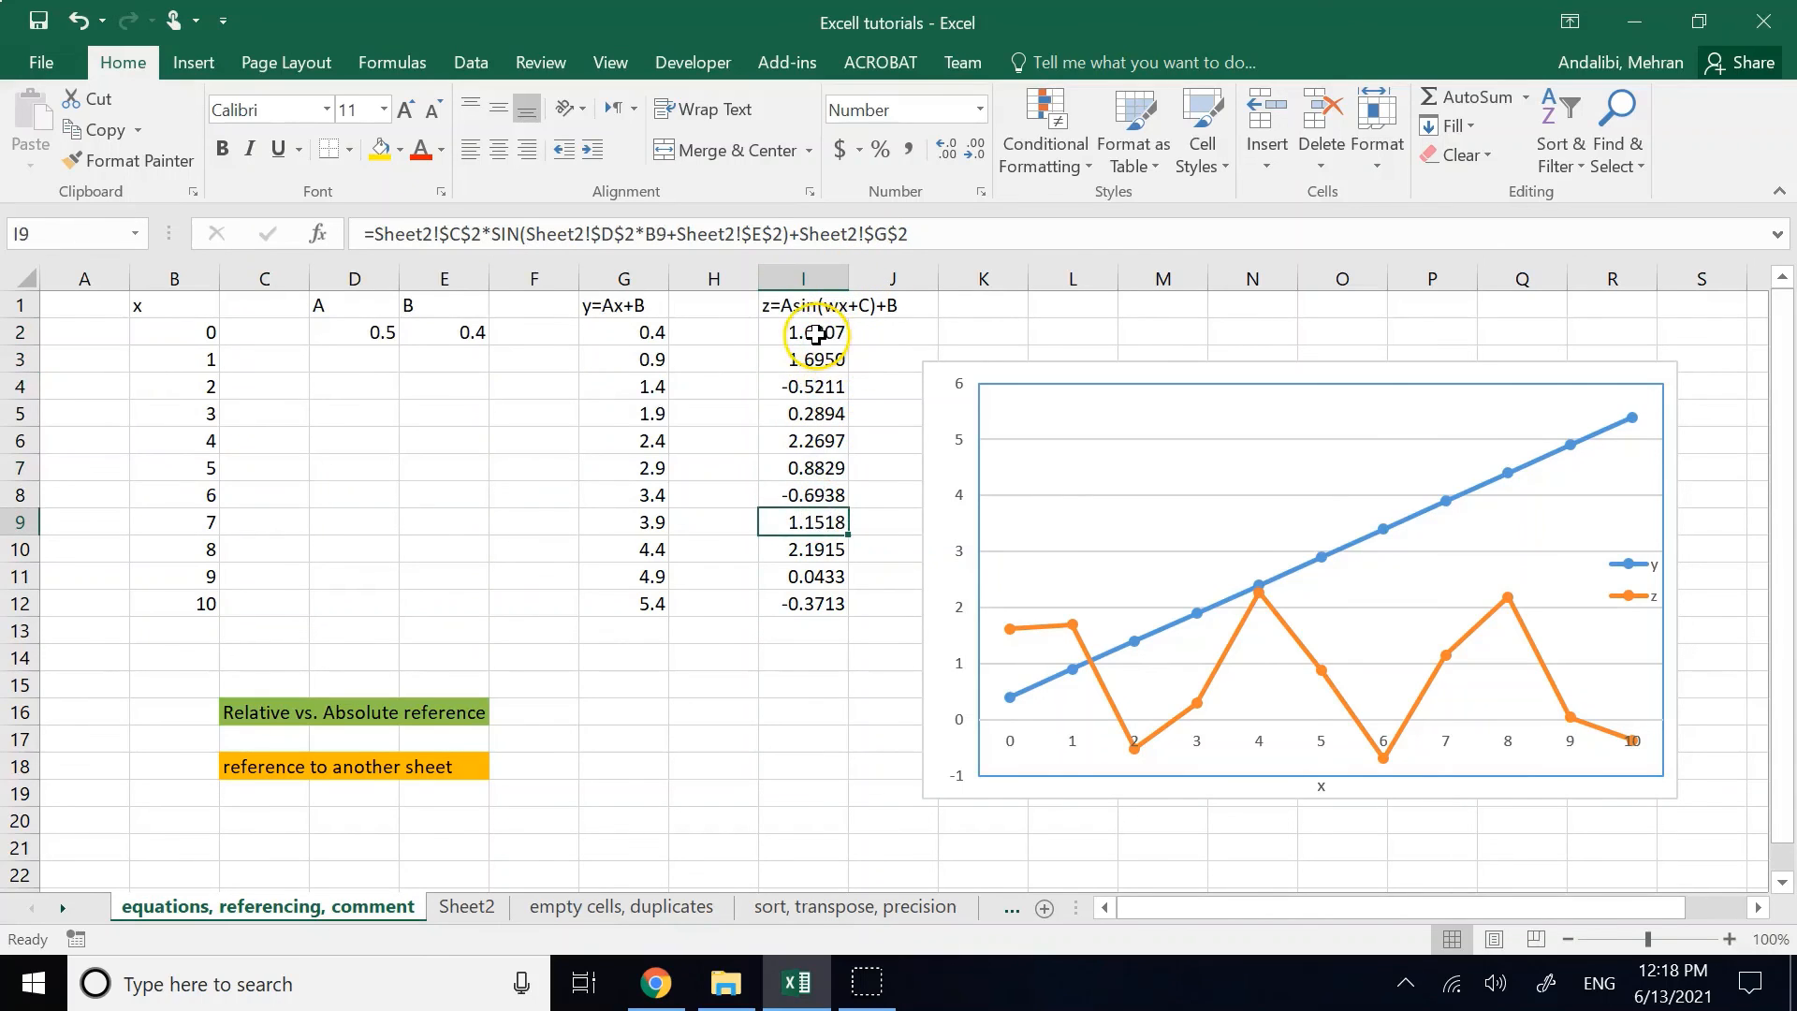
- Fill the edited I2 formula down to I12 and inspect the copied formulas for the Sheet2!$F$2 reference
left_click(817, 333)
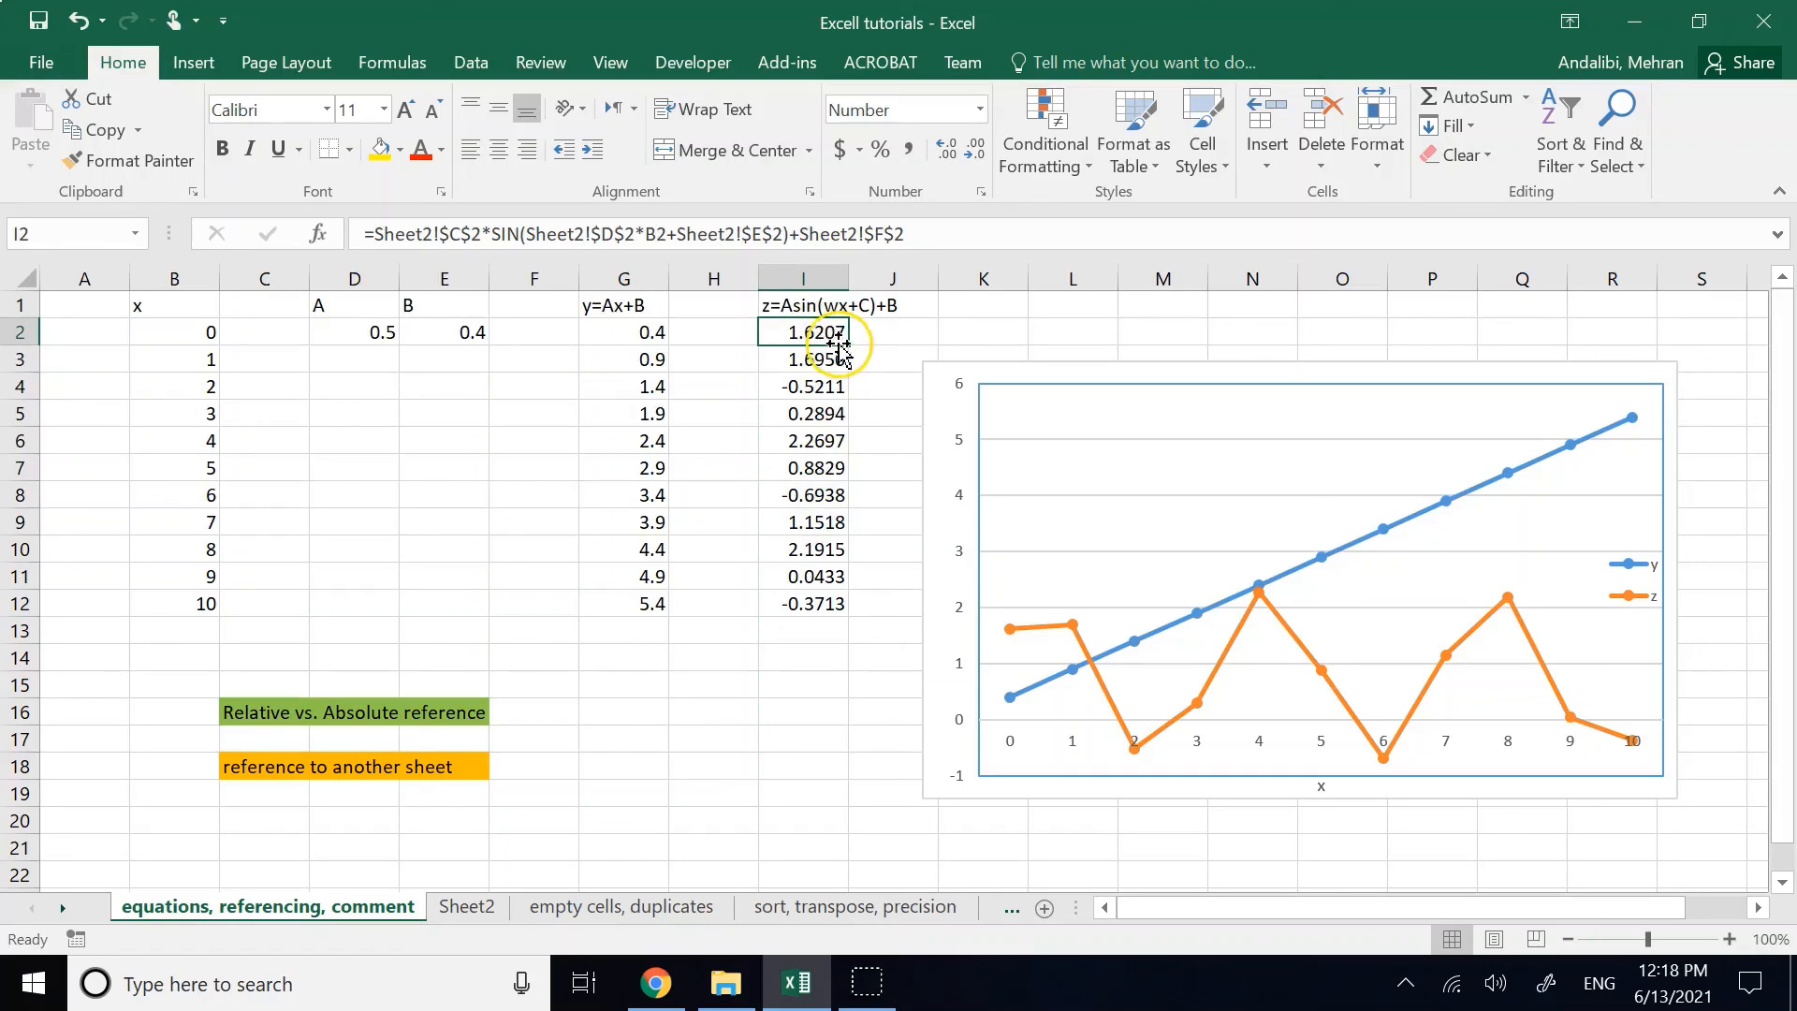
left_click_drag(848, 346, 839, 609)
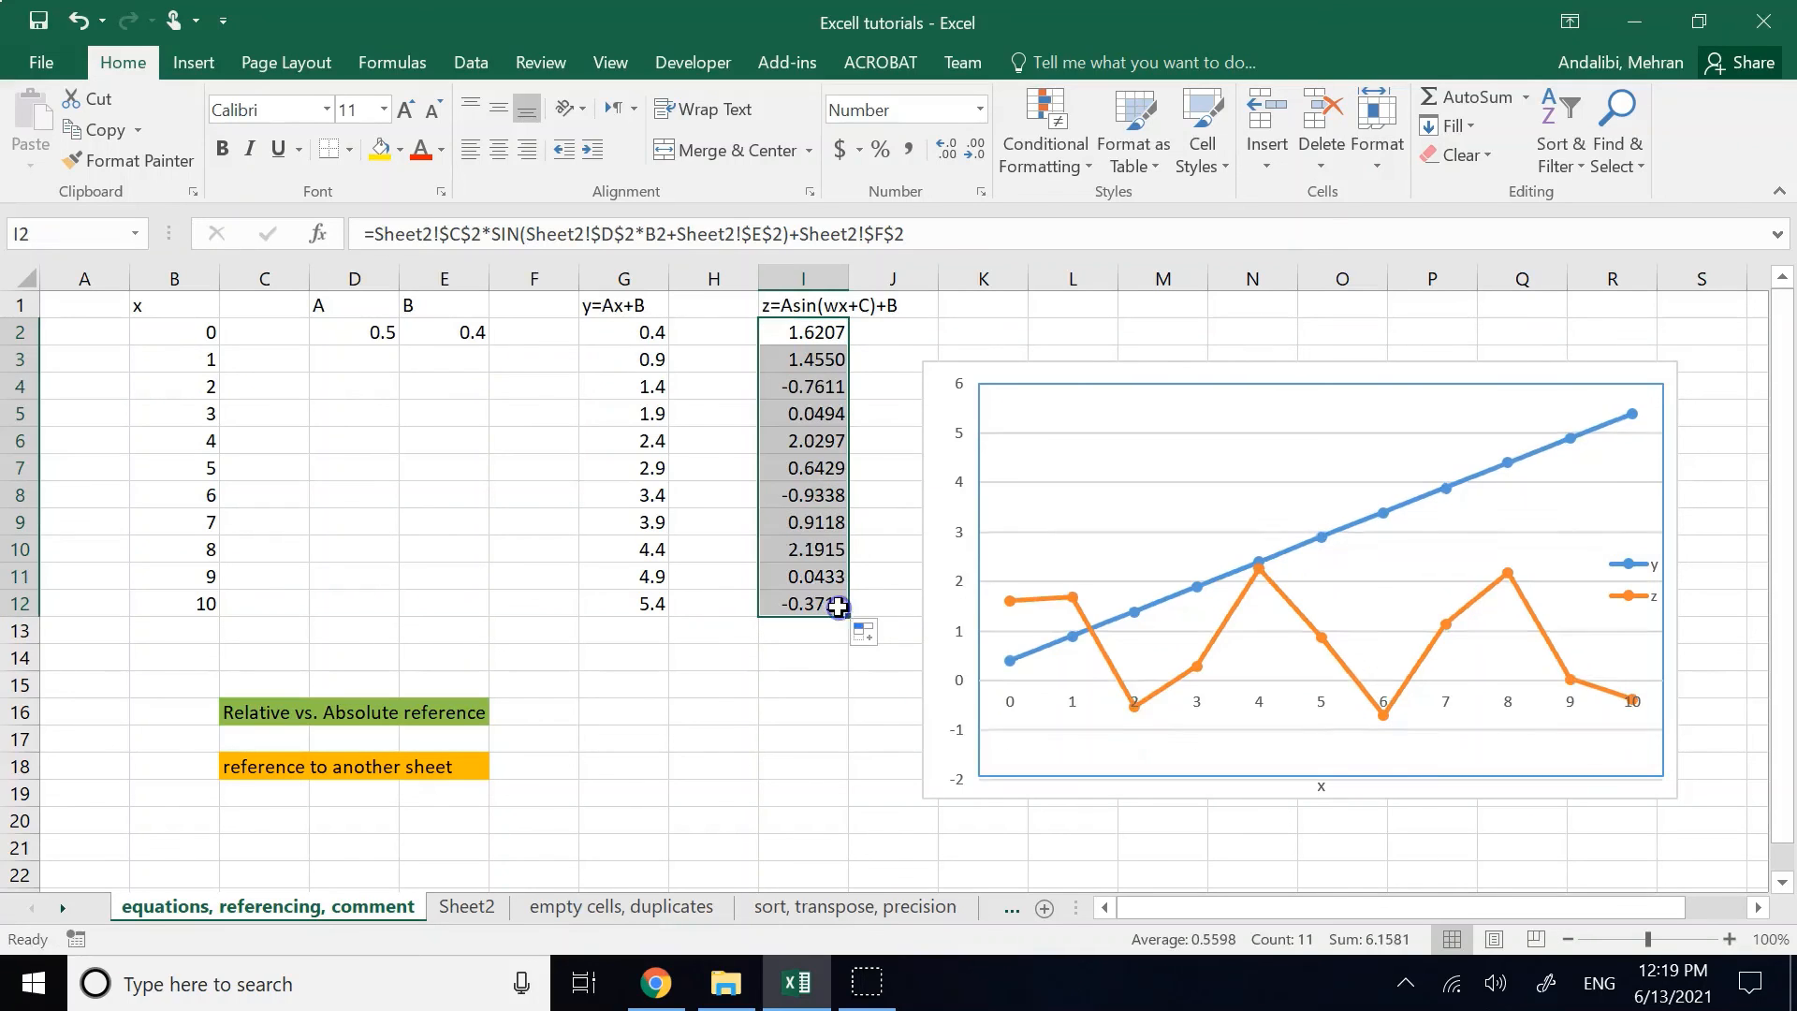
left_click(809, 709)
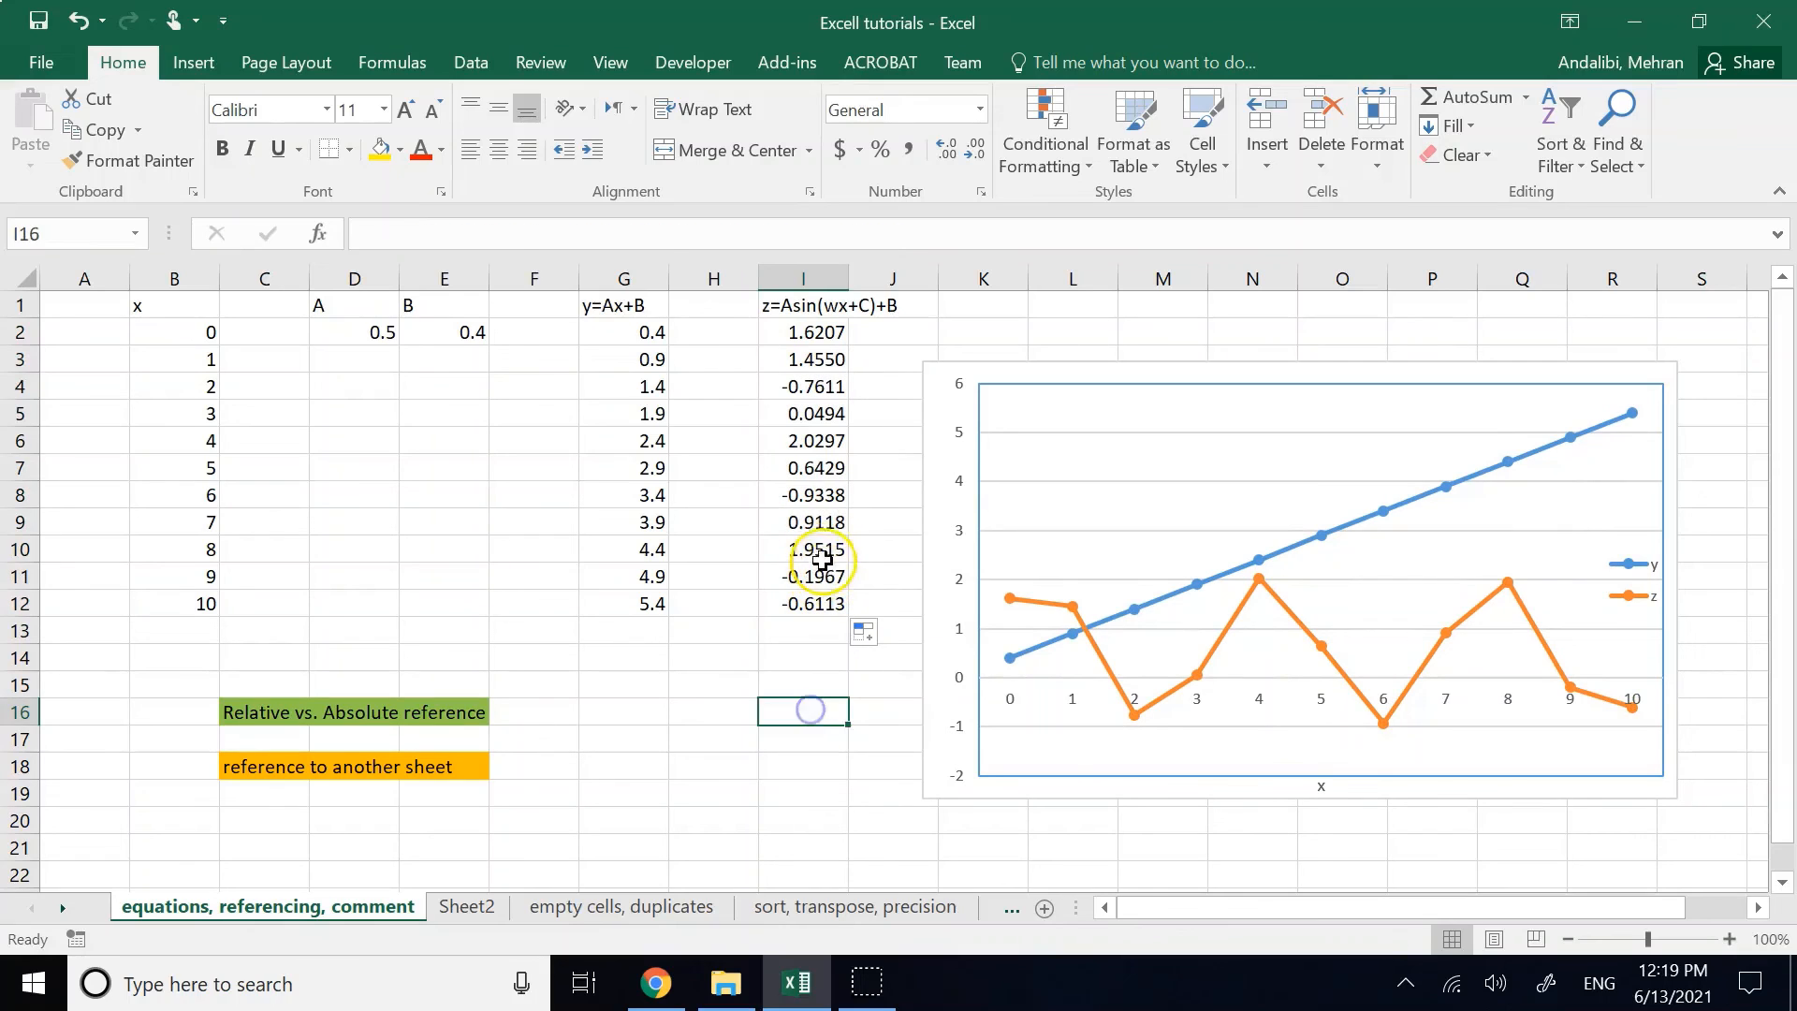
left_click(807, 550)
left_click(814, 494)
left_click(812, 441)
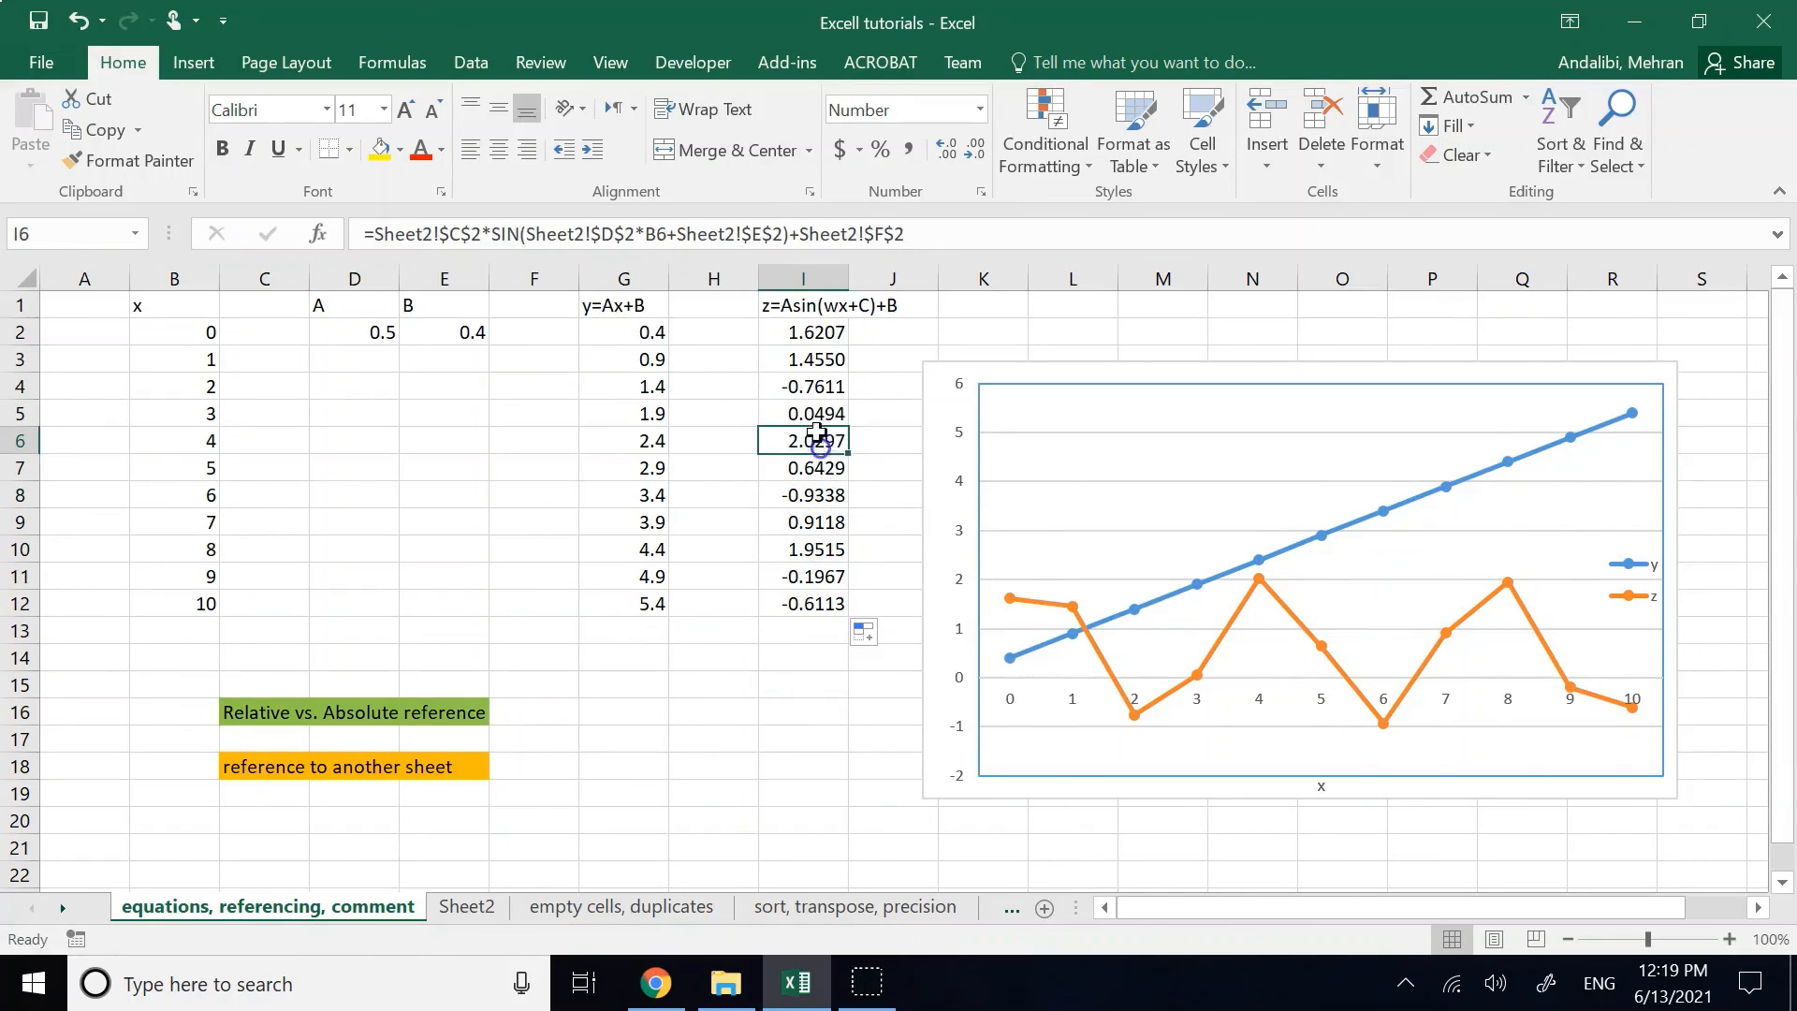
left_click(811, 413)
left_click(810, 359)
left_click(810, 331)
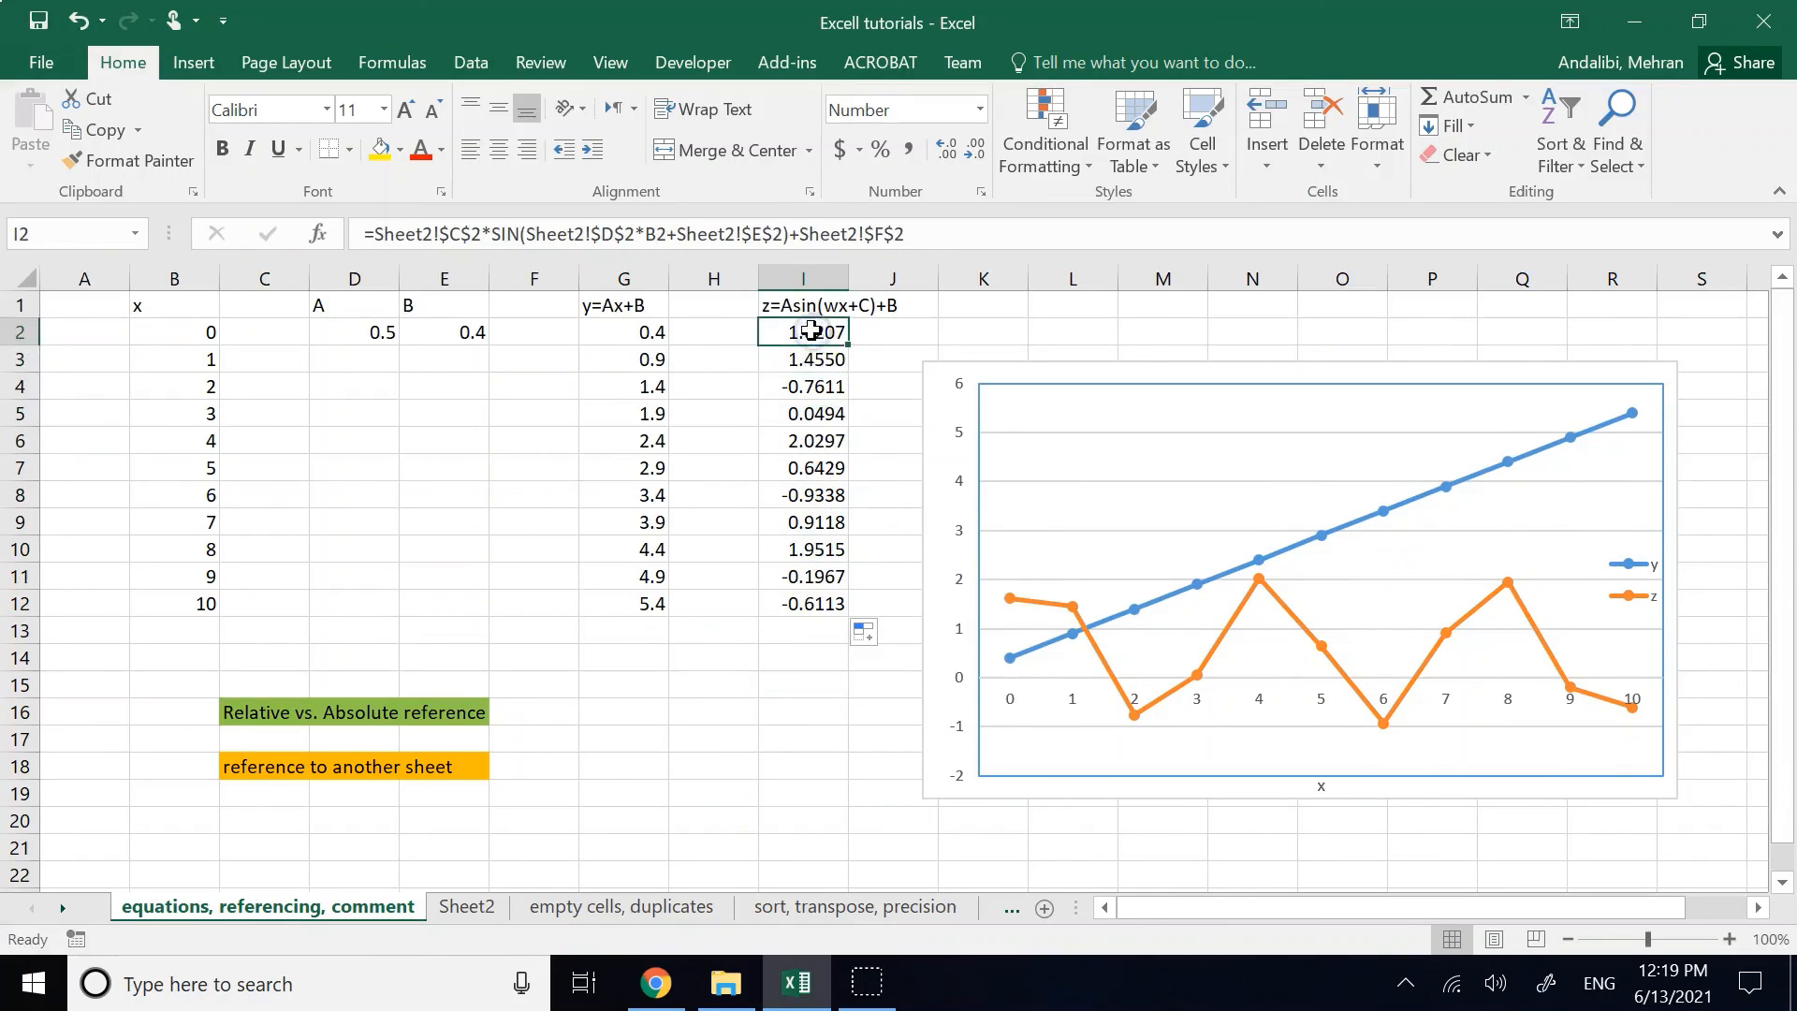
- Undo the fill of the z column and compare the I2 formula with those in I3 and I4
left_click(749, 709)
key("ctrl+z")
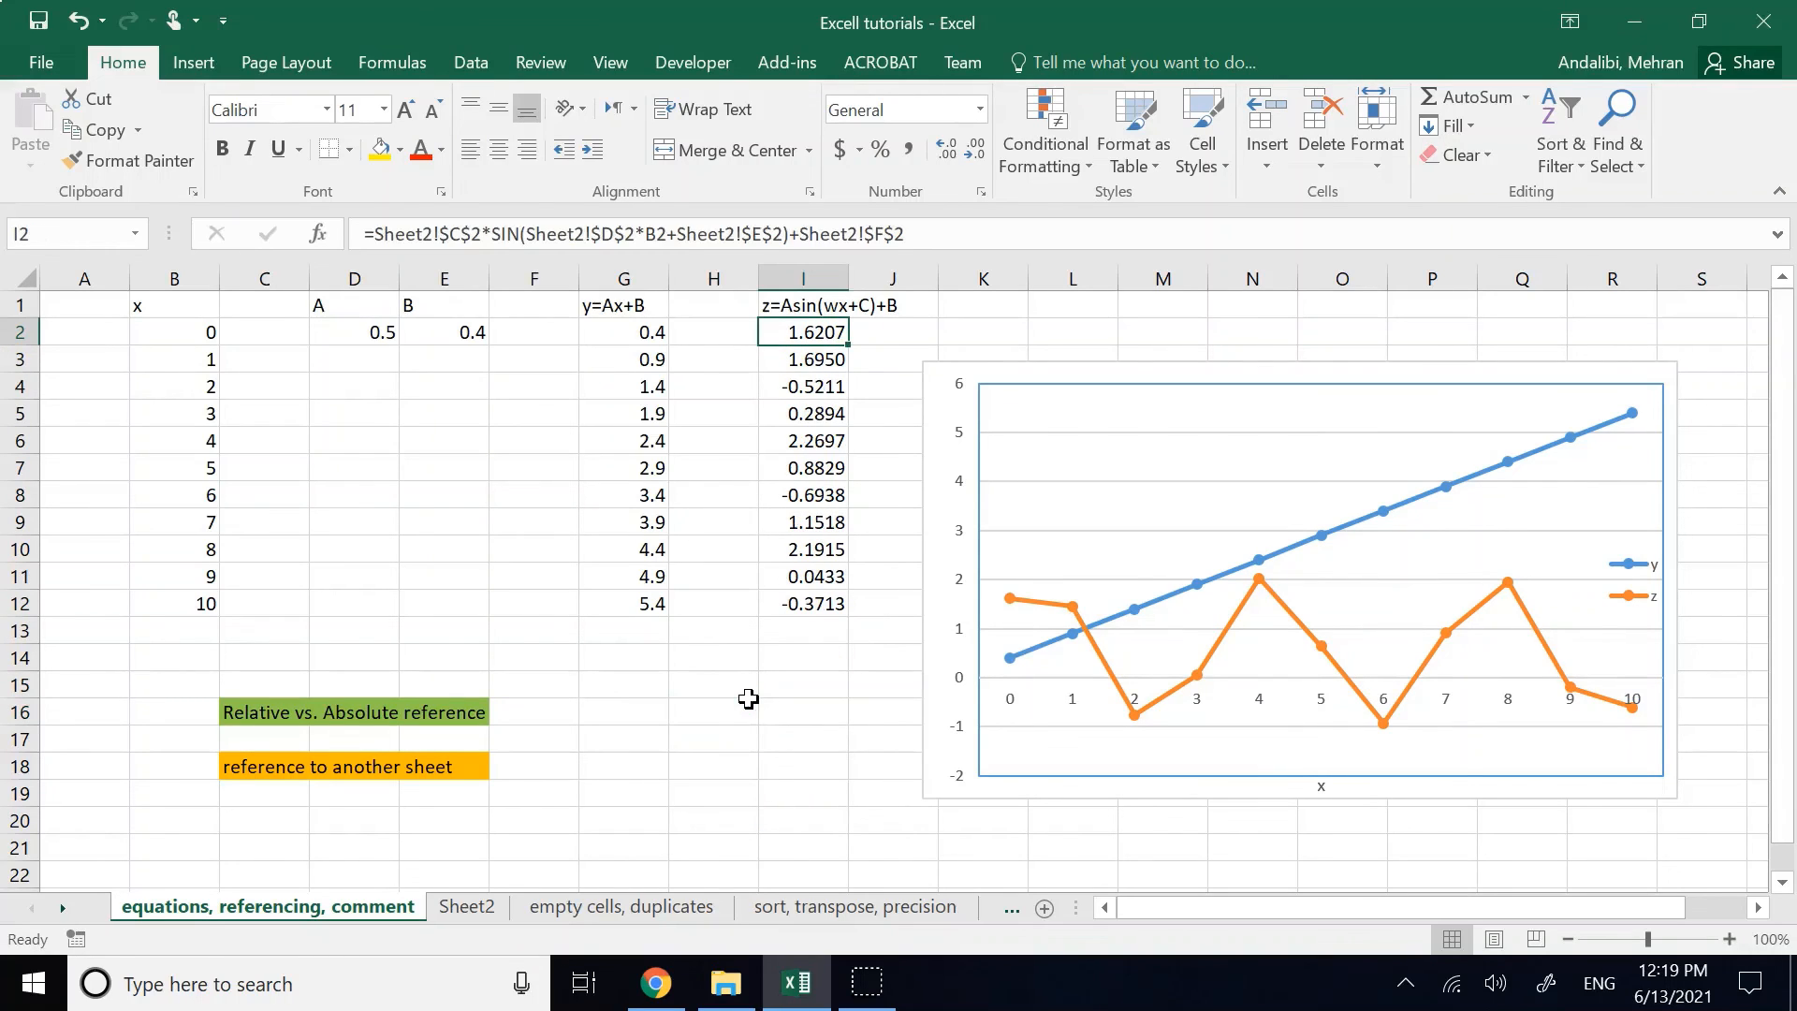
left_click(817, 391)
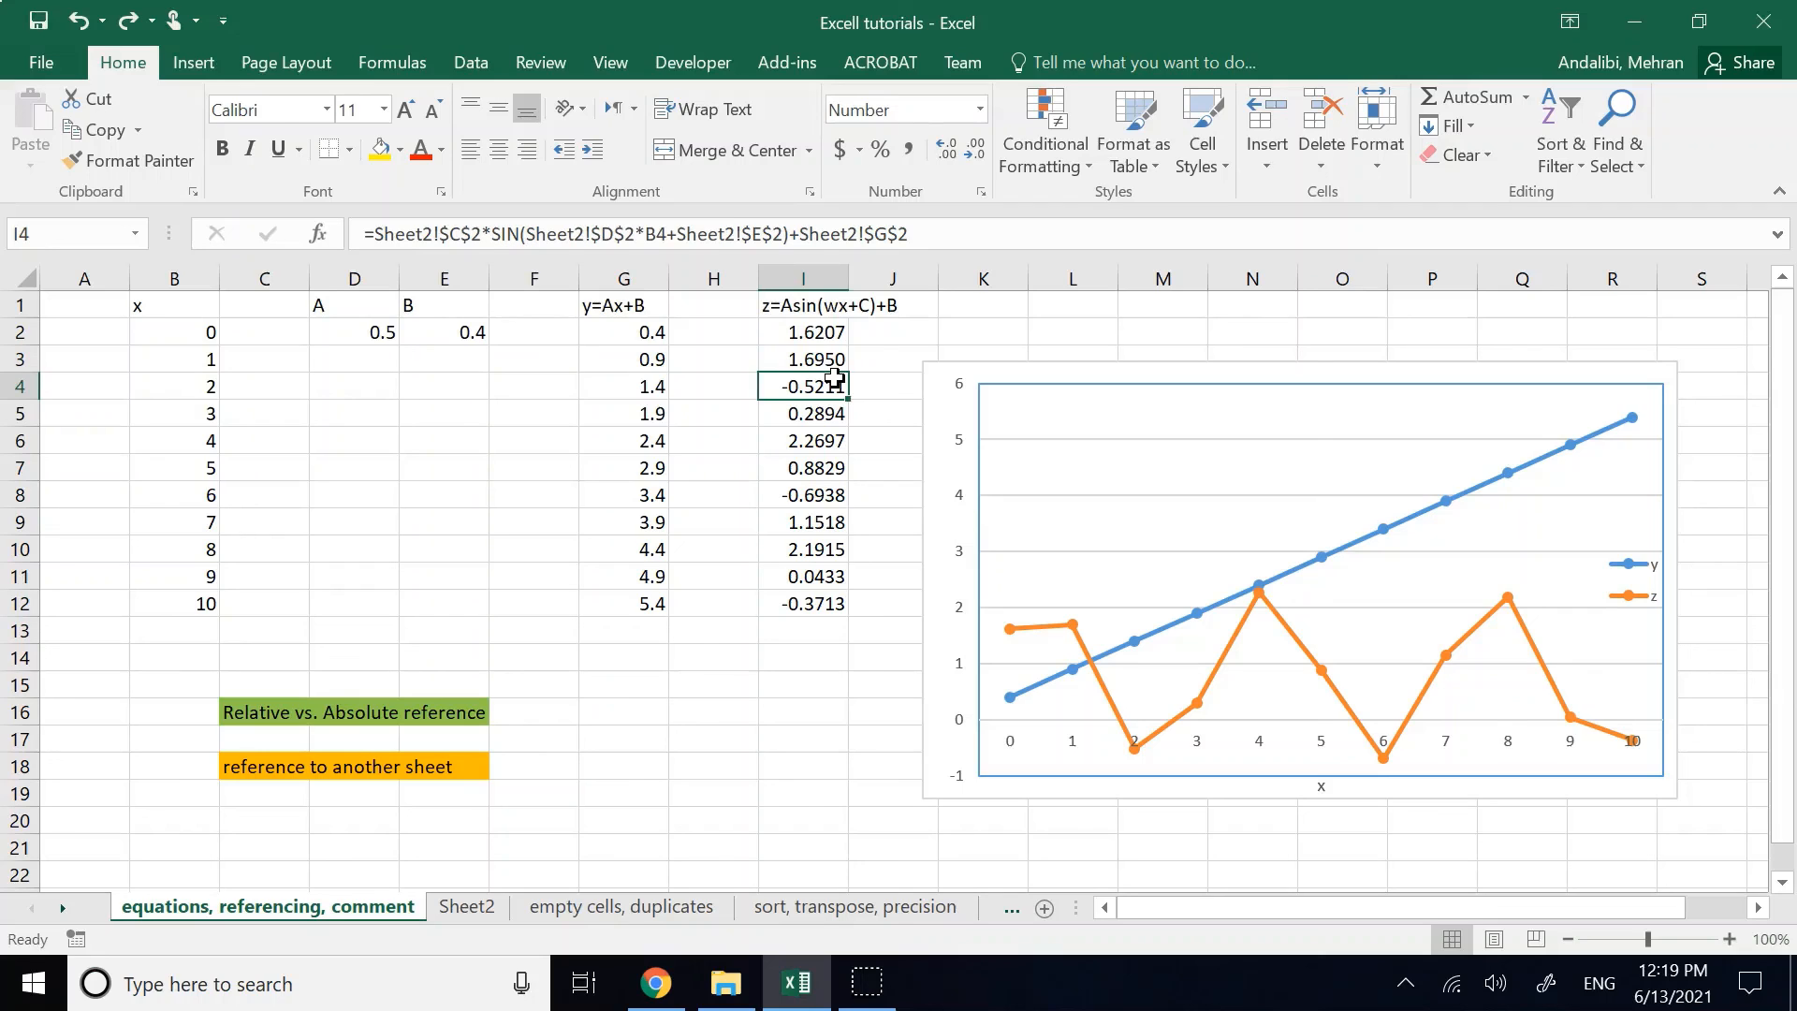
left_click(812, 333)
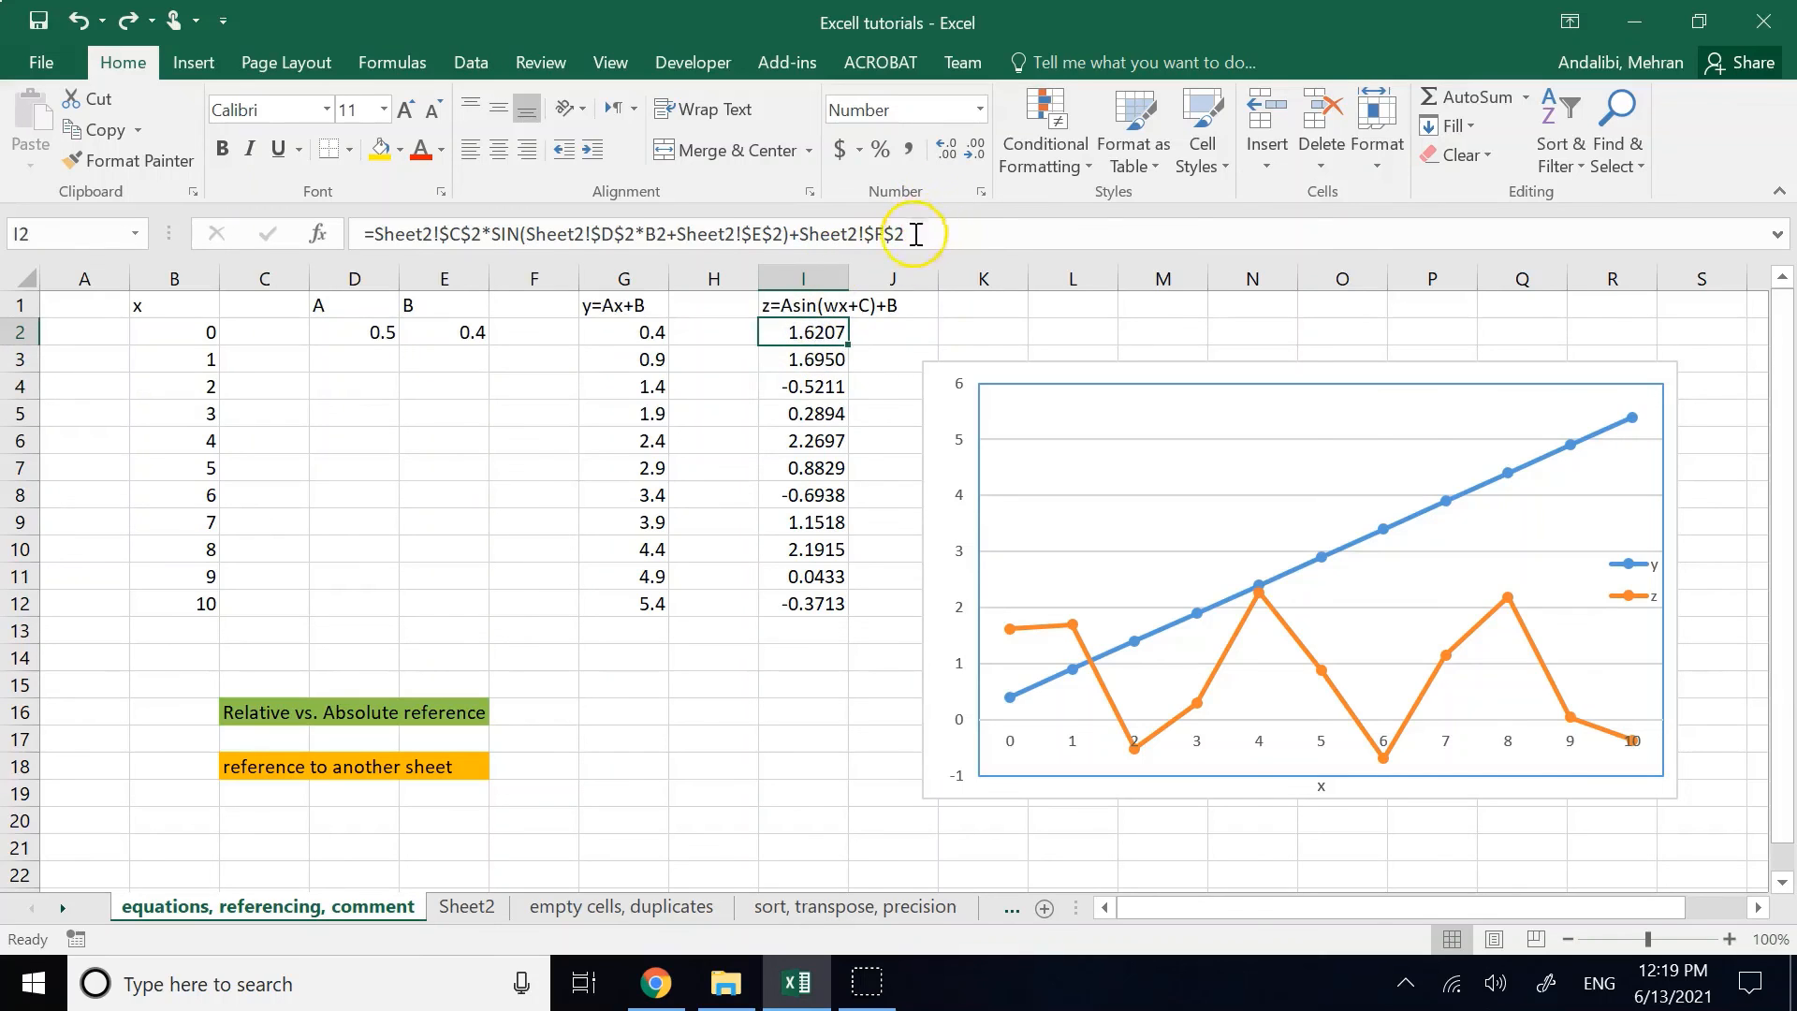
left_click(814, 353)
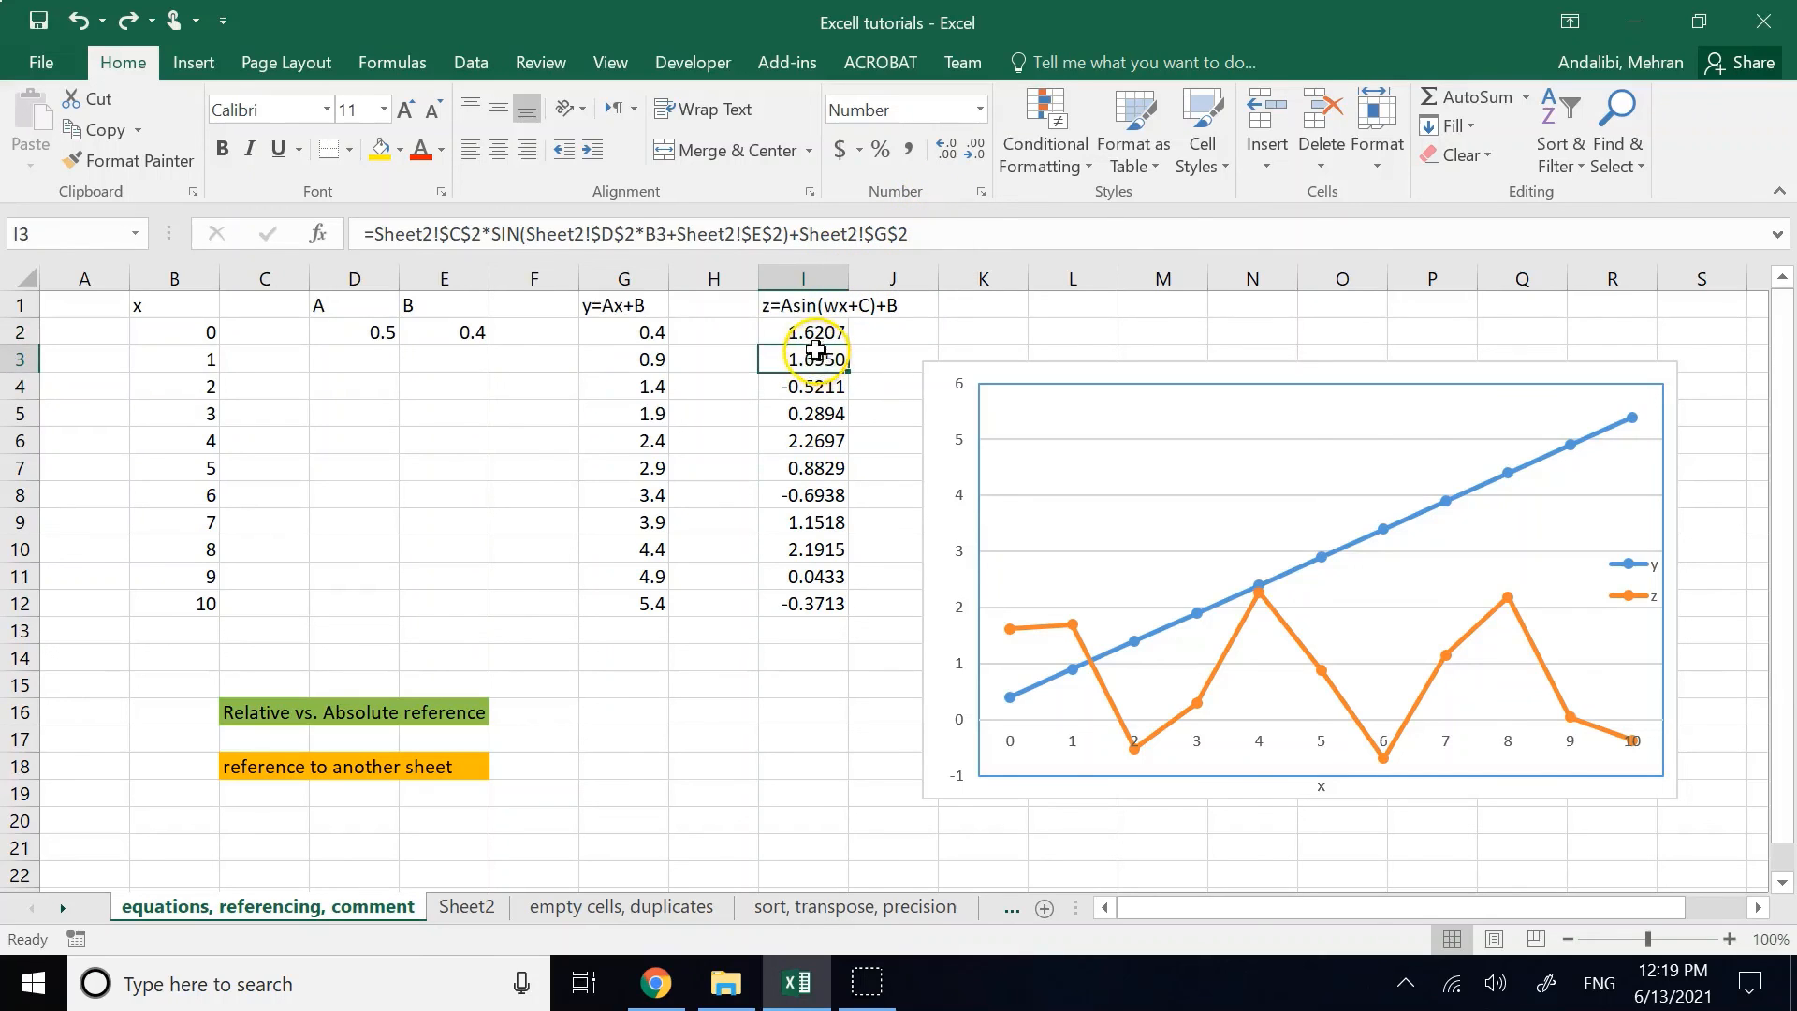
left_click(813, 334)
left_click(940, 234)
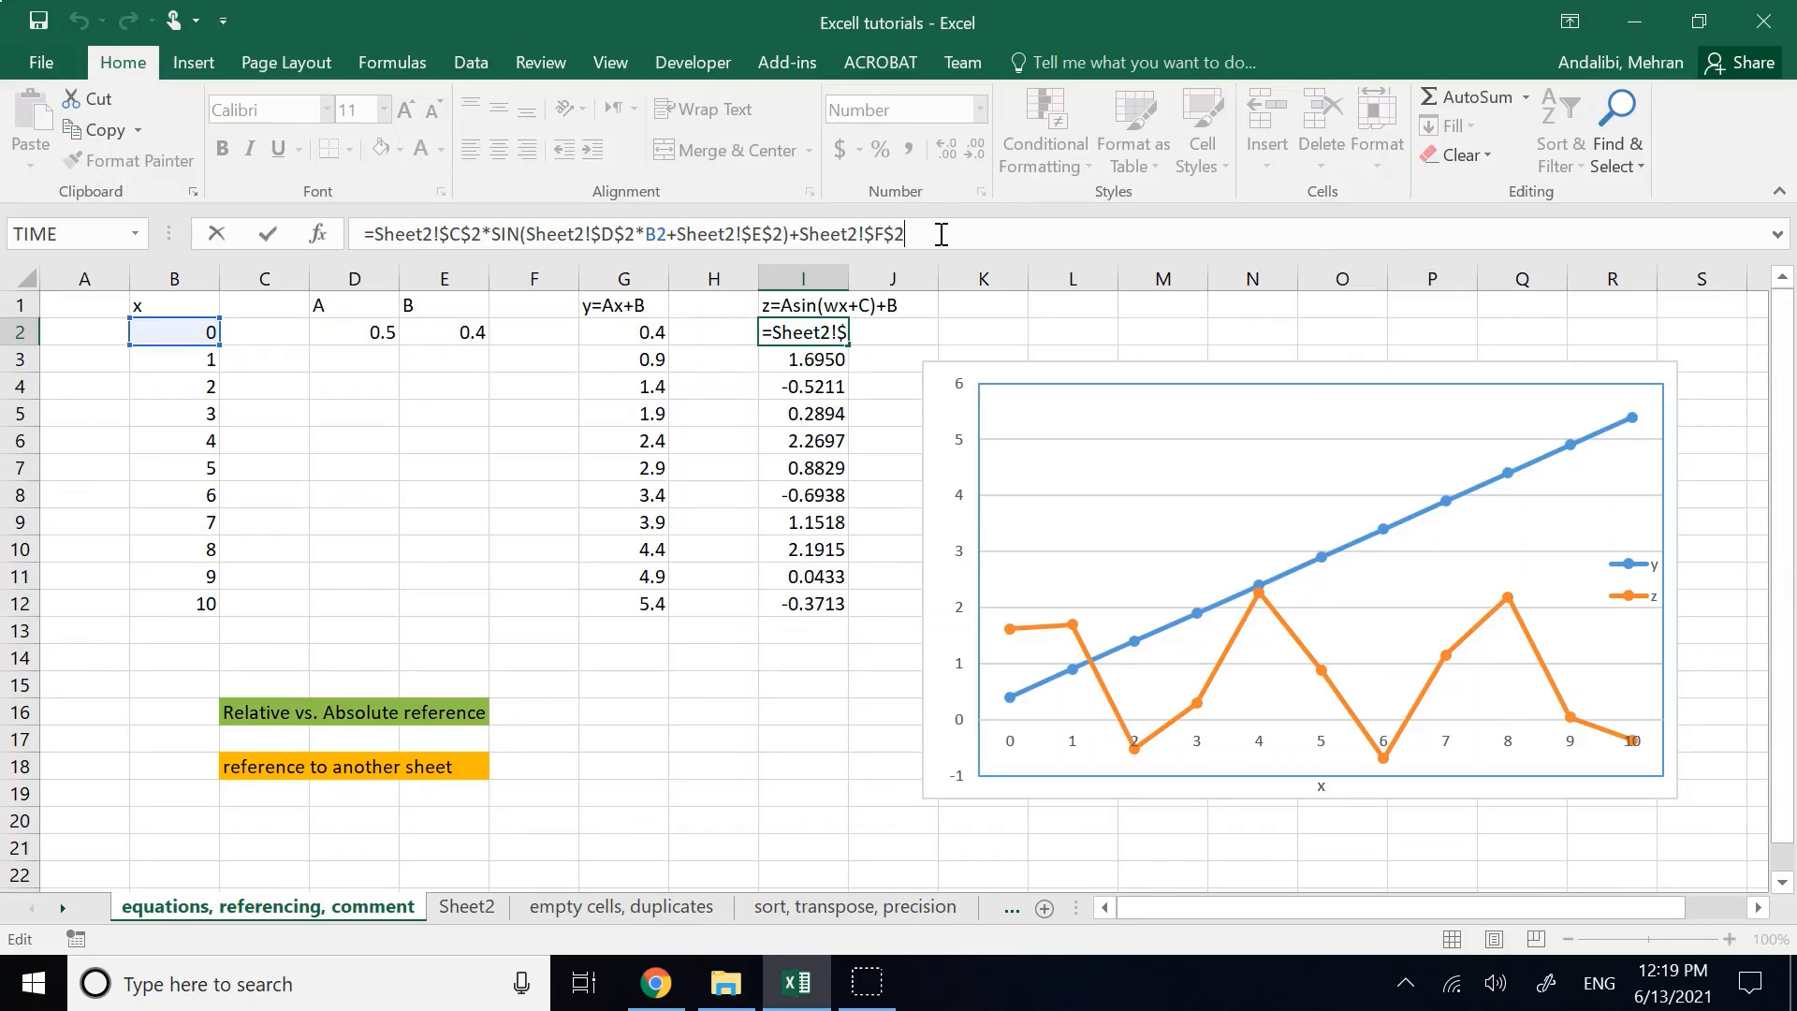
key("Return")
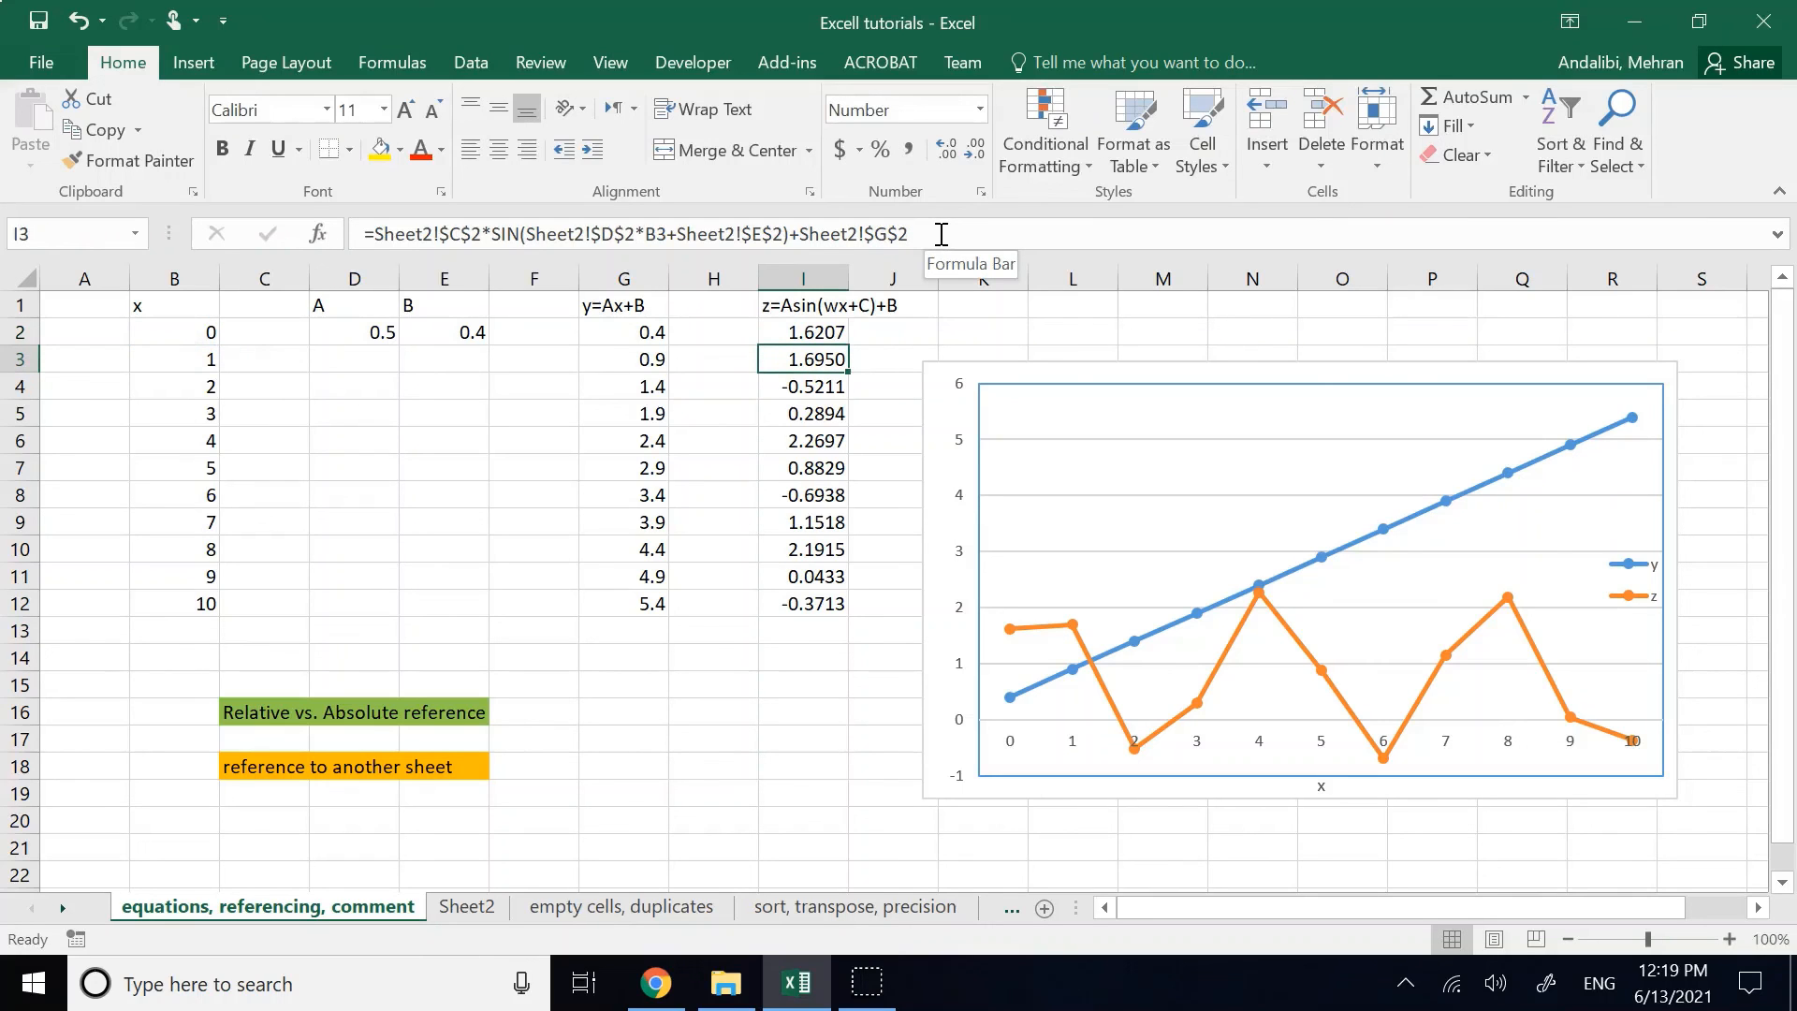
- Copy the I2 z formula with its Sheet2!$F$2 reference down through I12
left_click(793, 332)
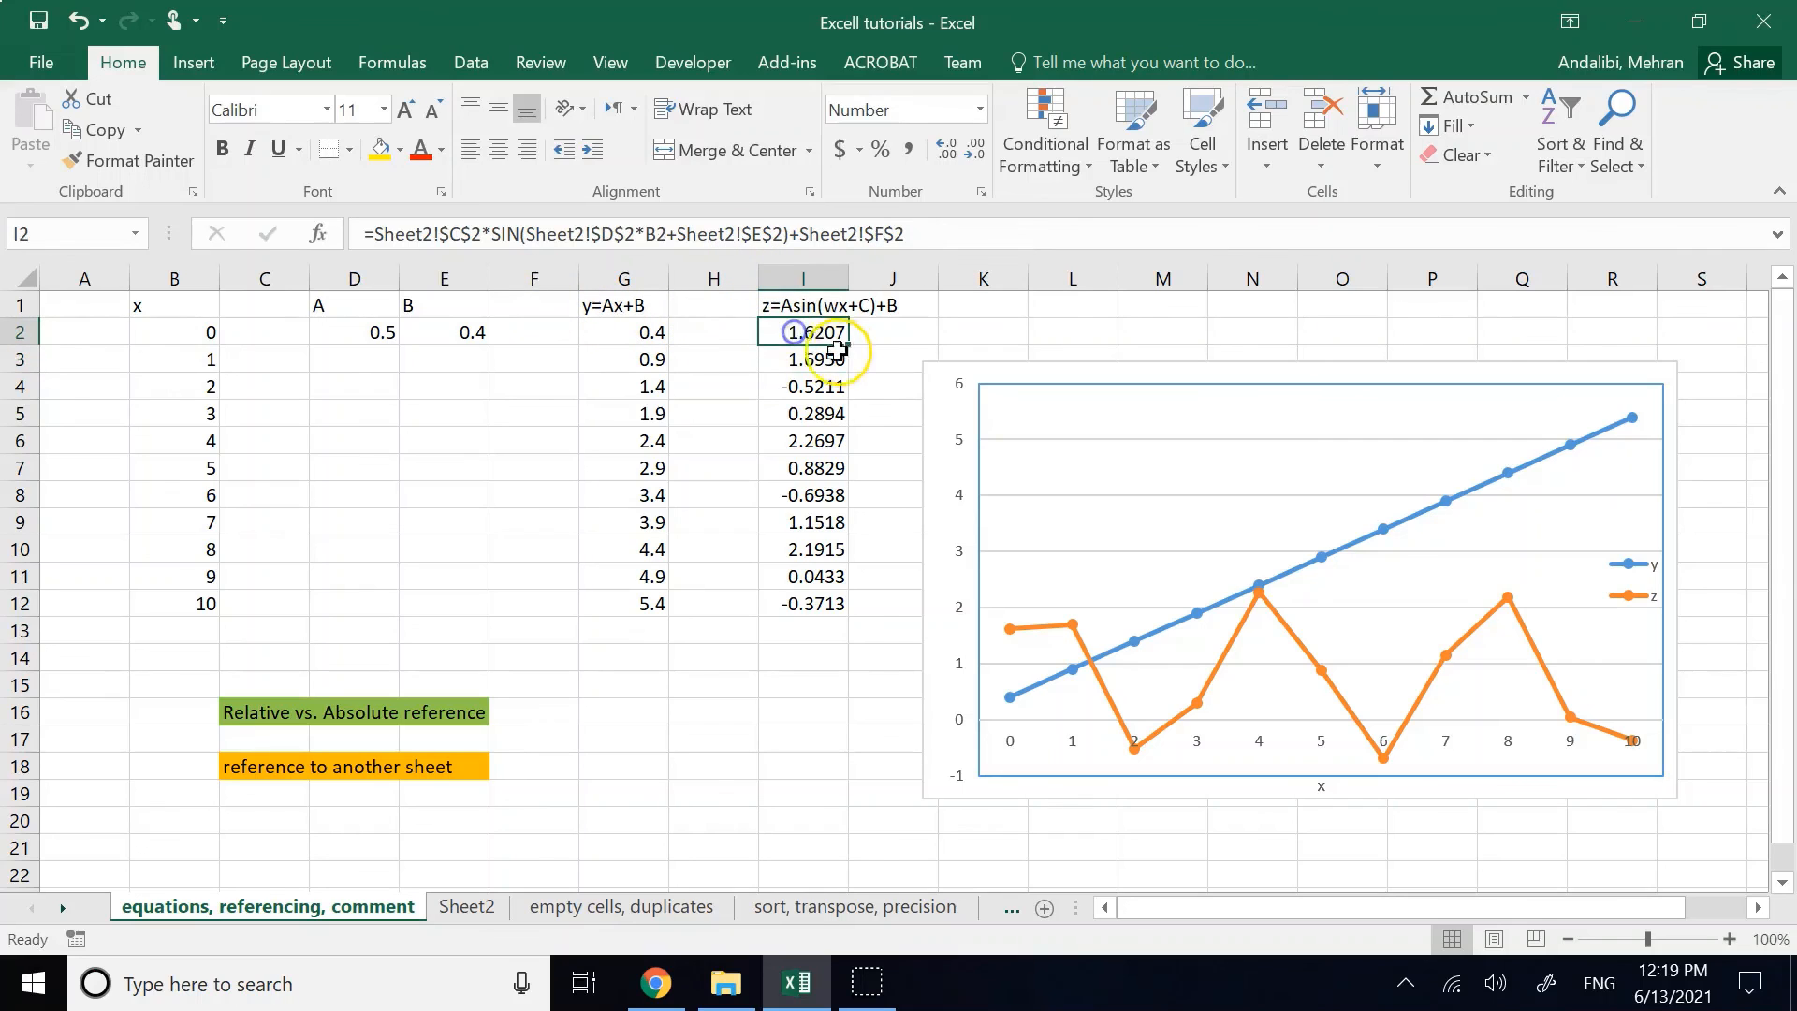
left_click_drag(848, 352, 847, 613)
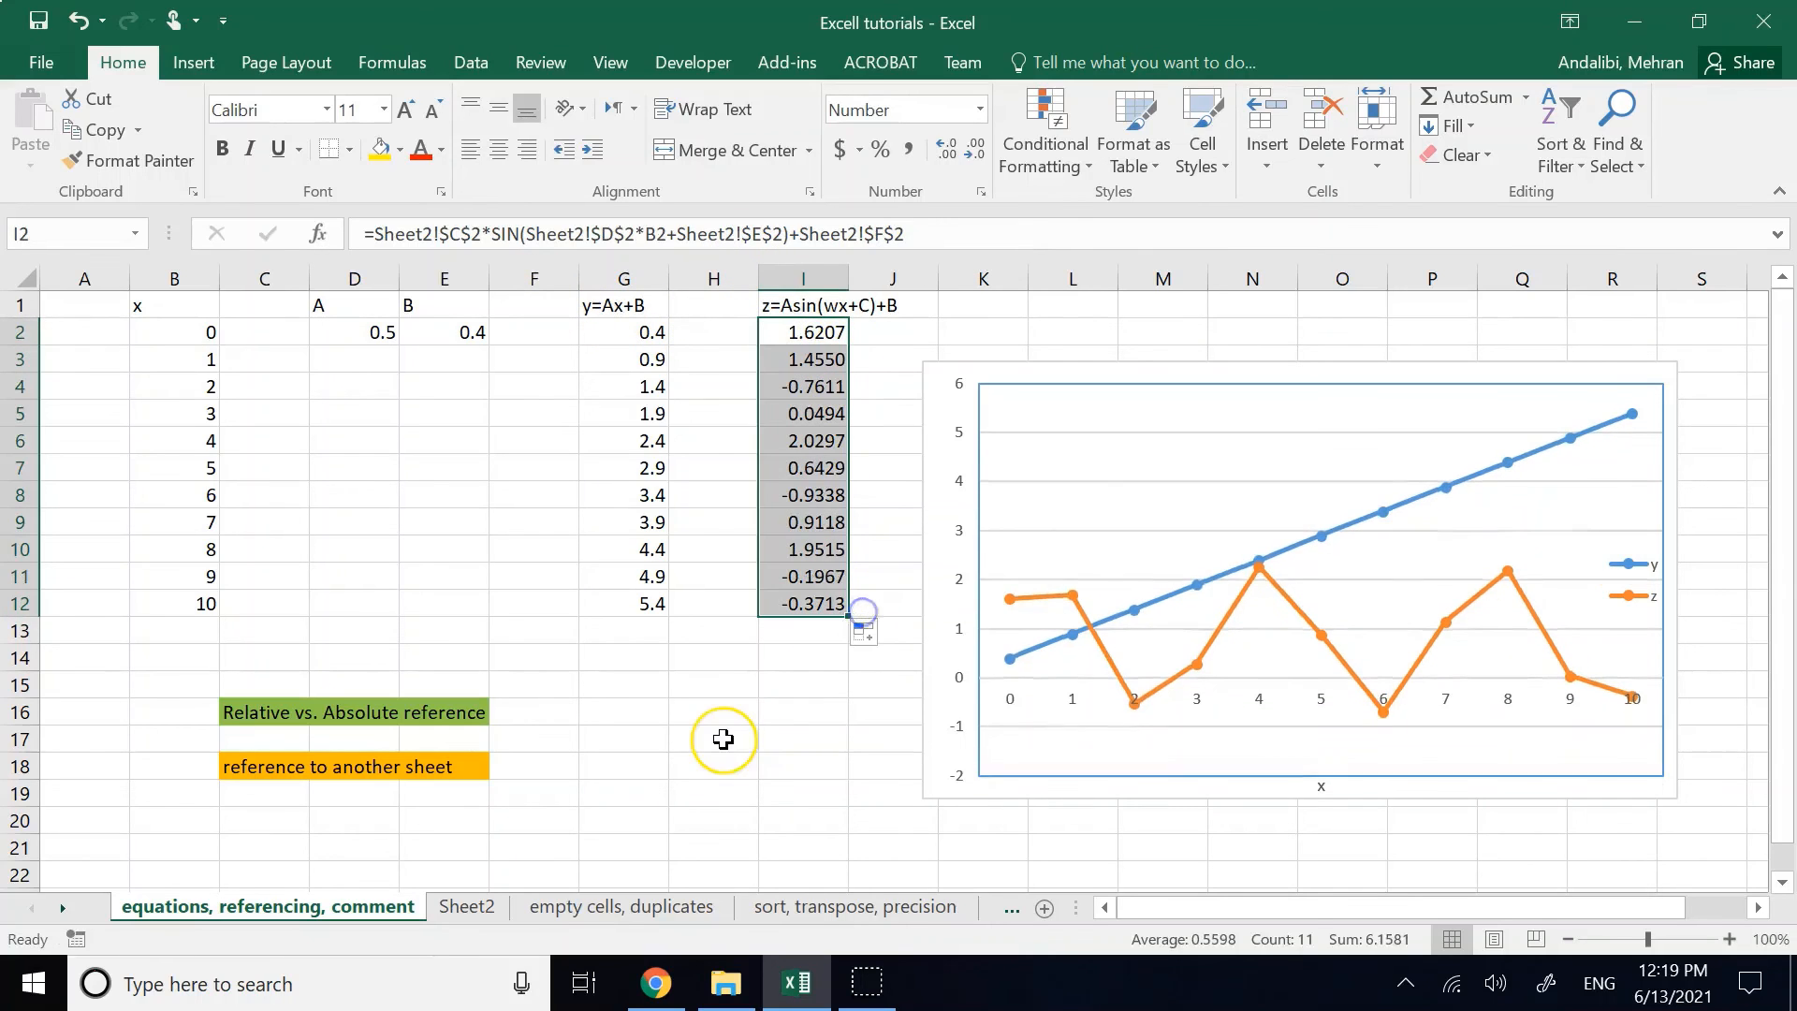
left_click(724, 739)
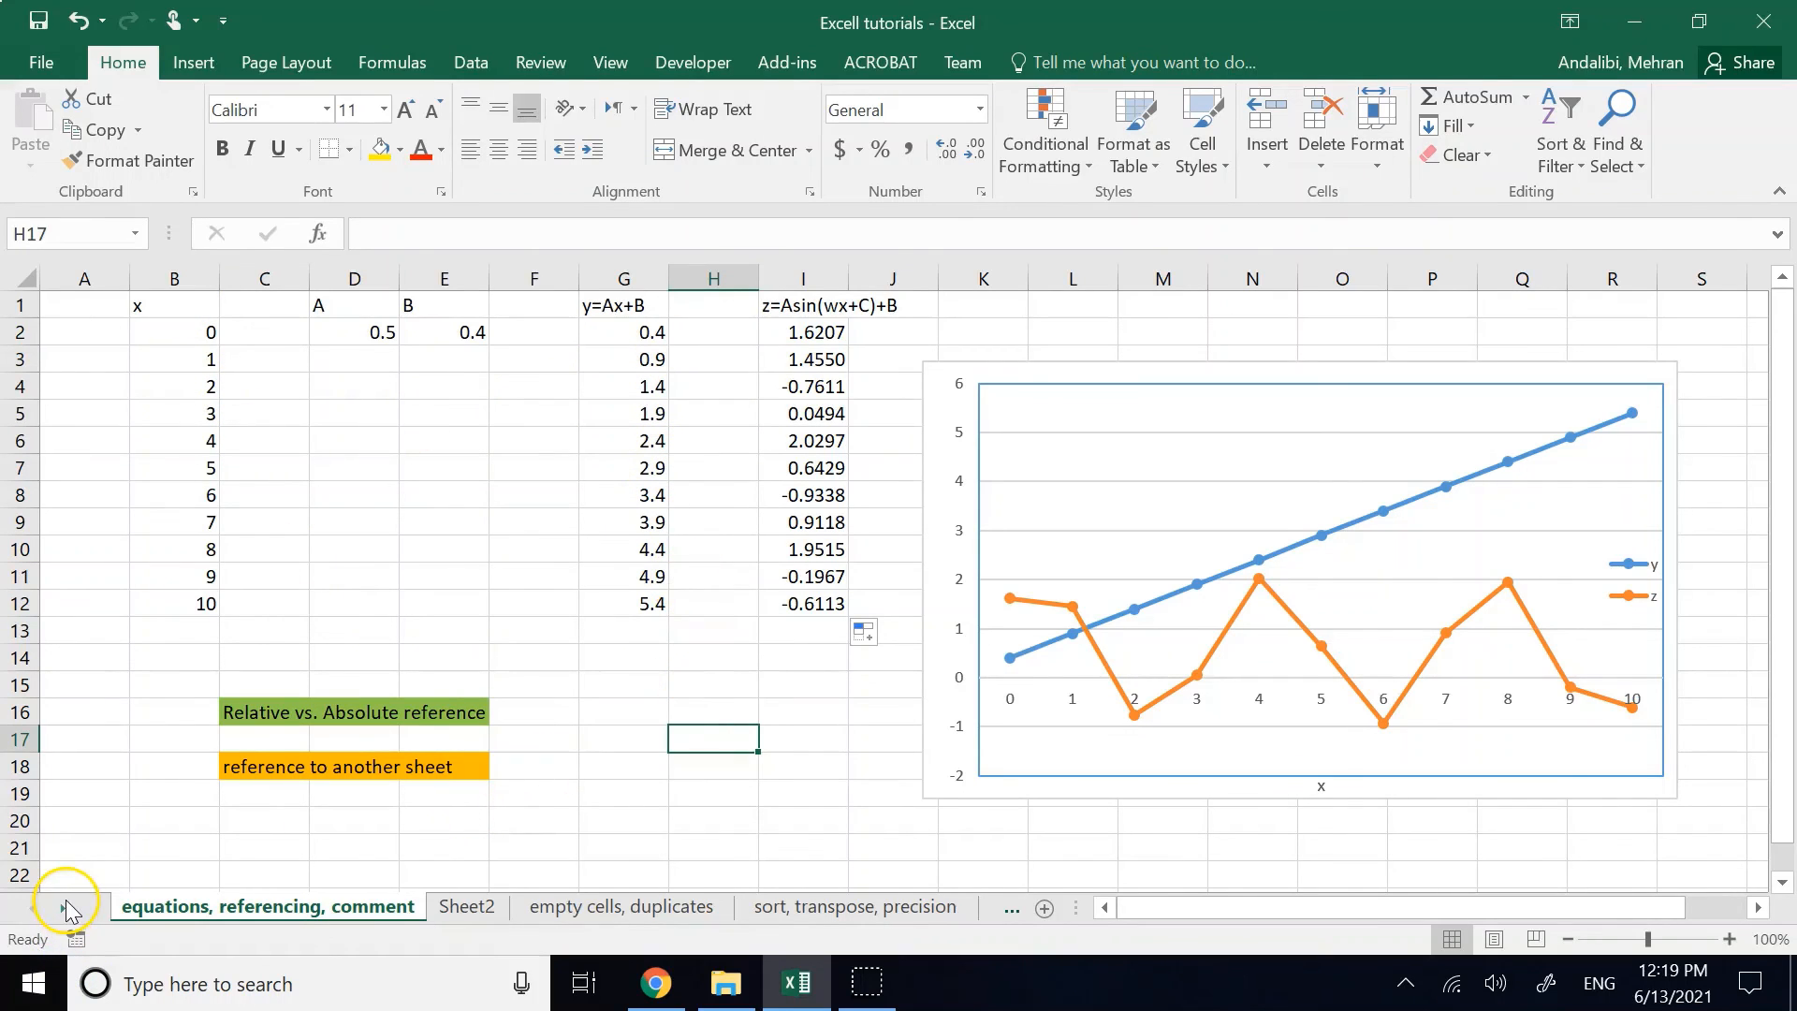
- View the functions sheet from its first columns, then return to the equations, referencing, comment sheet
left_click(65, 907)
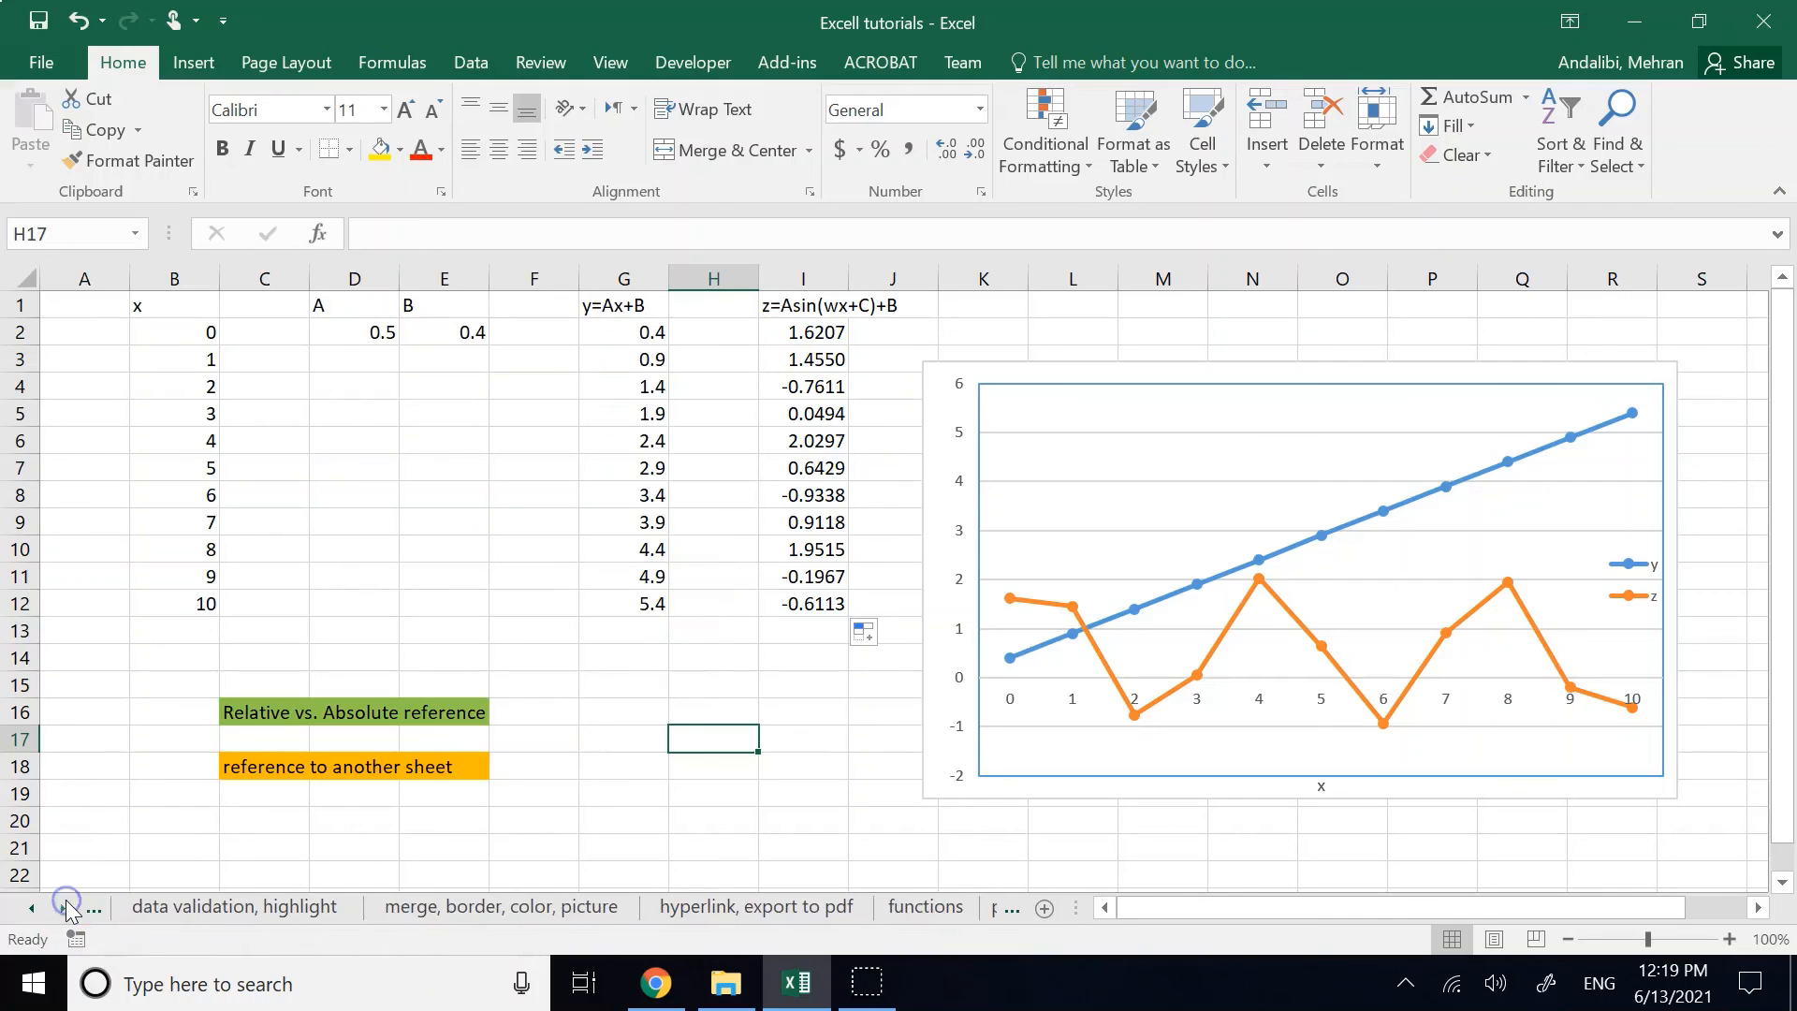
left_click(926, 907)
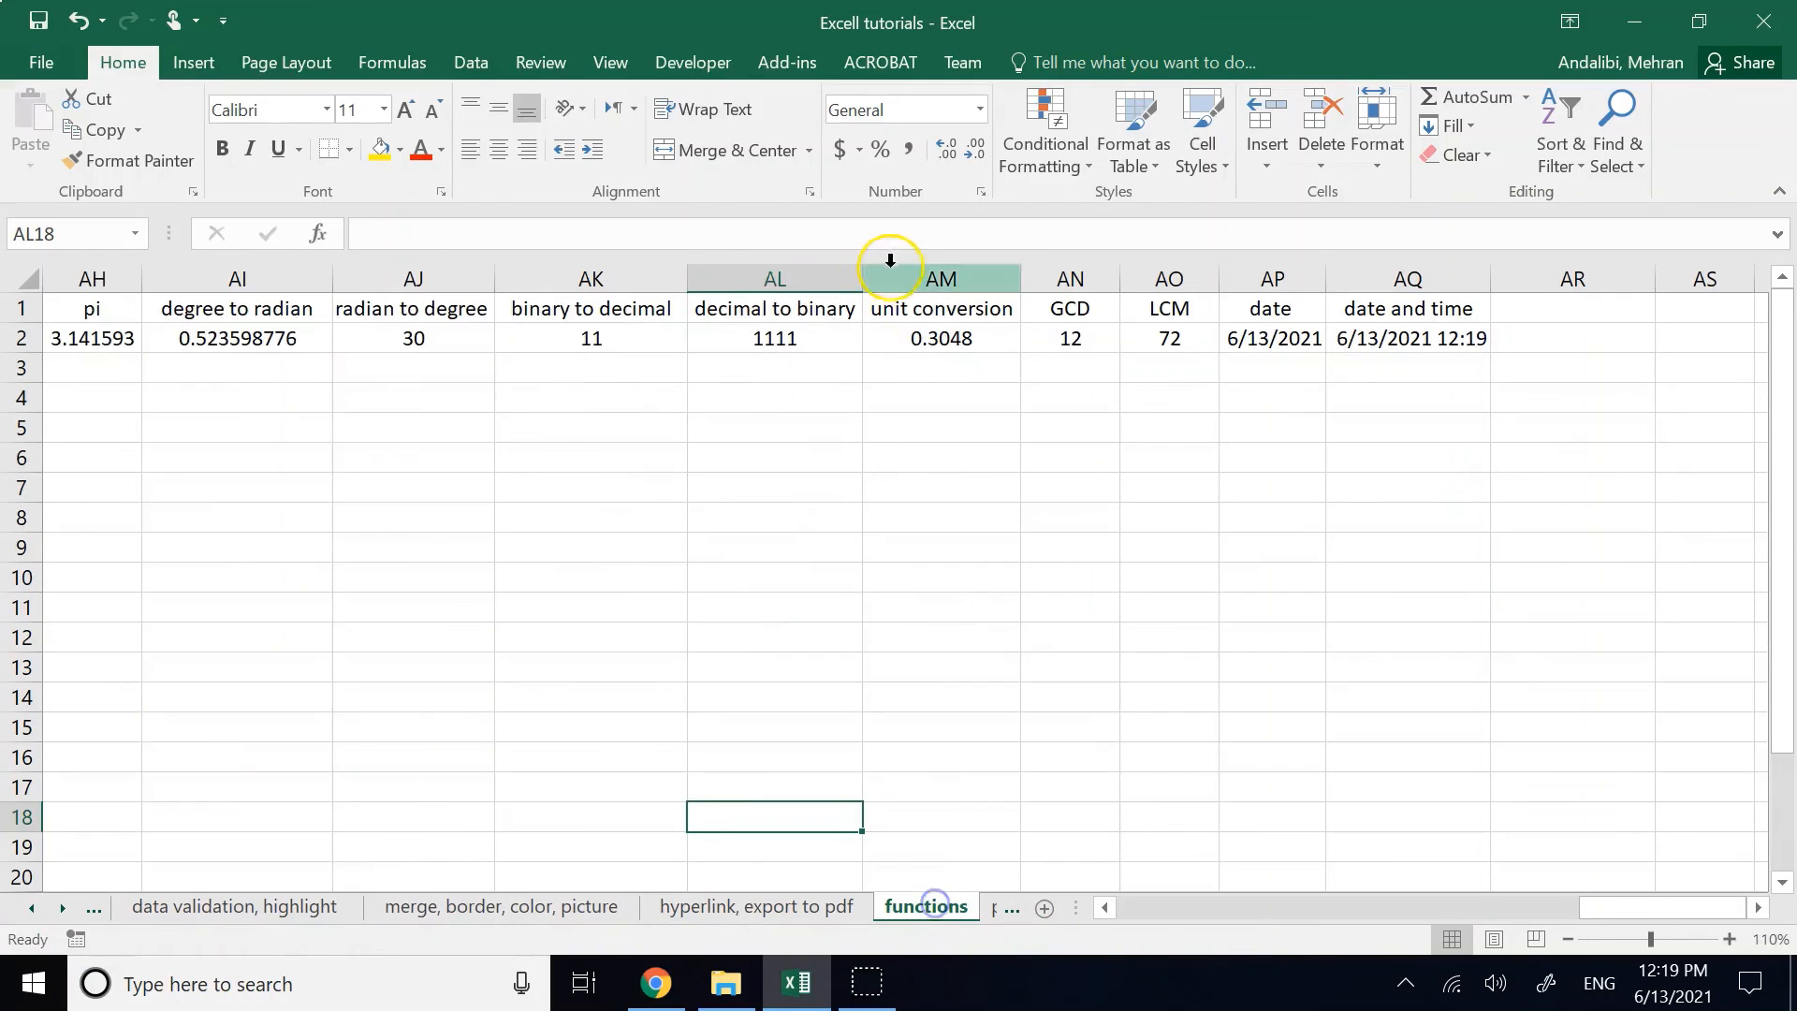
left_click_drag(1597, 923, 969, 913)
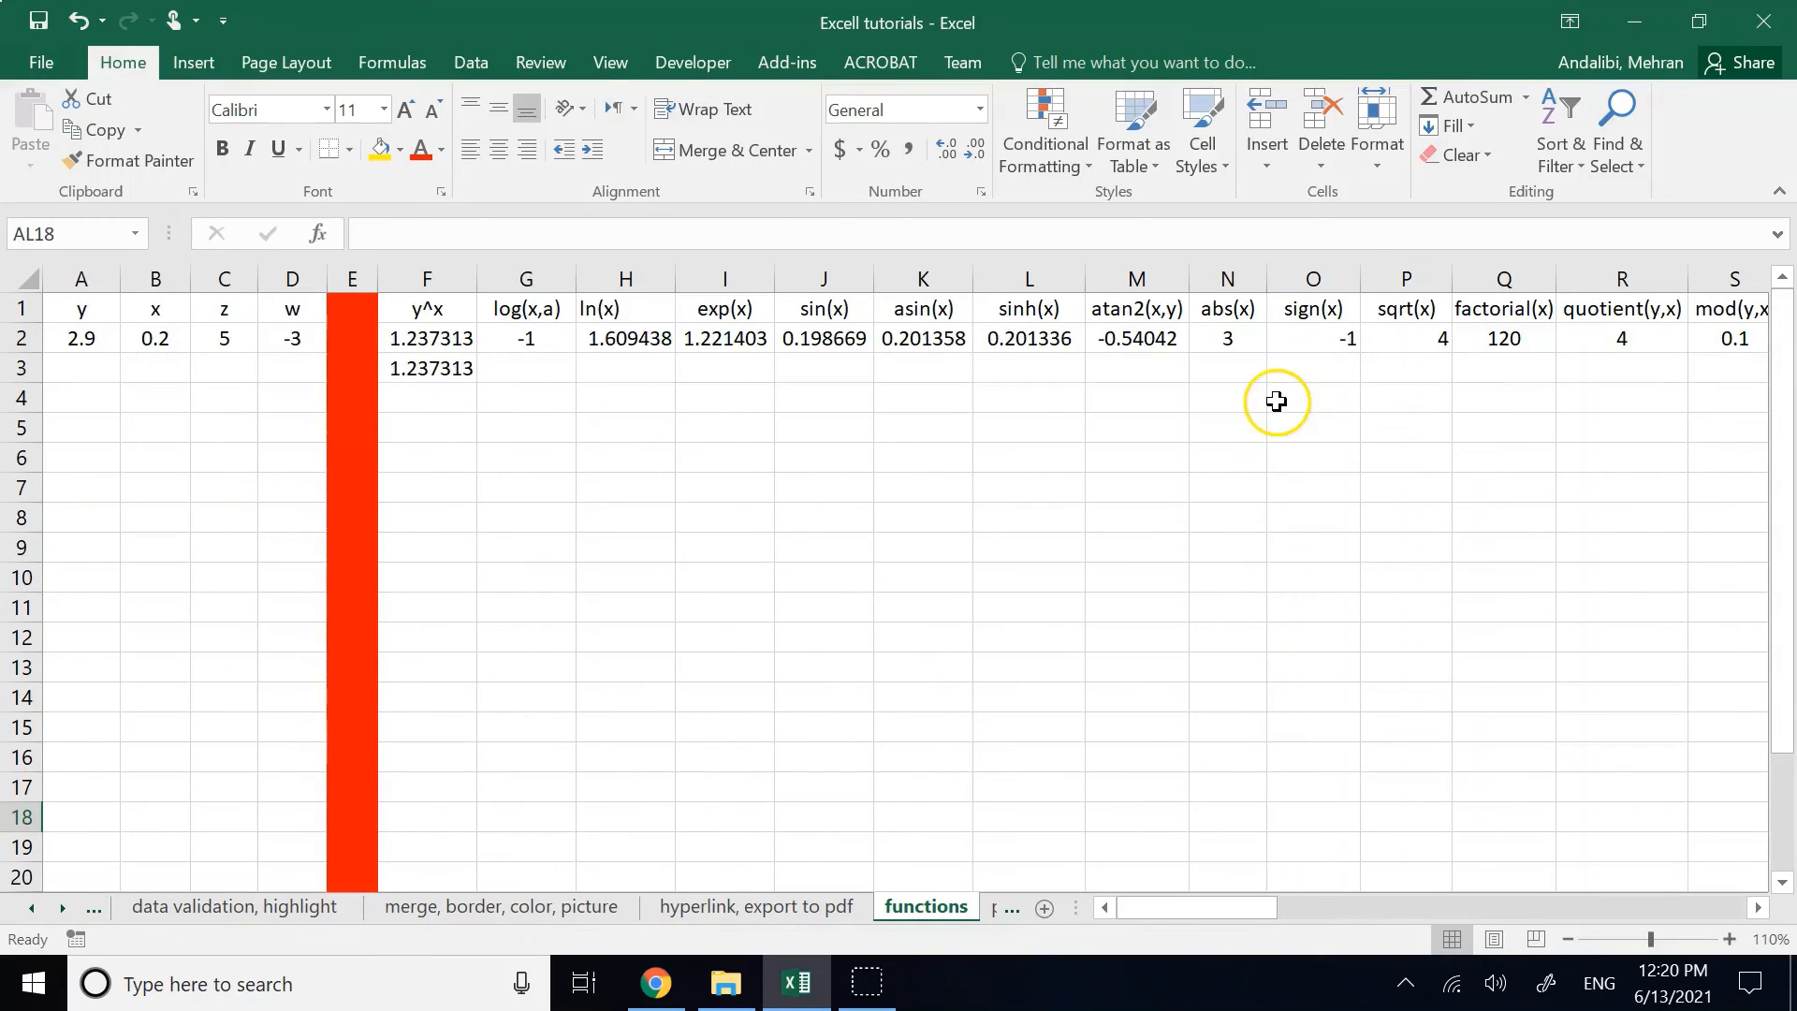
left_click(38, 908)
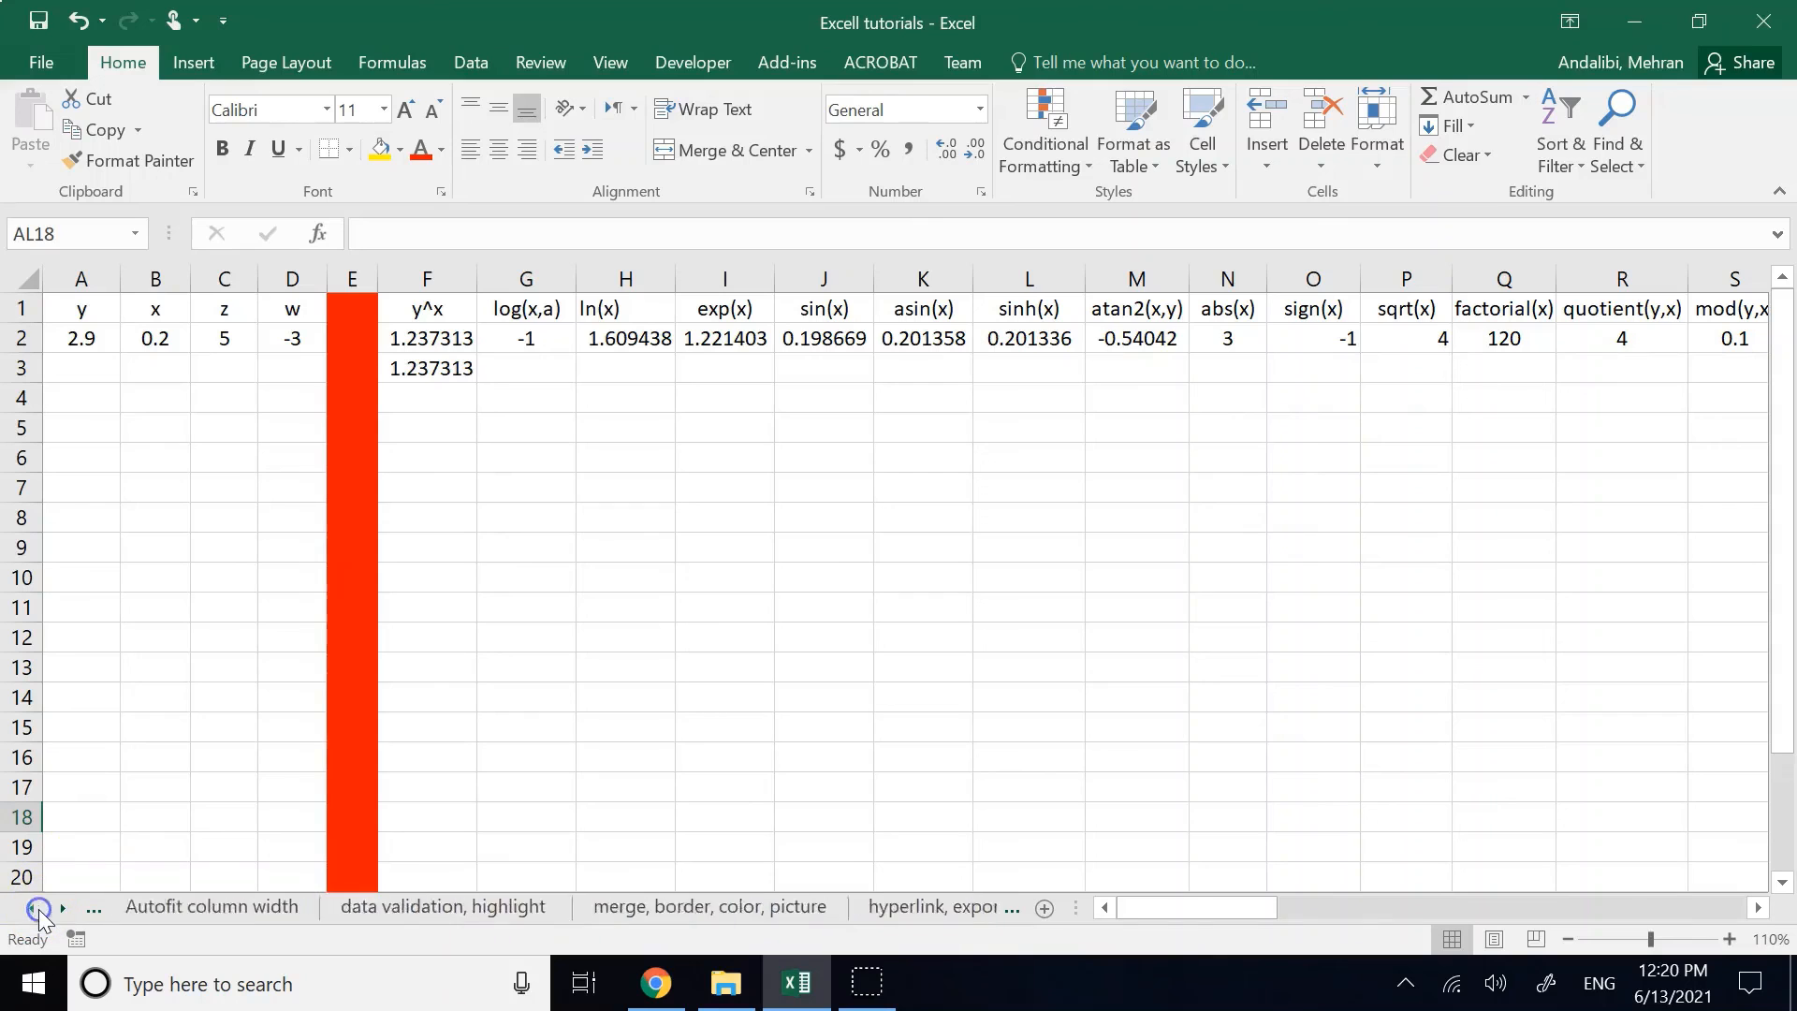
left_click(148, 900)
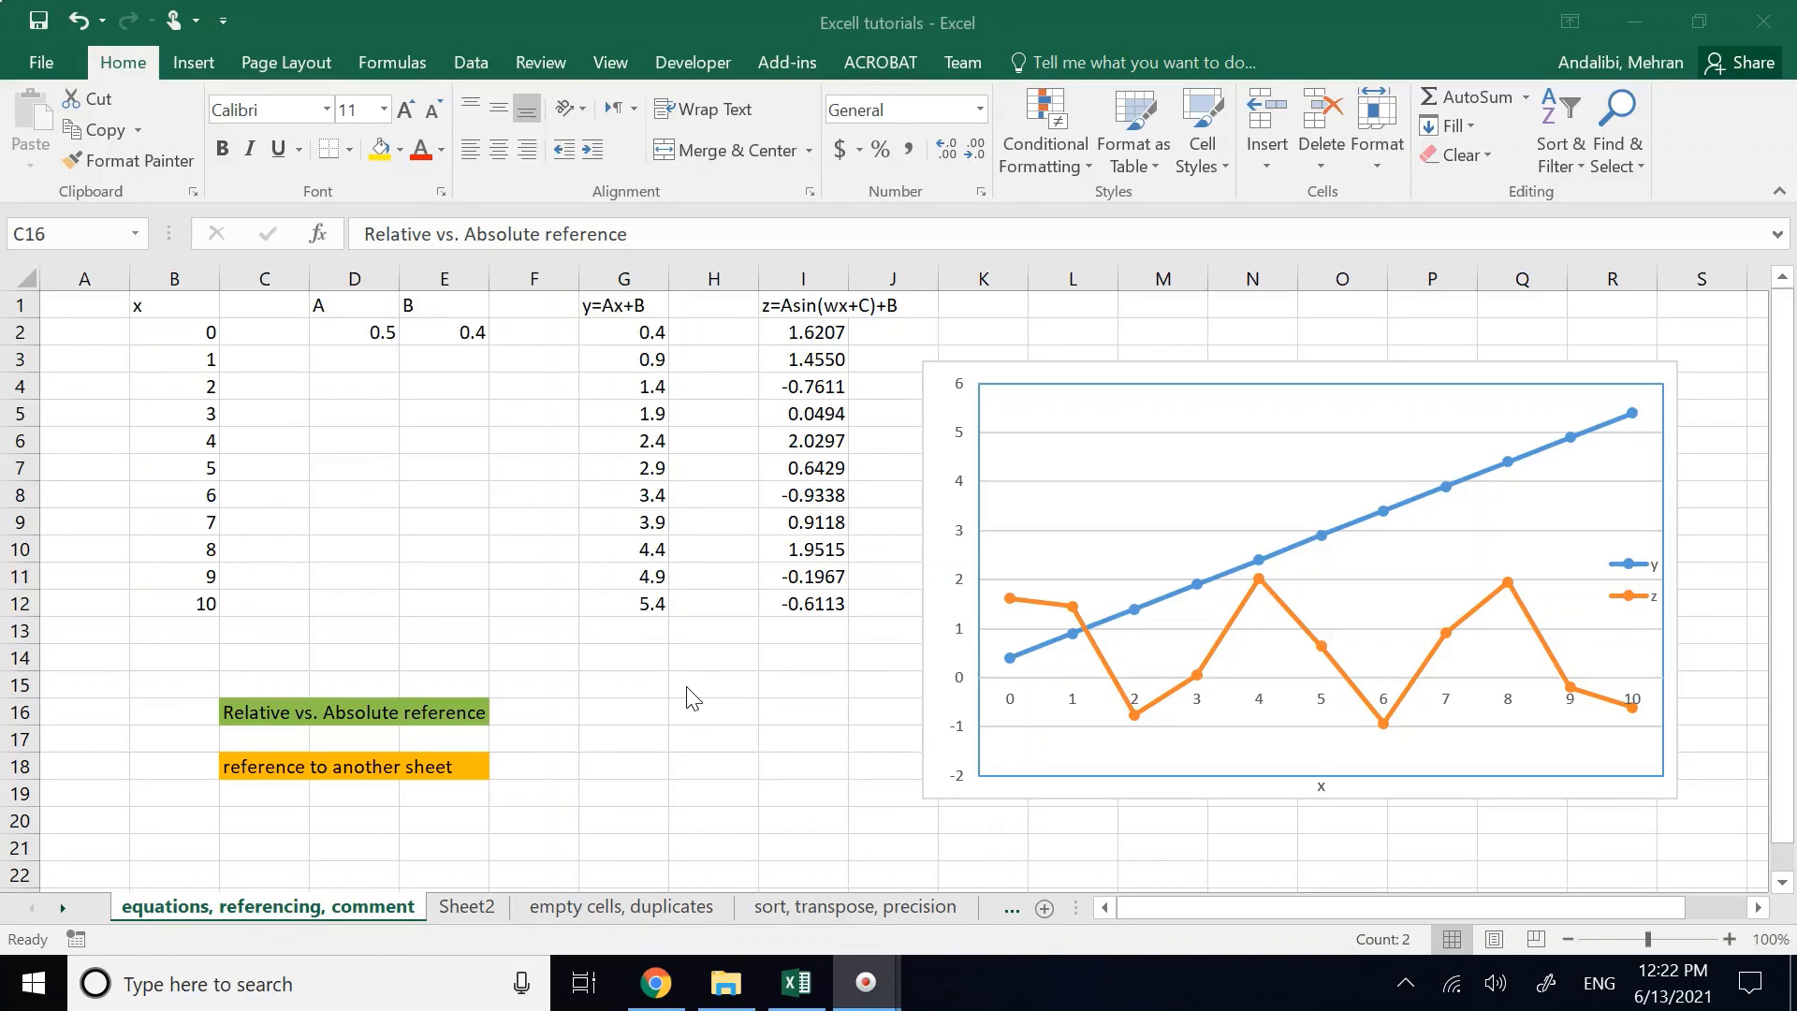
left_click(375, 333)
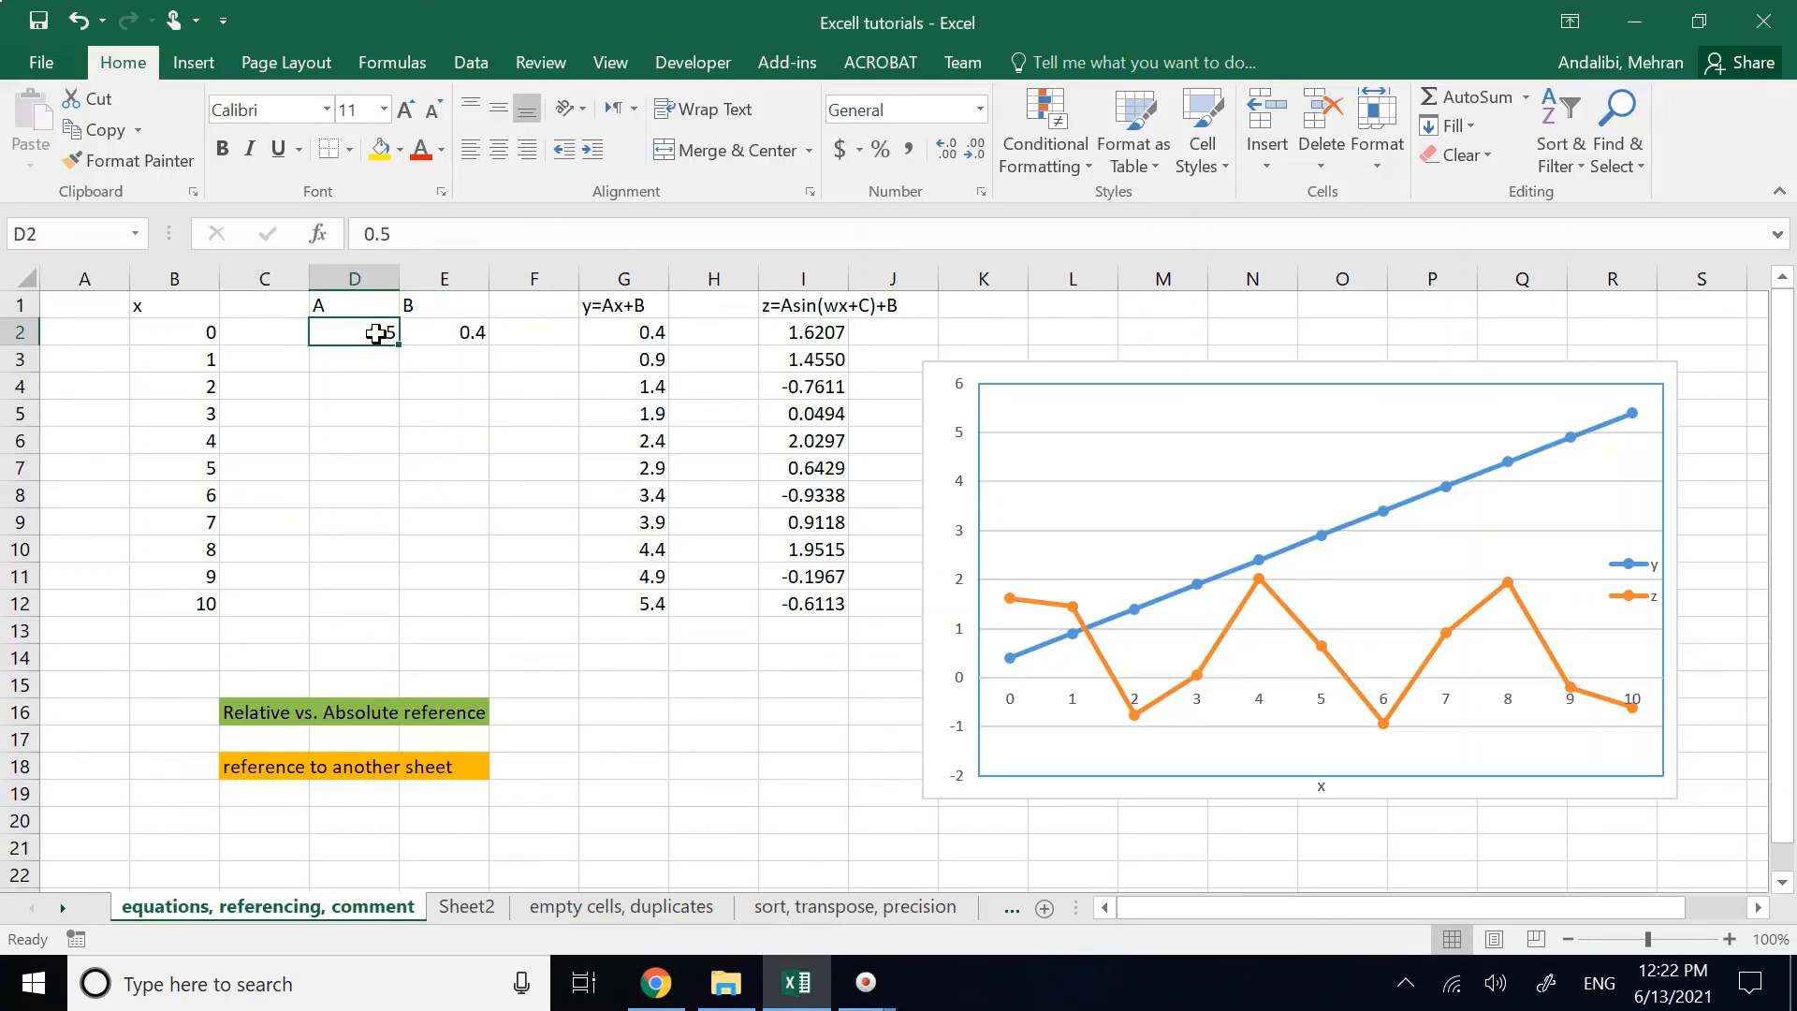
left_click(448, 334)
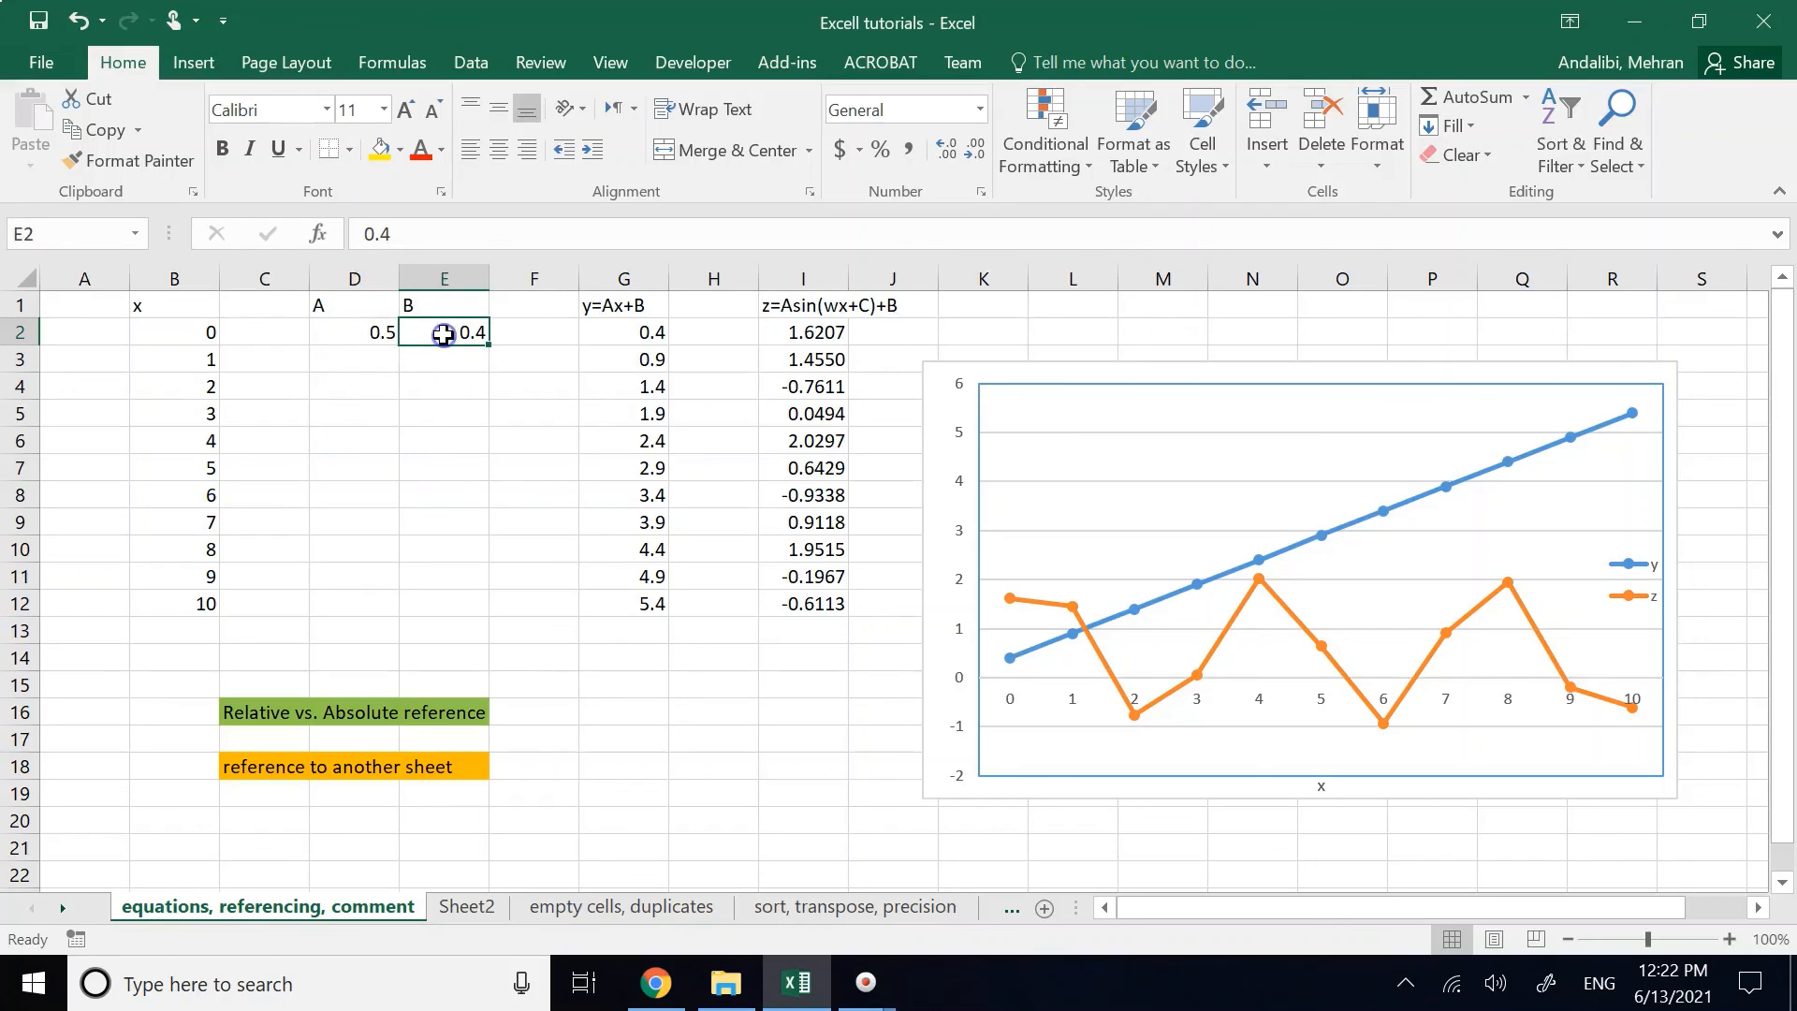
left_click(361, 343)
left_click(421, 337)
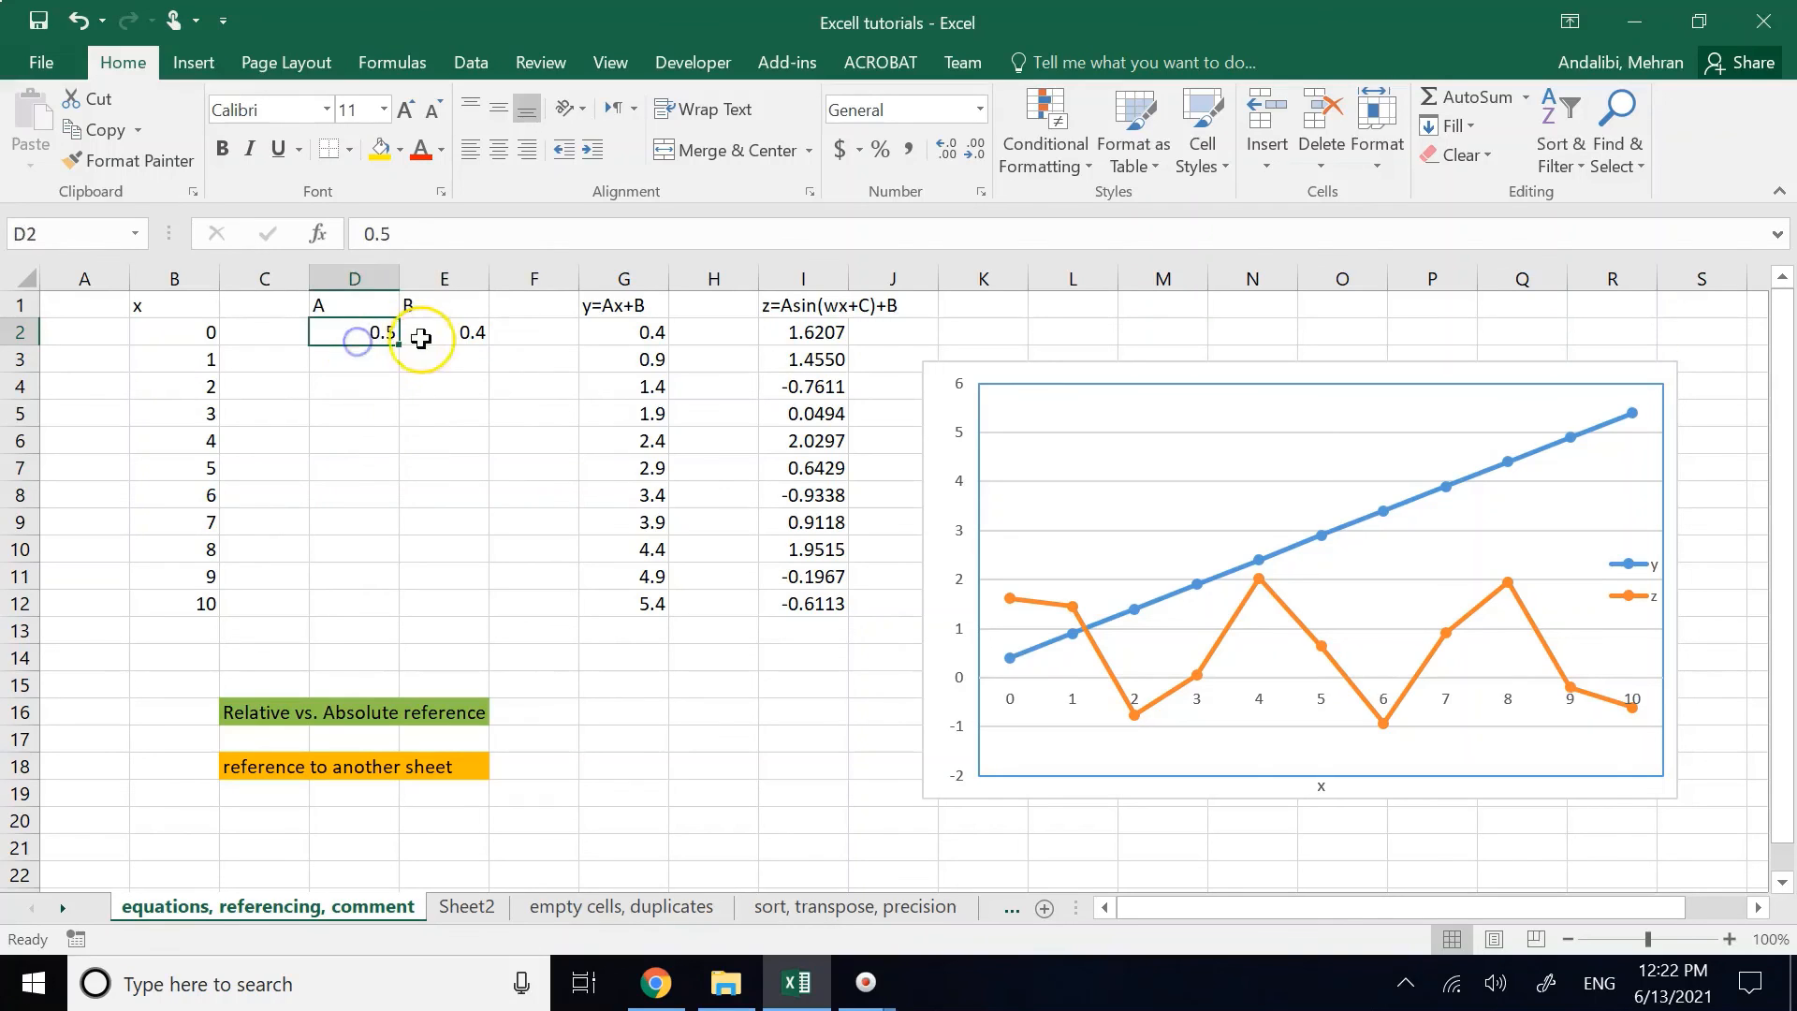
left_click(355, 335)
left_click(442, 342)
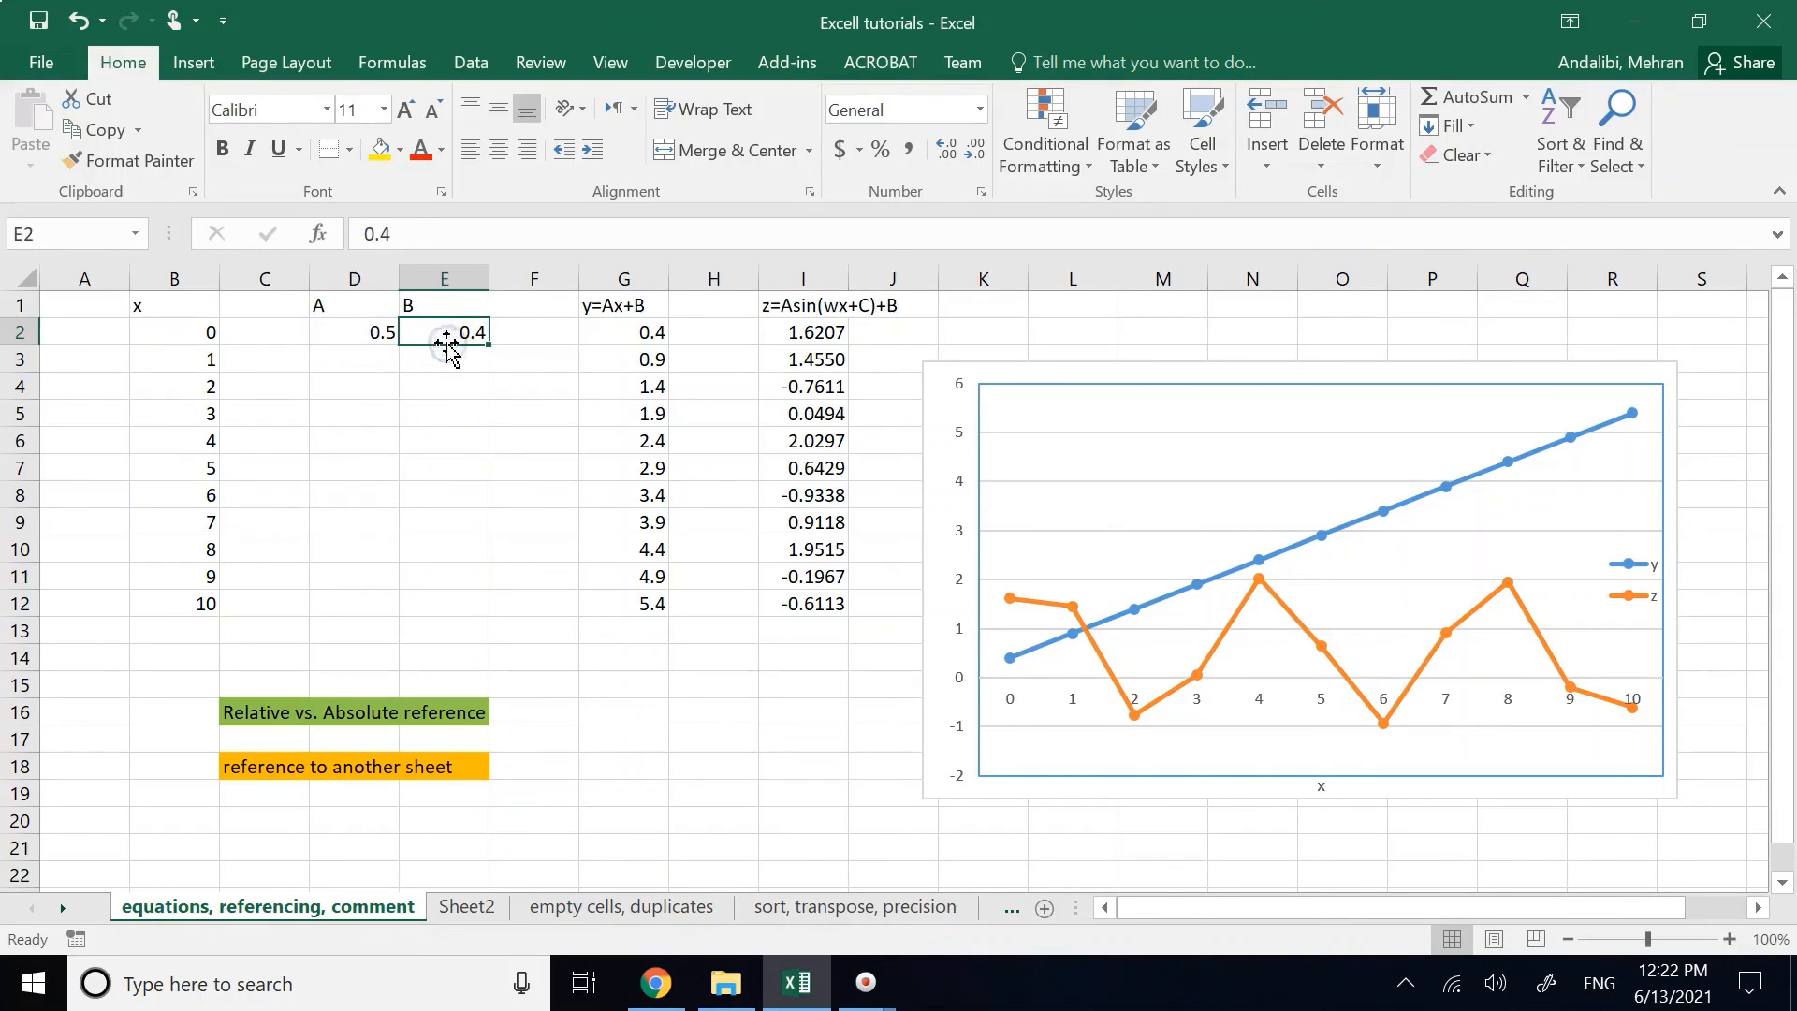
- Add a comment to the A value in cell D2 reading "slope, needs to be rechecked"
left_click(355, 336)
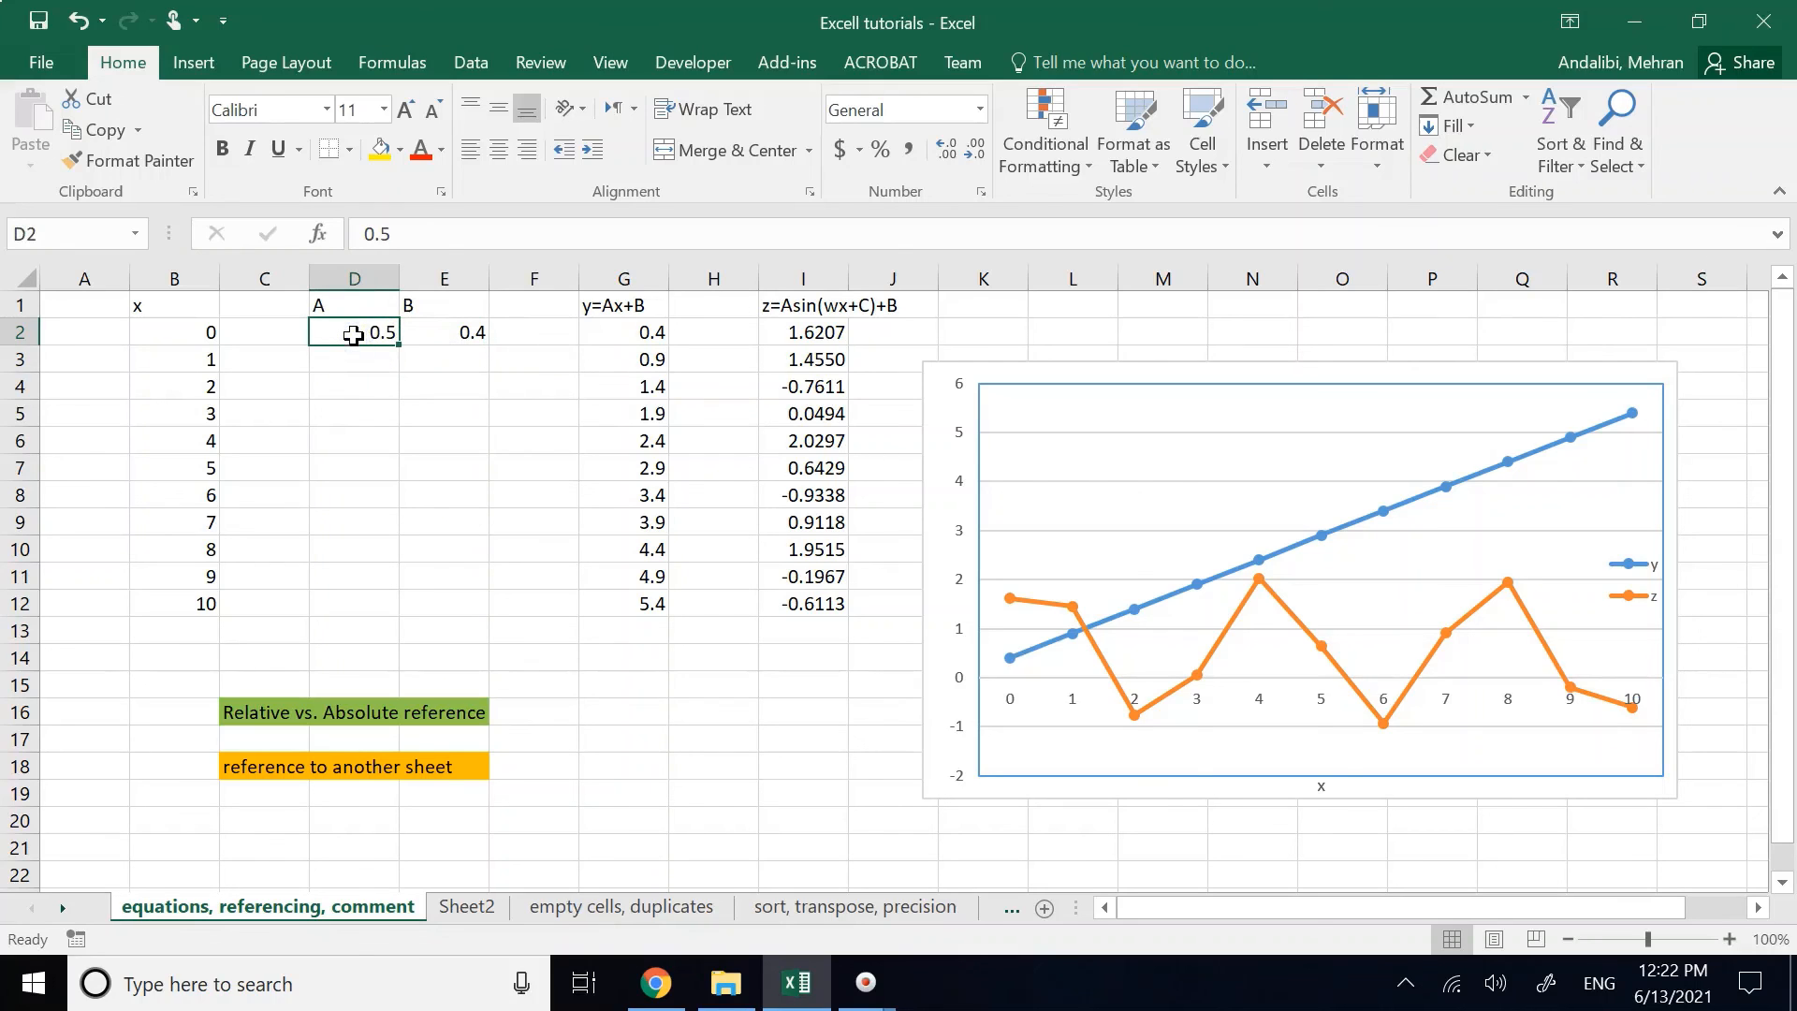
right_click(353, 335)
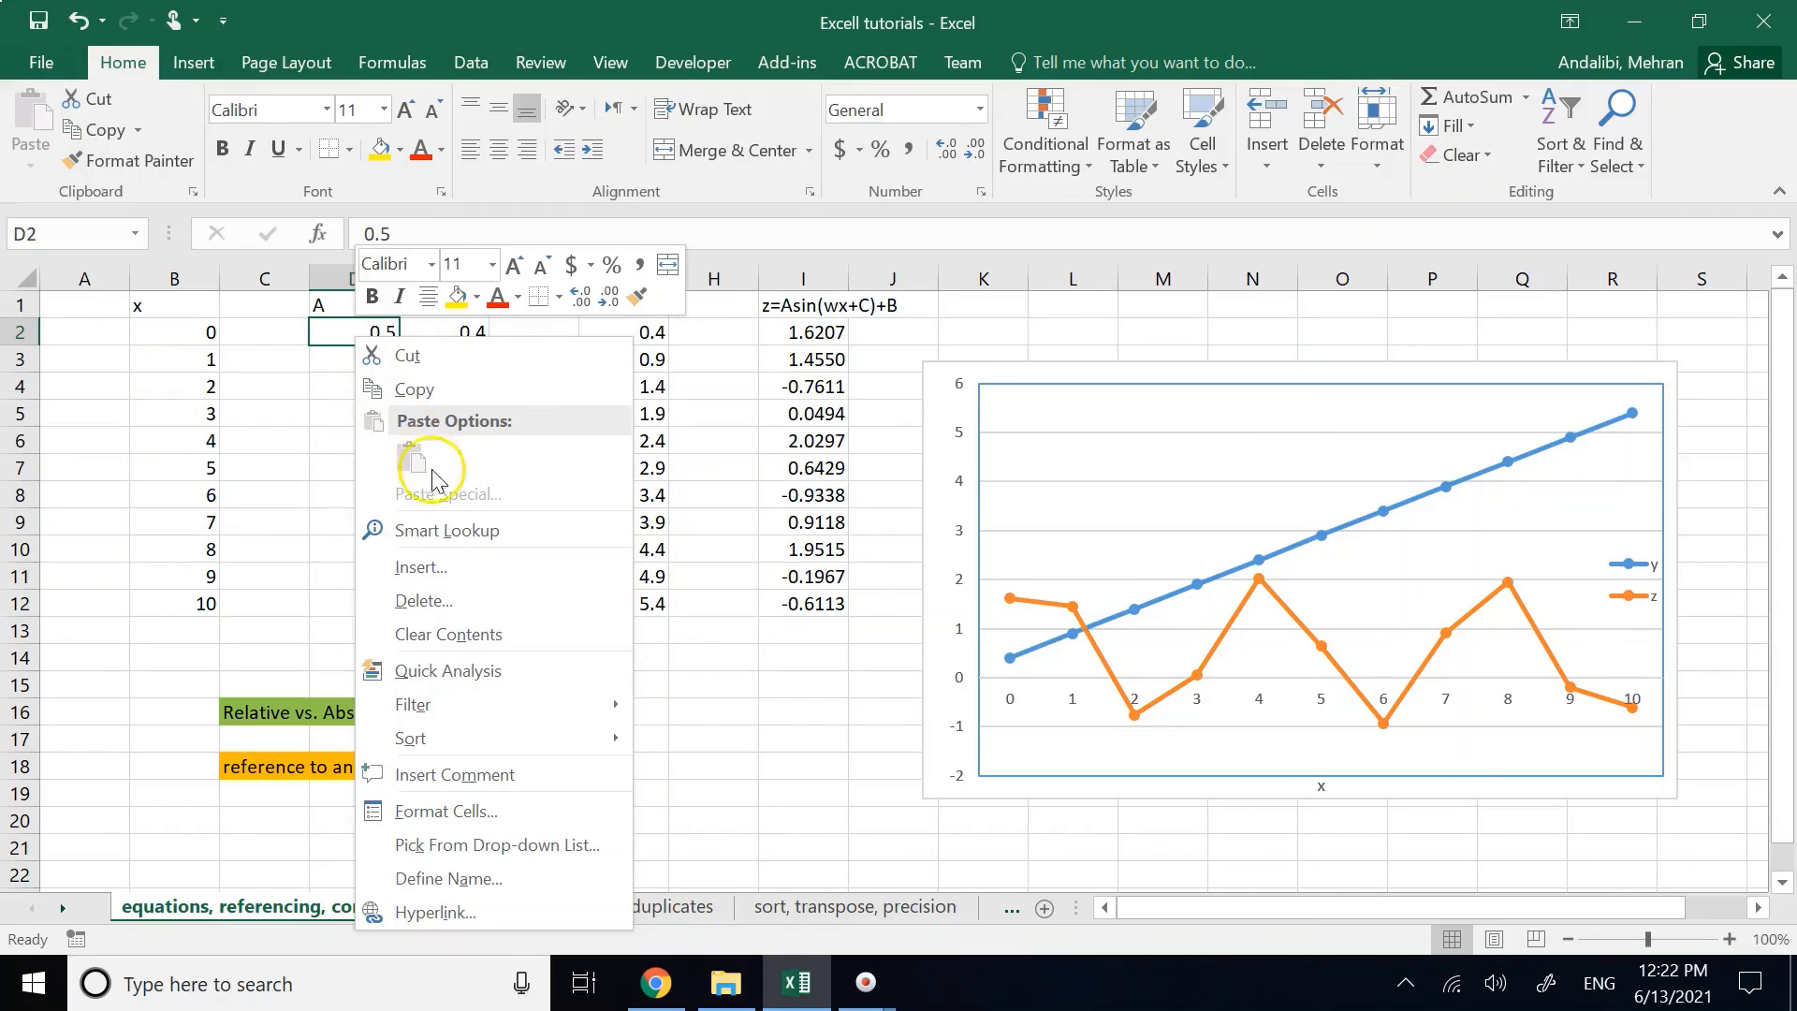
left_click(513, 773)
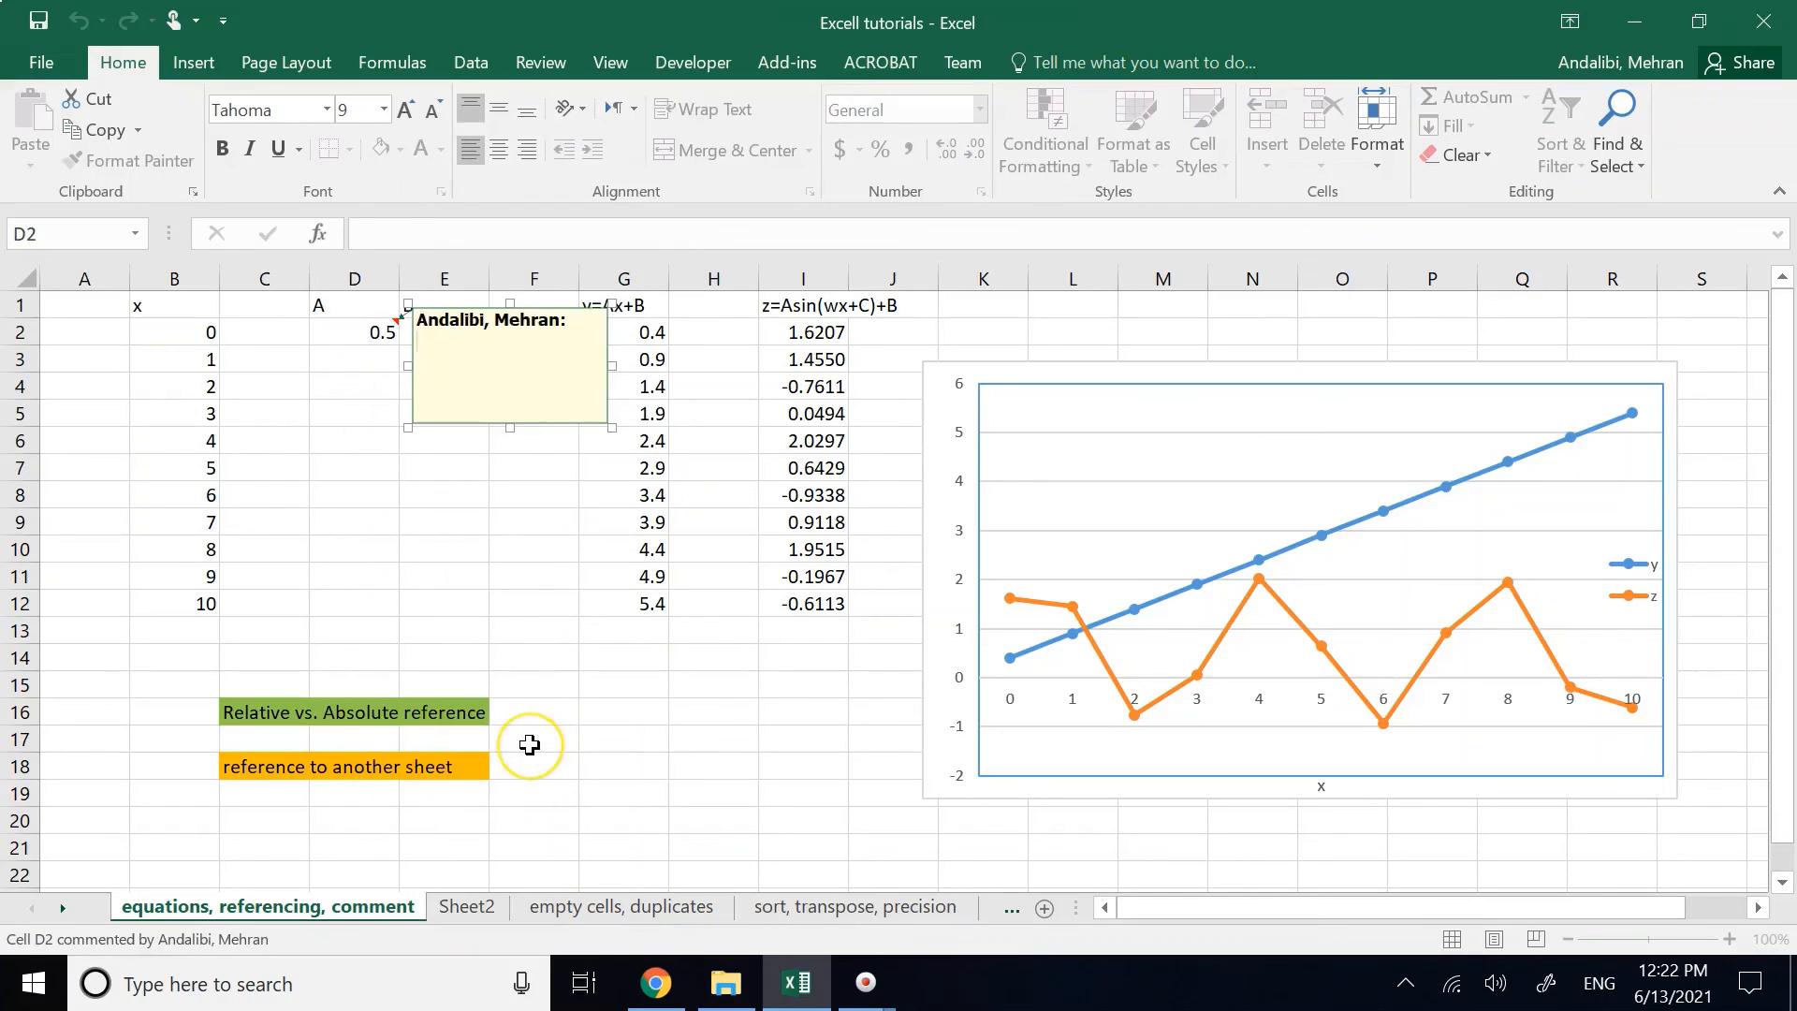
type("slope, needs to b")
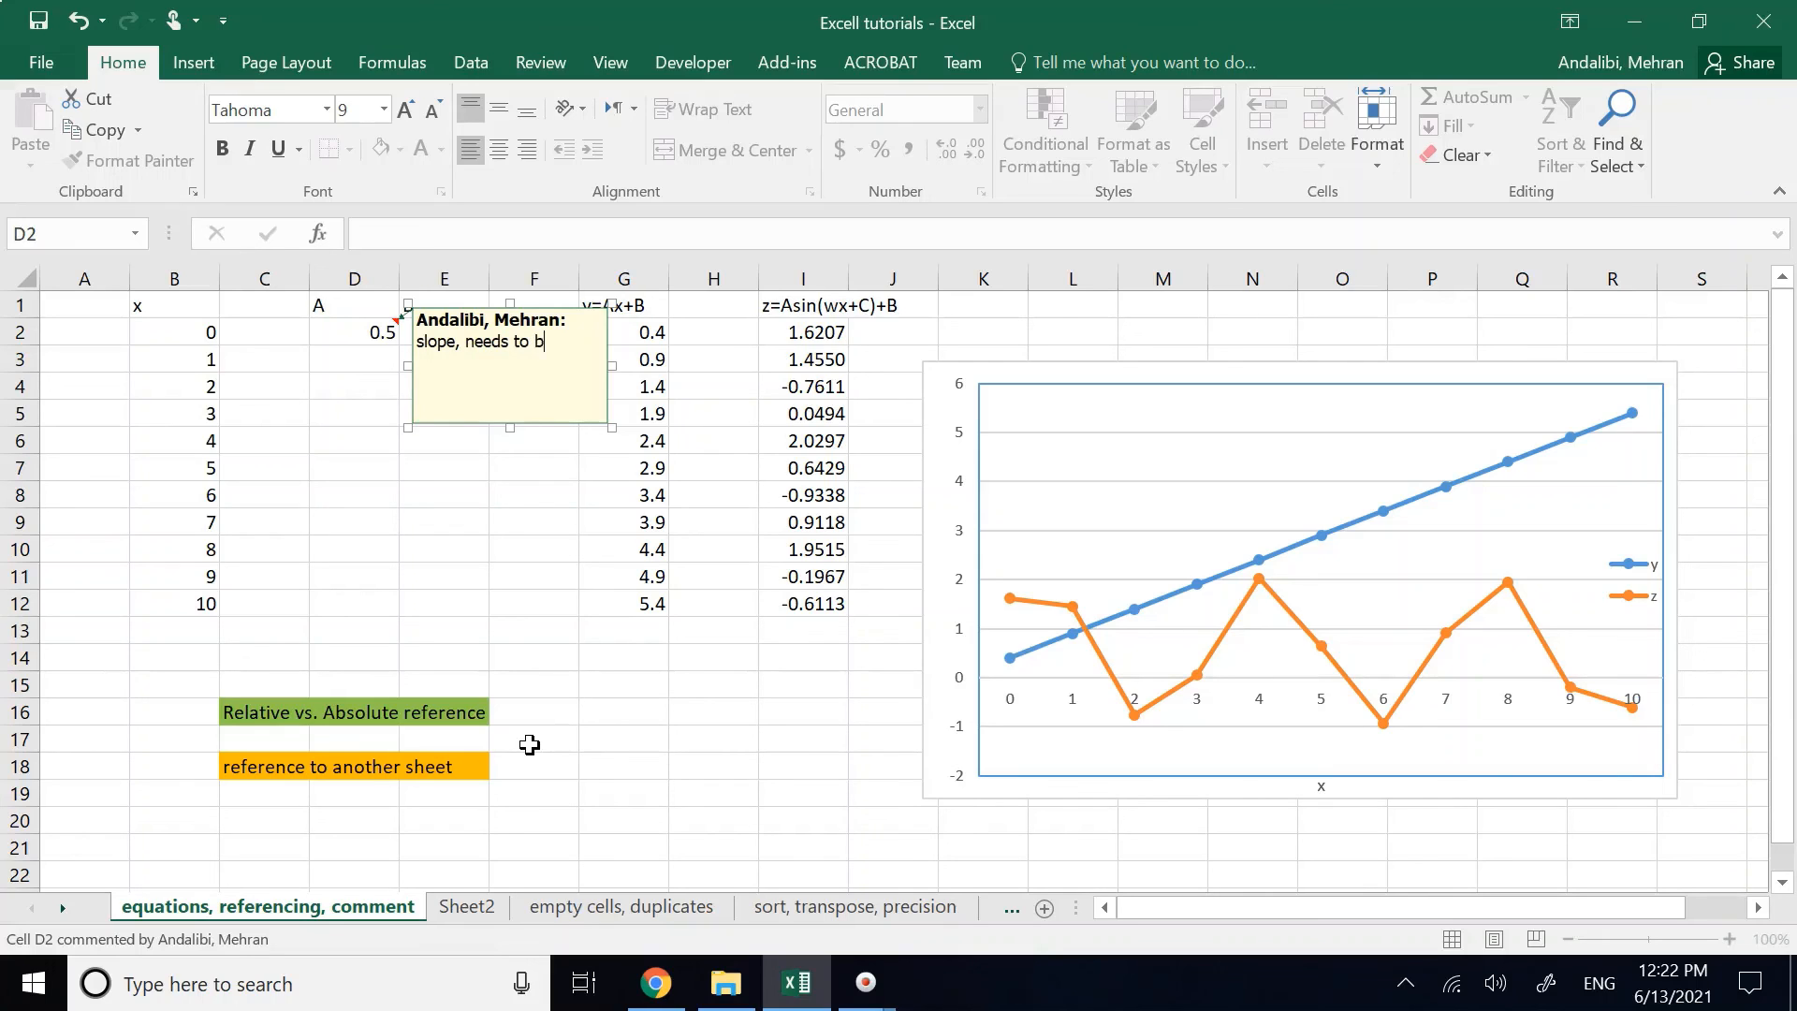
type("e rechecked")
left_click(447, 515)
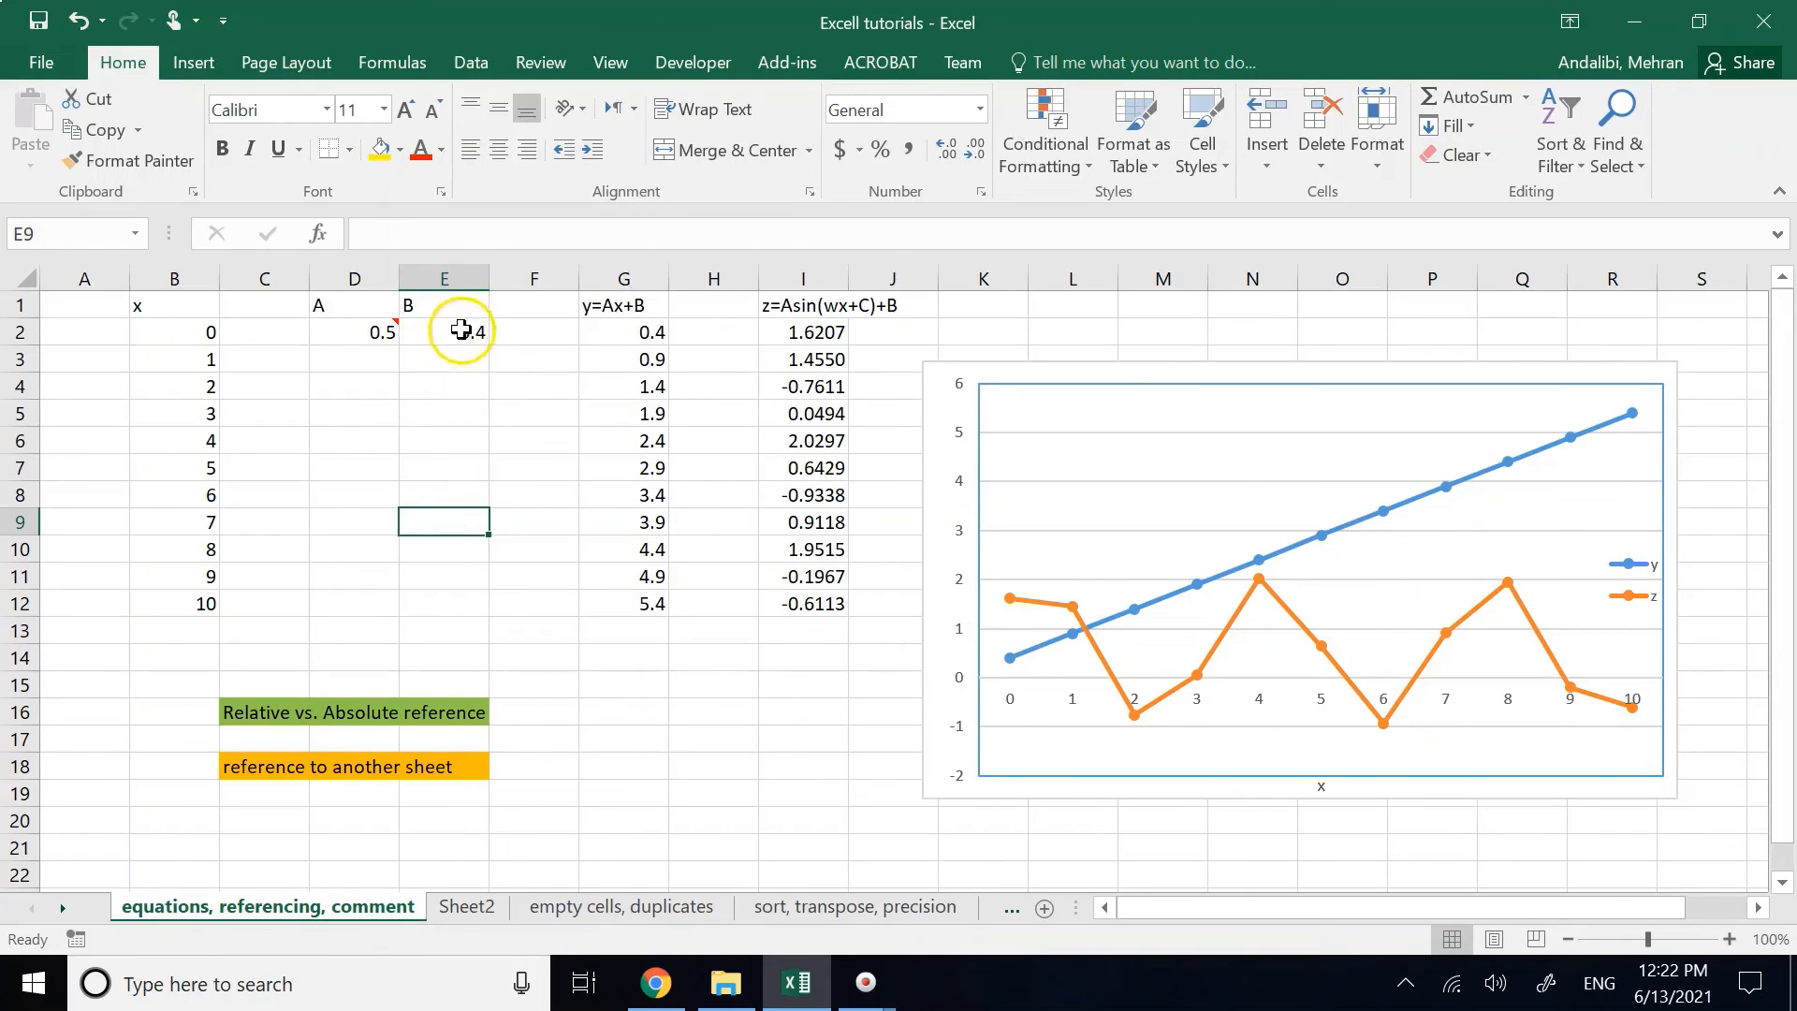
- Add the comment "y-intercept, value is fine" to the B value in cell E2 and view the comments on D2 and E2
right_click(462, 332)
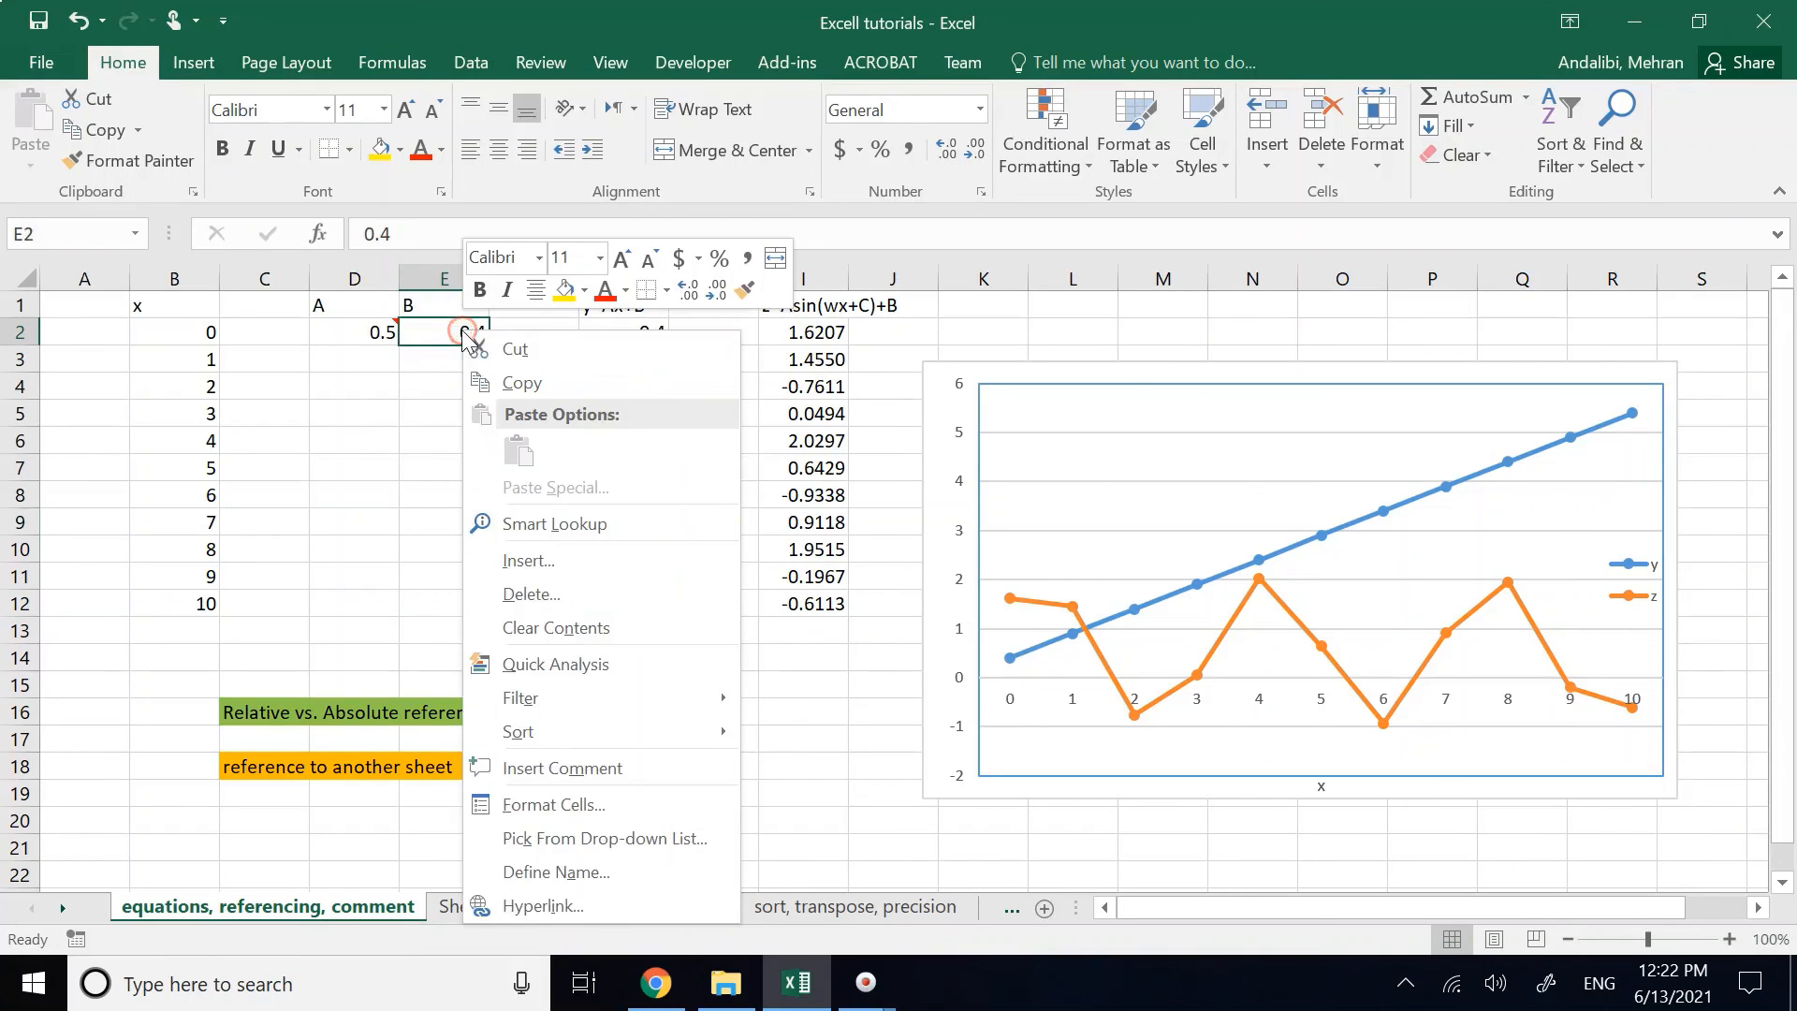
left_click(599, 770)
type("y-")
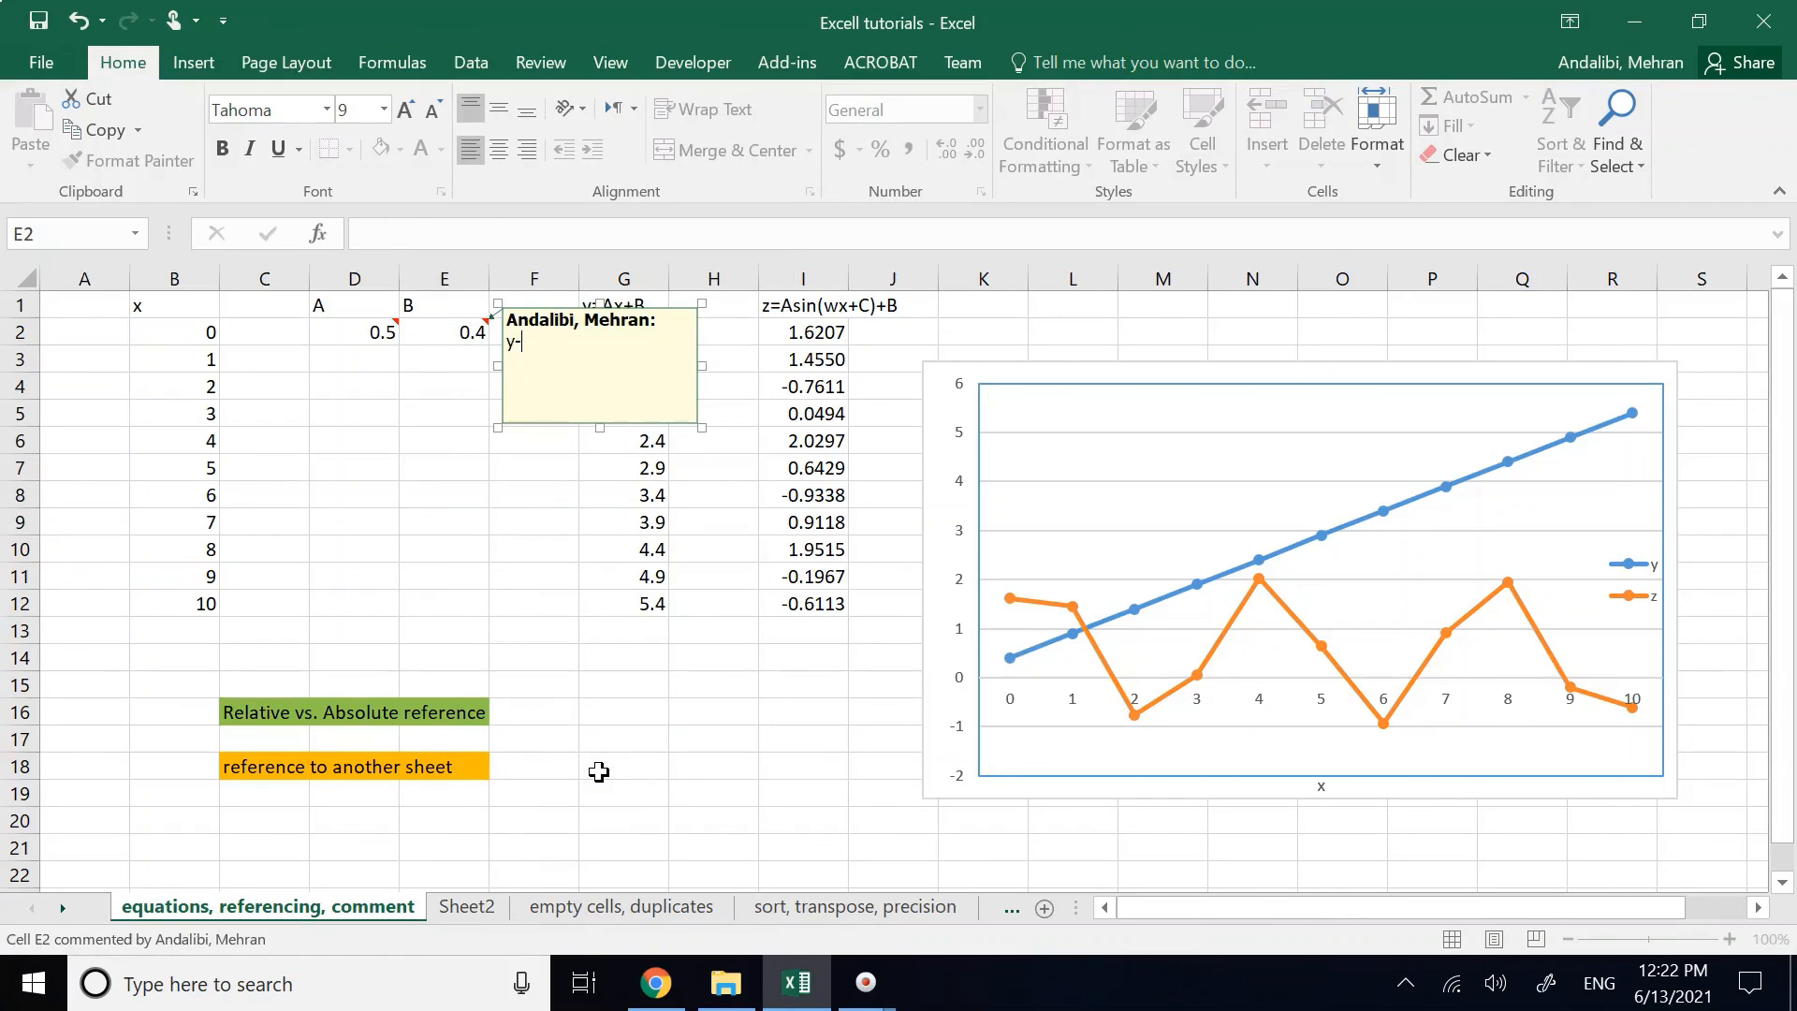
type("intercept, value is fine")
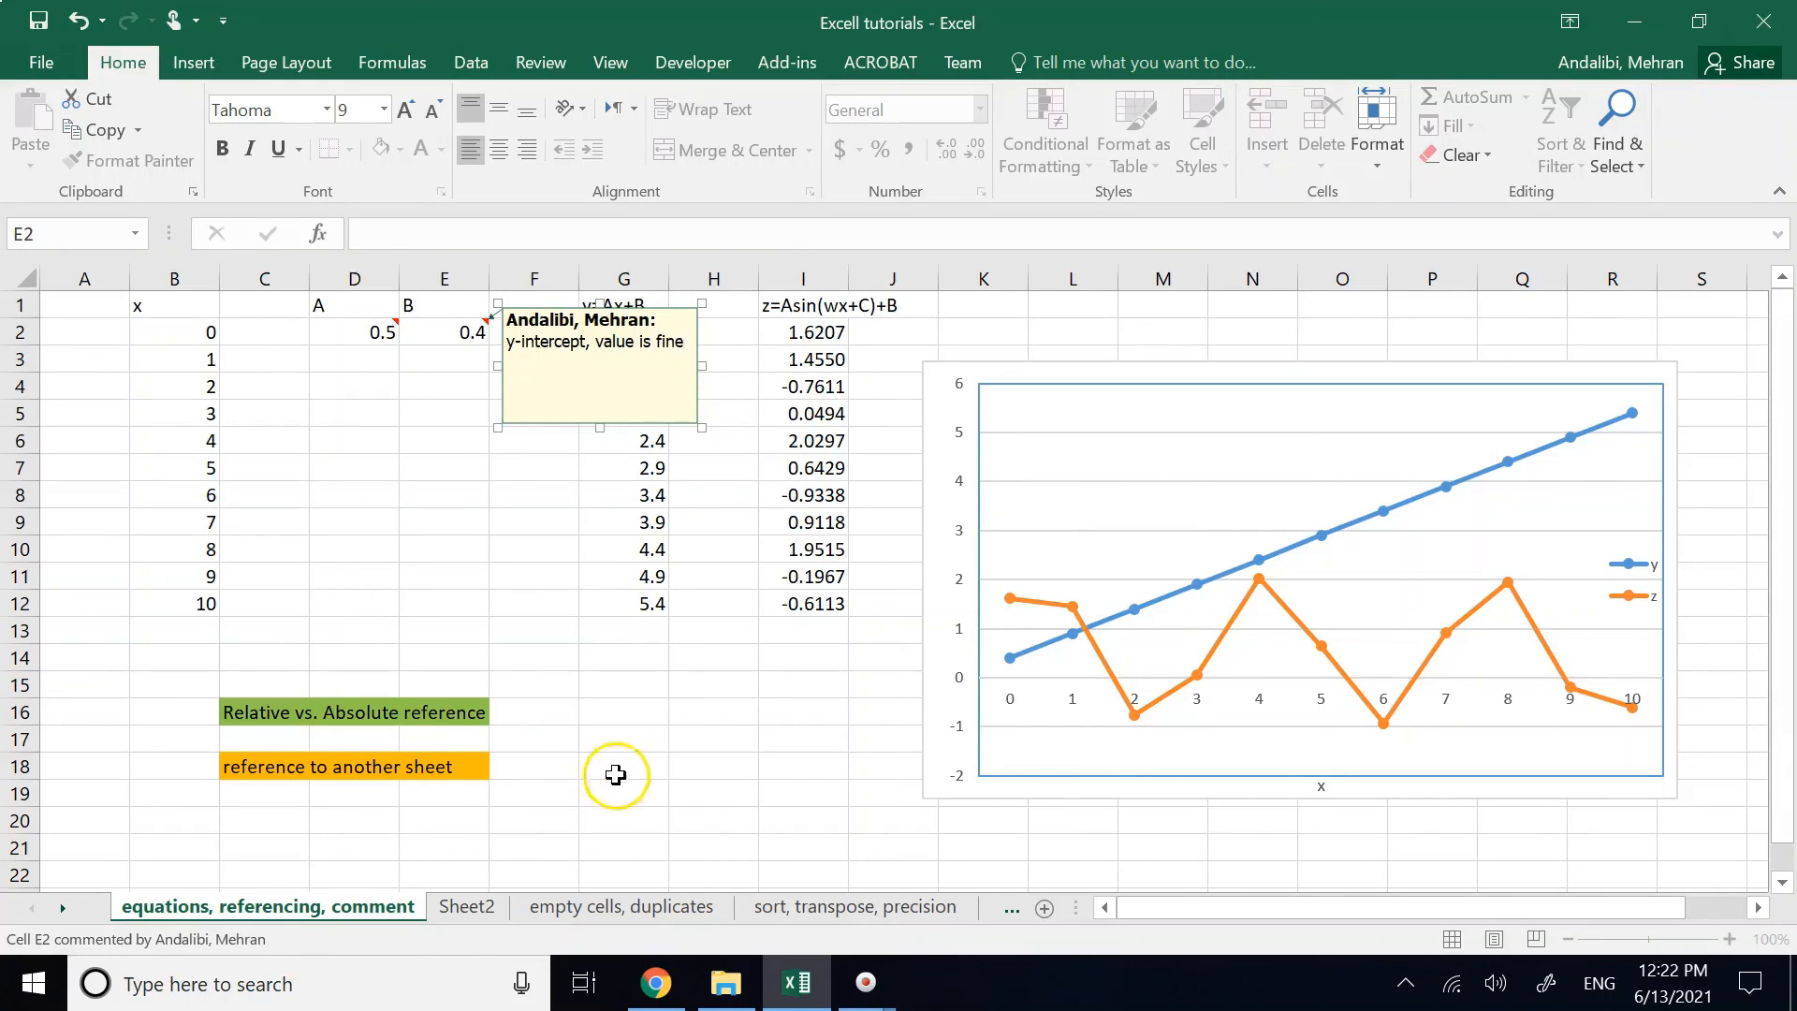
left_click(652, 714)
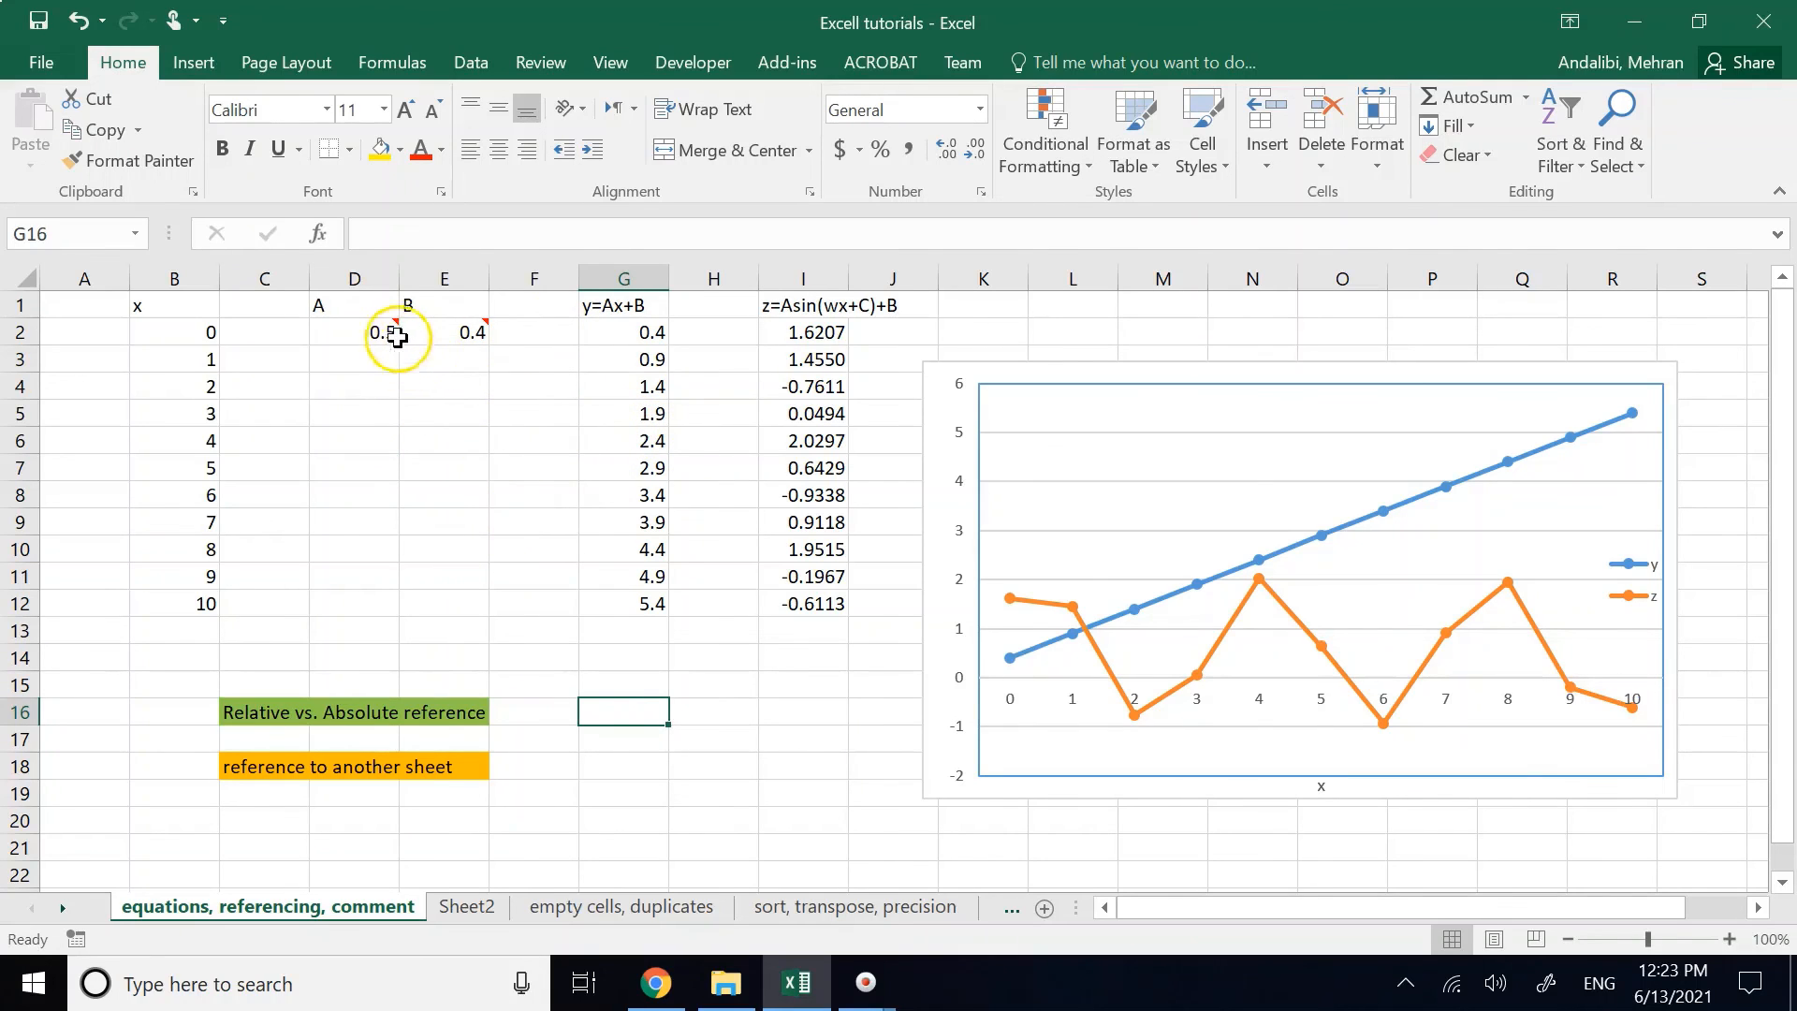
mouse_move(394, 332)
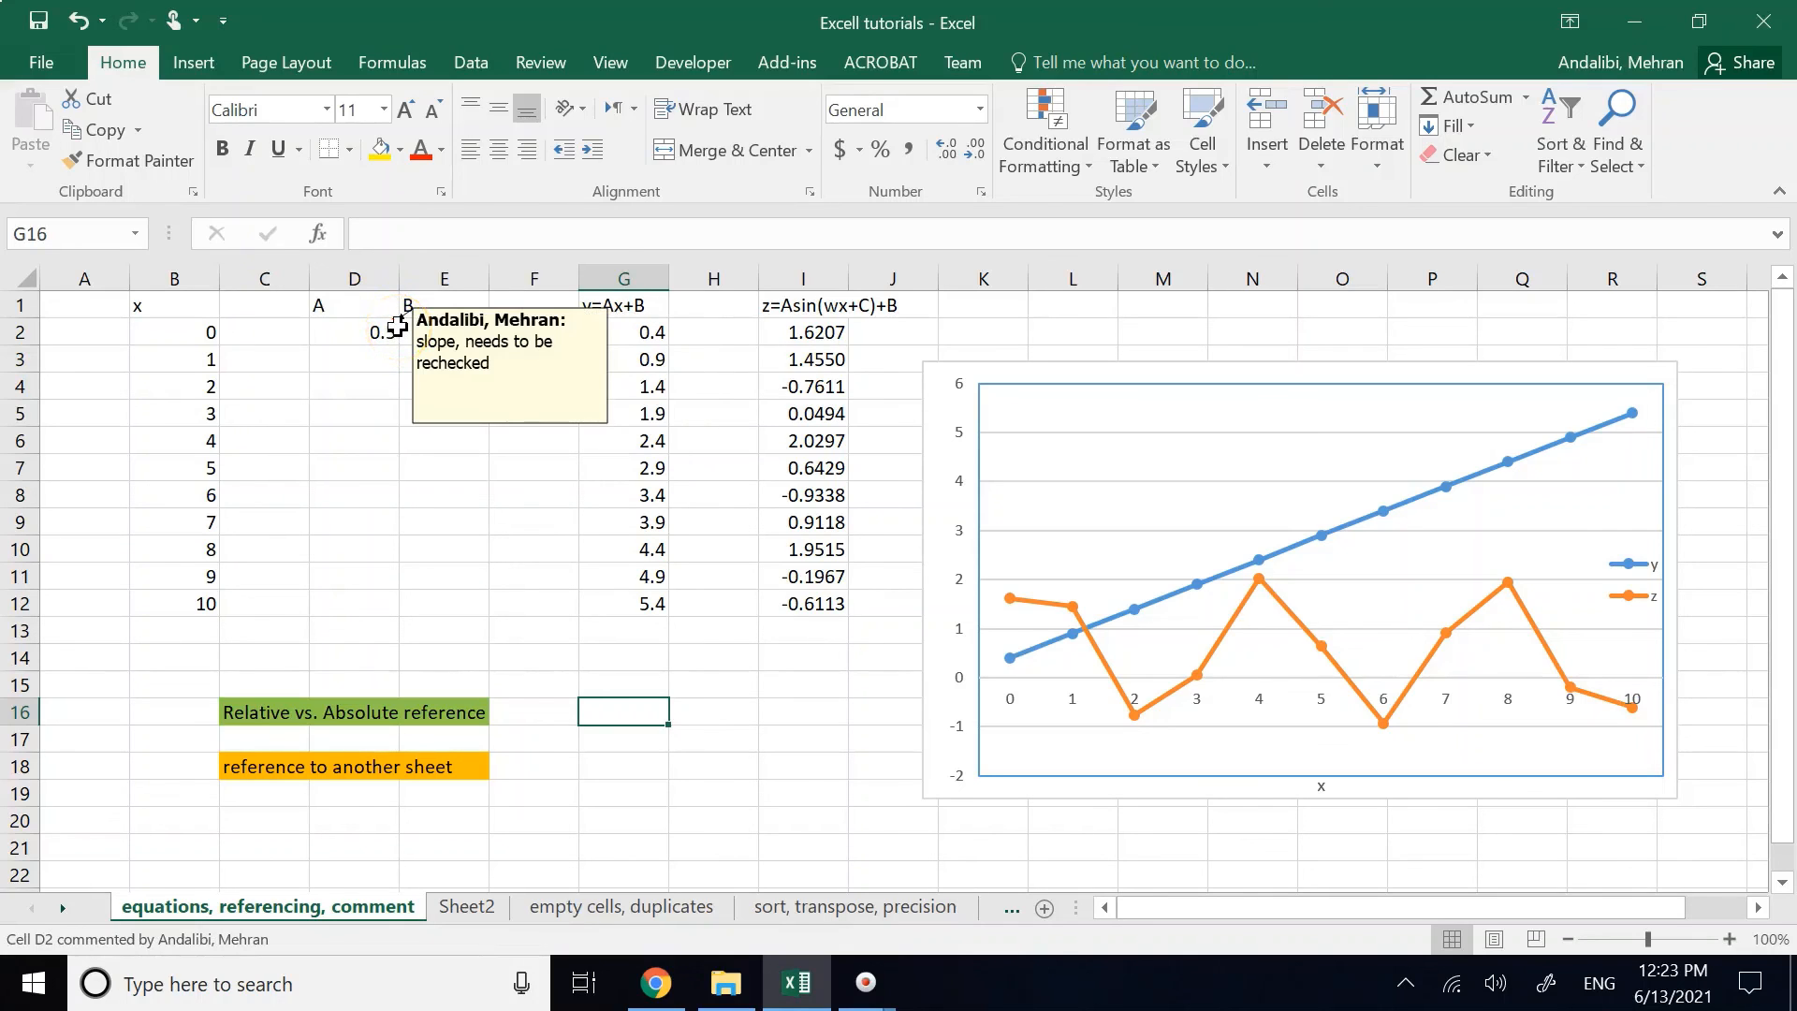
mouse_move(480, 328)
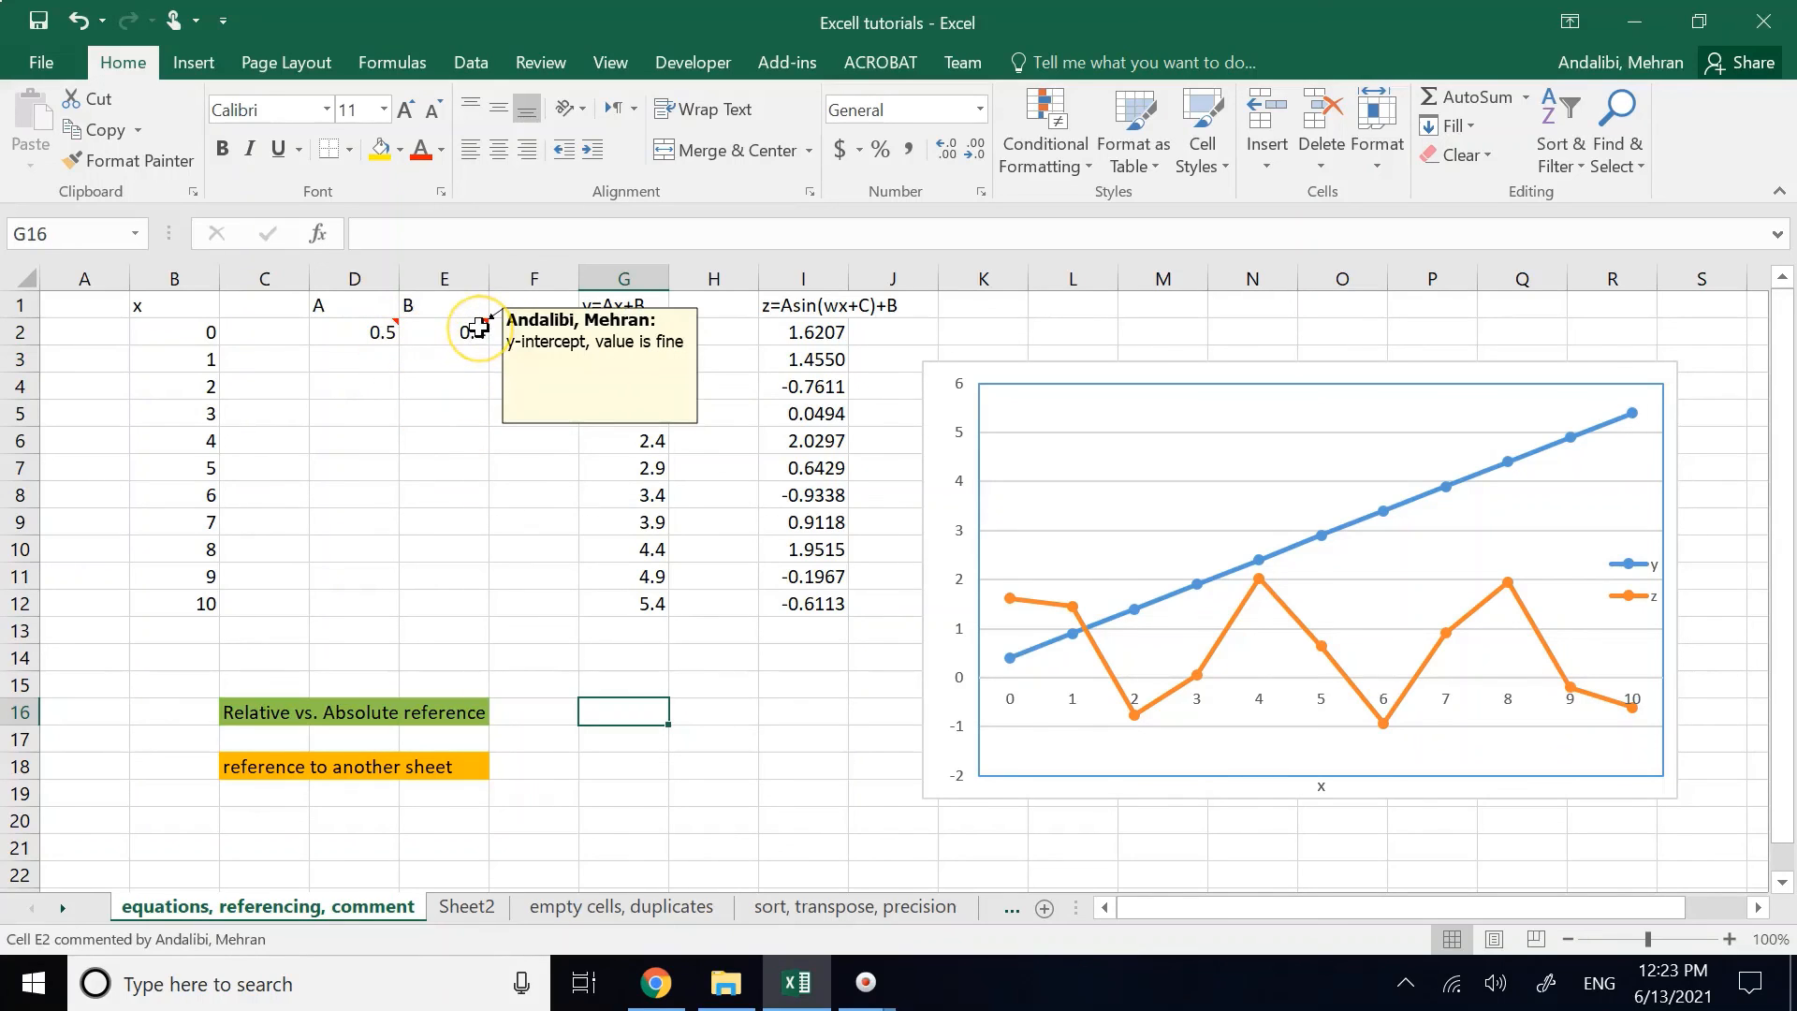